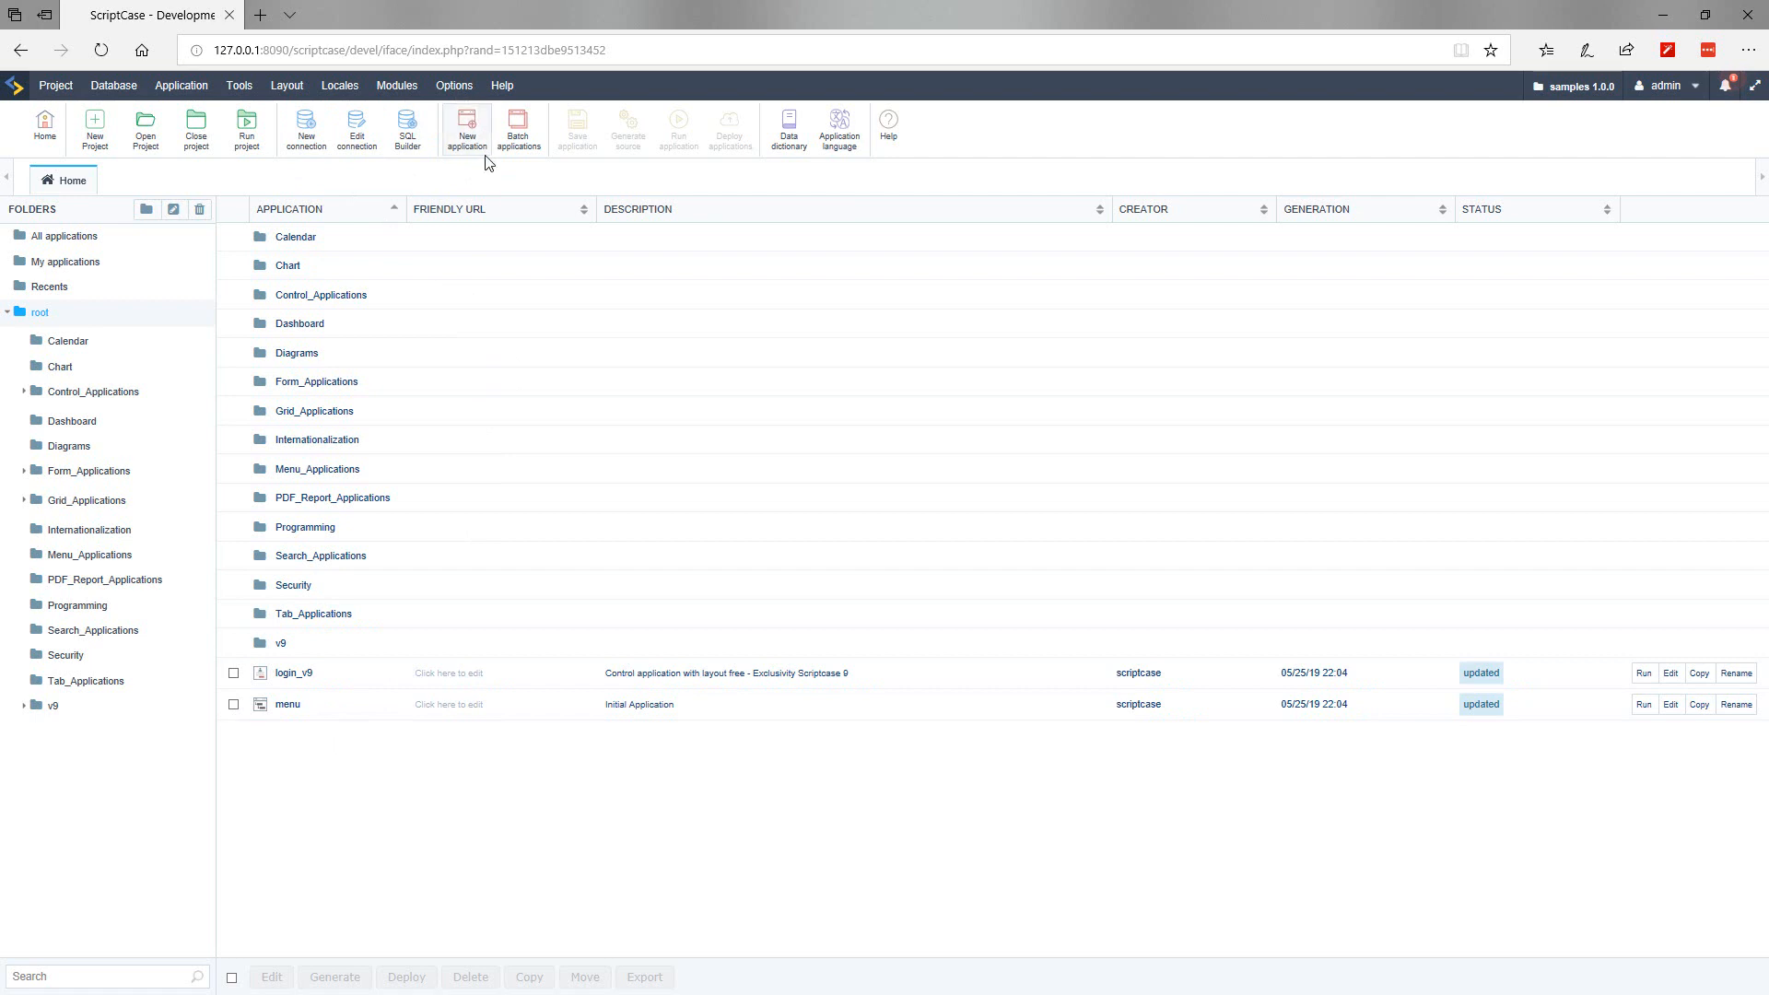
Step: Create a grid application on the orders table using the conn_example connection, and run it
click(465, 130)
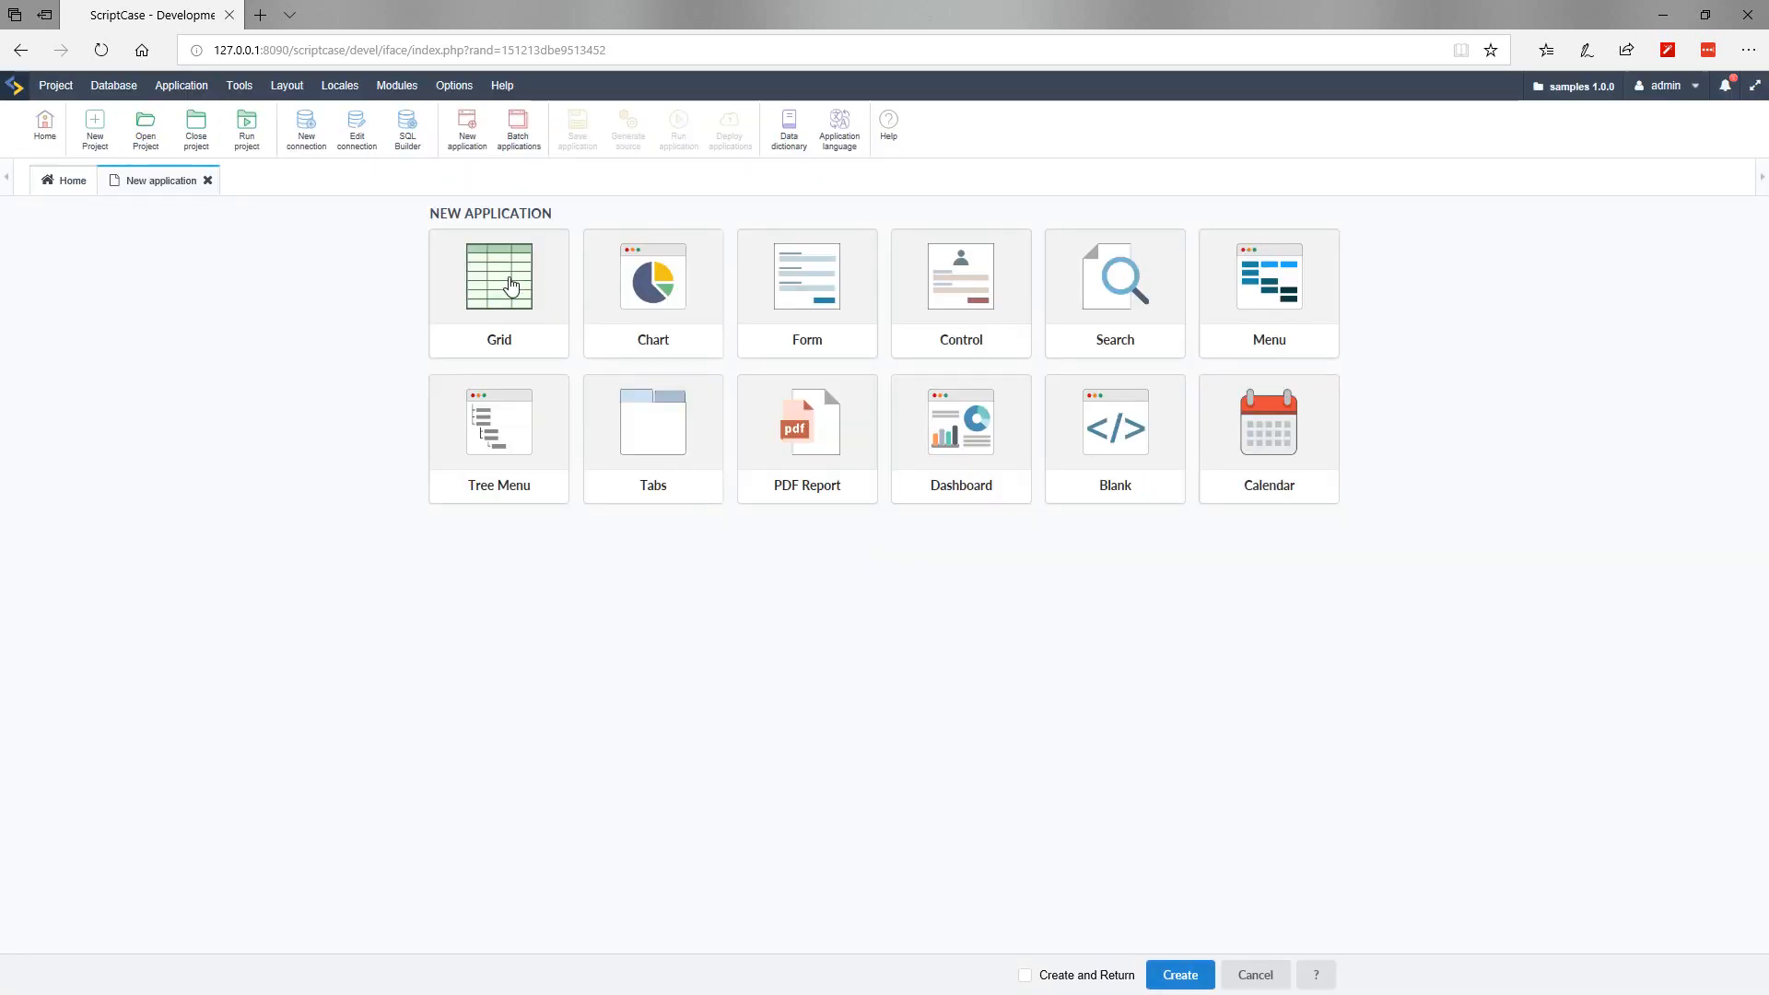
click(511, 286)
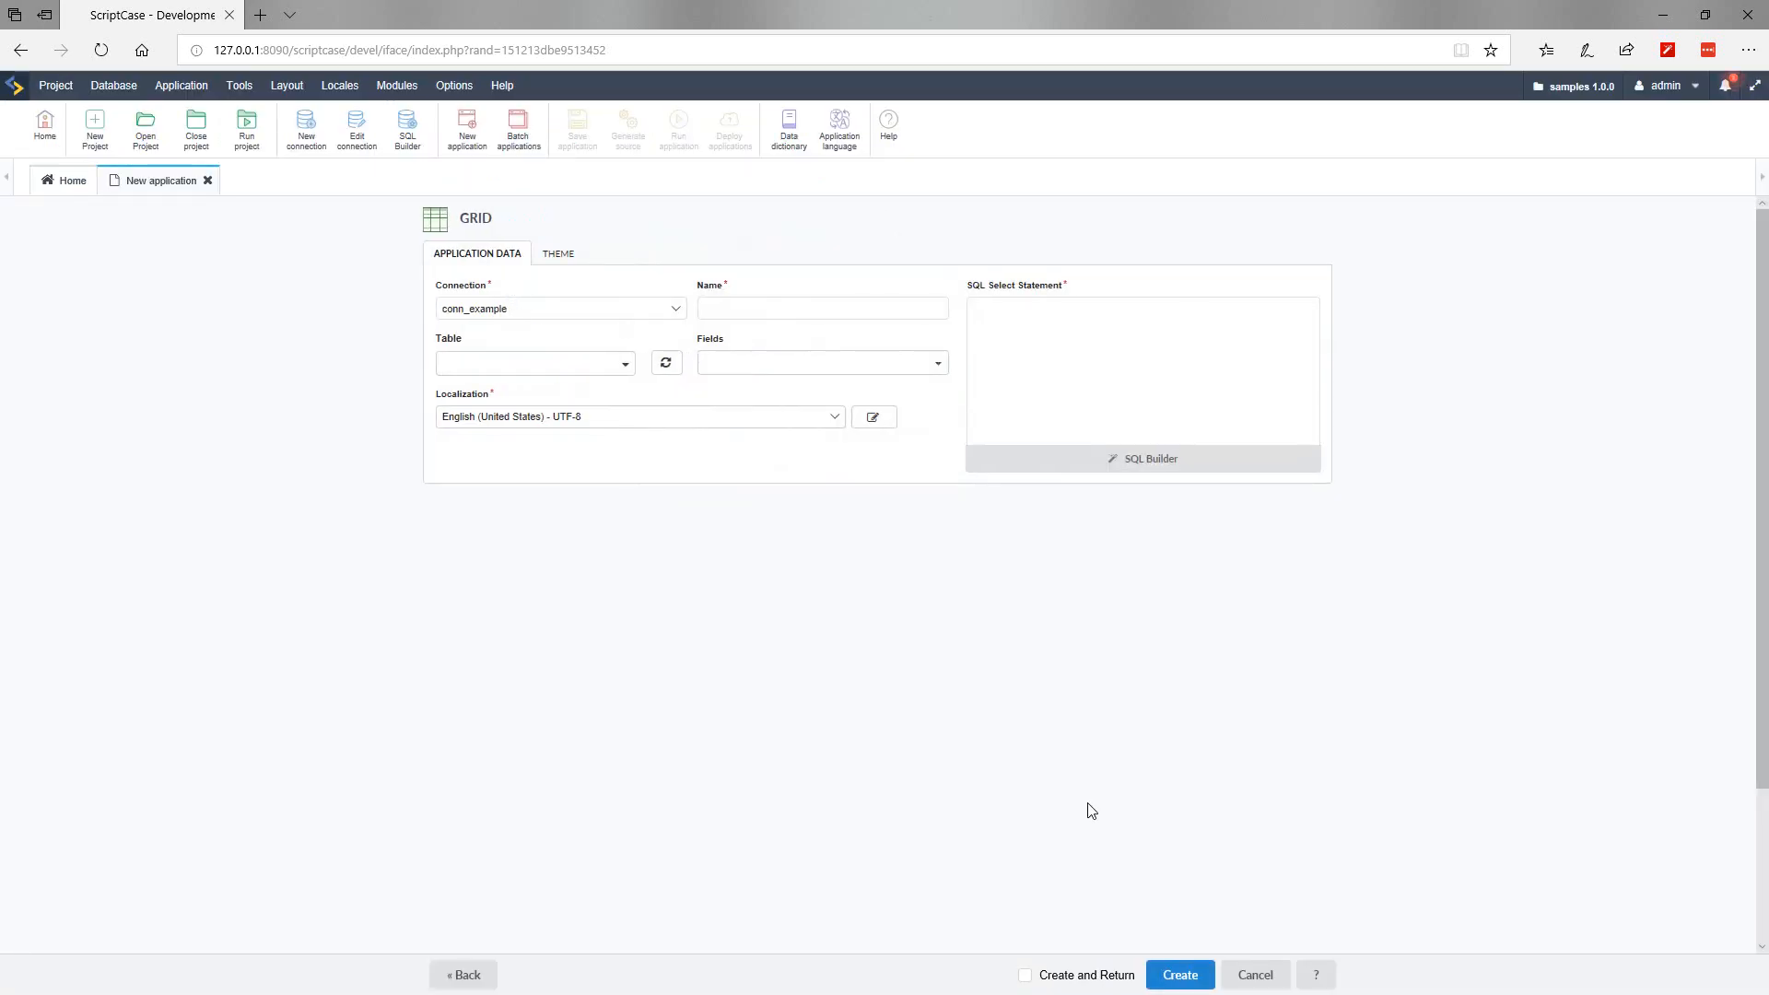
click(624, 364)
scroll(561, 511, down, 6)
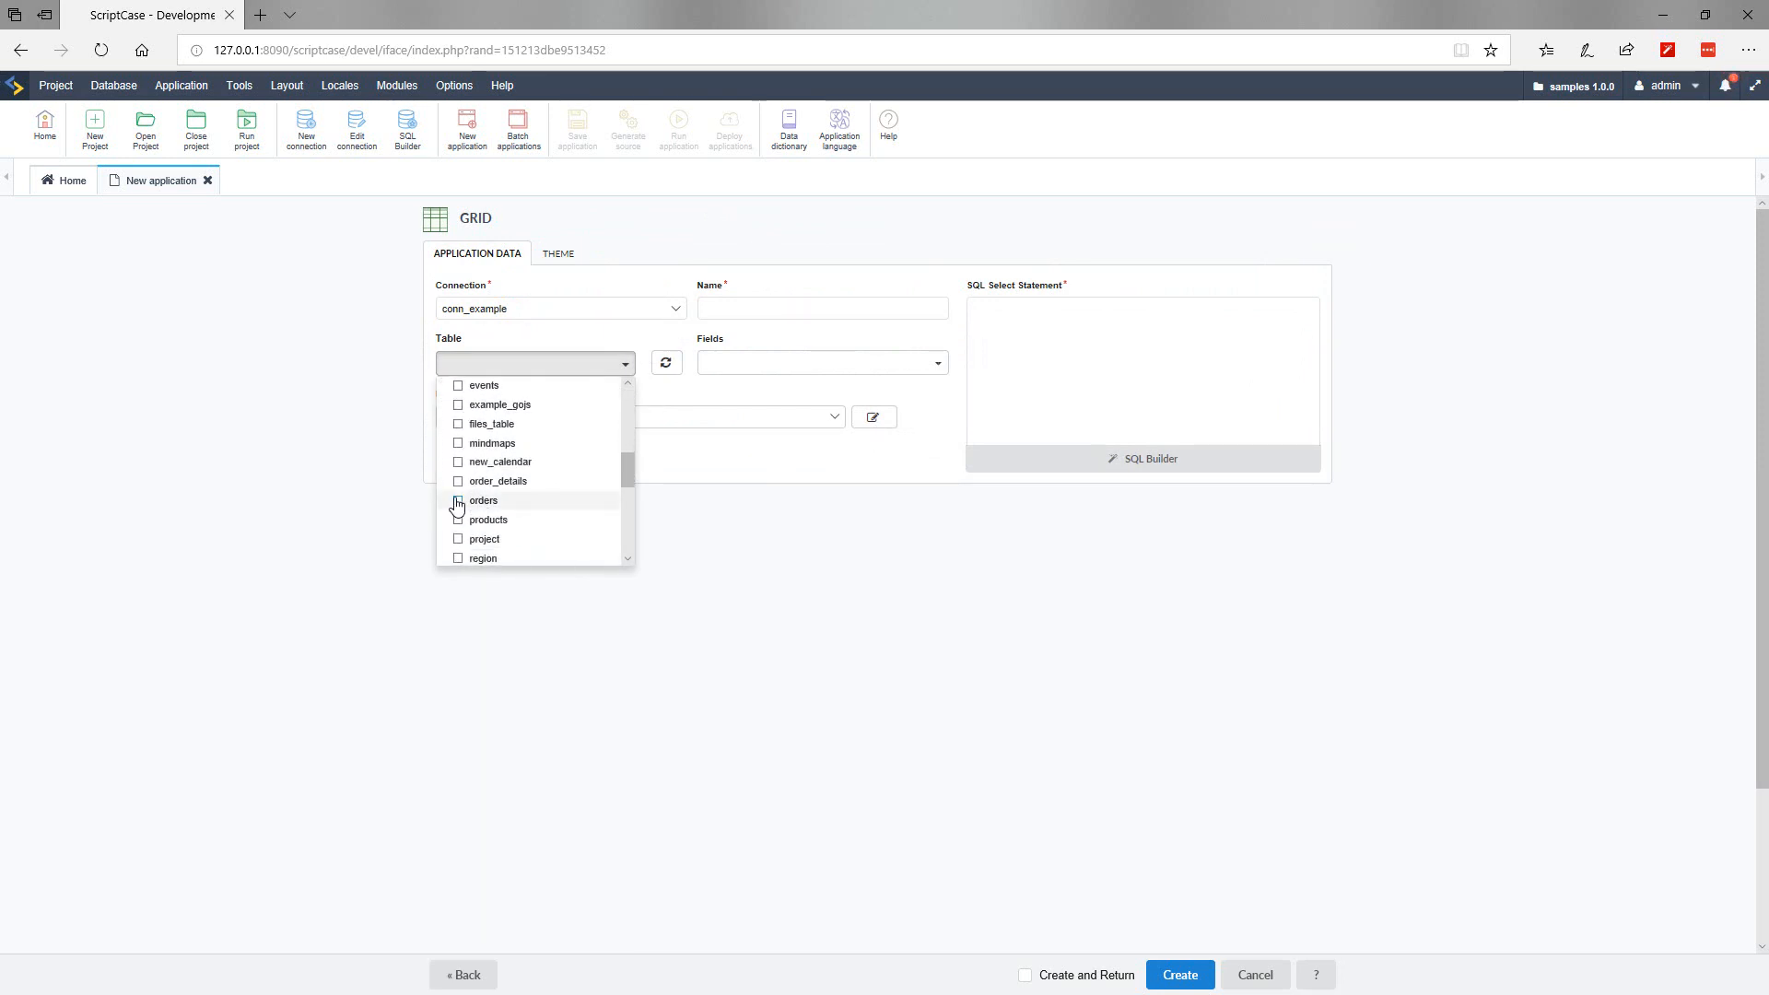
click(451, 500)
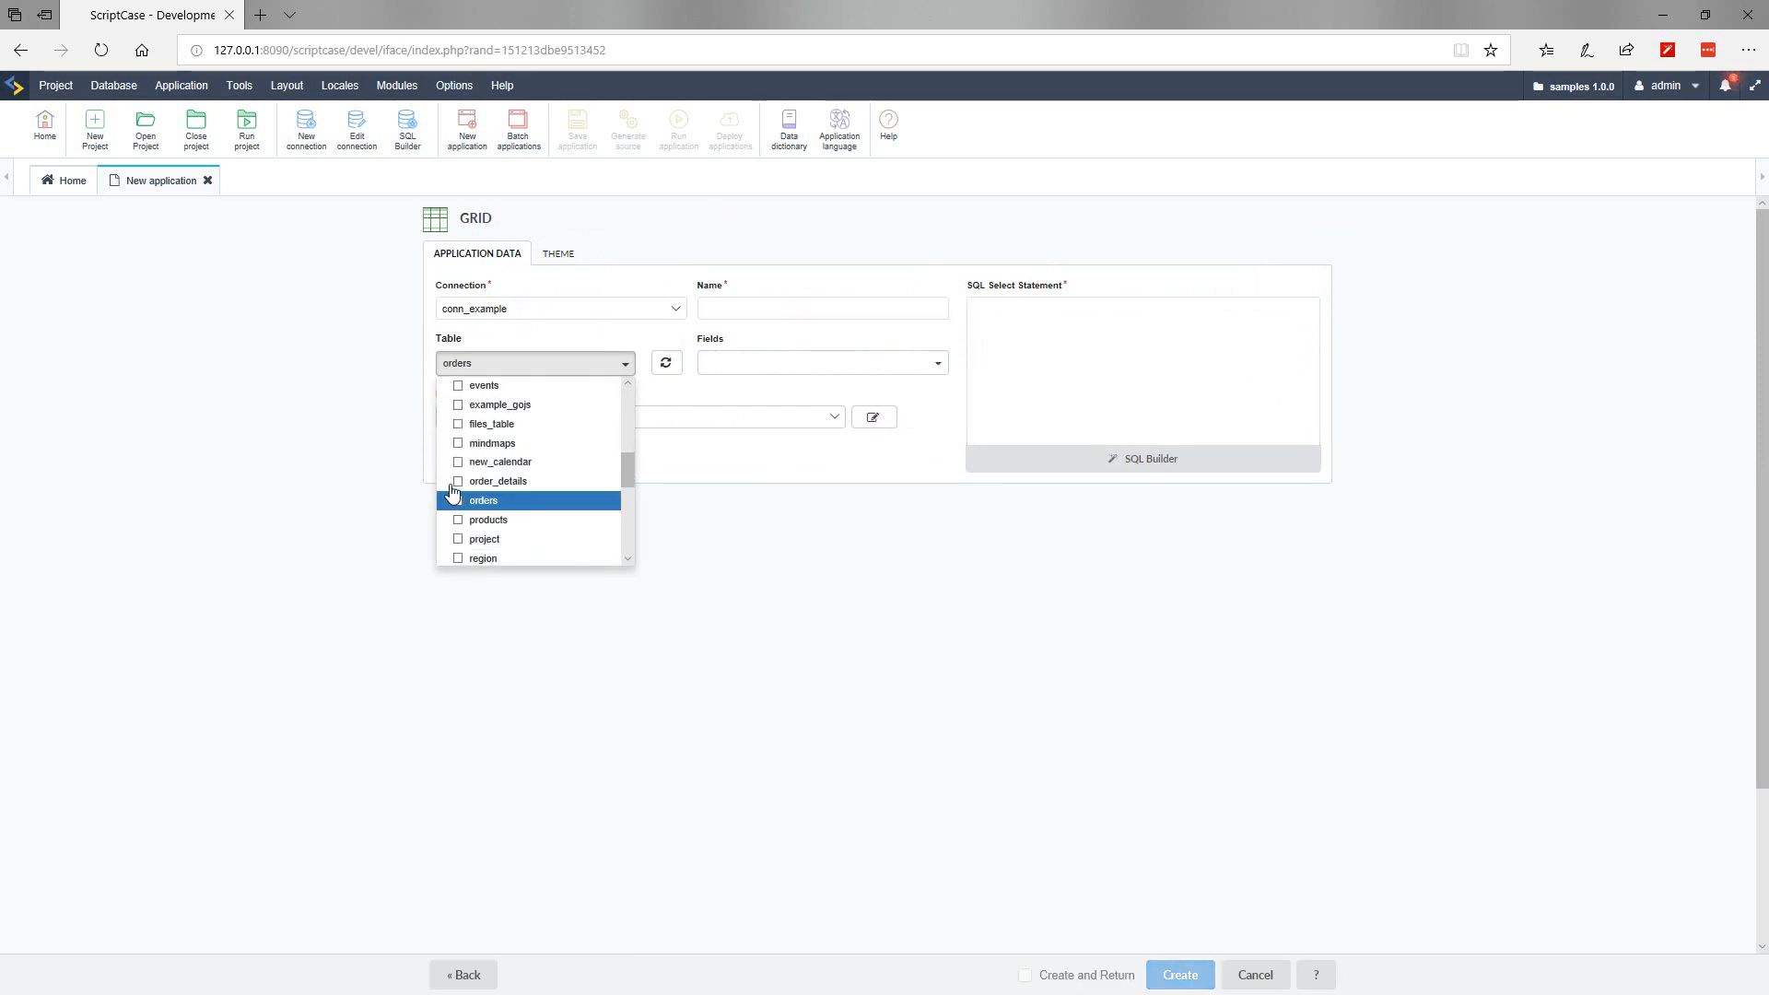
click(735, 517)
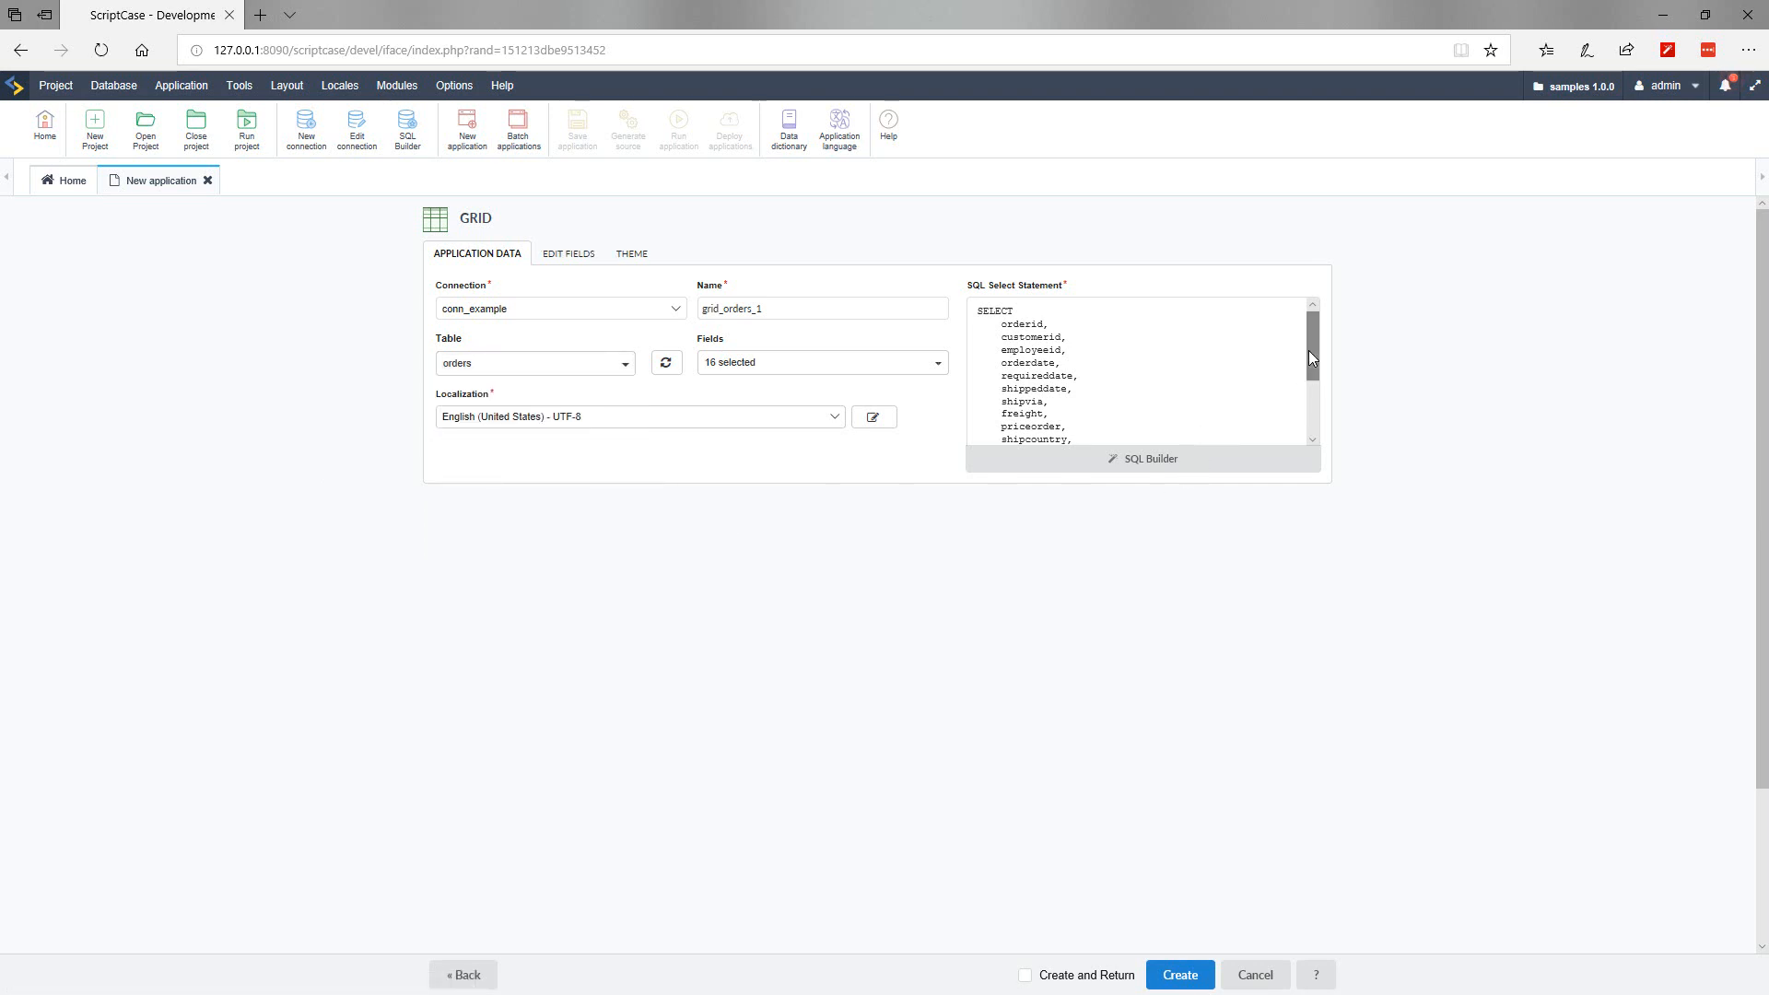
drag(1312, 358, 1312, 418)
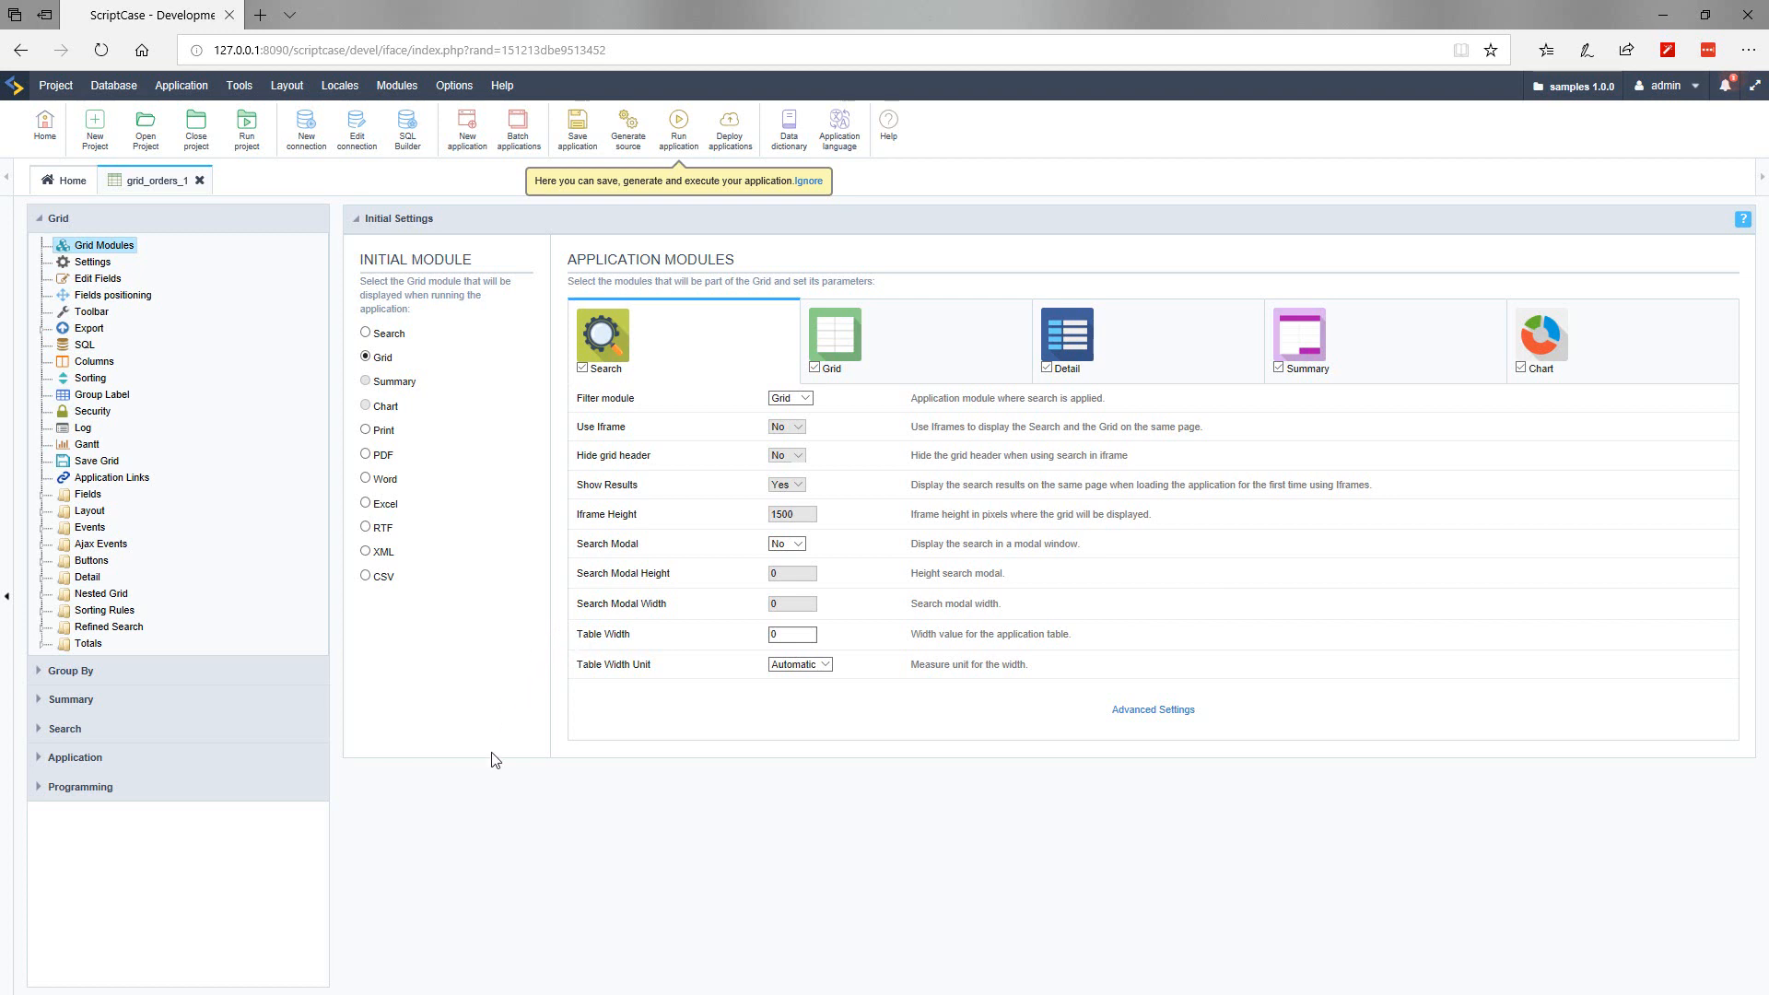
click(680, 132)
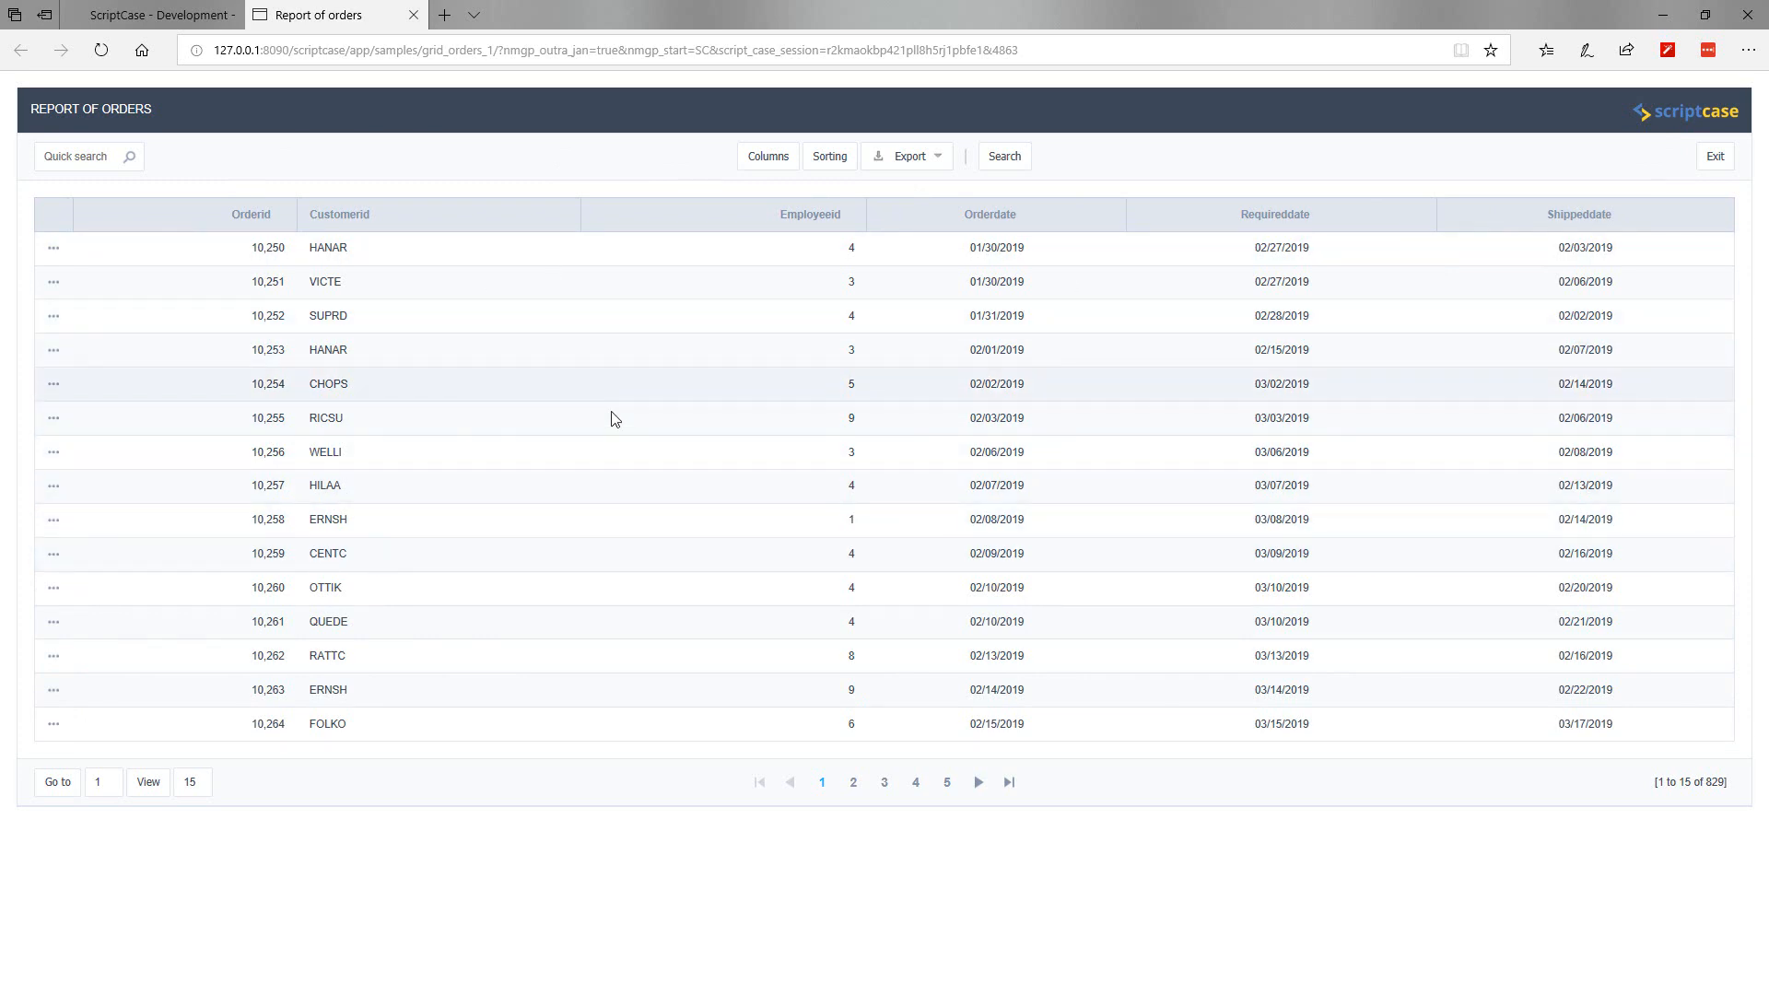
Step: Return to the ScriptCase development environment and open the grid's PDF export settings
click(135, 17)
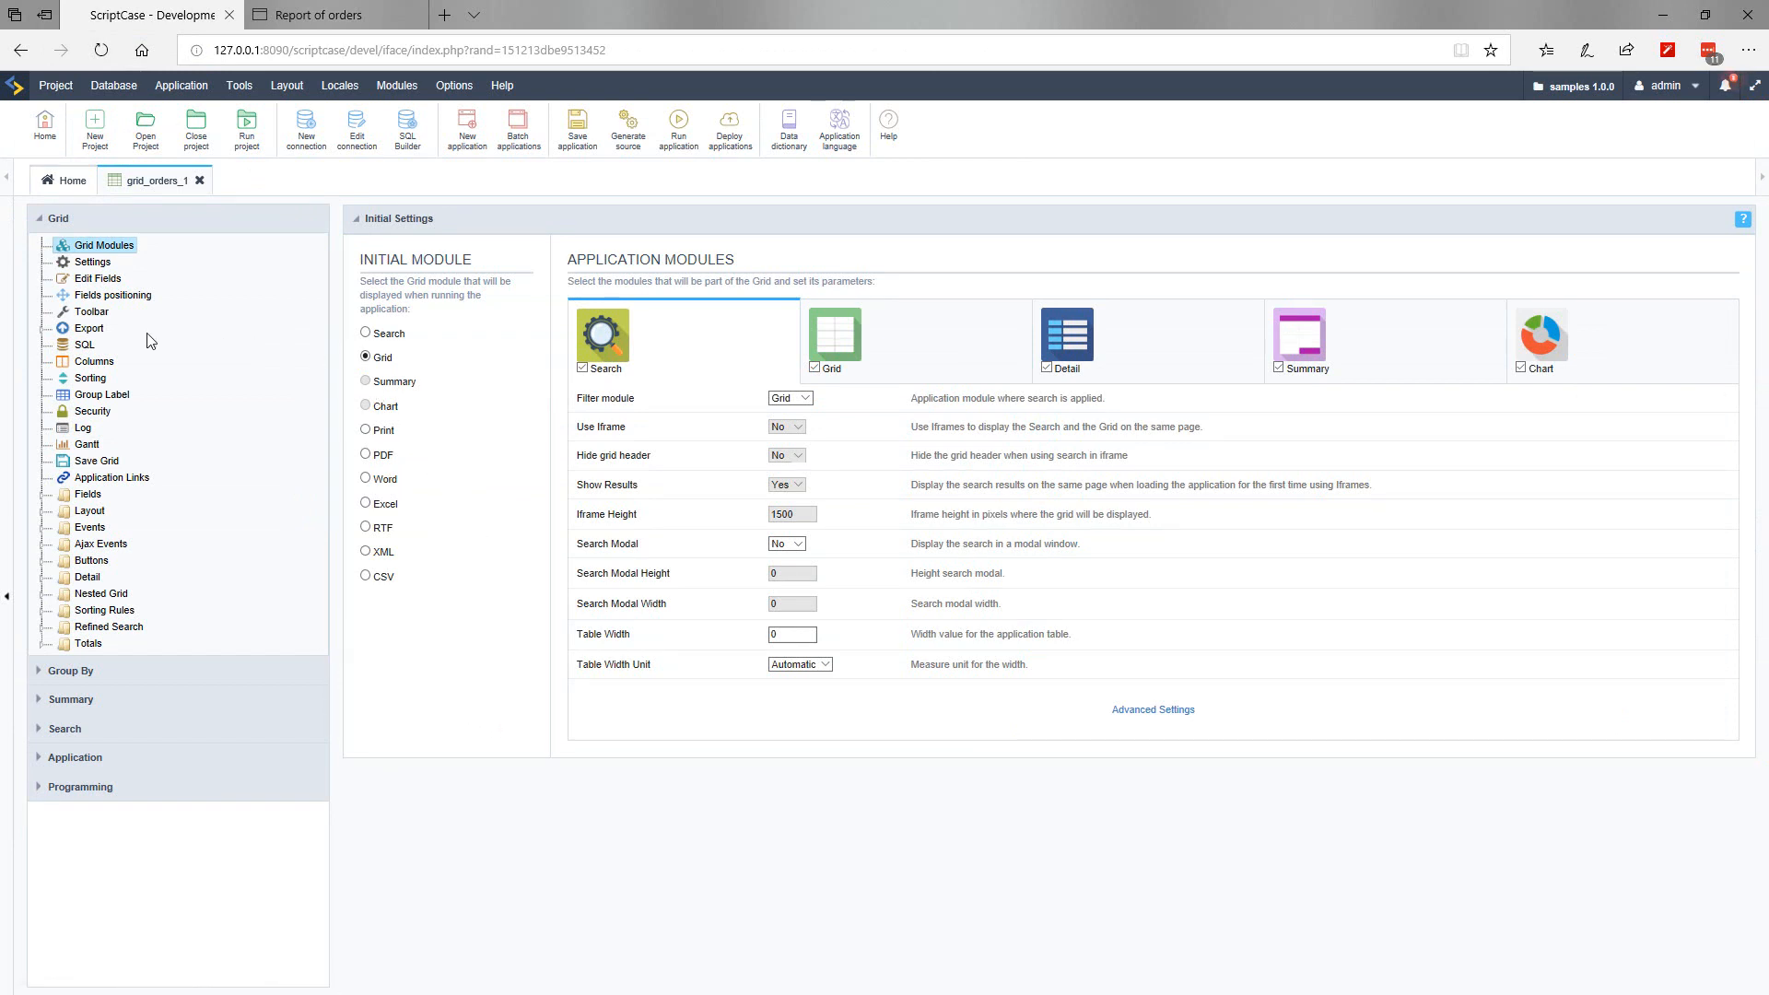
click(40, 328)
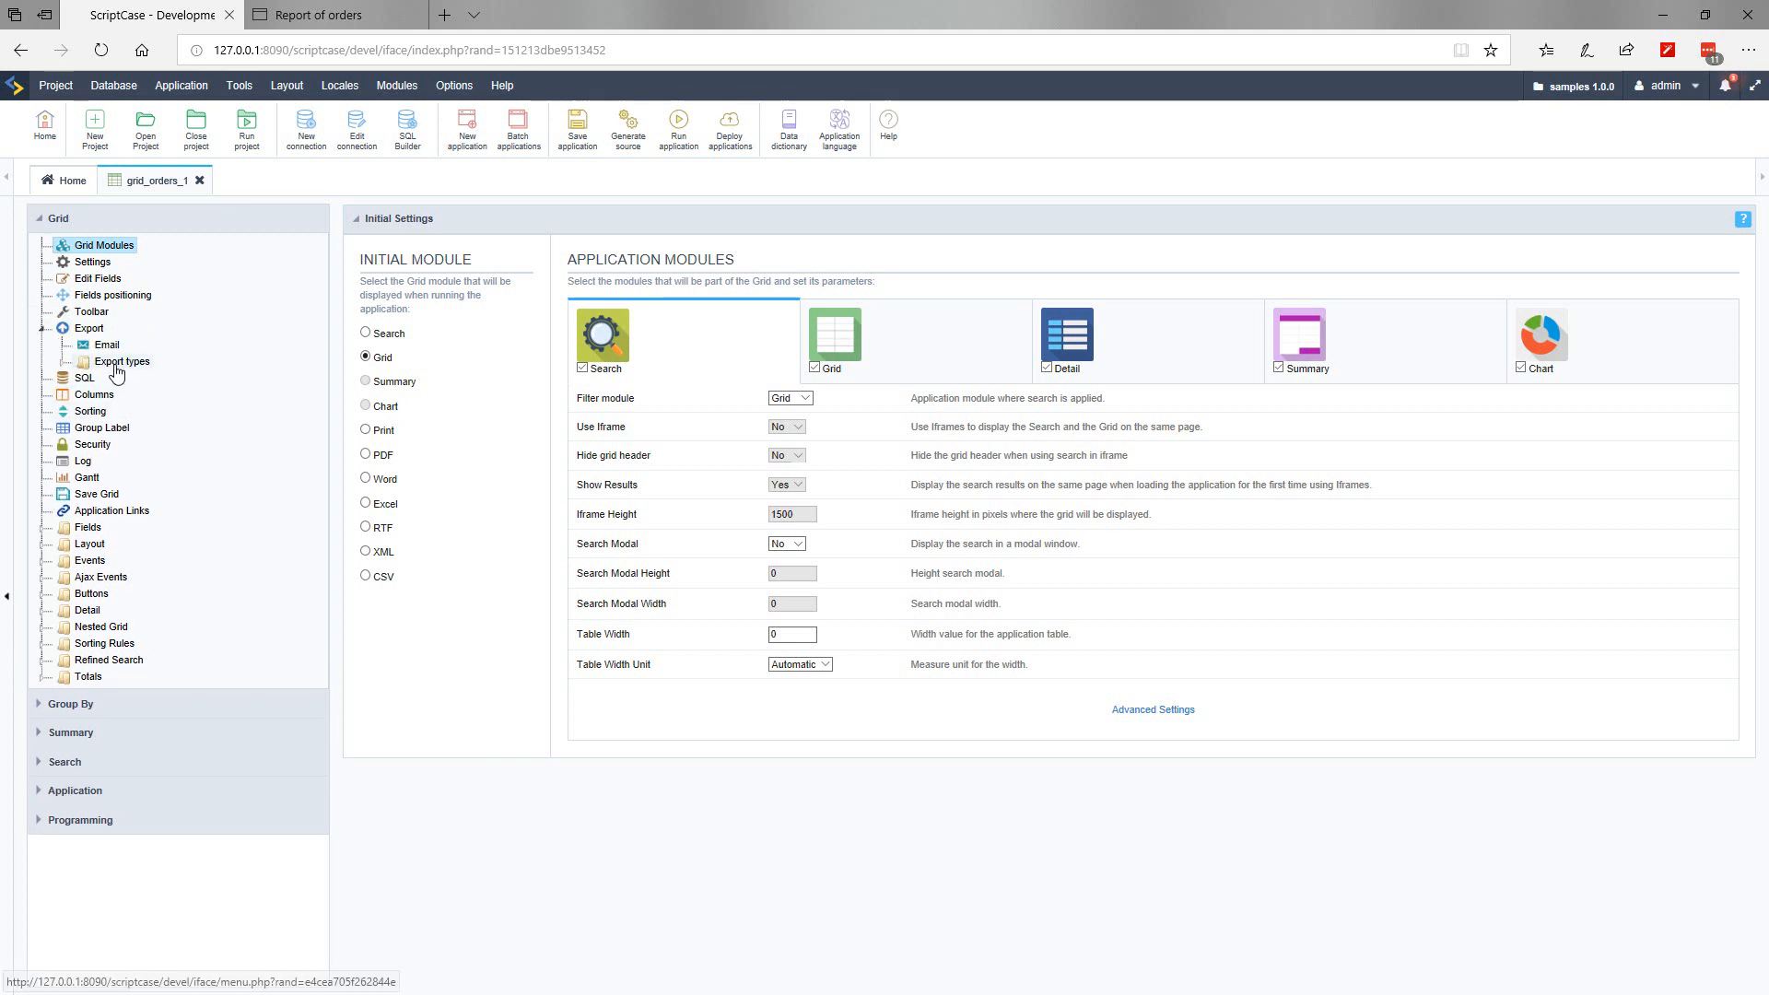
click(61, 362)
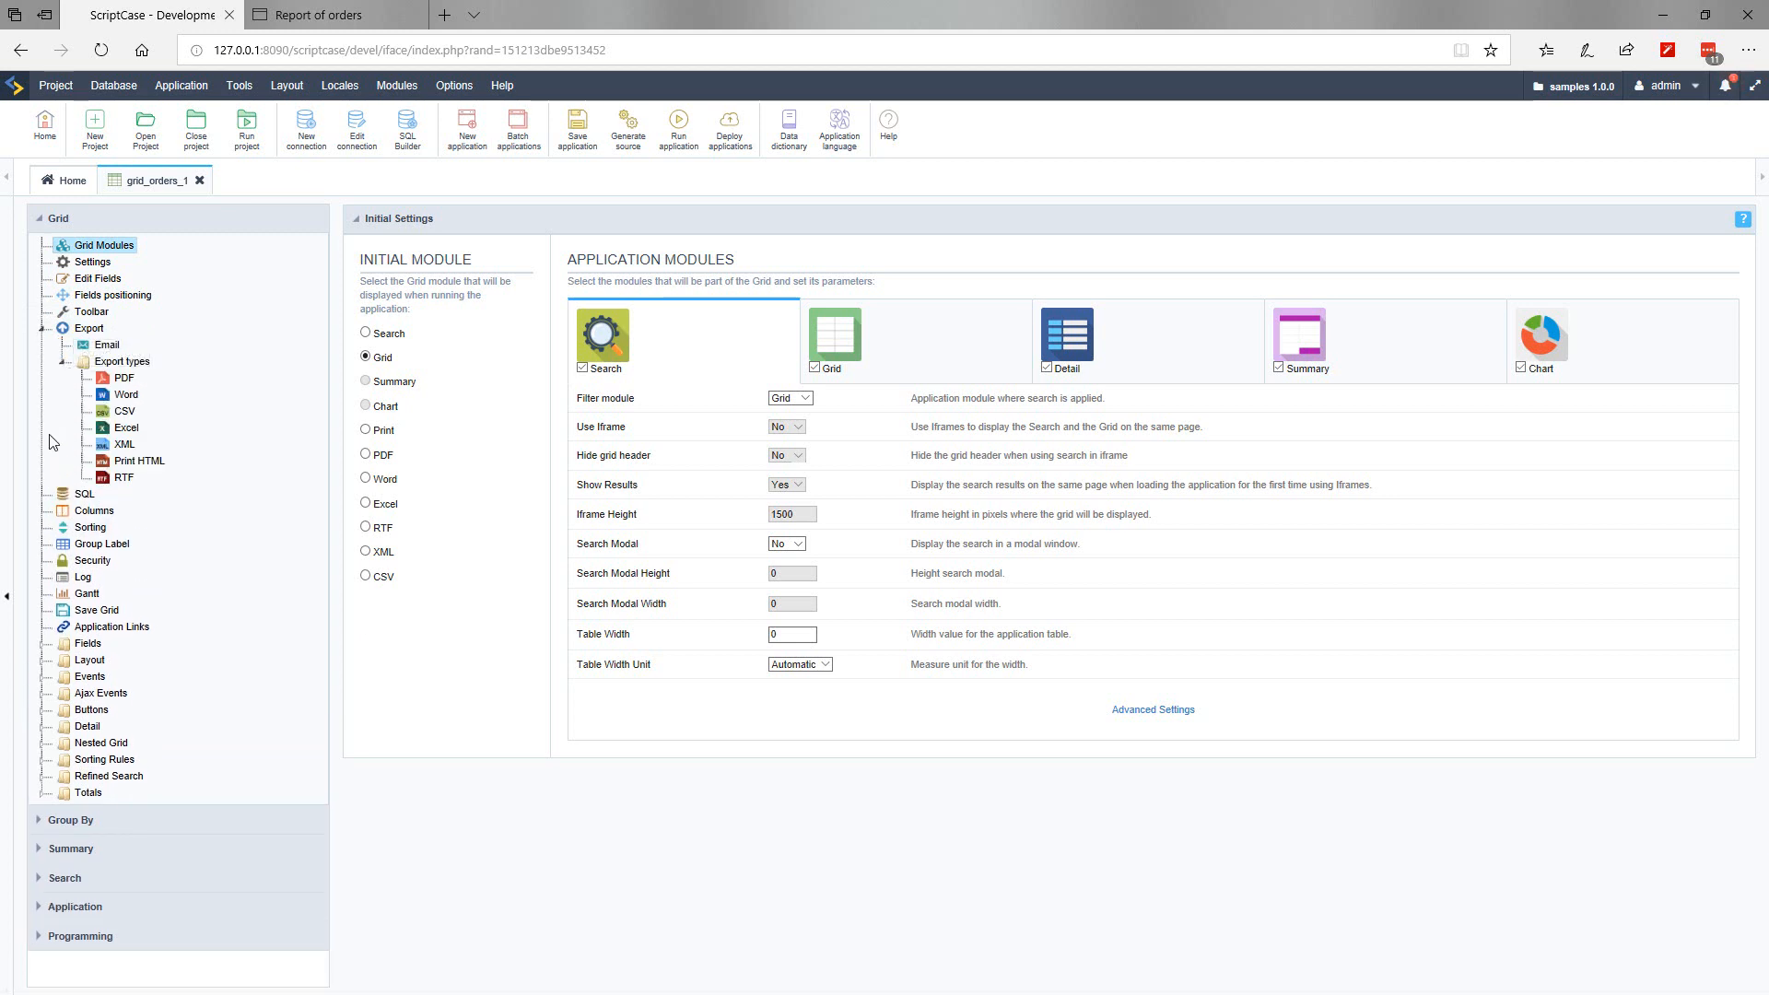
click(123, 379)
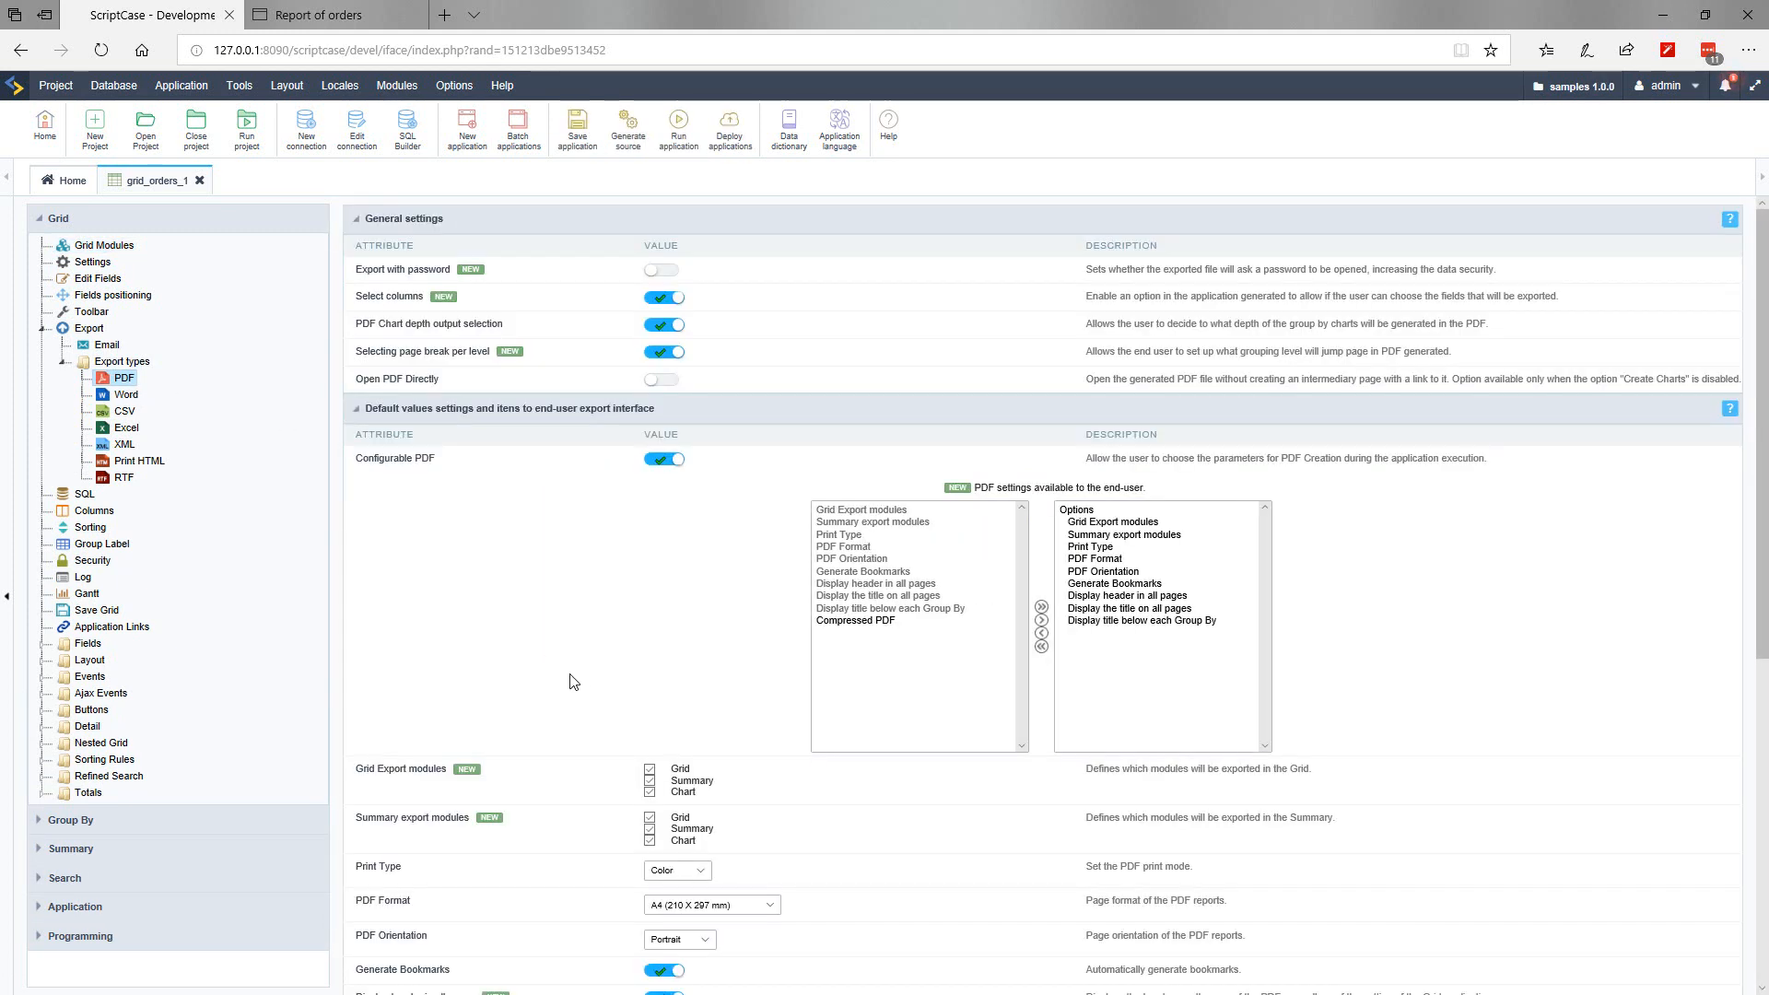
Step: Export the running orders report to PDF in color, A4 portrait, with header and title on all pages, and view the file
click(334, 20)
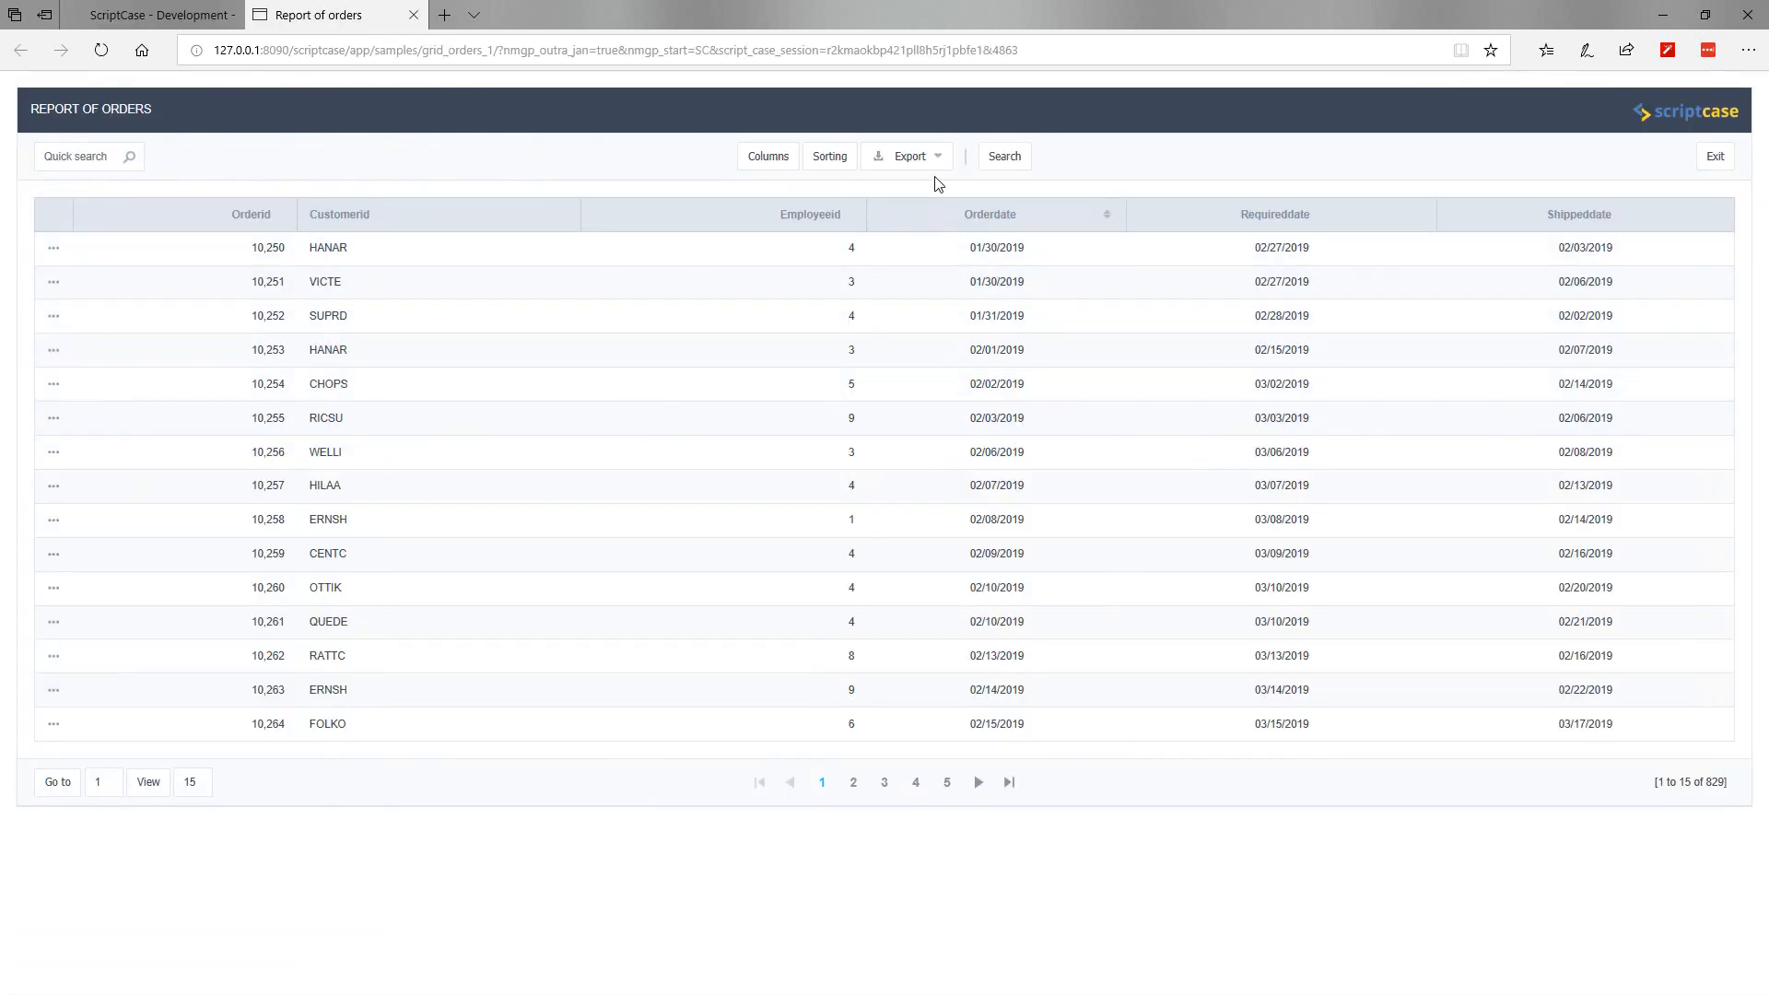
mouse_move(931, 166)
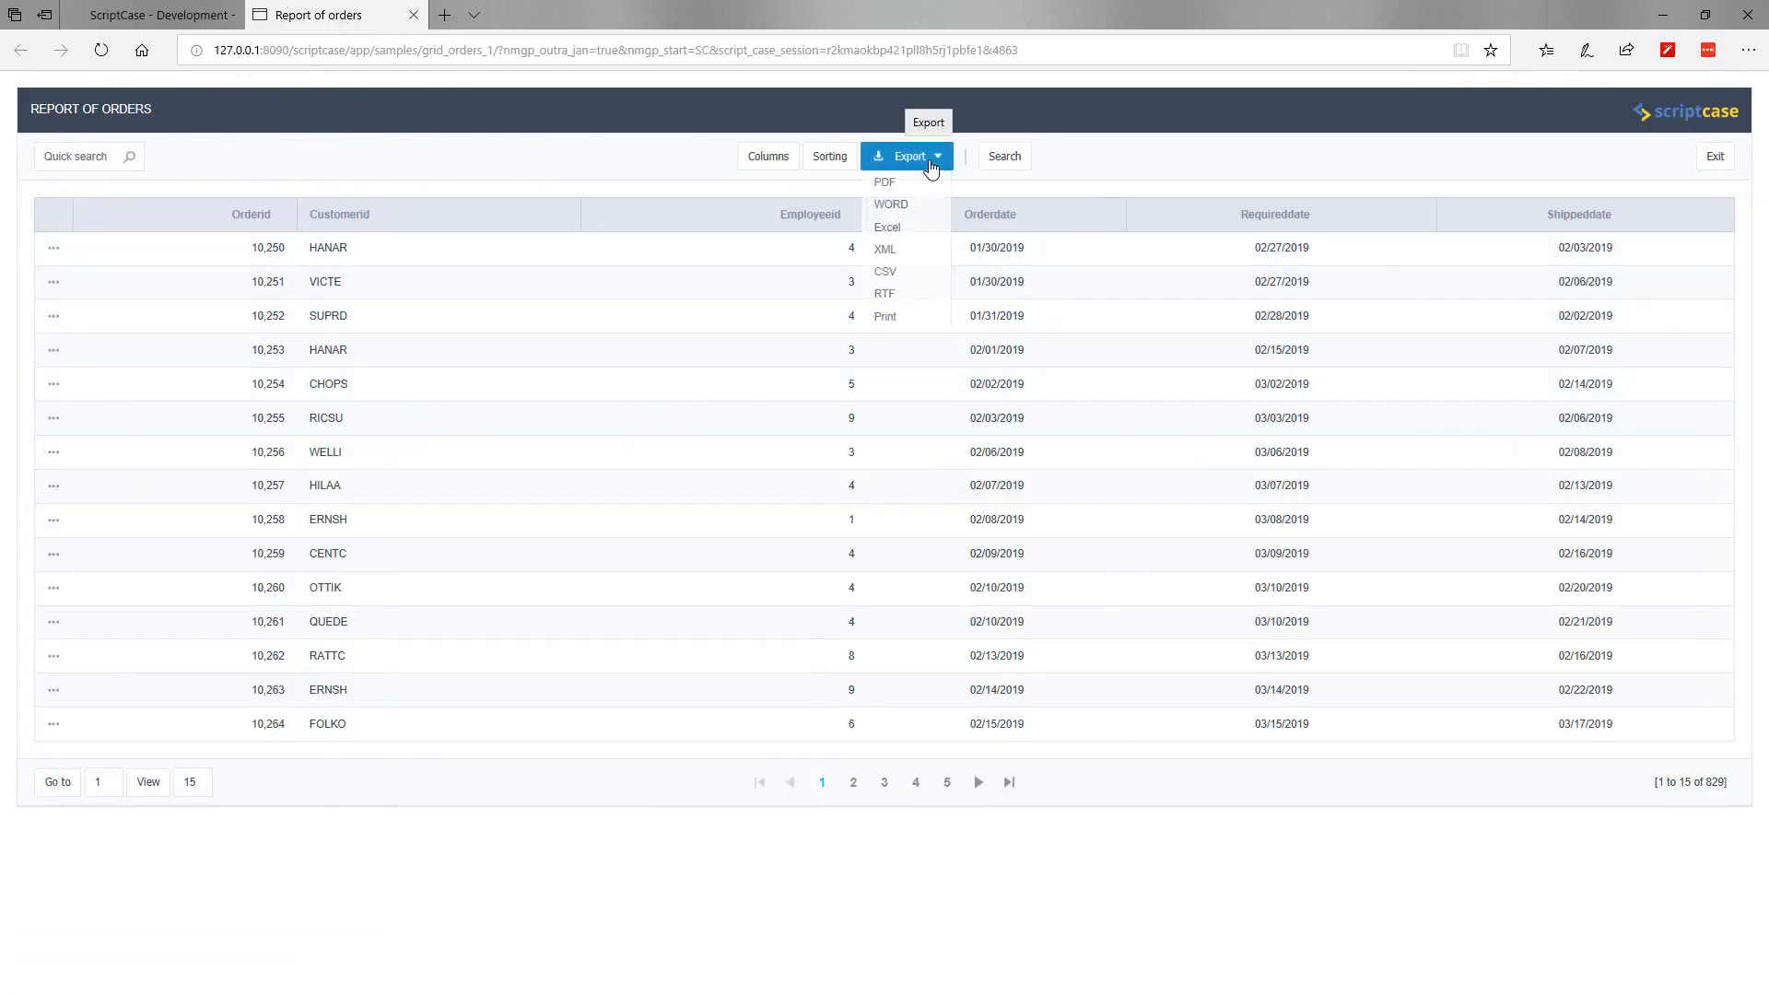
click(886, 185)
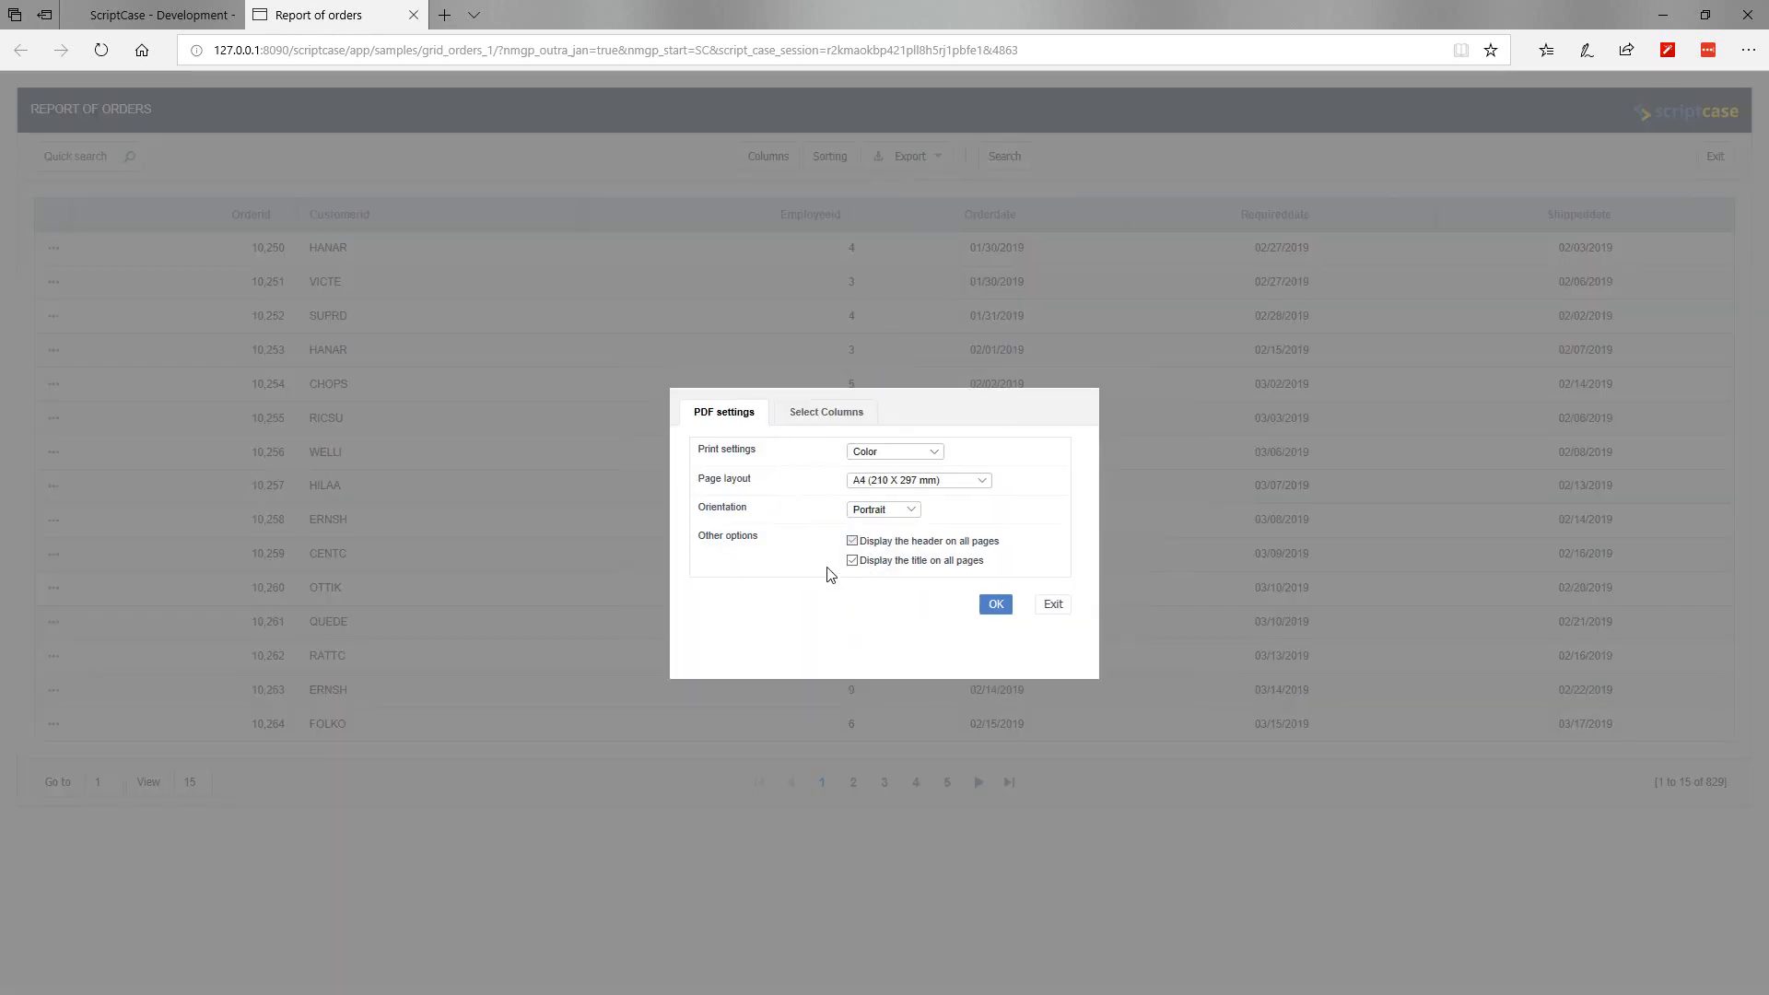
click(936, 453)
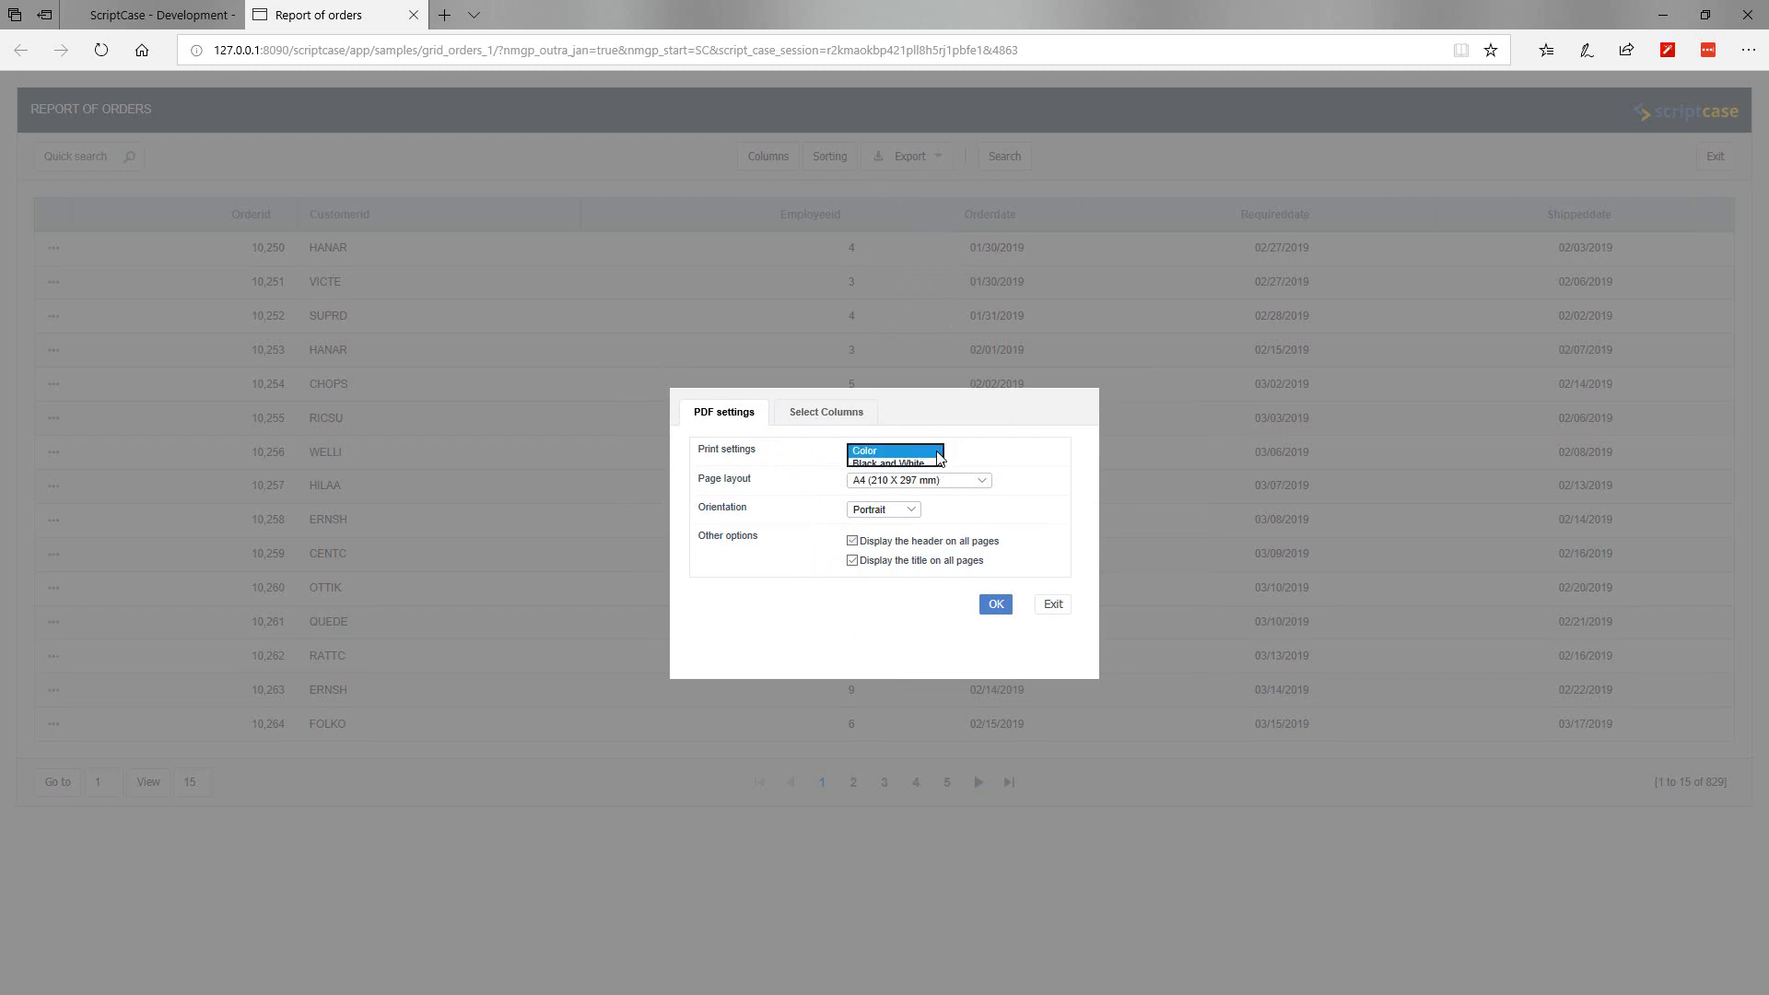
click(1019, 465)
click(982, 480)
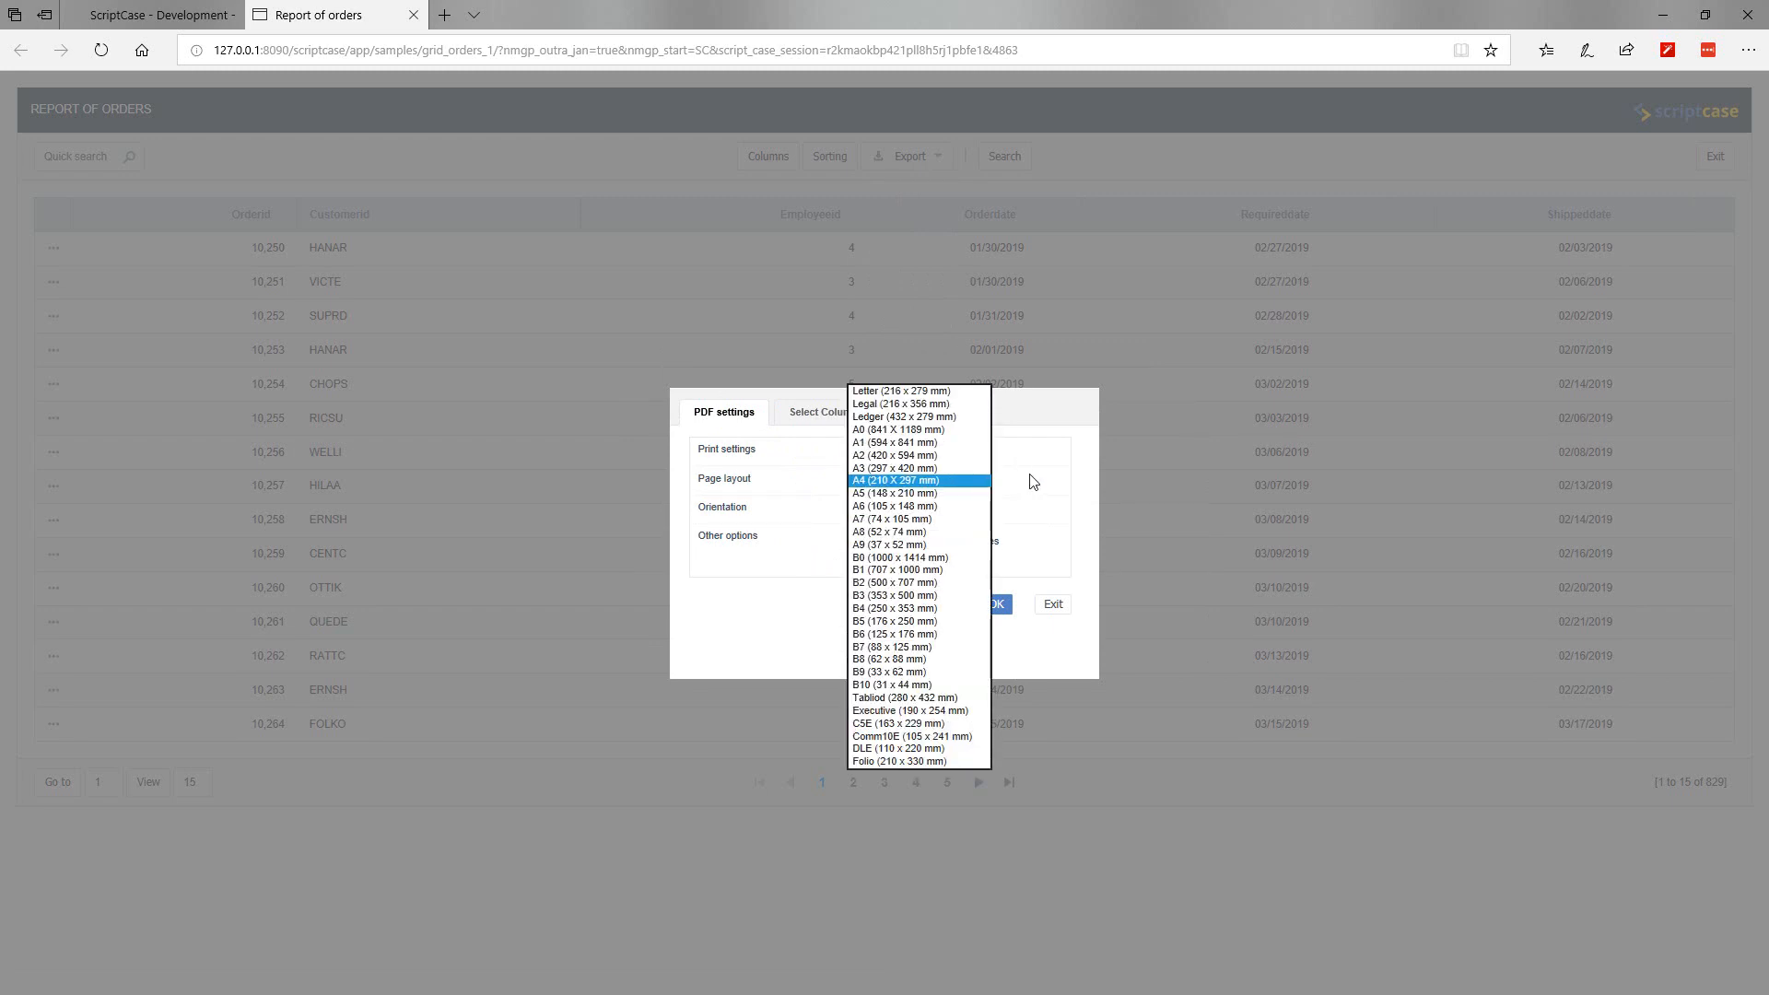
click(1033, 481)
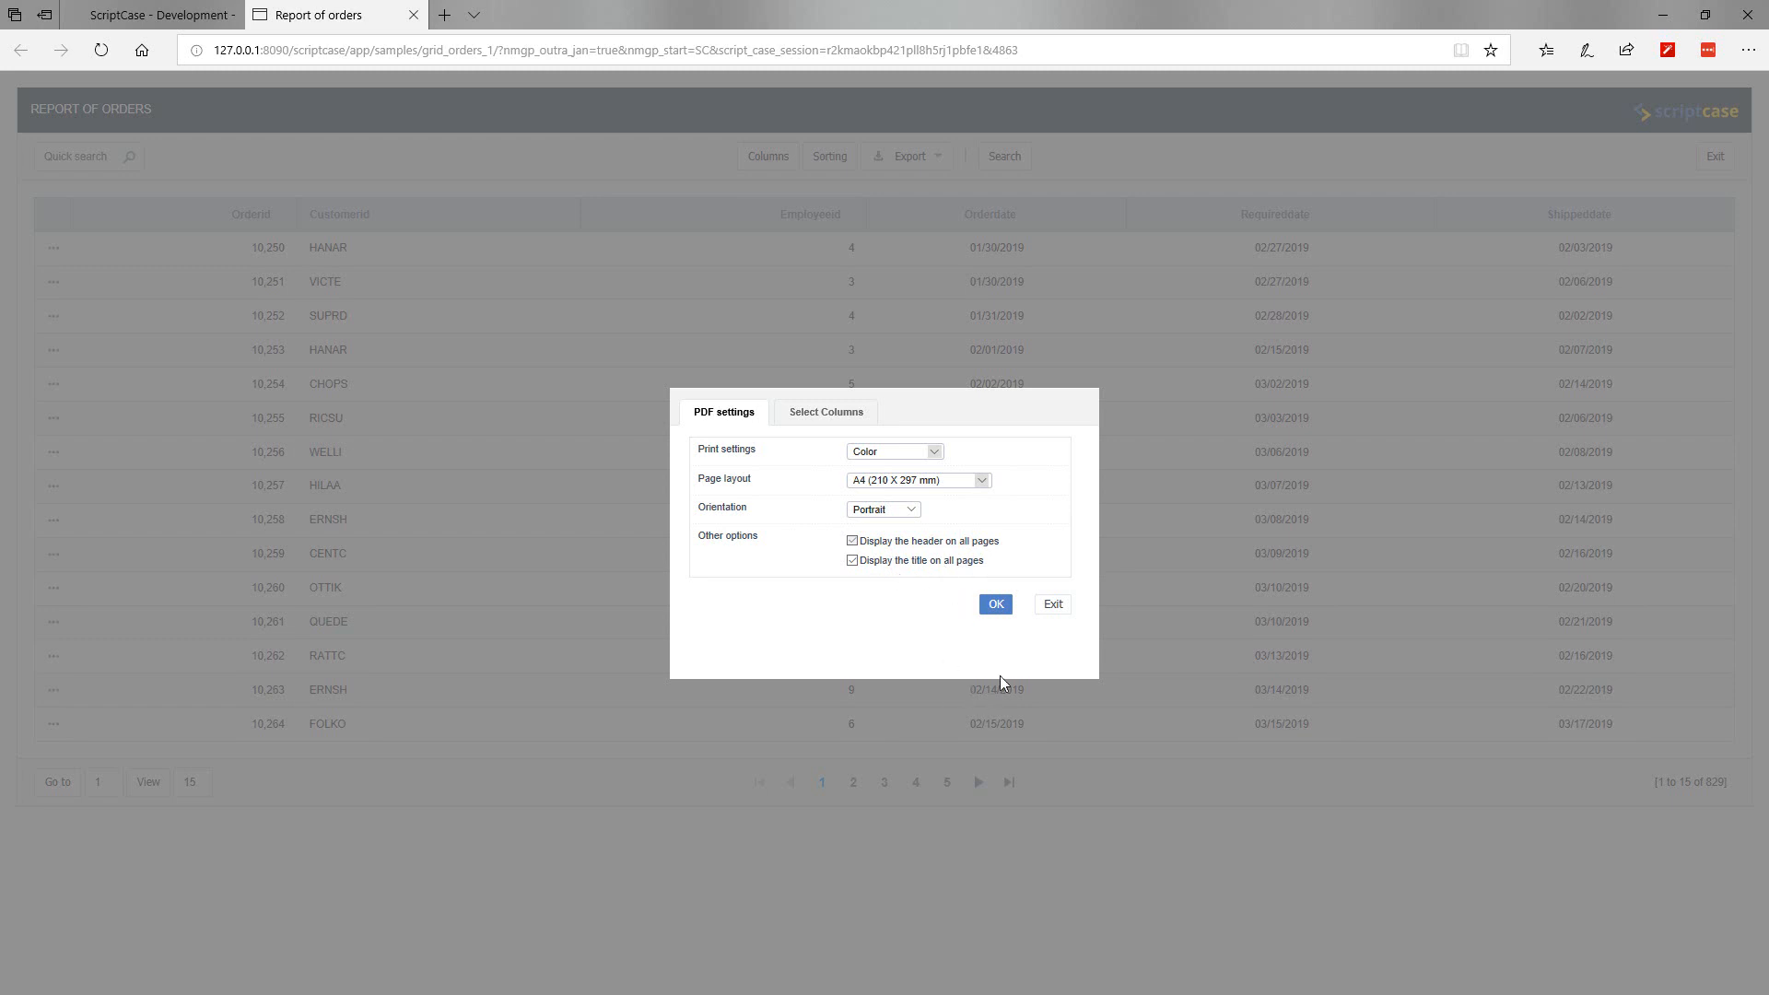
click(995, 606)
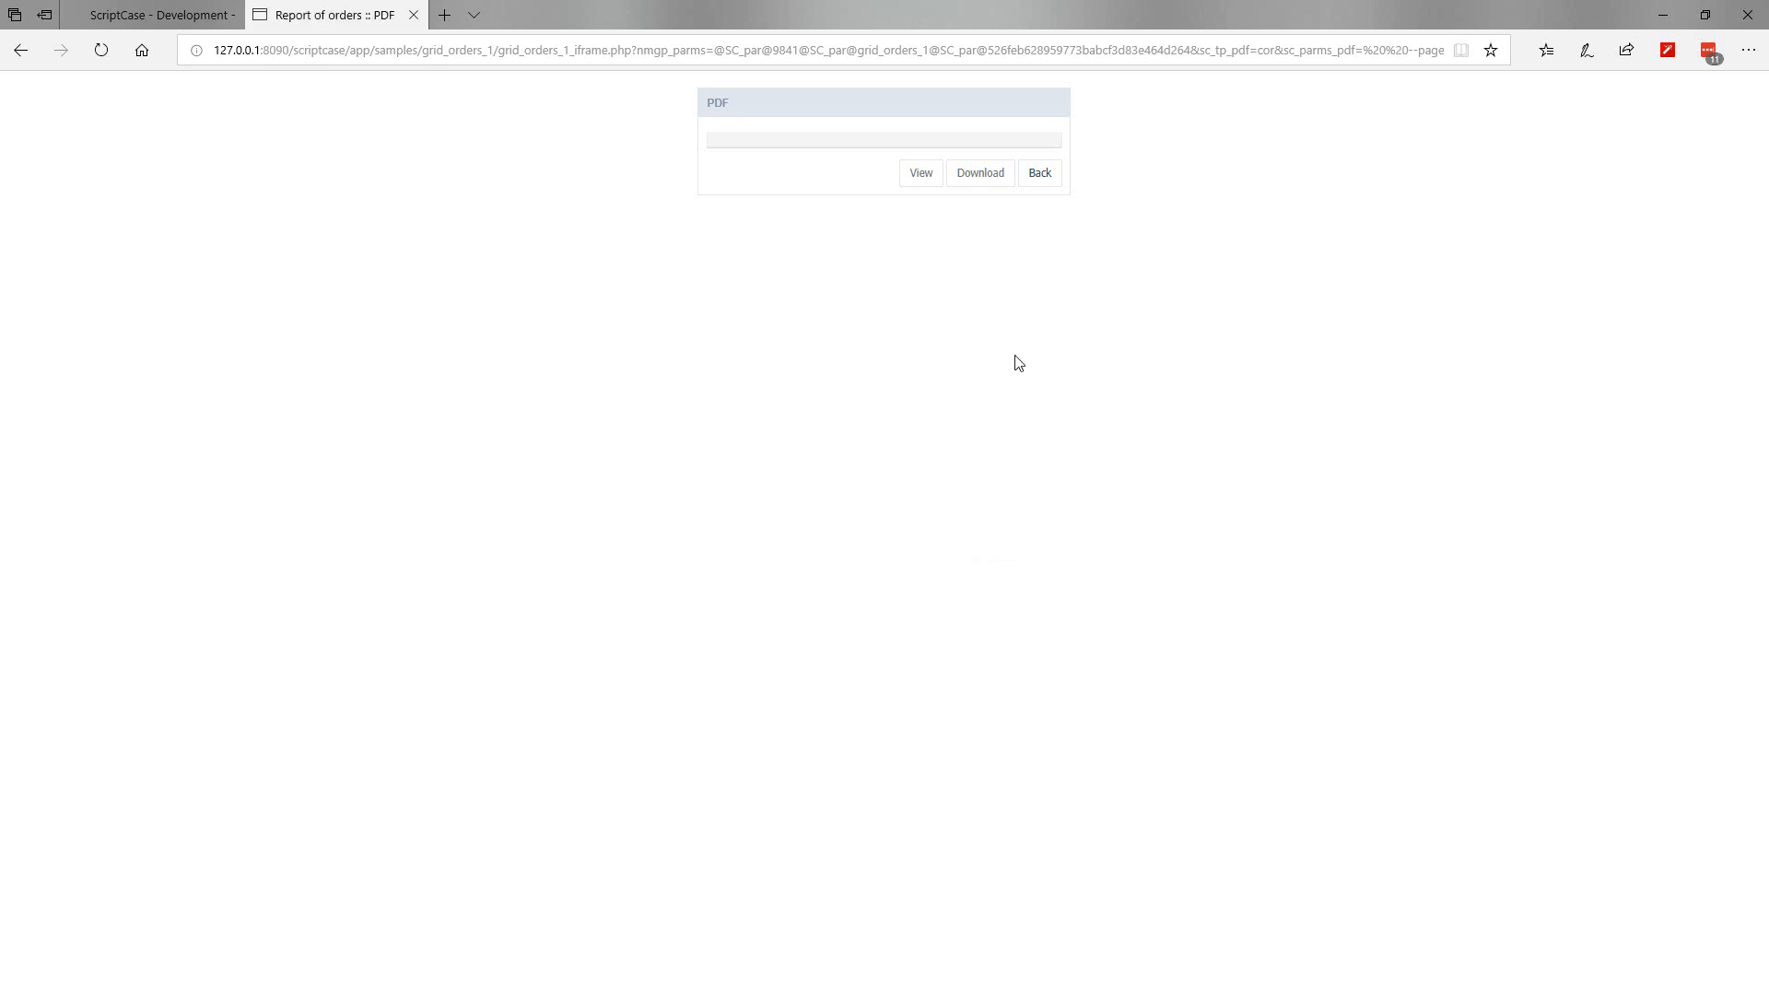
click(921, 173)
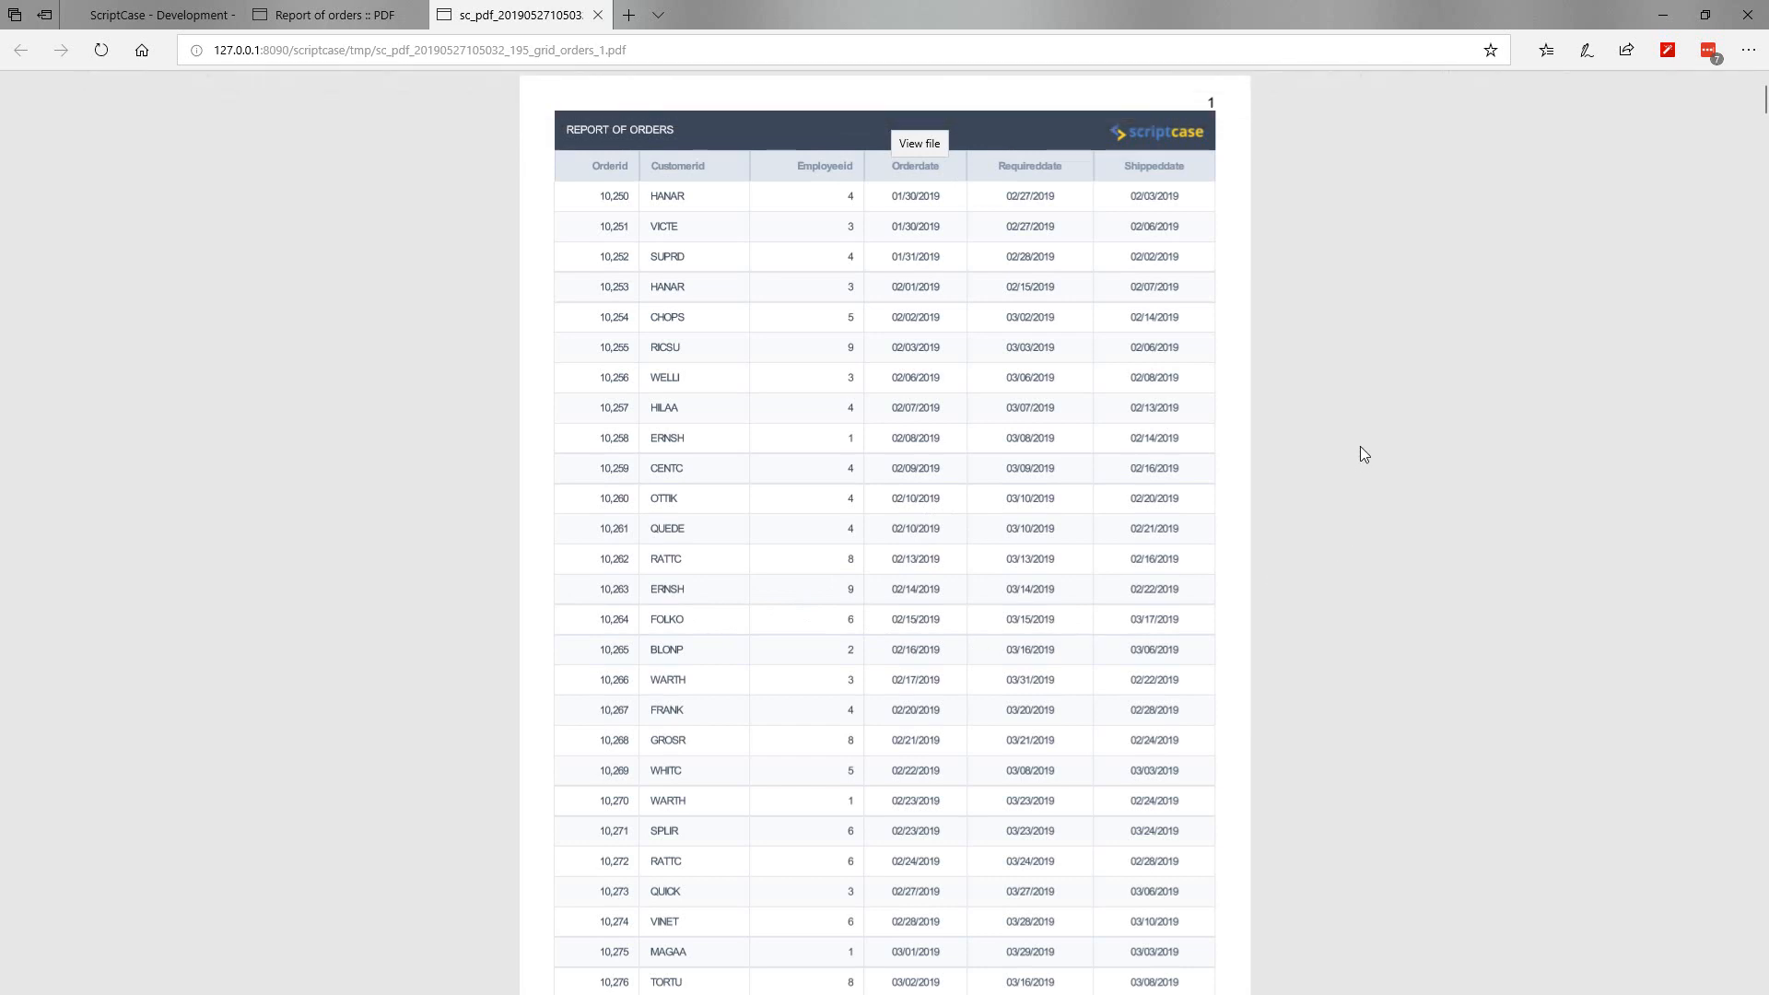
Step: Go back to the orders report and reopen its PDF export options
click(330, 26)
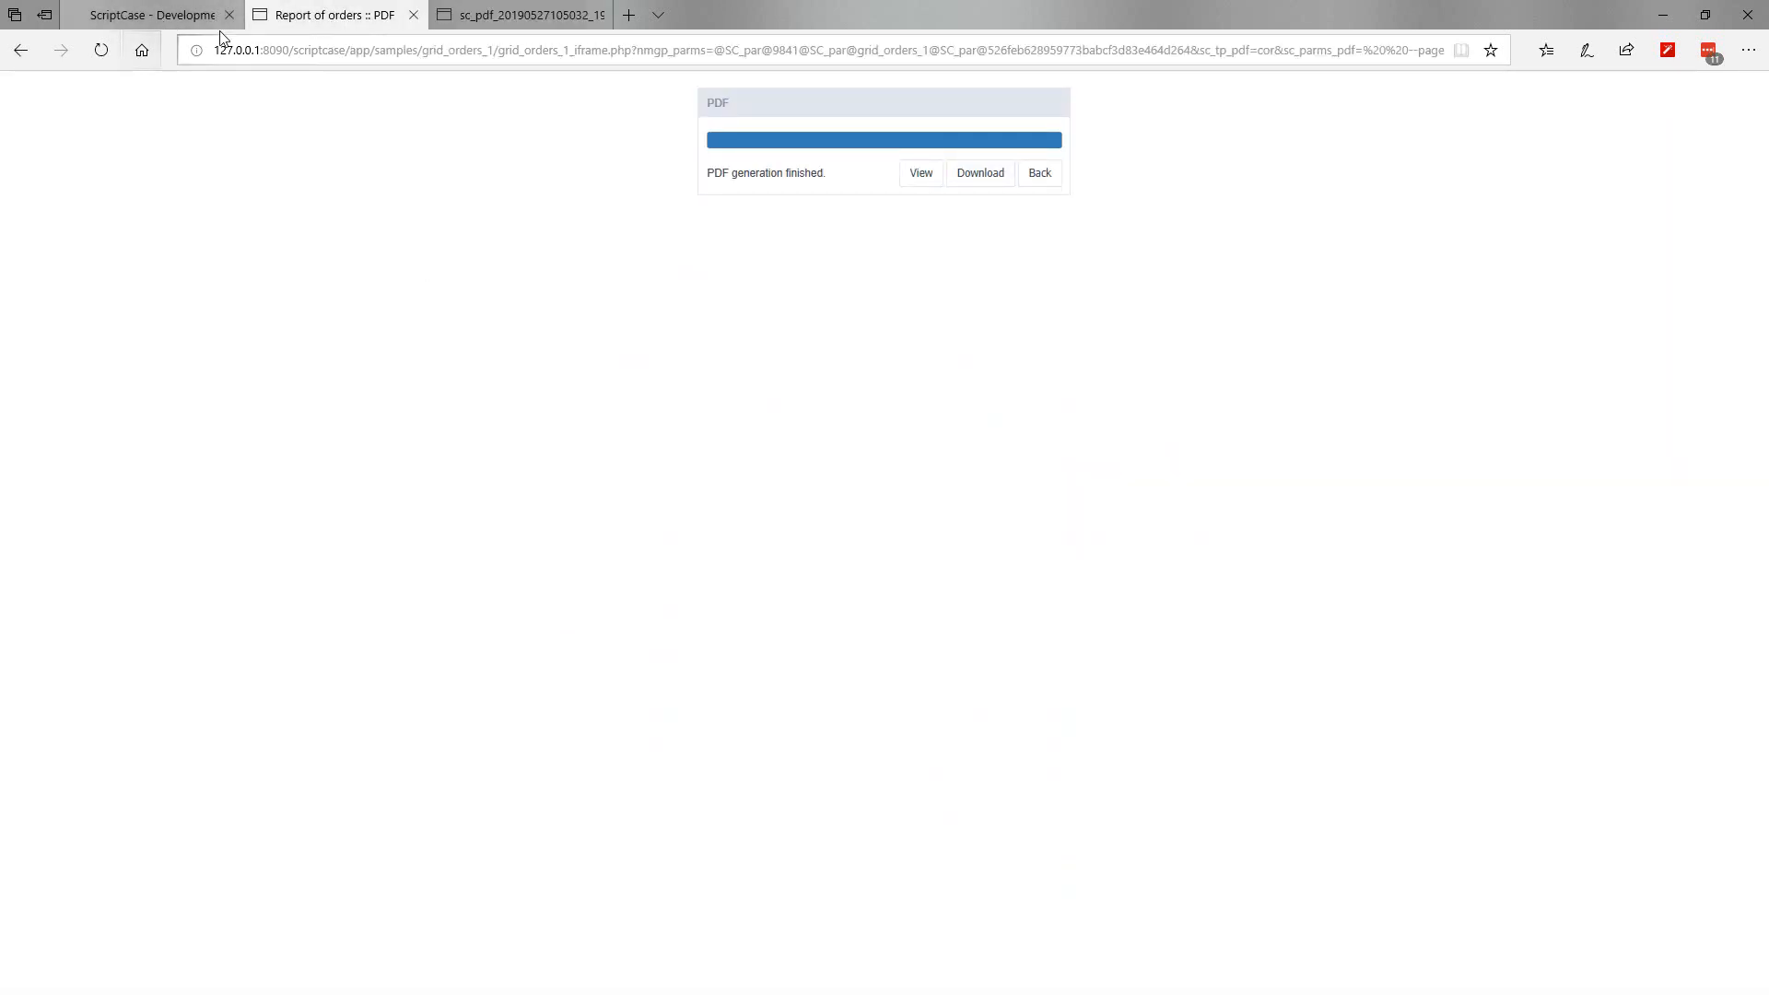
click(1040, 175)
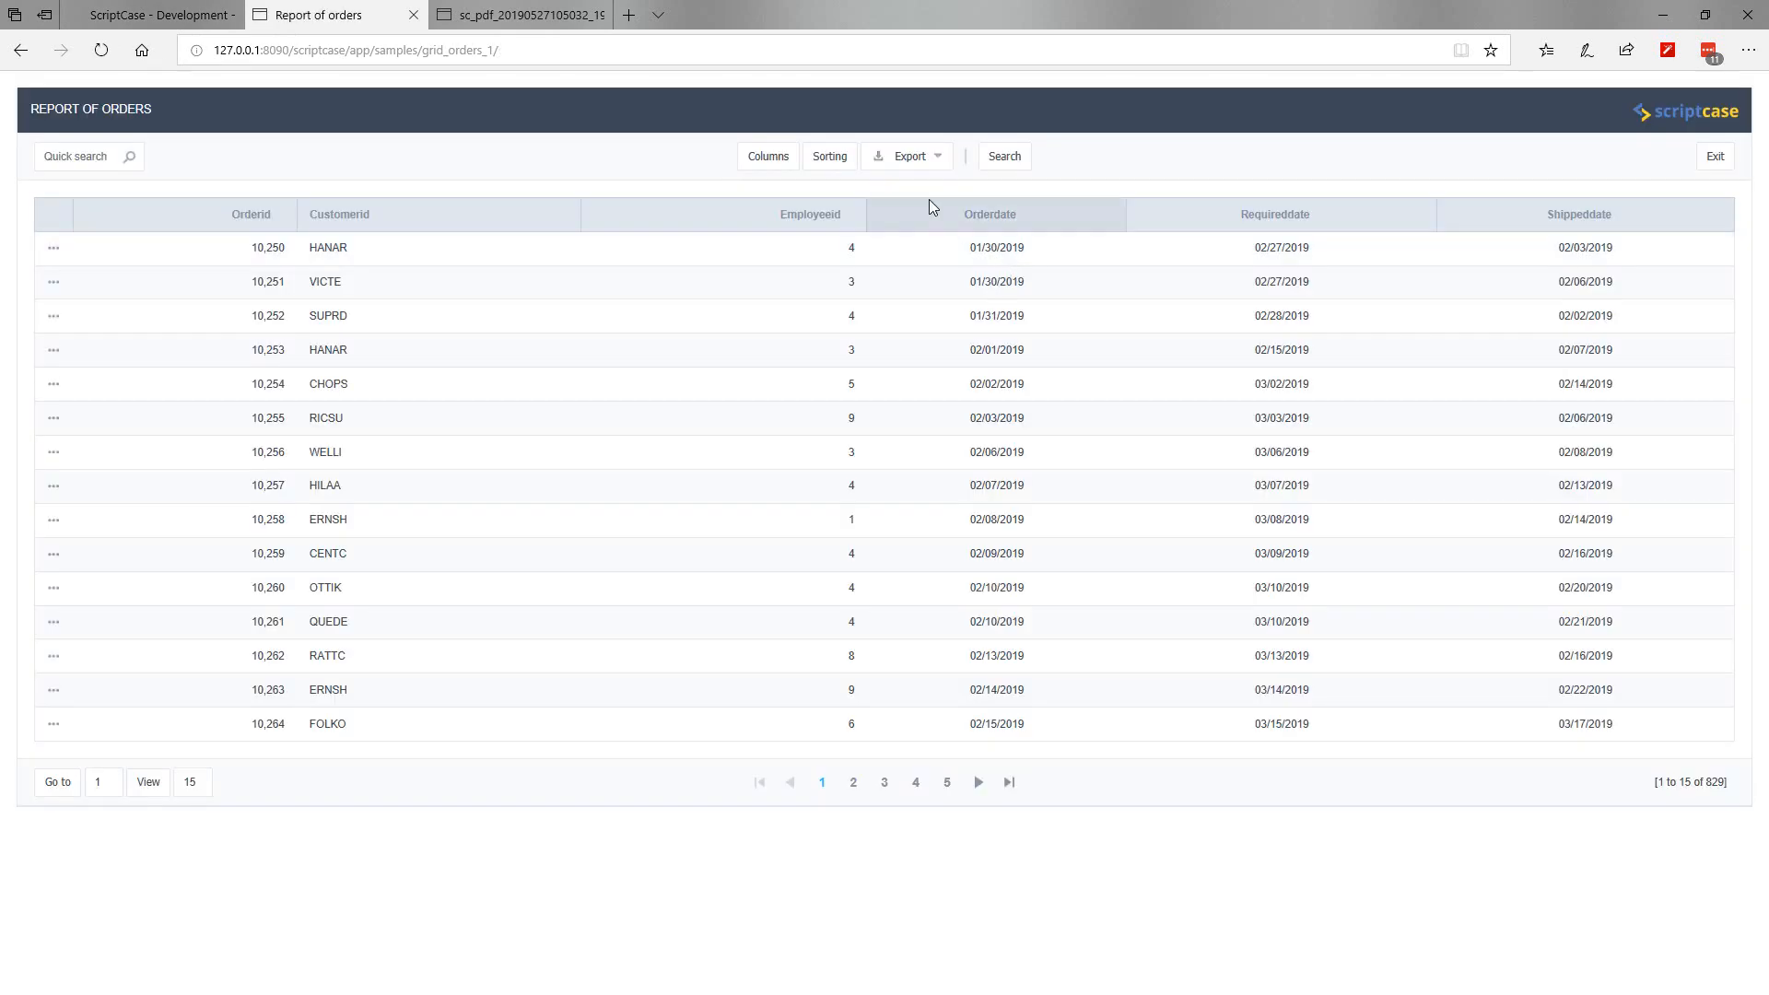
click(926, 156)
click(884, 183)
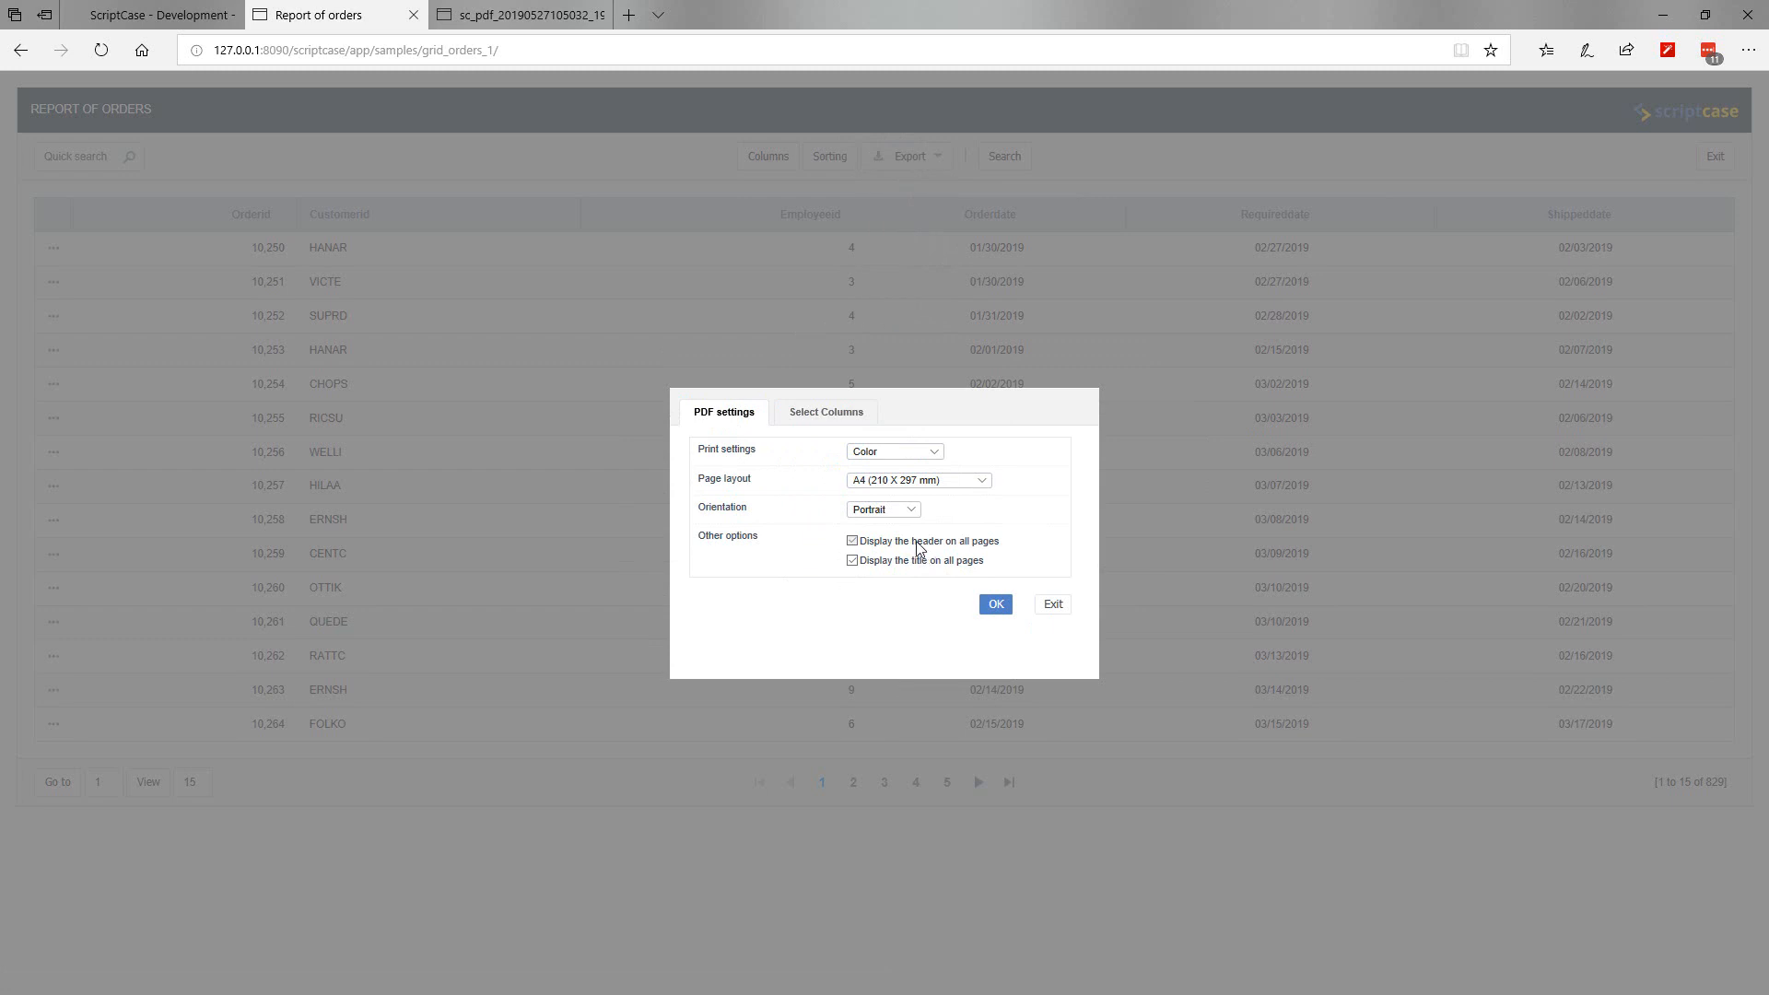
Step: Examine the header, column titles and order rows across the first pages of the generated PDF
click(516, 15)
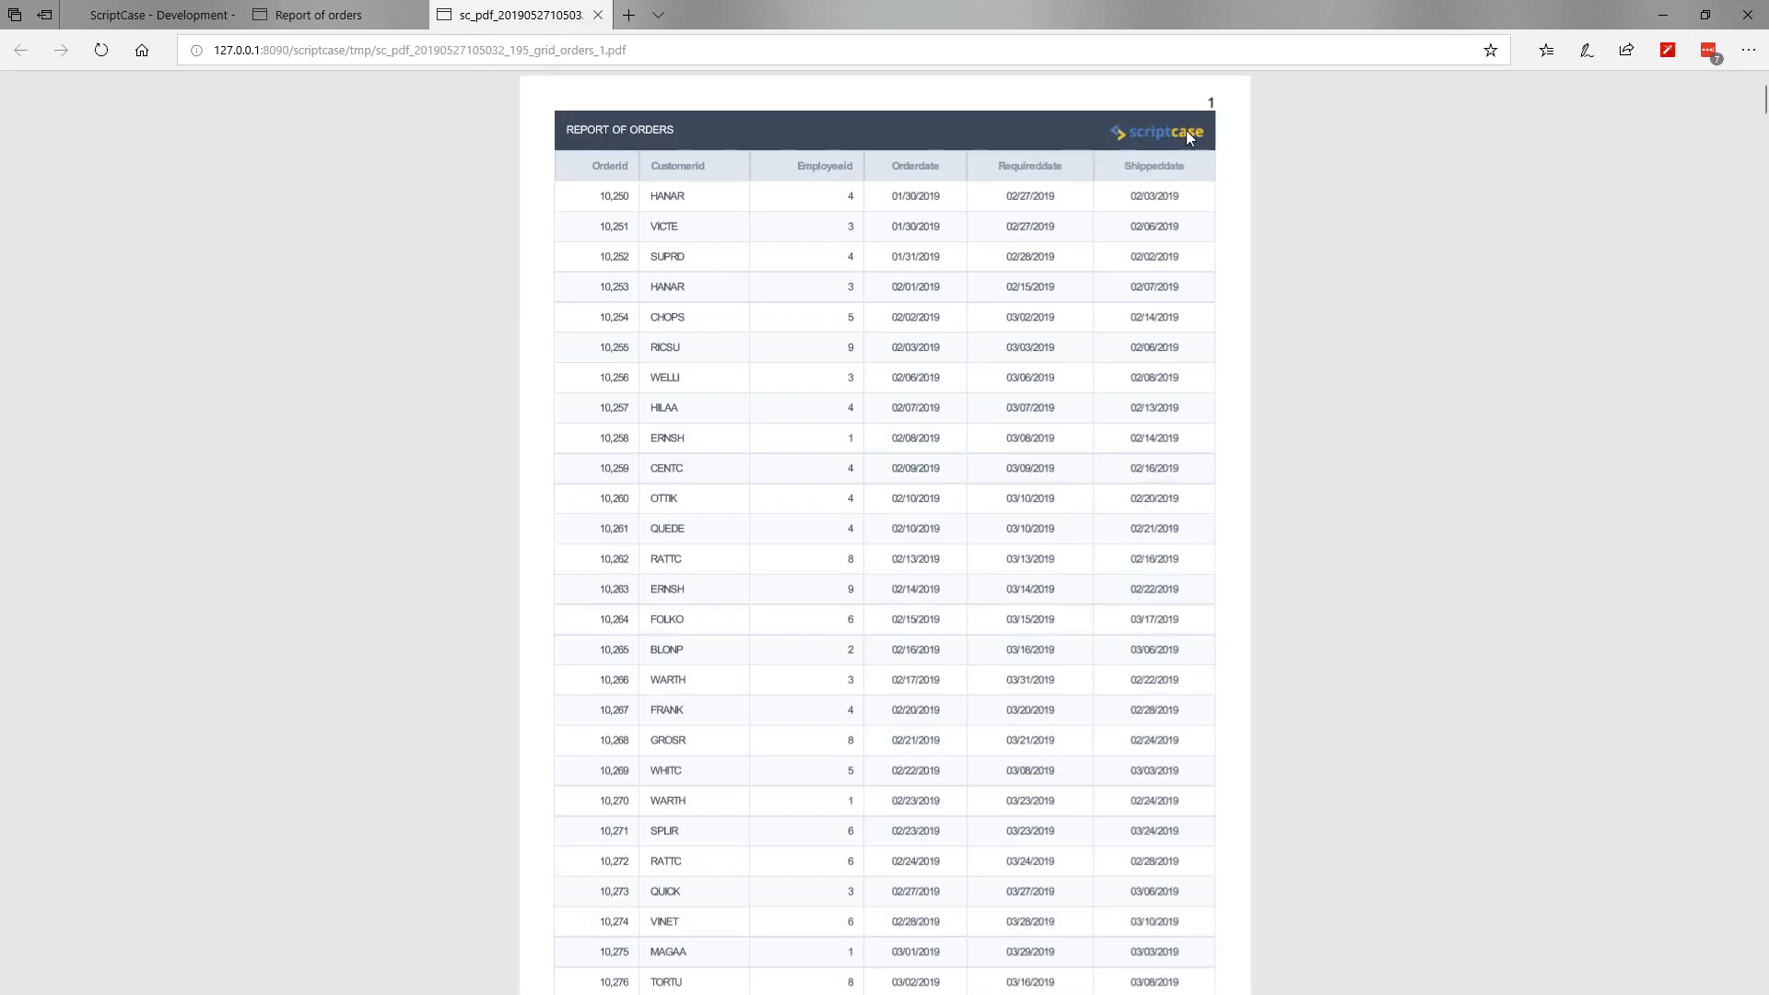
scroll(1229, 572, down, 10)
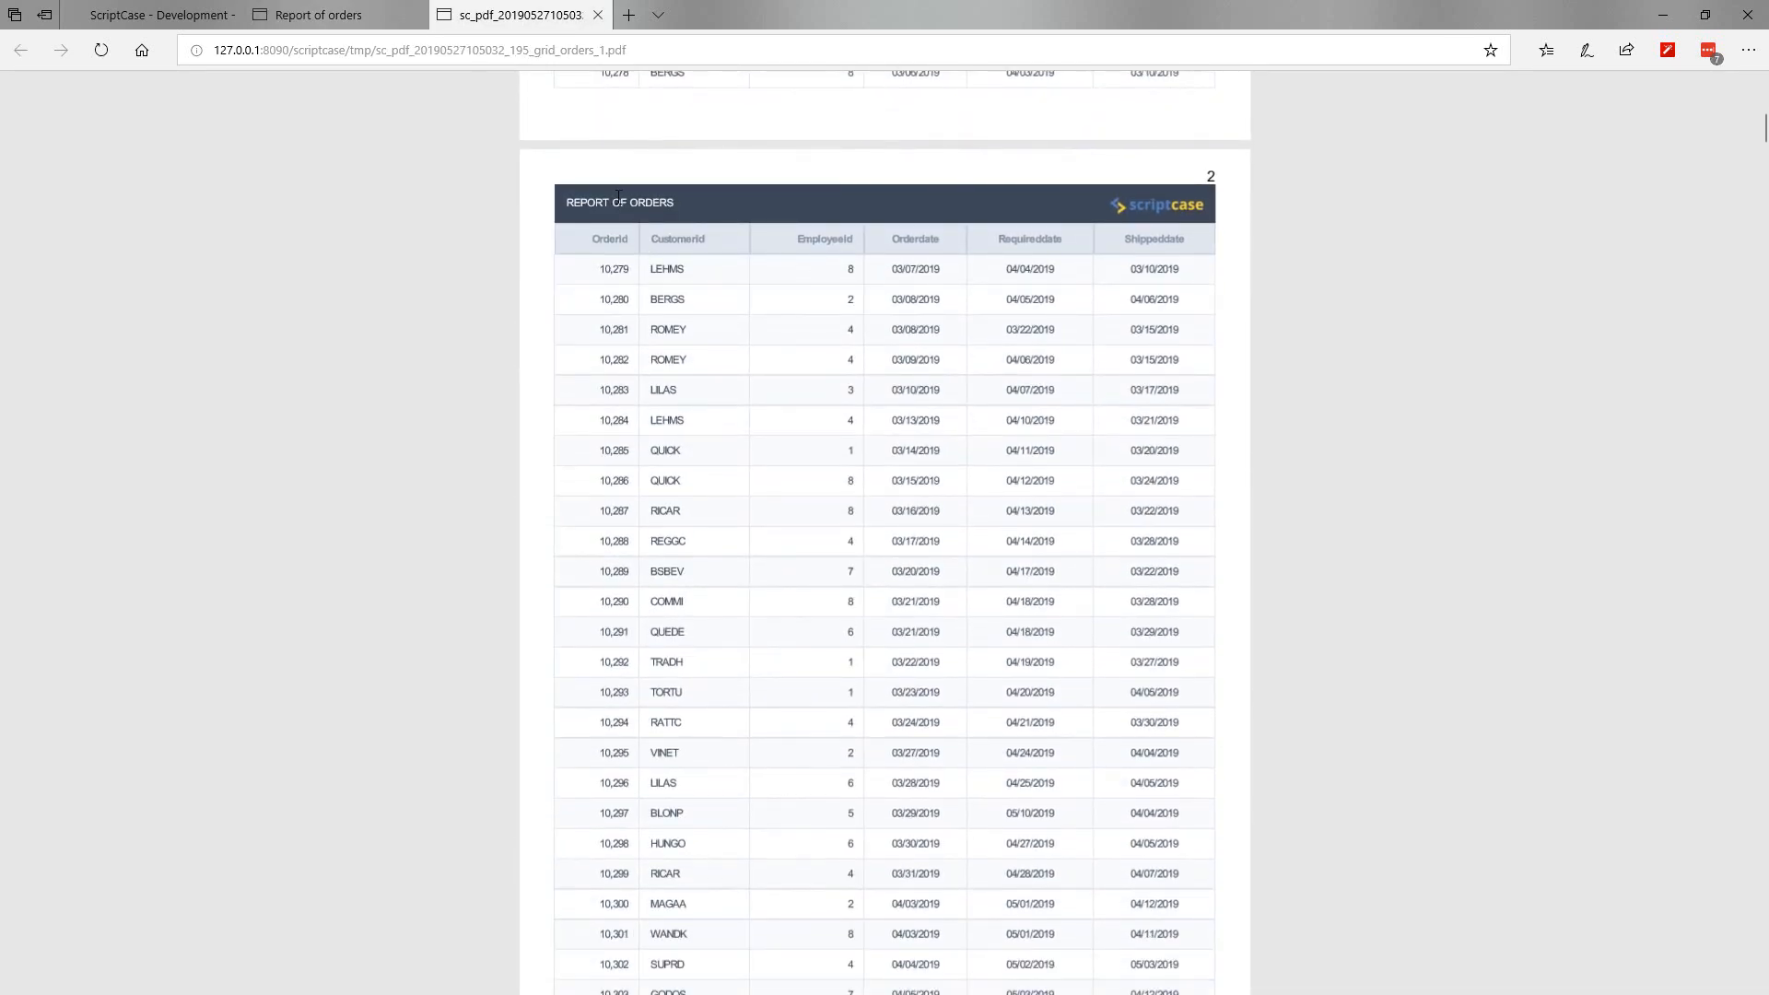
scroll(772, 204, down, 9)
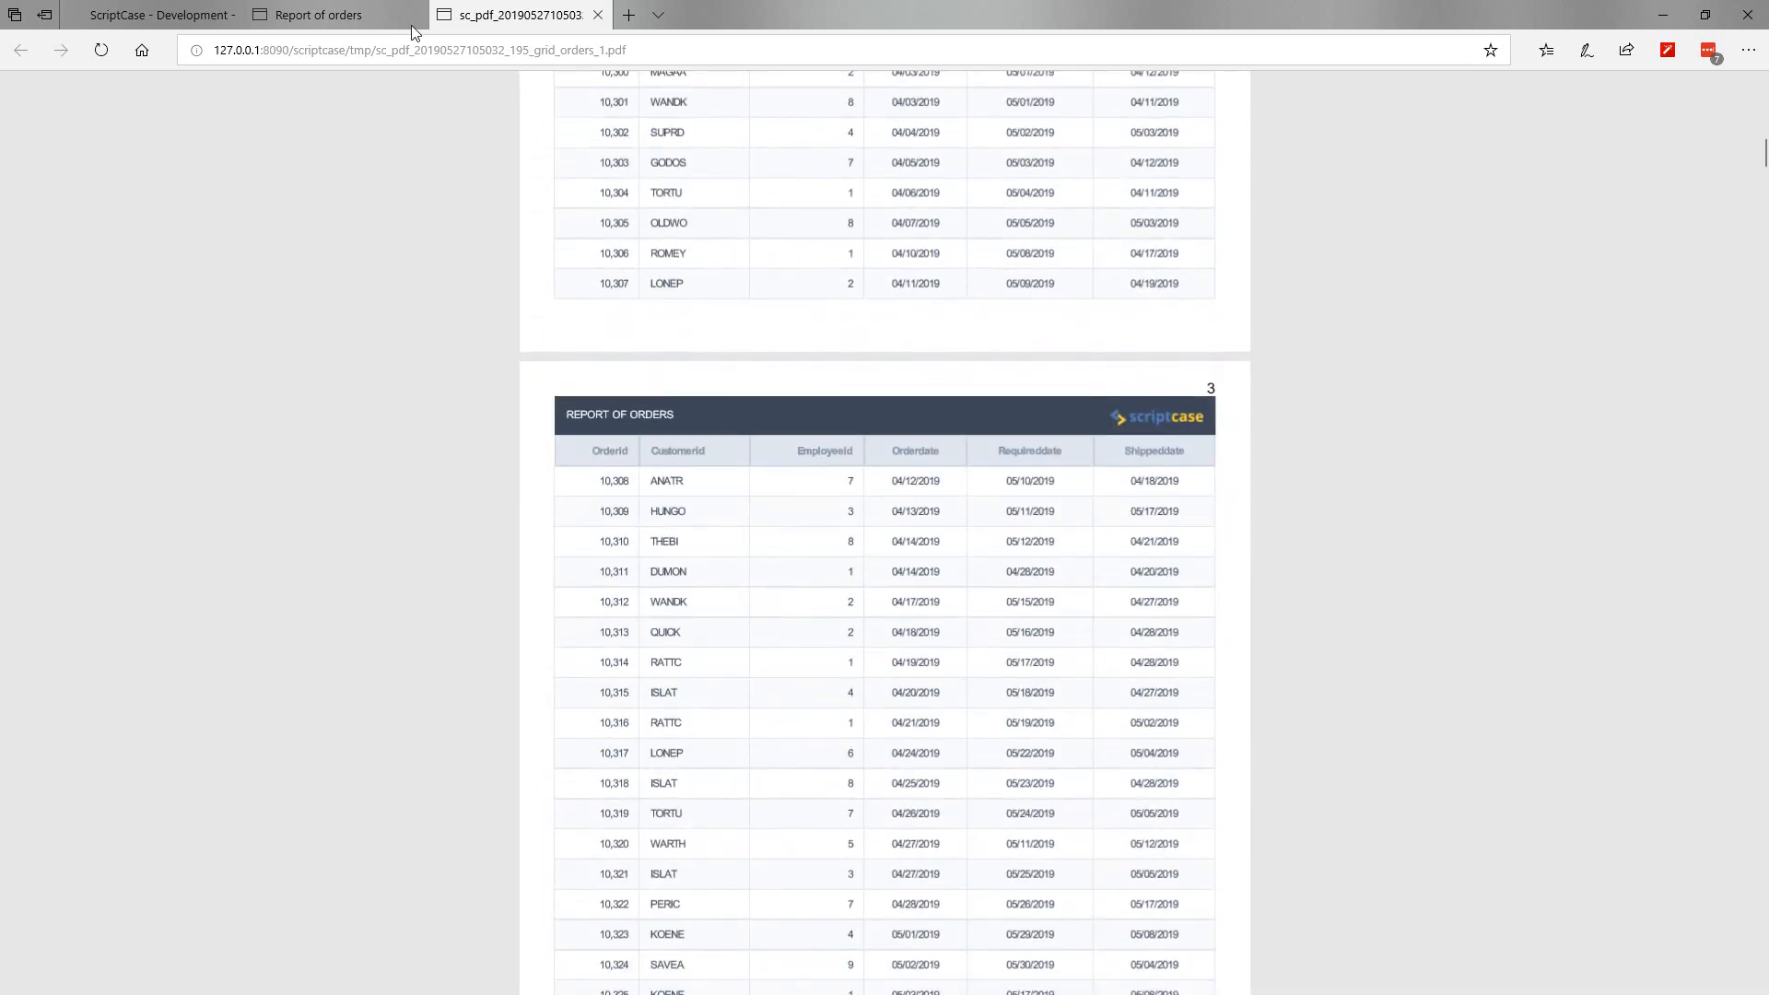
click(406, 16)
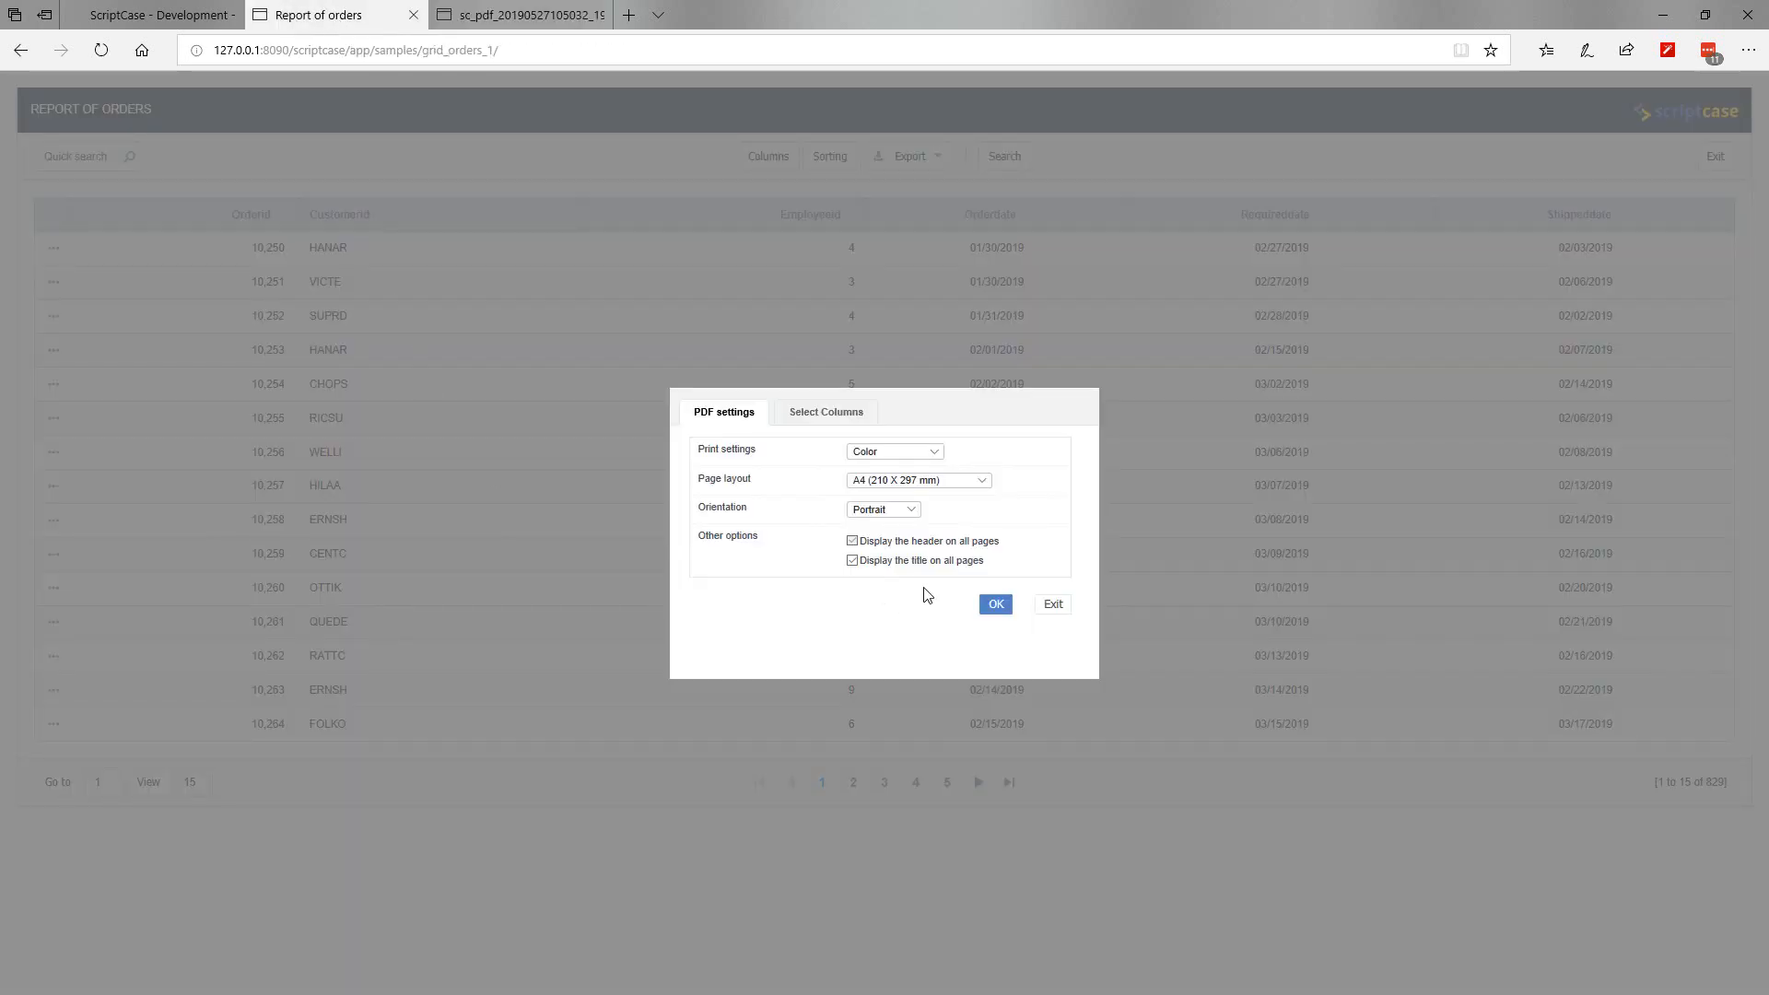
click(516, 19)
scroll(830, 553, up, 3)
scroll(928, 688, up, 9)
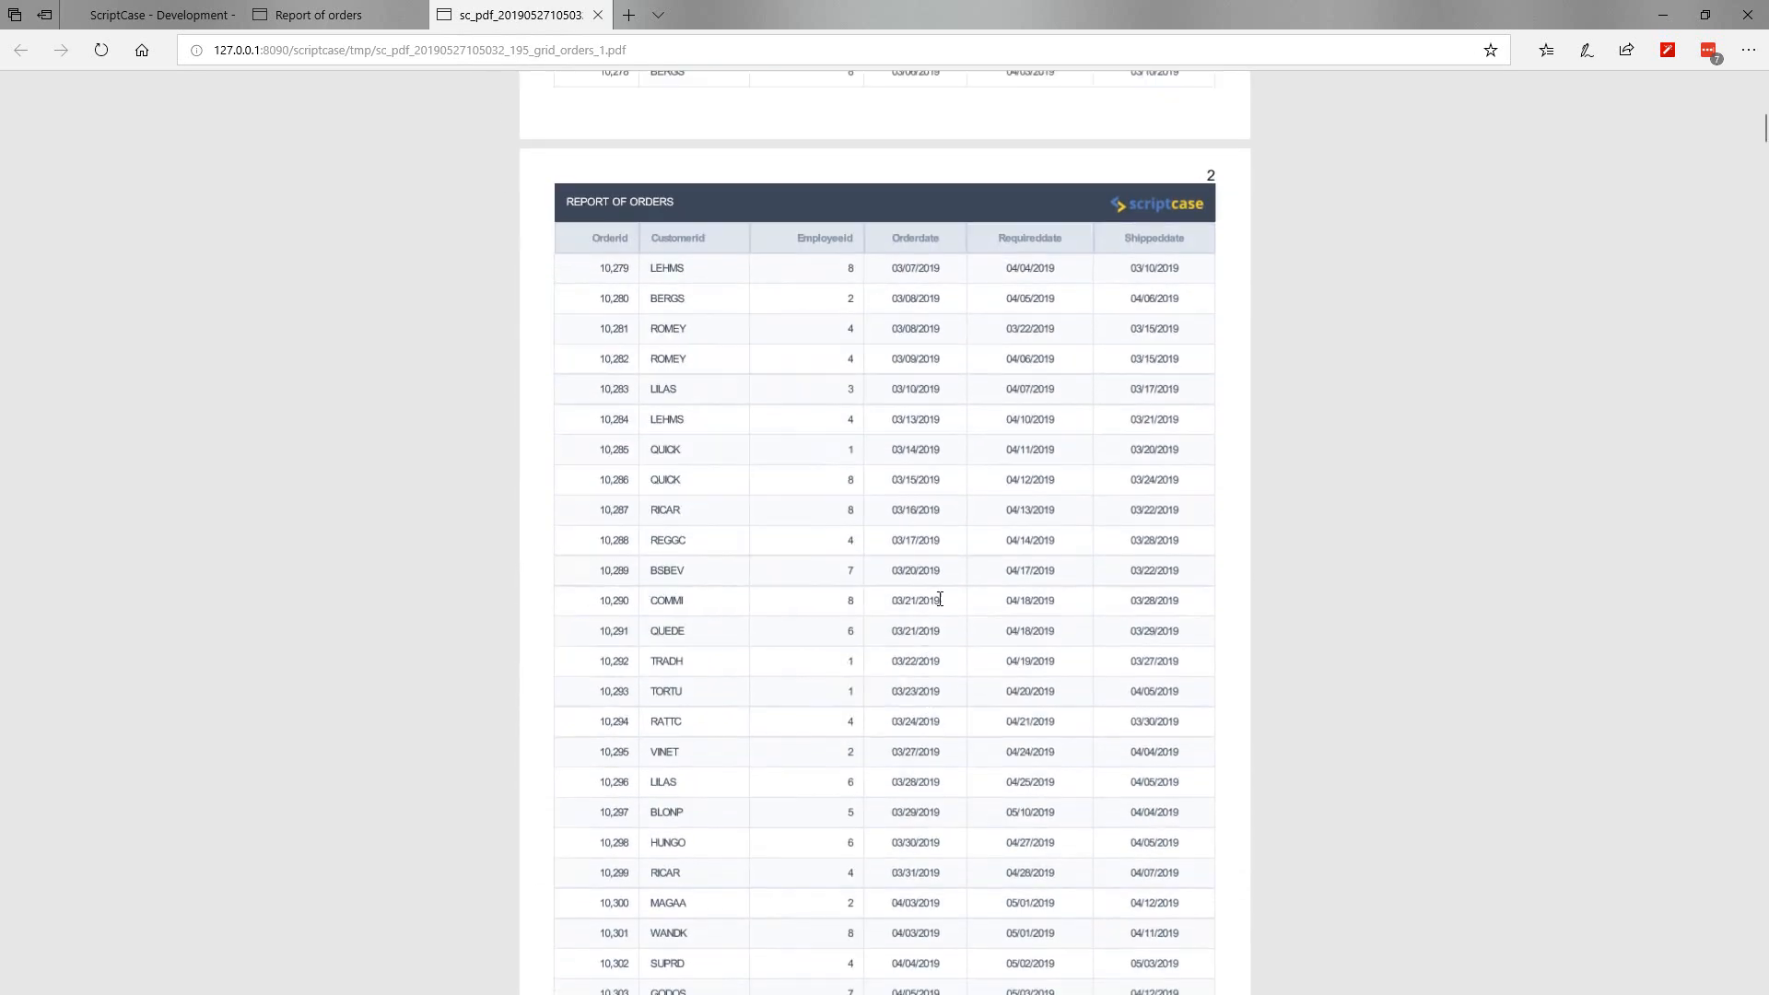
drag(605, 518, 1184, 517)
scroll(1196, 293, up, 8)
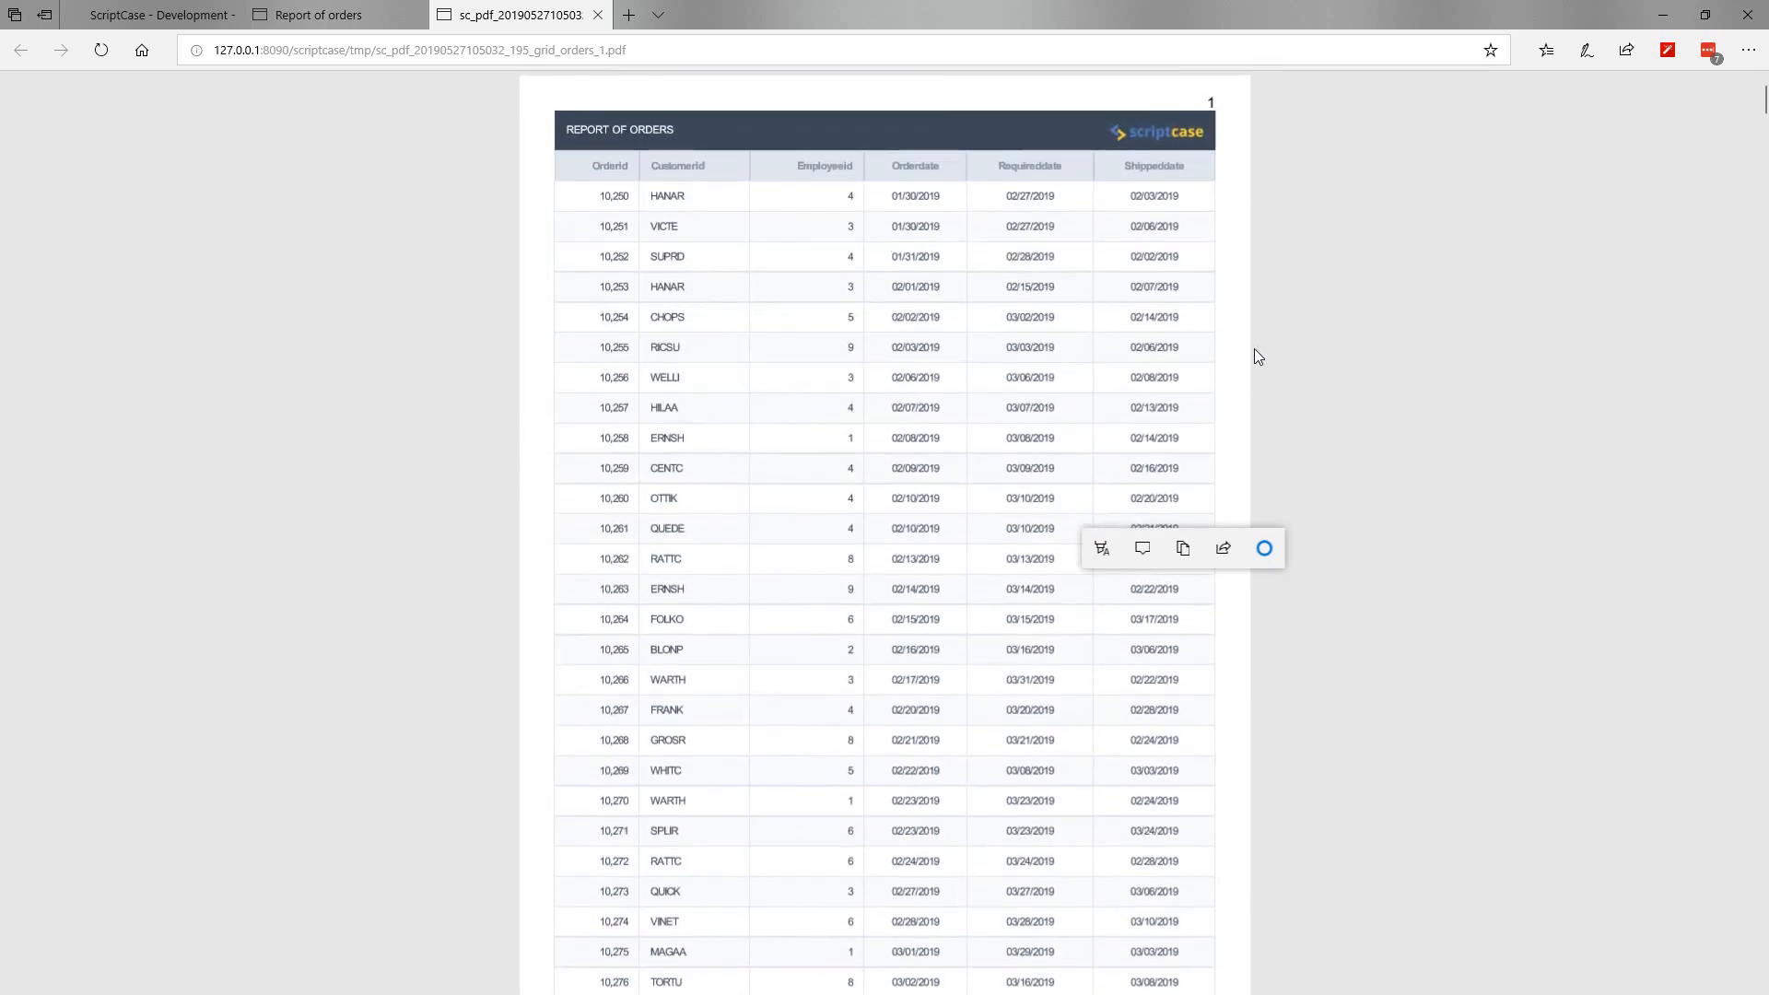
Step: Generate the PDF with the header and title on all pages turned off, and review its first three pages
click(376, 15)
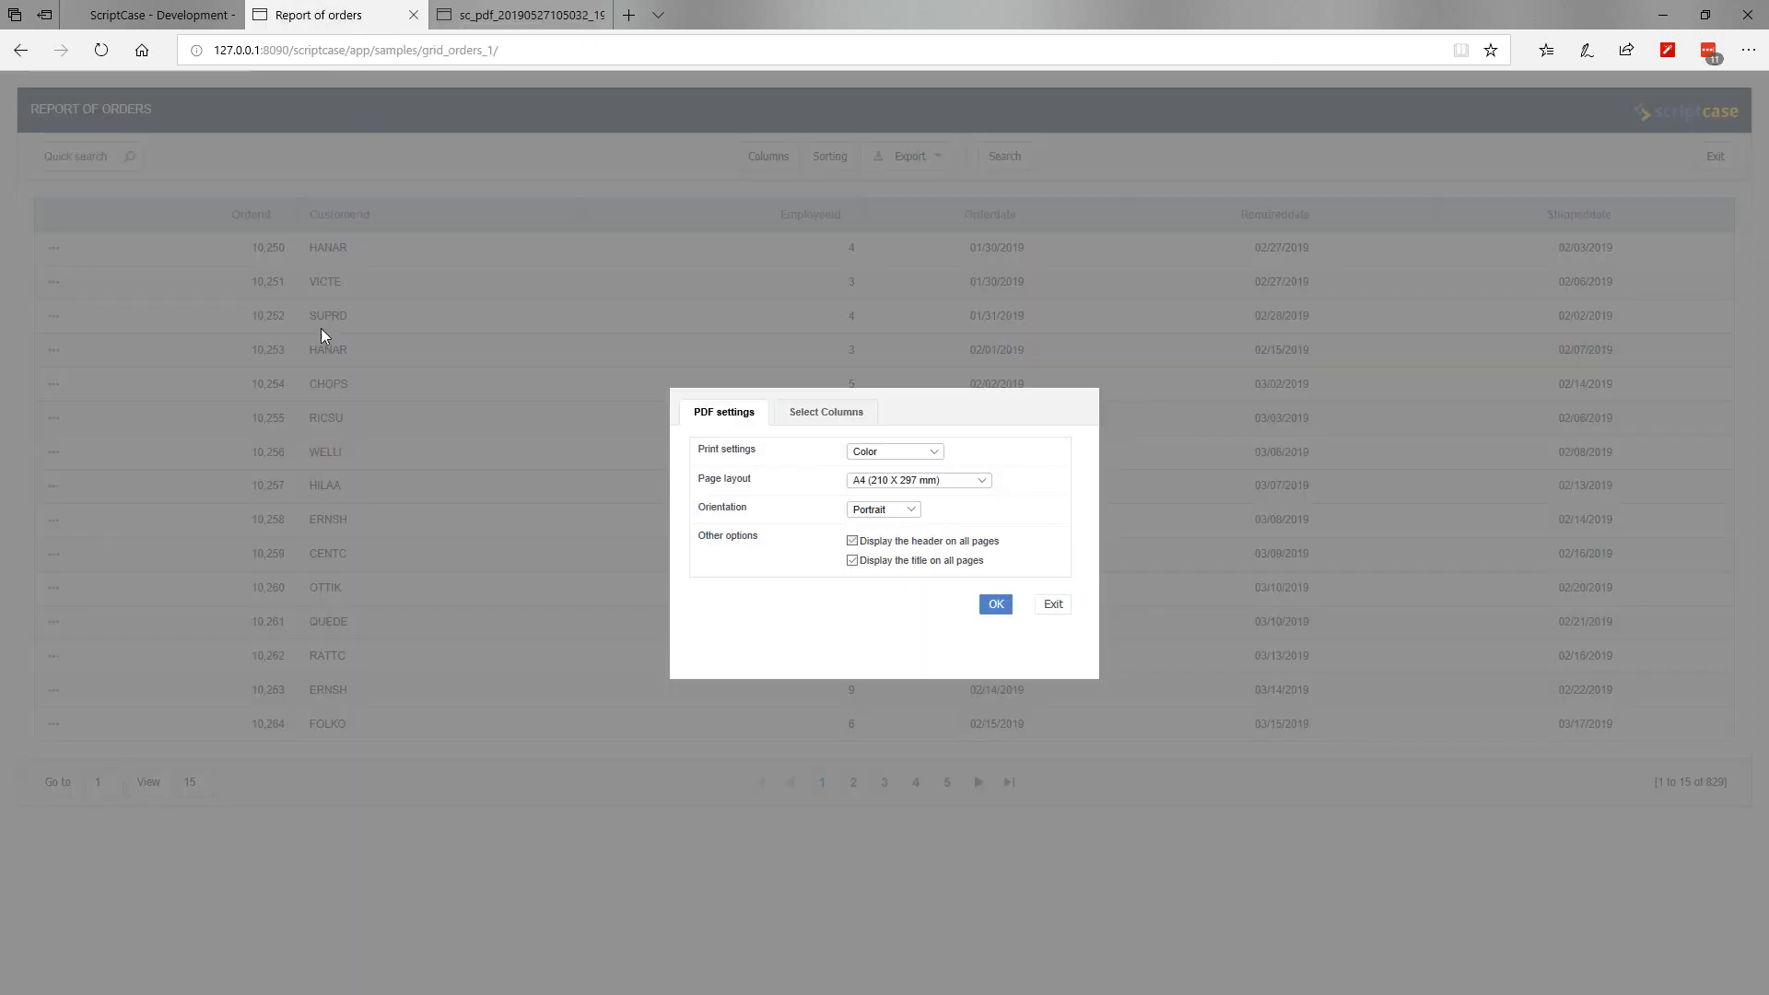
click(855, 561)
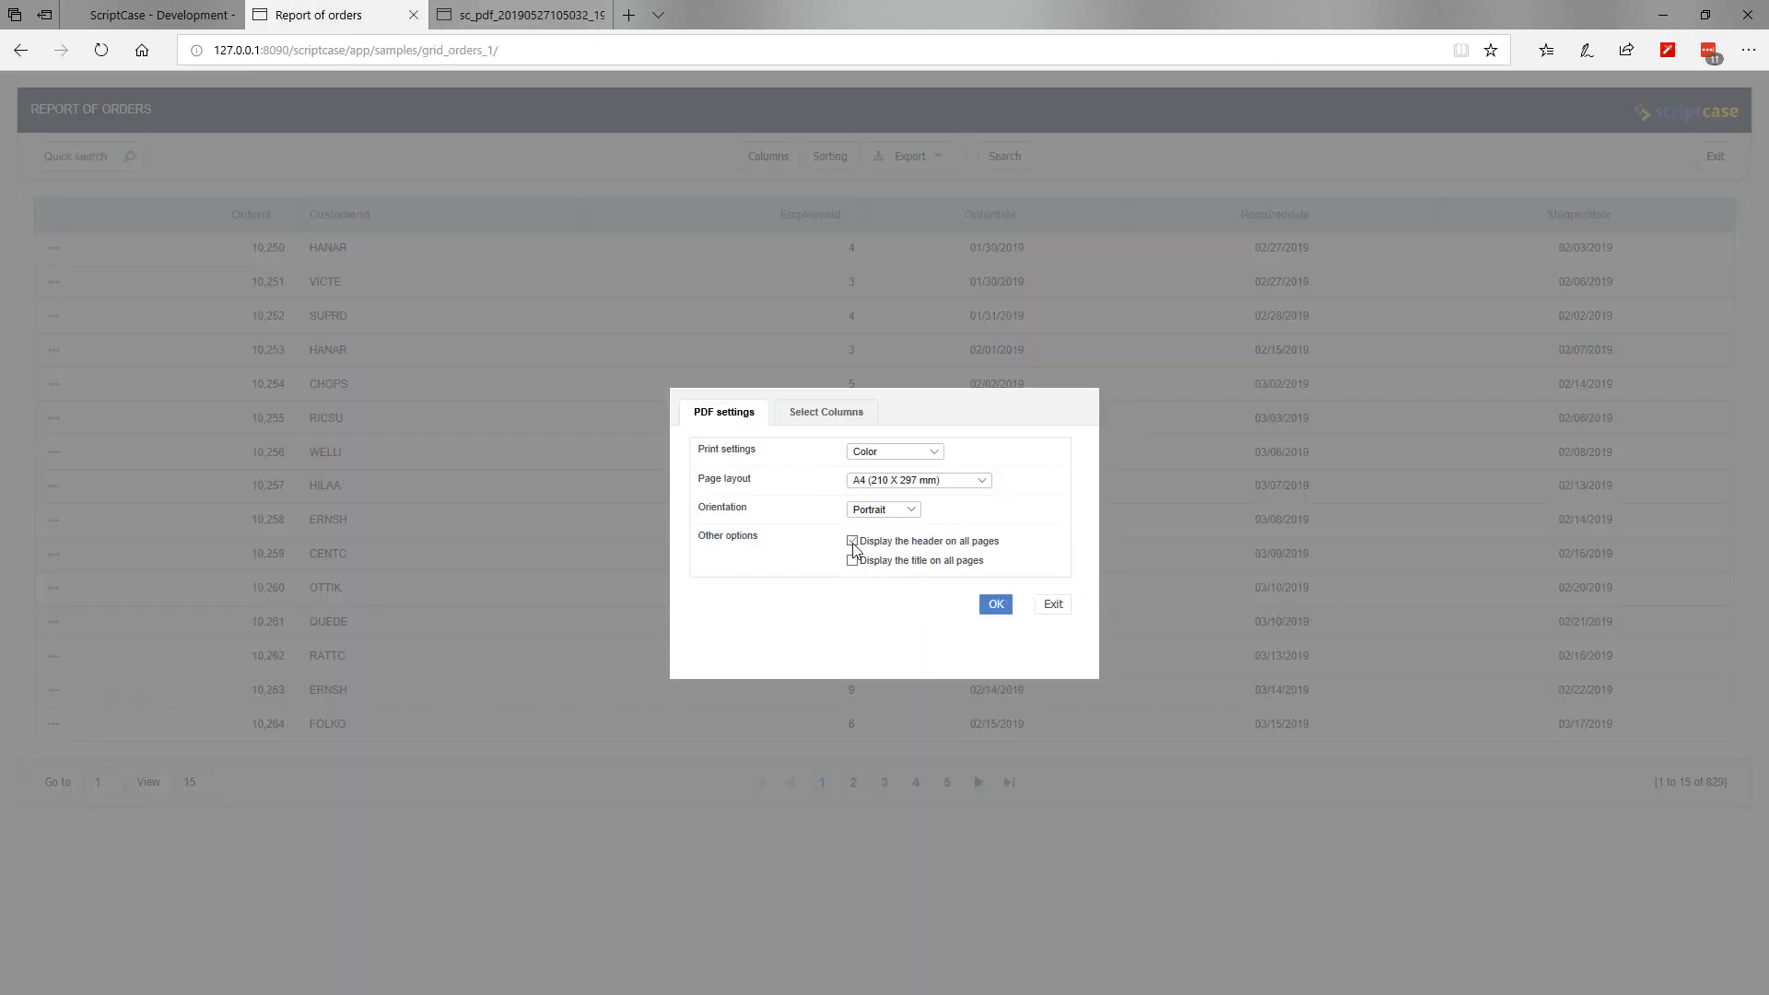
click(996, 605)
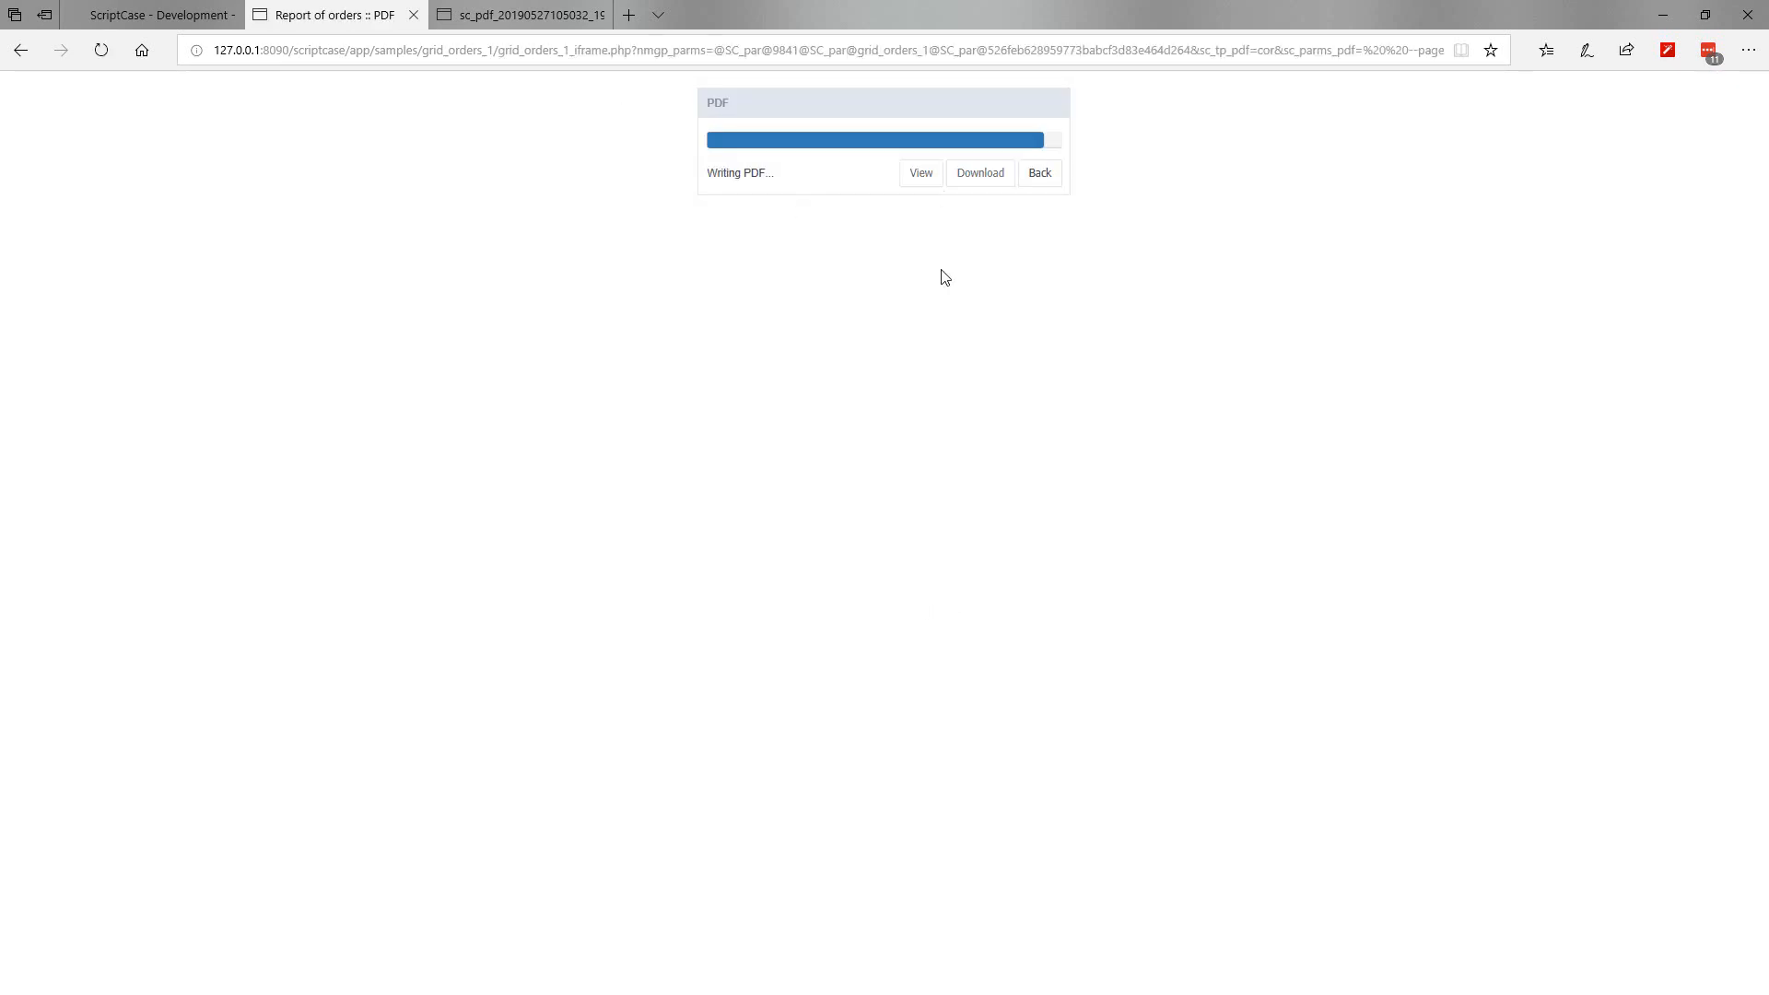
click(920, 177)
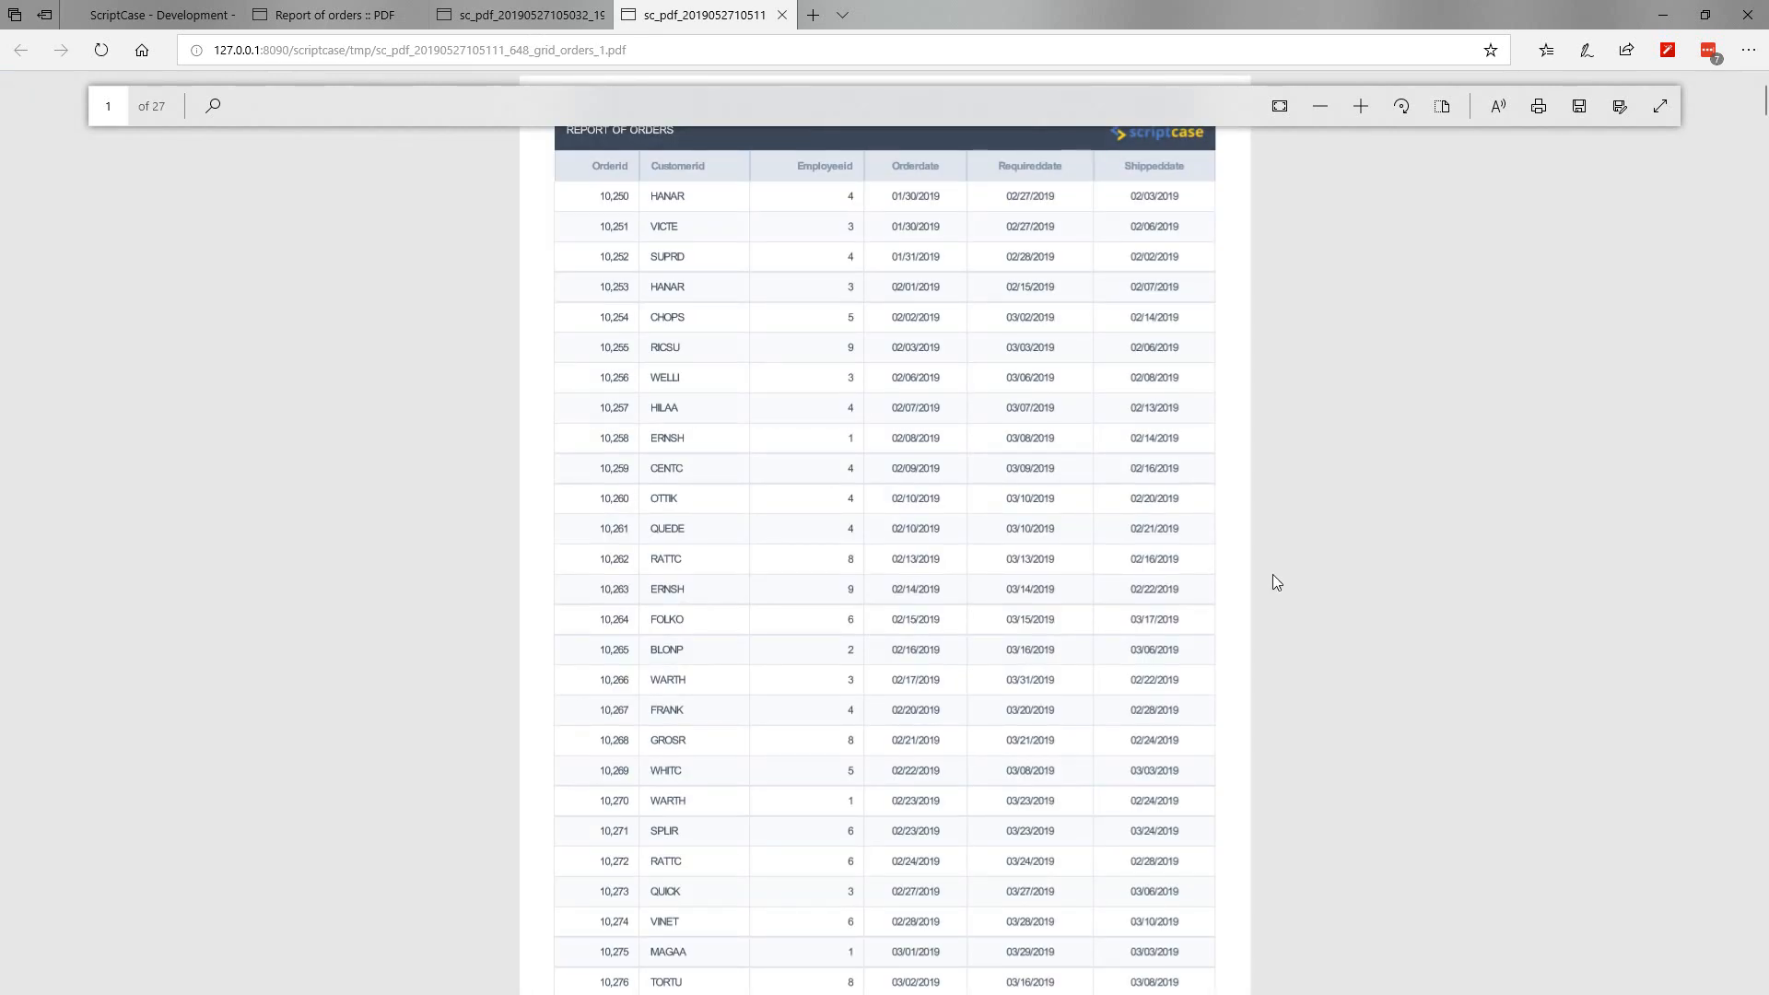
scroll(1272, 580, down, 9)
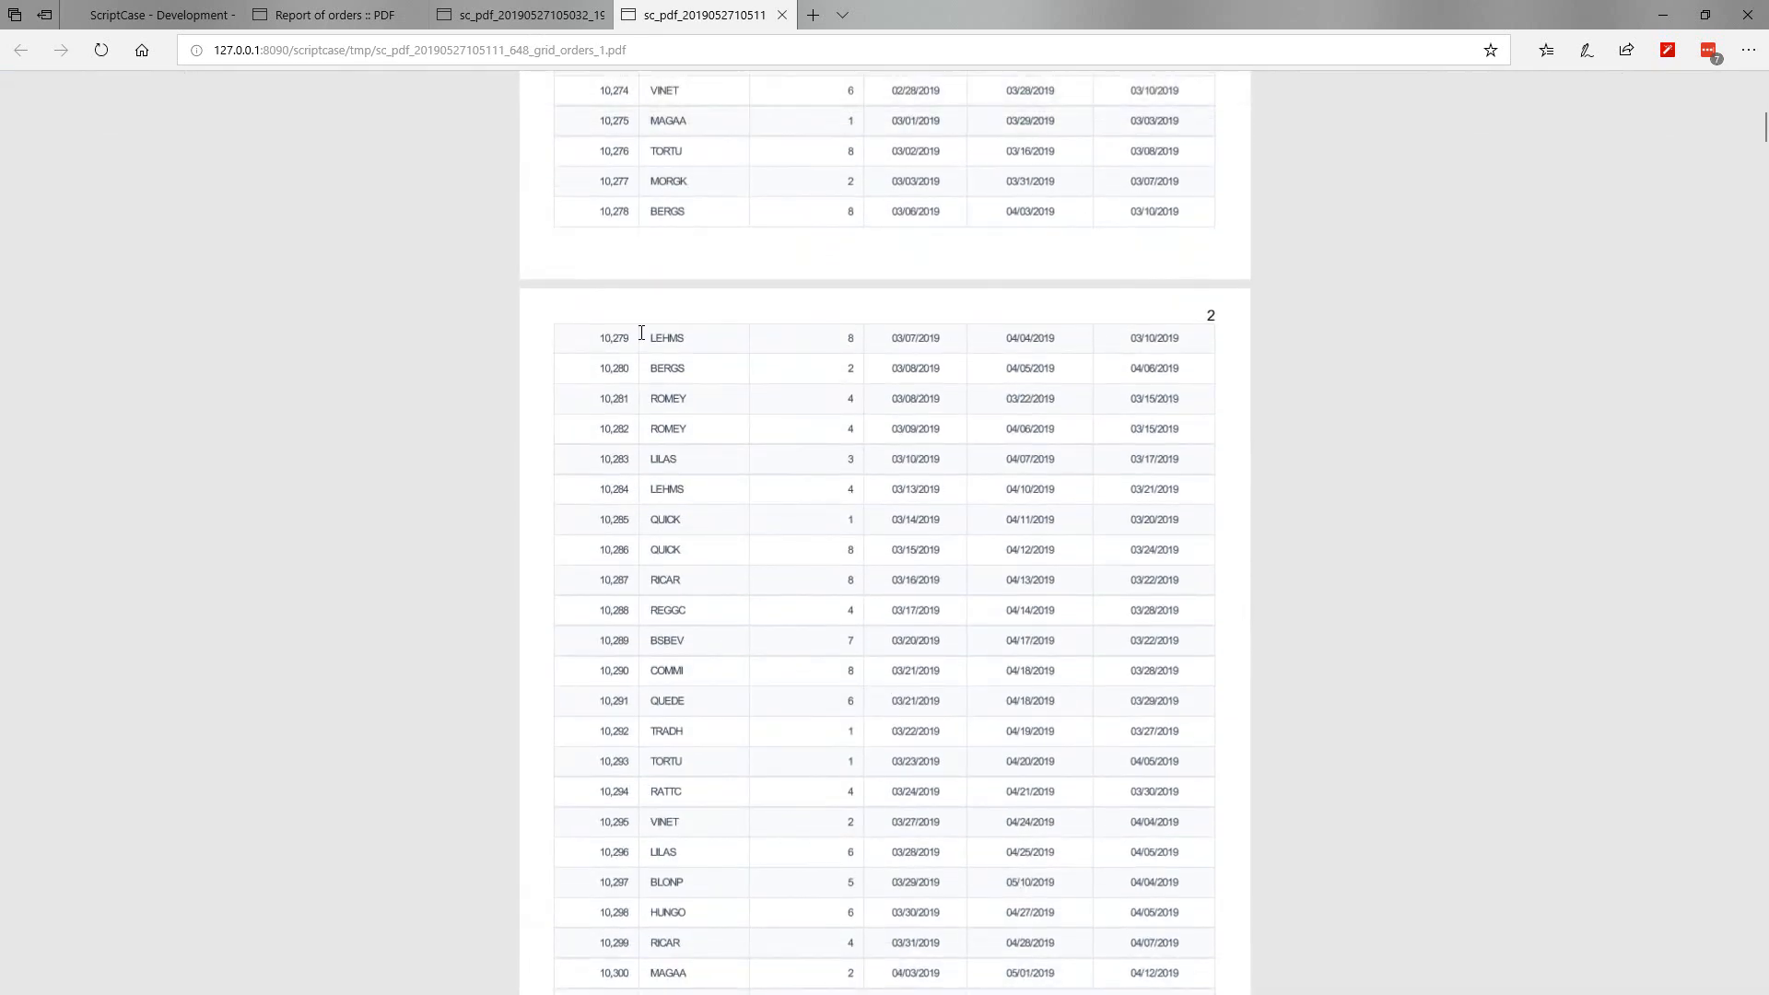
scroll(803, 461, down, 11)
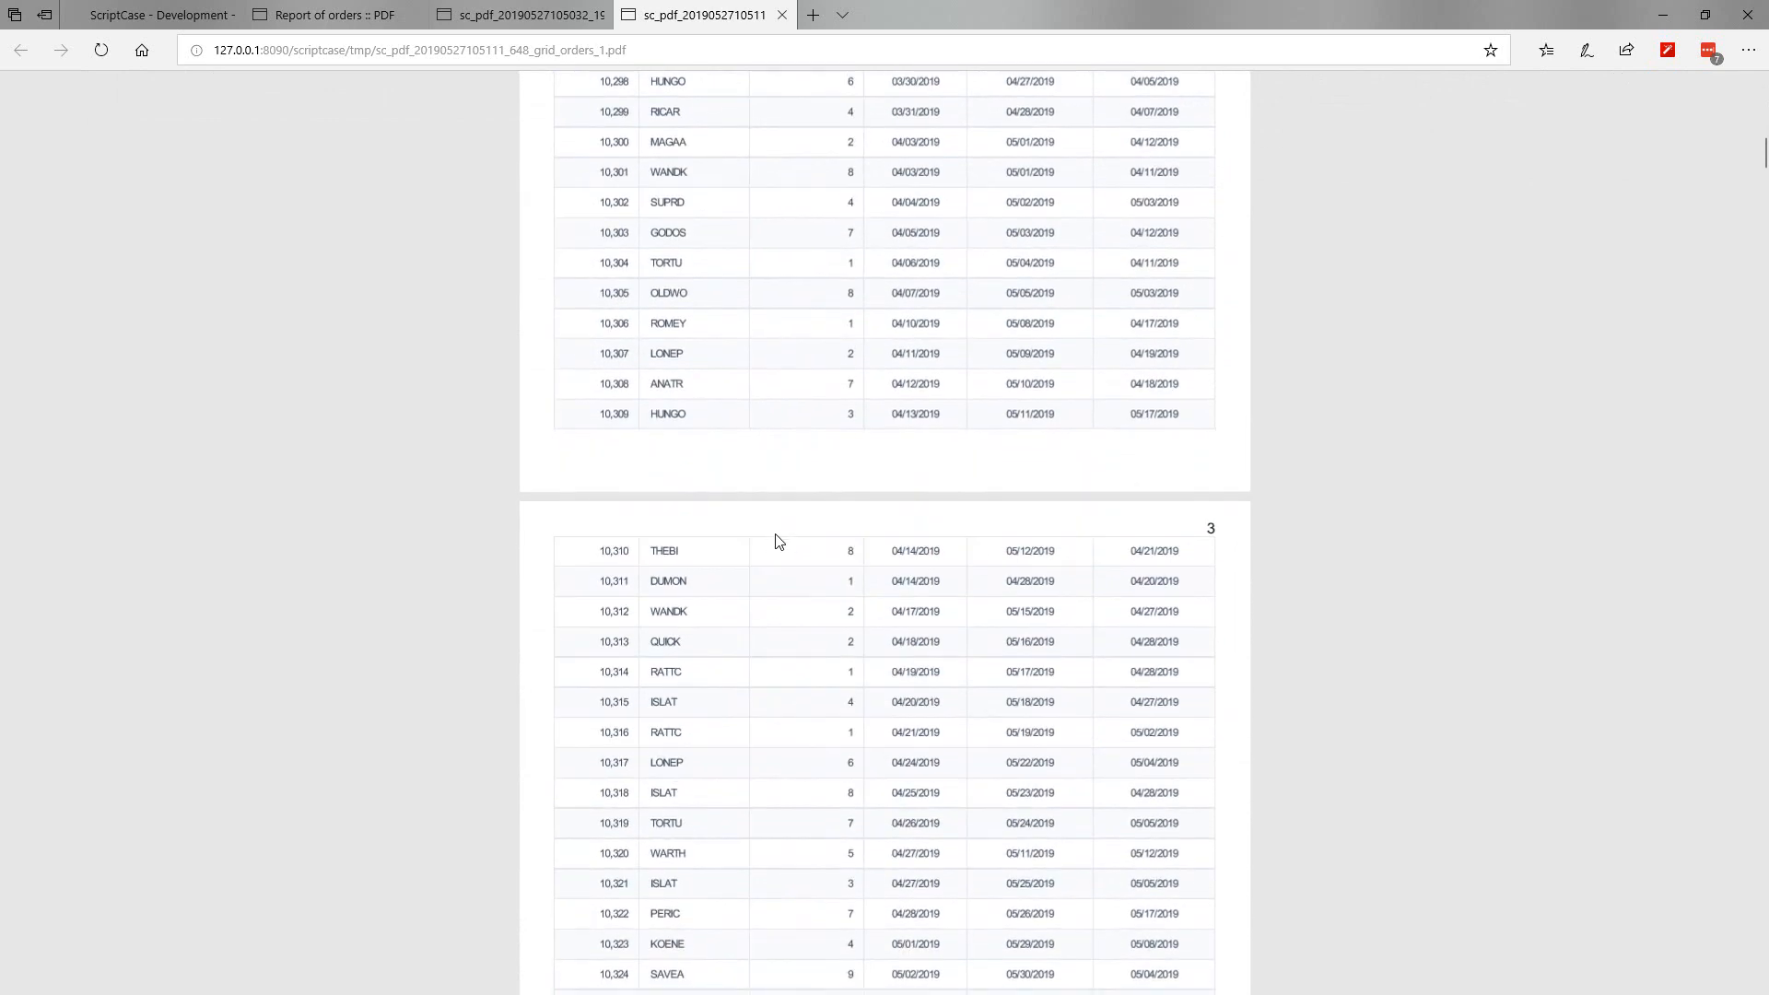
scroll(833, 616, down, 3)
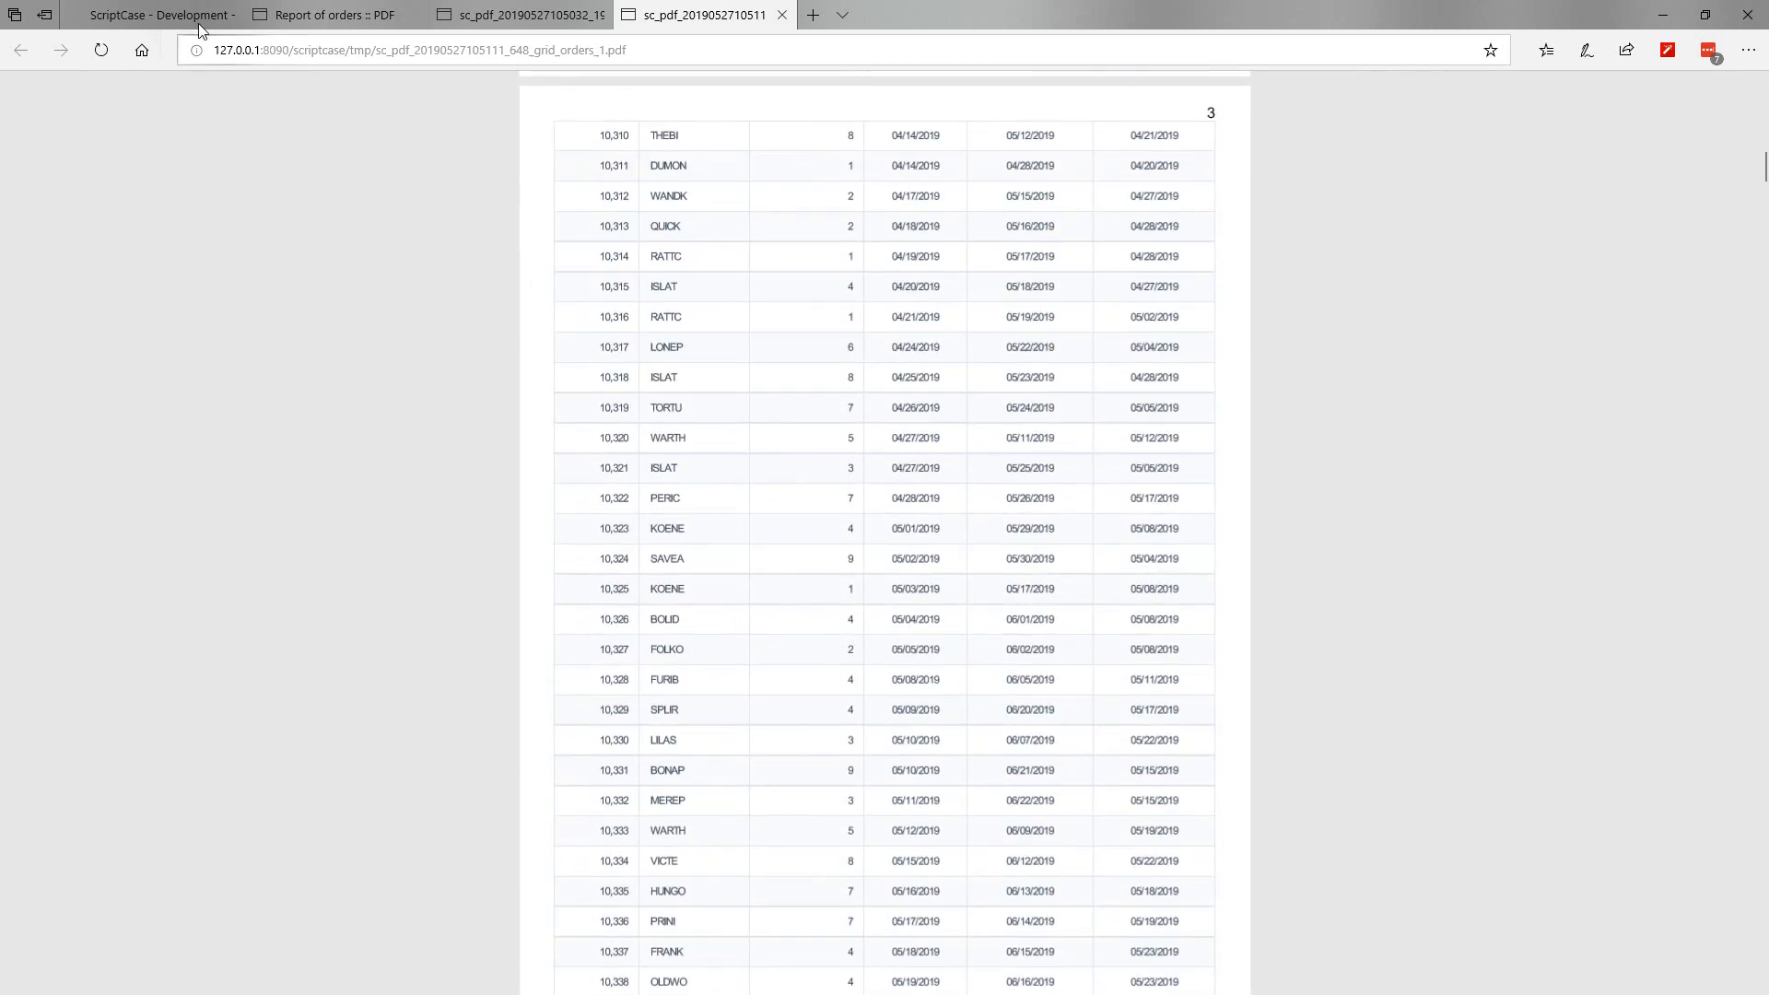
Step: Review the default header and title display settings in the grid's PDF export configuration
click(174, 21)
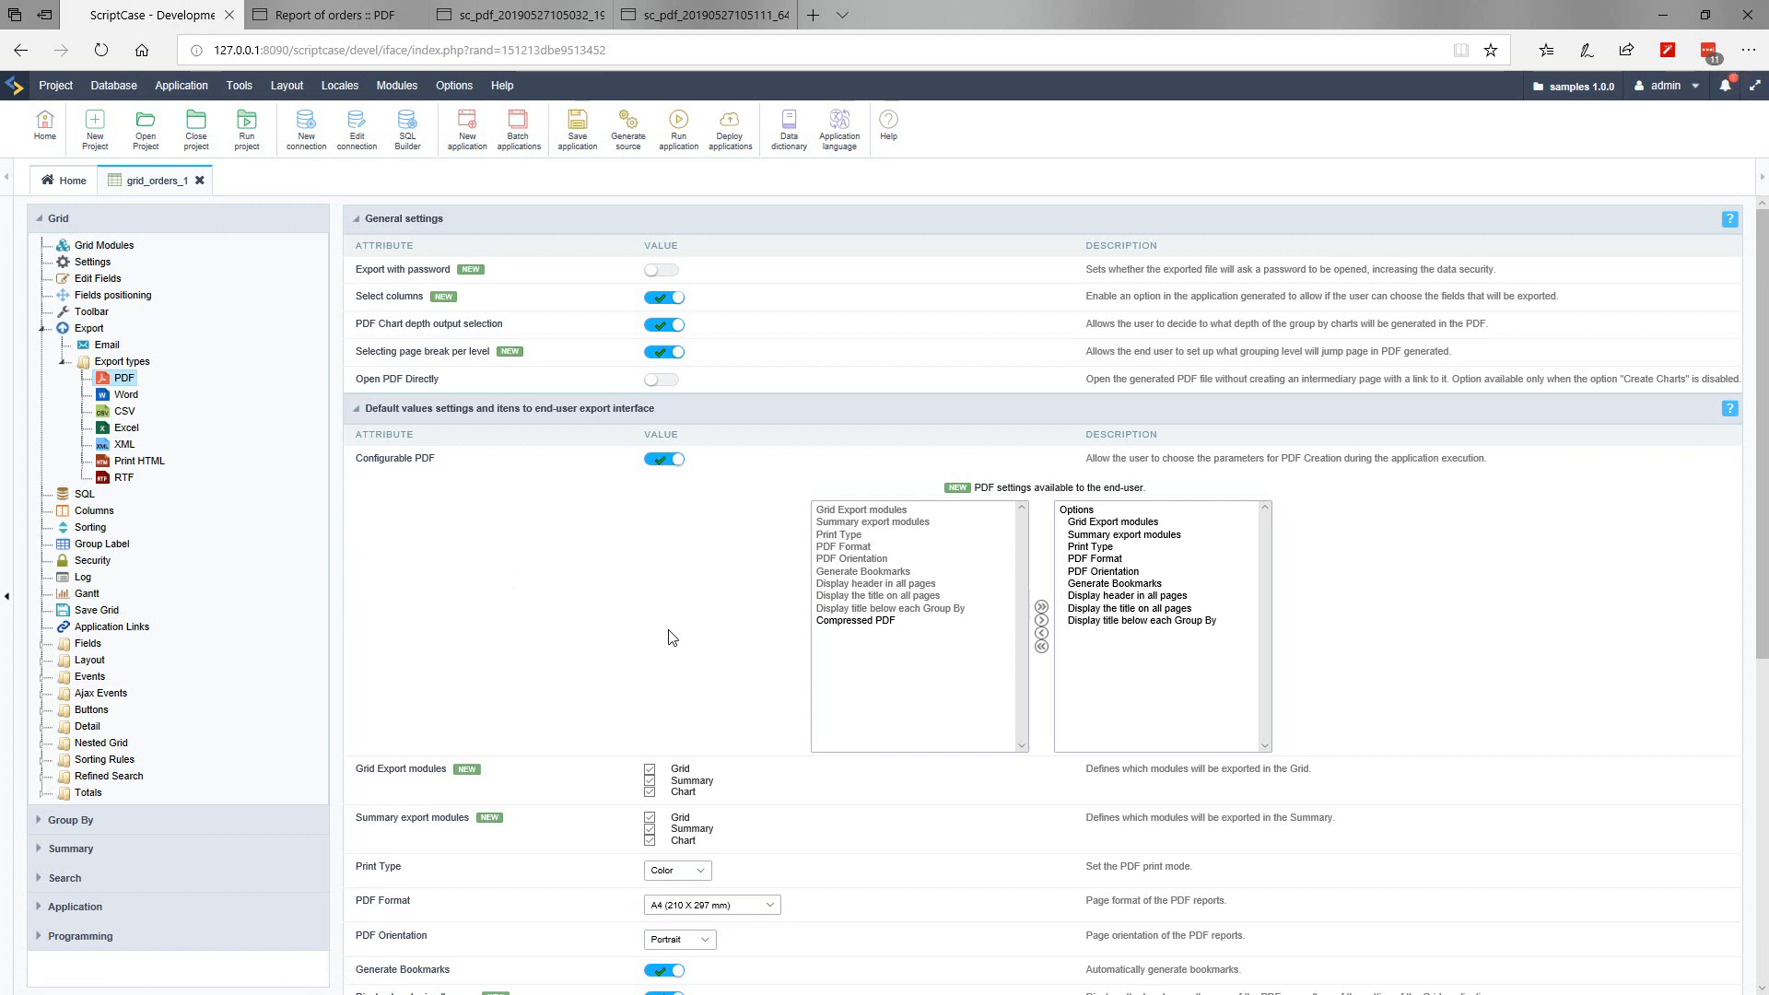
scroll(645, 599, down, 3)
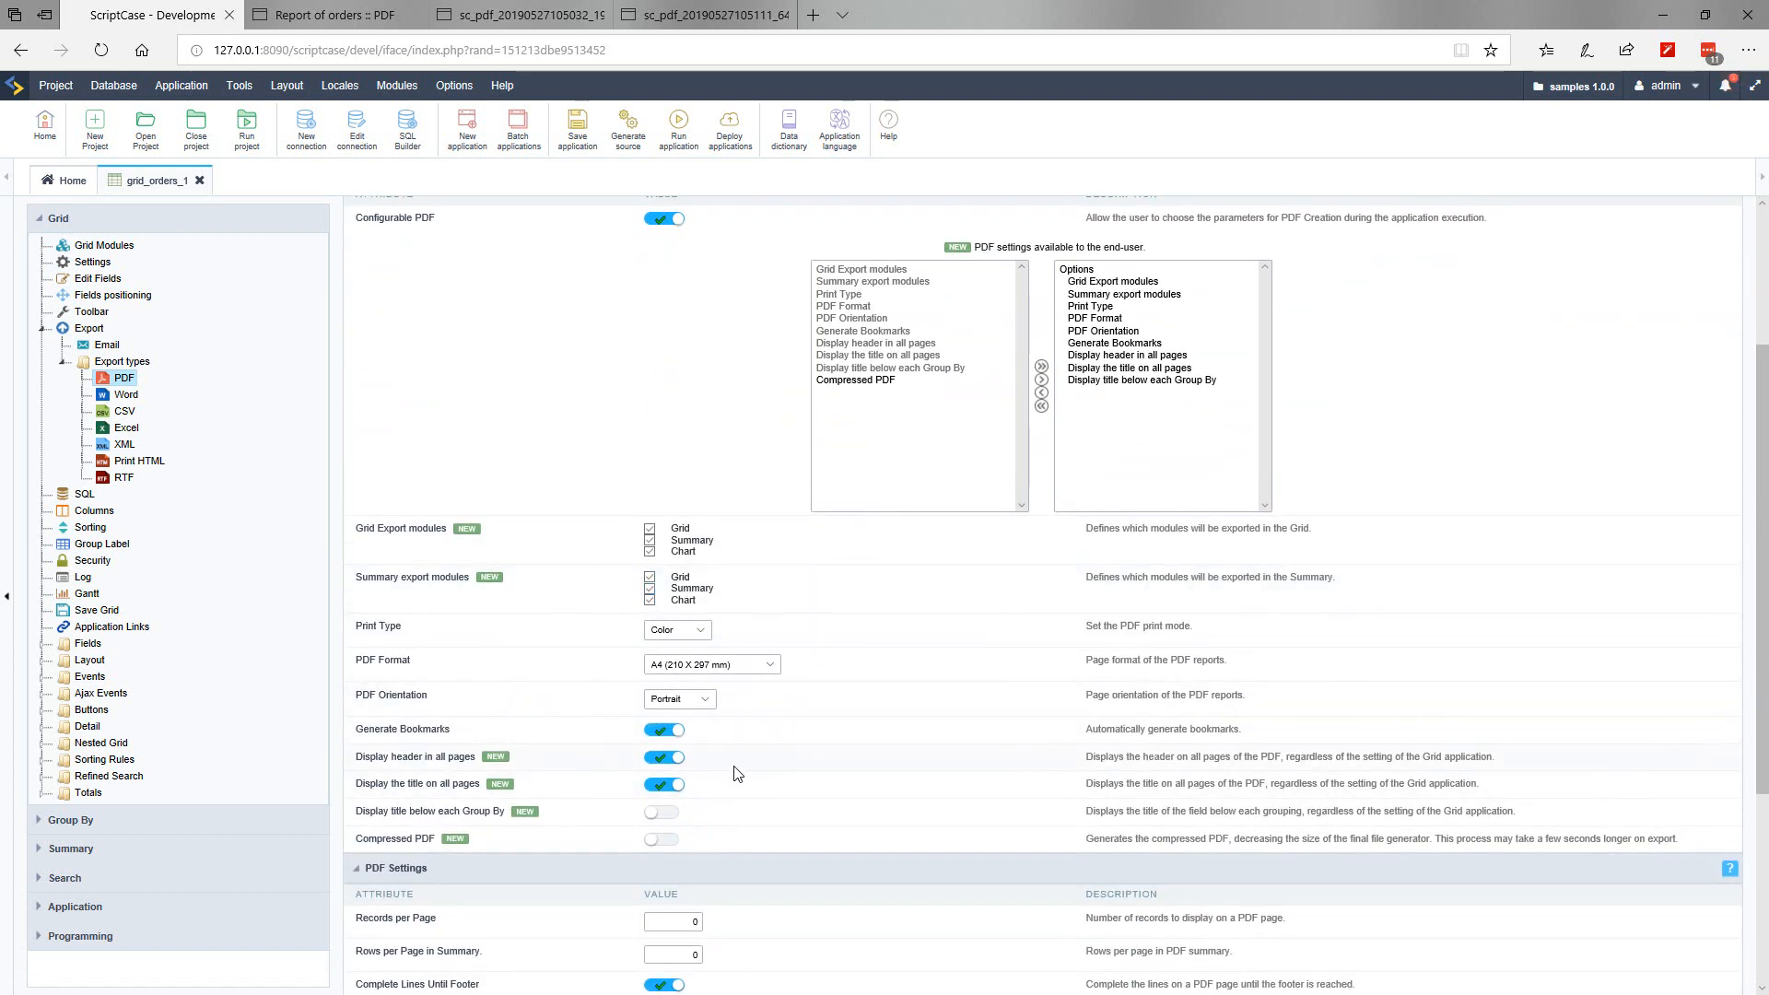
Step: Return from the PDF generation page to the orders grid and close both generated PDF files
click(290, 16)
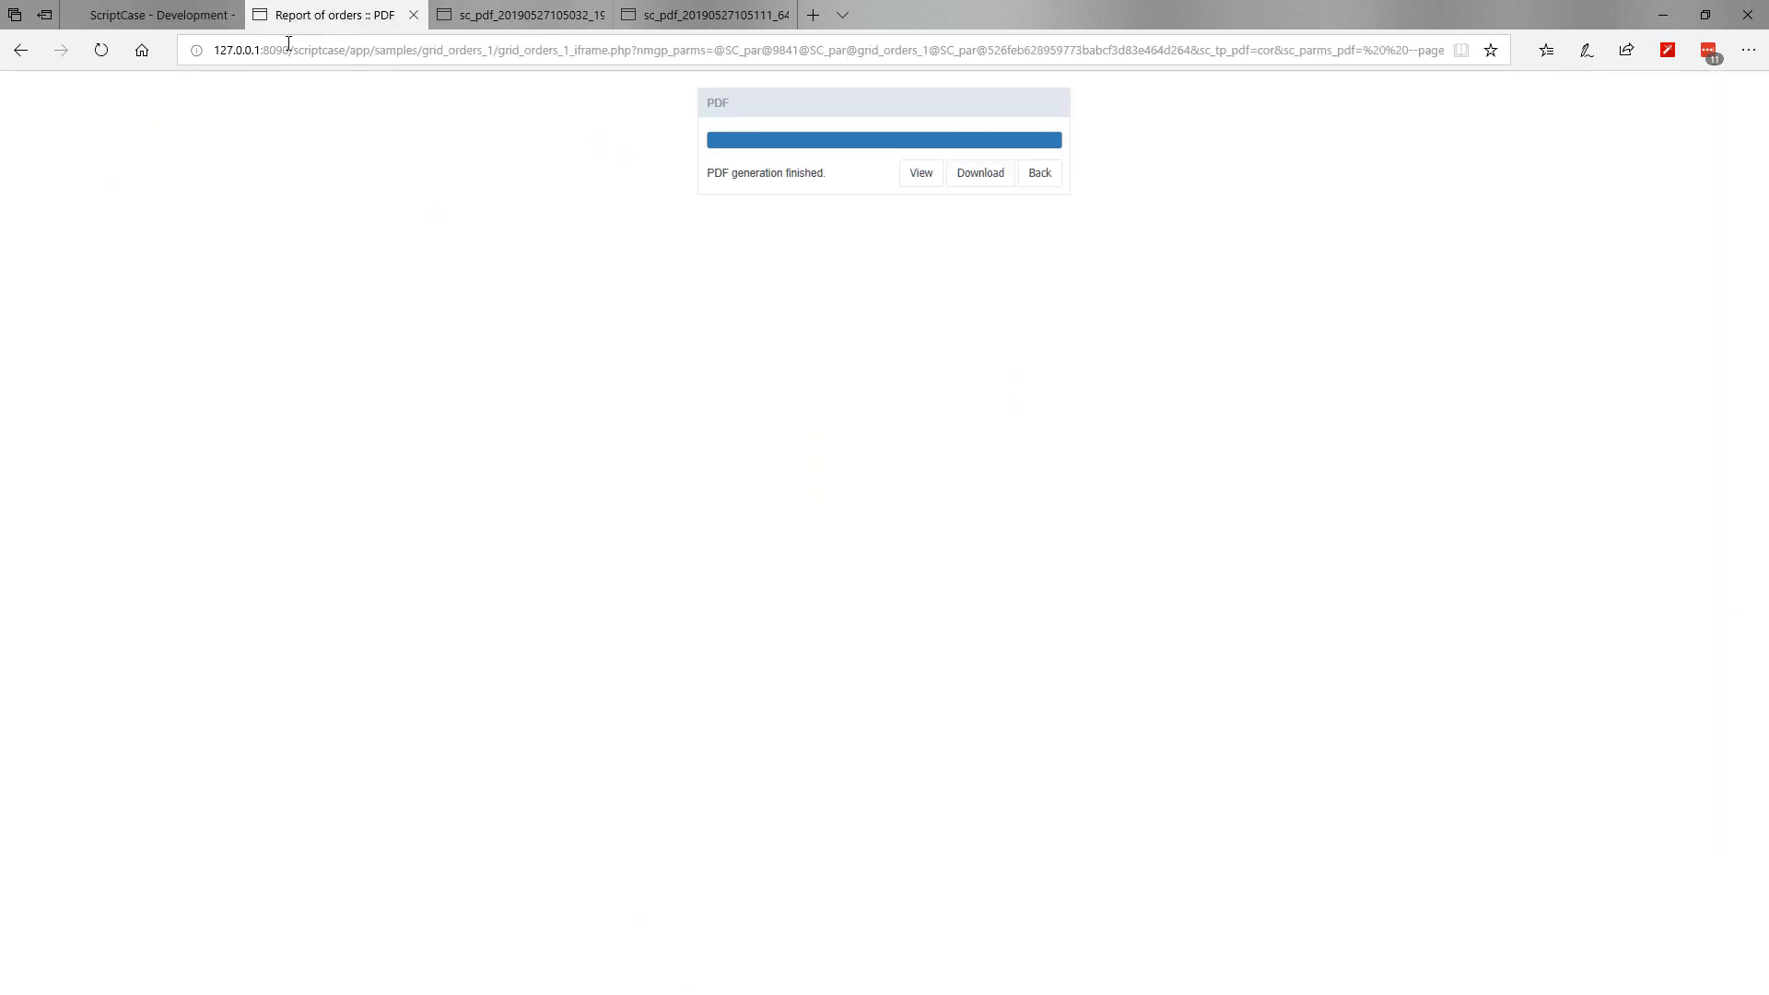
click(1038, 171)
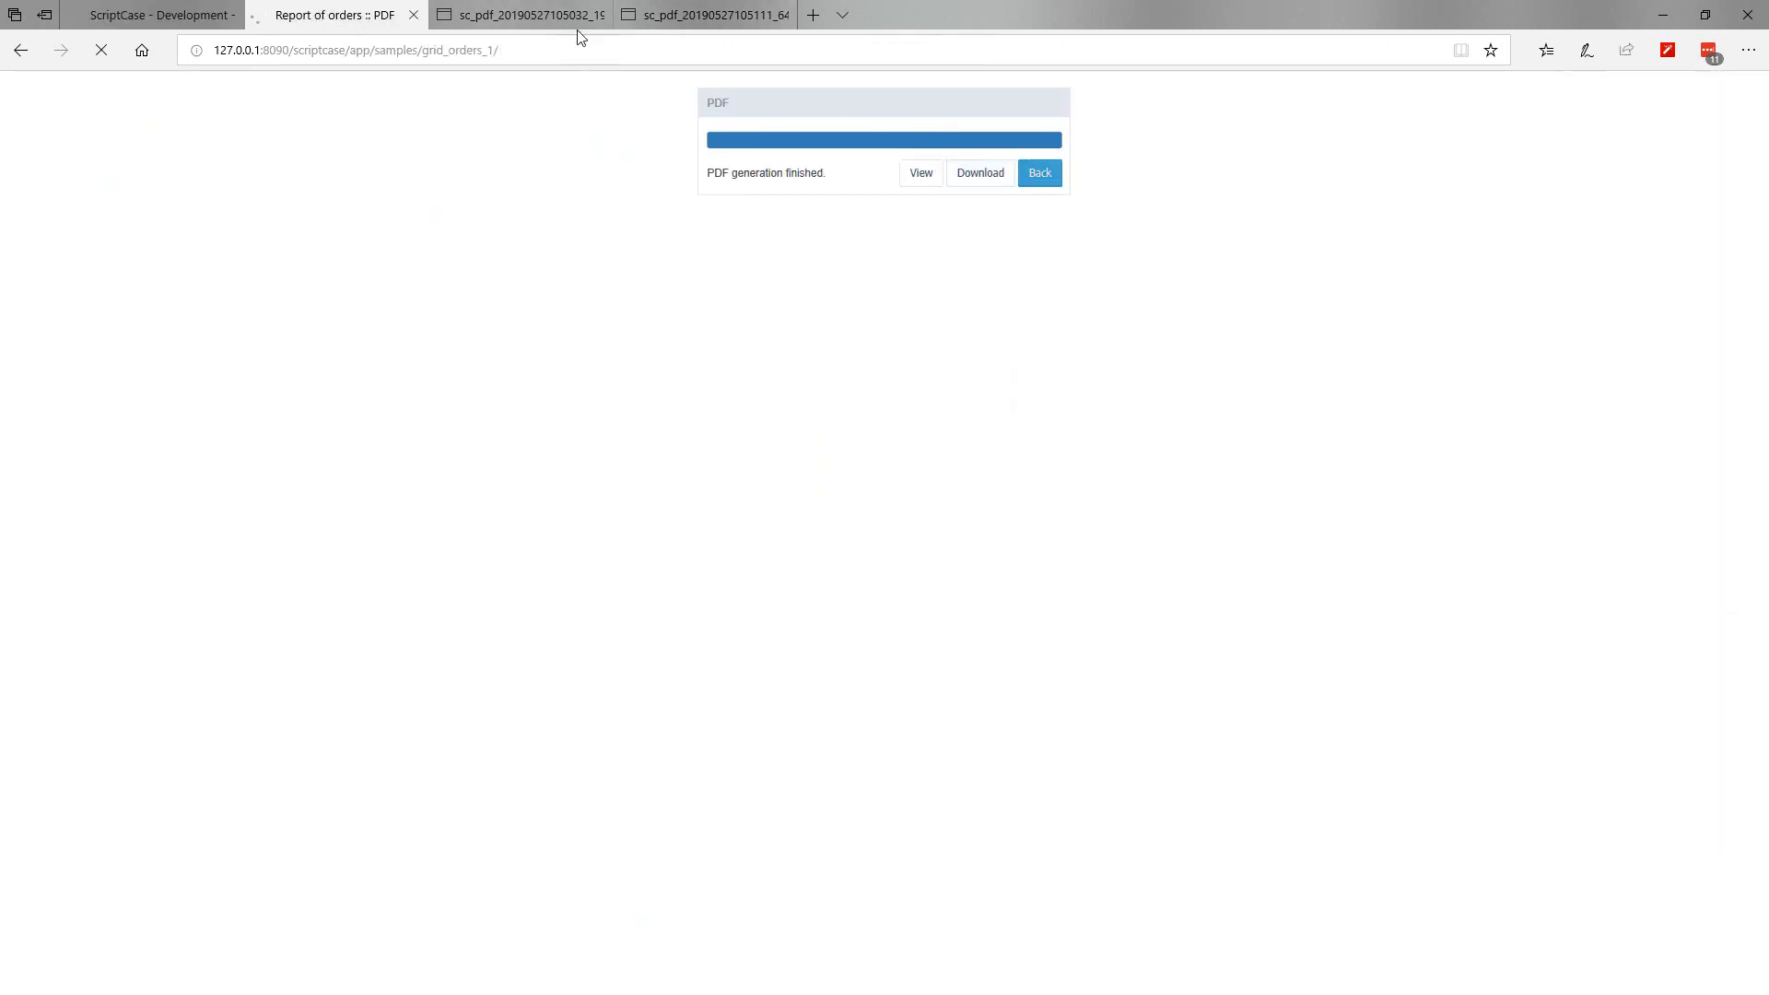
click(553, 16)
click(597, 15)
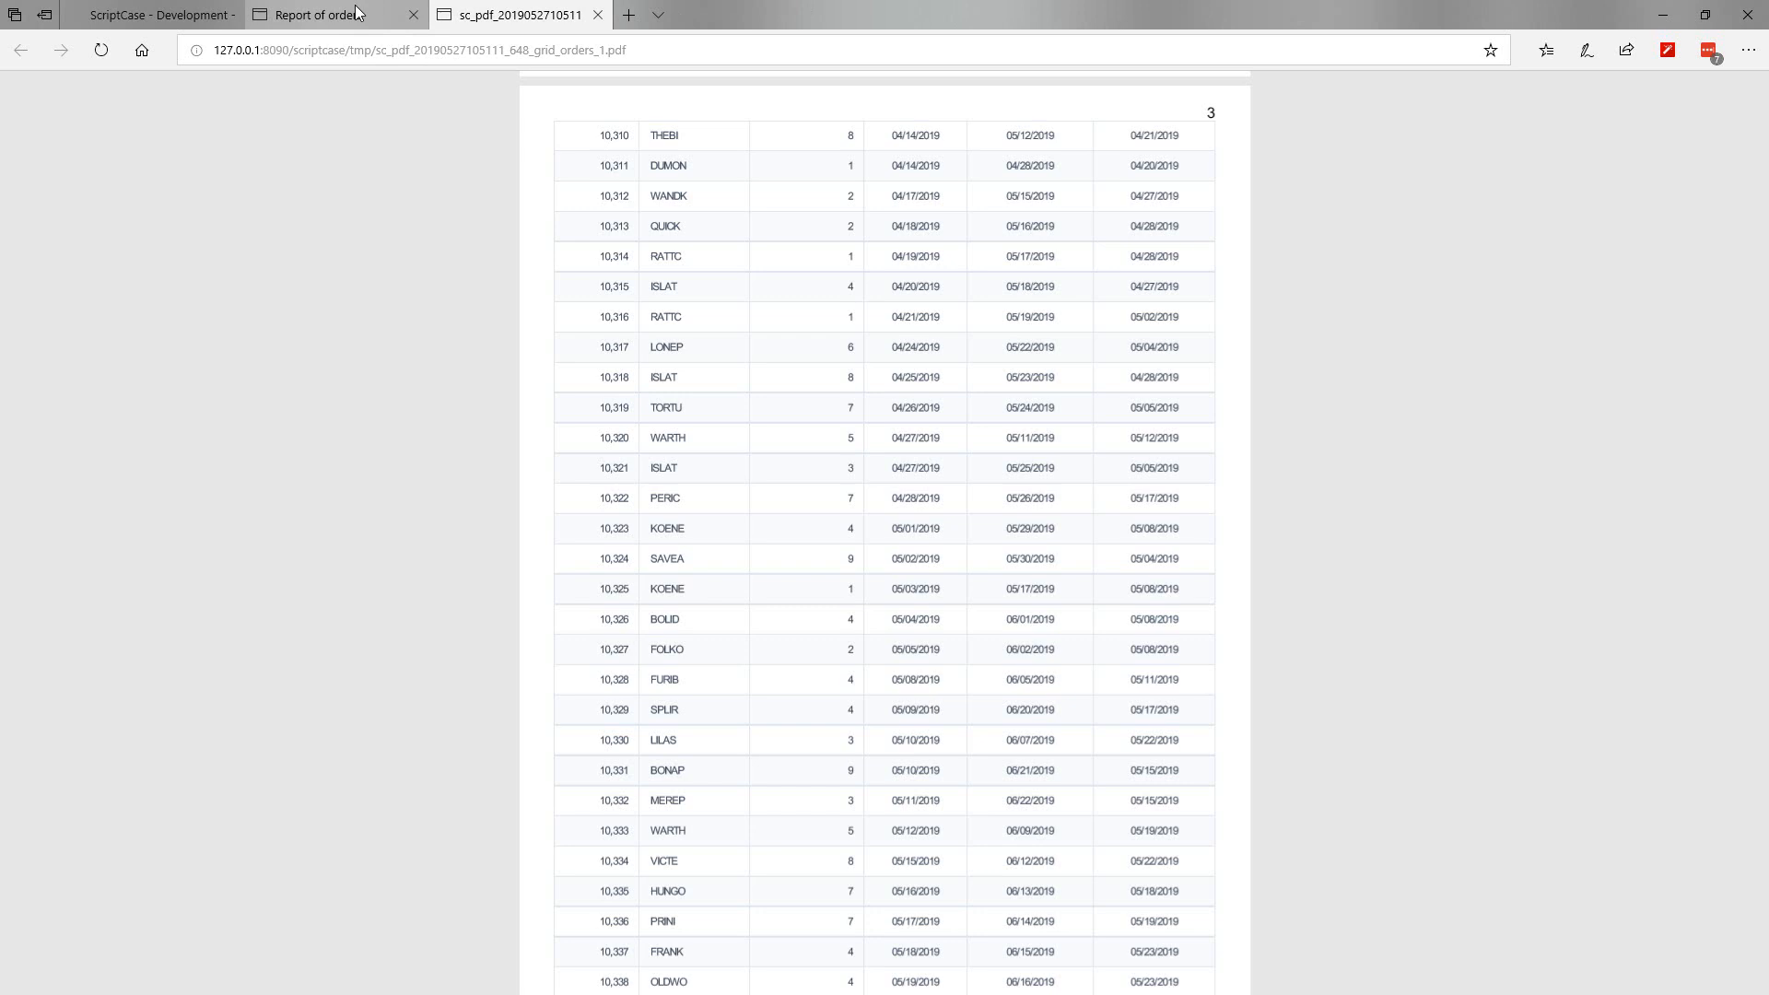
click(597, 15)
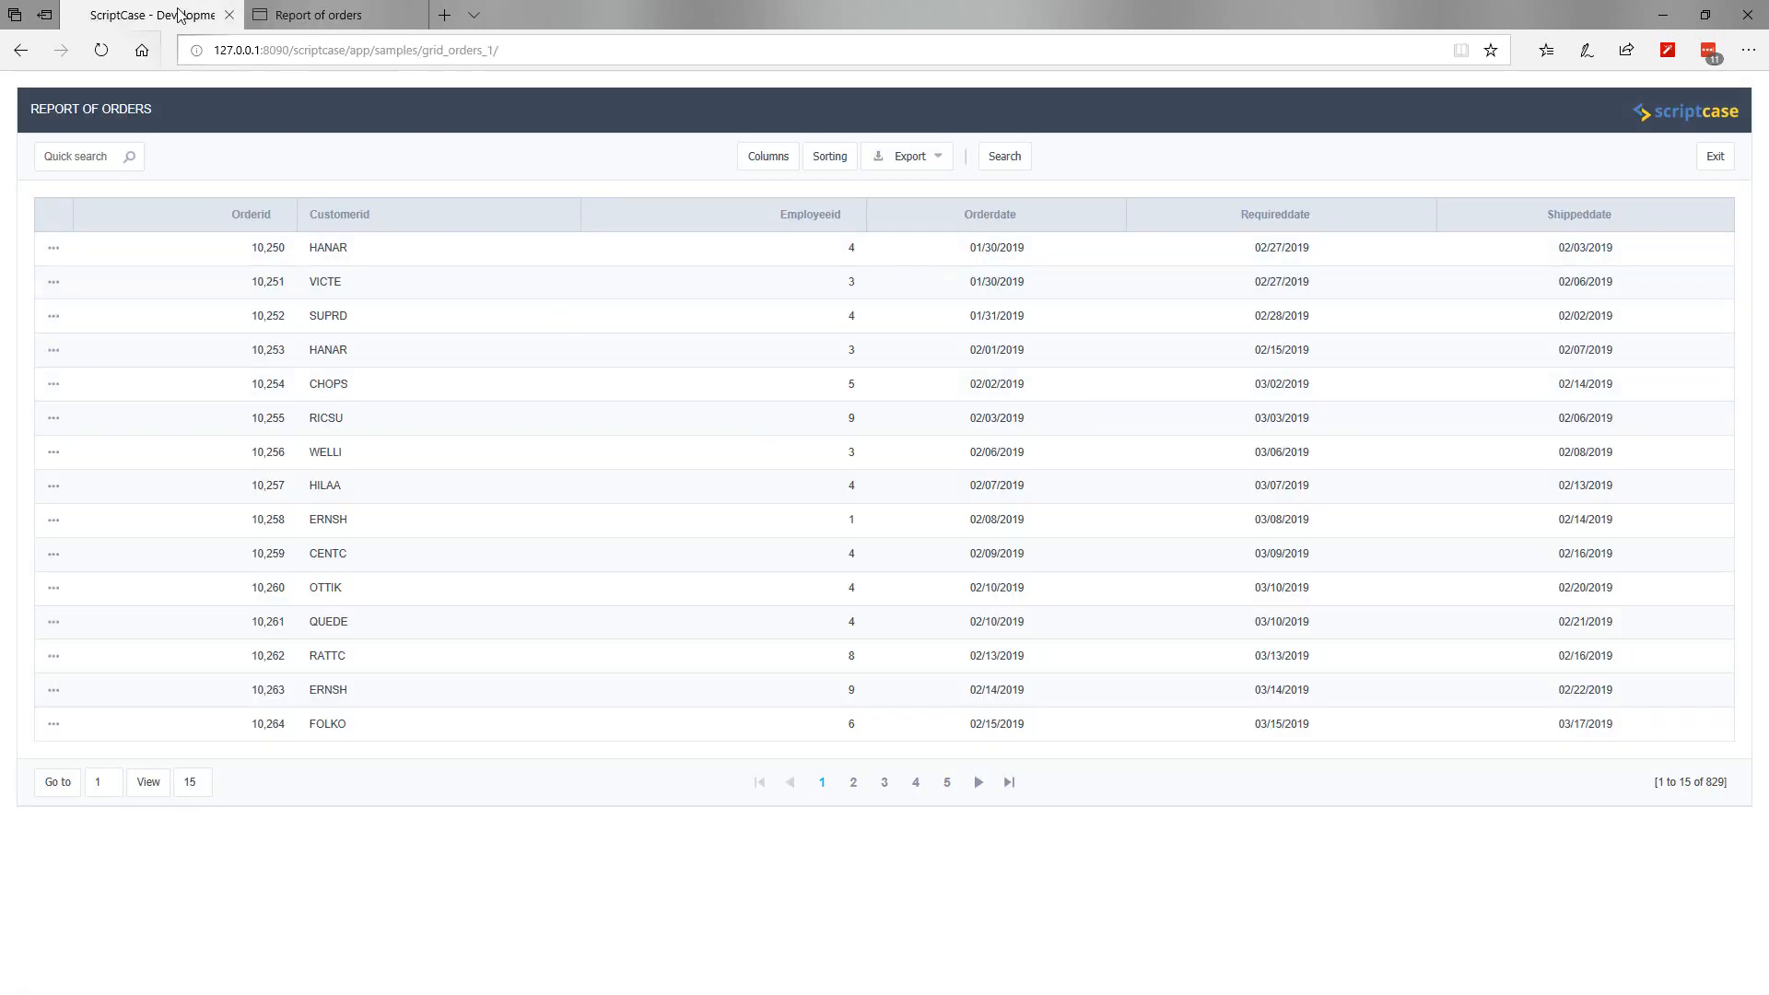
Step: Turn on Export with password in the PDF export settings, enter the export password and run the application
click(179, 14)
scroll(891, 672, up, 3)
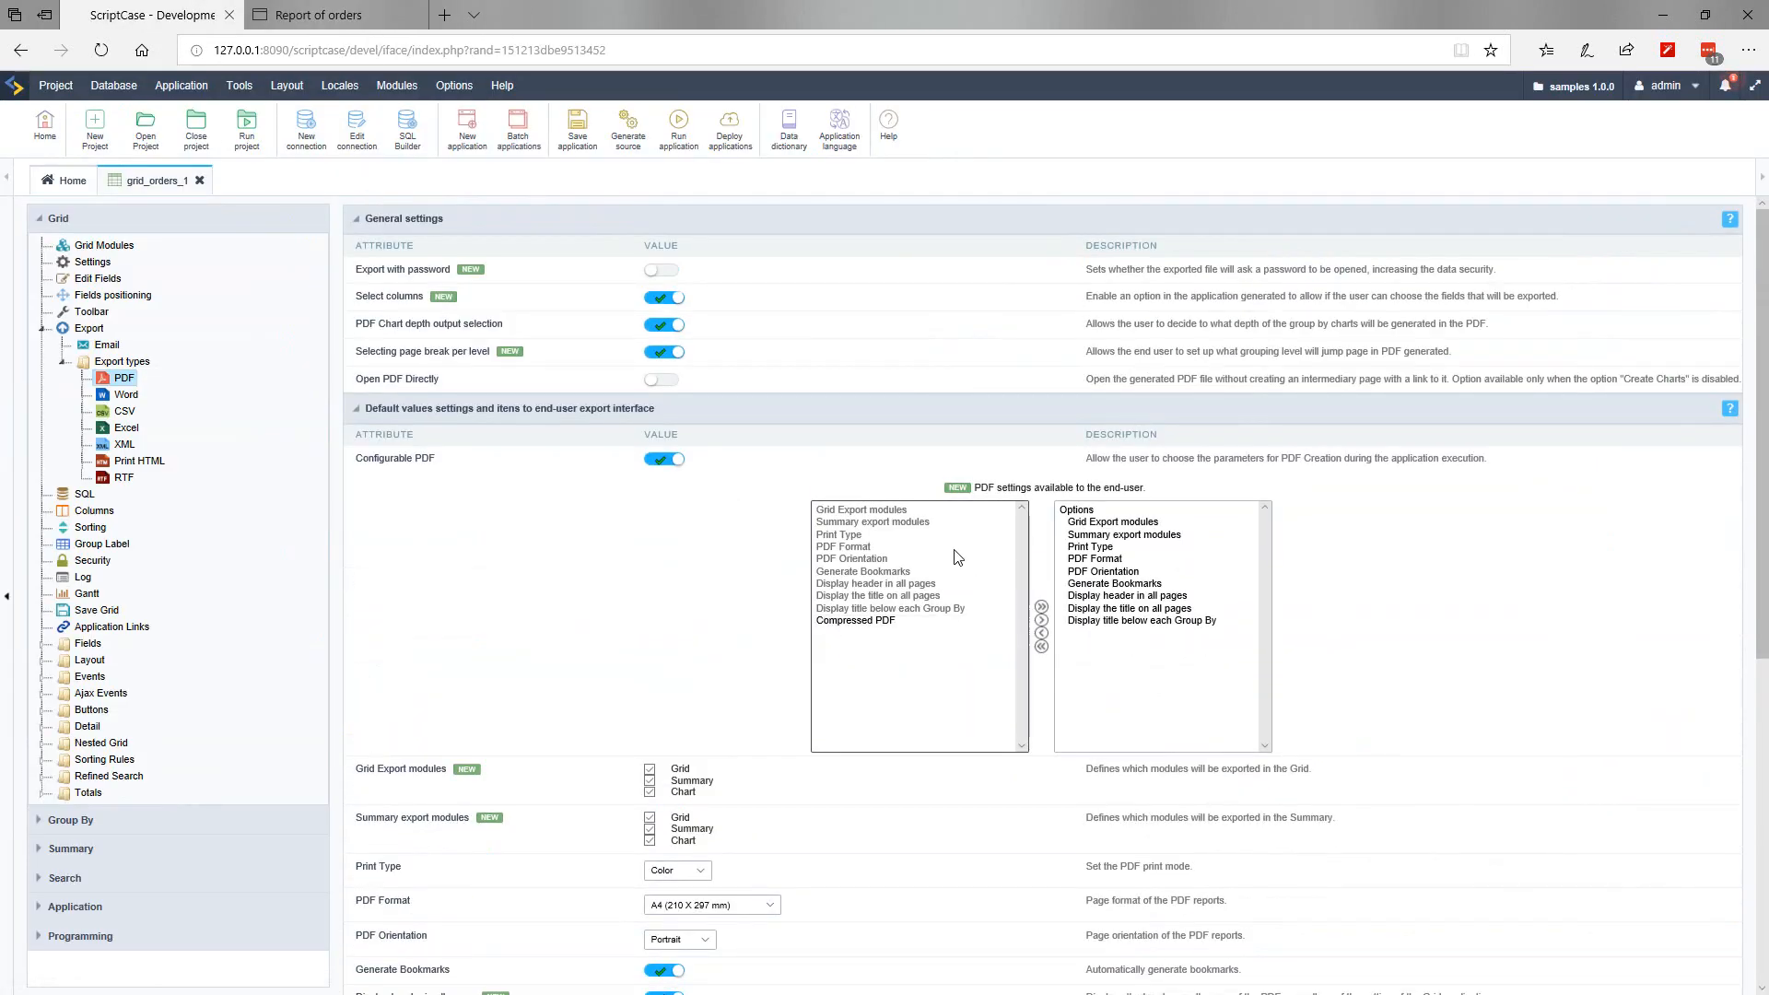
click(663, 272)
click(705, 301)
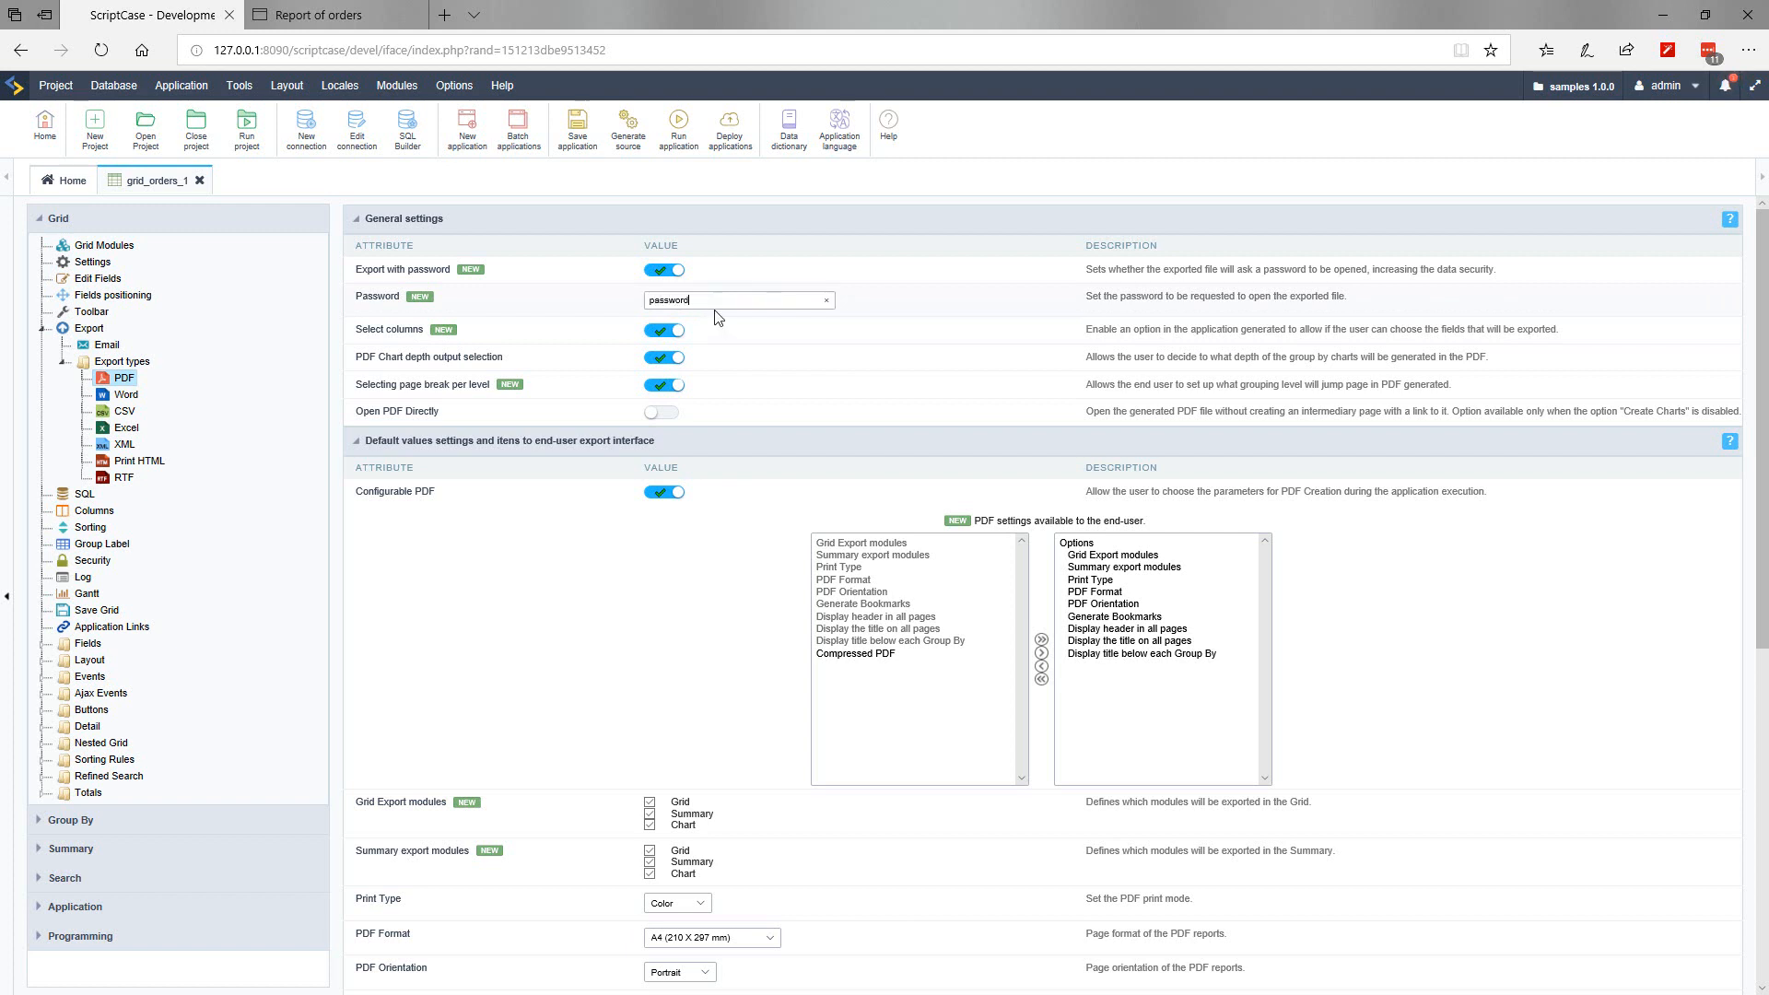
click(679, 126)
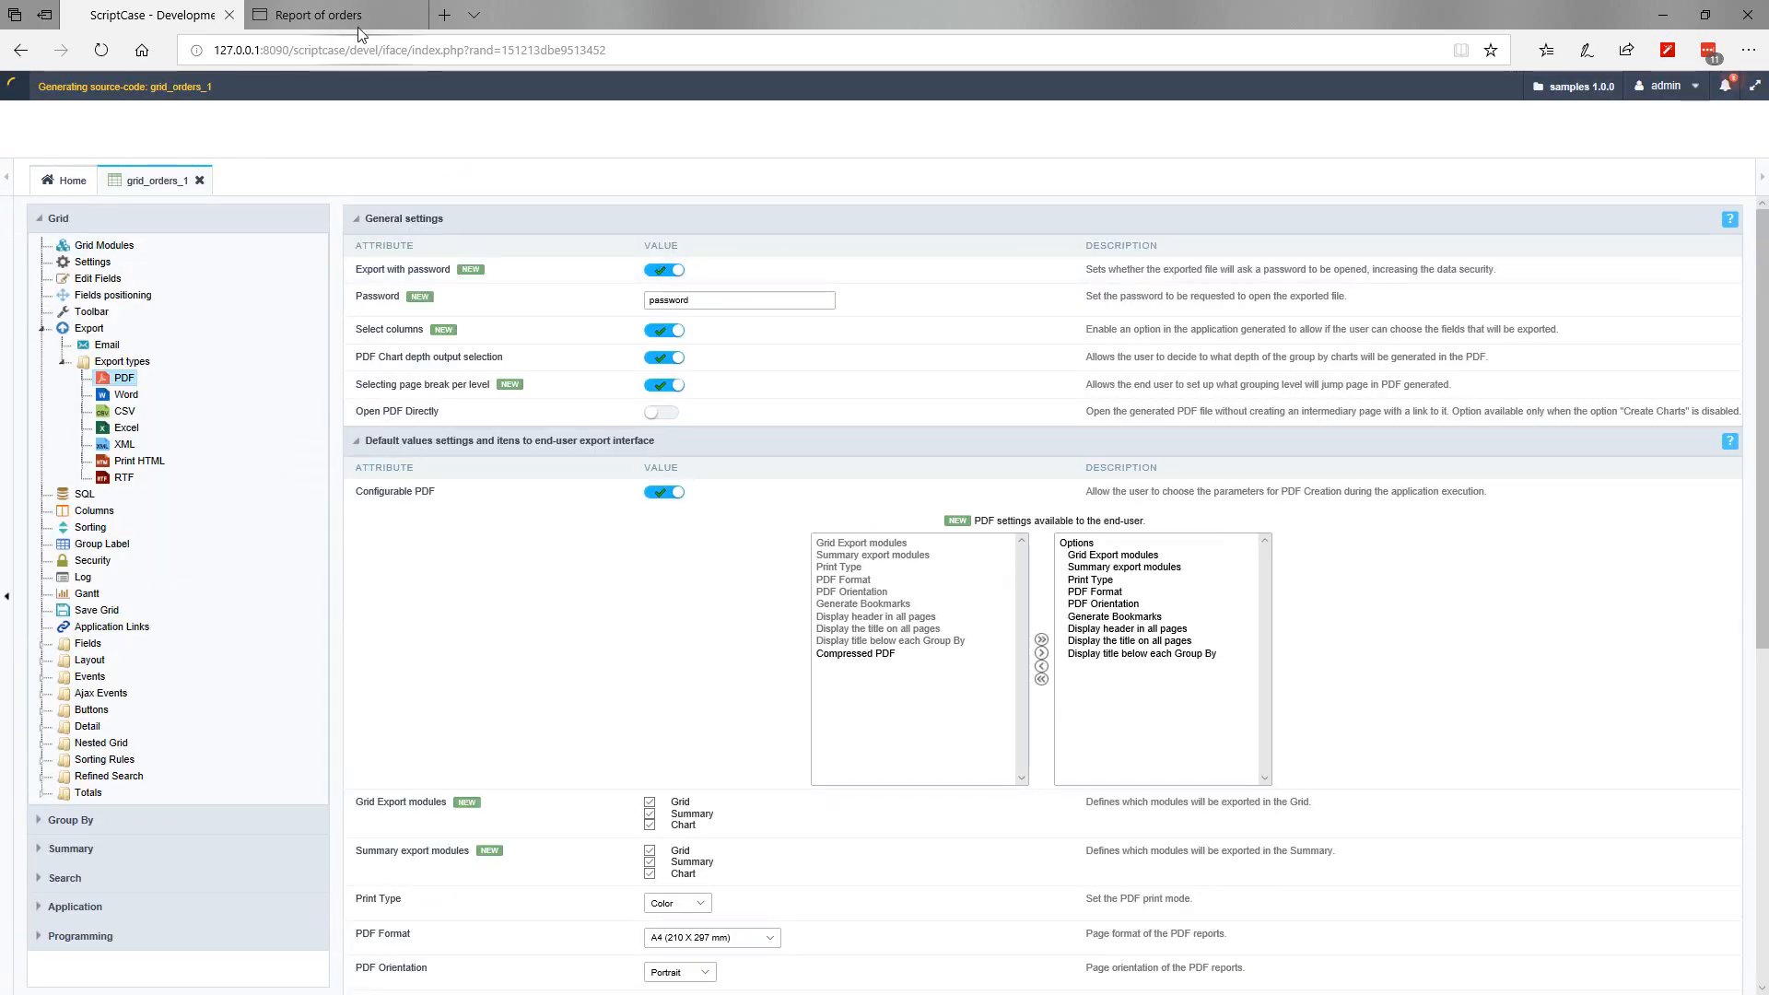
Step: Export the rerun orders report to PDF in color, A4 portrait, with header and title on all pages, and view the file
click(333, 16)
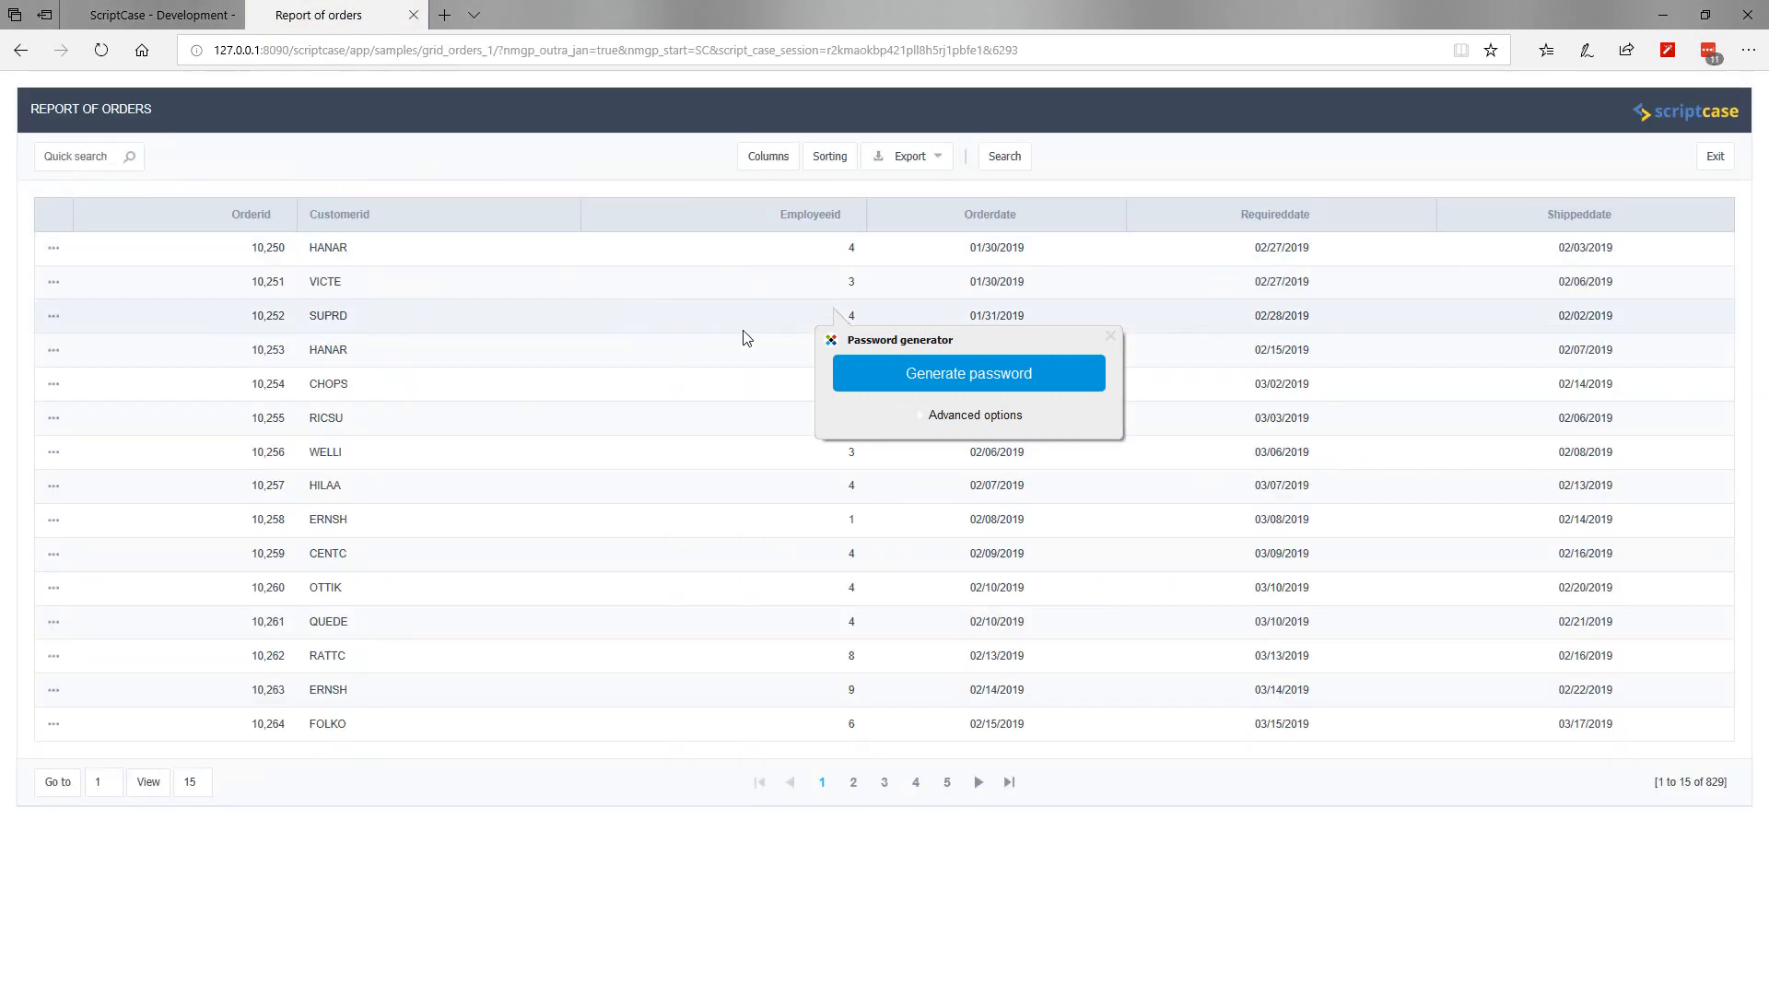
click(946, 156)
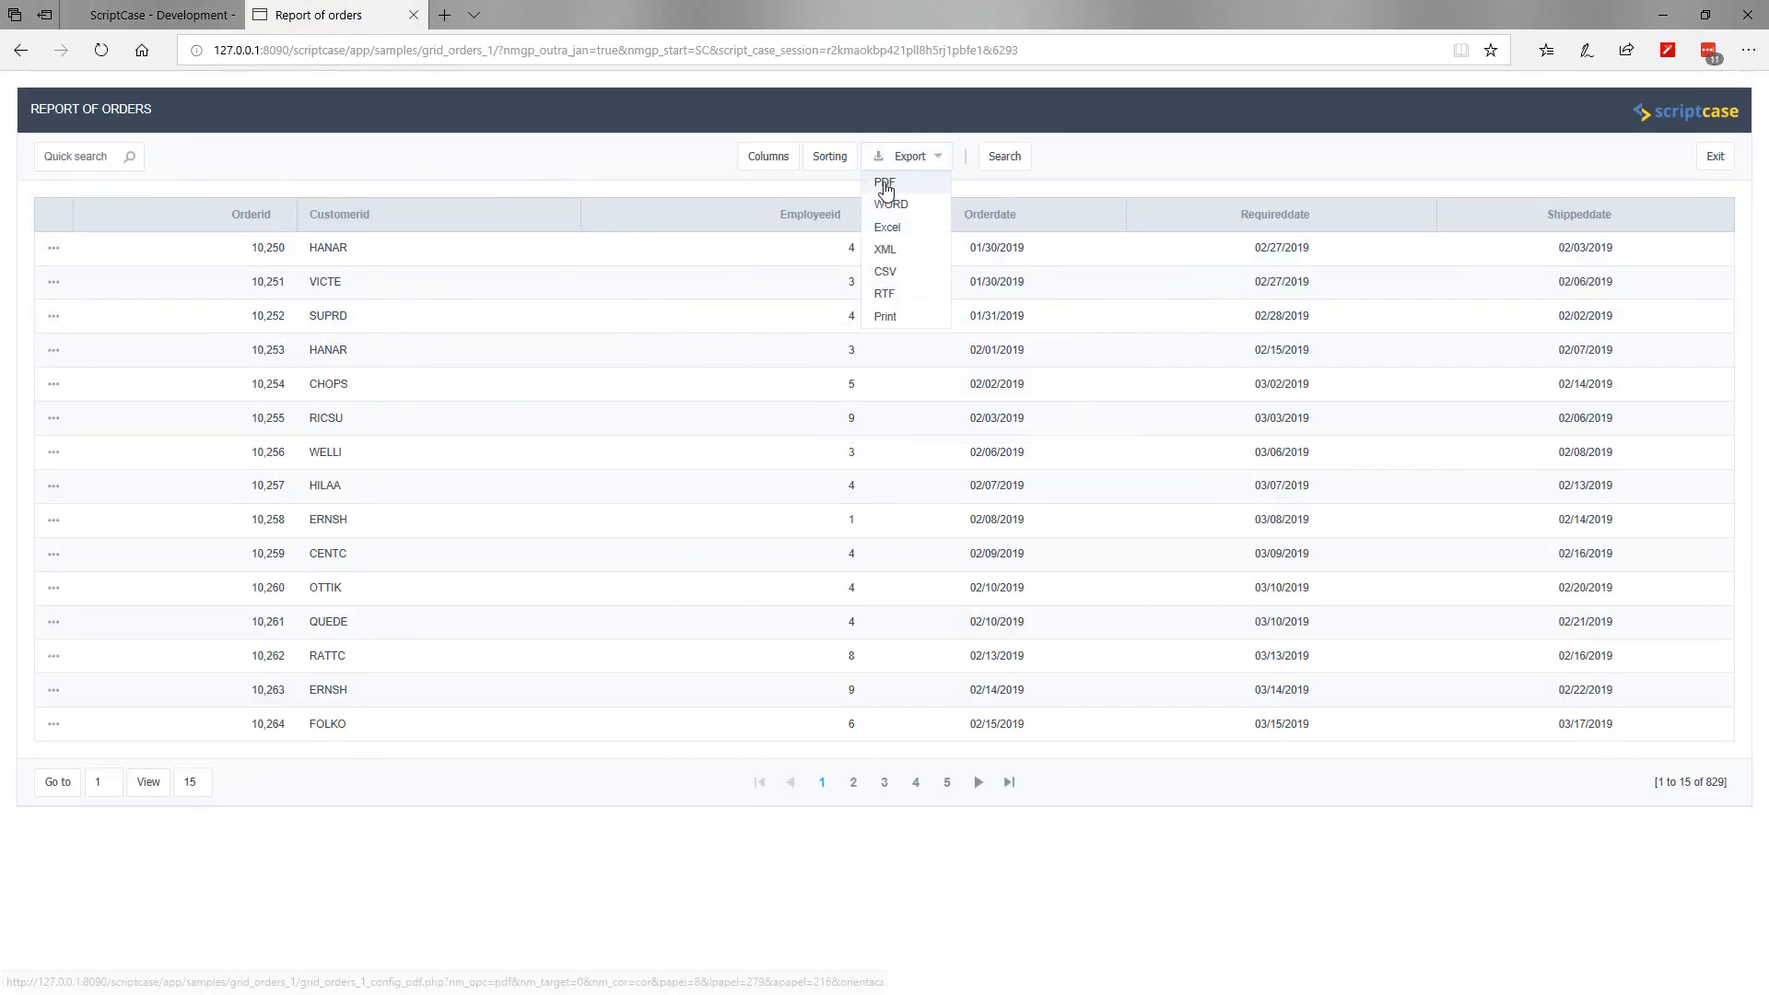
click(885, 186)
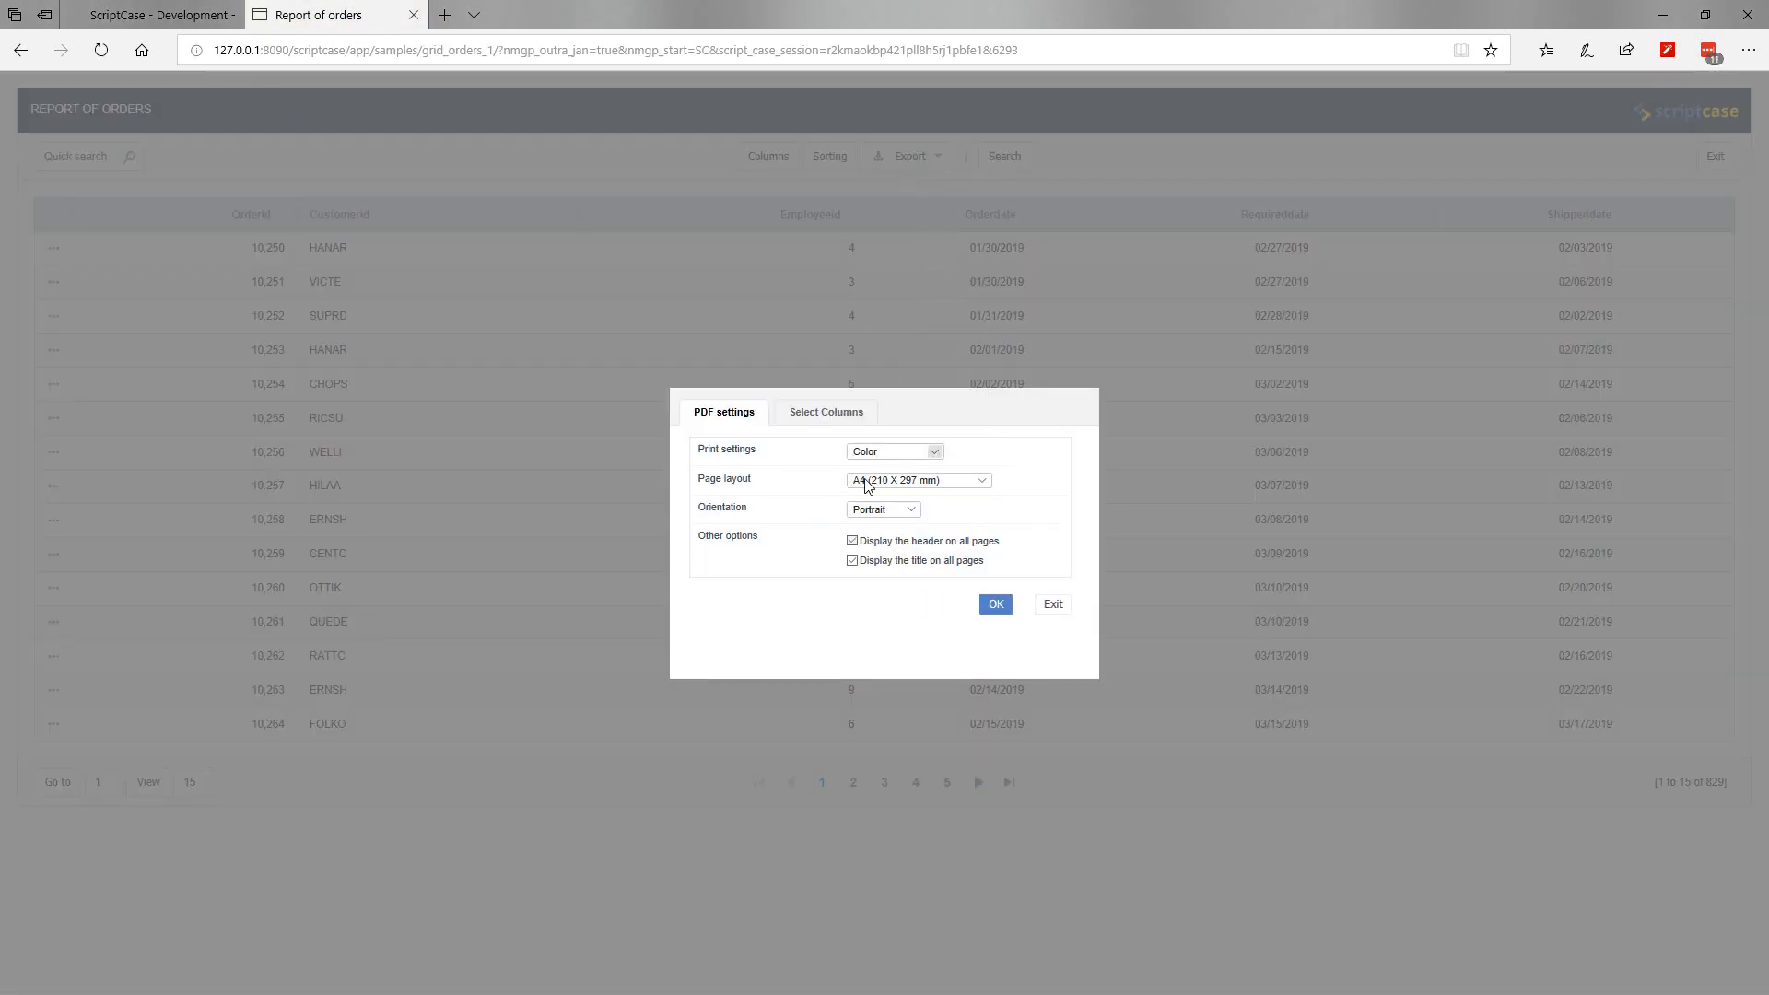
click(996, 604)
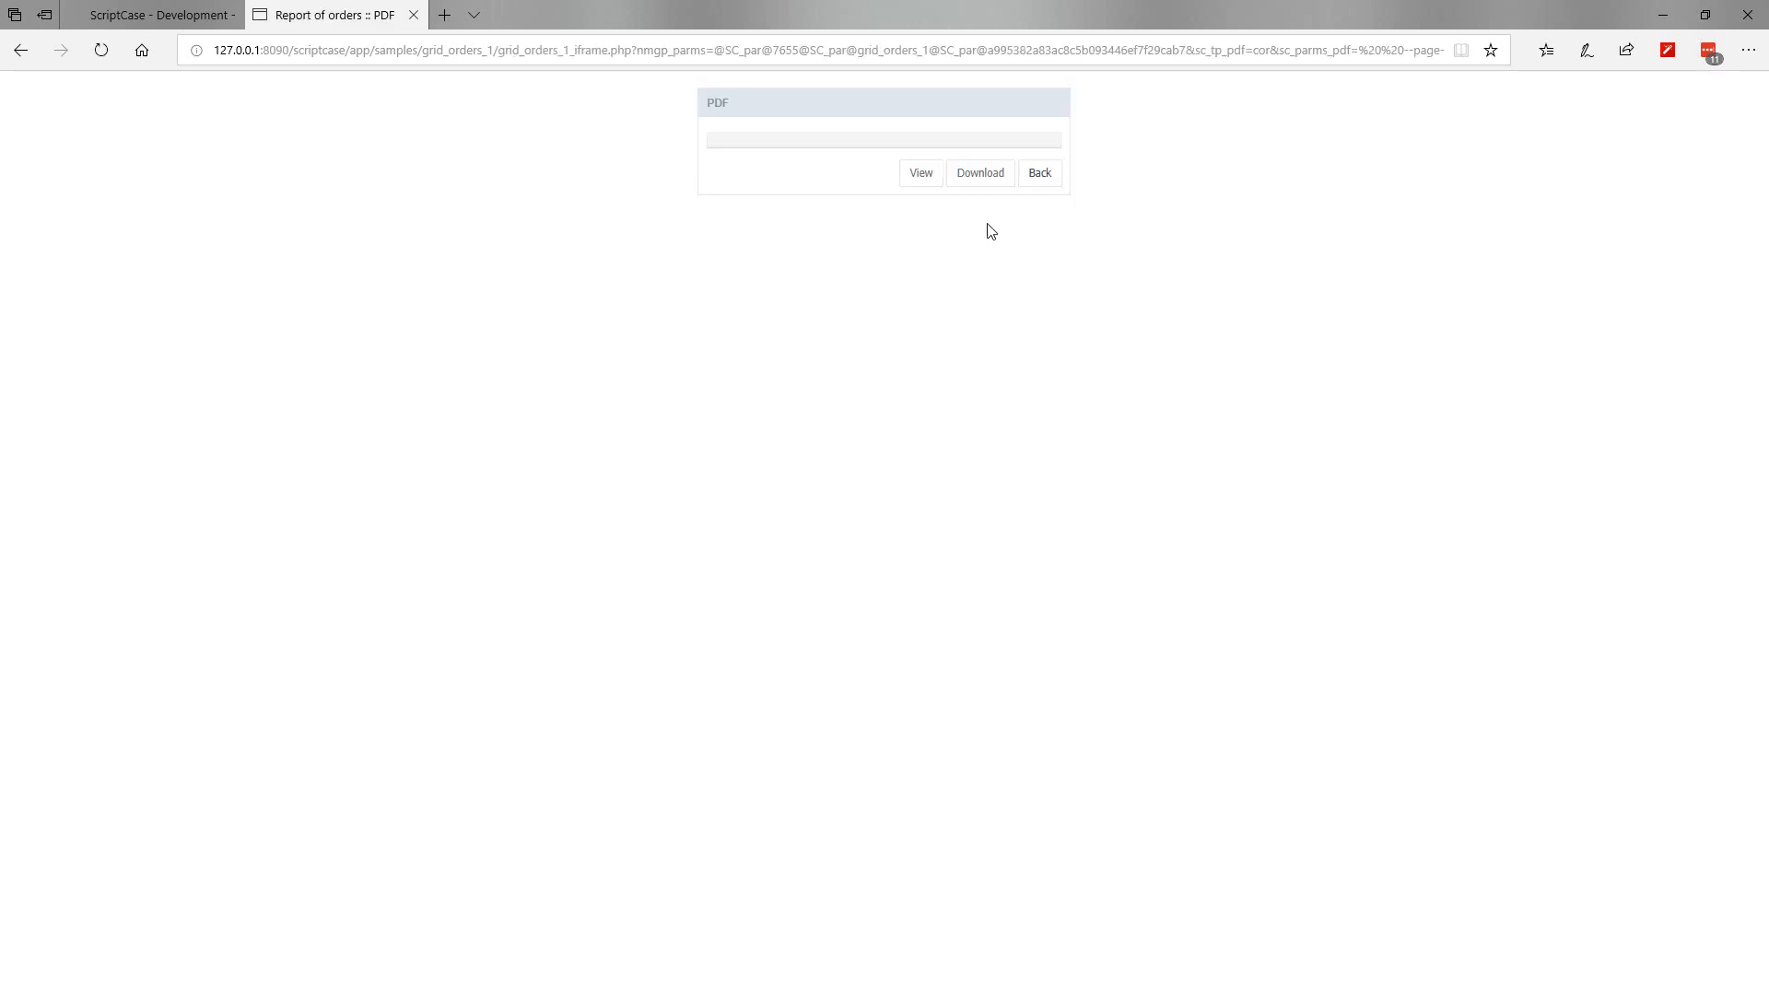
click(920, 178)
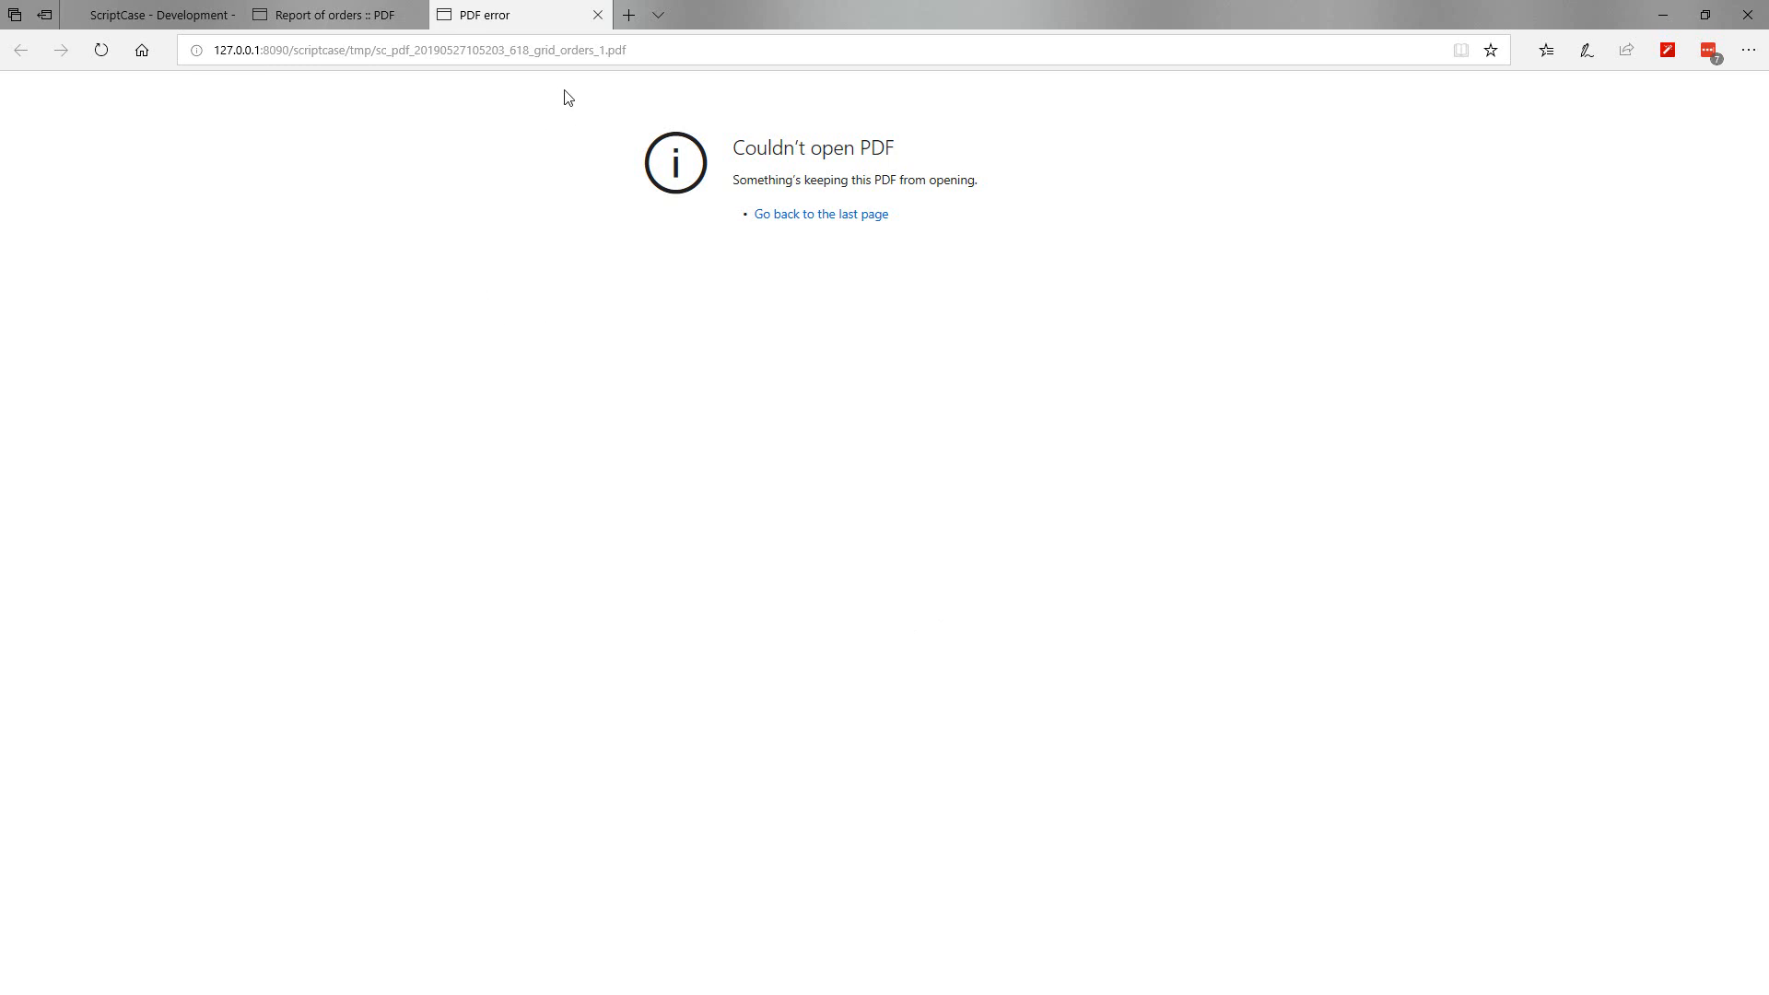
click(389, 50)
click(638, 50)
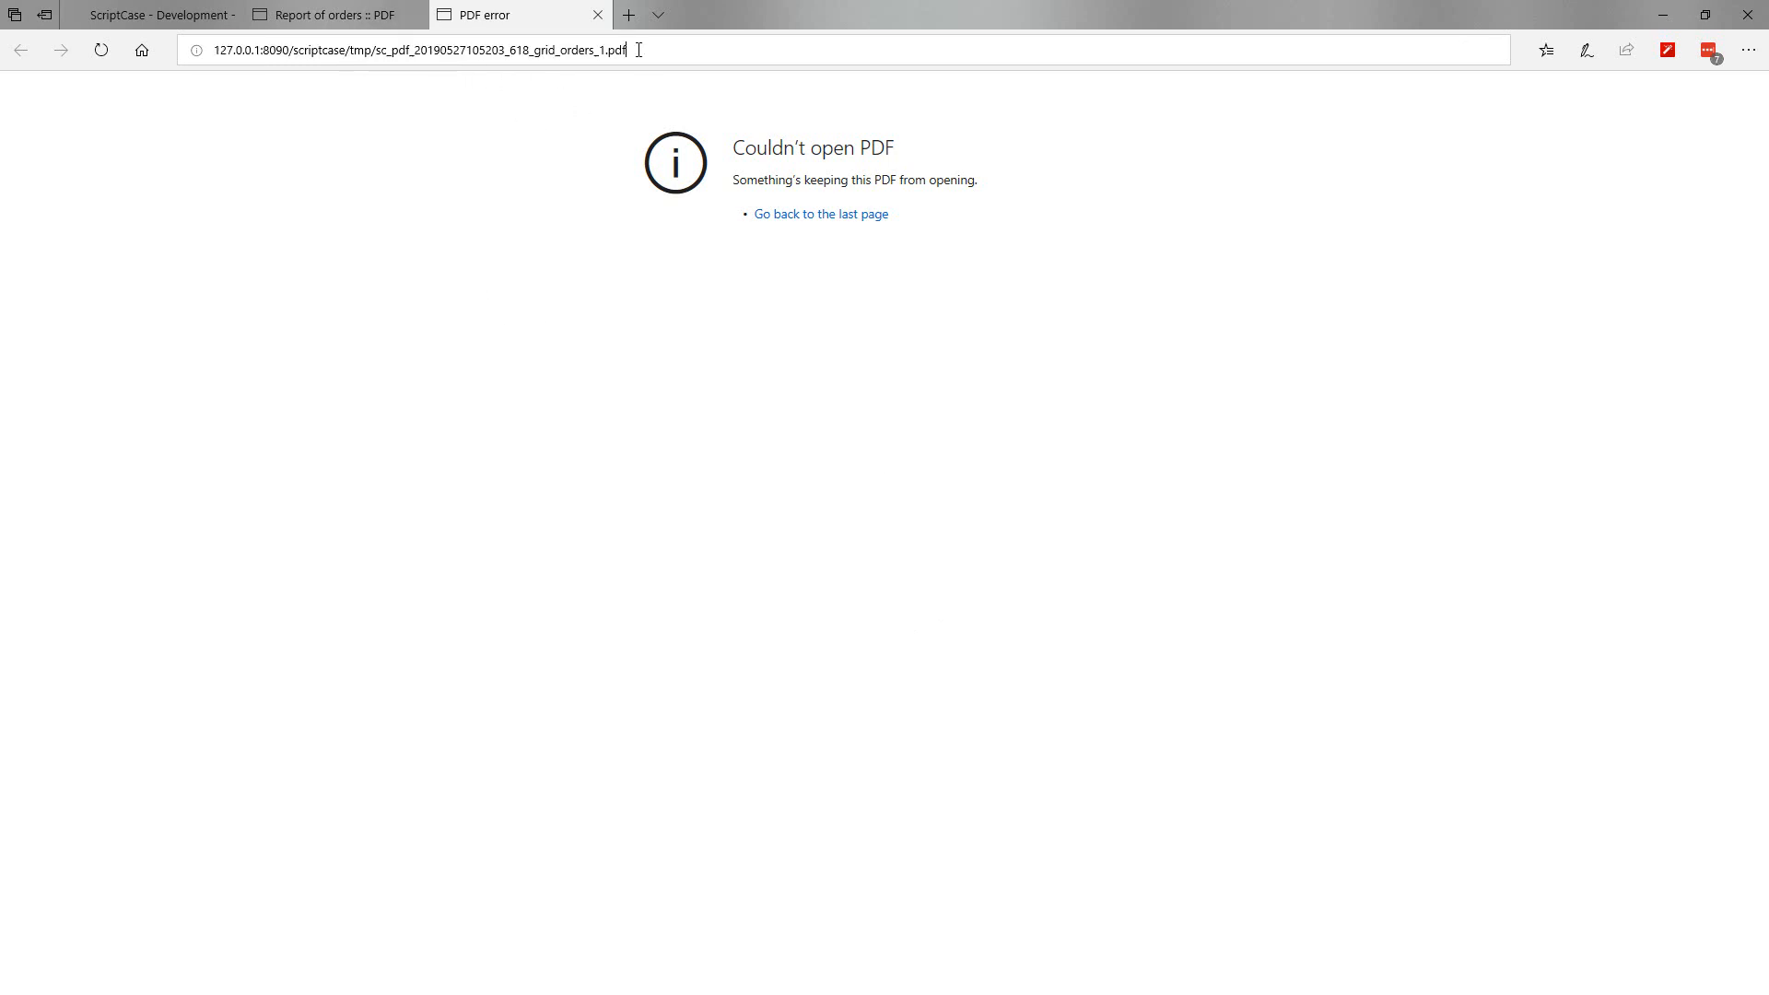
click(446, 83)
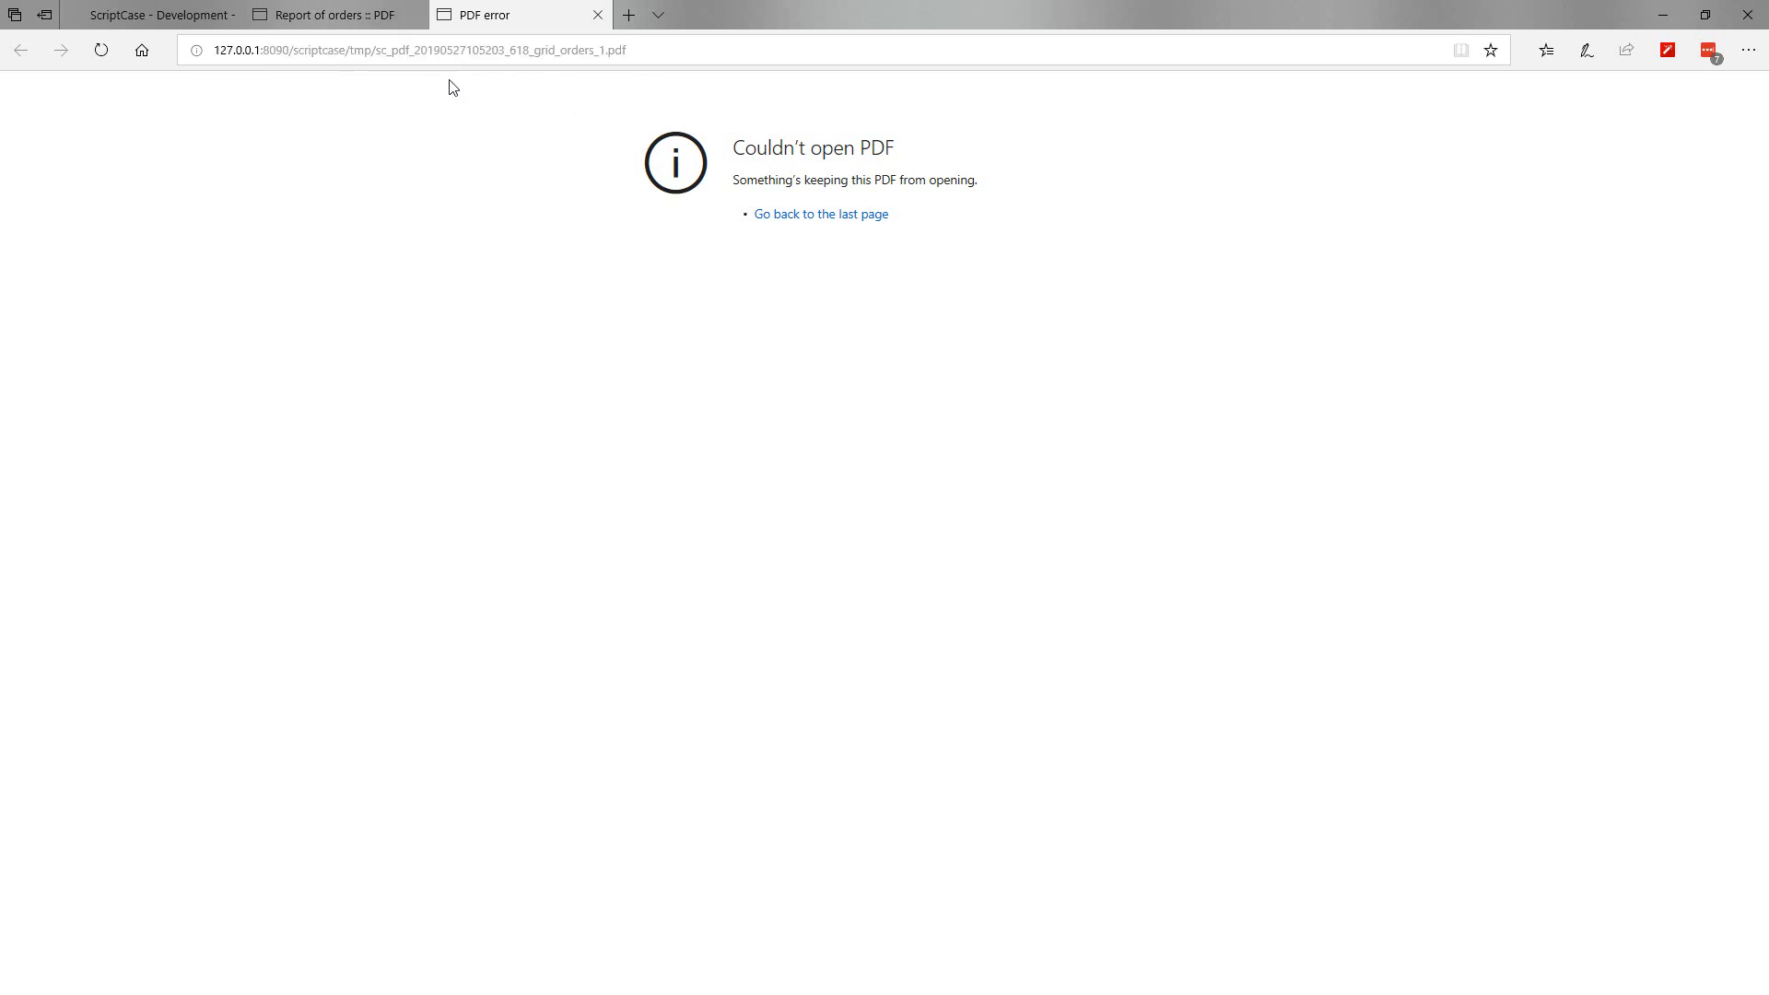
click(396, 50)
click(645, 625)
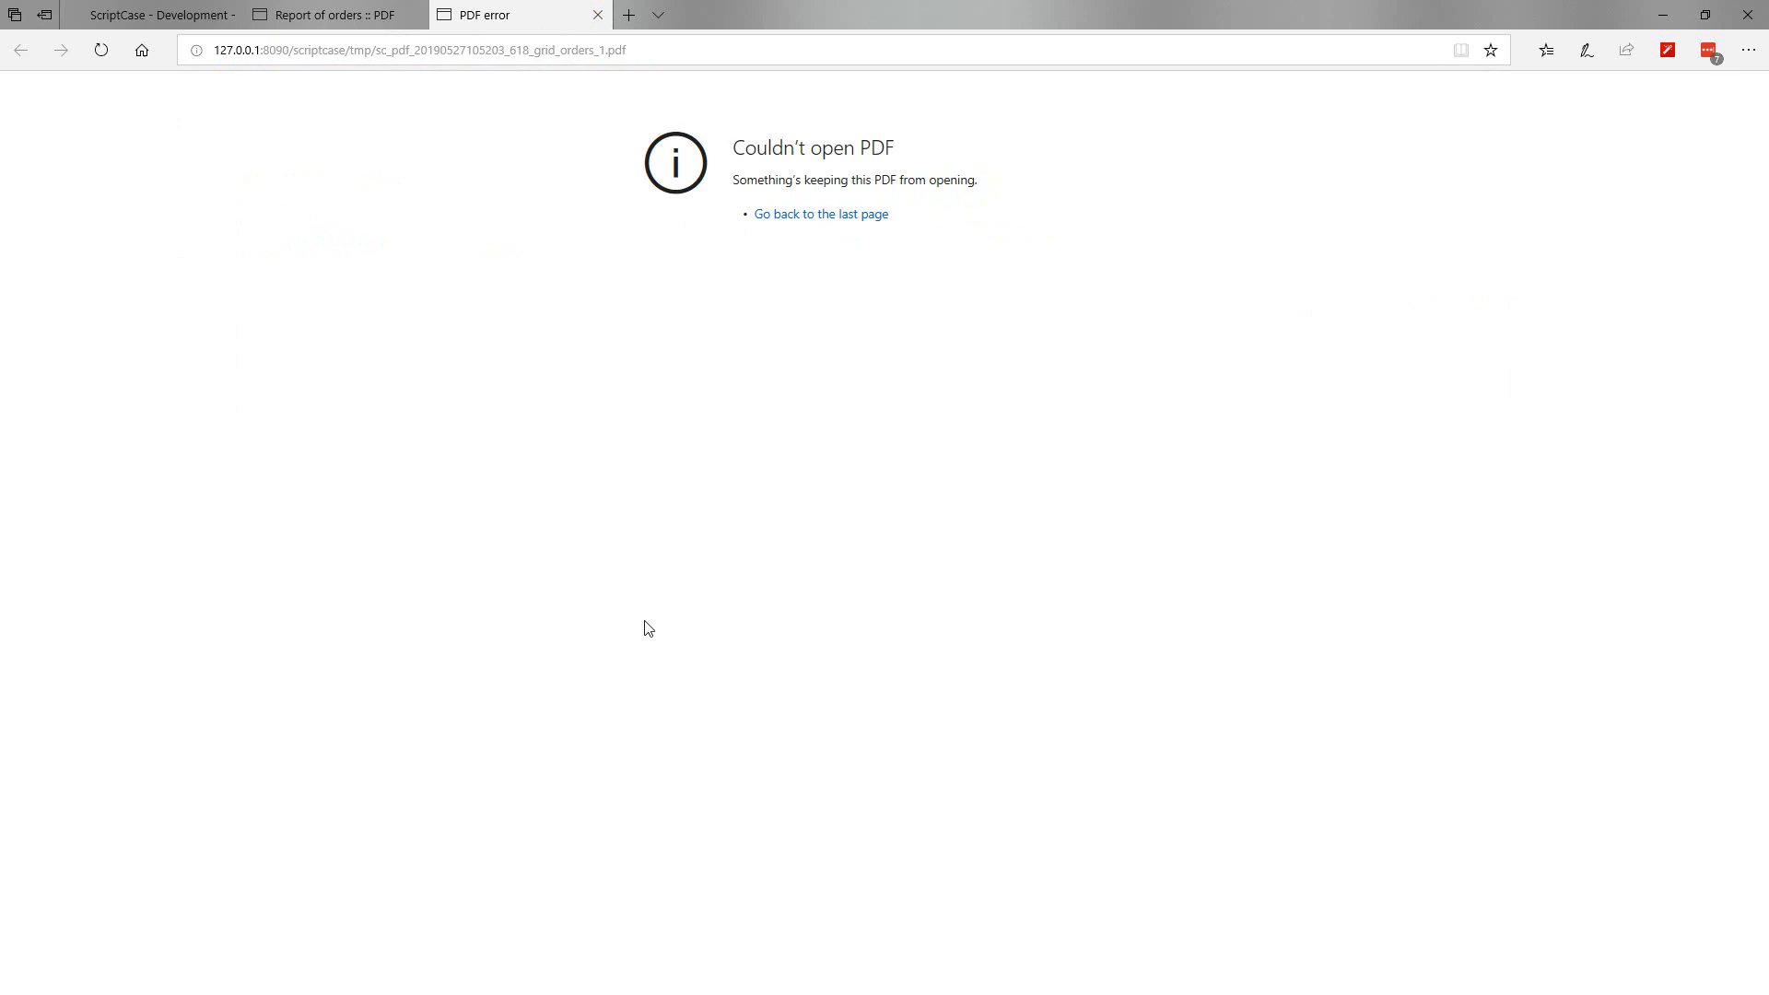
click(348, 18)
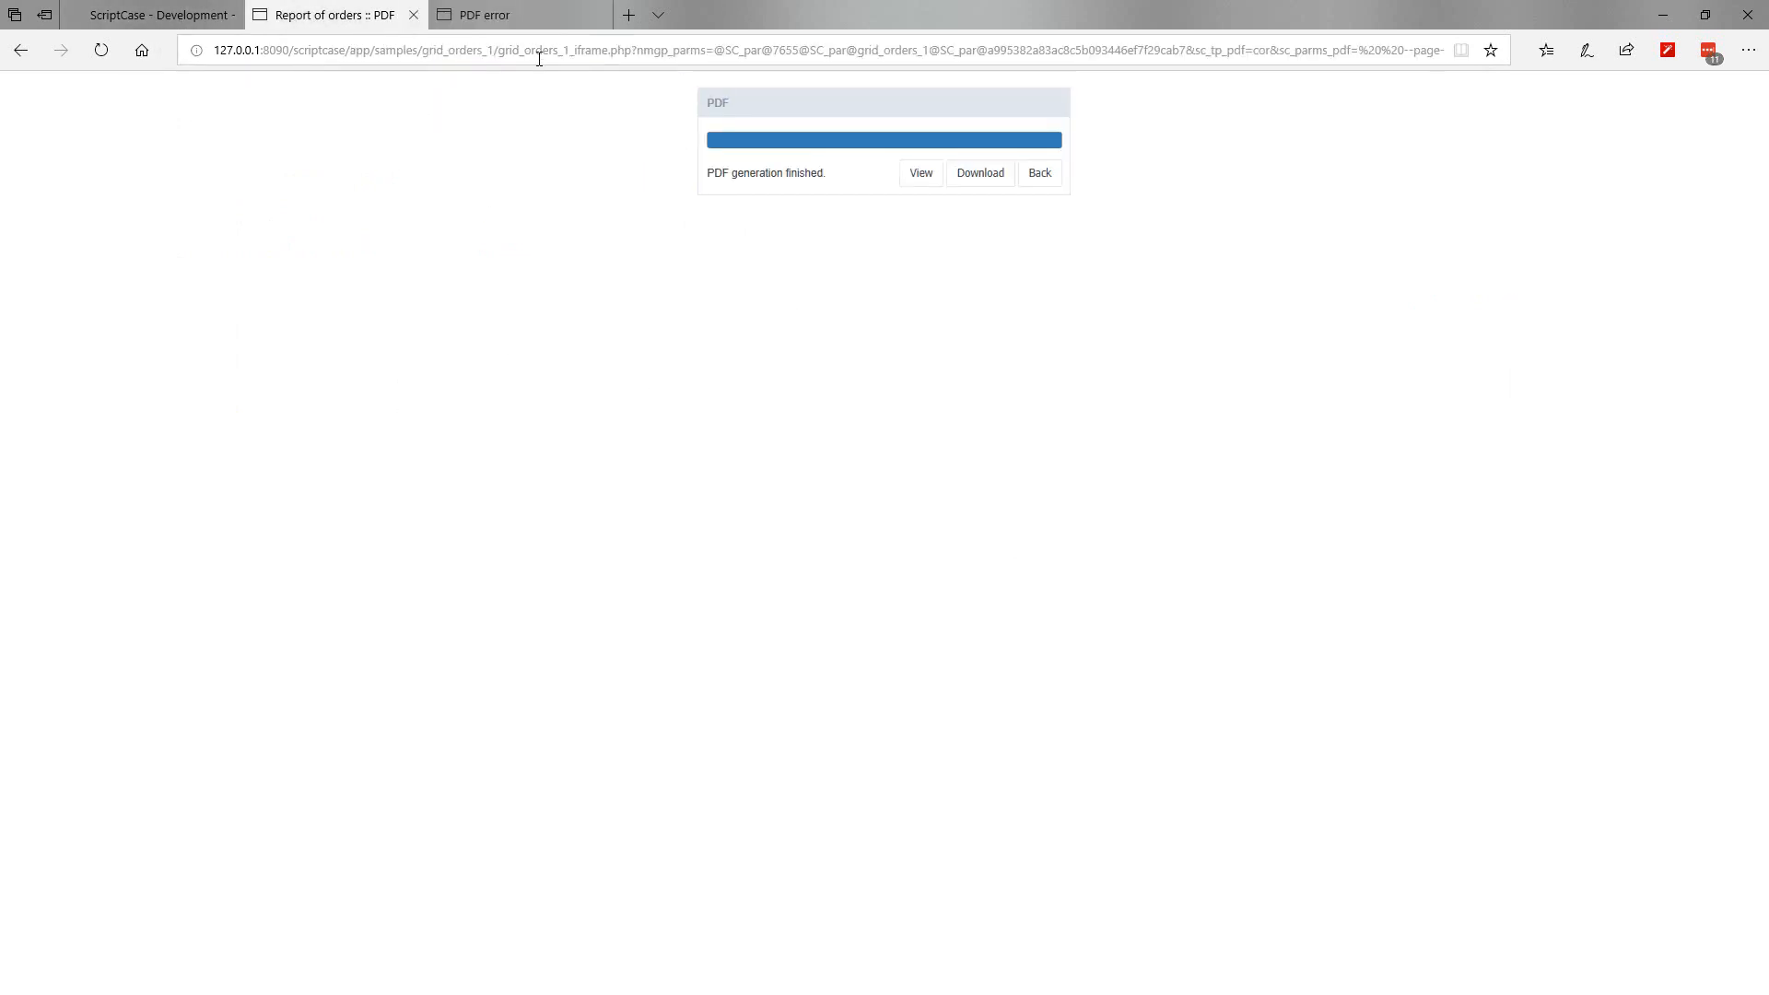
click(497, 16)
click(333, 16)
Step: Turn off Export with password in the PDF export settings and save the application
click(131, 18)
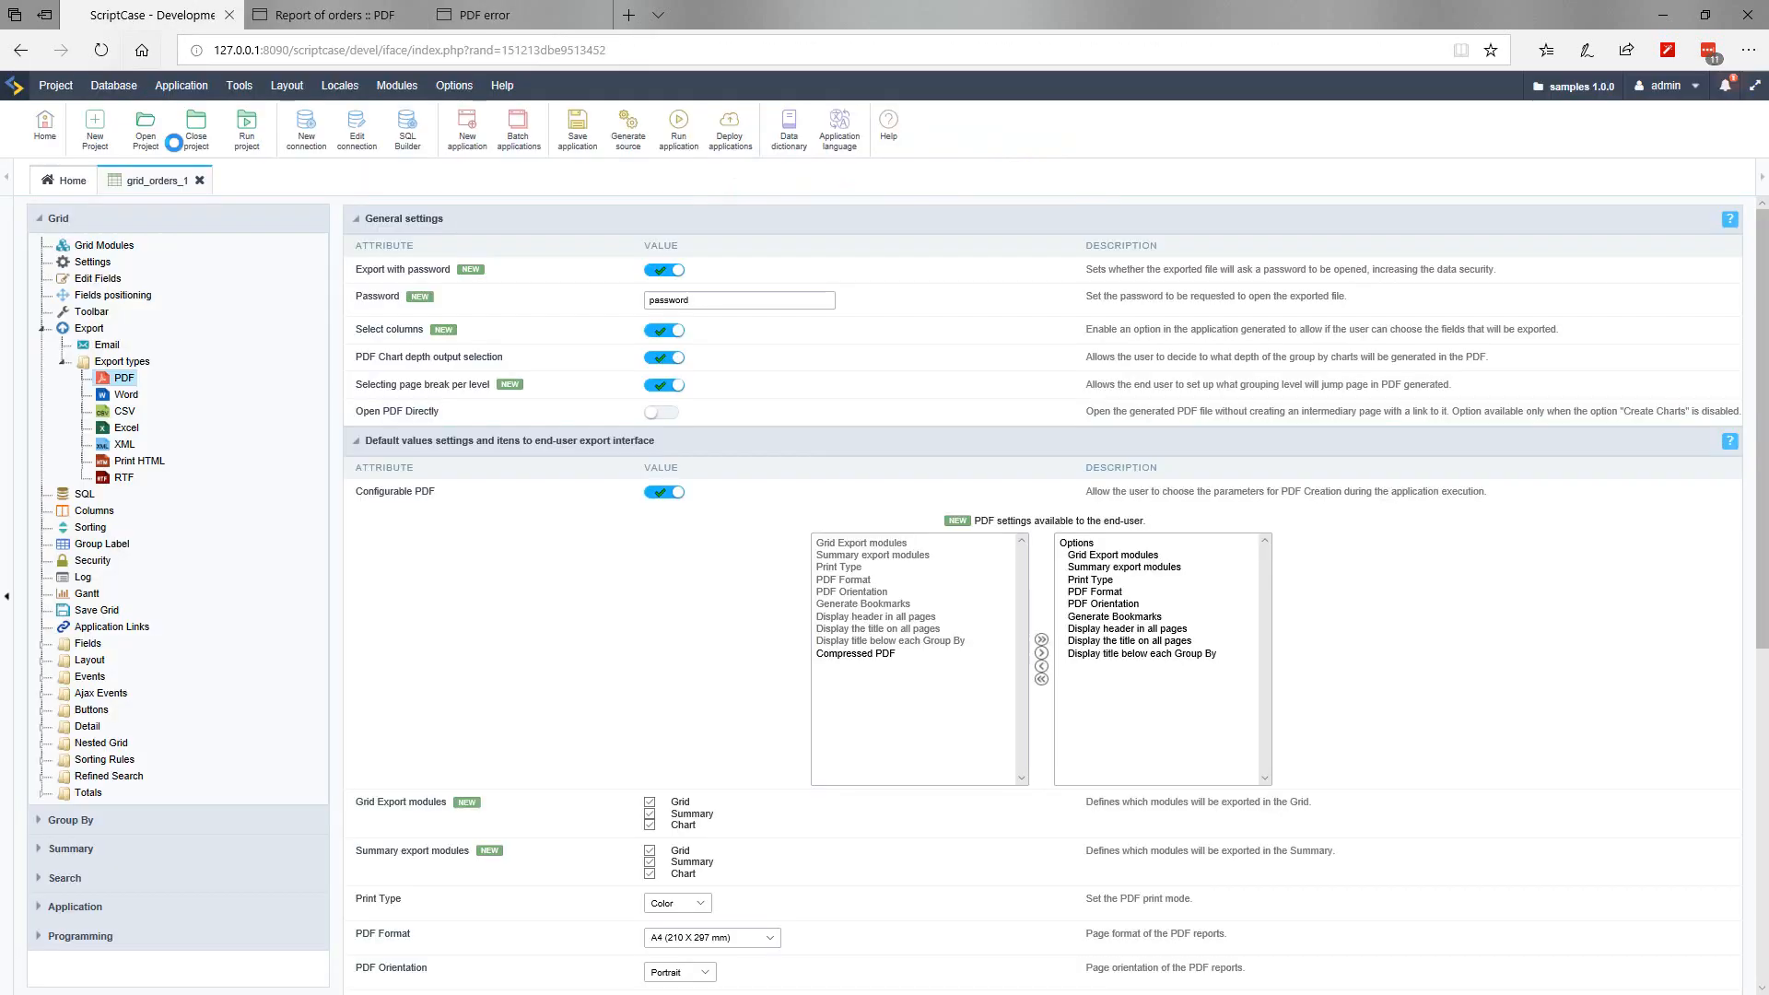
click(661, 270)
key(ctrl+s)
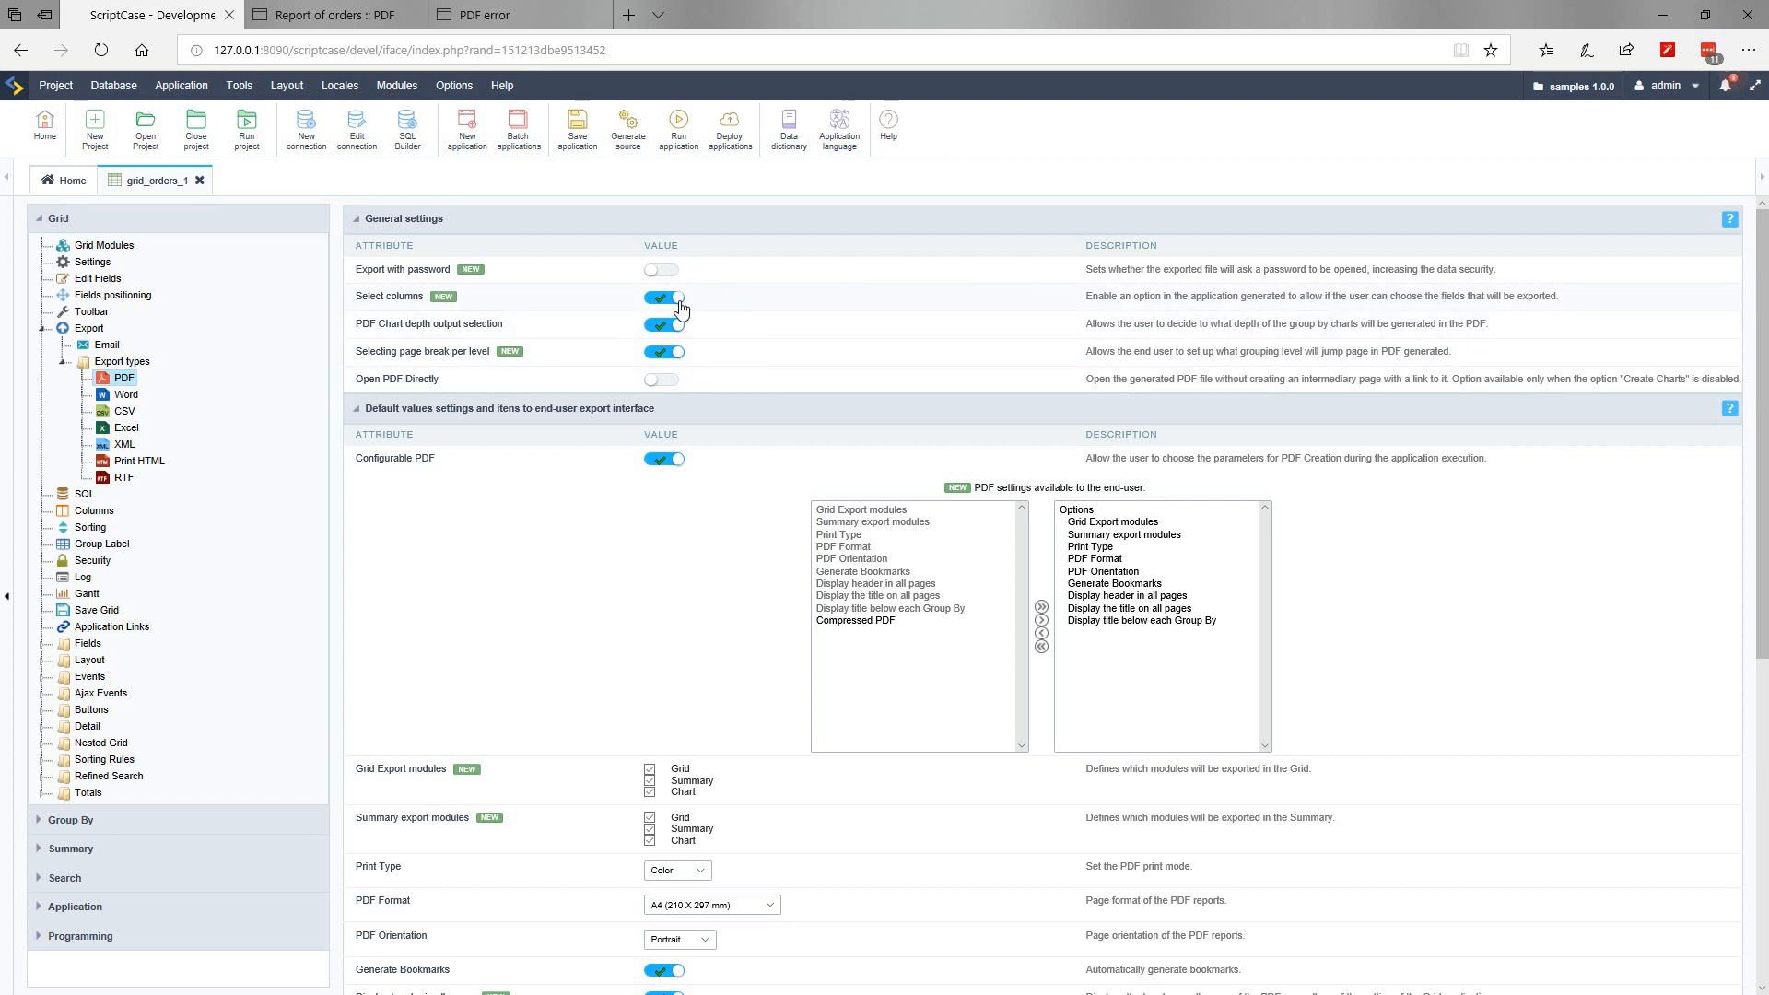
Step: Reopen the PDF export options from the orders grid and remove Employeeid from the columns to export
click(330, 17)
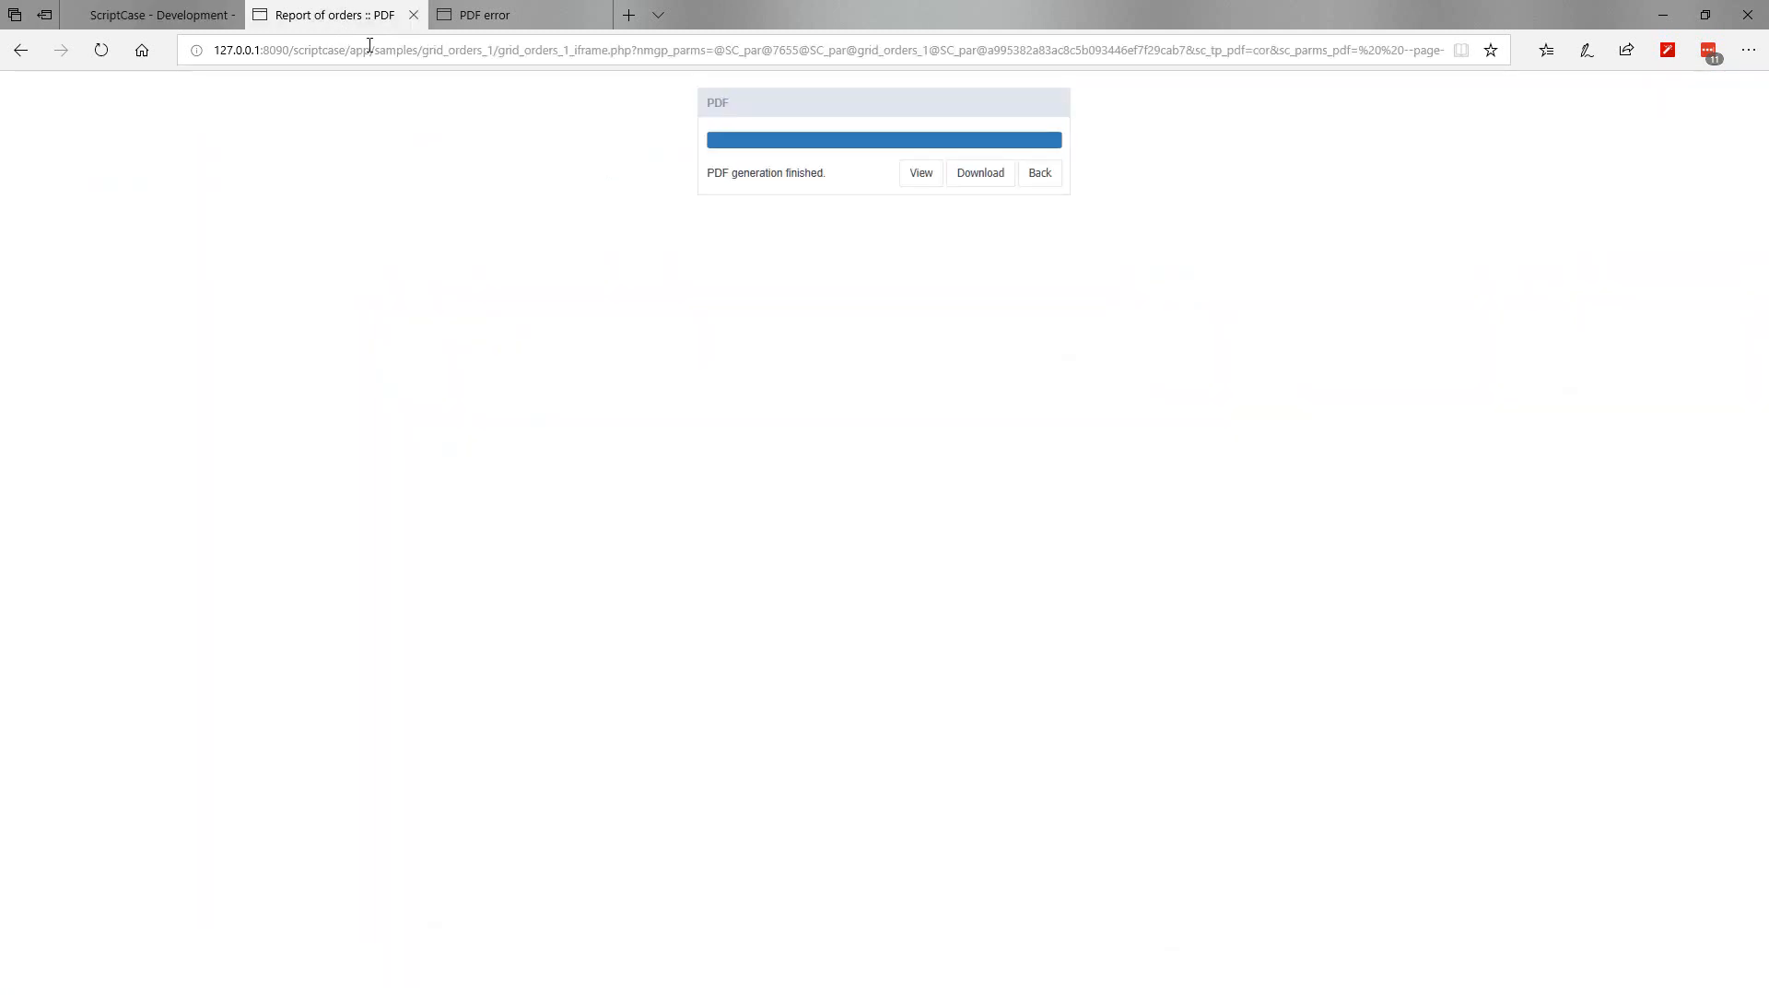
click(1055, 181)
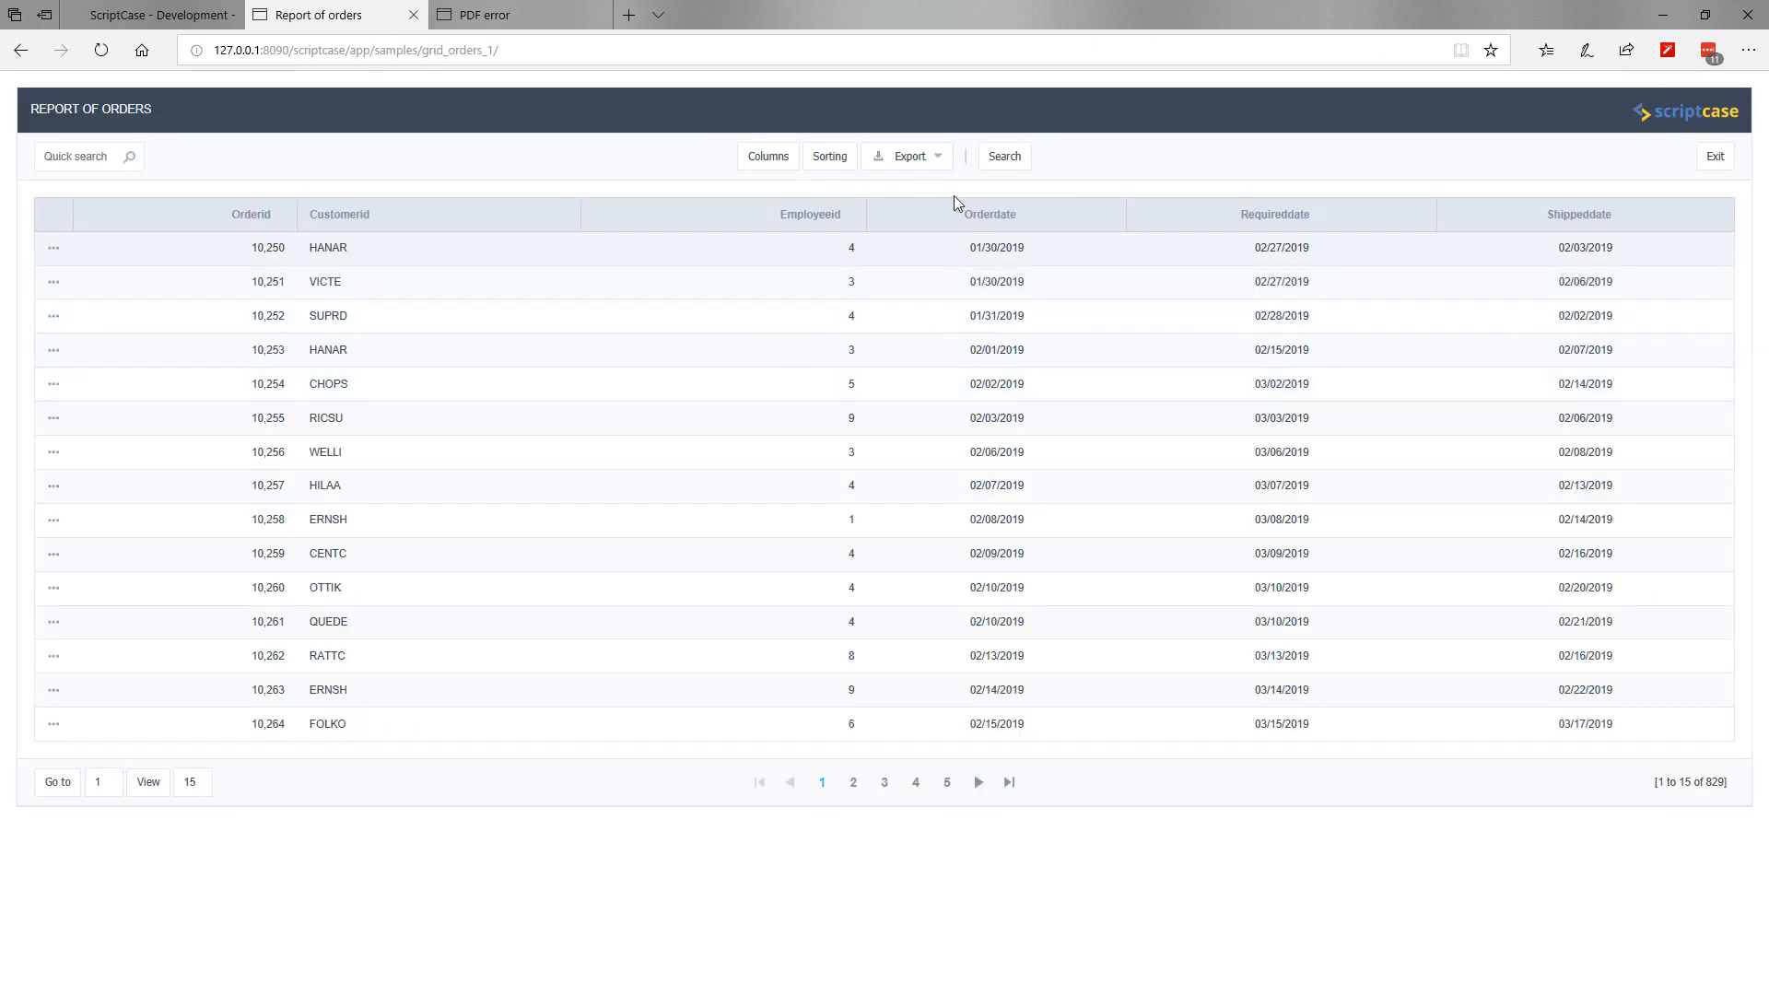
click(931, 163)
click(884, 184)
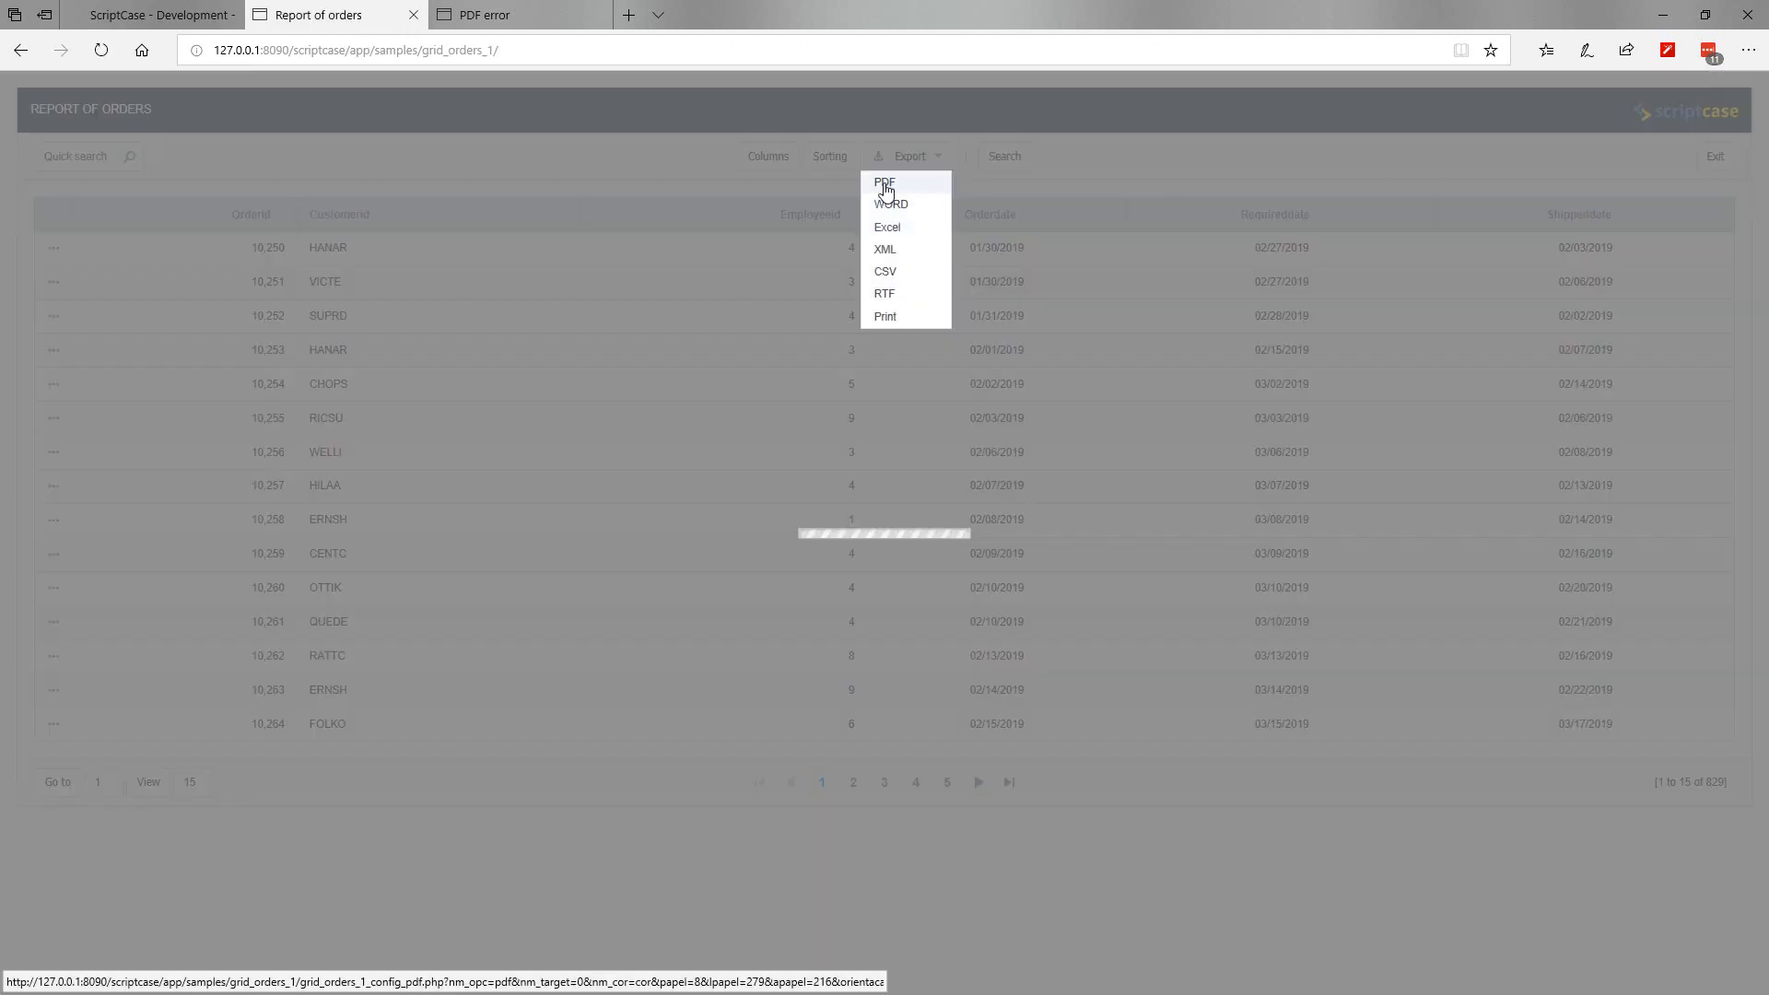
click(820, 413)
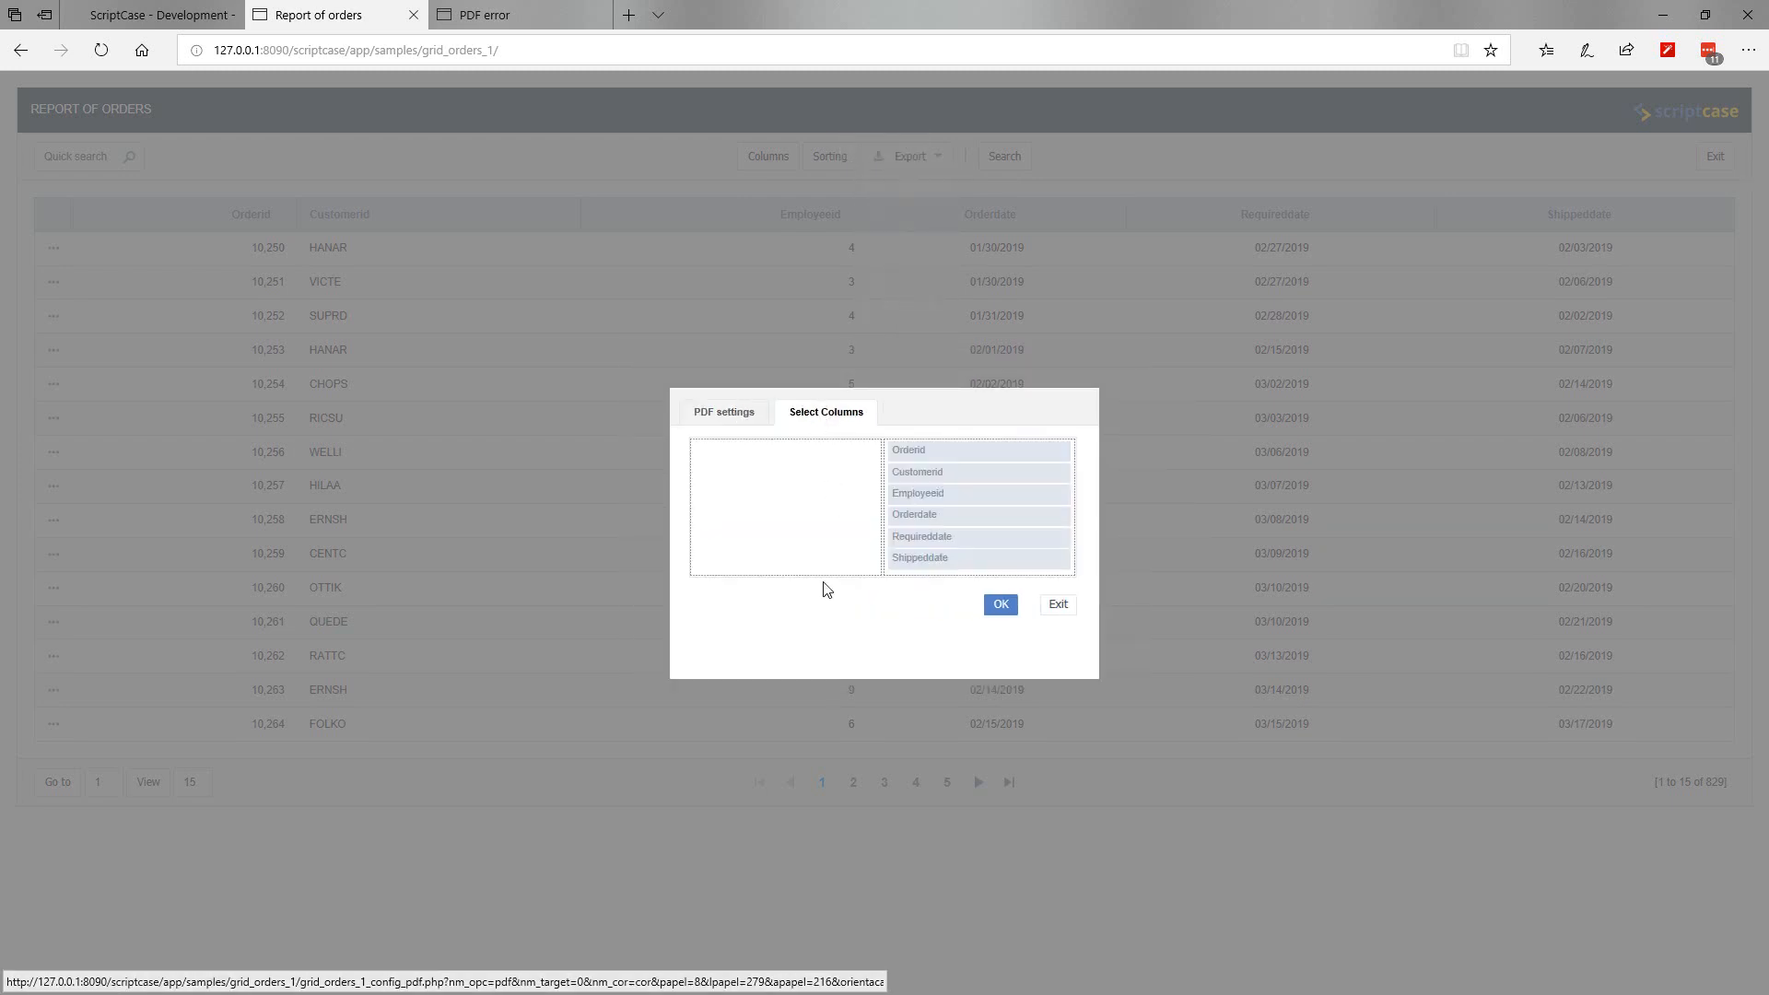
drag(916, 494, 743, 469)
Step: Turn off Select columns in the PDF export settings and run the application
click(152, 15)
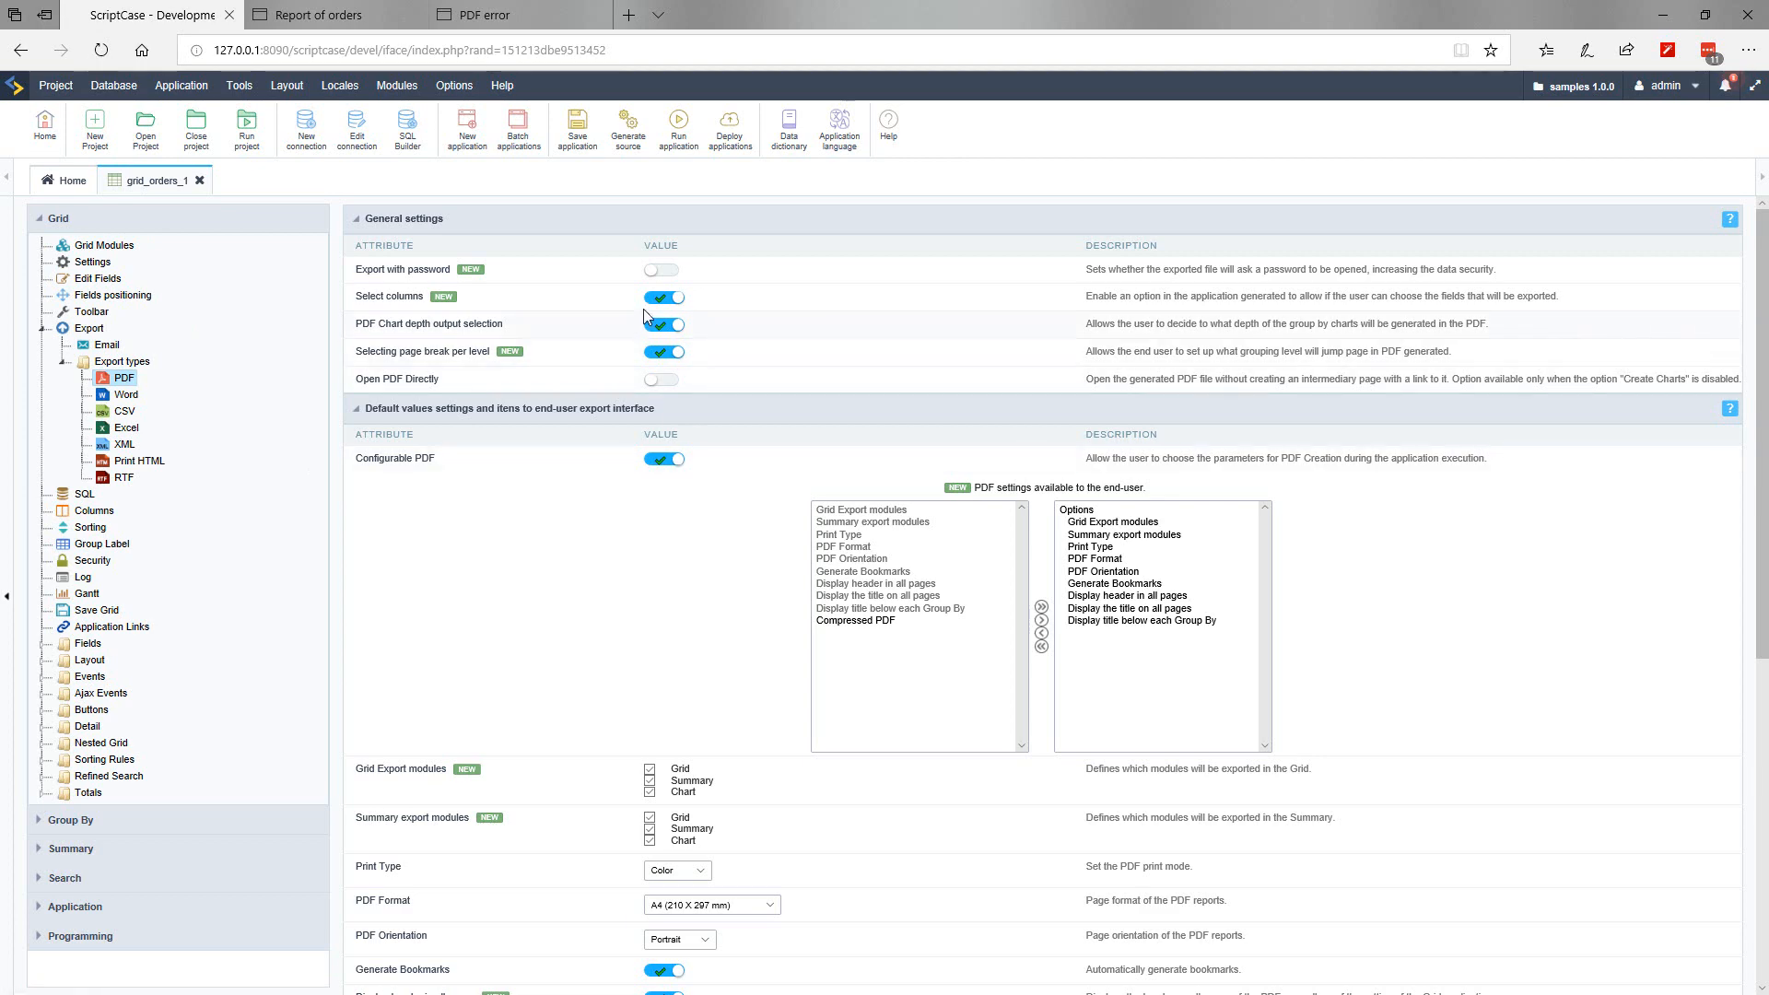
click(659, 298)
click(678, 128)
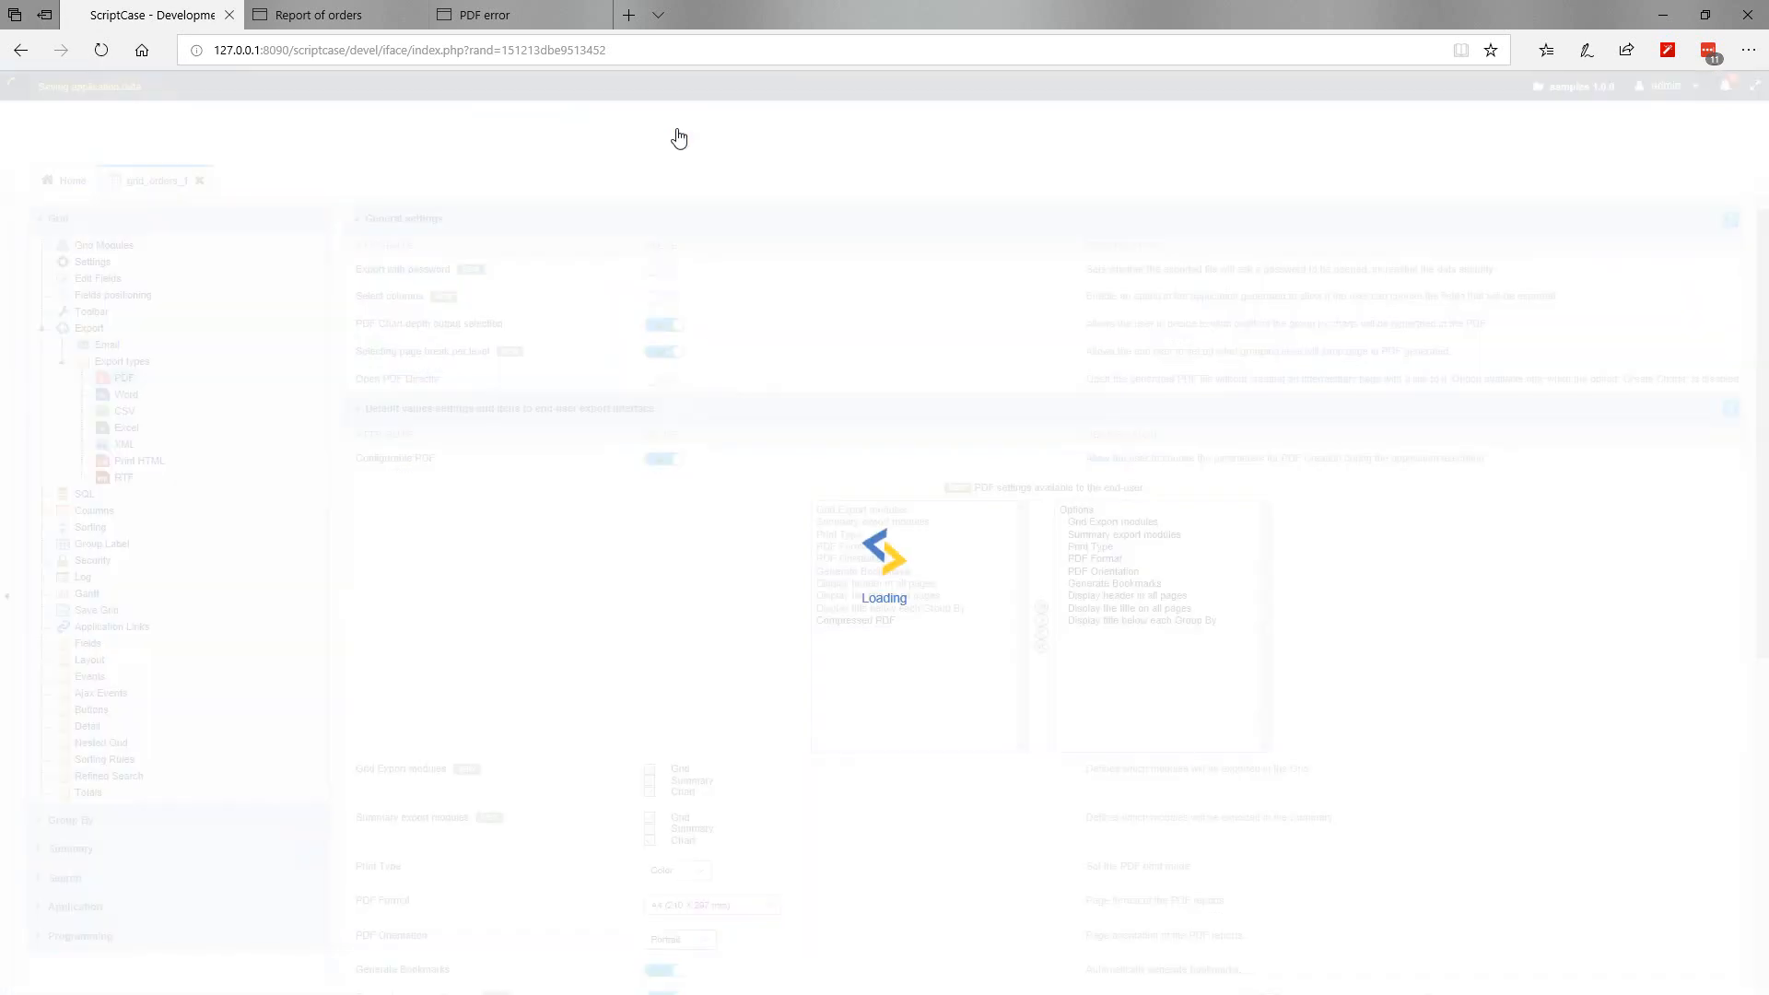
Step: Cancel the open column selection in the orders report and reopen its PDF export options to compare them
click(328, 17)
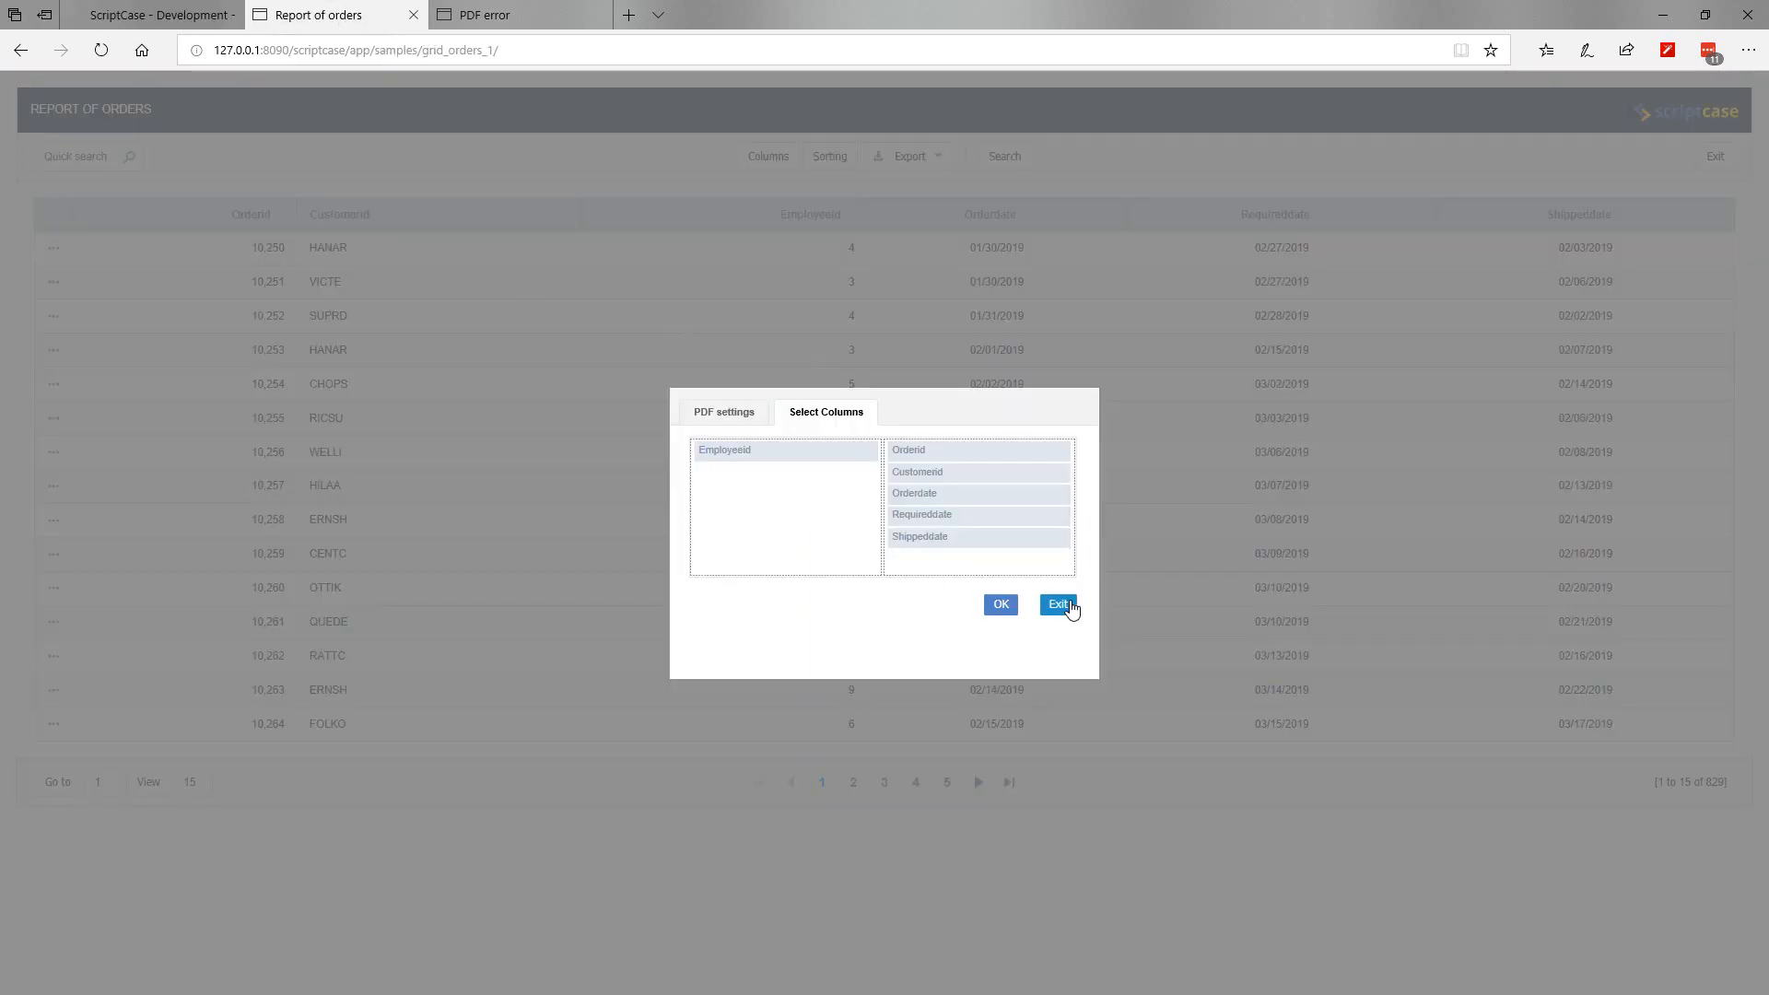
click(1058, 604)
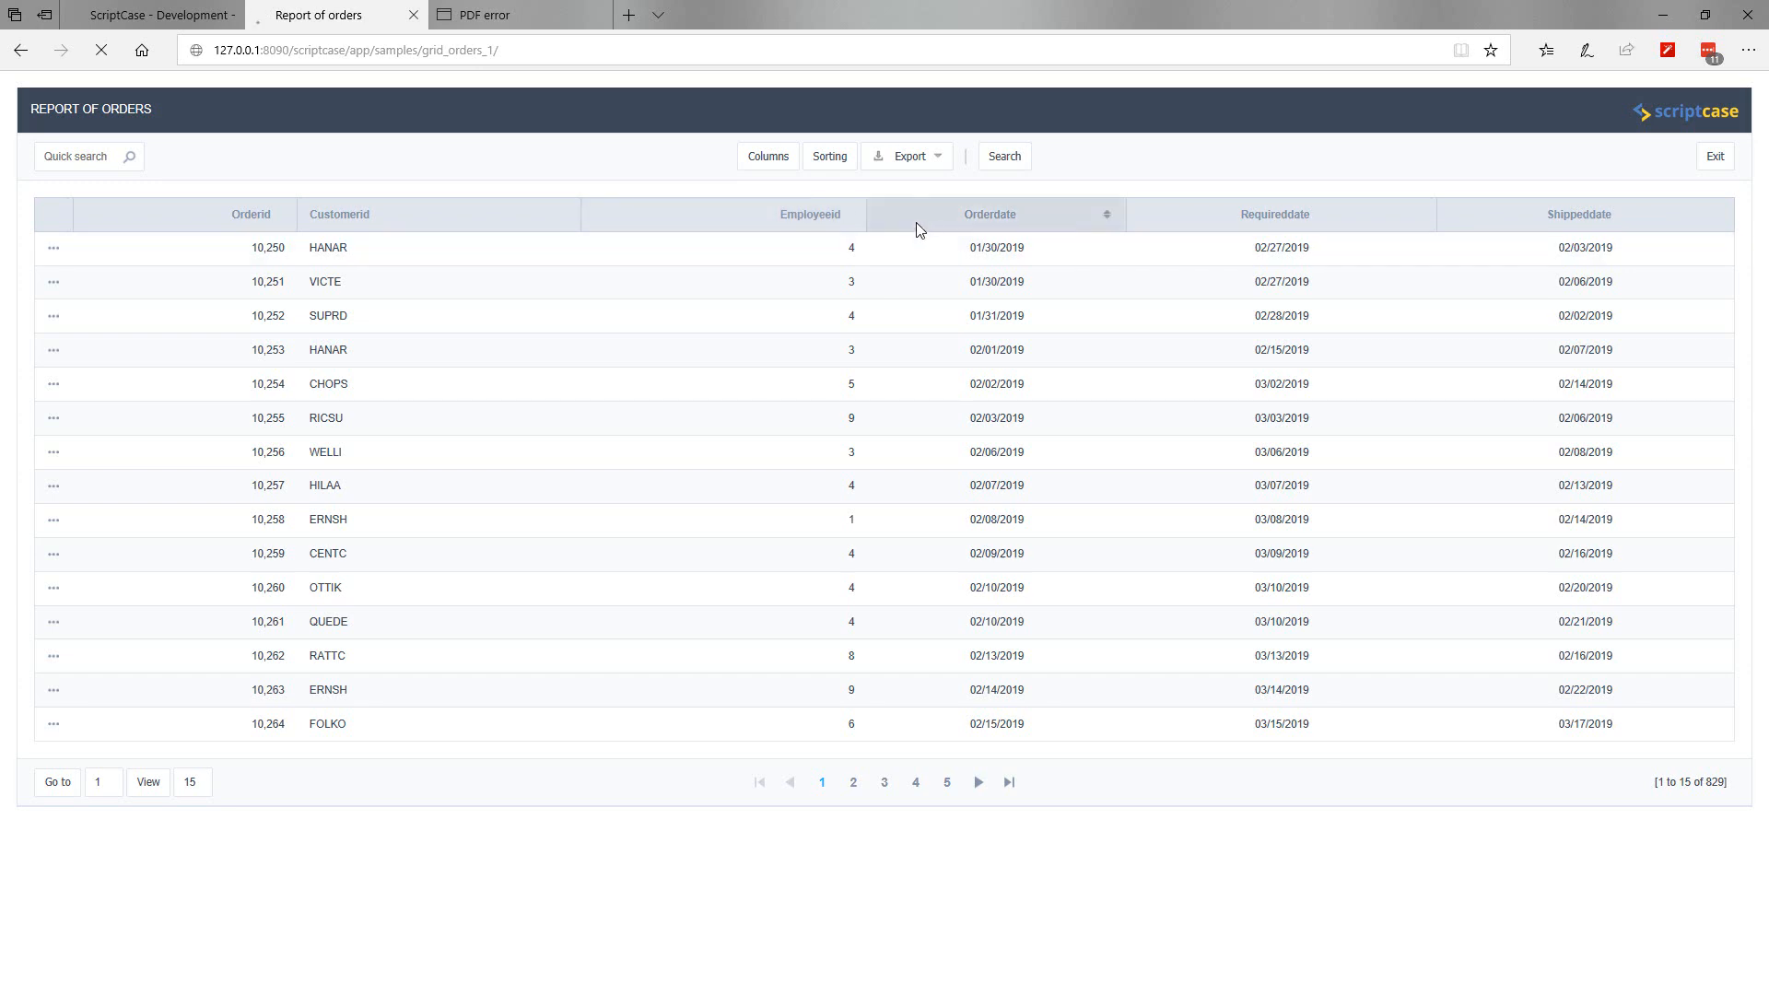
click(922, 157)
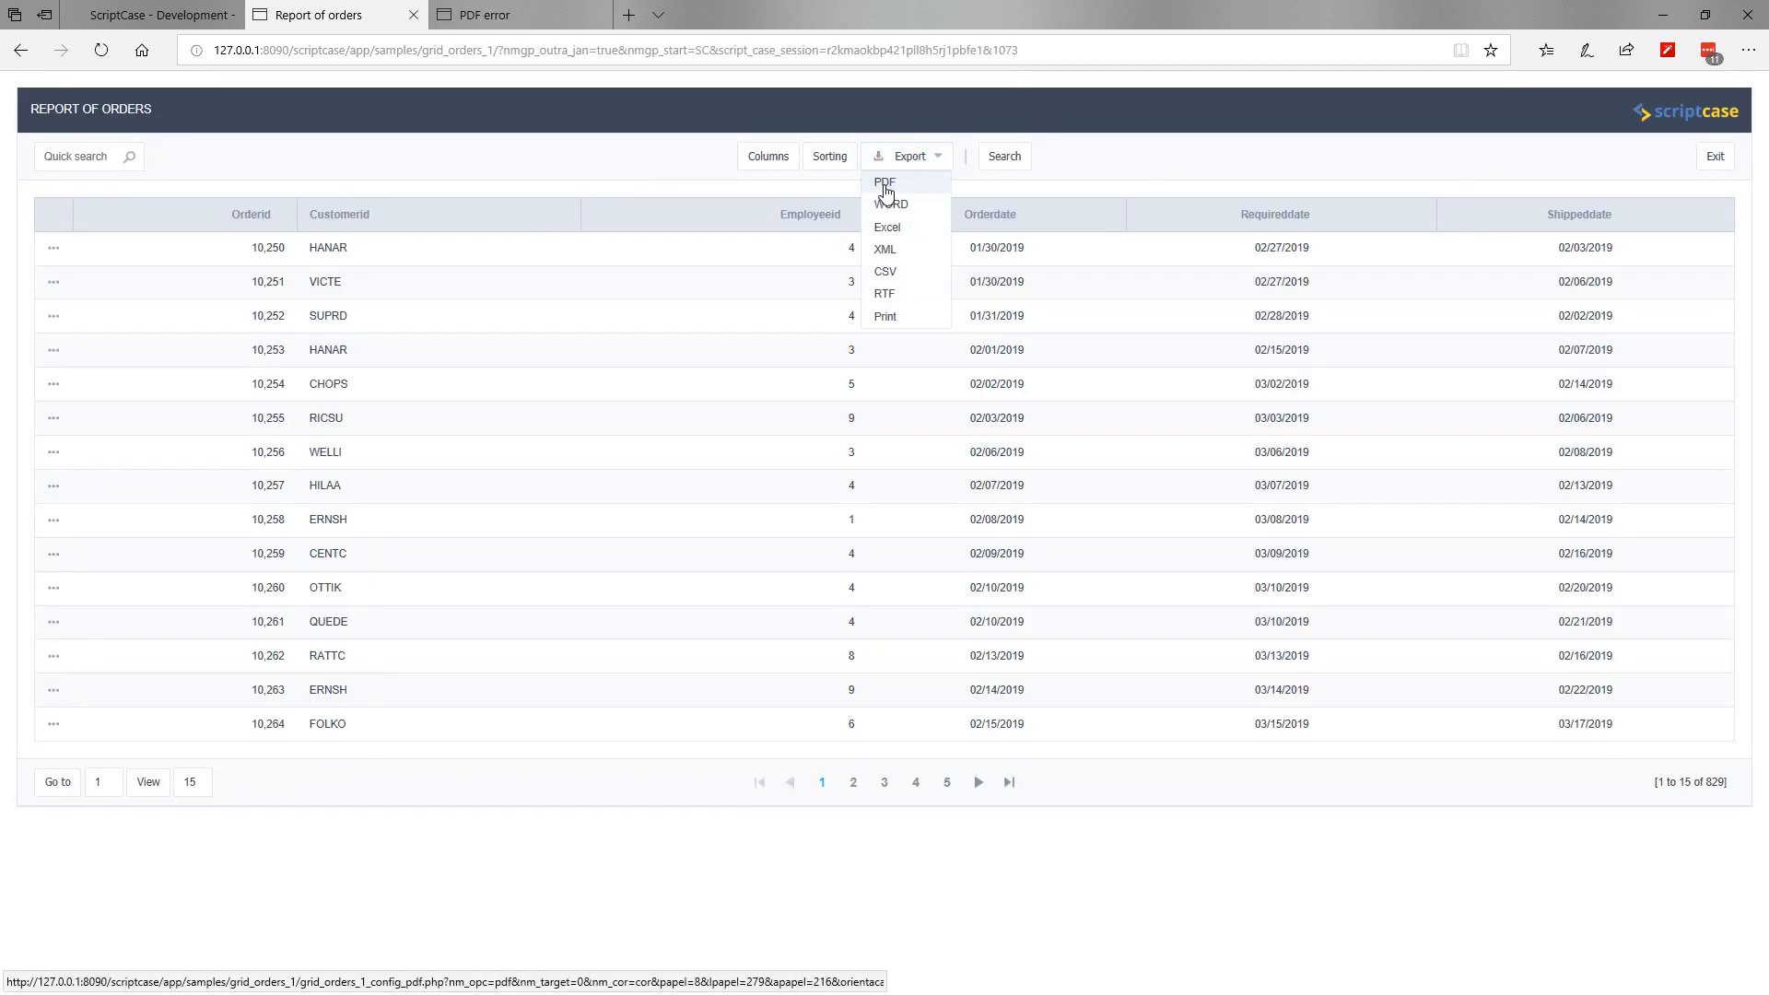
click(885, 185)
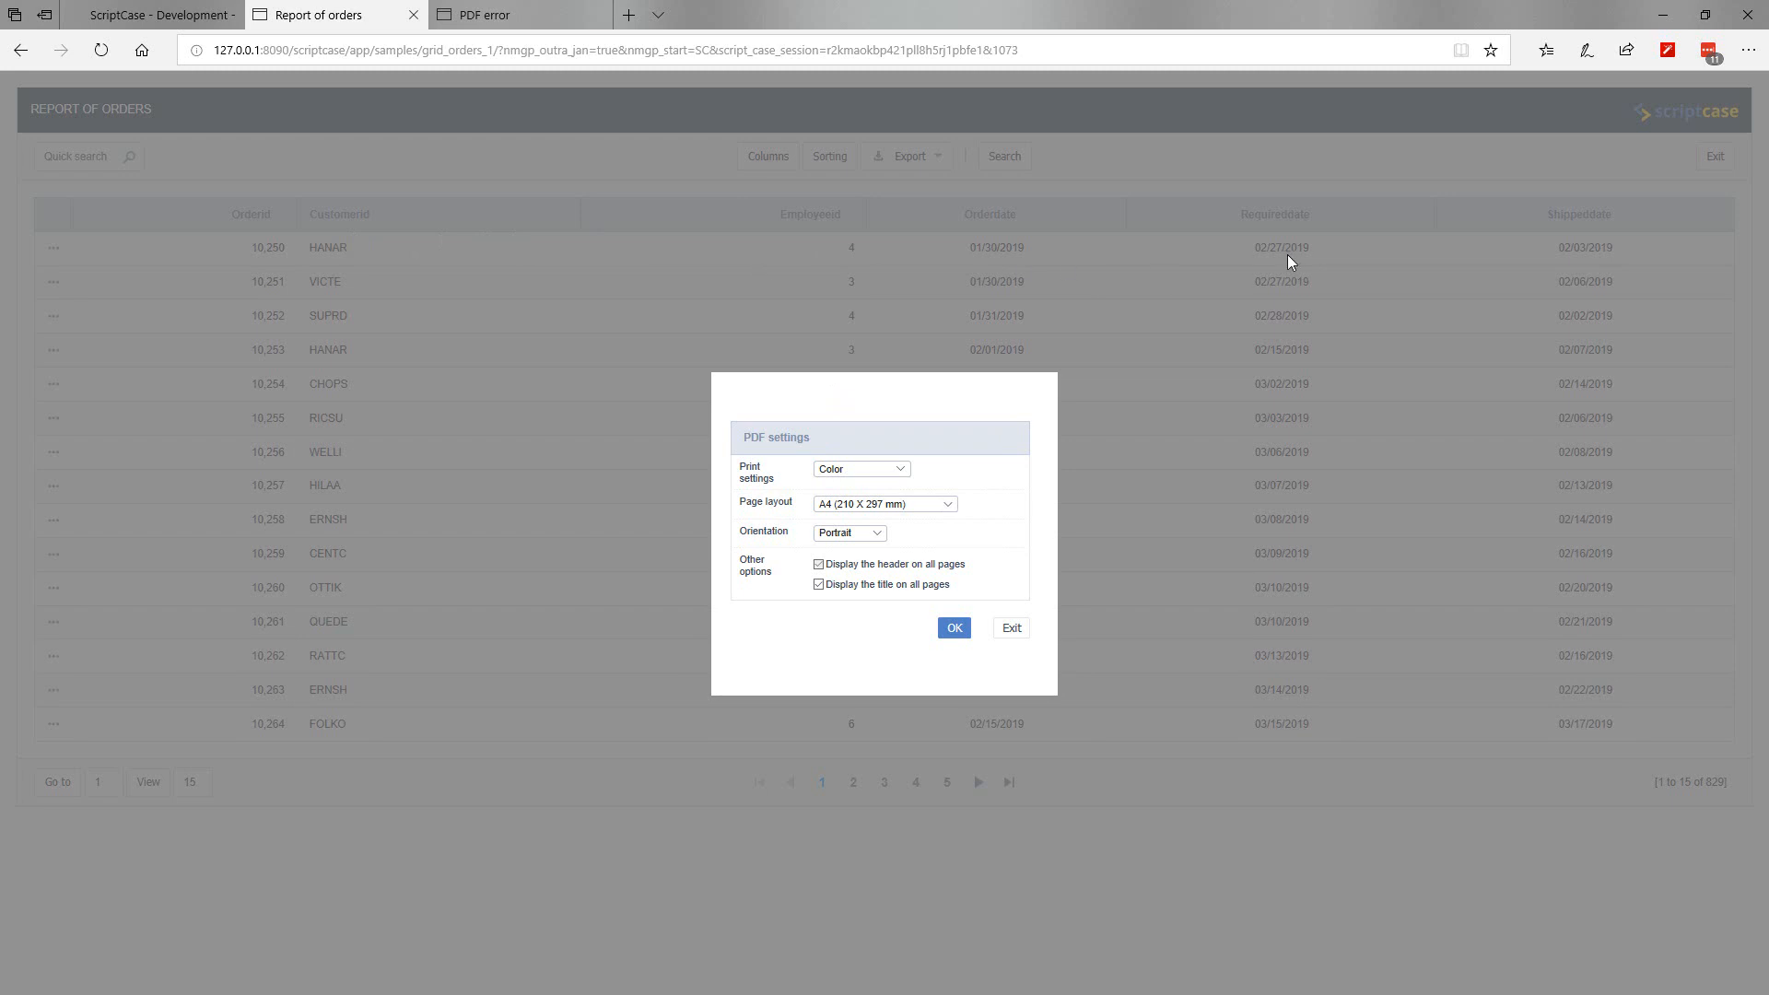
Step: Turn Select columns back on in the grid's PDF export settings
click(148, 15)
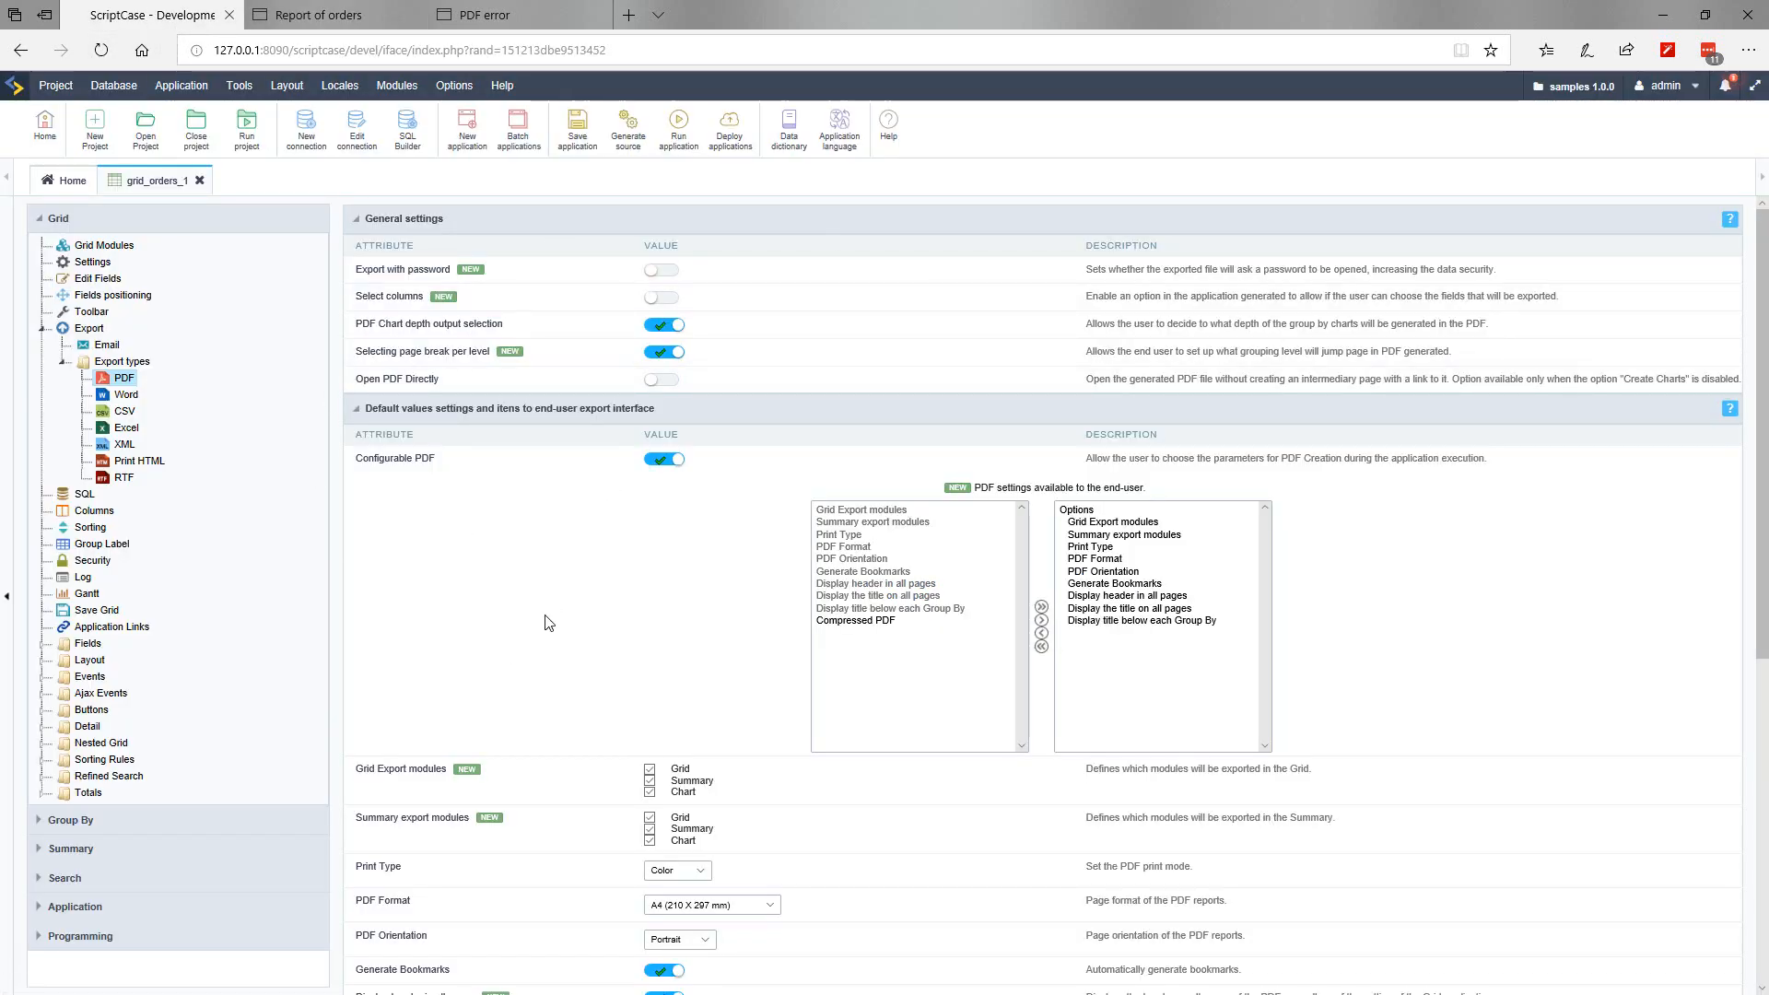
click(668, 306)
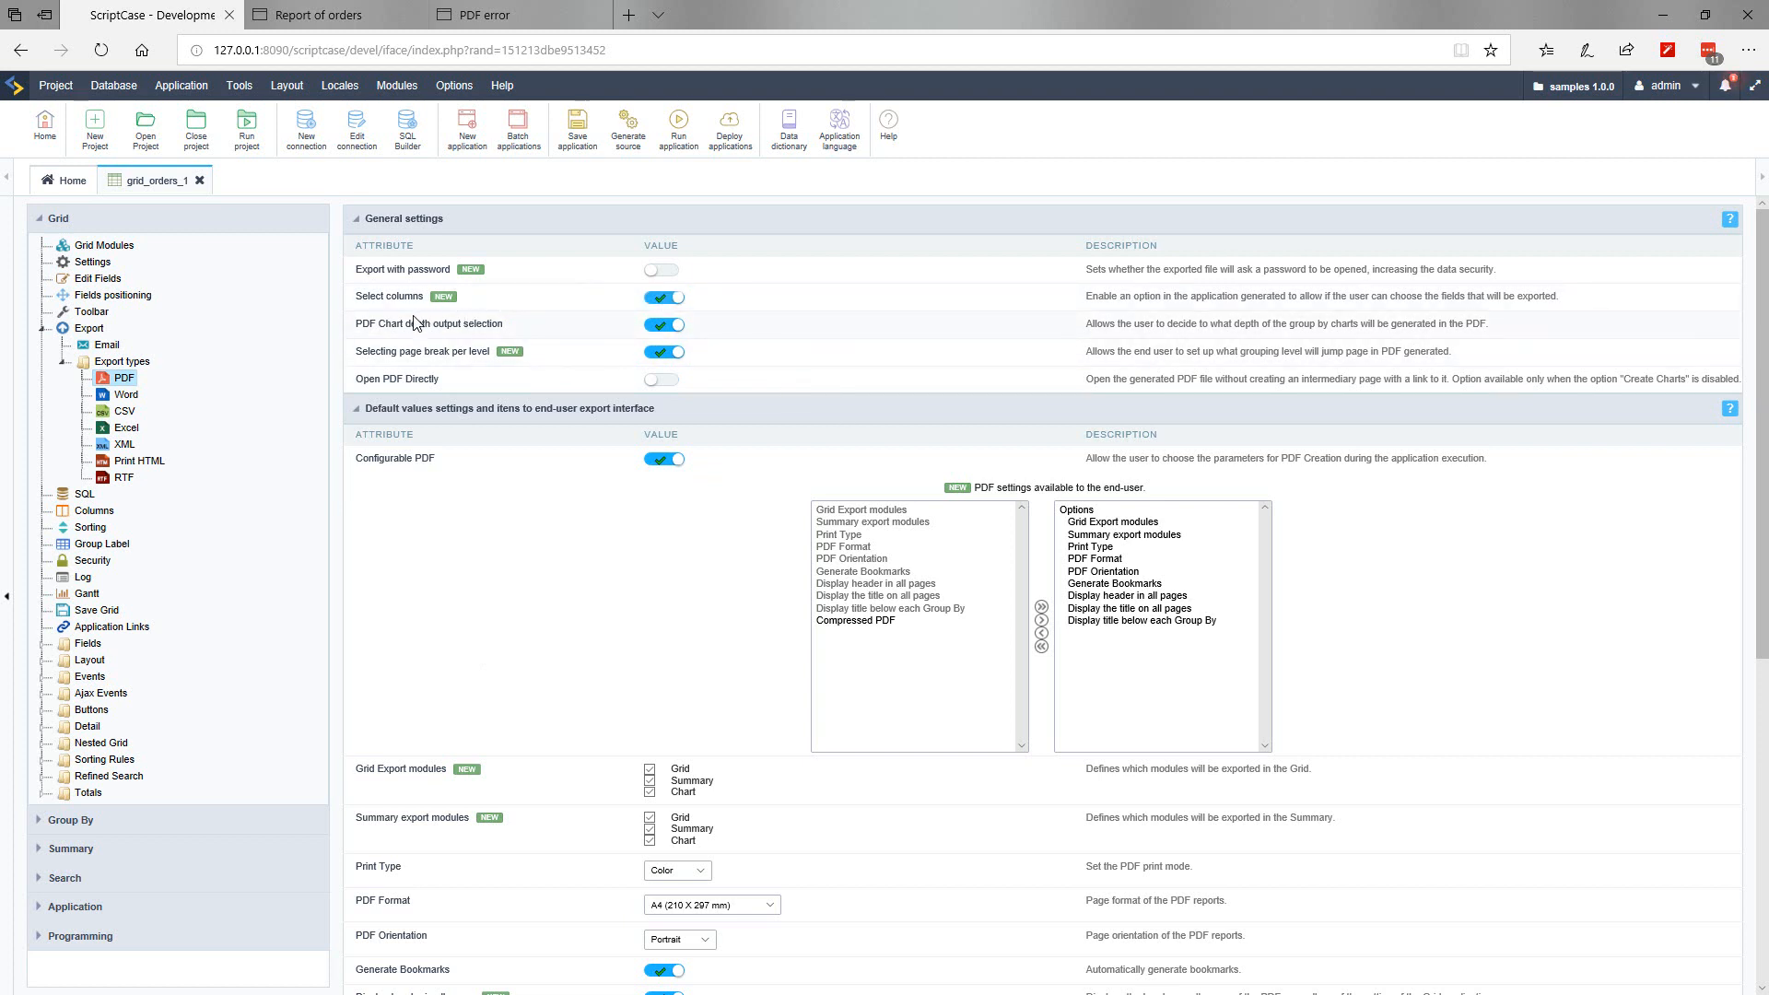
Step: Examine the PDF Chart depth output selection setting and its description of group-by chart depth
drag(427, 329, 584, 336)
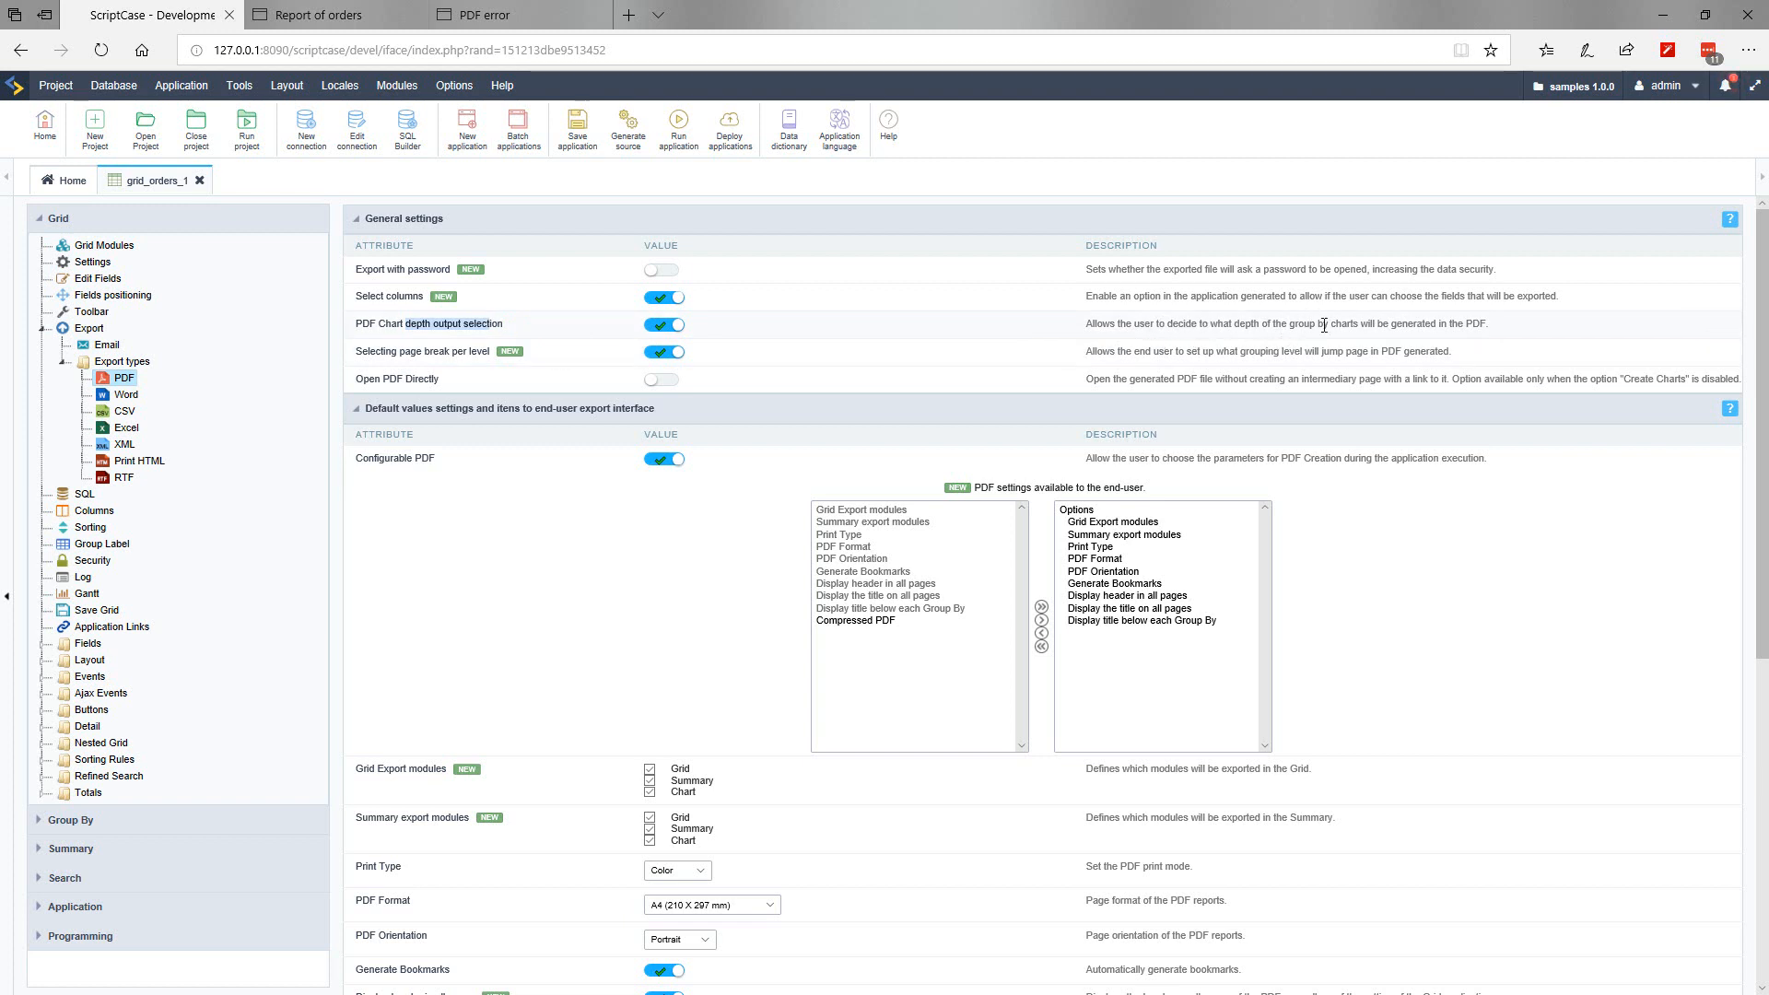
drag(1321, 324, 1465, 327)
click(1498, 335)
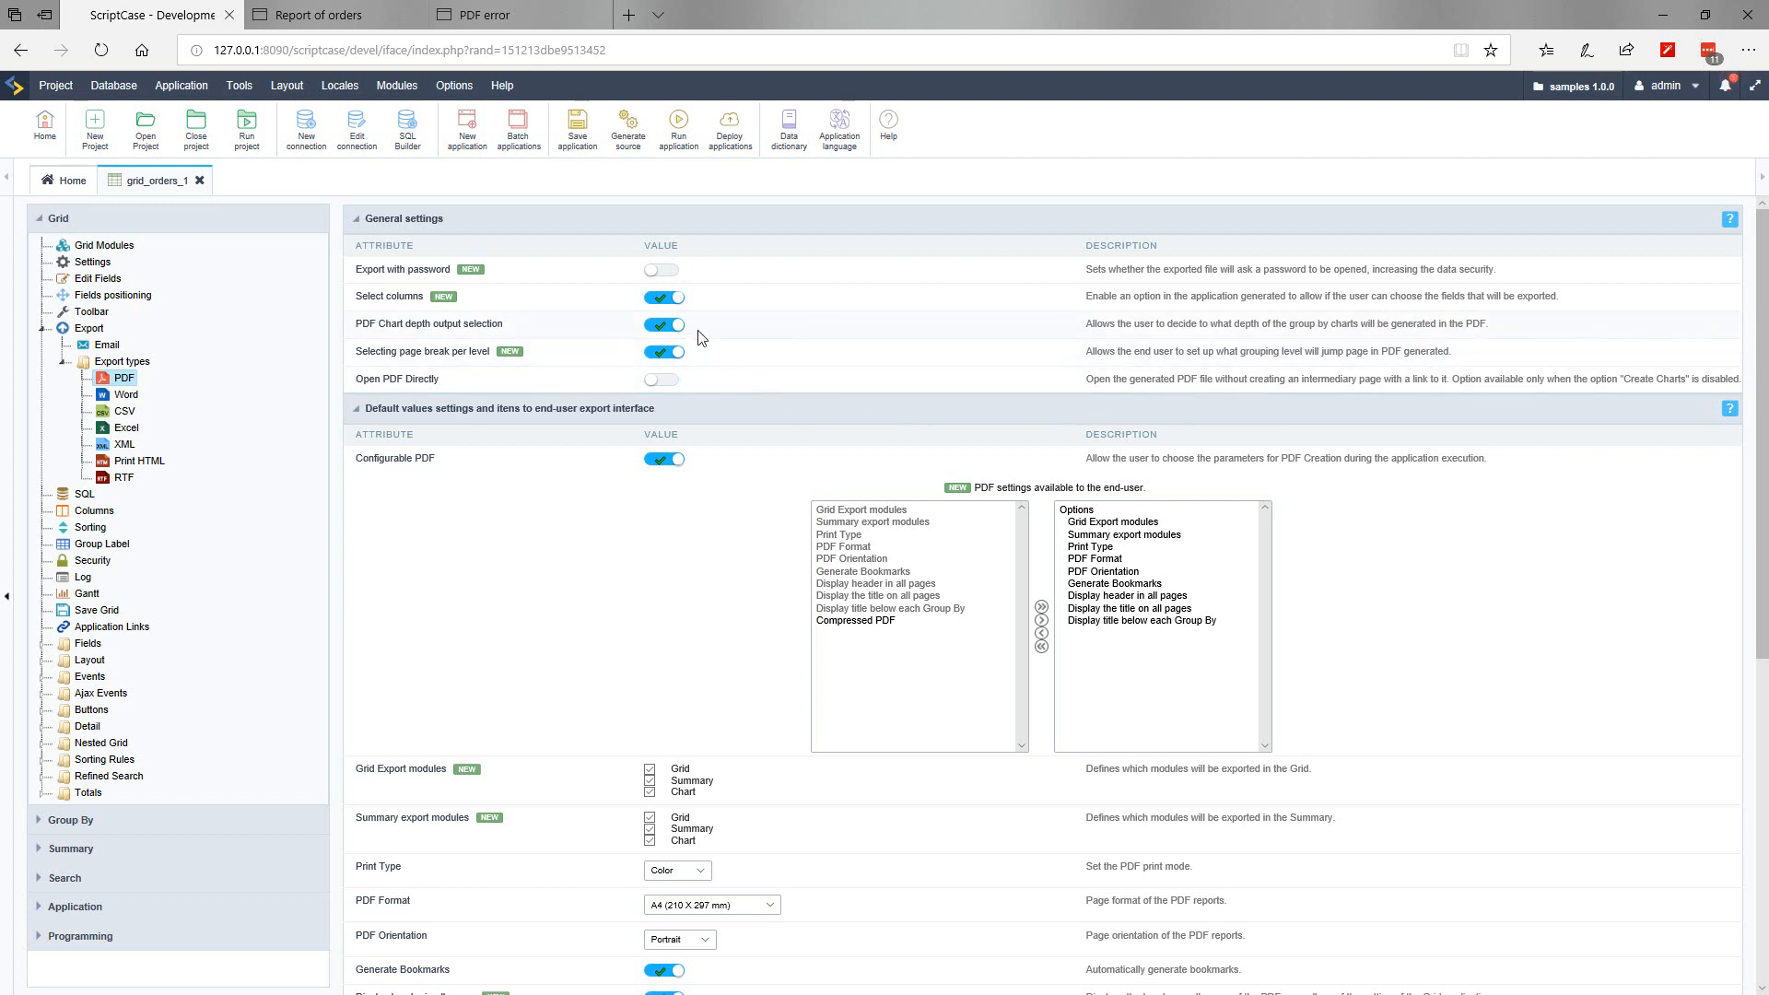
drag(518, 328, 361, 330)
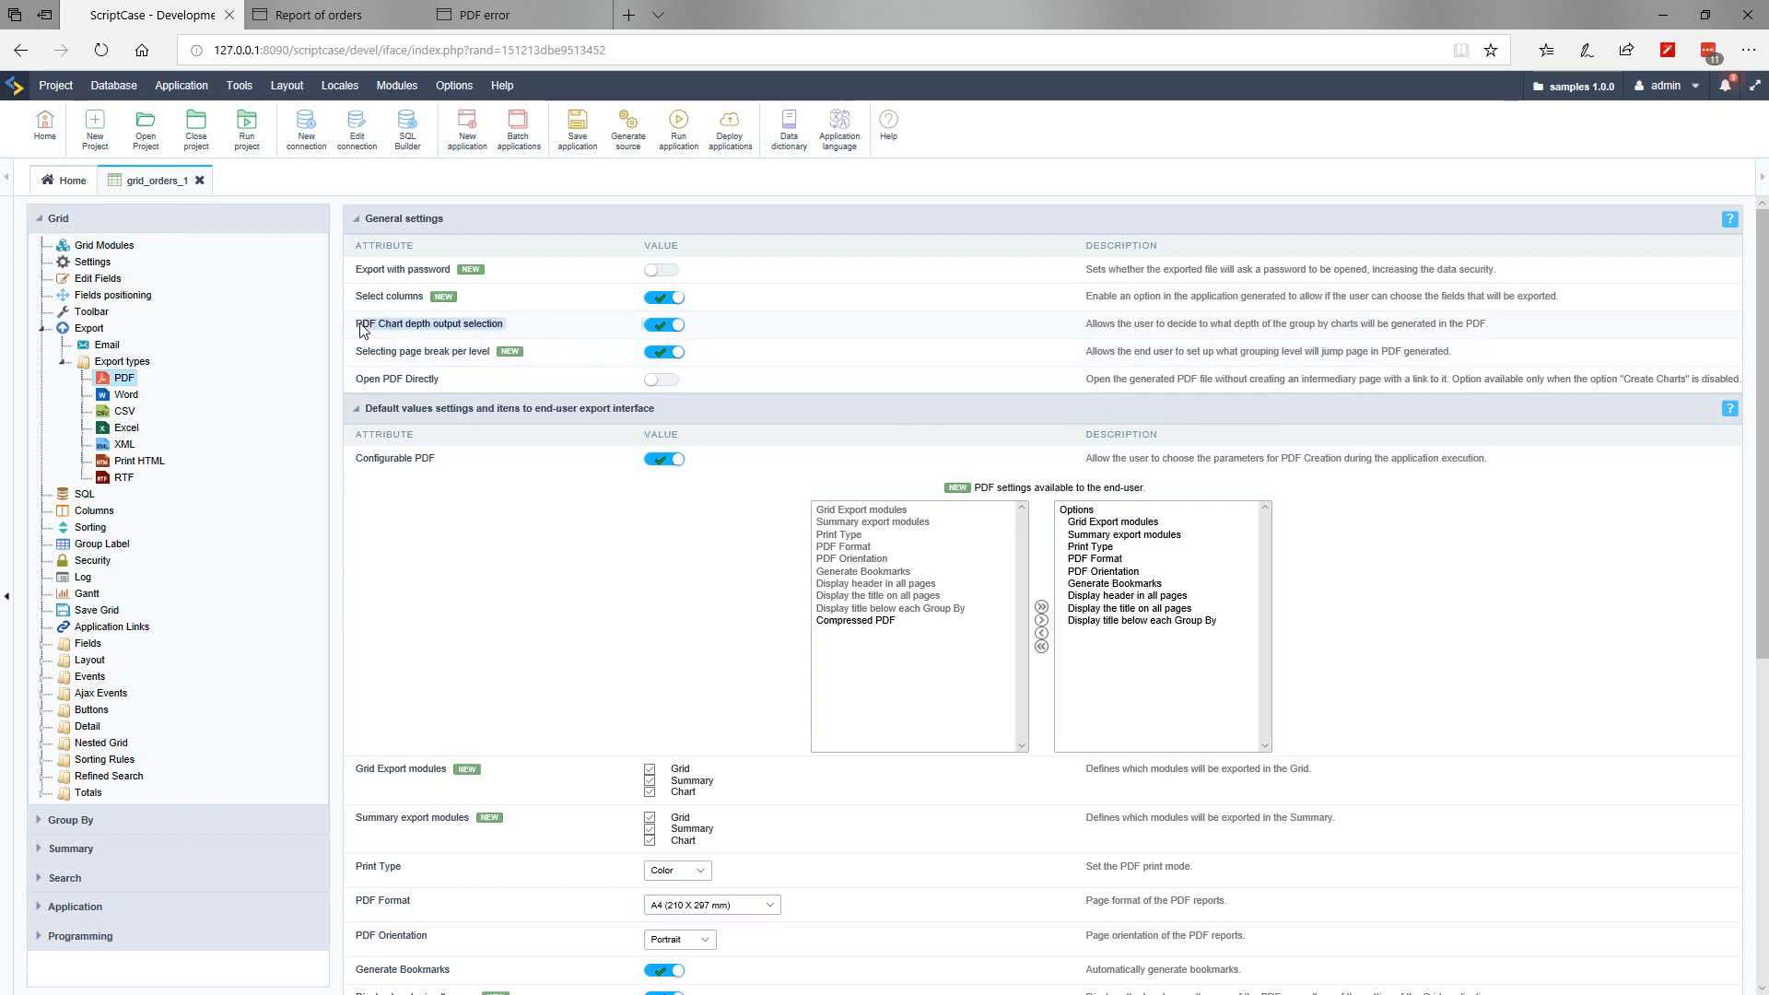
Step: Examine the Selecting page break per level setting and its description of page breaks by grouping level
click(453, 331)
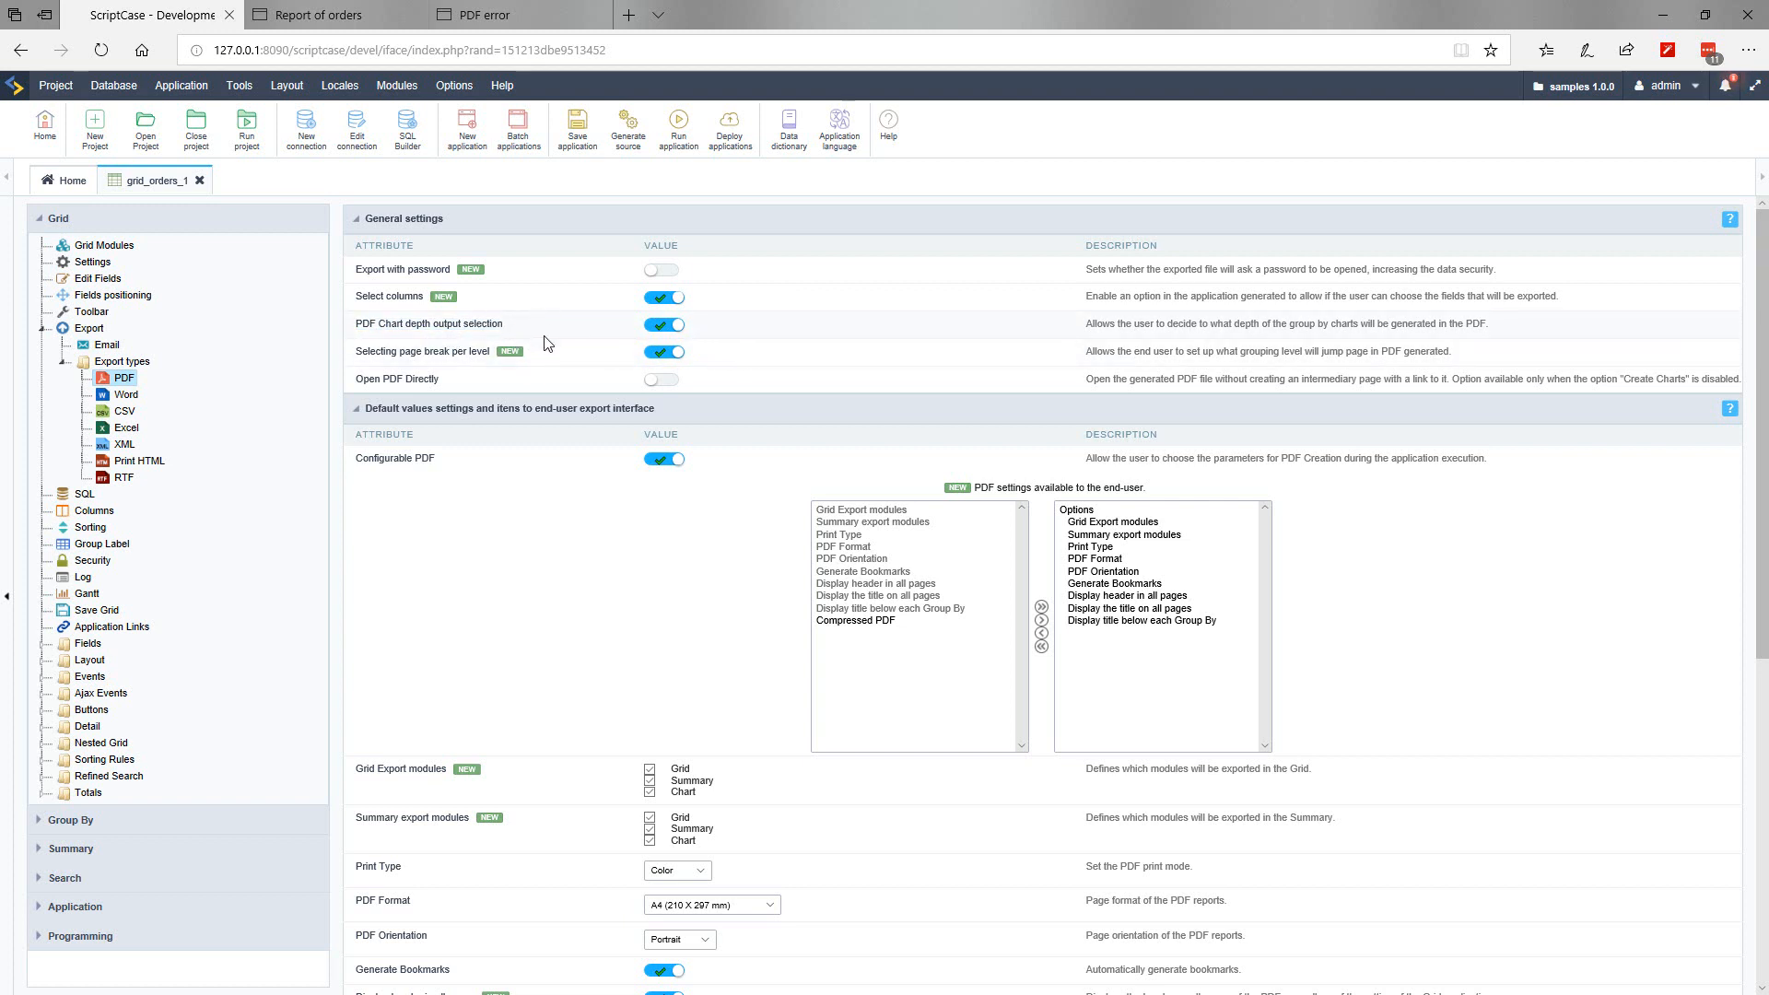
drag(379, 348, 469, 356)
click(373, 367)
drag(358, 364, 470, 363)
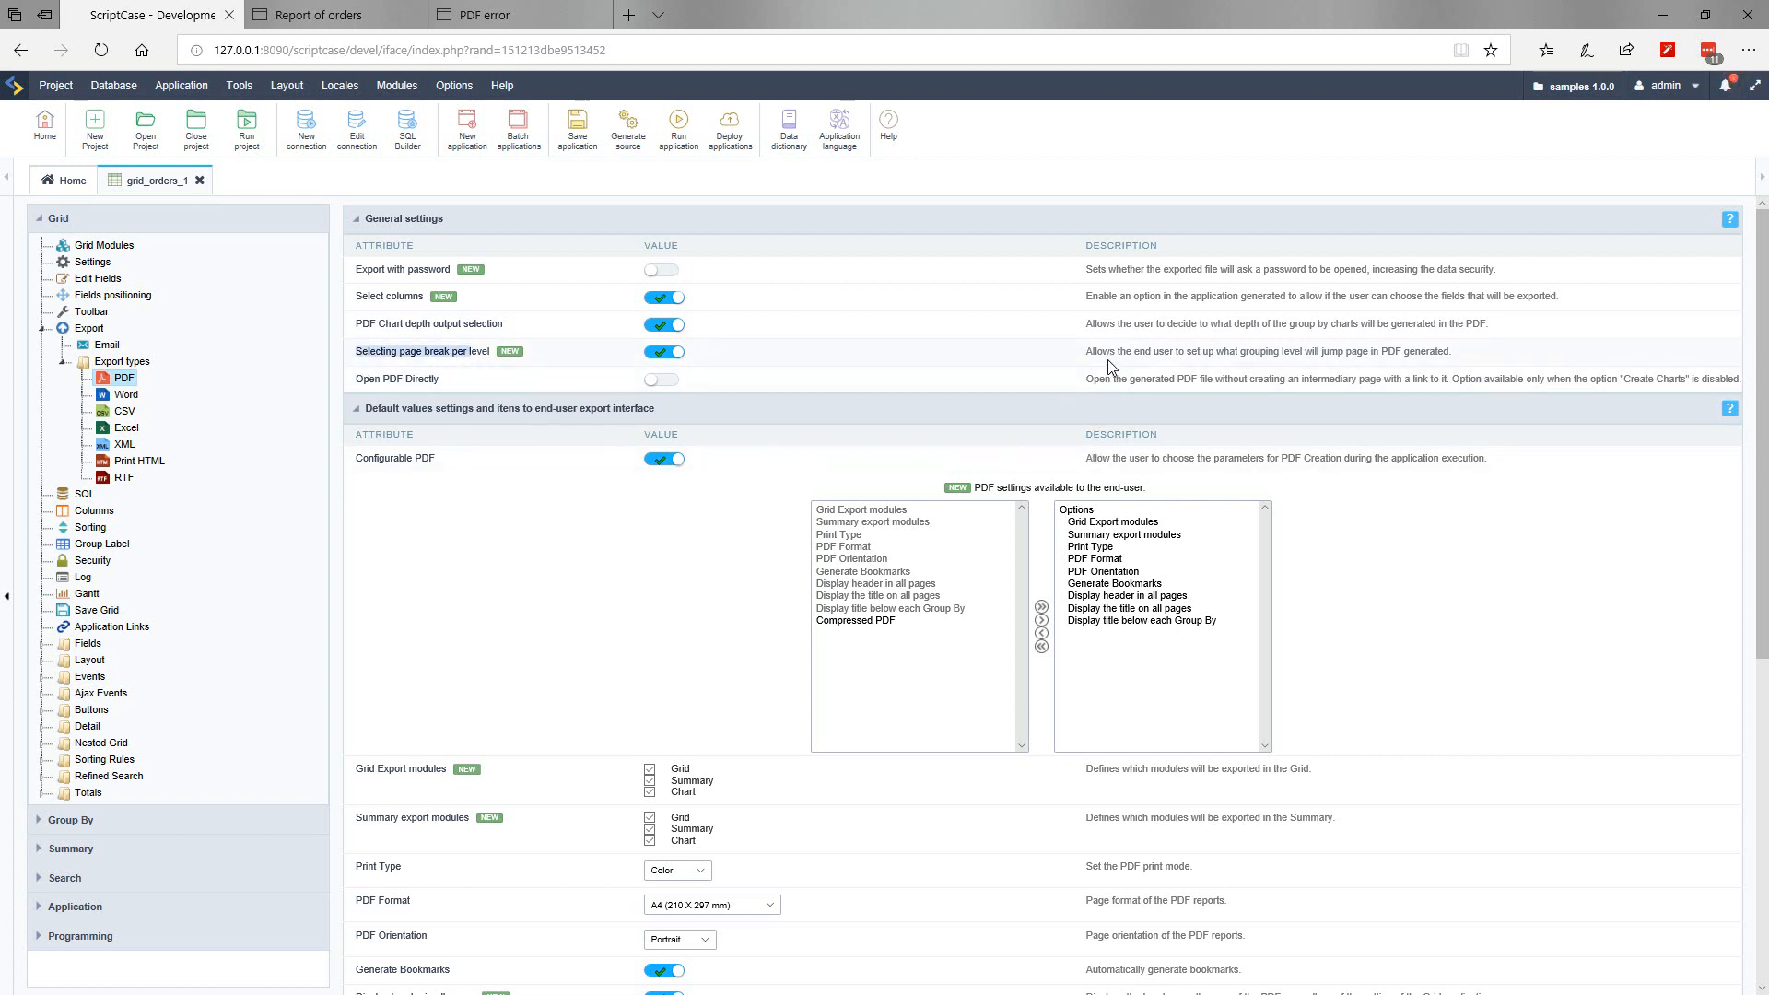
click(1132, 386)
drag(1455, 356, 1088, 361)
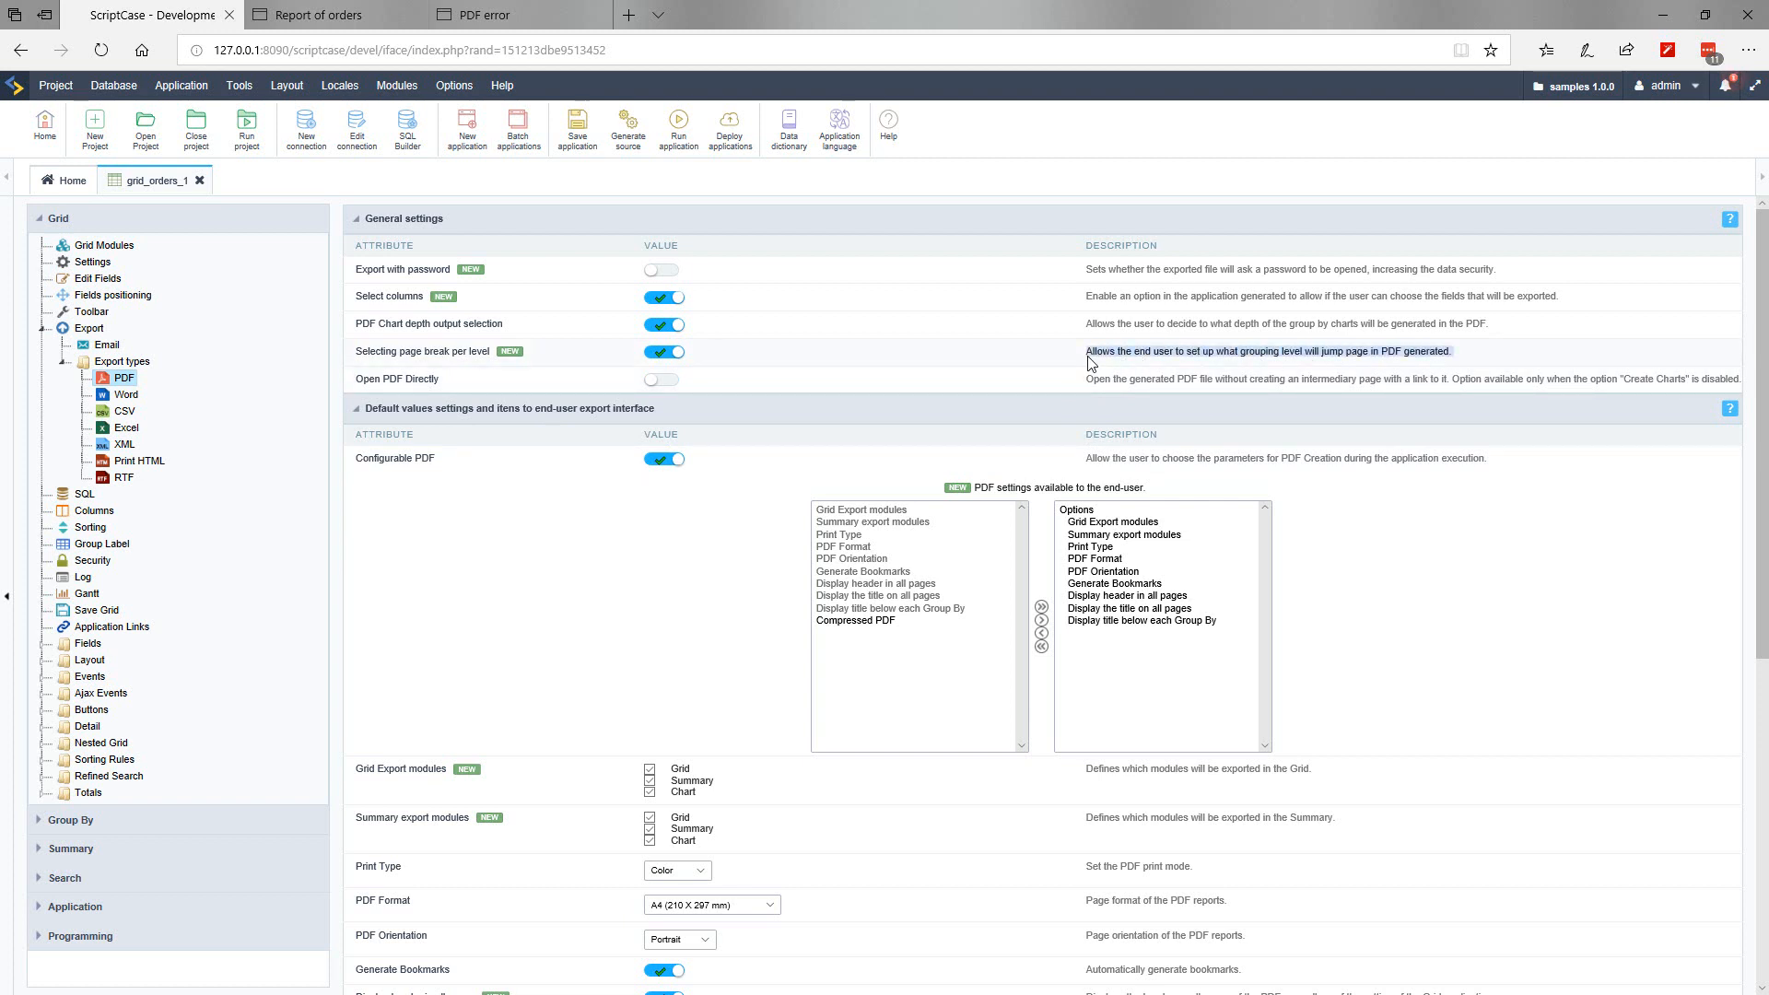
drag(551, 362, 364, 360)
click(429, 373)
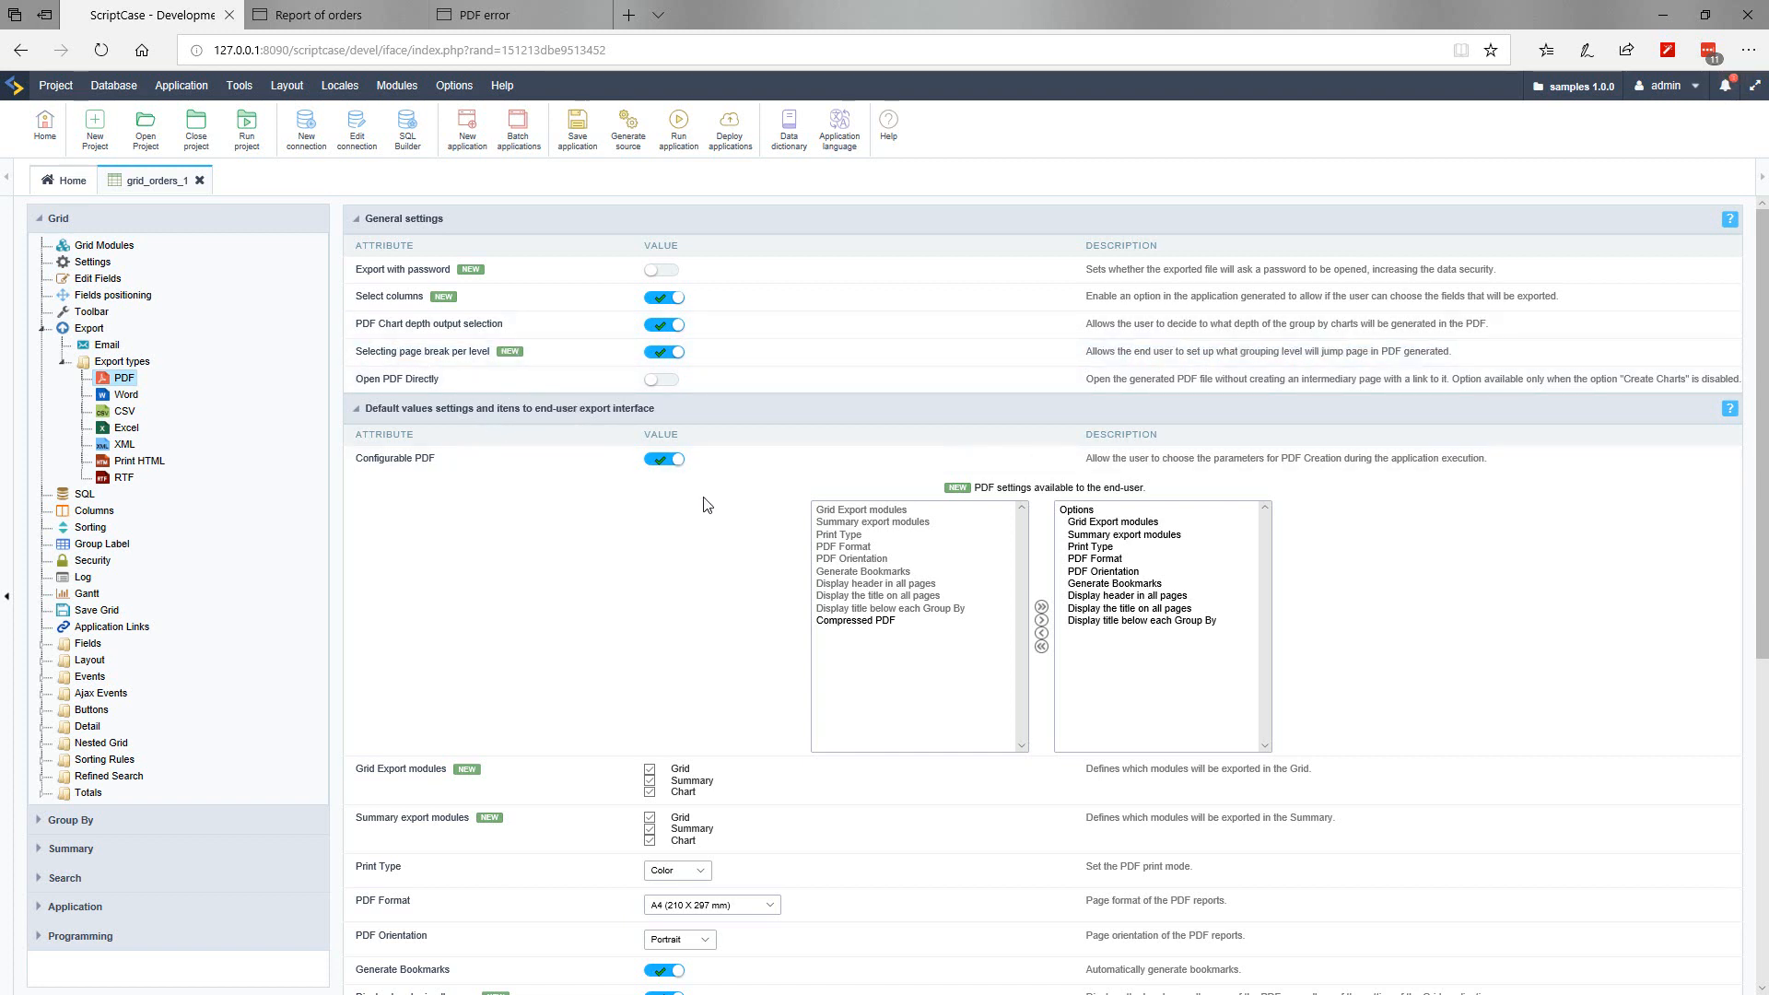
Step: Compare the list of PDF settings available to the end-user with the PDF settings dialog in the orders report
scroll(707, 505, down, 3)
scroll(711, 534, up, 2)
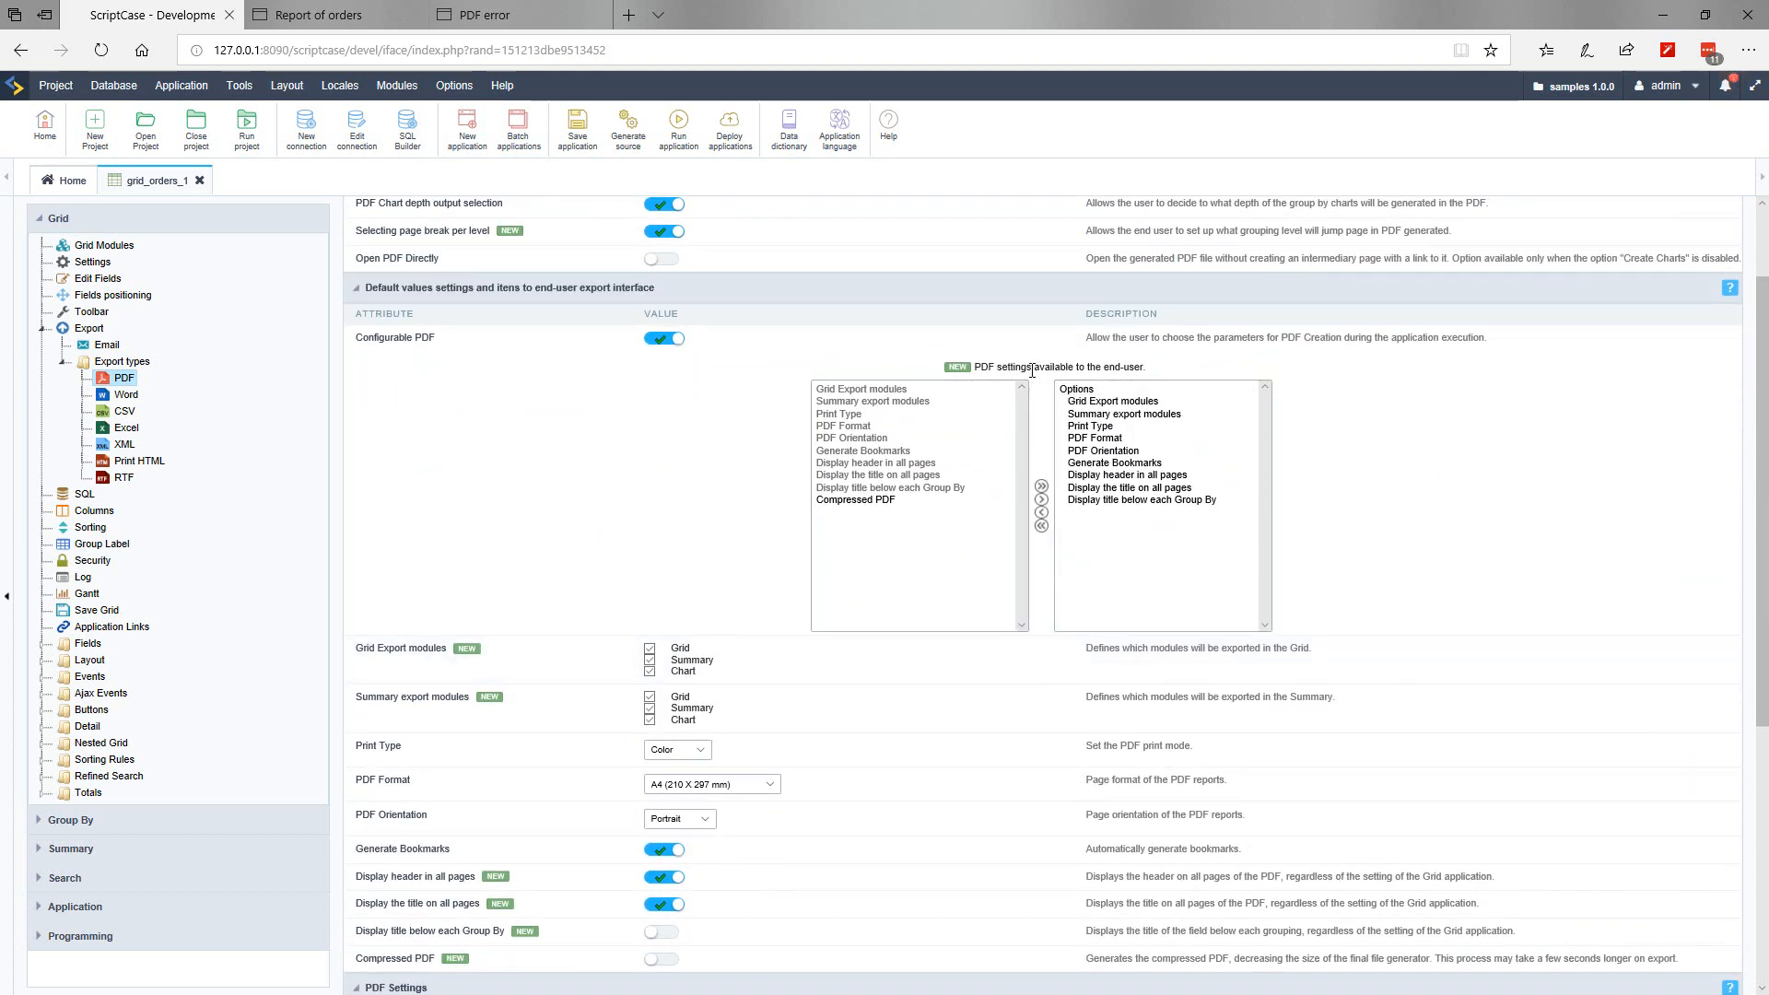
drag(1152, 371, 975, 370)
click(799, 456)
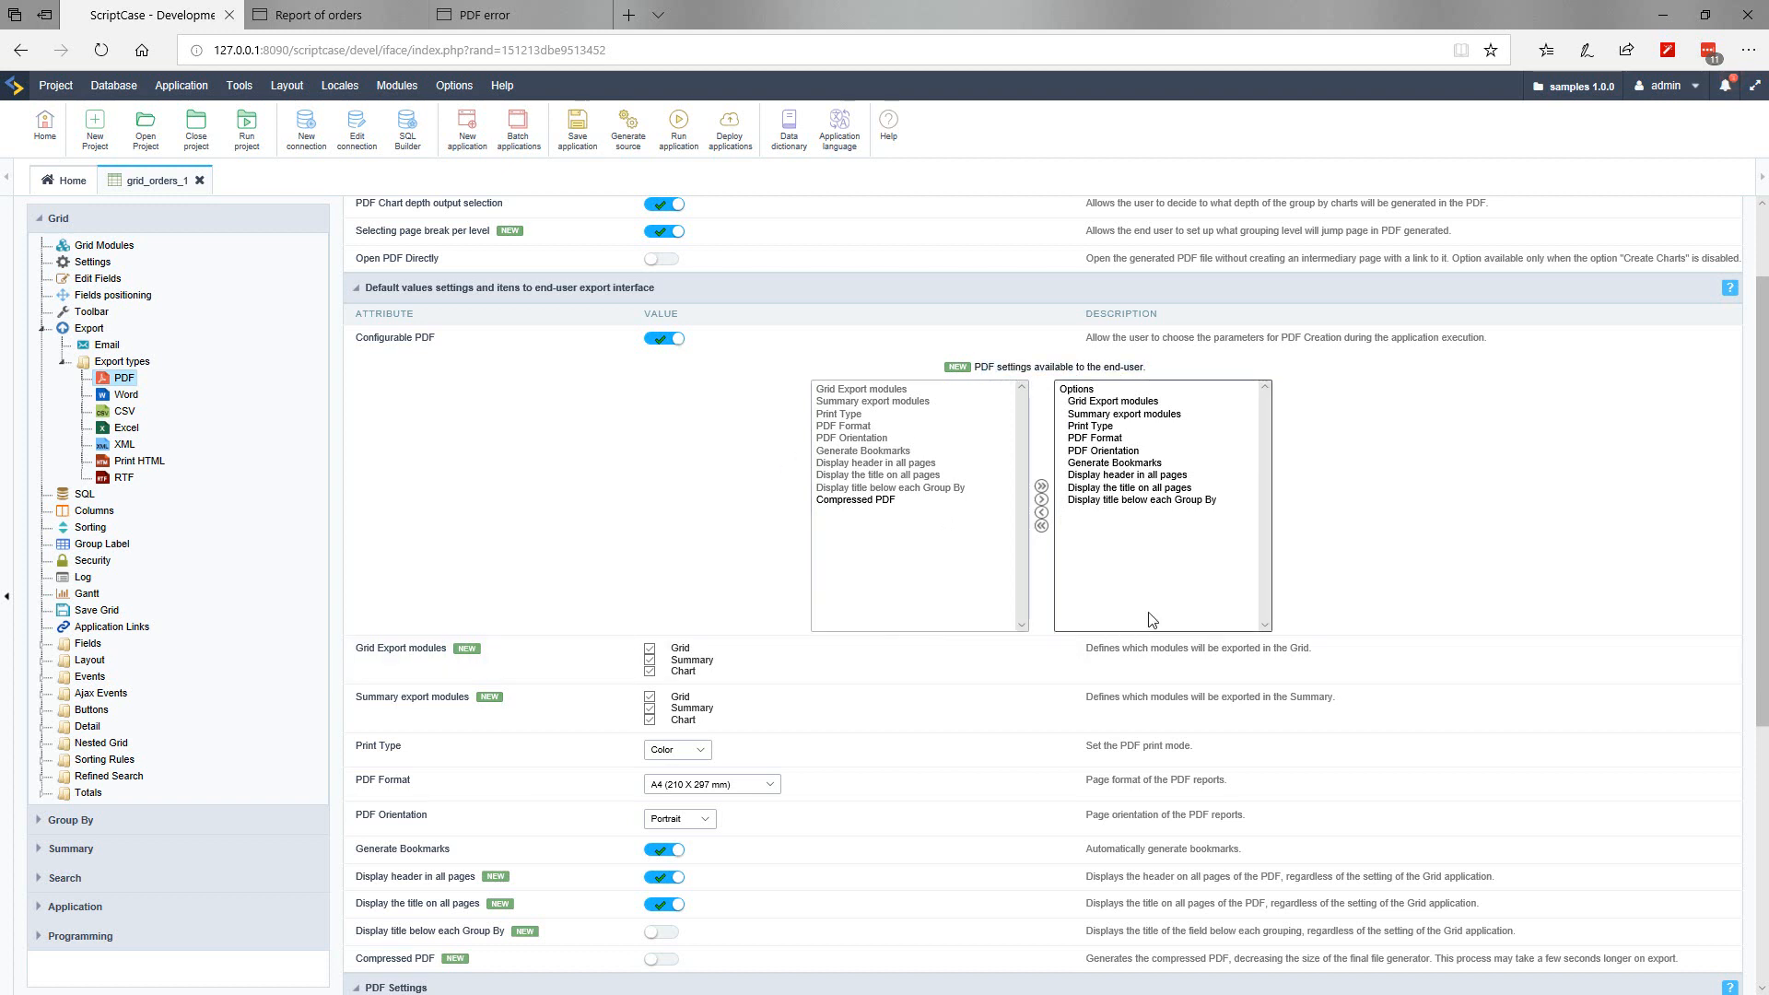
click(328, 15)
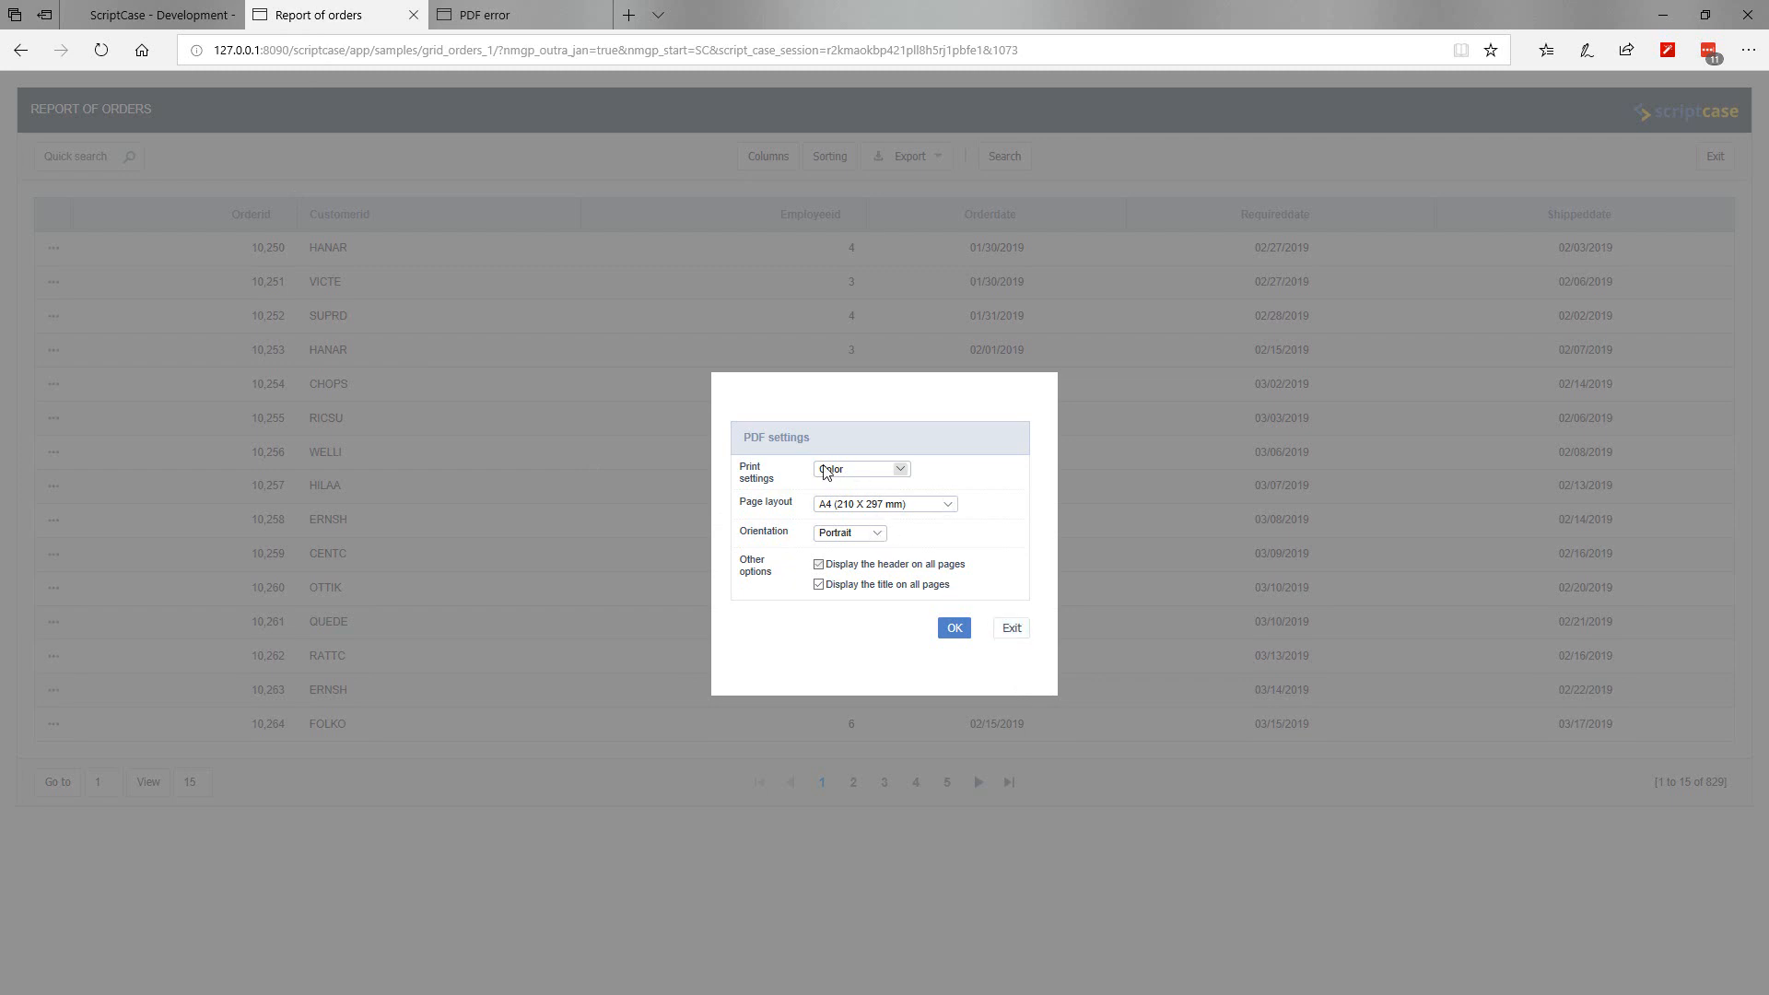
click(156, 15)
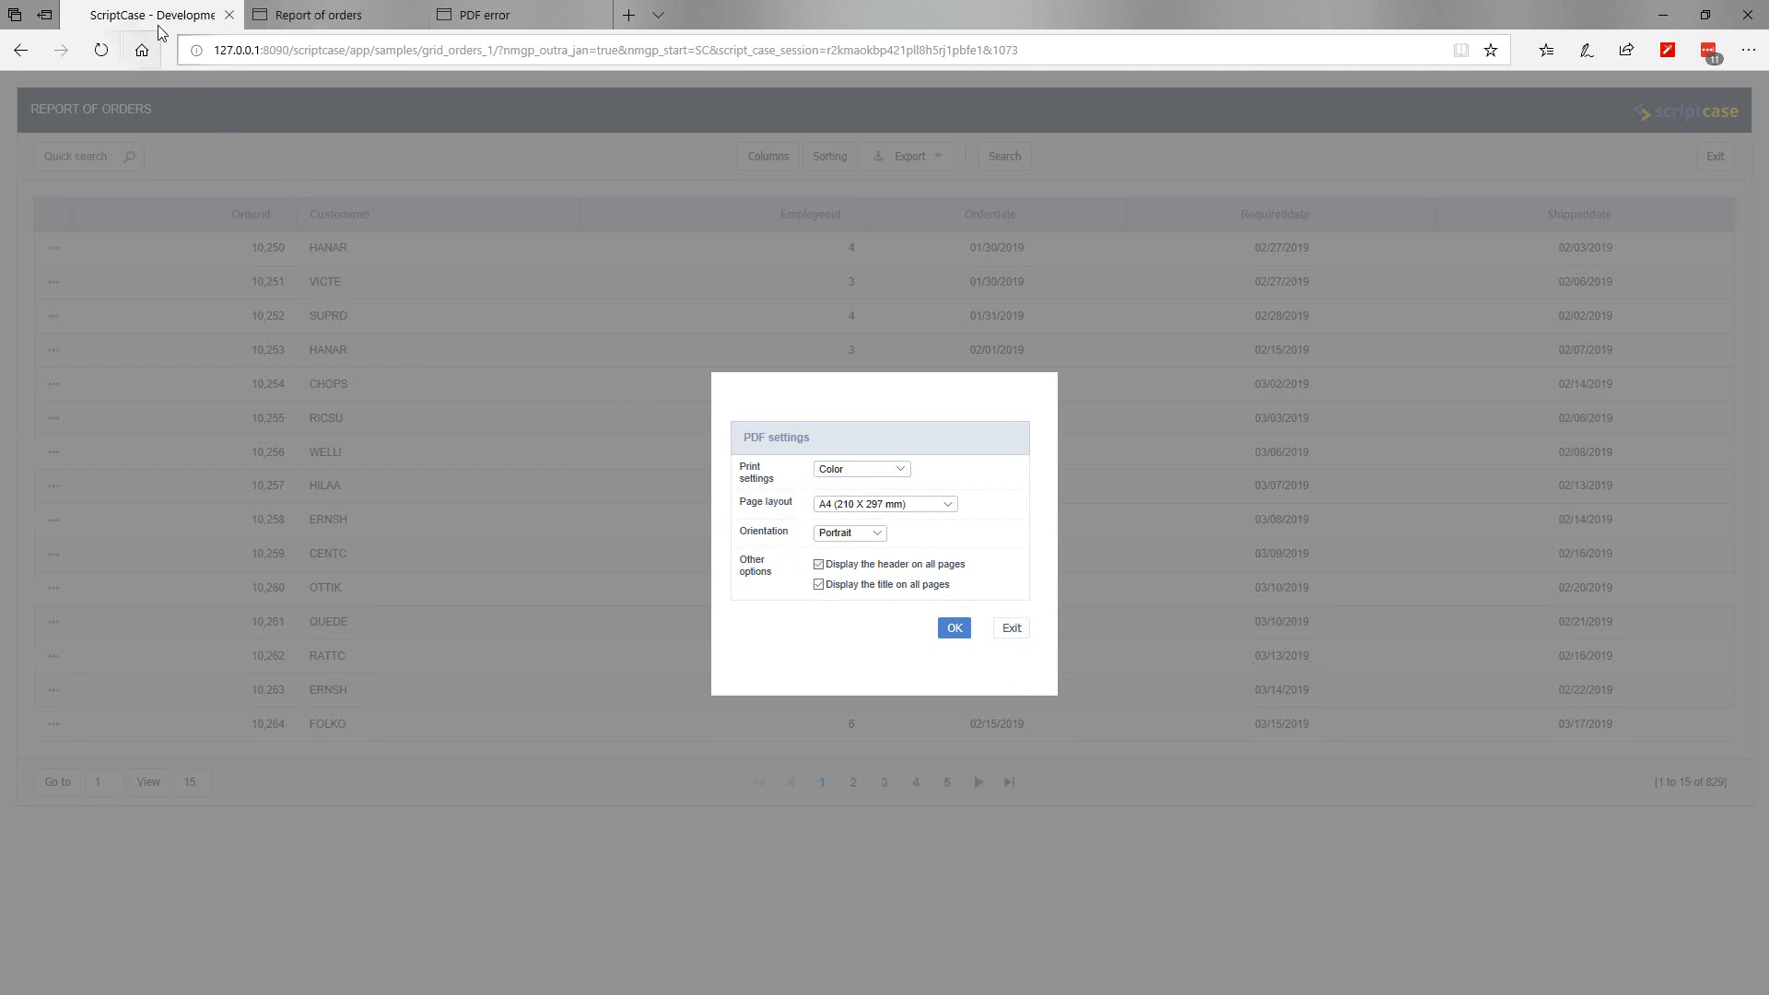
Step: Remove Display the title on all pages and Display title below each Group By from the PDF settings available to the end-user
click(1110, 451)
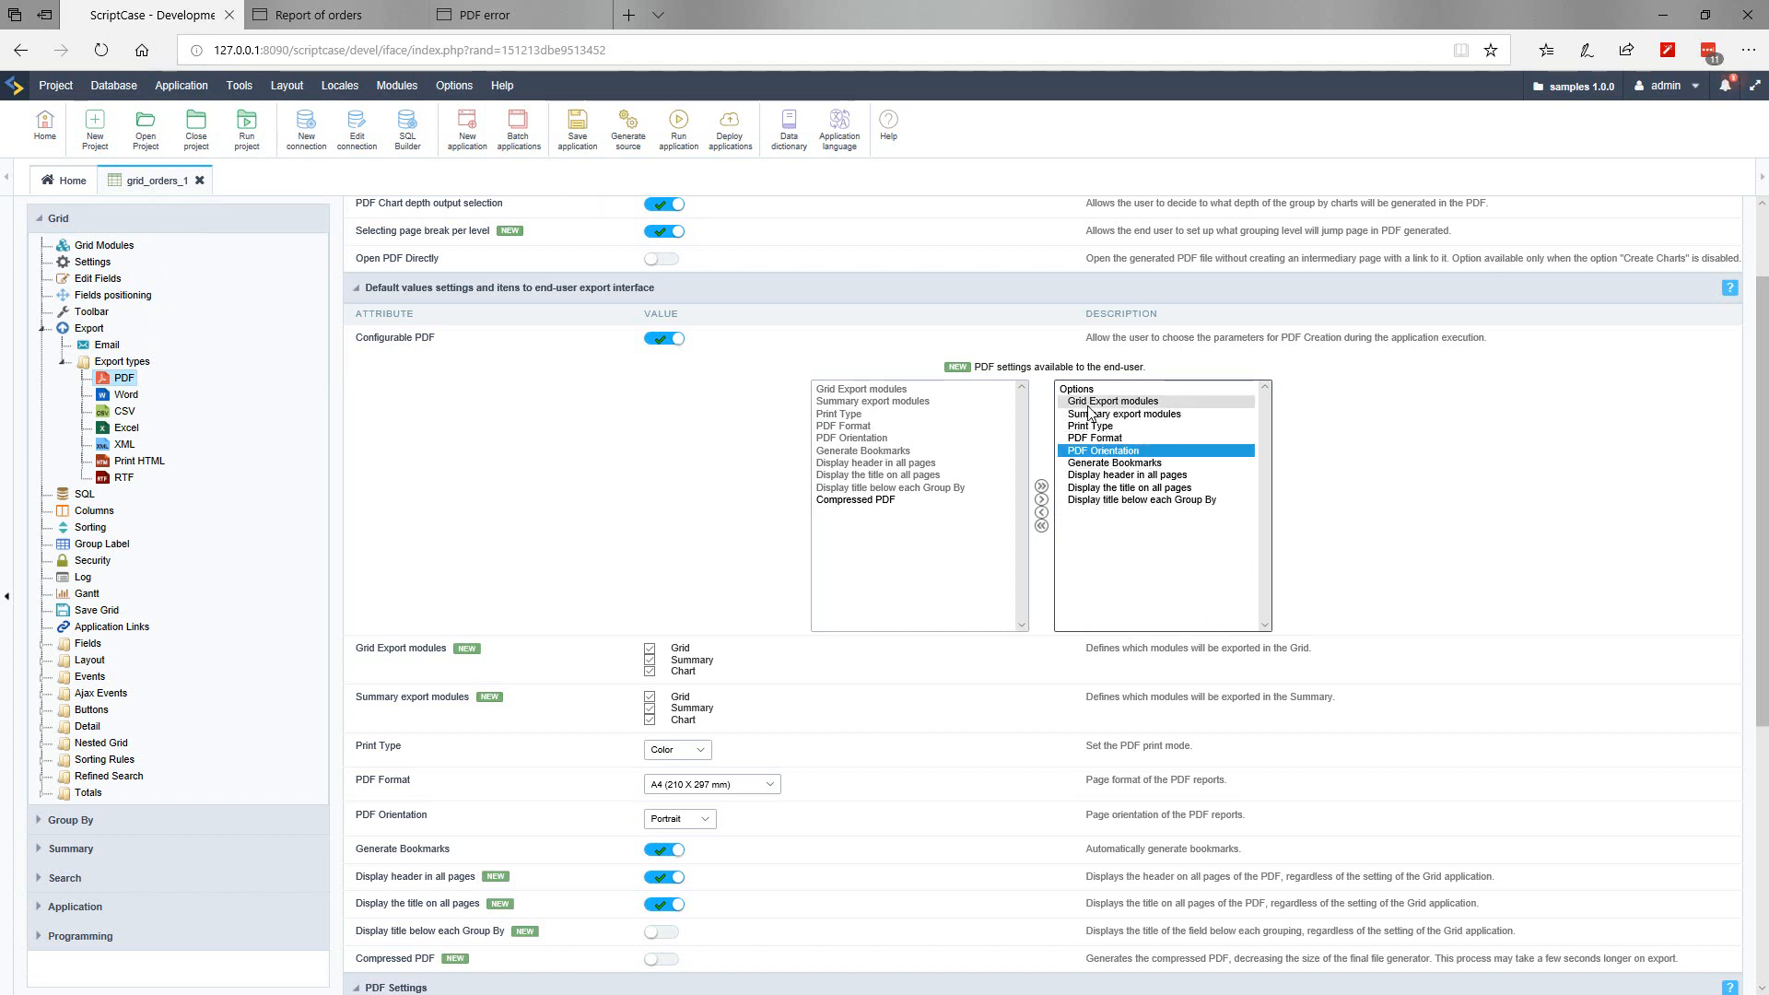
click(1133, 402)
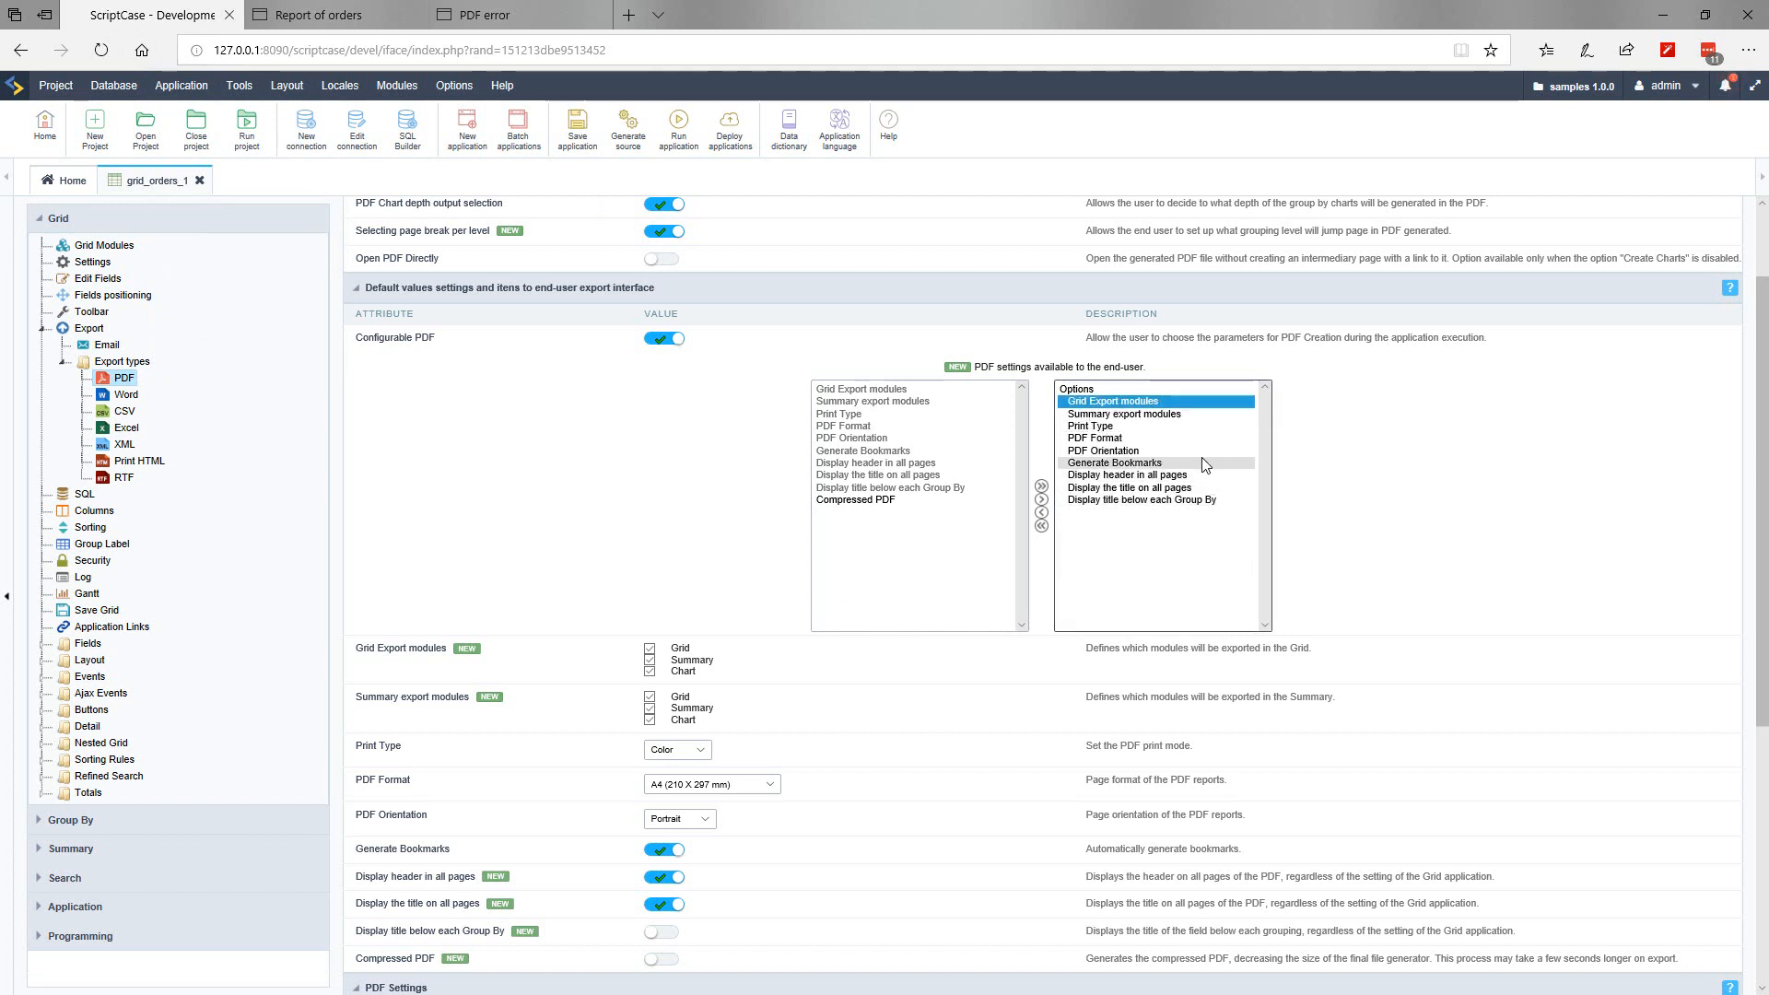
key(Down)
key(Down)
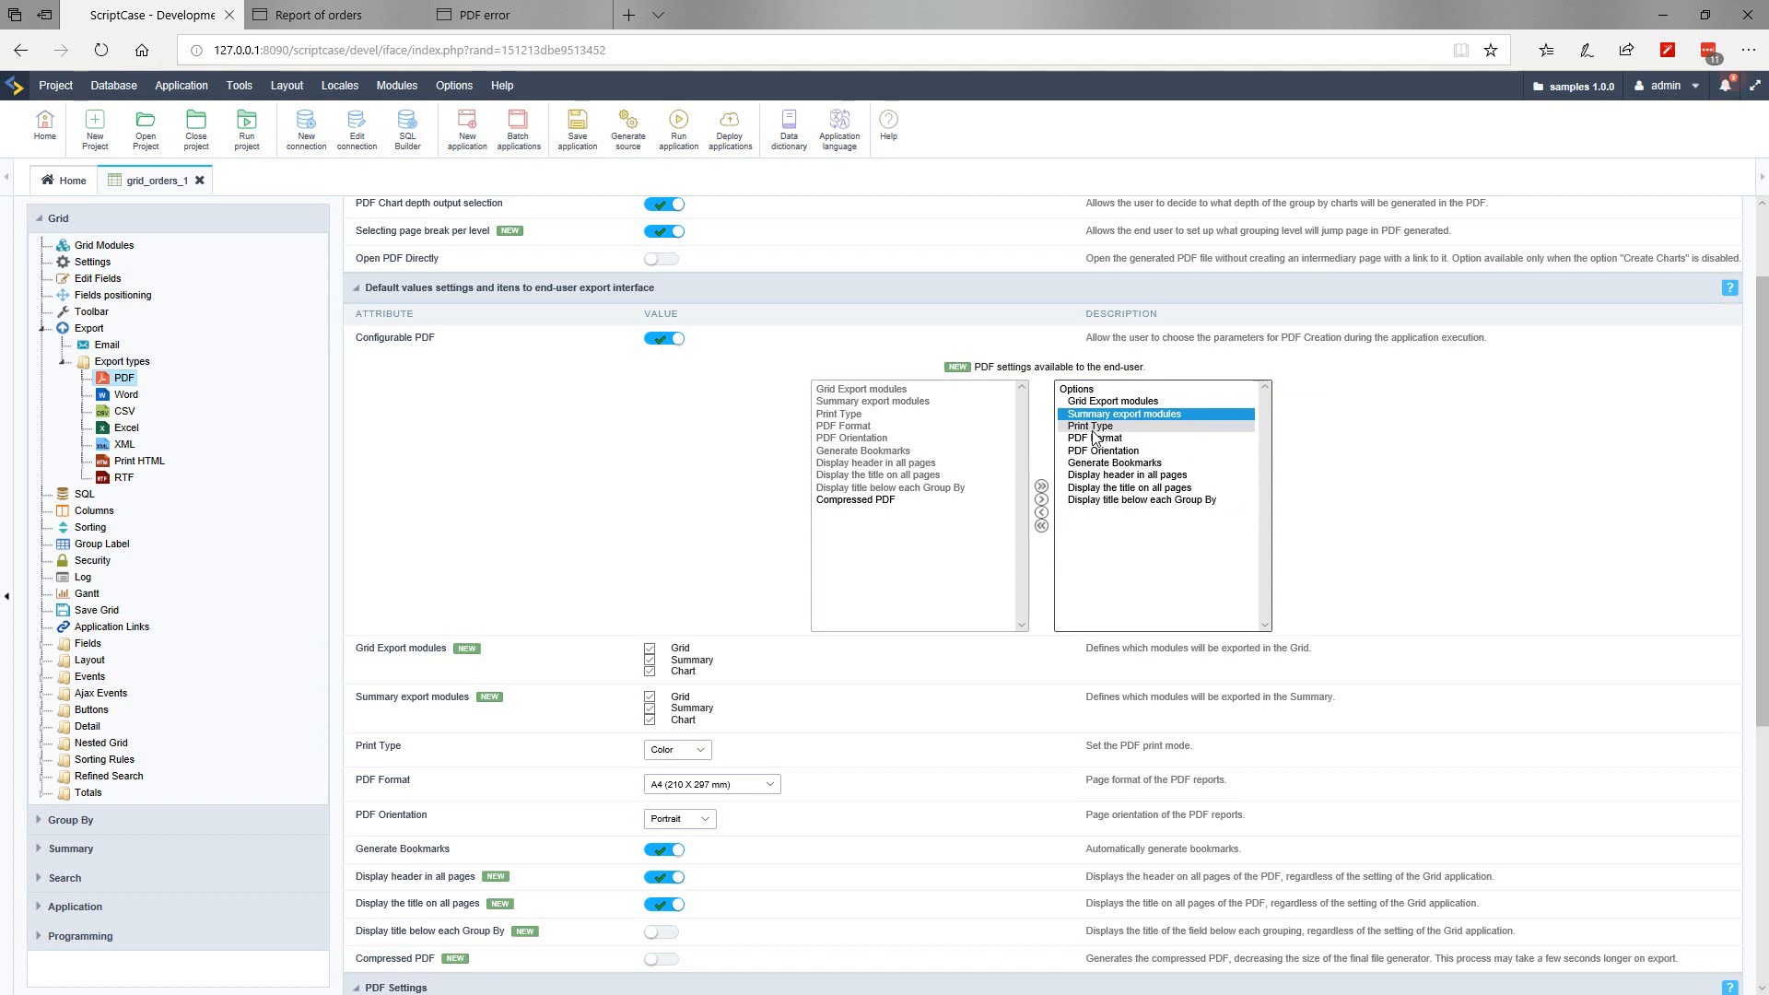
key(Down)
key(Down)
key(Down)
key(Down)
key(Down)
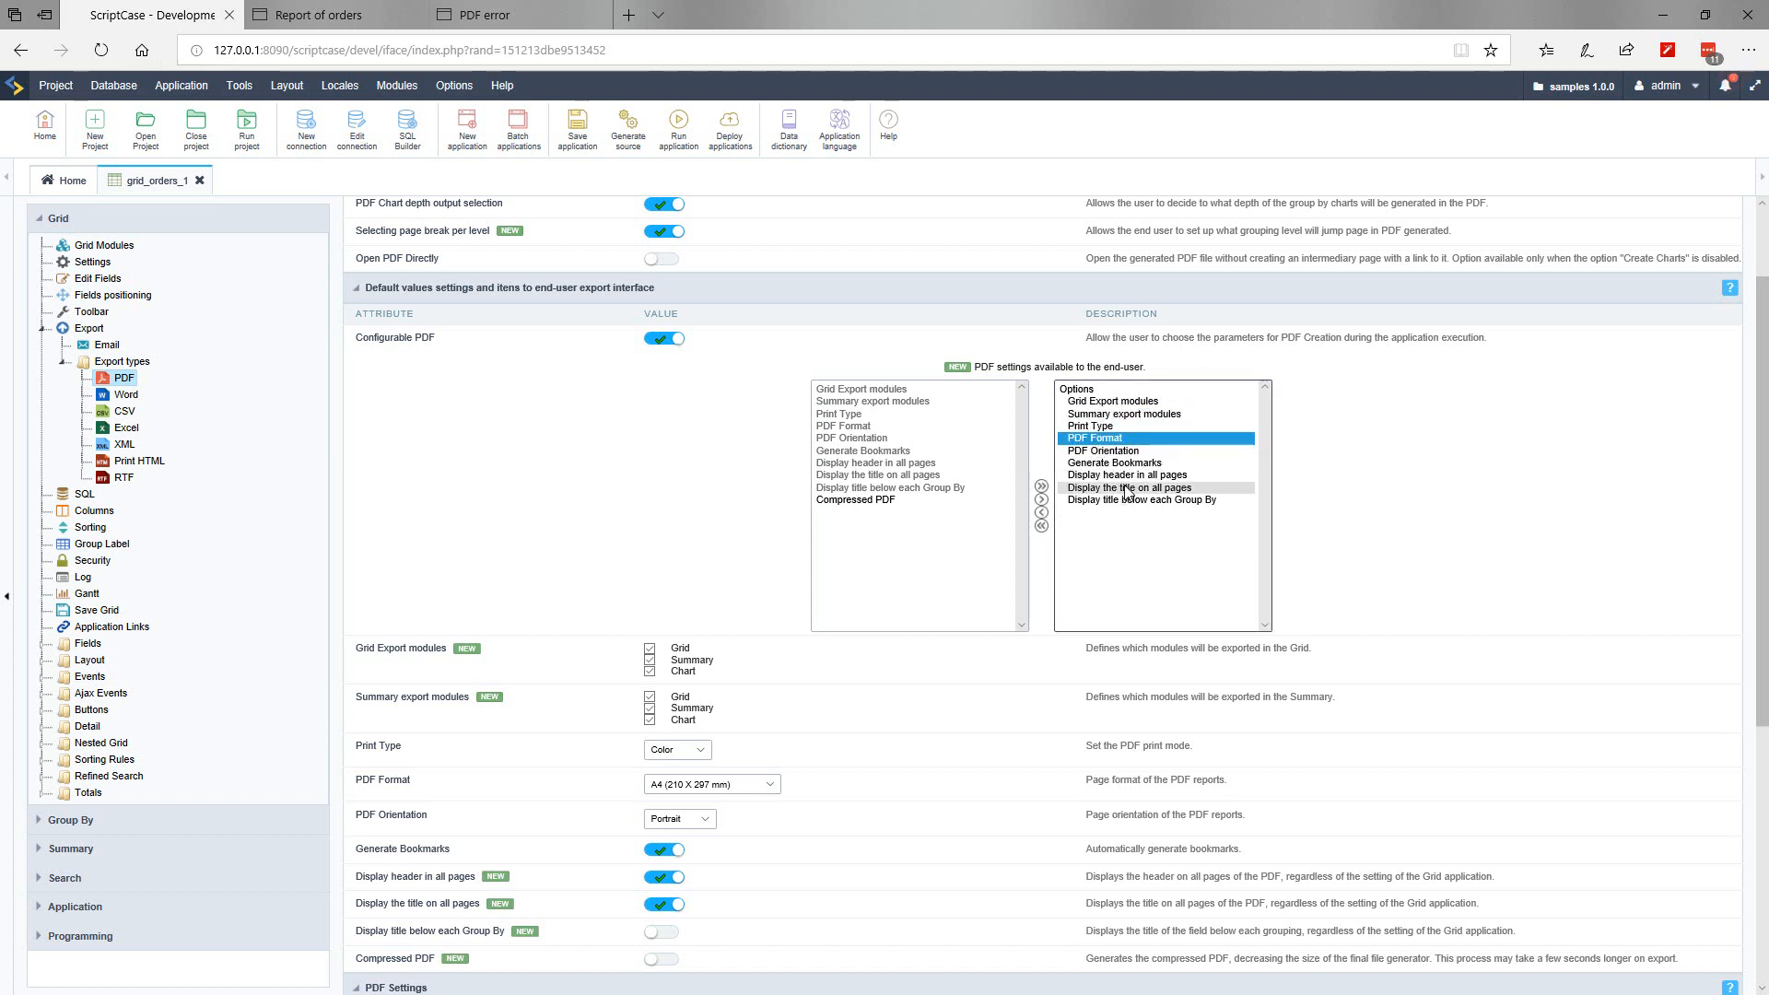
click(1043, 512)
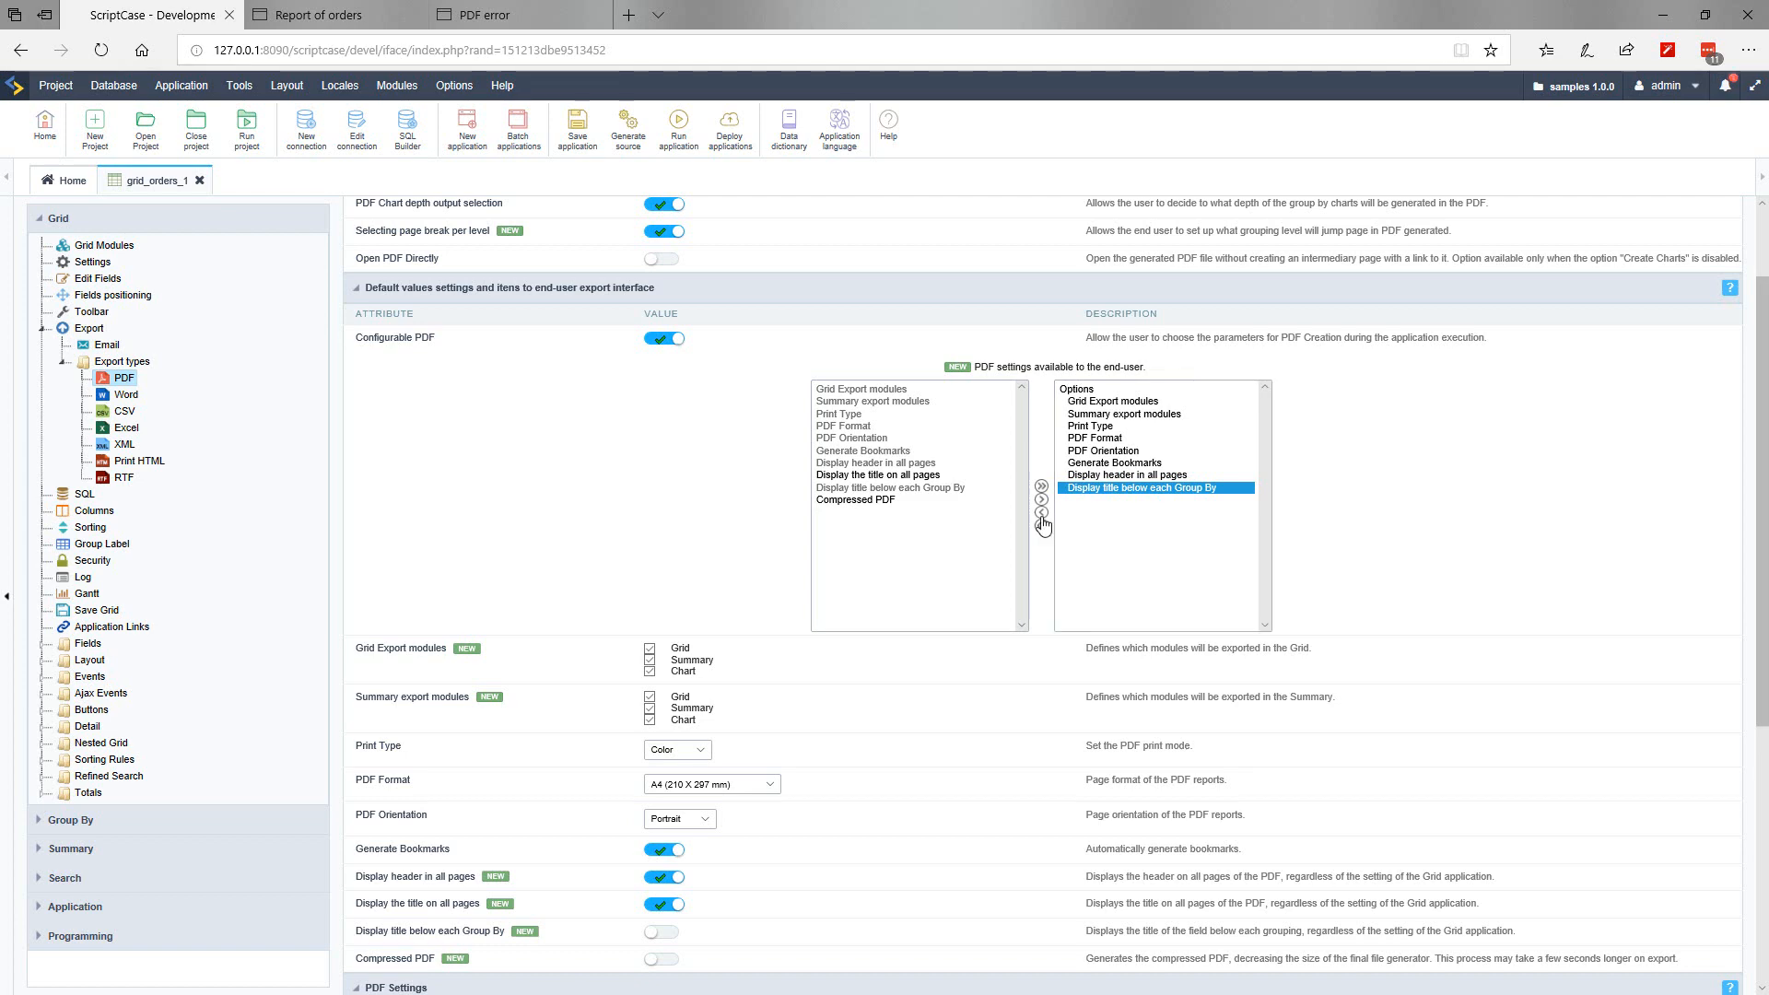
click(1041, 513)
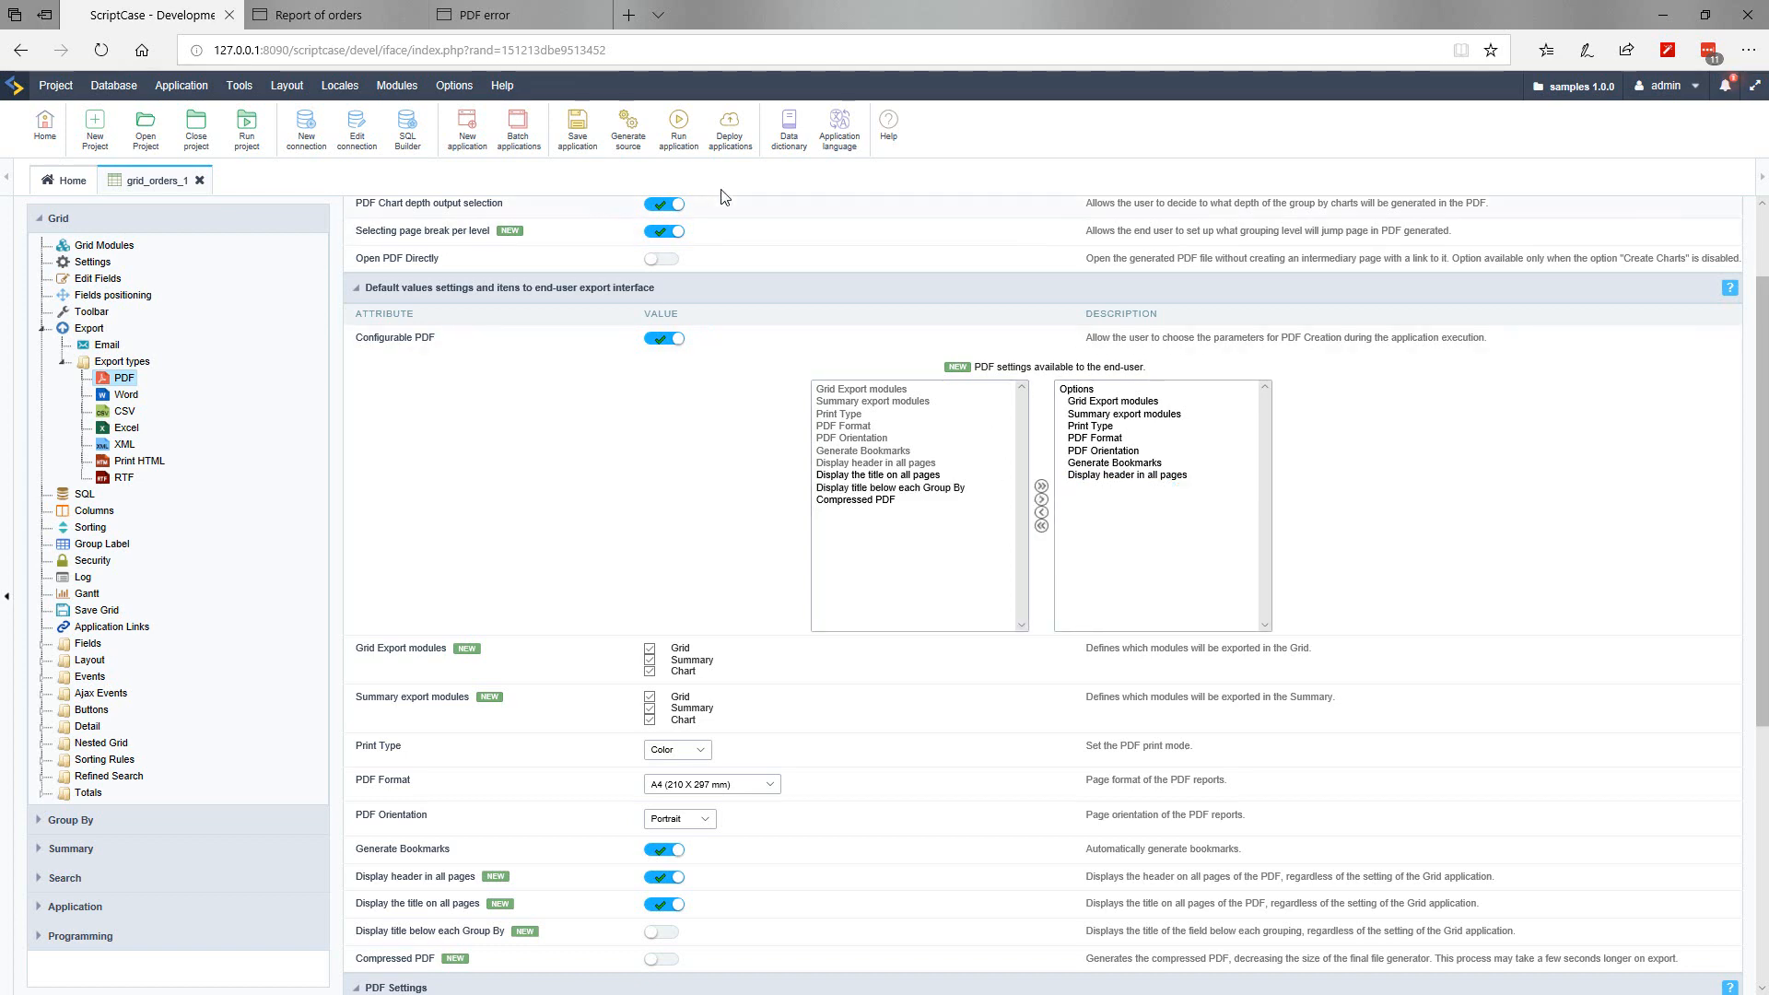
Step: Run the application and check the options offered in the orders report's PDF export dialog
click(690, 132)
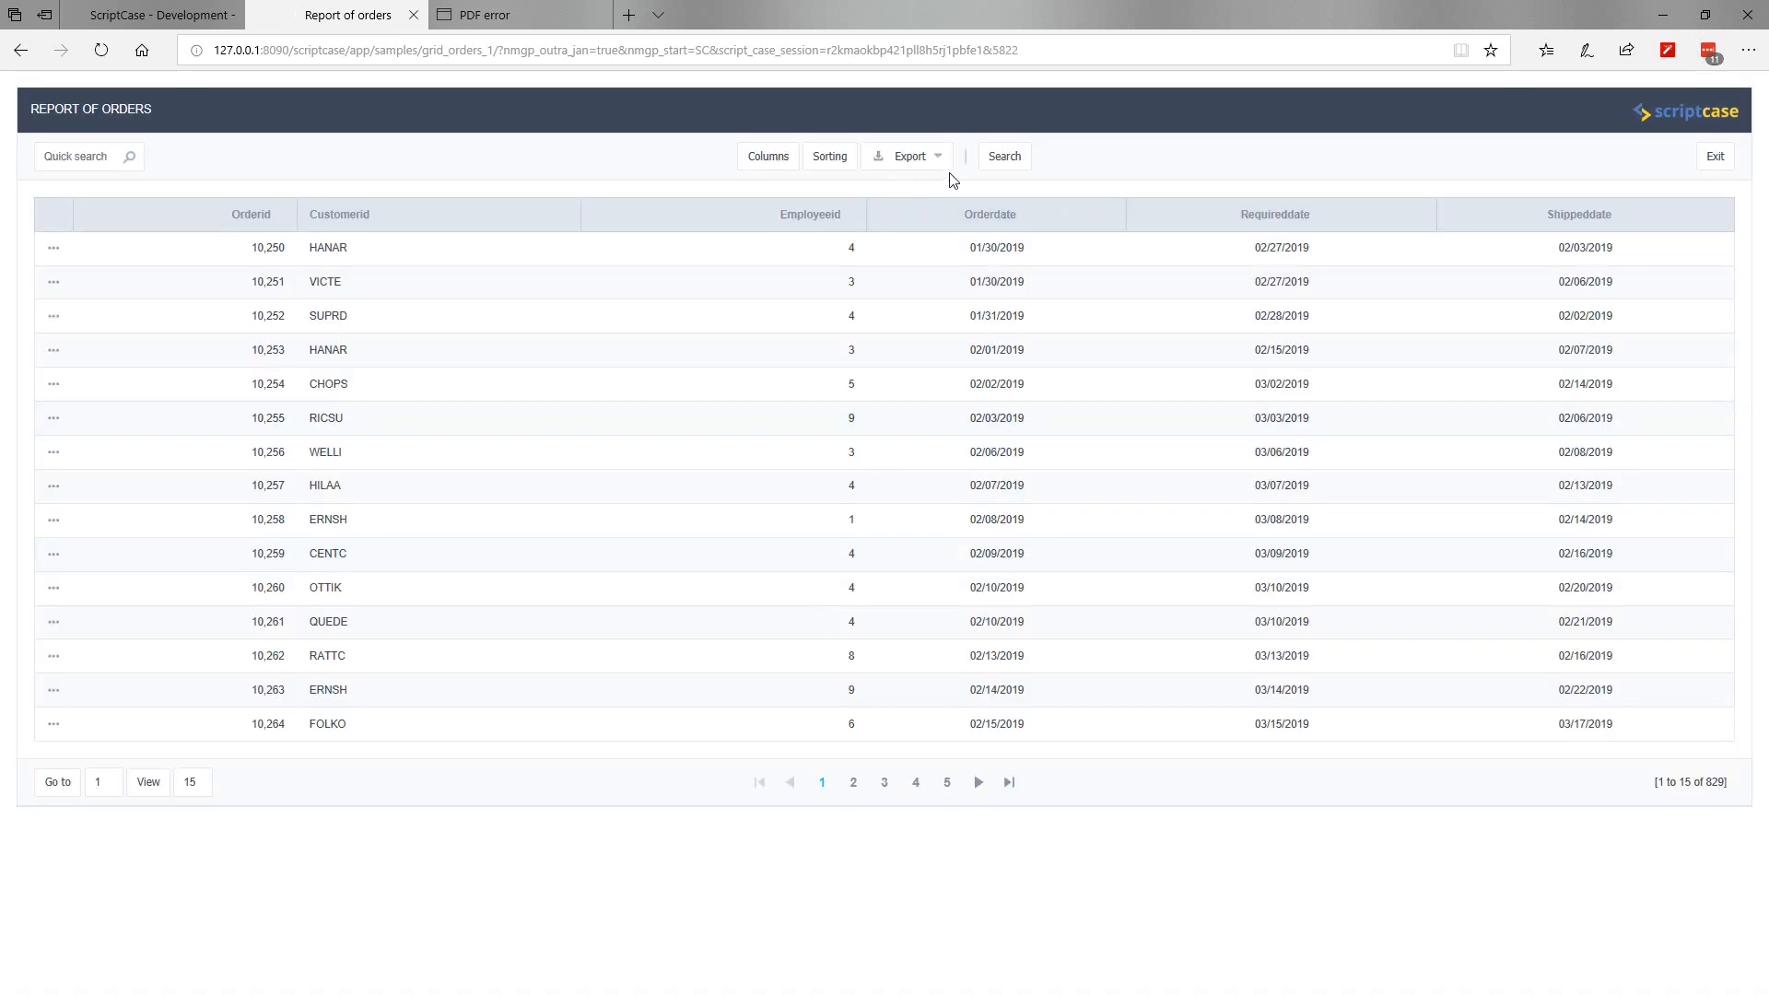
click(917, 159)
click(886, 183)
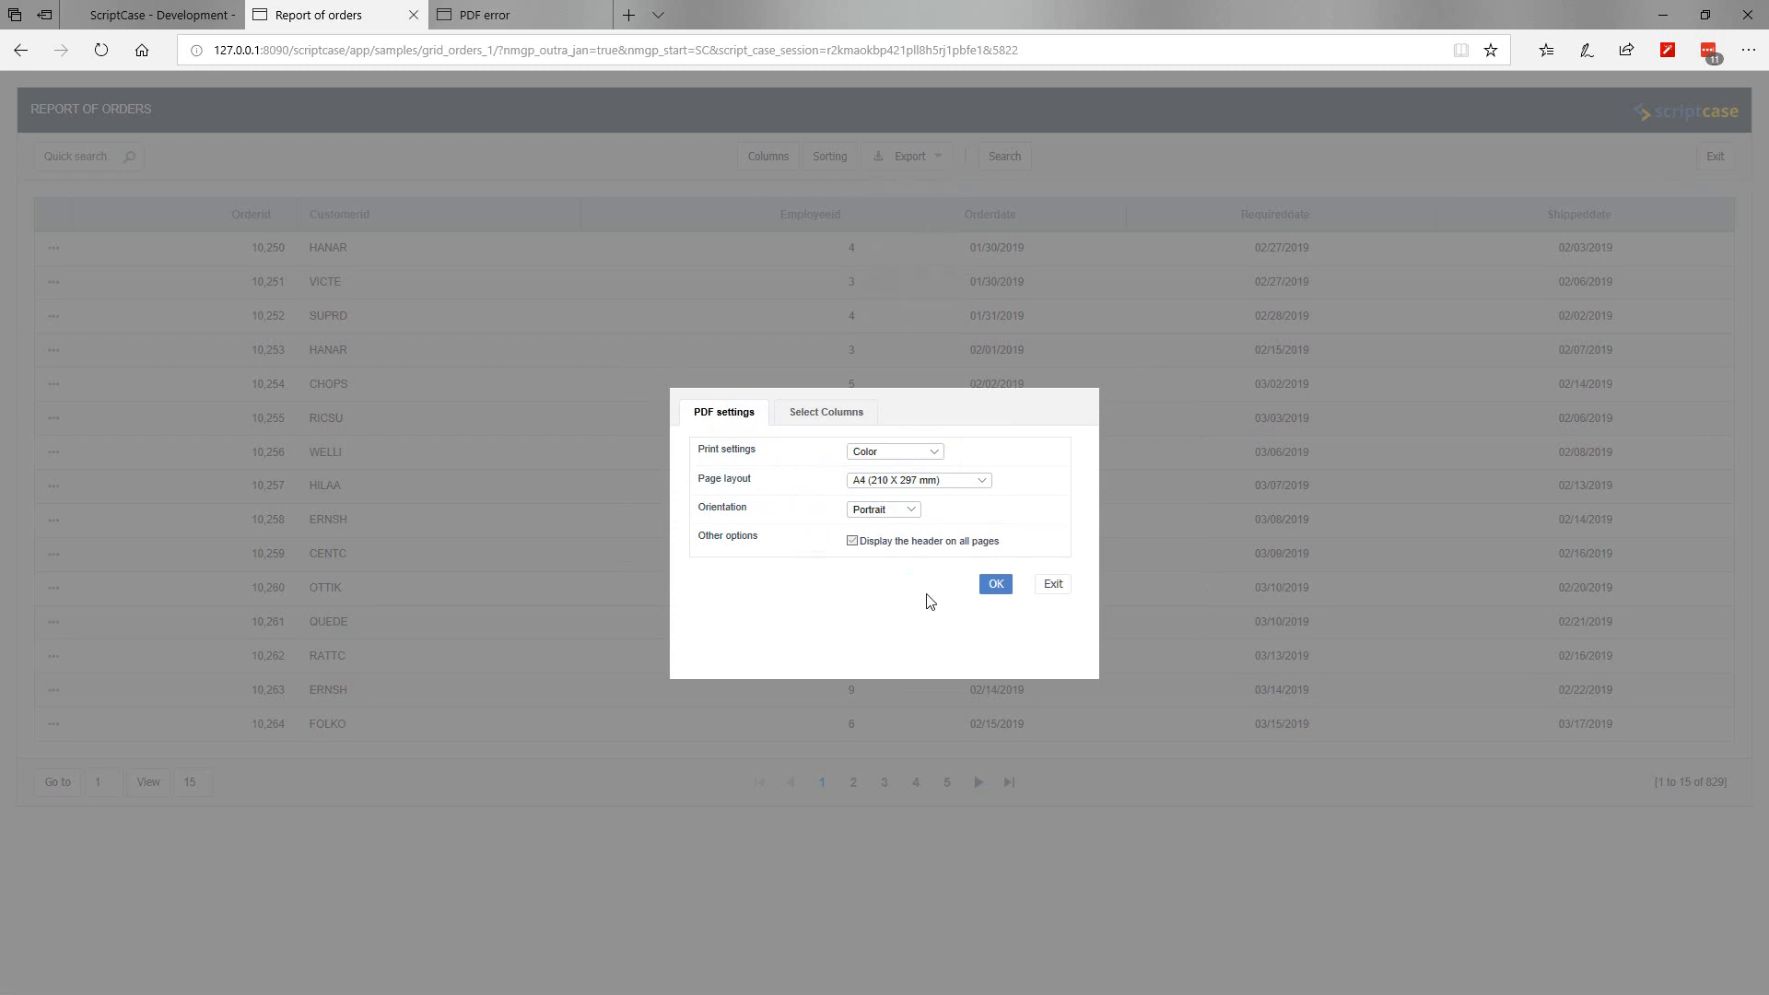
click(175, 15)
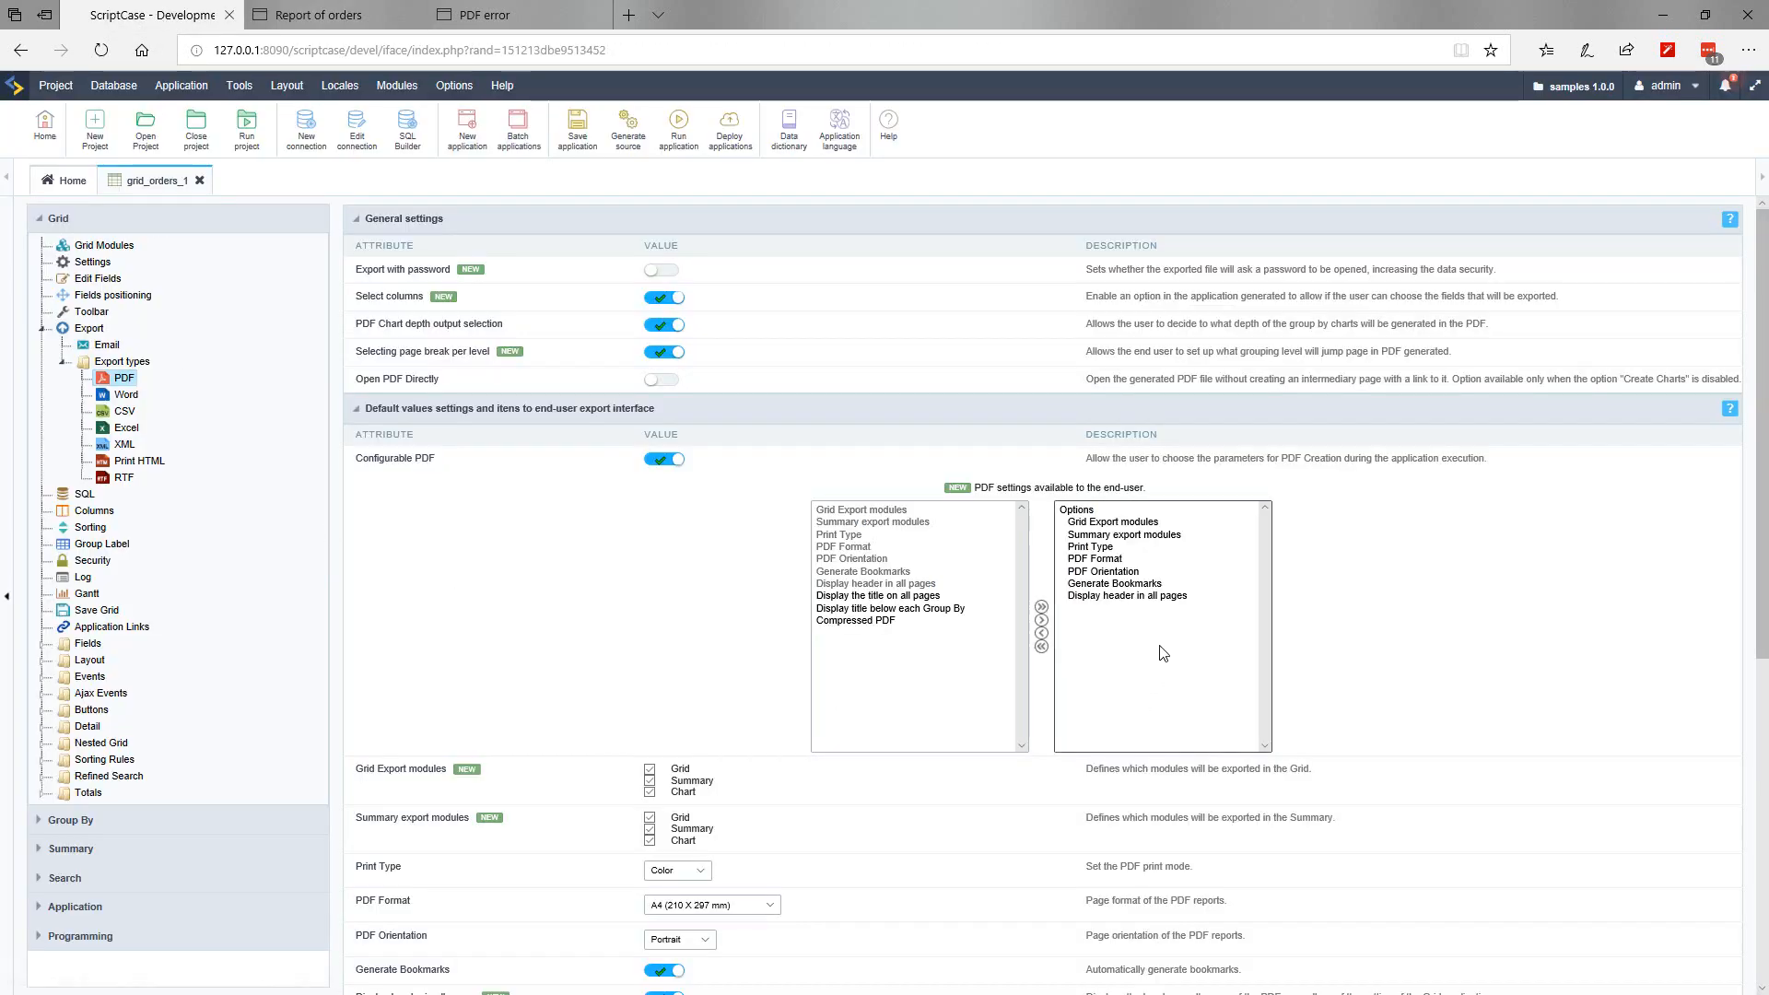
Step: Remove Display header in all pages from the end-user PDF settings and rerun the report to check its PDF export options
click(1041, 633)
click(679, 129)
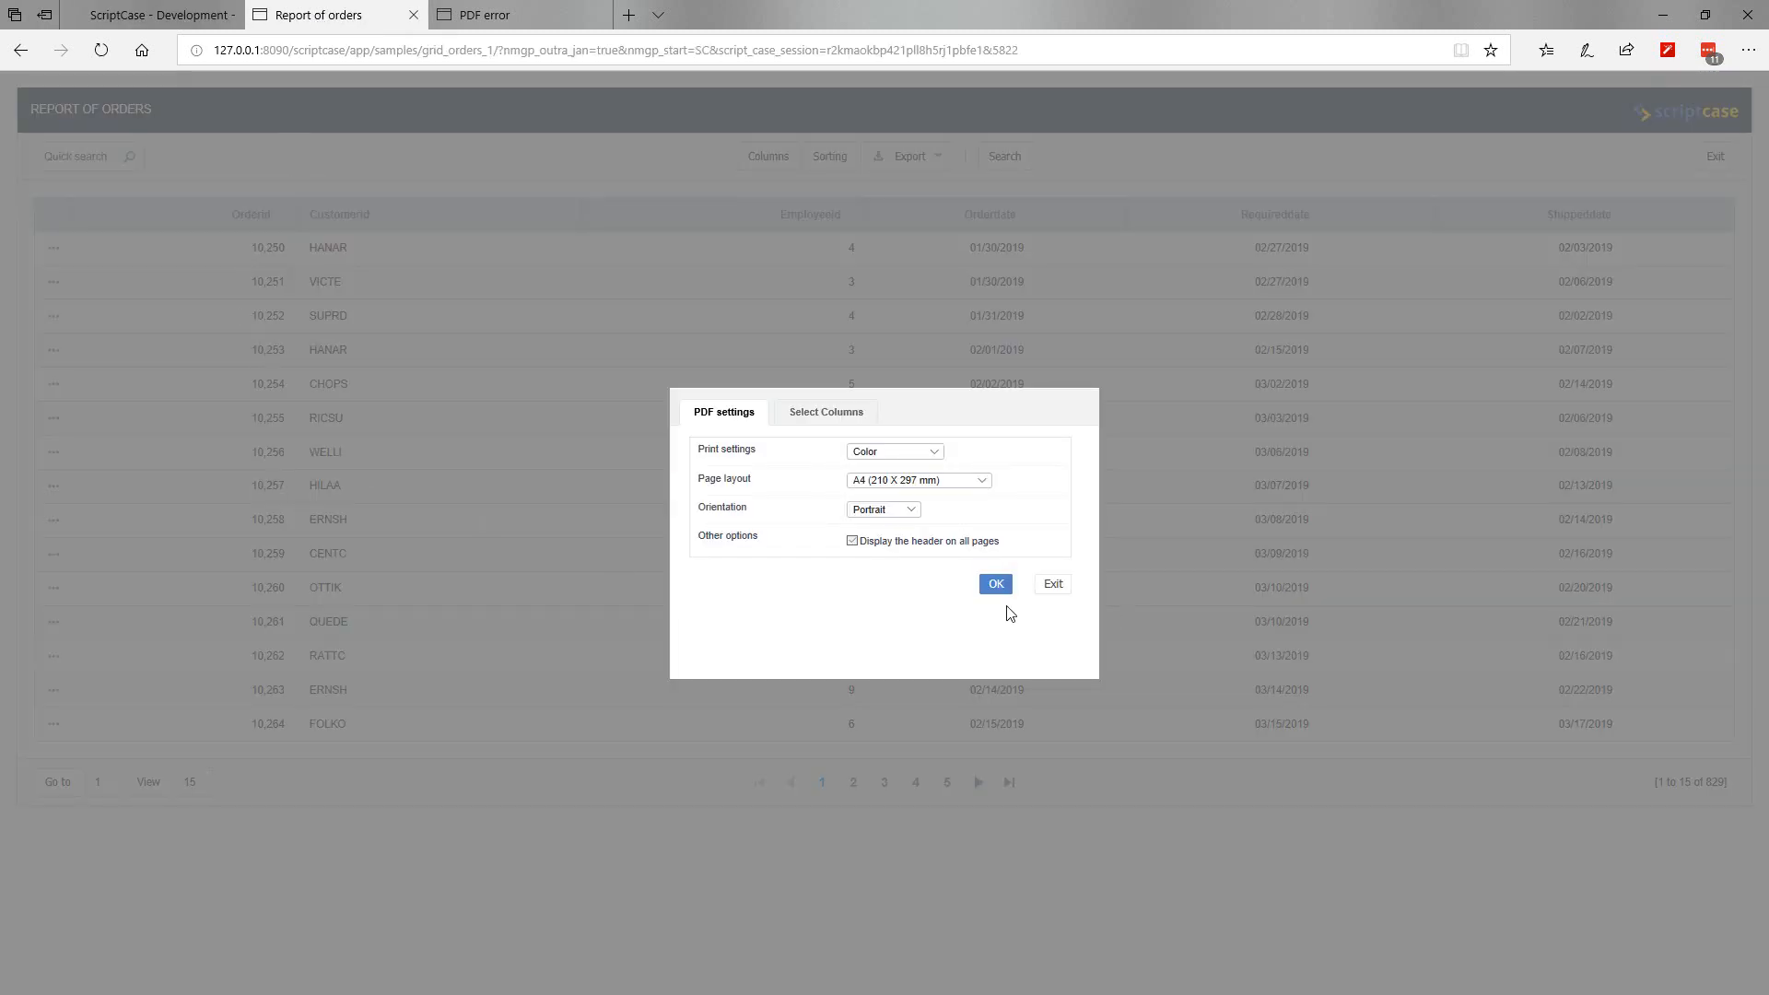
click(1052, 583)
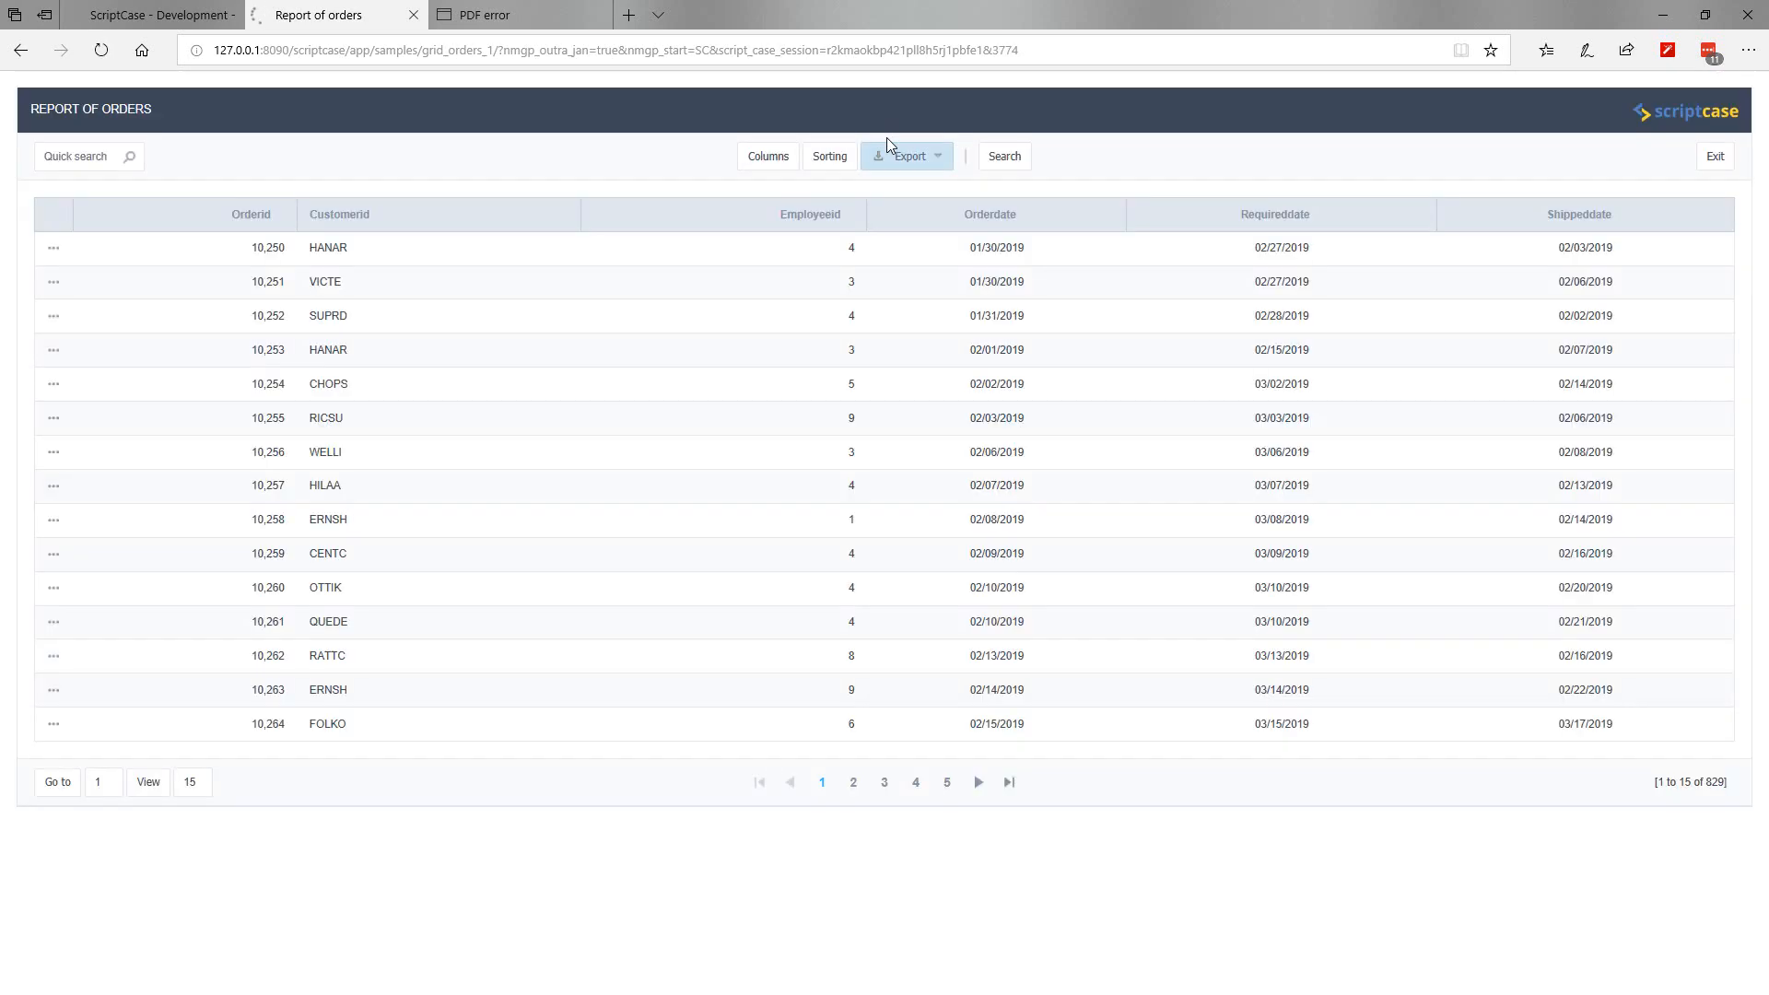
click(908, 155)
click(891, 184)
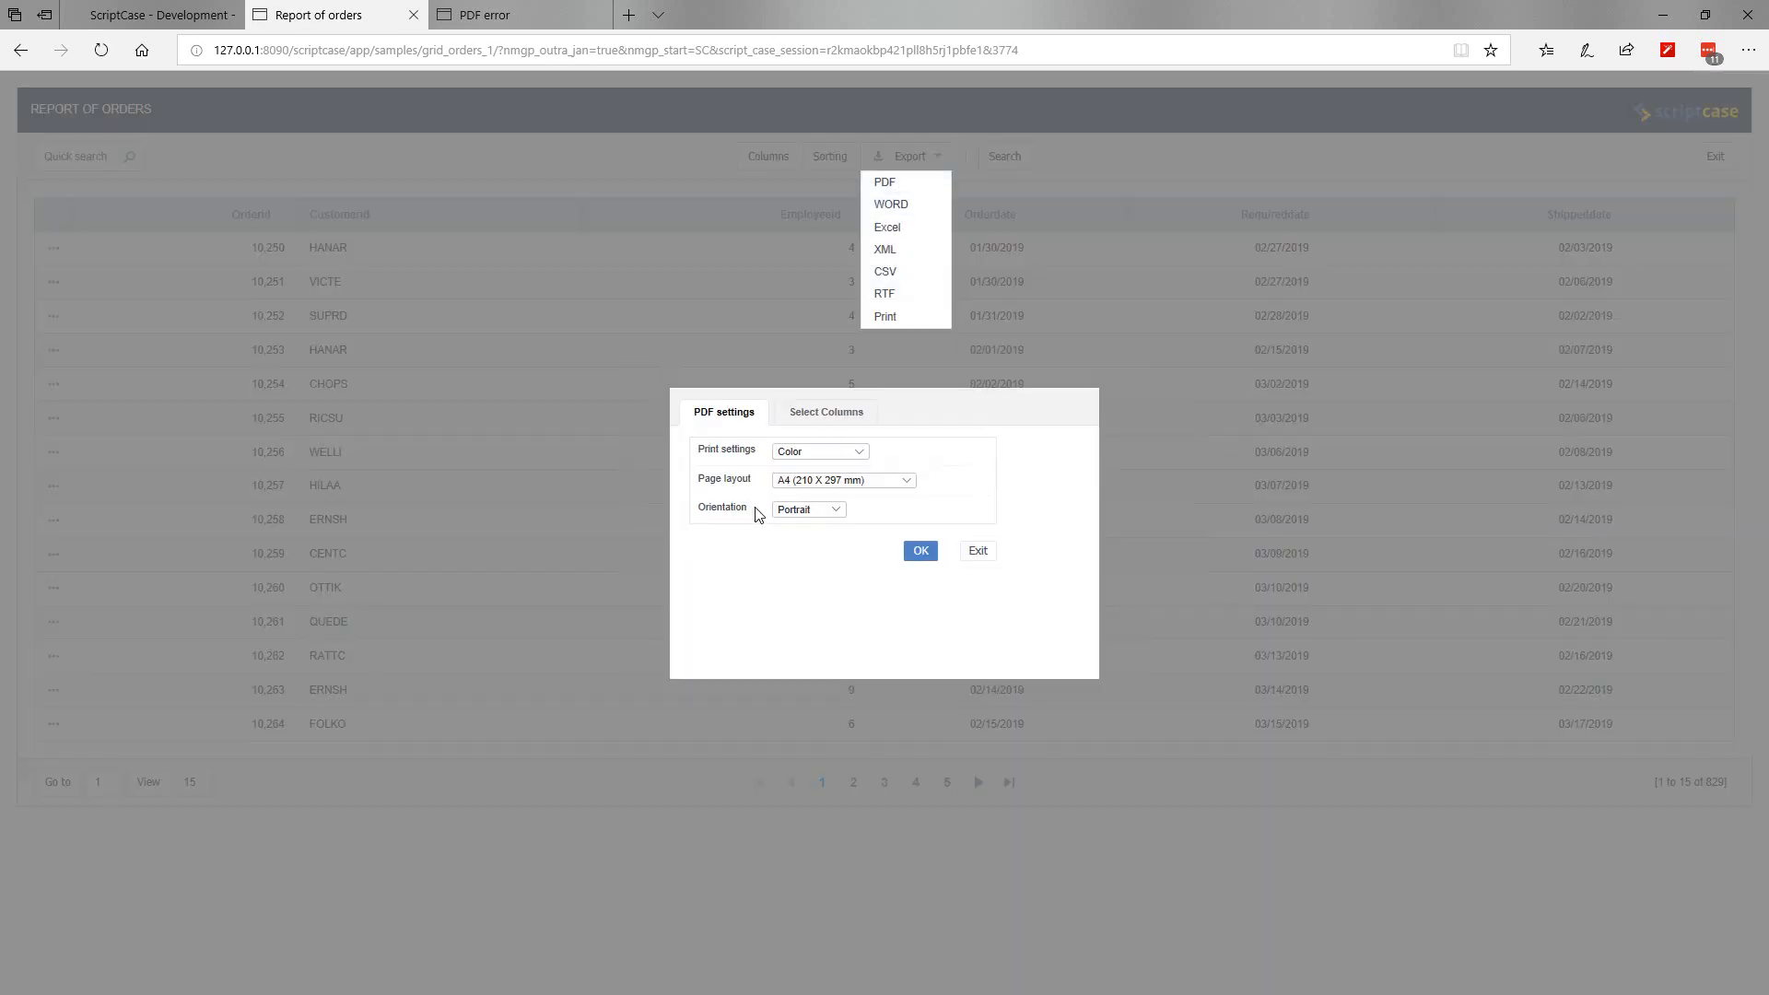
click(135, 19)
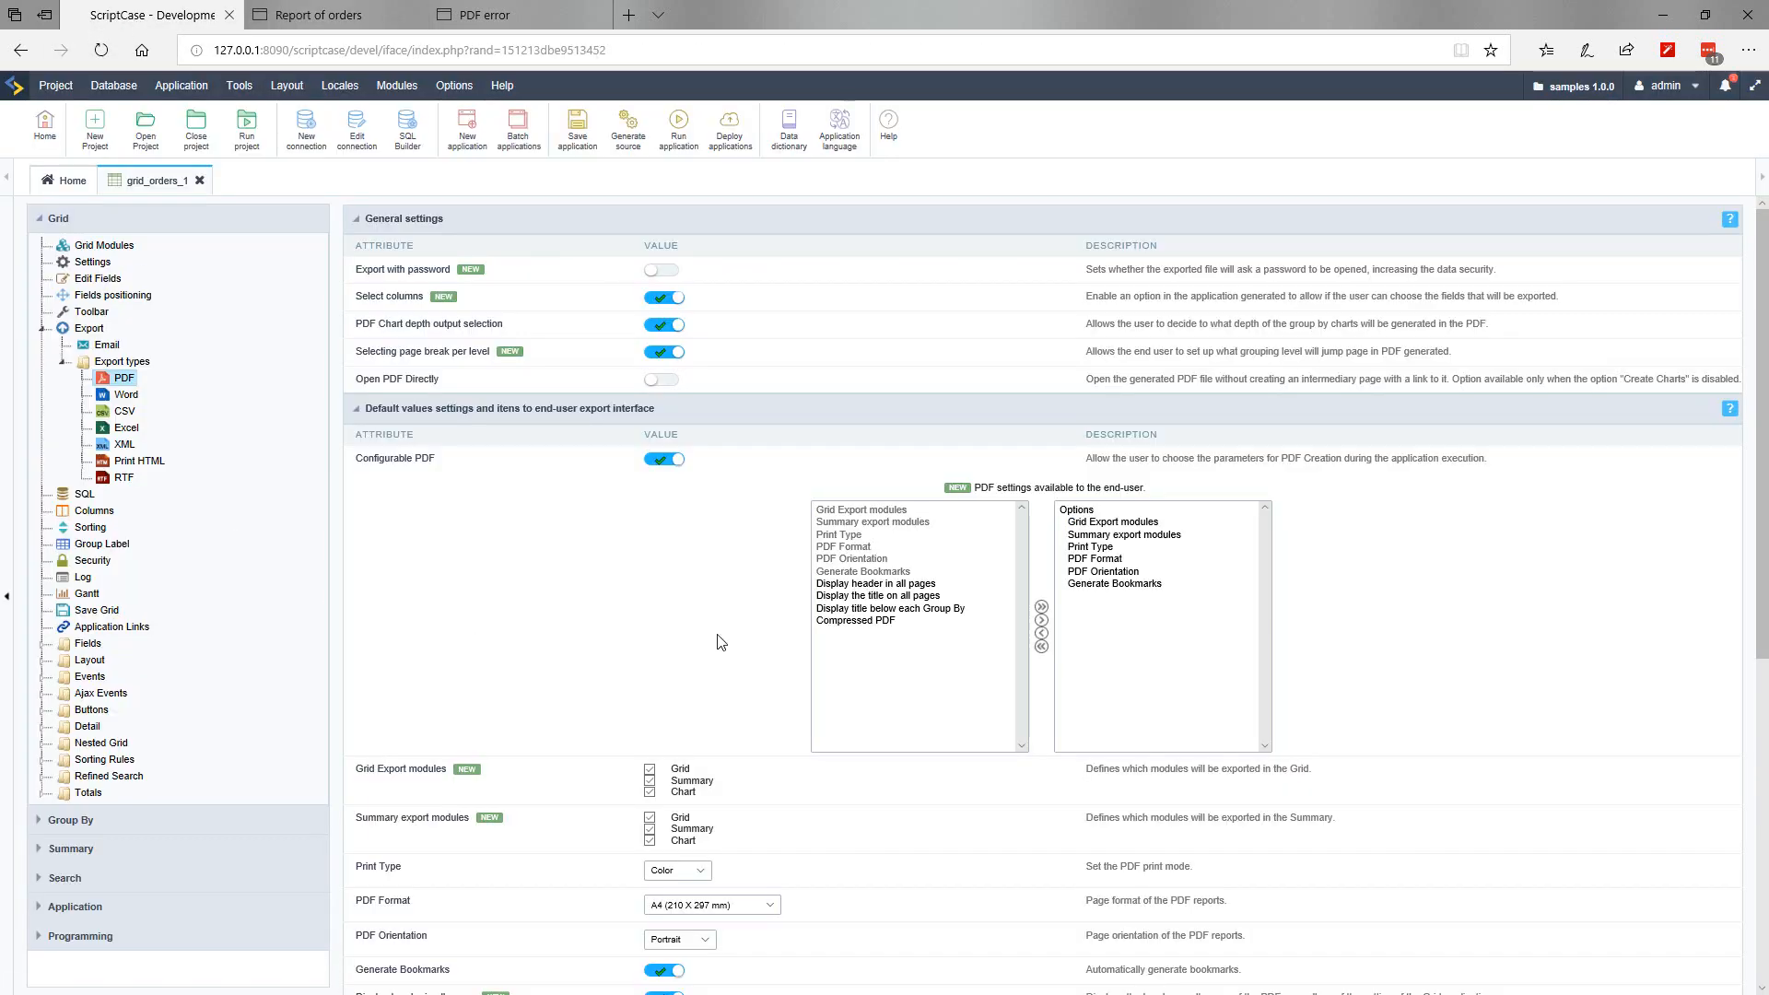
Step: Make Display title below each Group By, Display the title on all pages, Display header in all pages and Compressed PDF available to the end-user
click(903, 608)
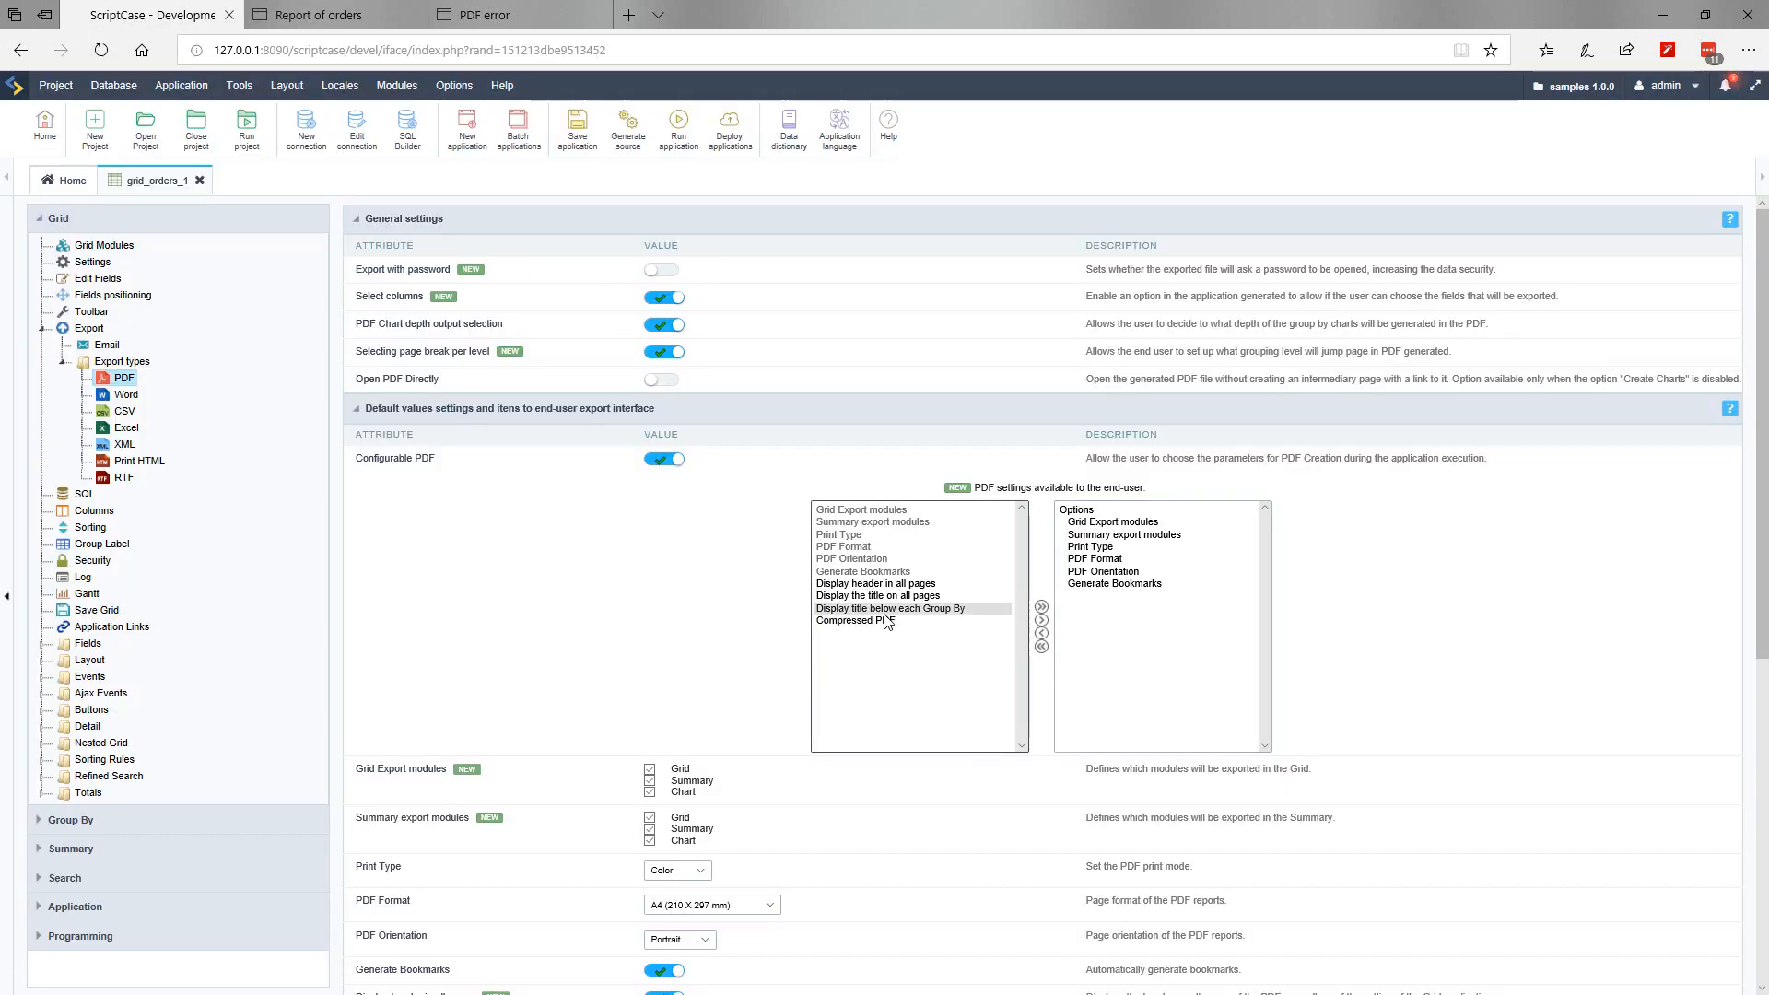
click(1040, 620)
click(1039, 620)
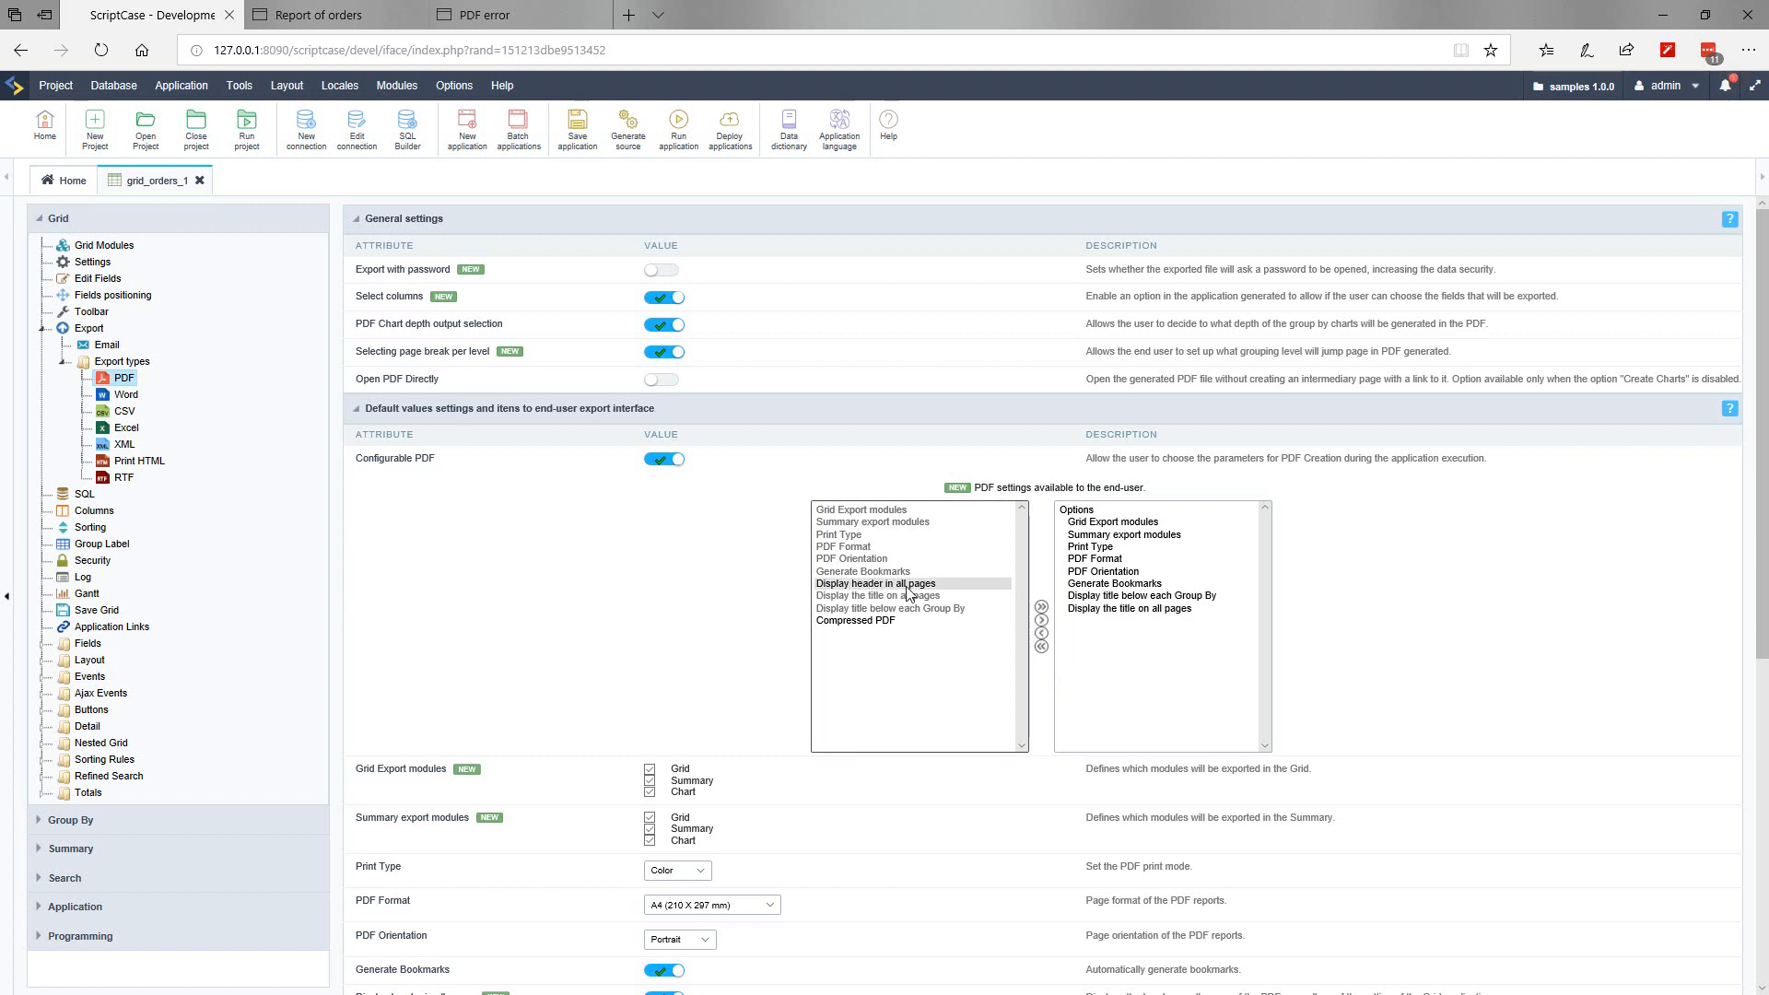
click(1041, 620)
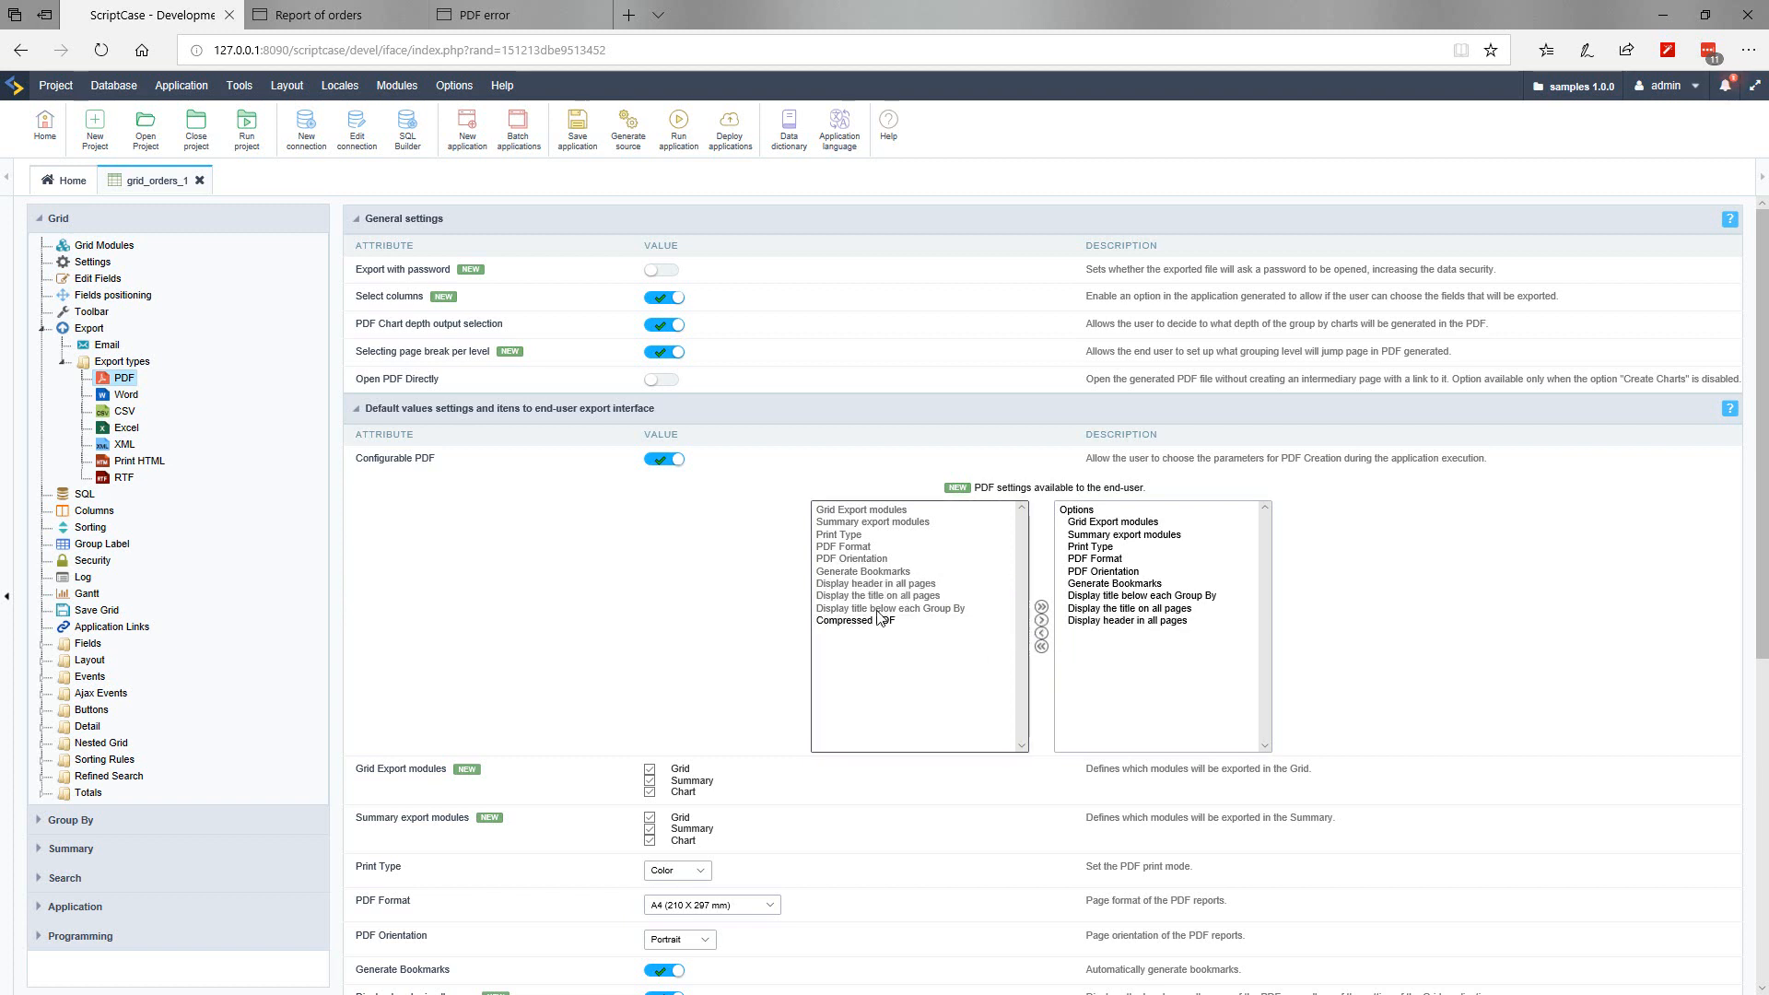
click(871, 621)
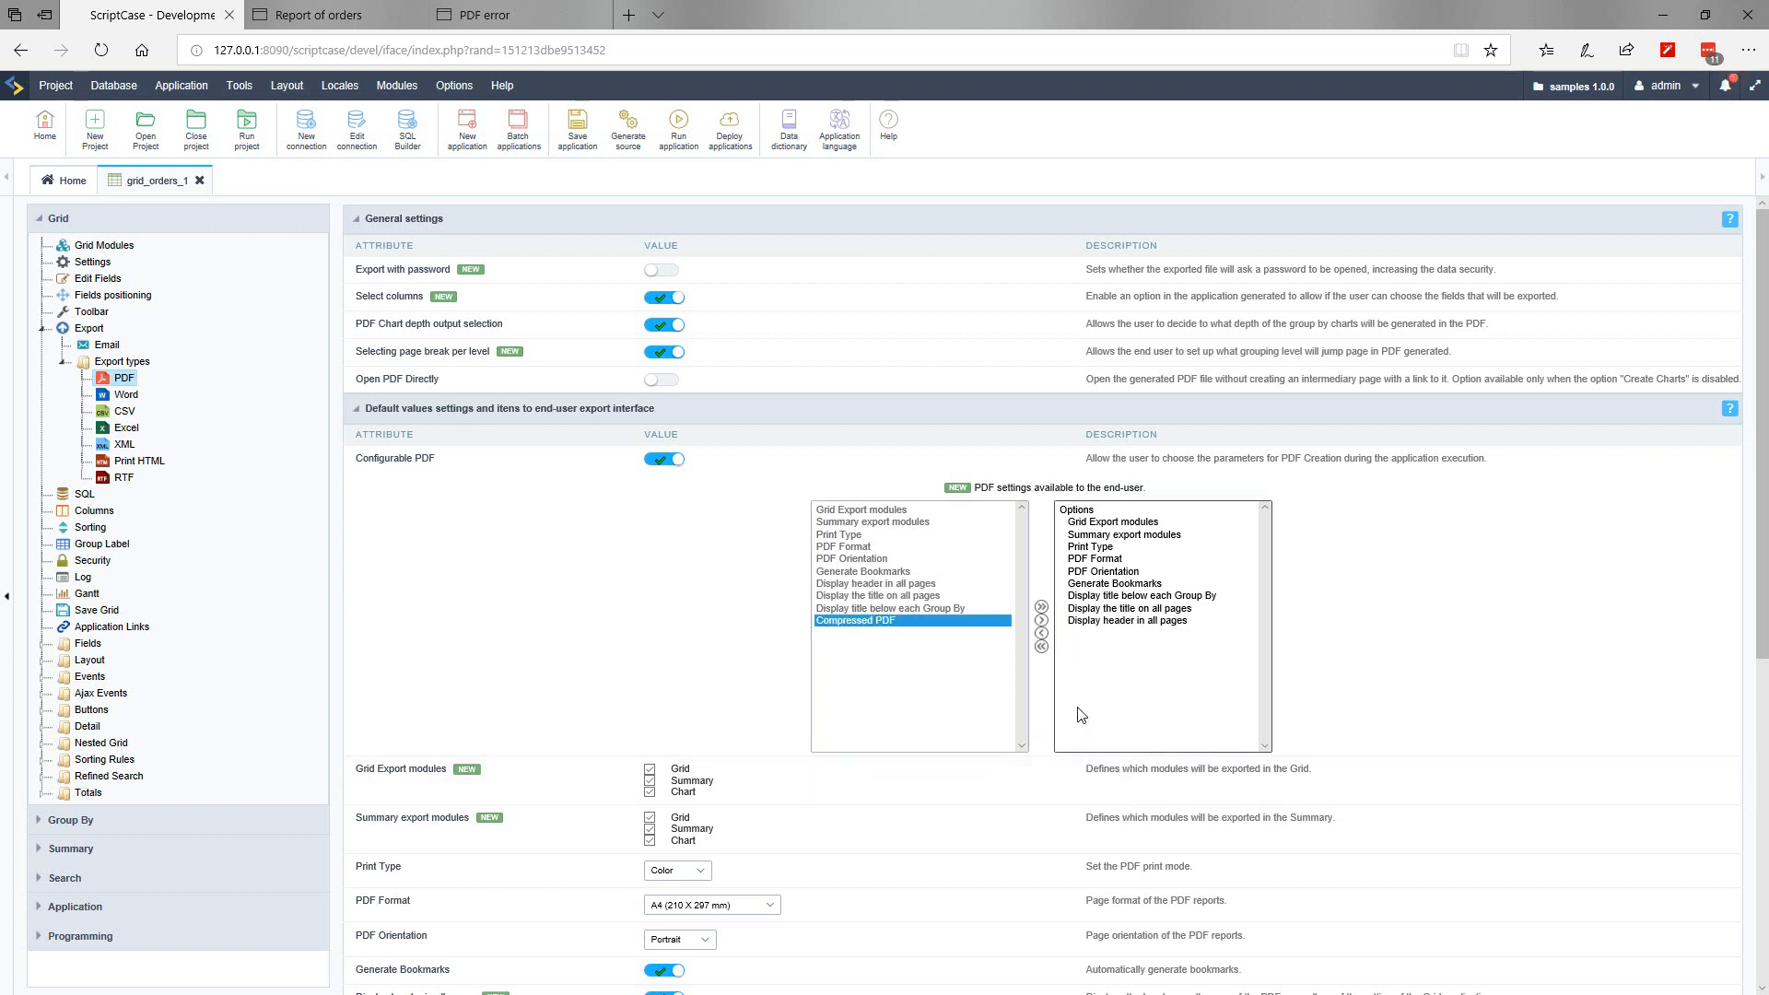
click(1041, 621)
Step: Run the application again and inspect the report's PDF export options, including the compressed PDF choice
scroll(1030, 789, down, 1)
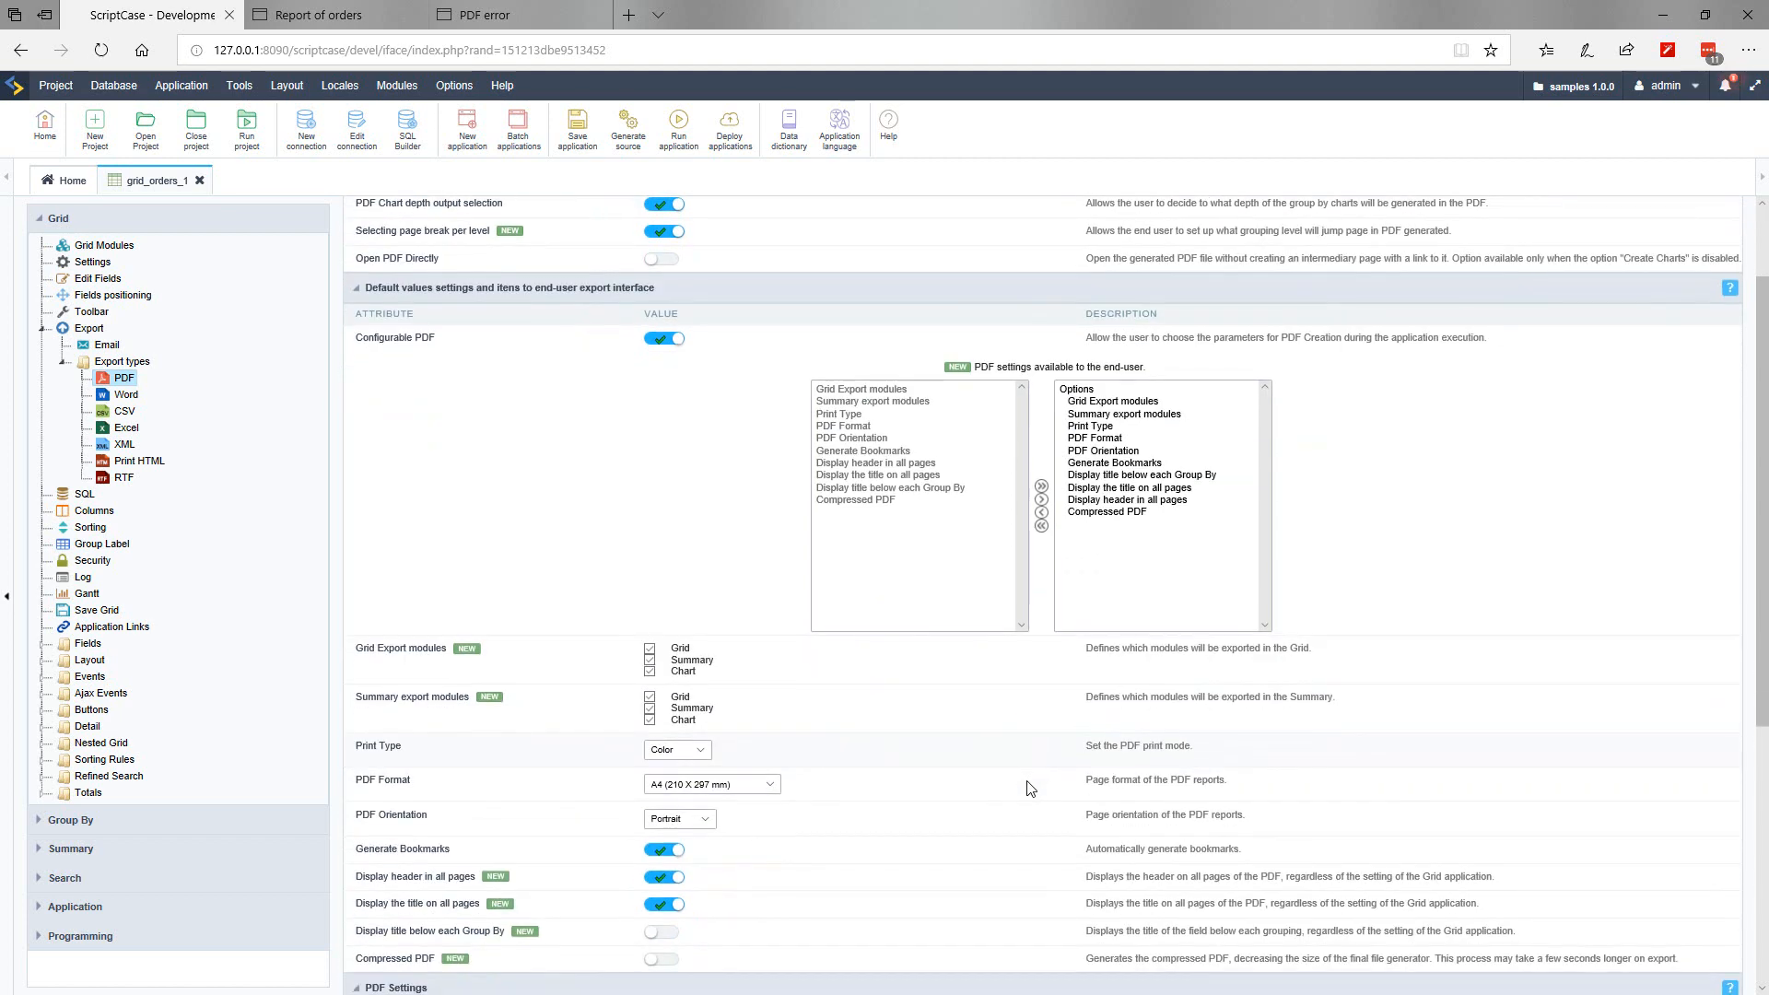
scroll(1041, 758, down, 1)
click(679, 124)
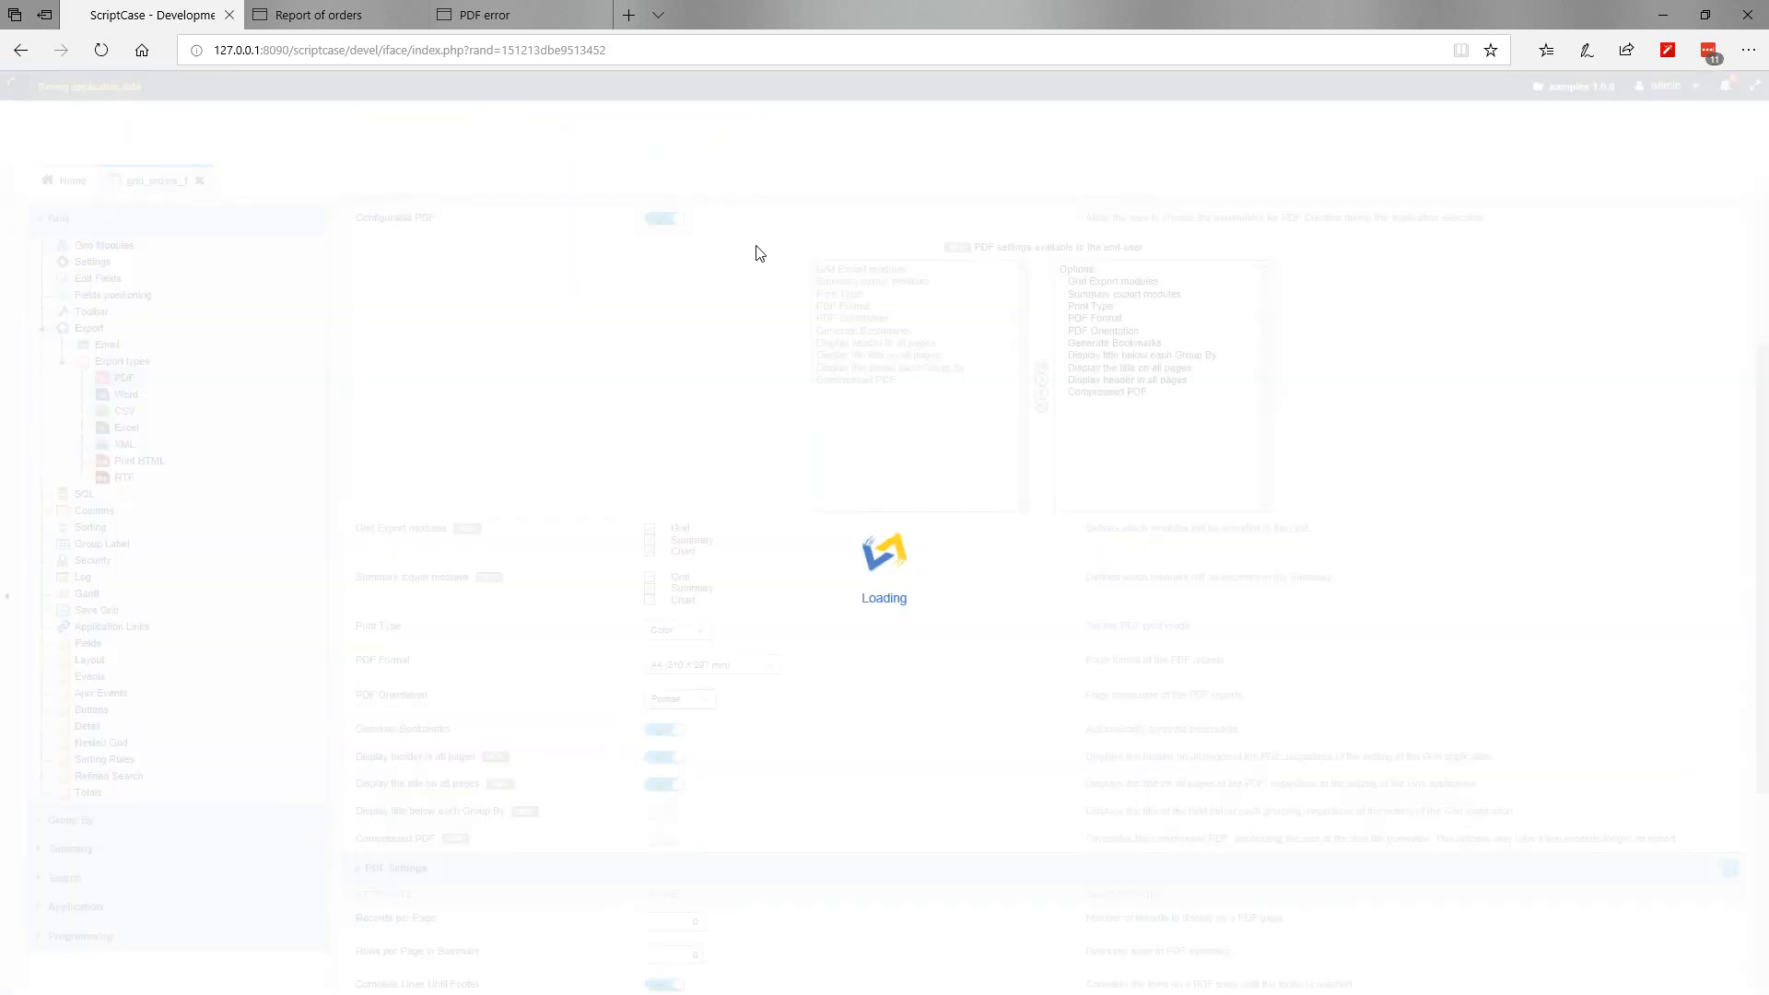
click(357, 9)
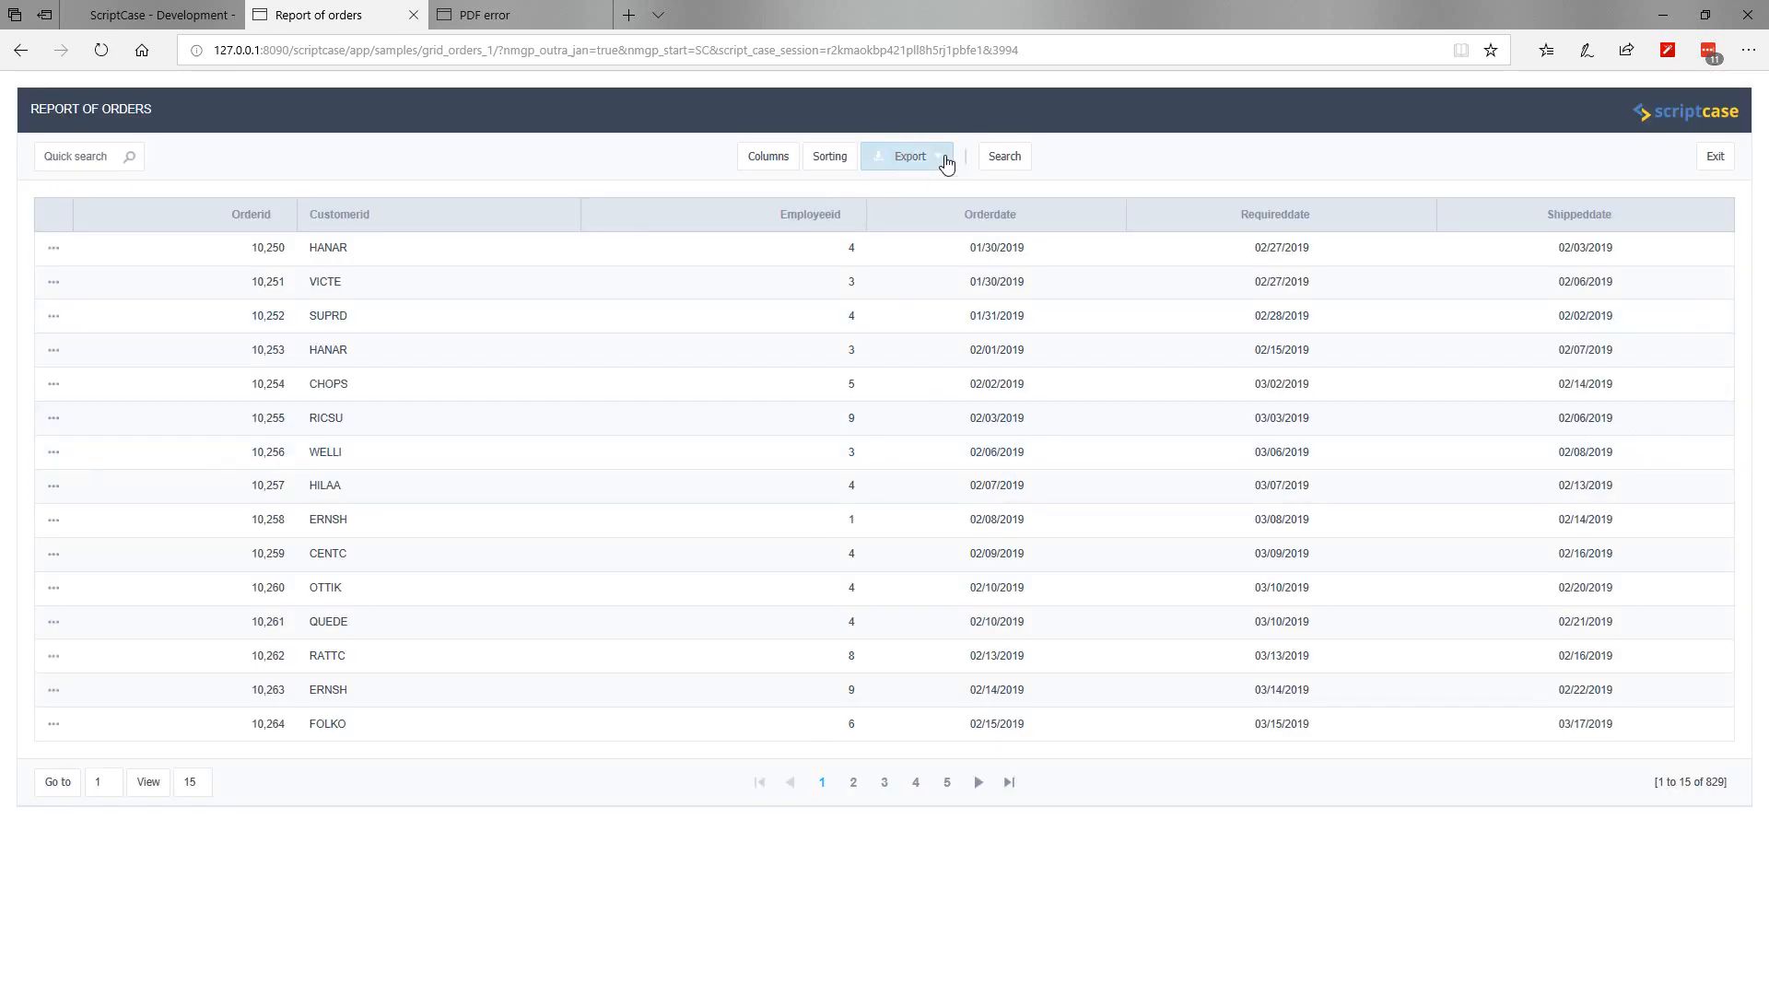
click(938, 158)
click(894, 187)
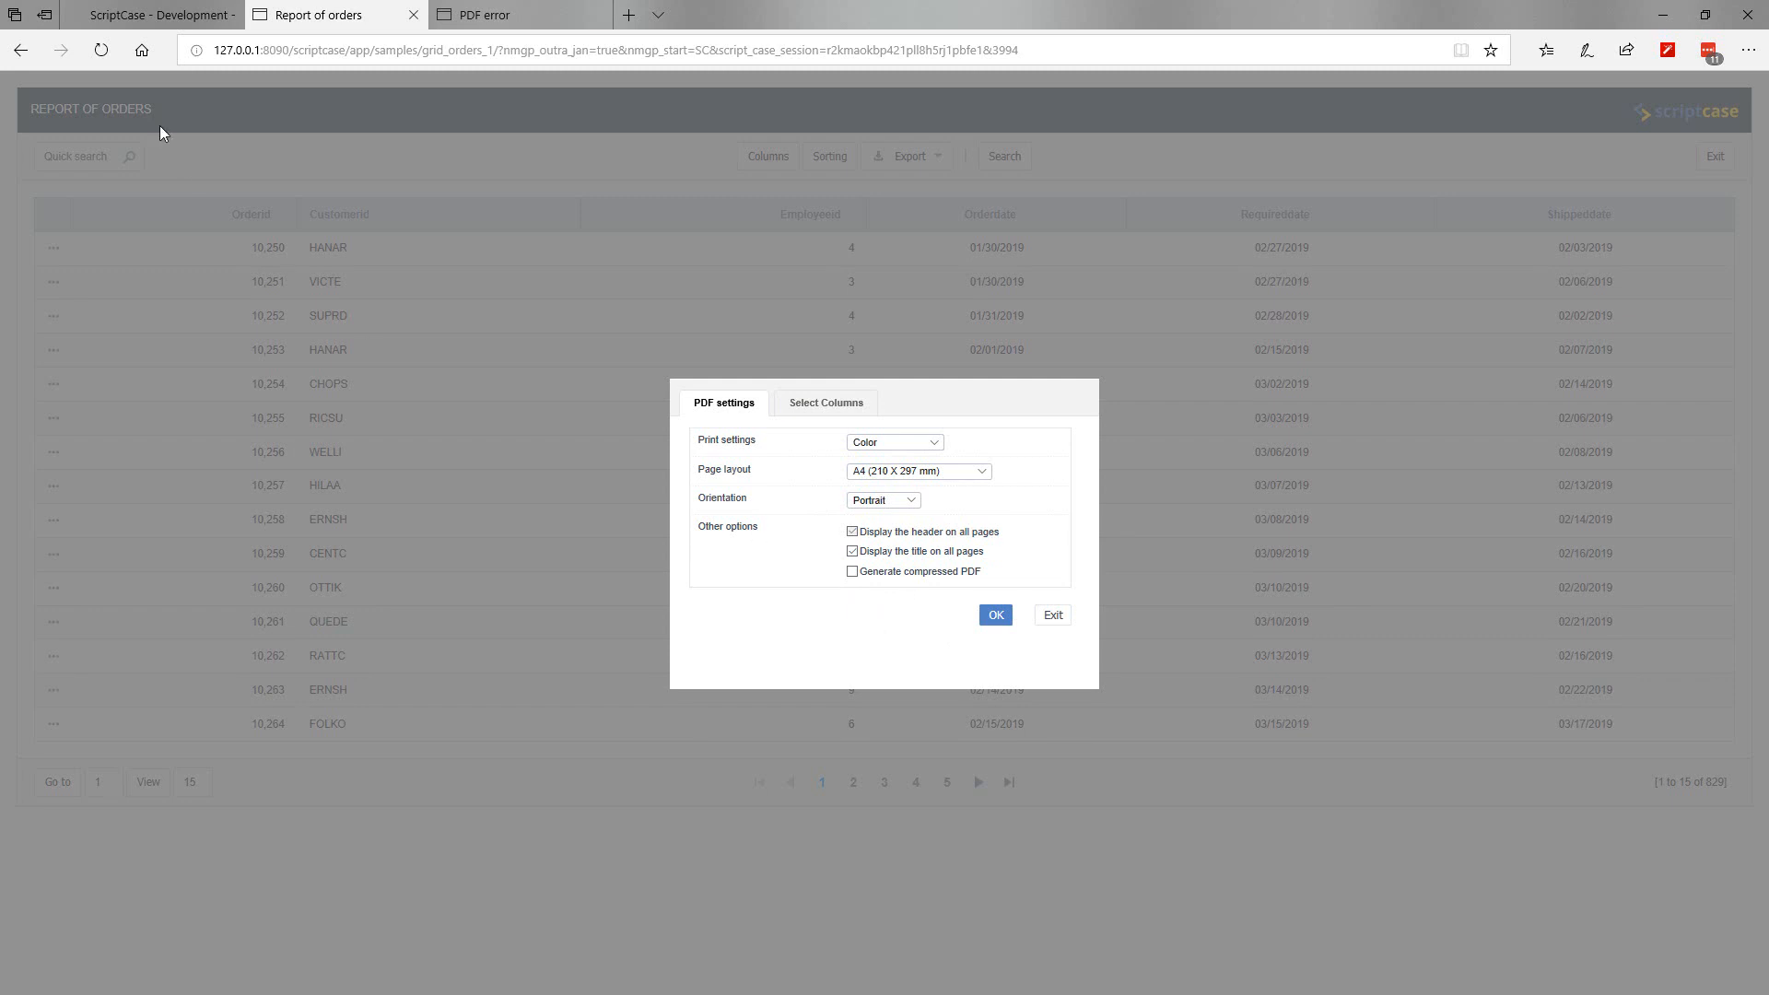
Step: Review the default PDF export values and the Grid Modules settings, and reopen the PDF export settings
click(142, 18)
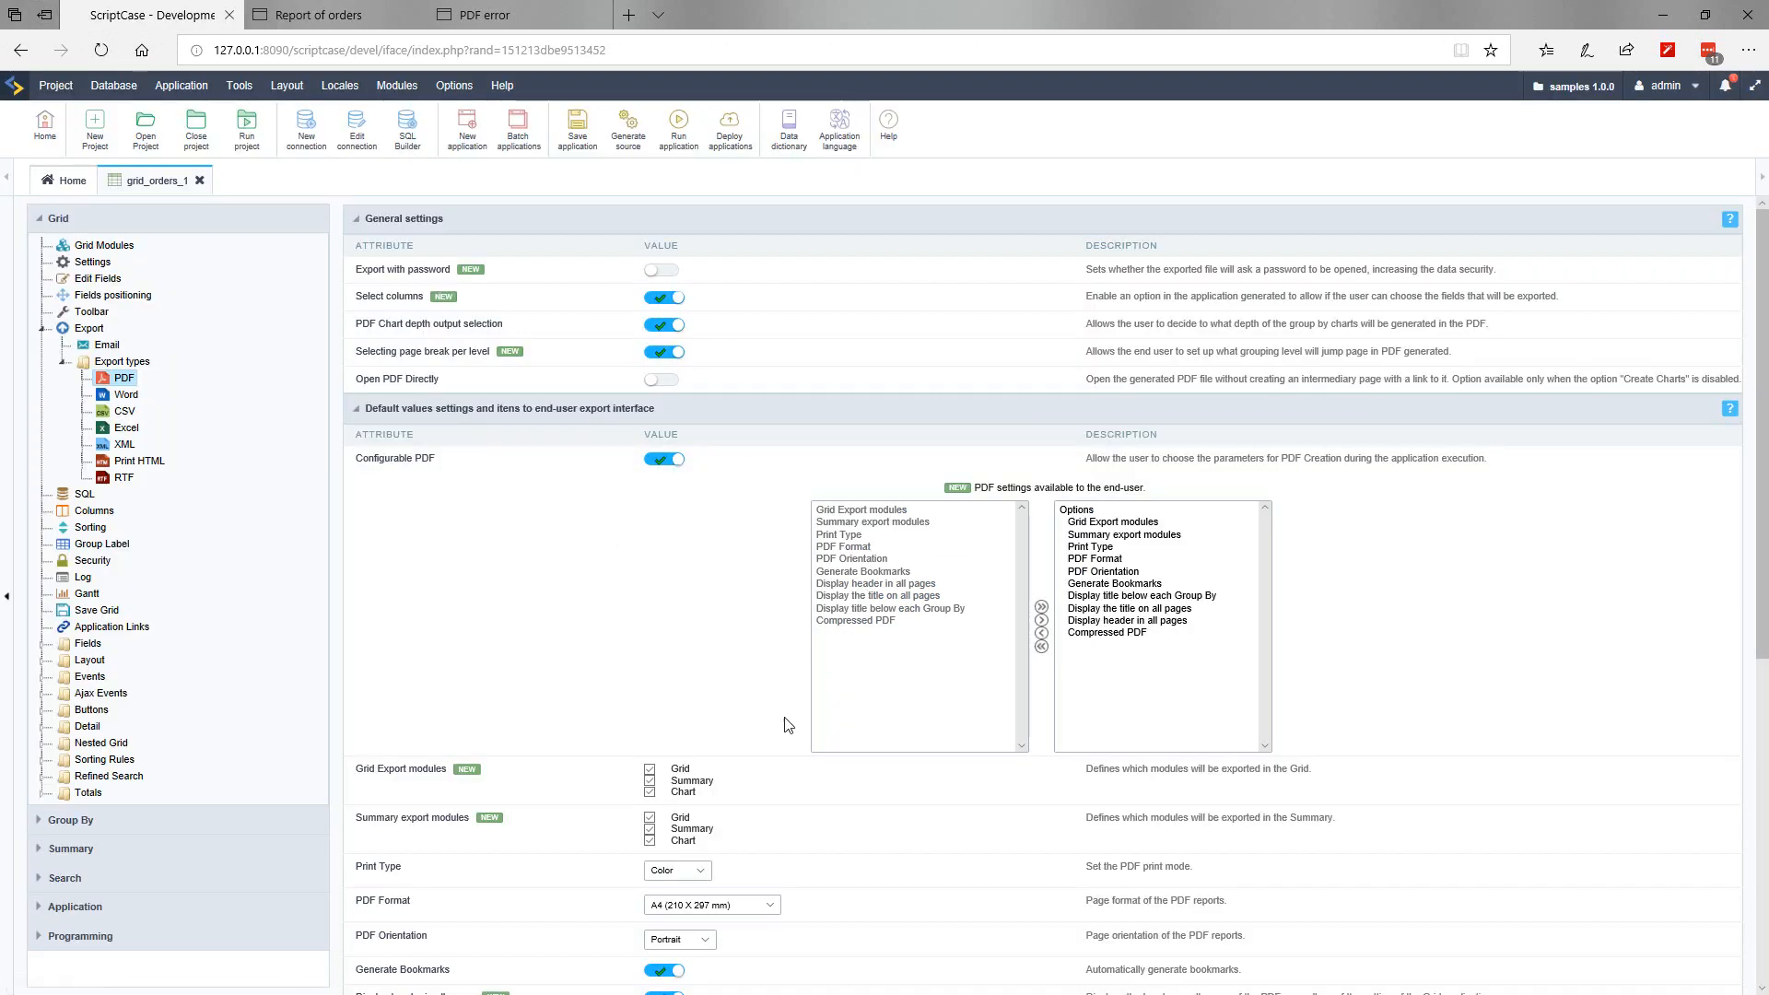
scroll(787, 725, down, 4)
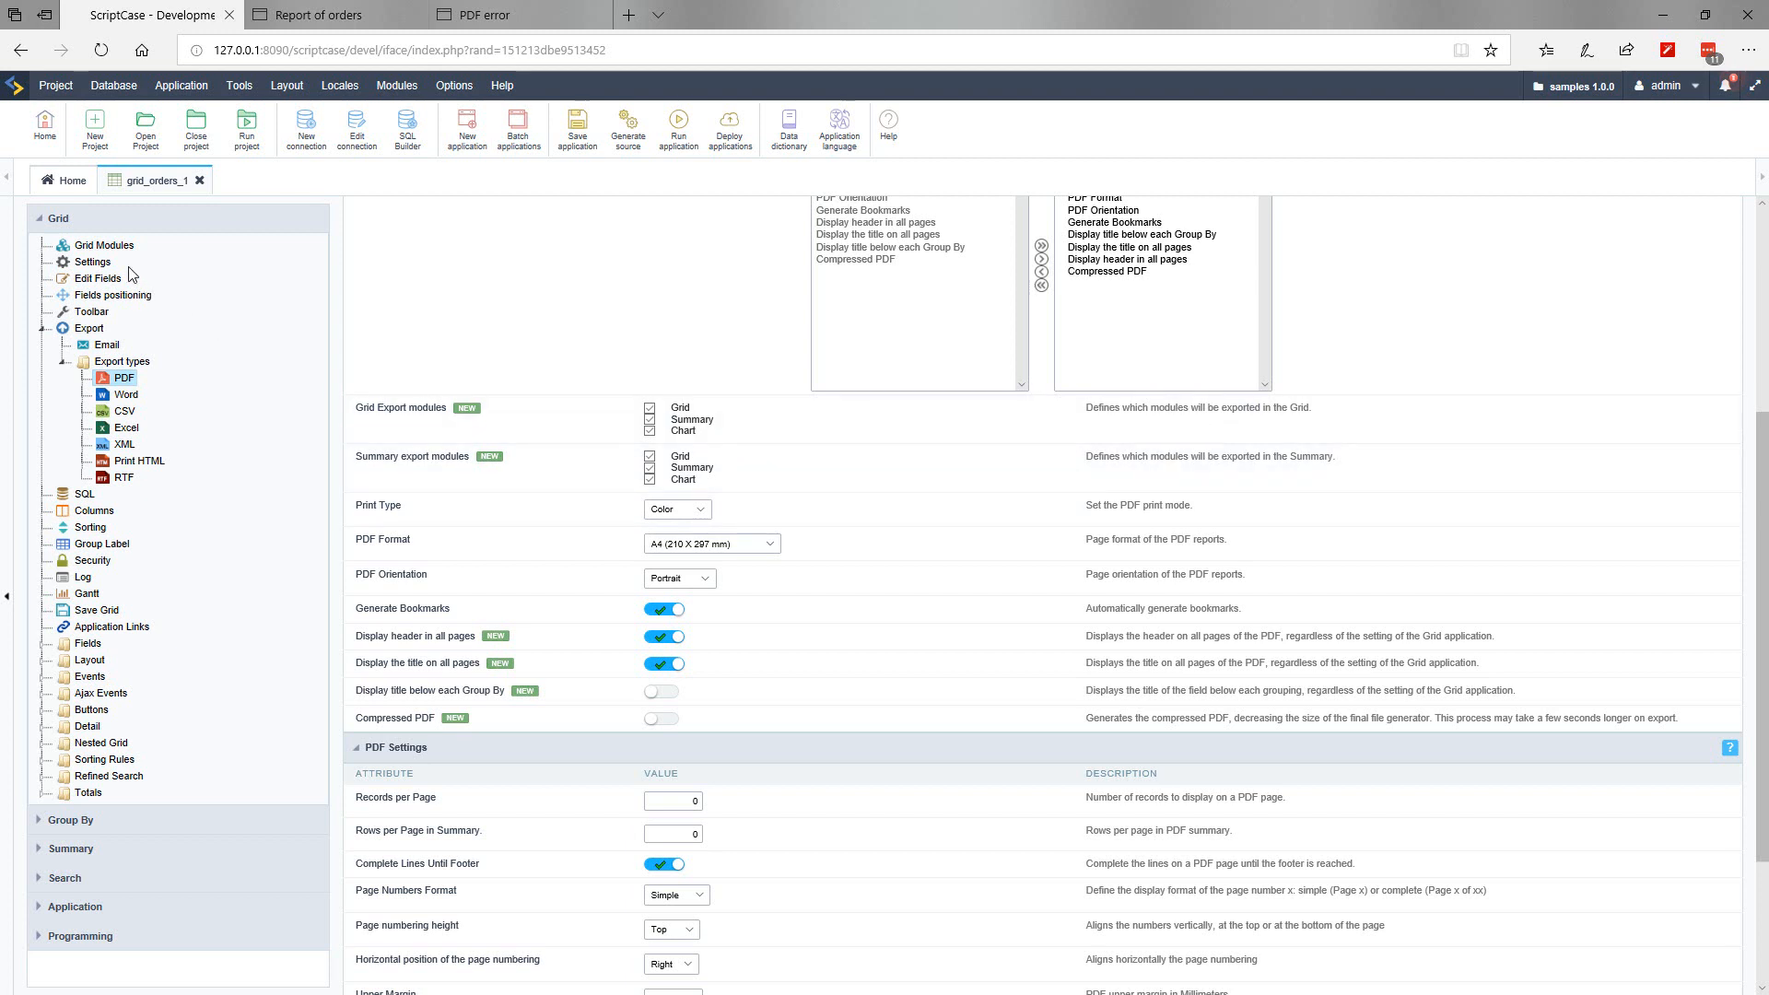
click(105, 247)
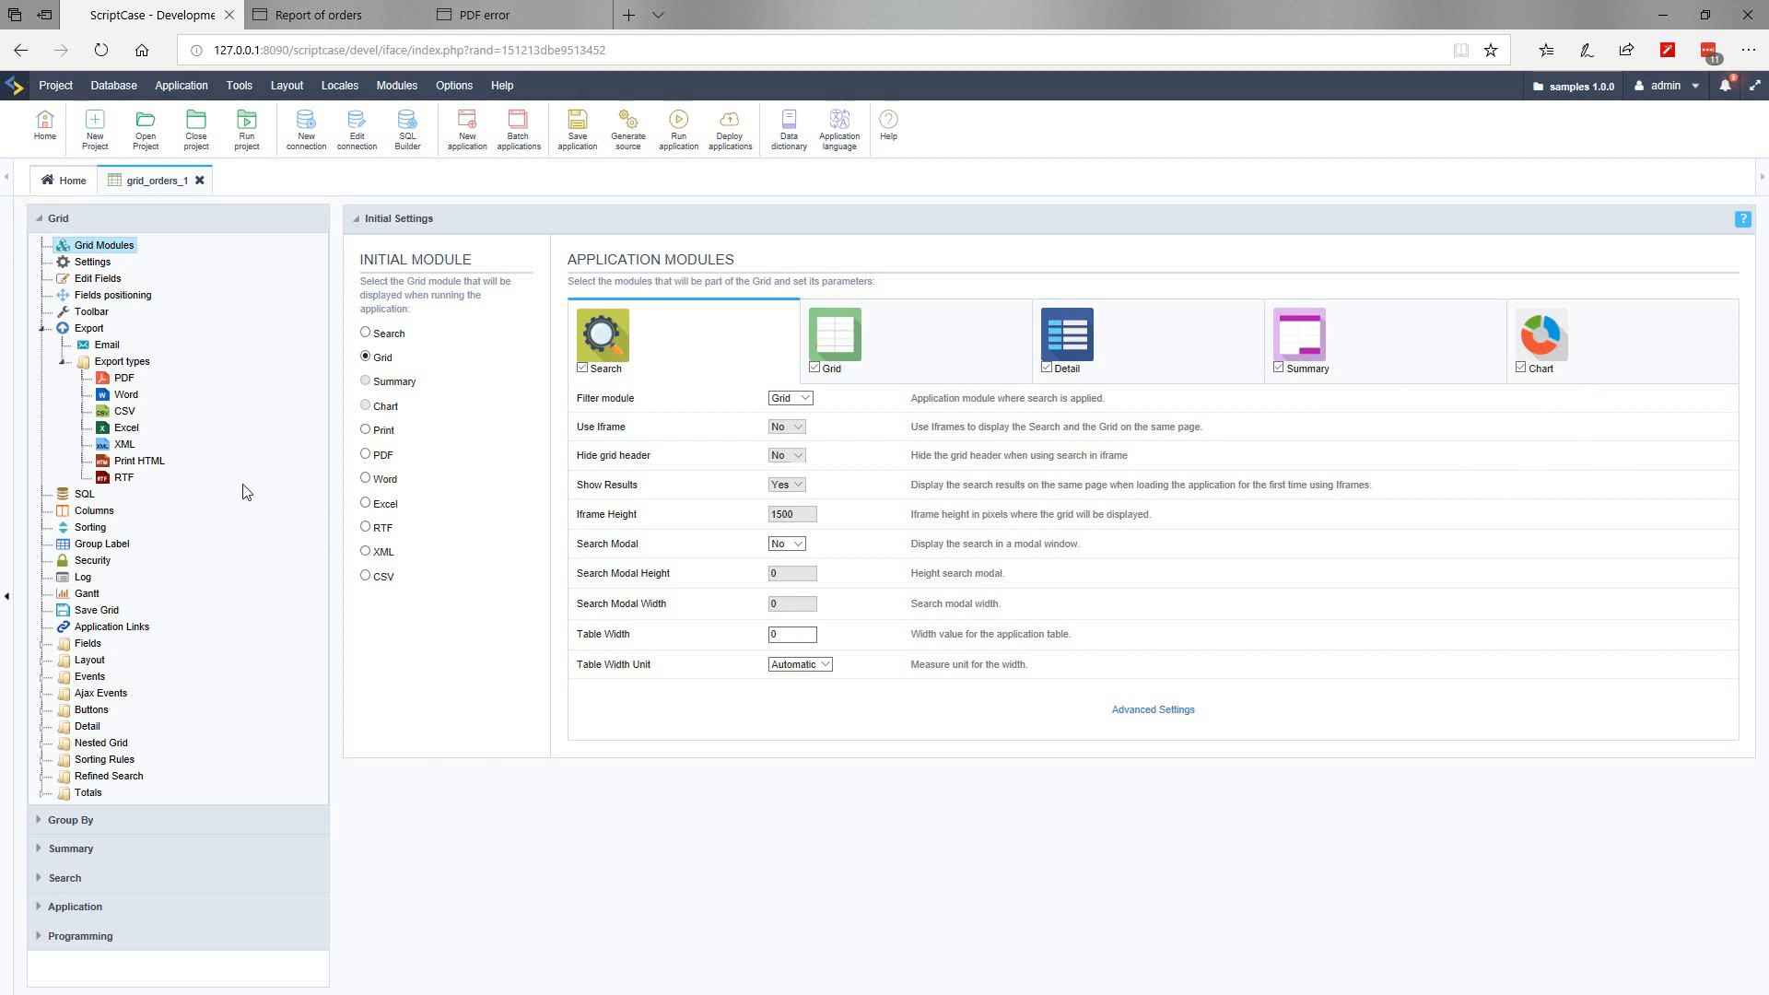
click(118, 379)
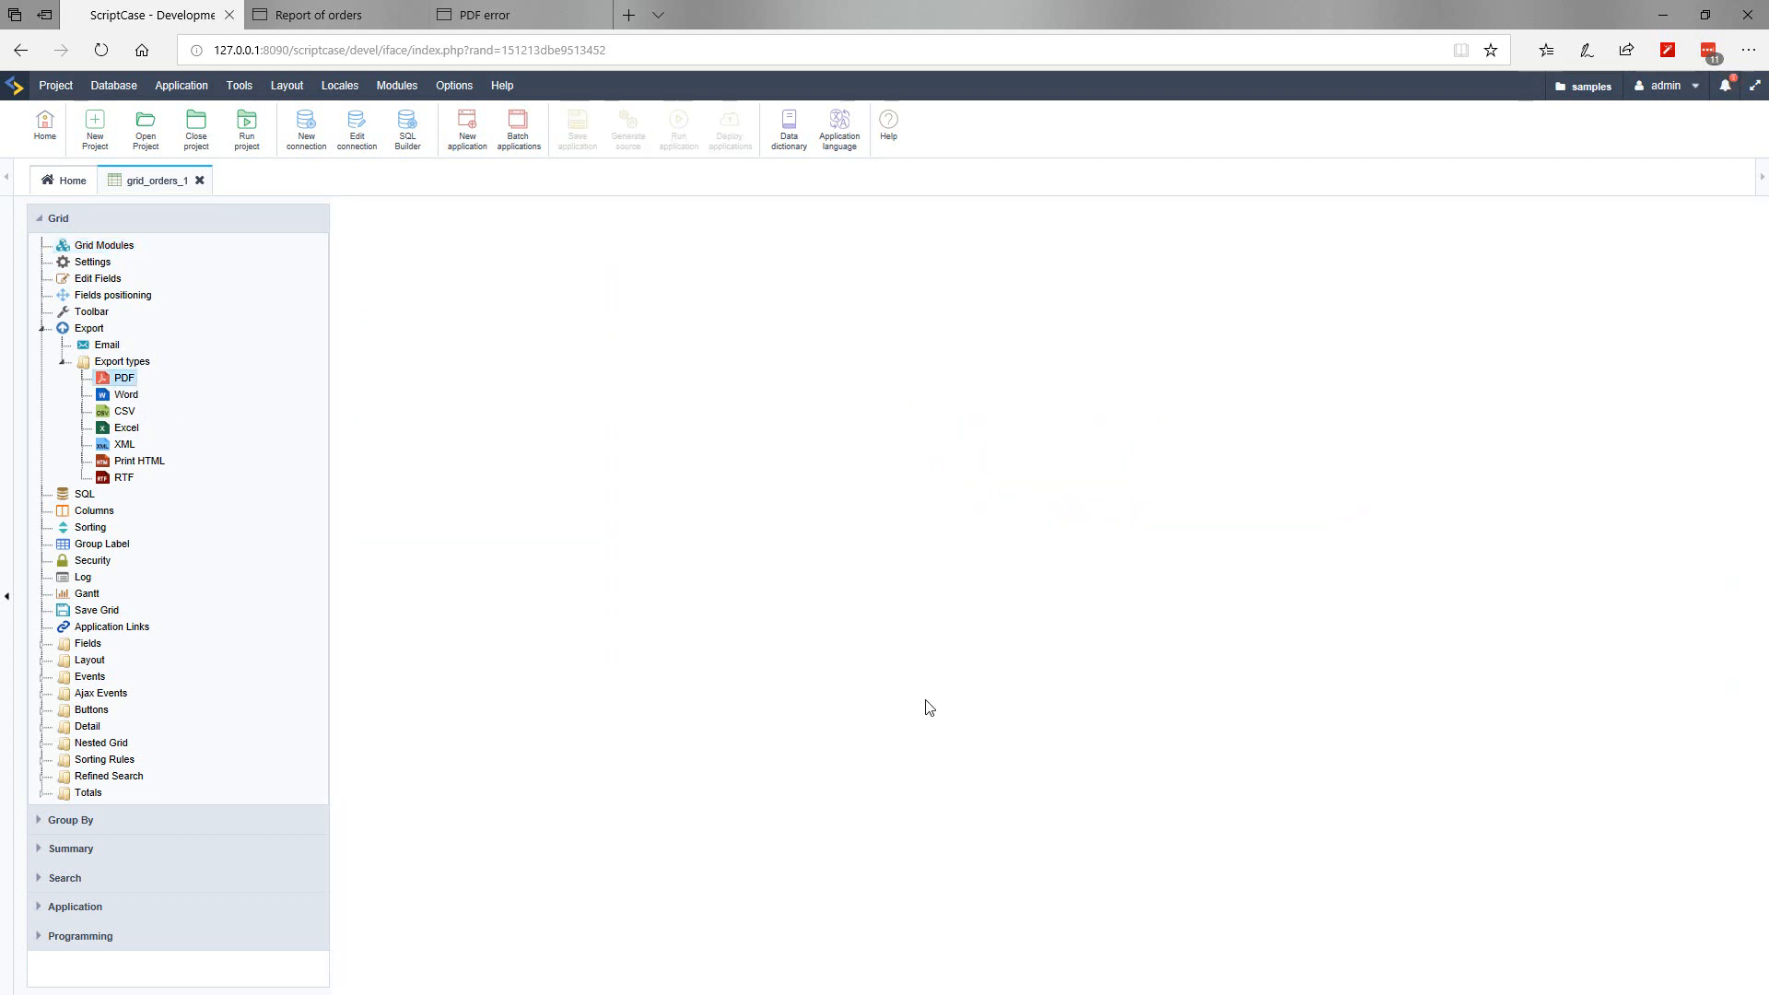
Step: Enable Summary and Chart under Grid Export modules in the default PDF export values
scroll(656, 559, down, 3)
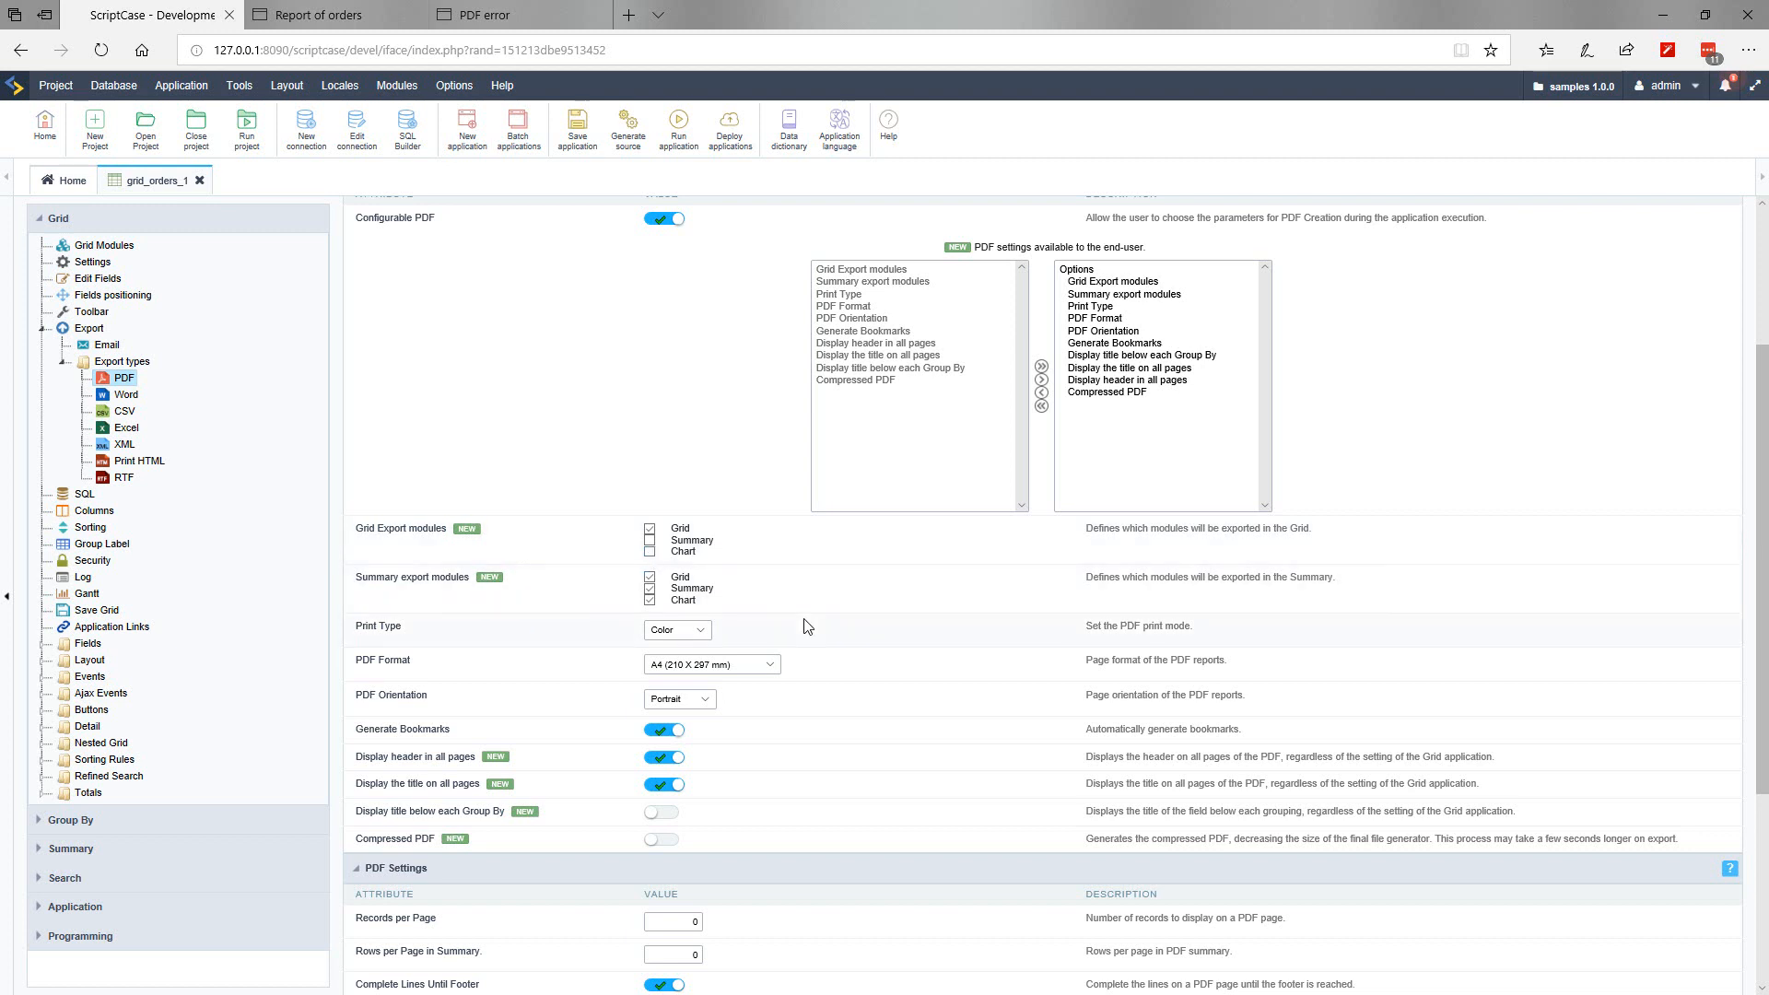
click(649, 541)
click(650, 552)
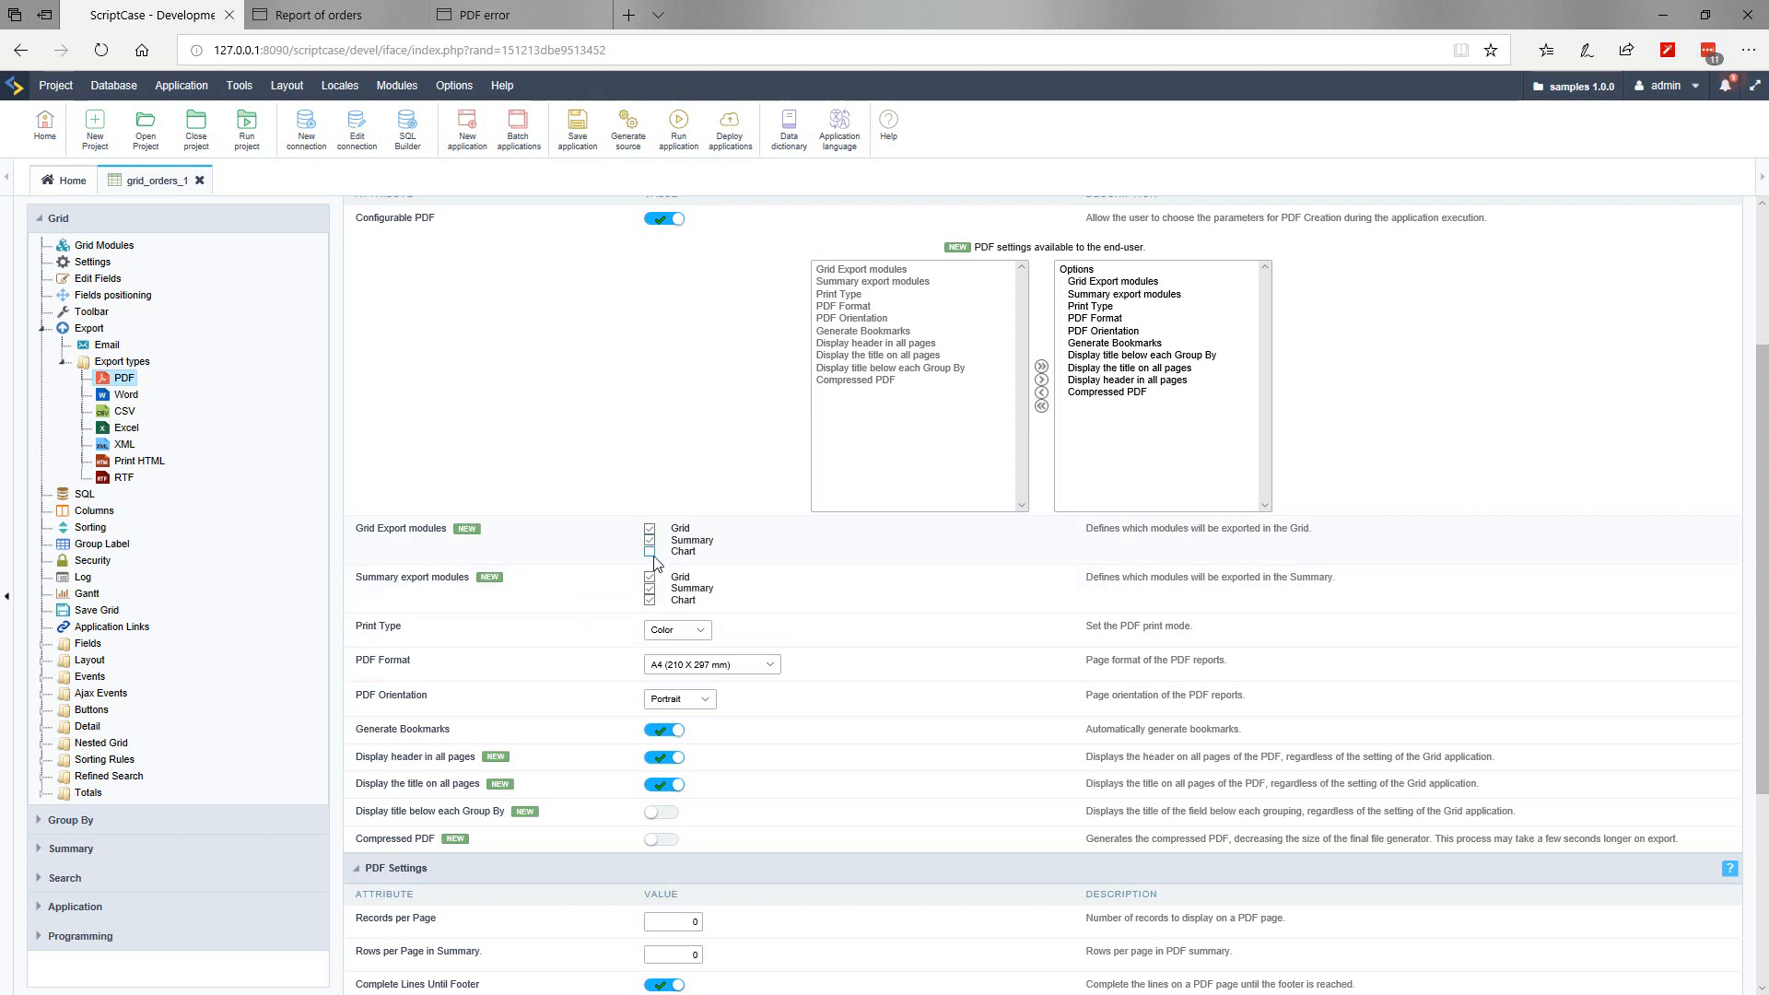
Step: Have Grid, Summary and Chart all enabled under Grid Export modules, and start a new static Group By
click(649, 529)
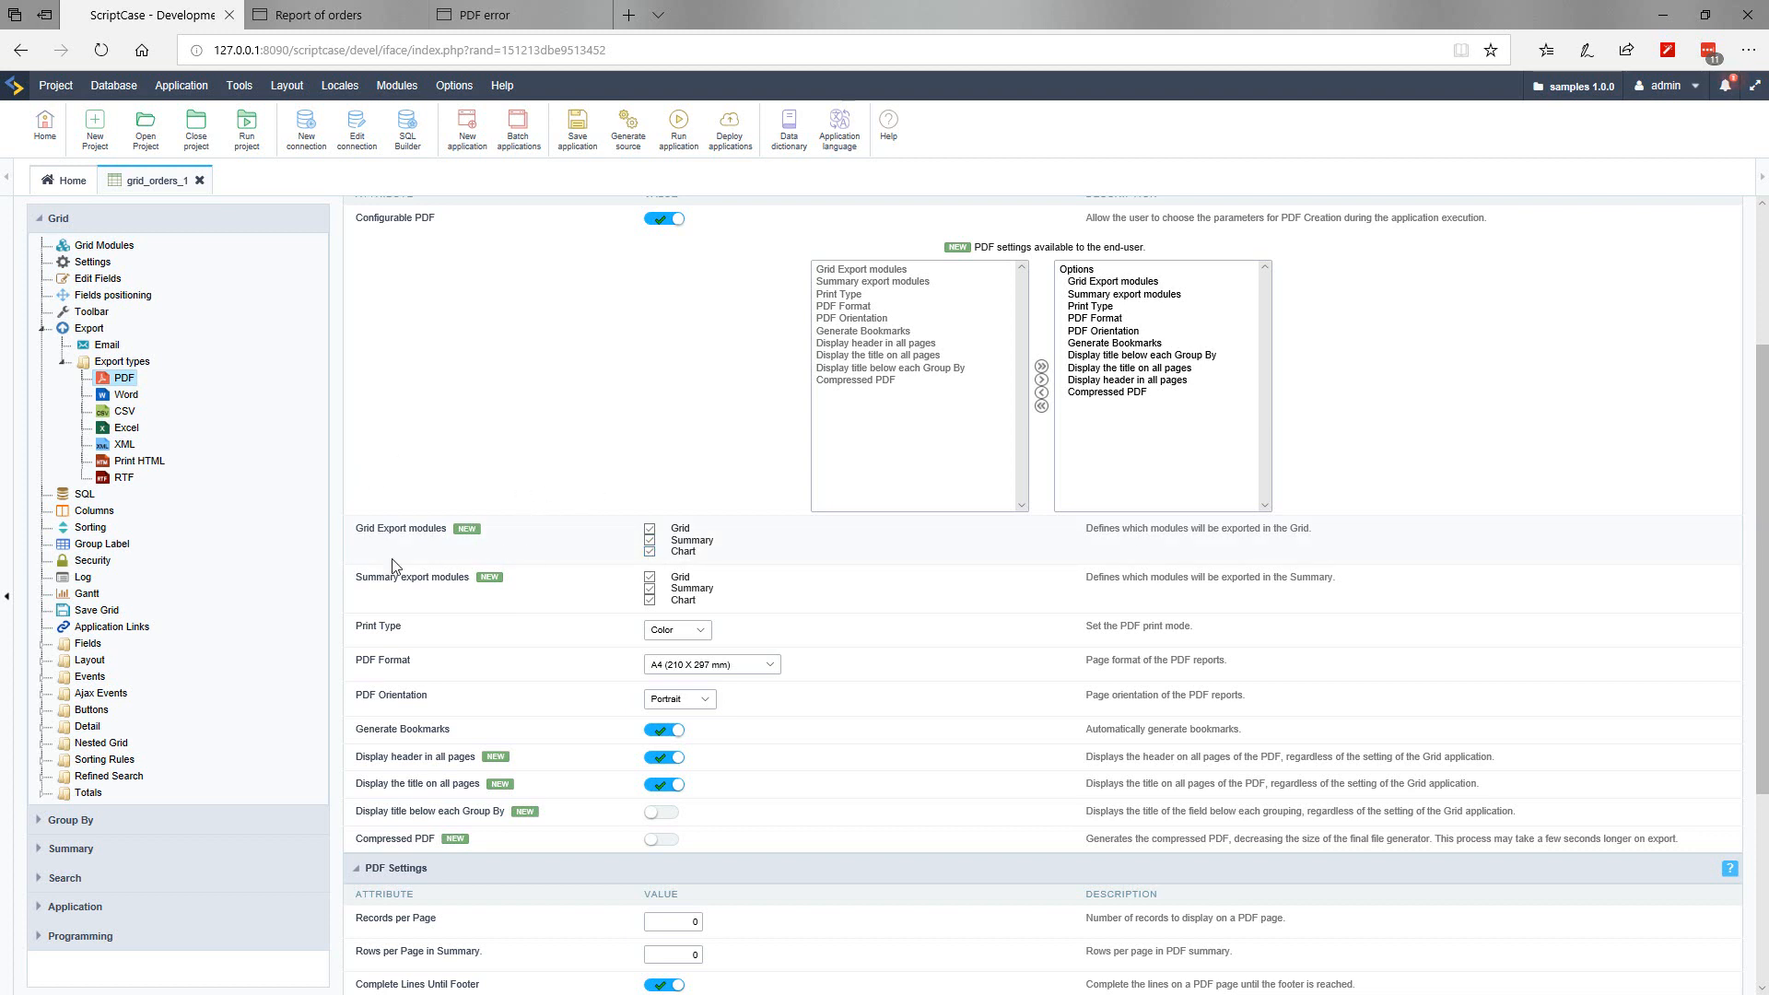
click(147, 820)
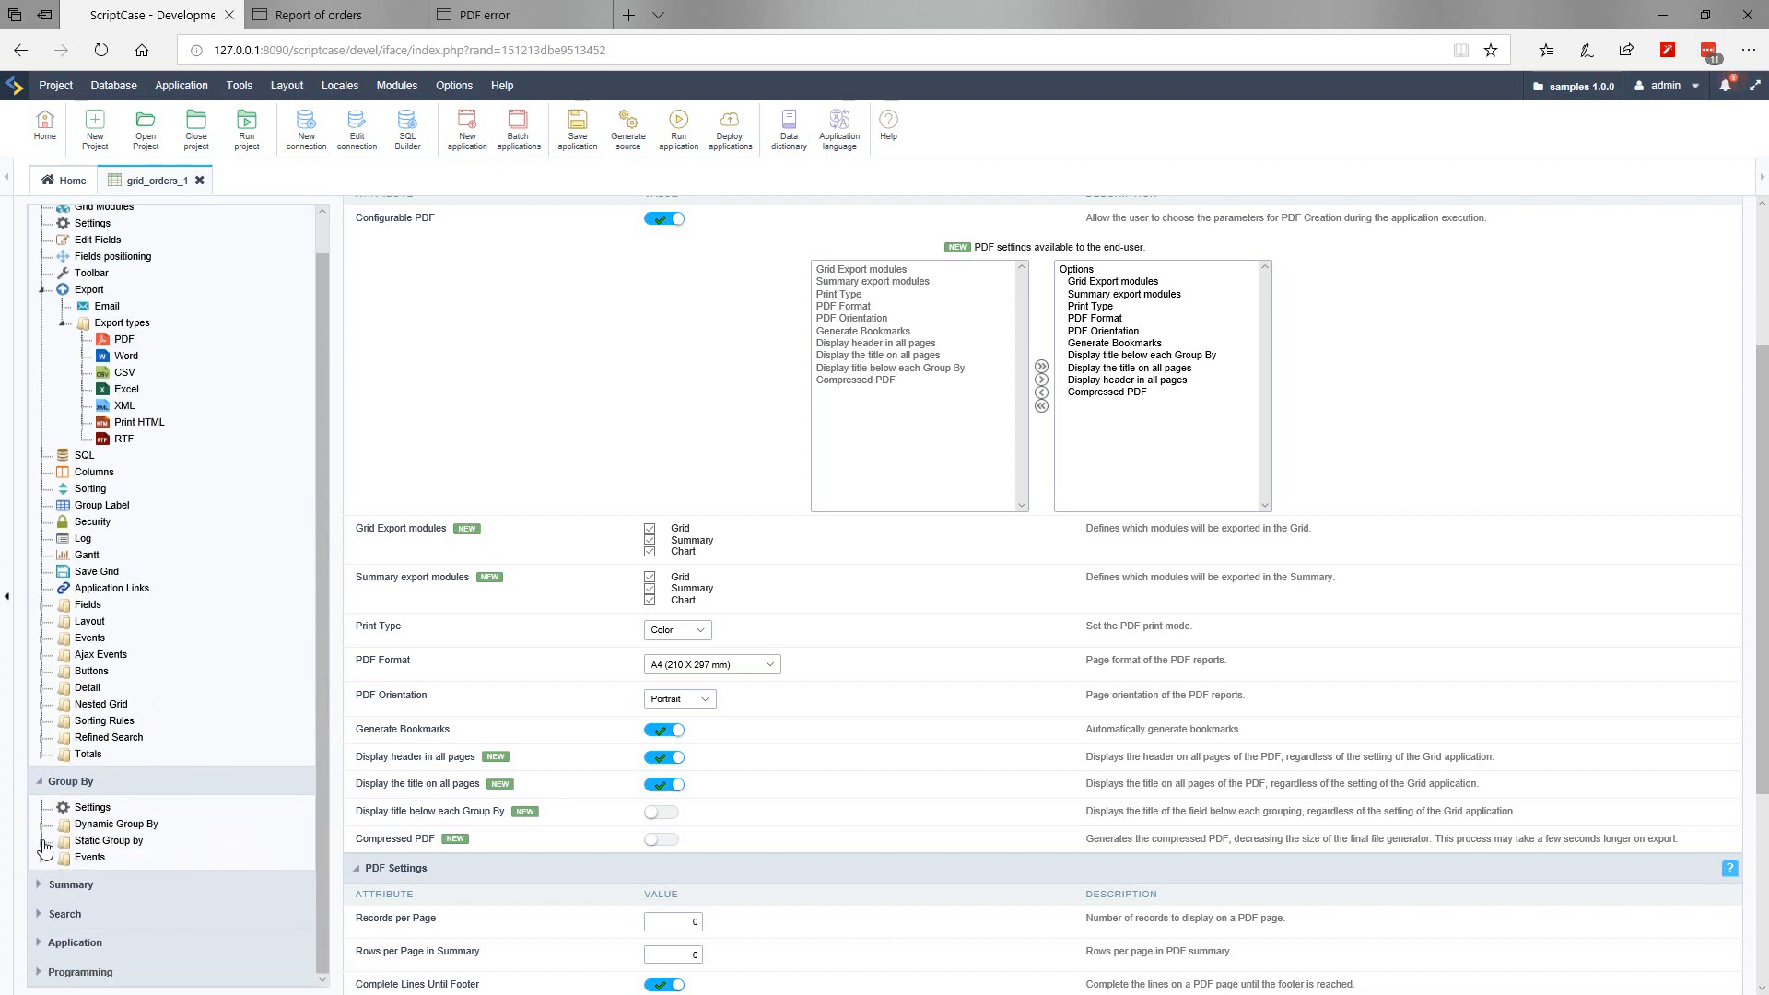
click(46, 840)
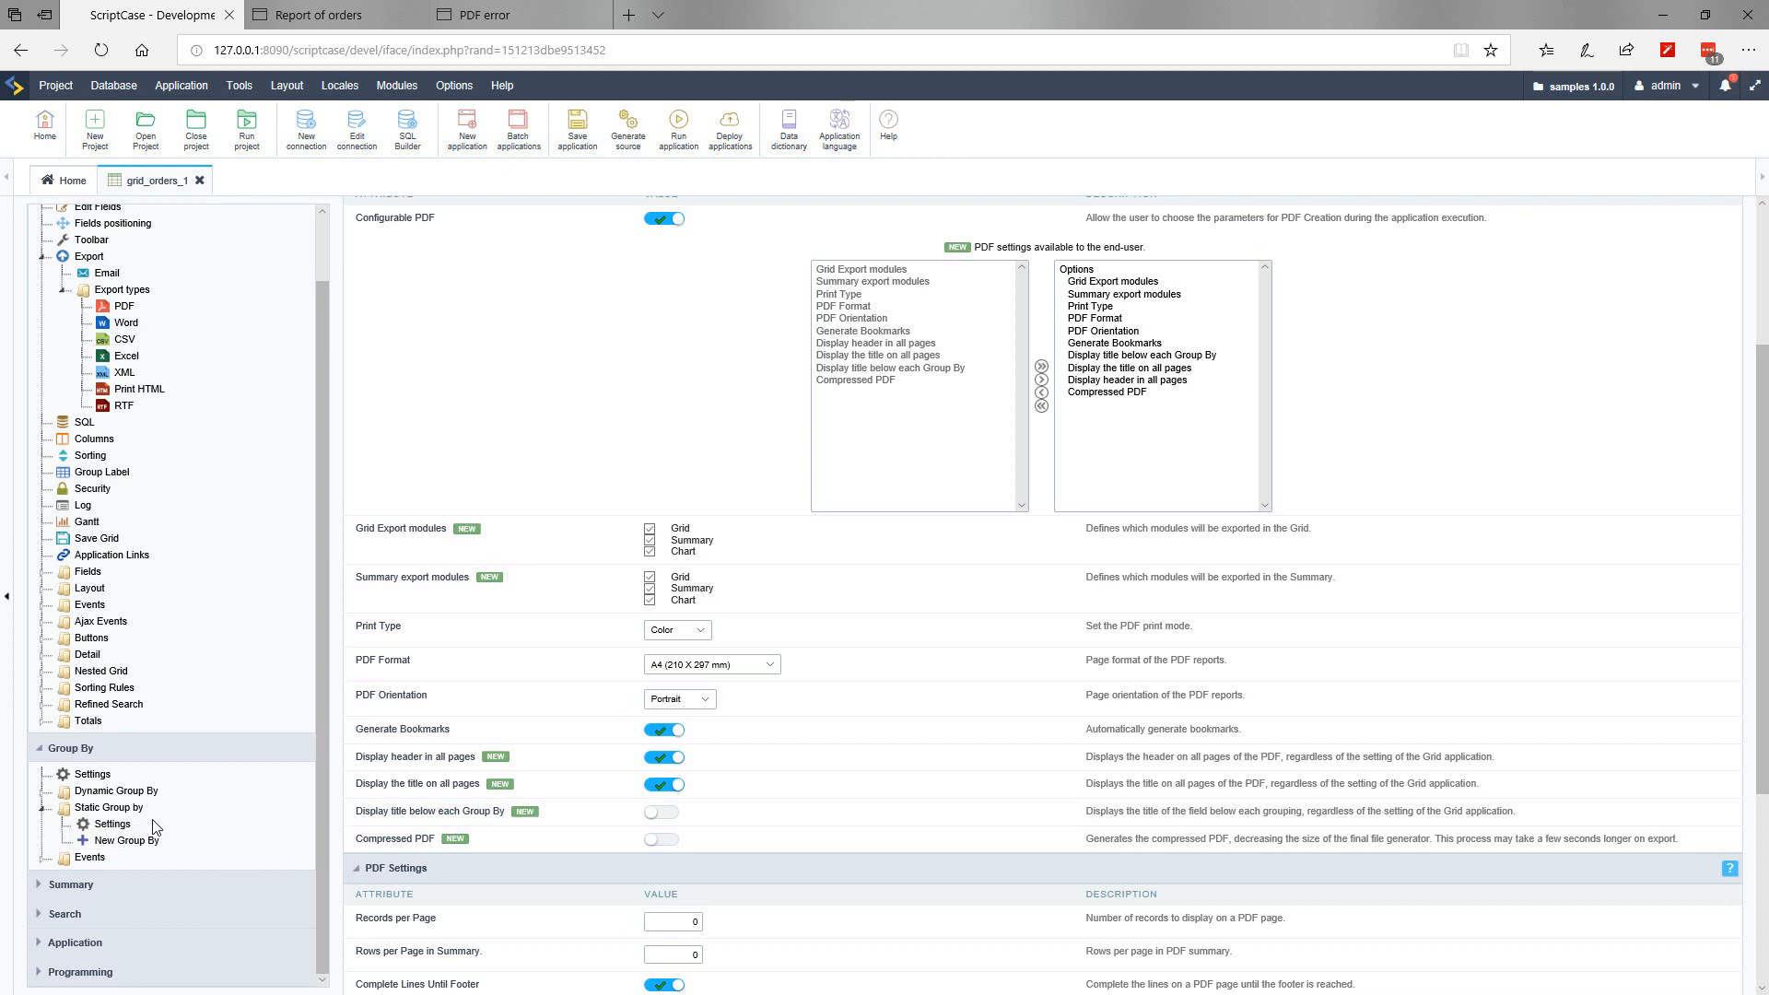
click(122, 839)
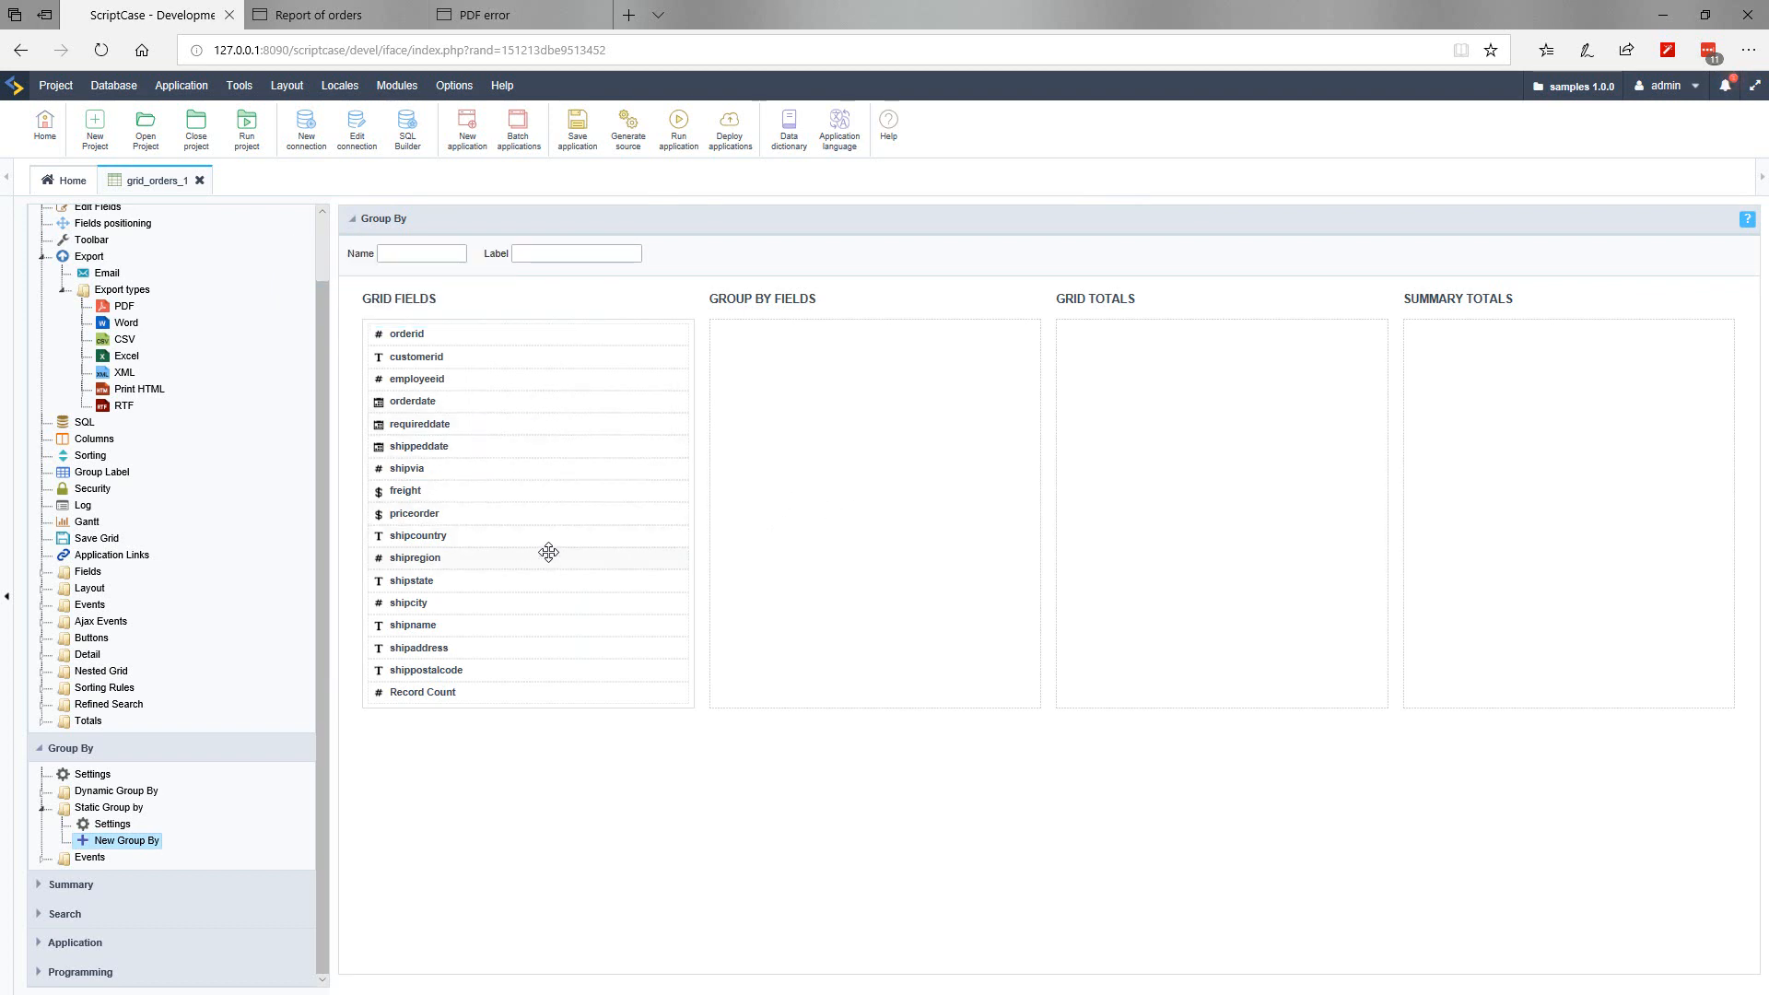
Step: Group by customerid and orderdate by Month, sum priceorder in the grid and summary totals, and run the application
drag(433, 357, 781, 352)
drag(414, 514, 1123, 384)
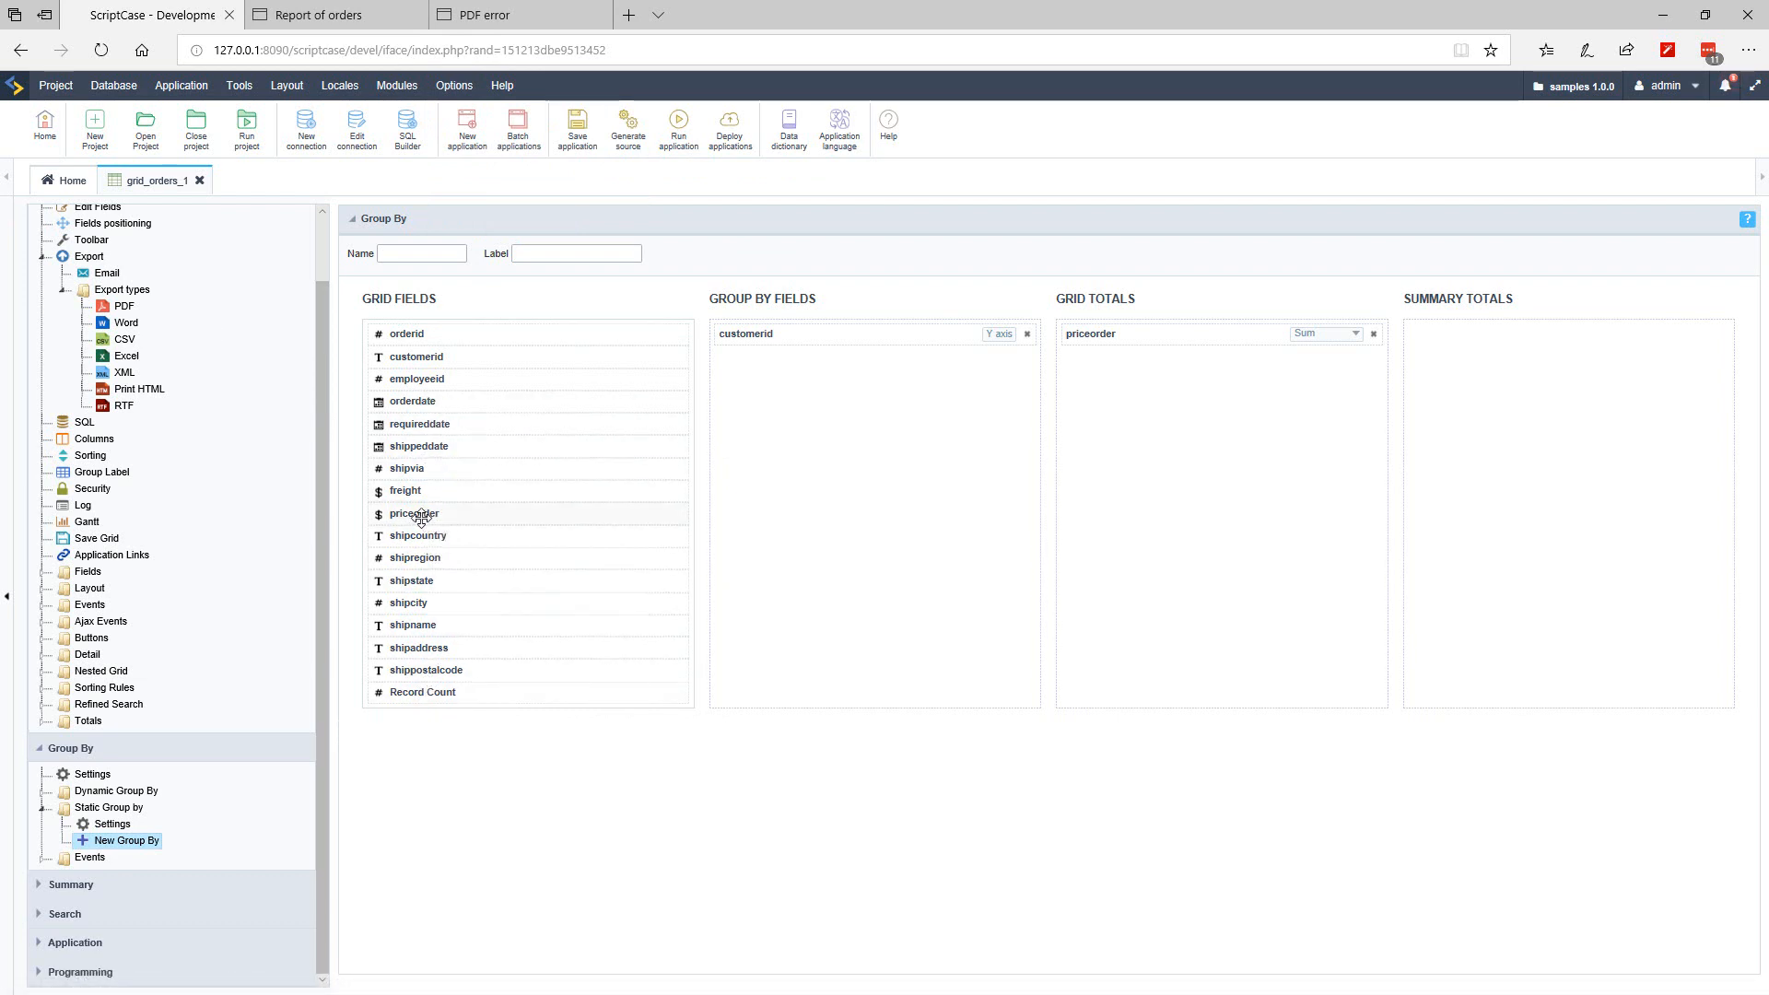
drag(421, 517, 1465, 348)
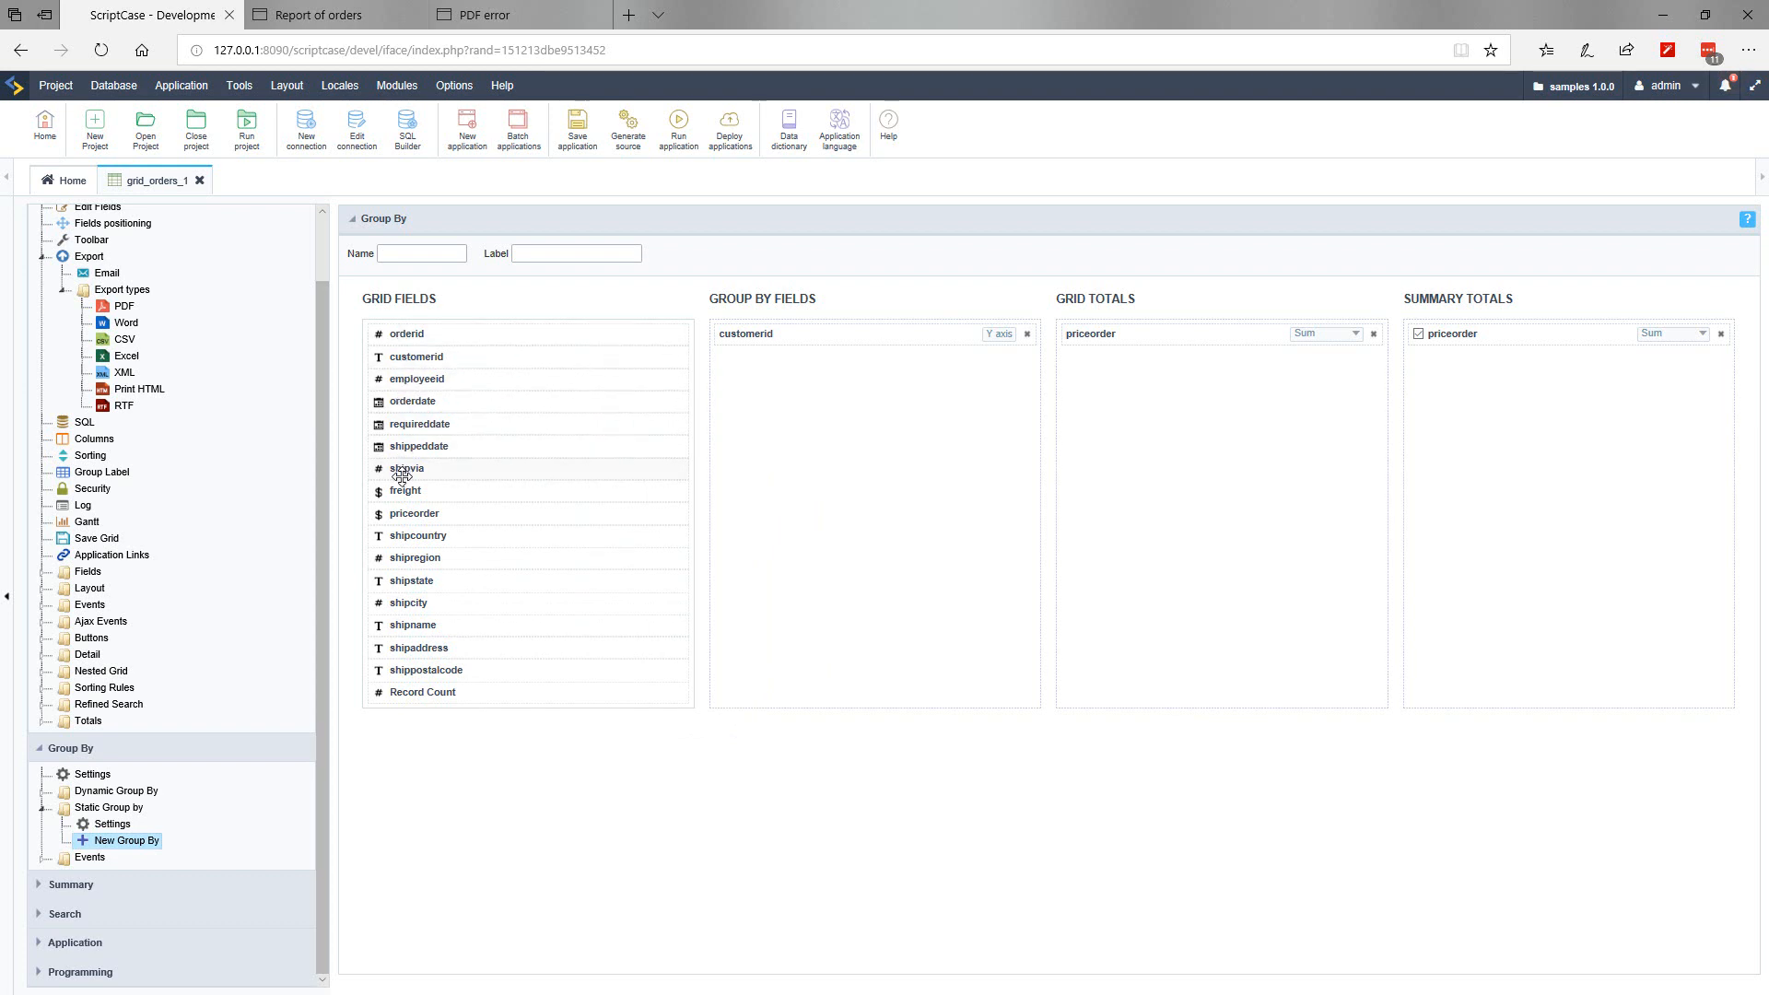
drag(408, 402, 765, 395)
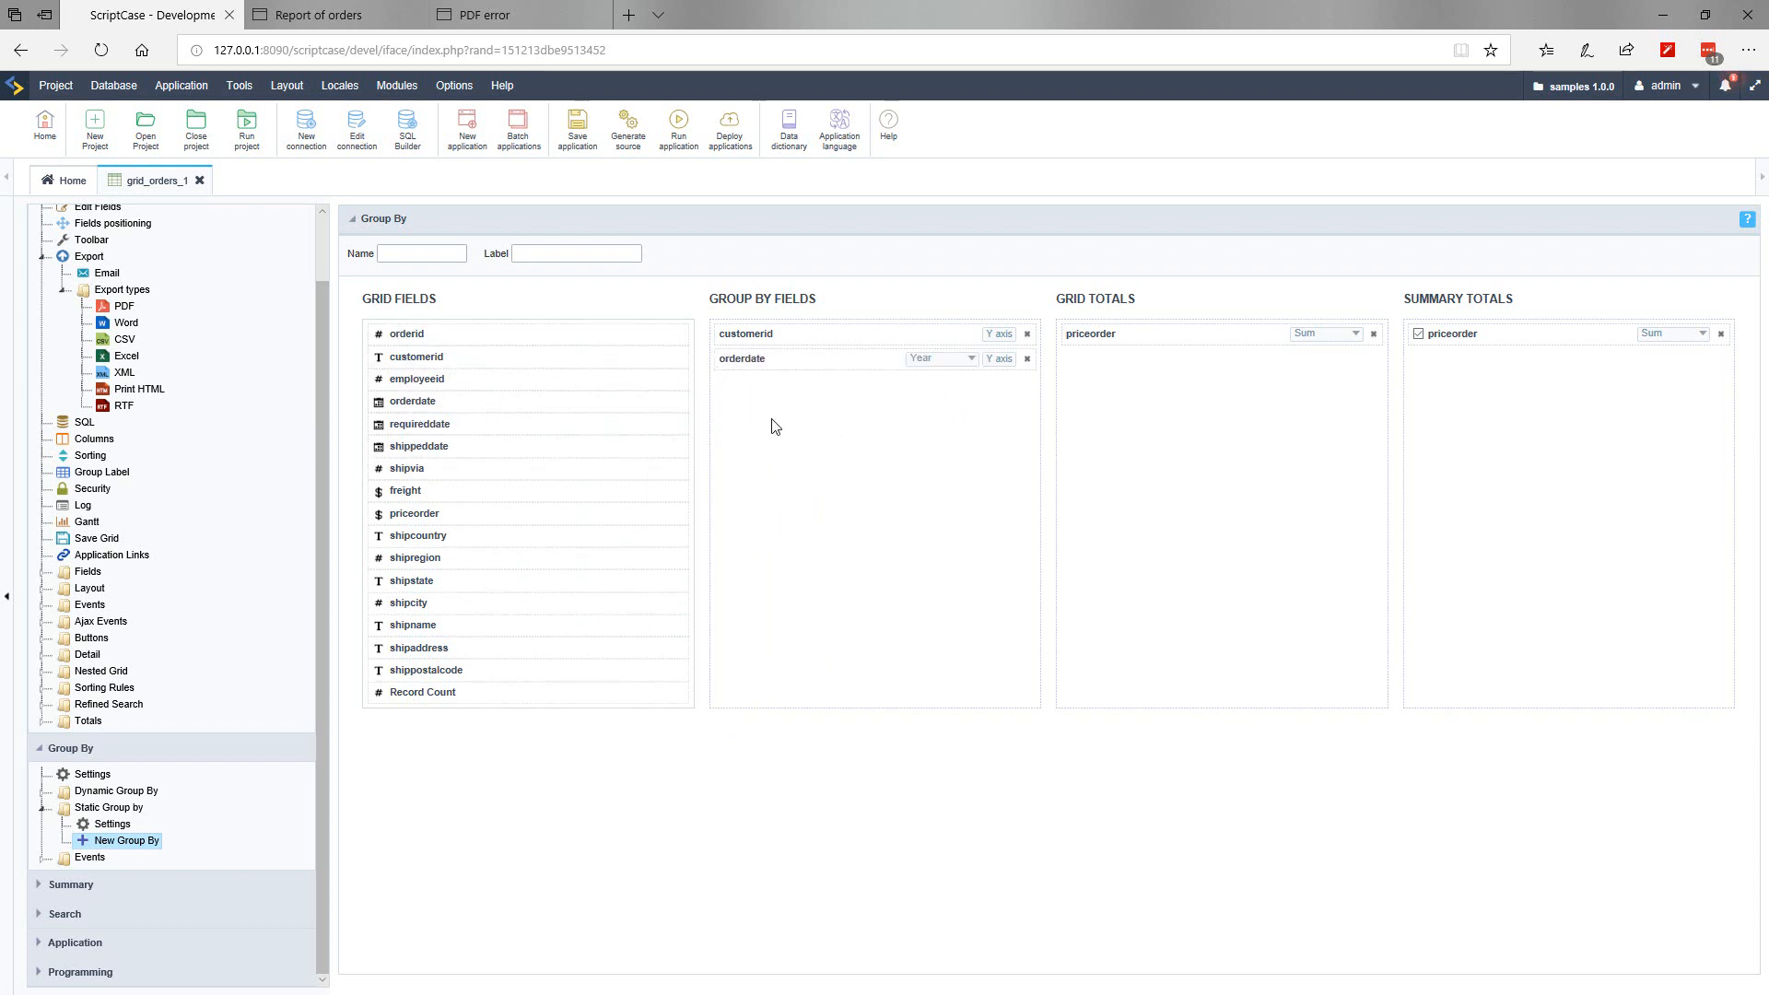
click(967, 360)
click(1174, 532)
click(678, 132)
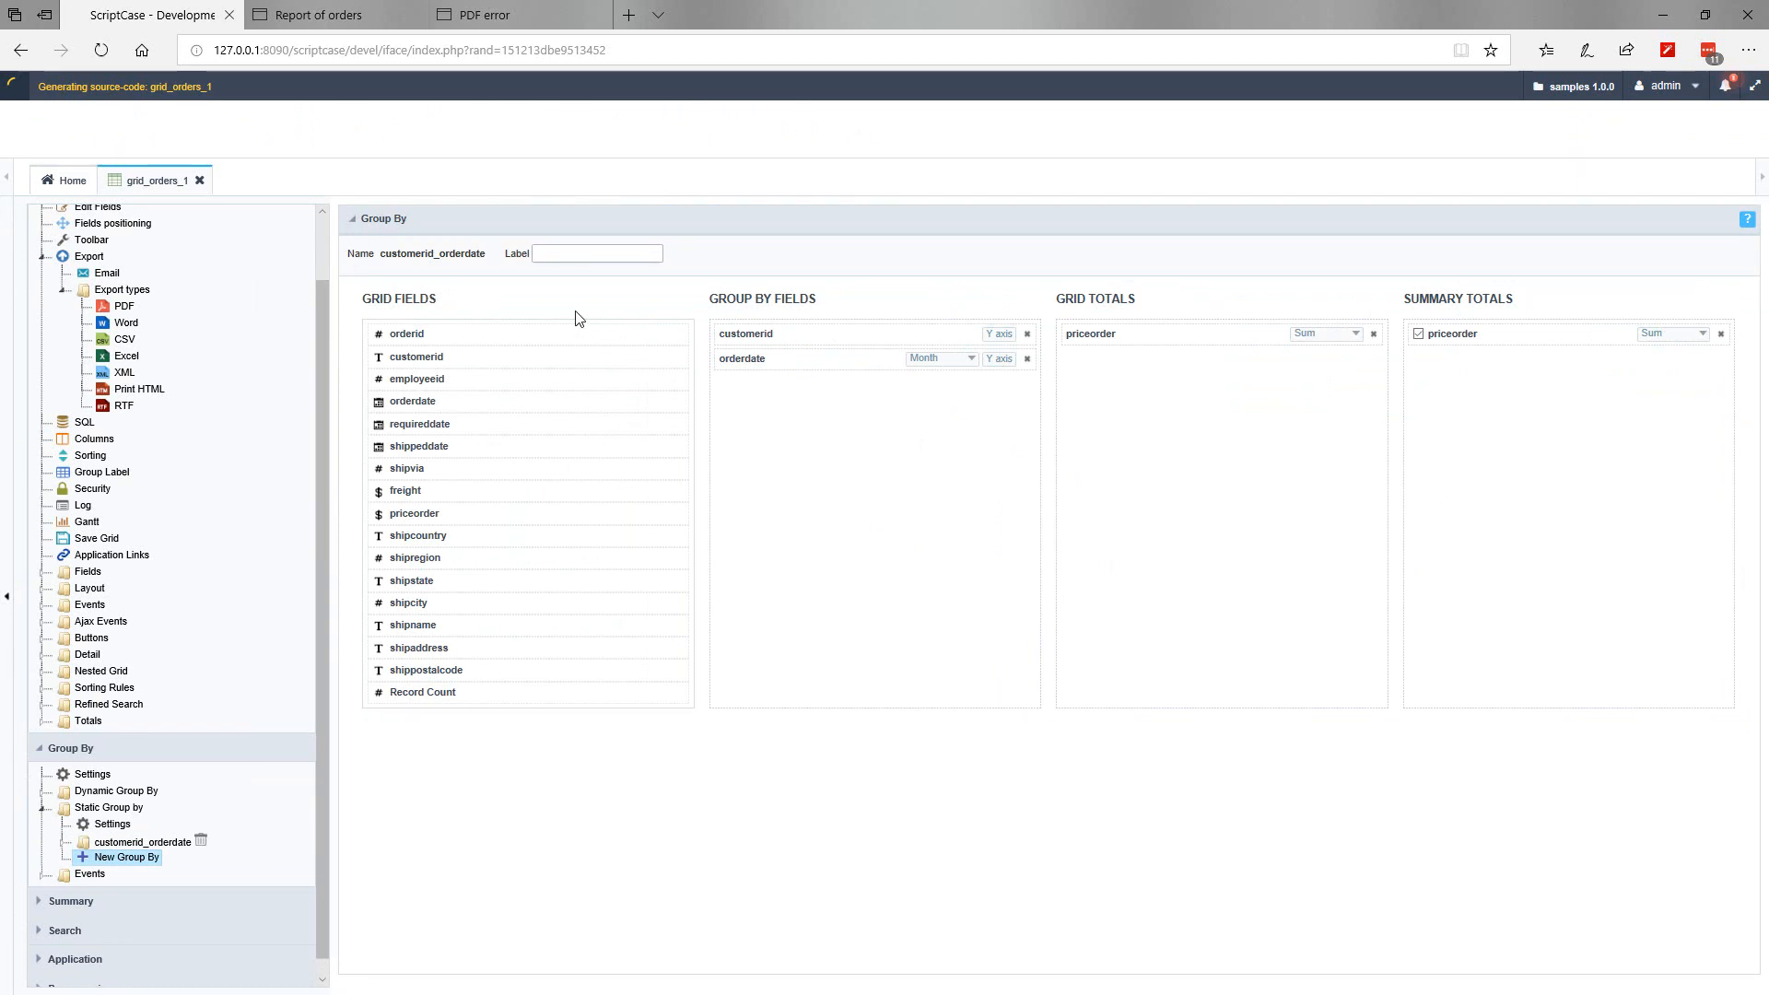
Step: Inspect the chart level selection in the running report's PDF export settings
click(324, 13)
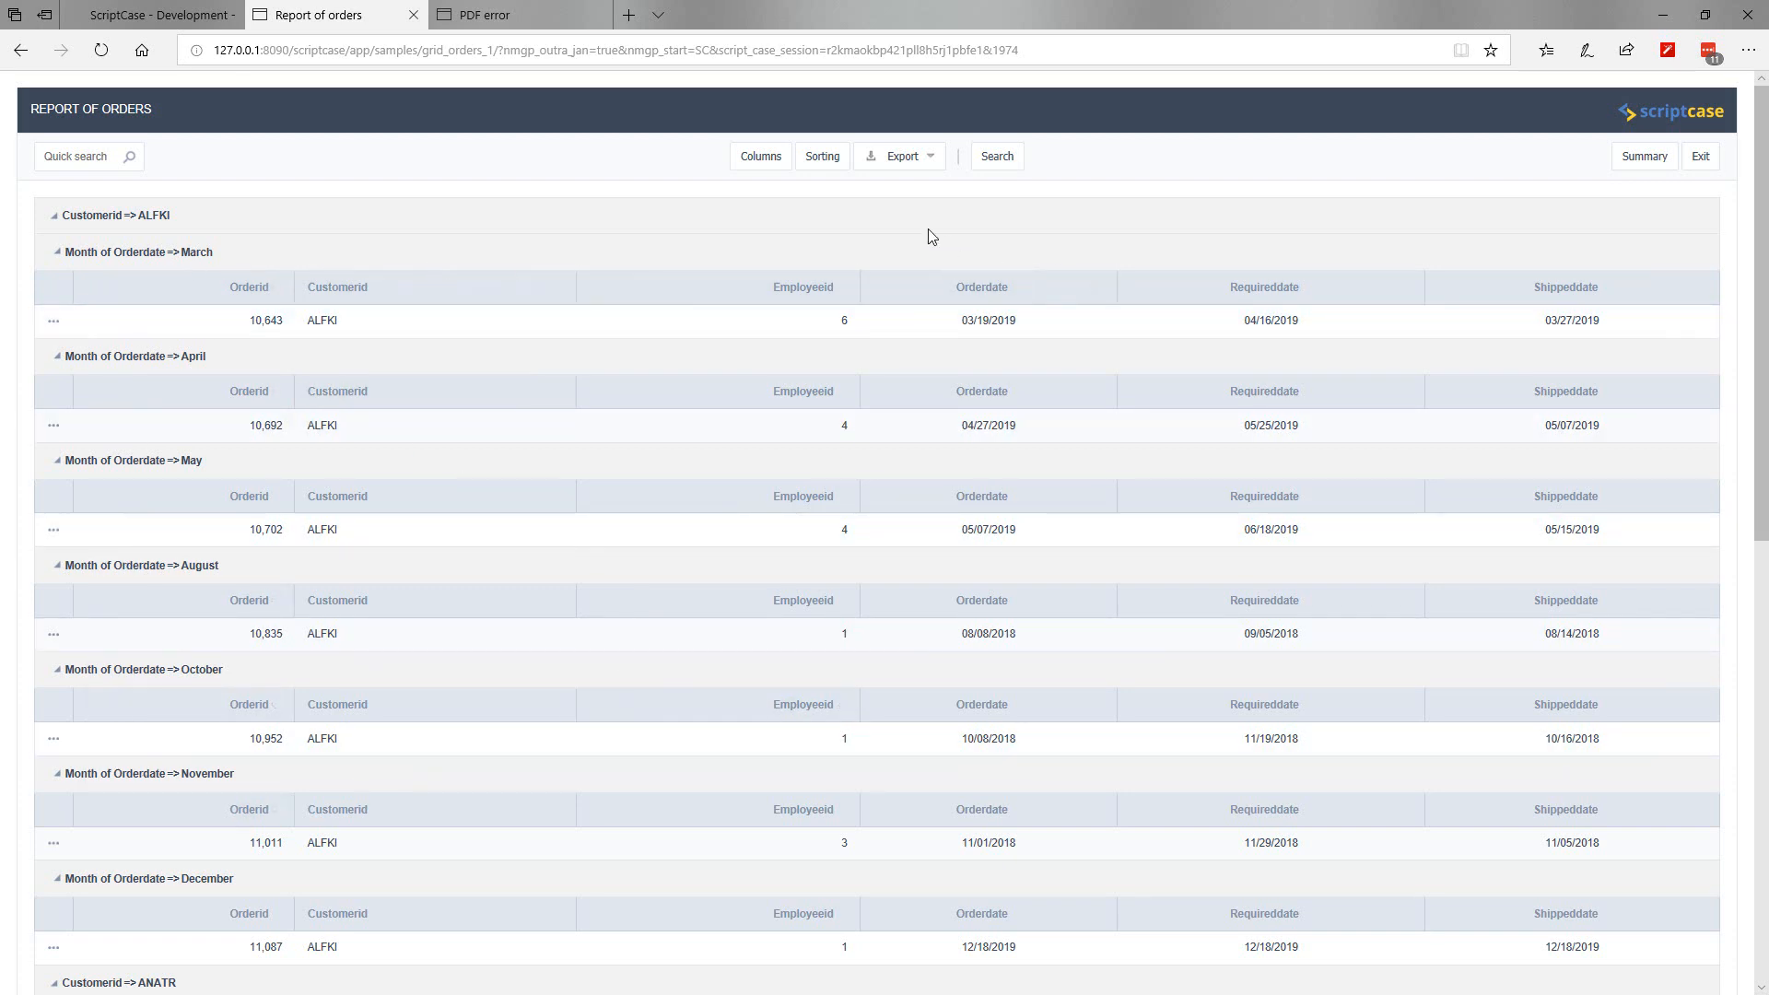
click(926, 156)
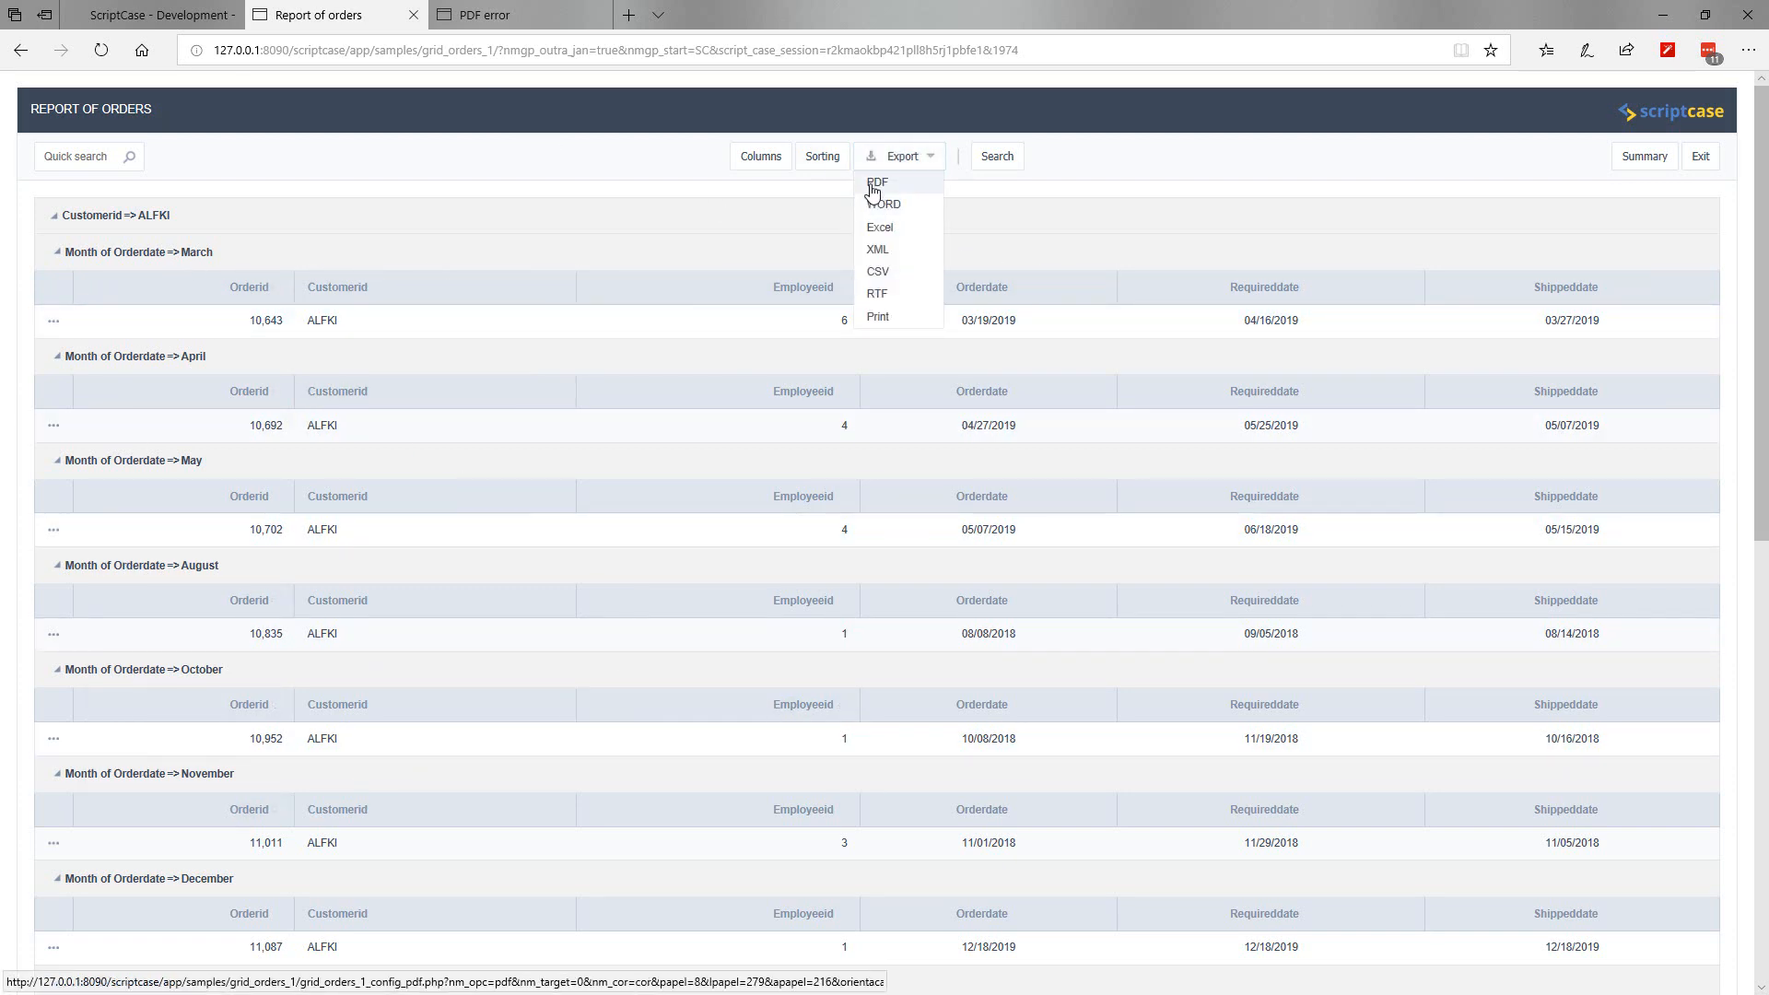
click(876, 181)
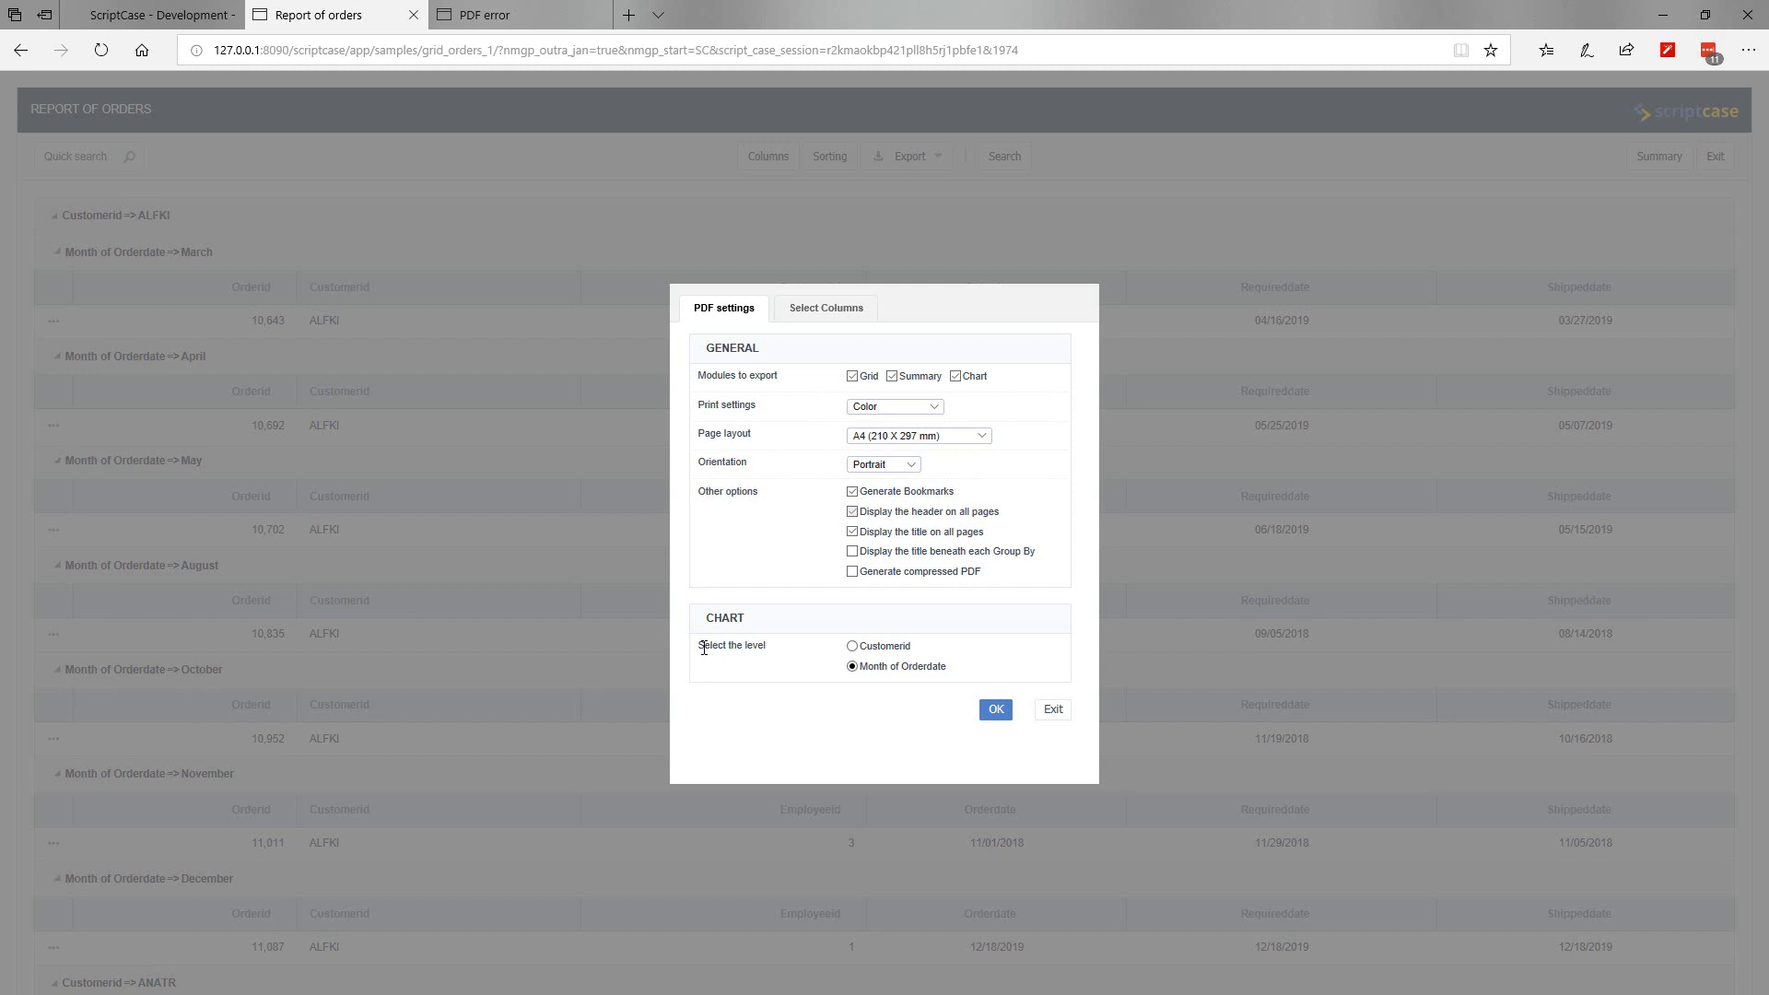
drag(699, 648, 772, 637)
Step: Return to the application's PDF export settings and read the PDF Chart depth output selection attribute and its description
click(134, 13)
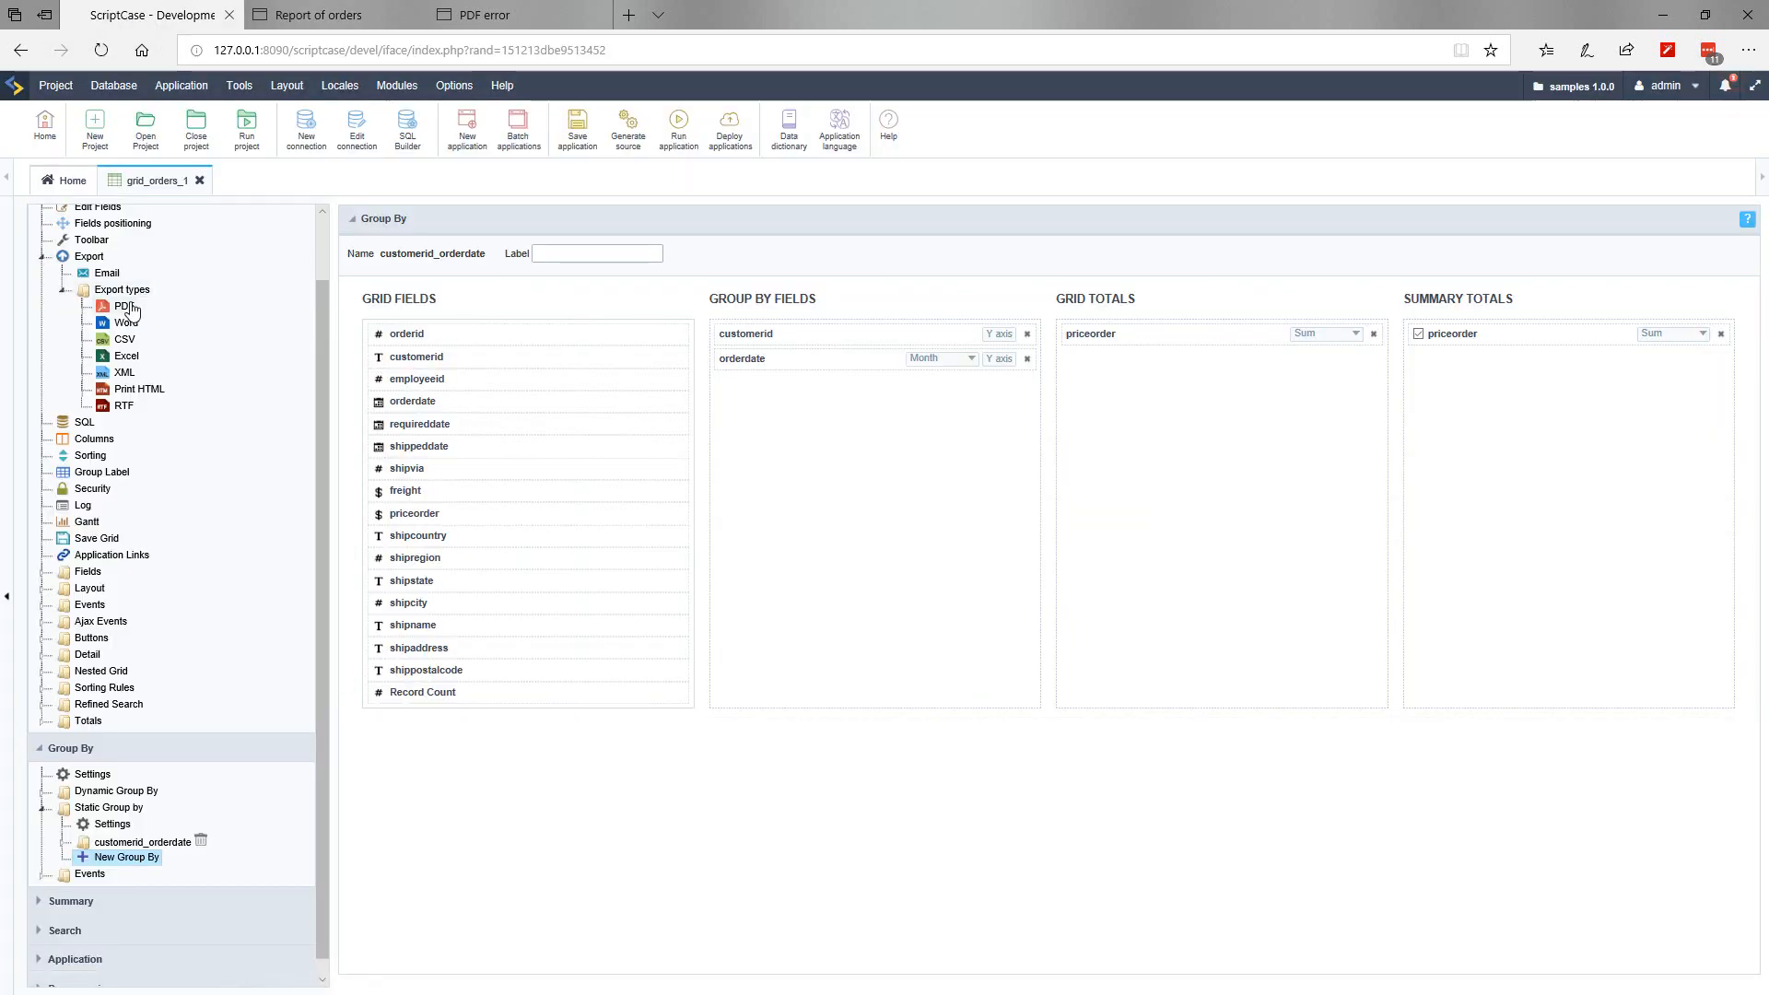
click(125, 307)
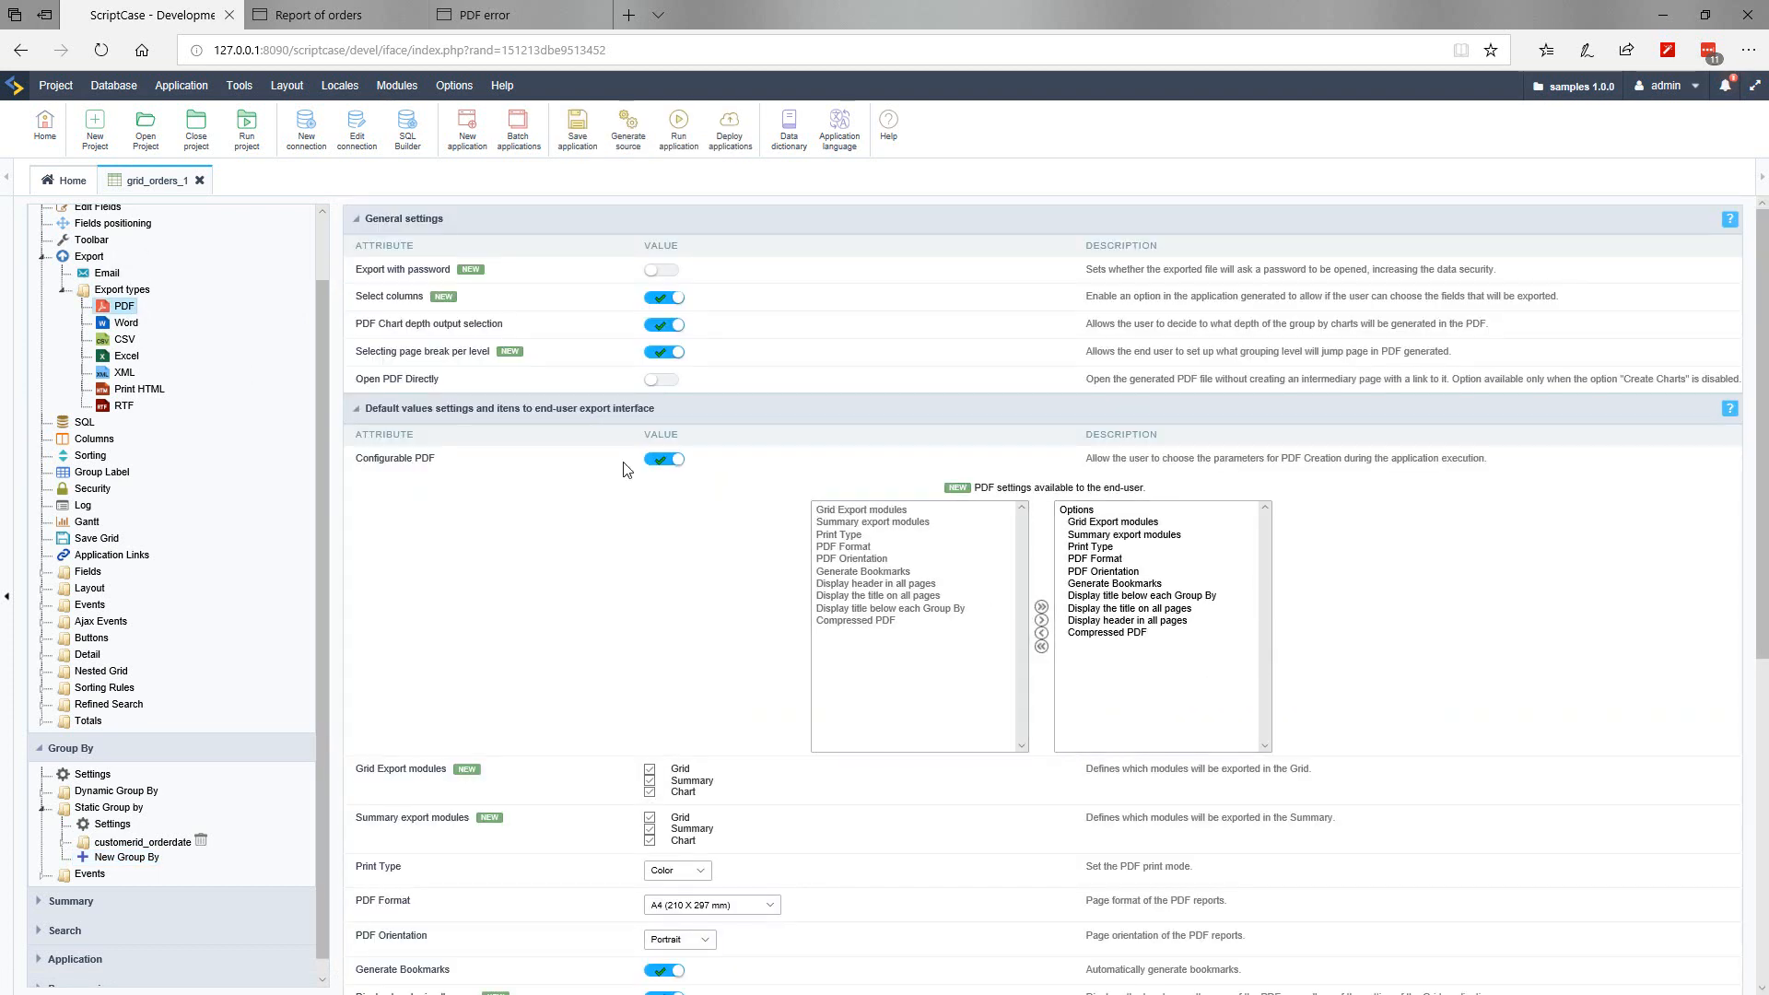
drag(511, 328, 363, 320)
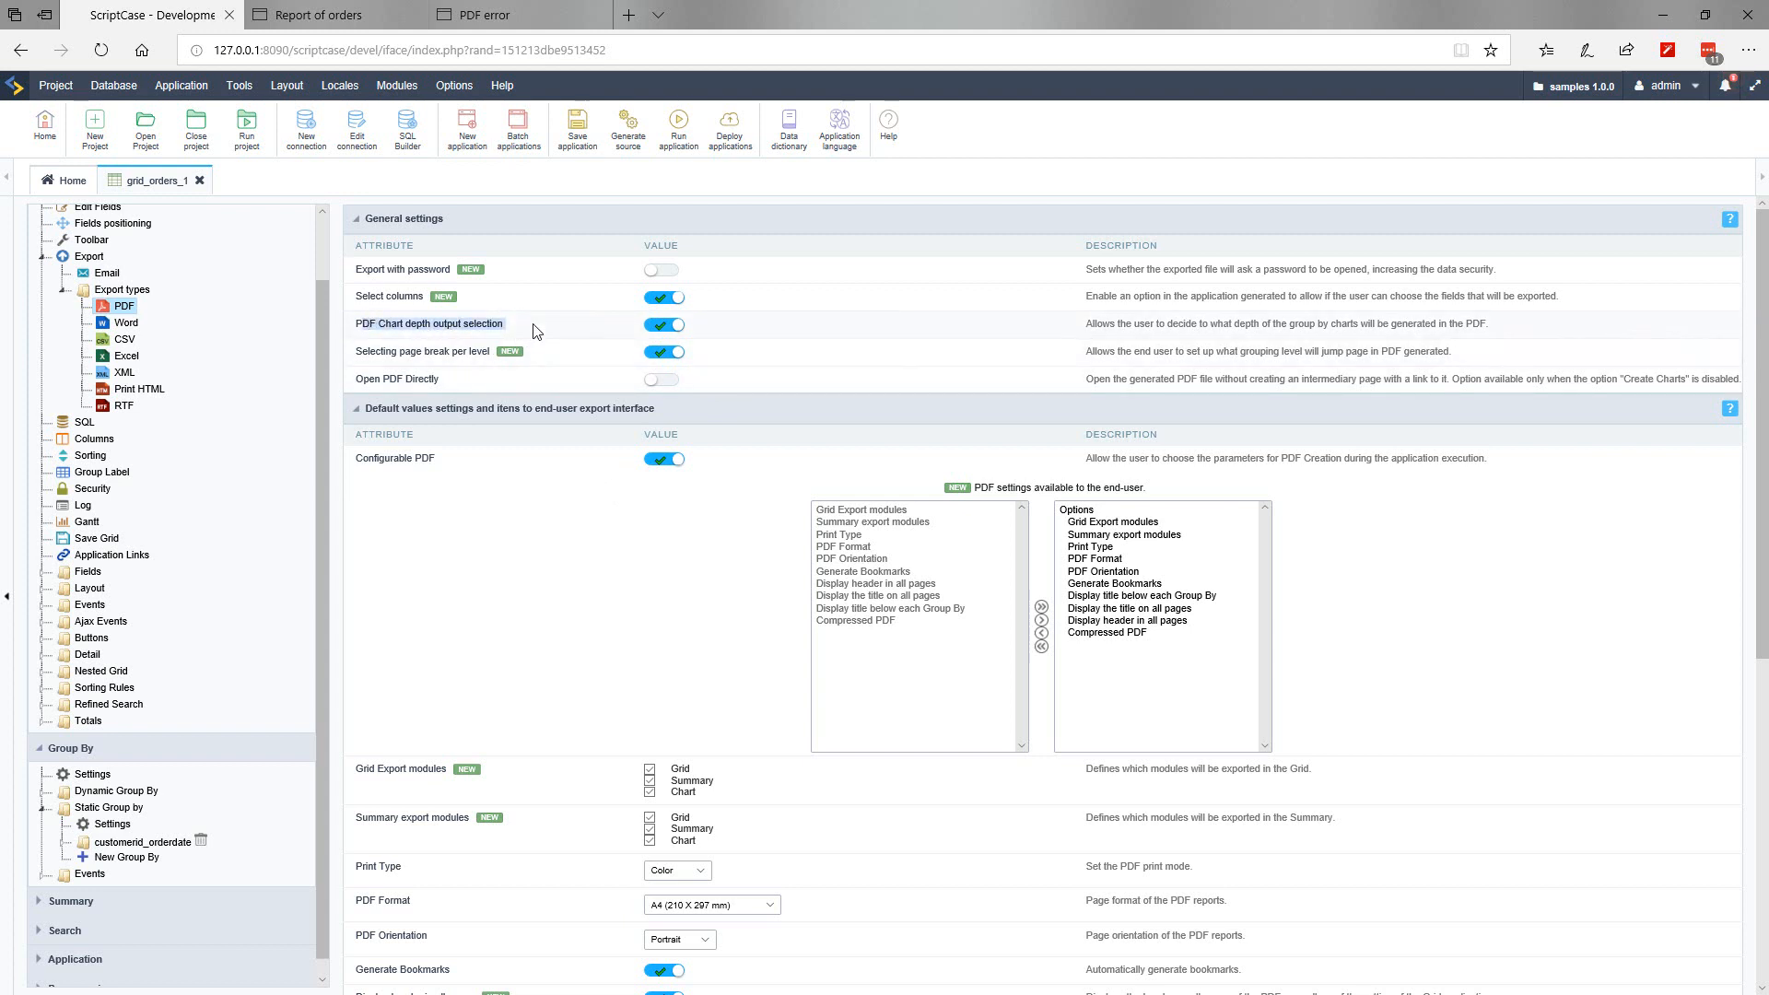
click(1110, 325)
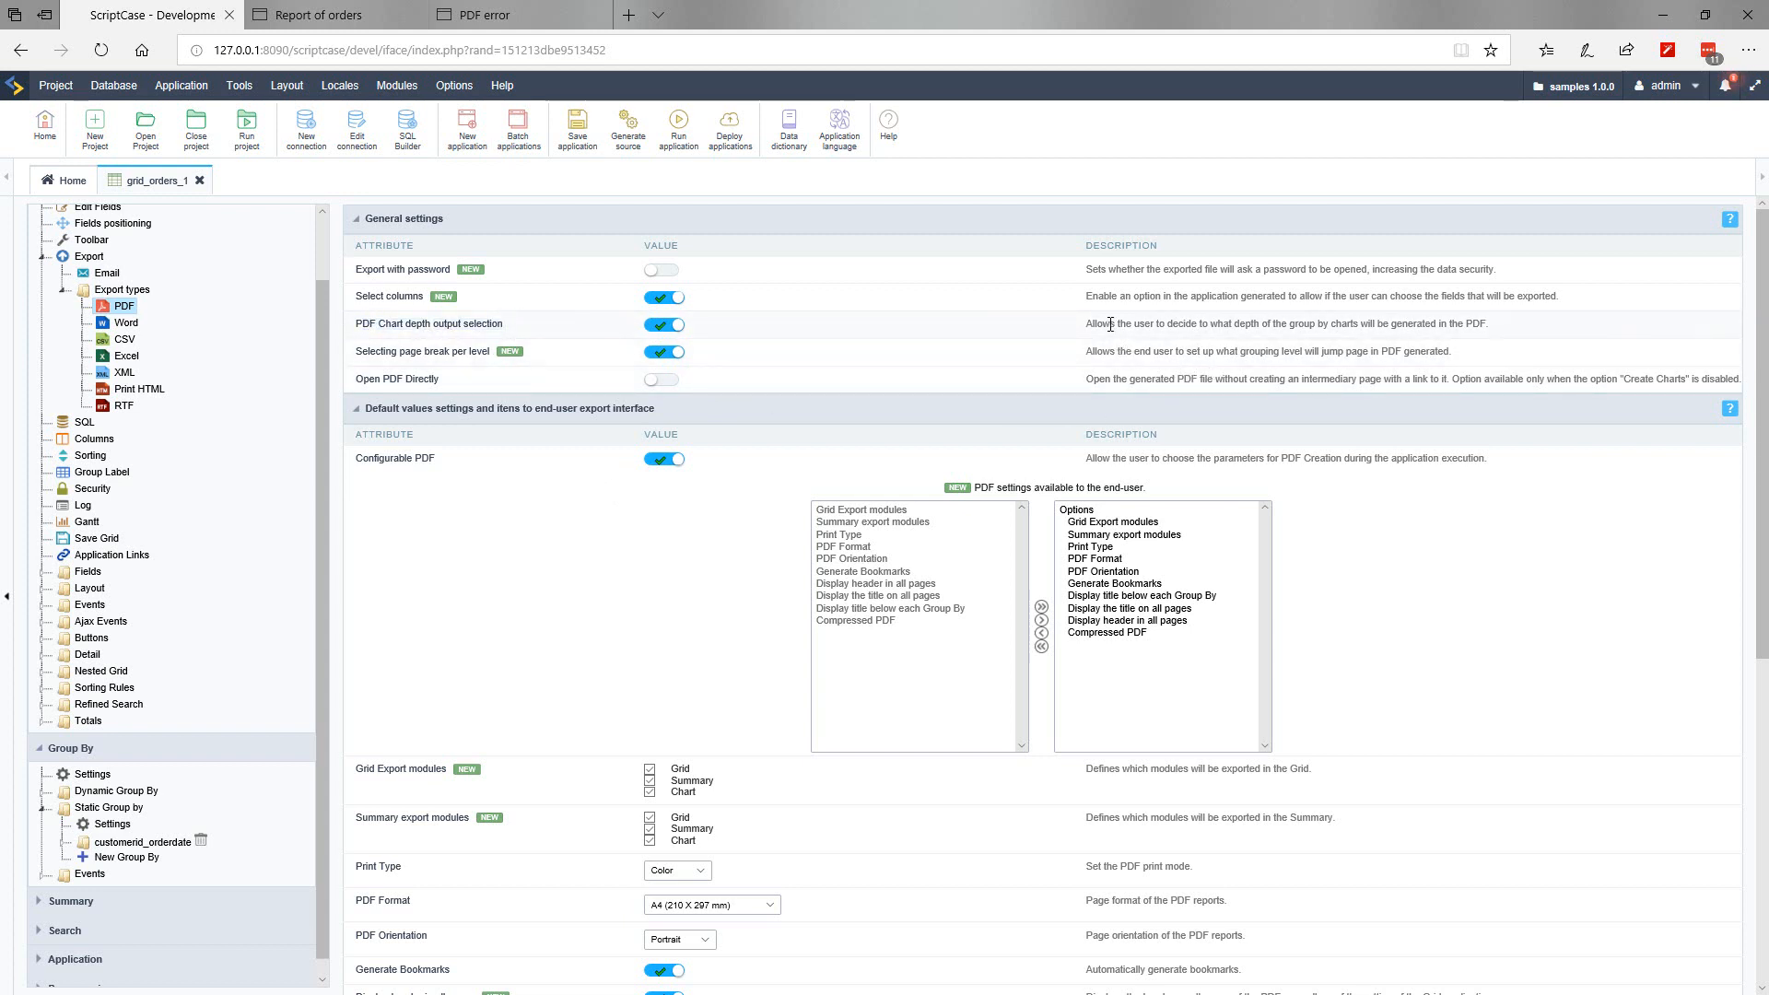
drag(1110, 324, 1330, 339)
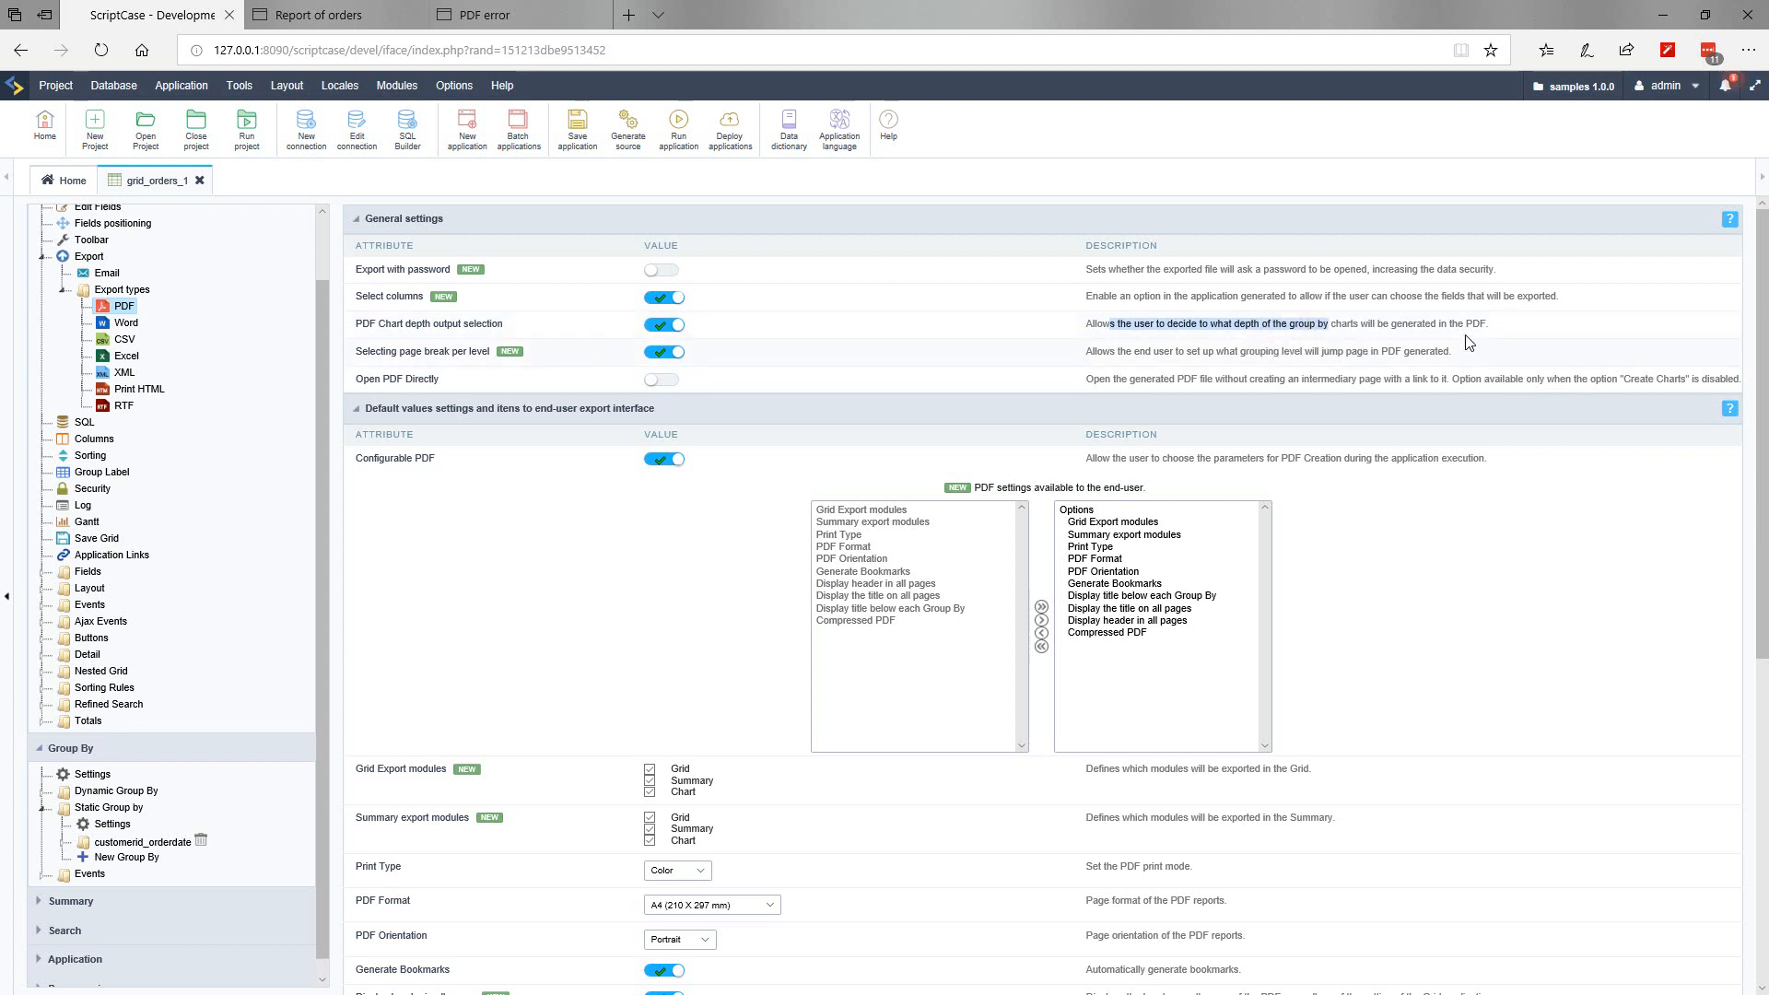
click(1490, 324)
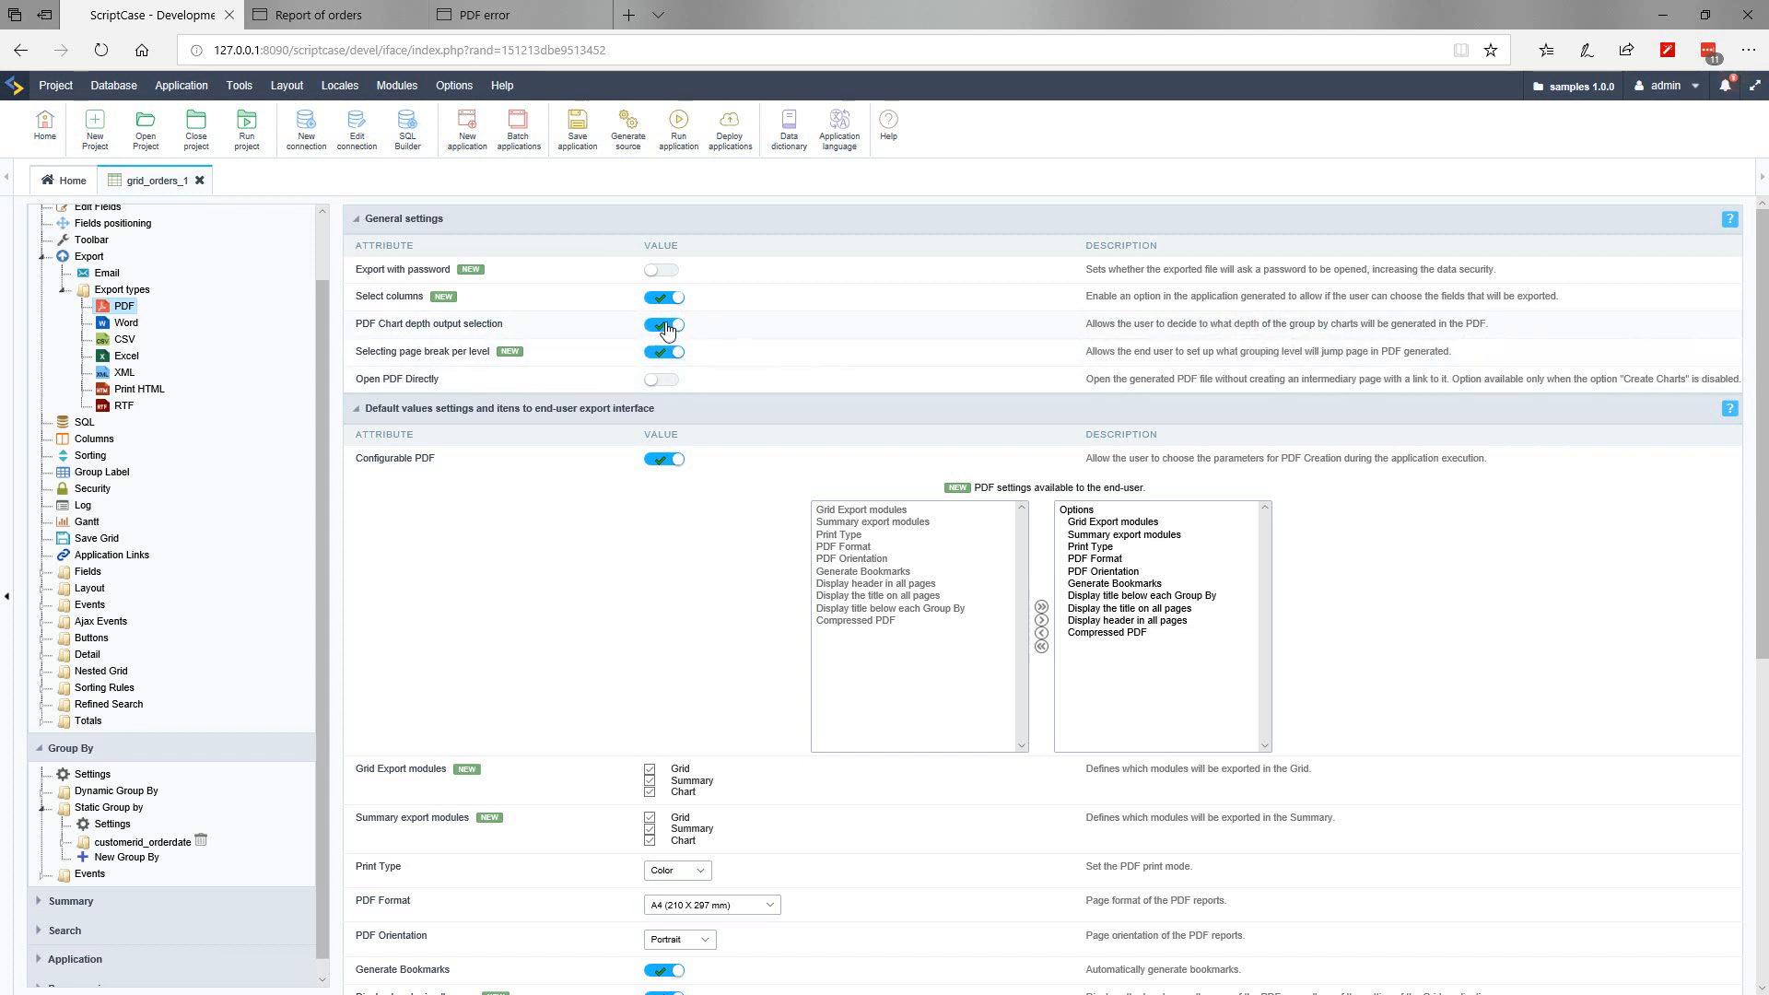
Step: Disable PDF Chart depth output selection and run the application to check the report's PDF export options
click(664, 324)
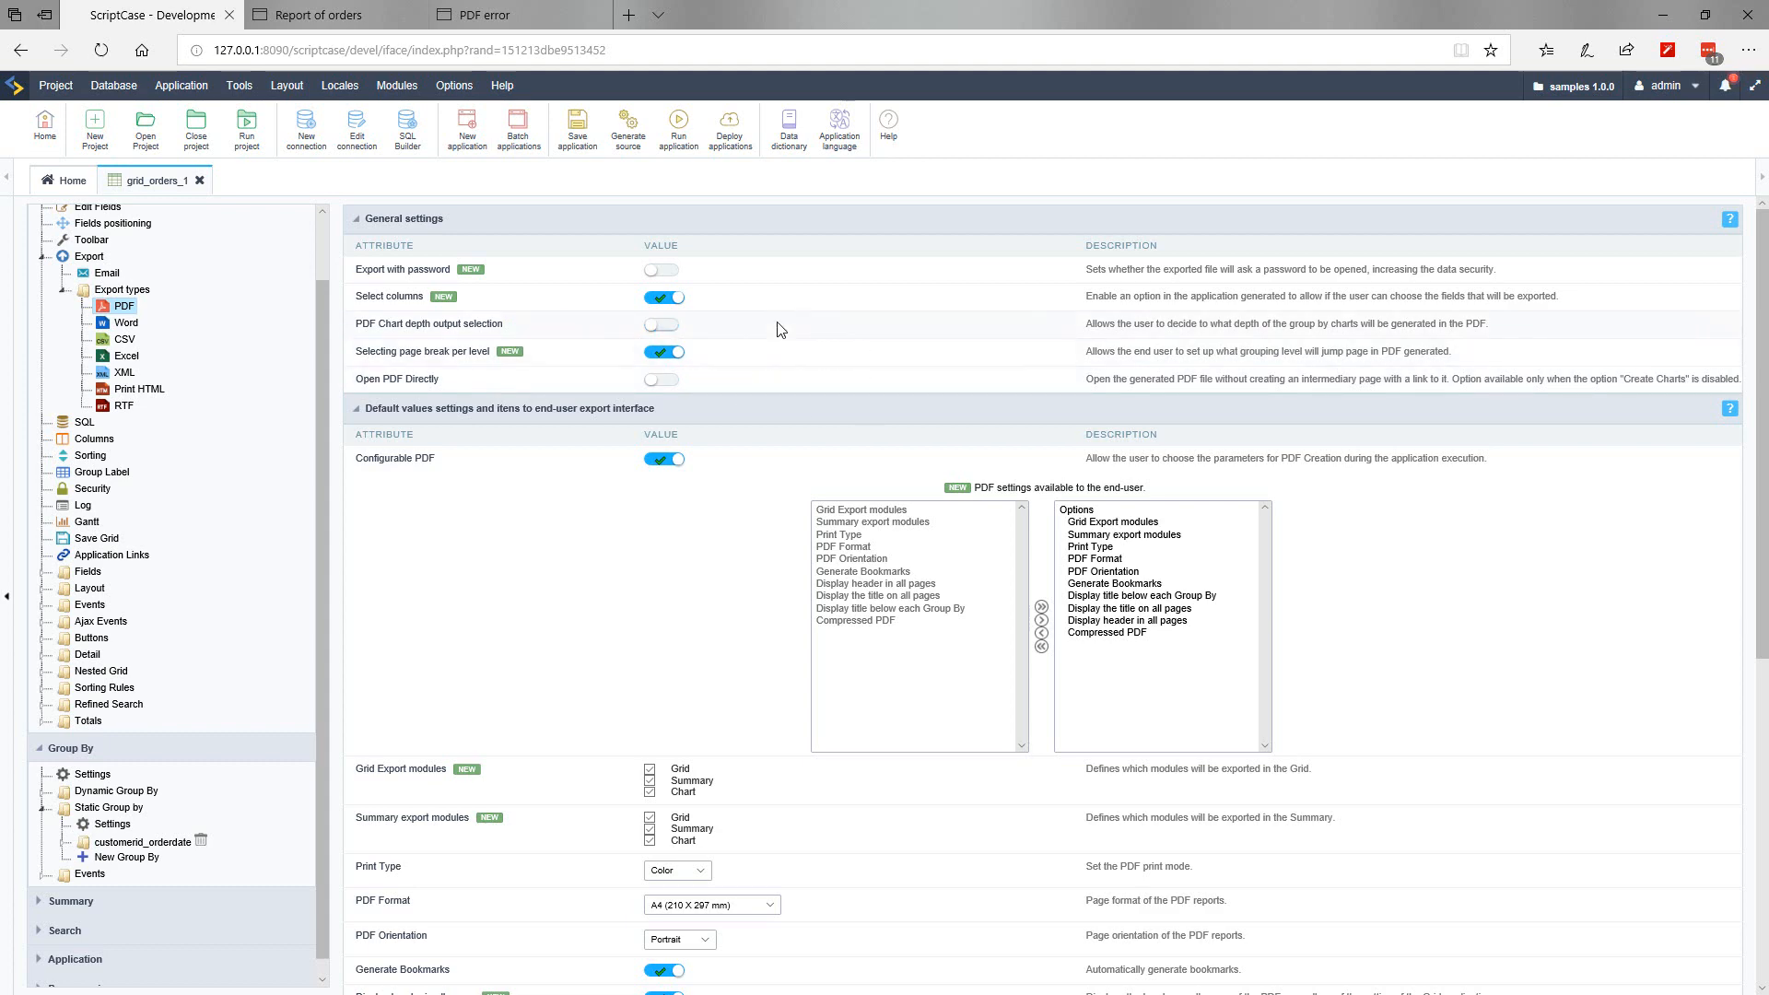
click(677, 129)
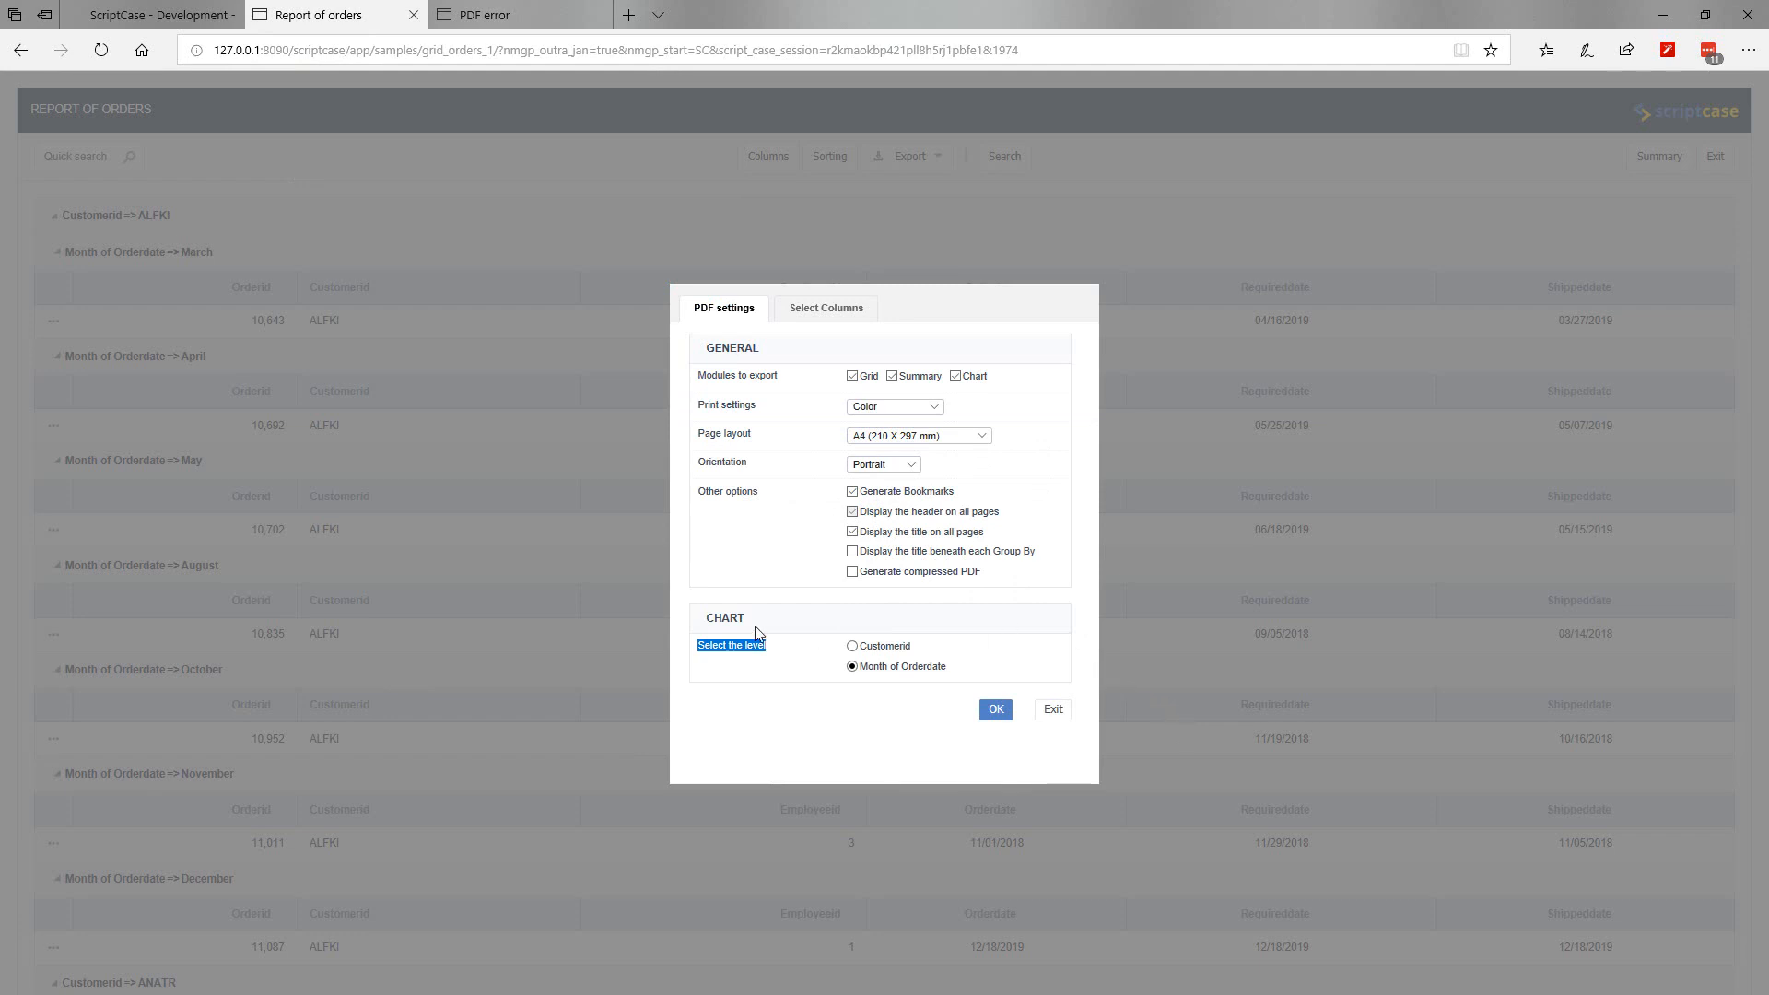
click(915, 179)
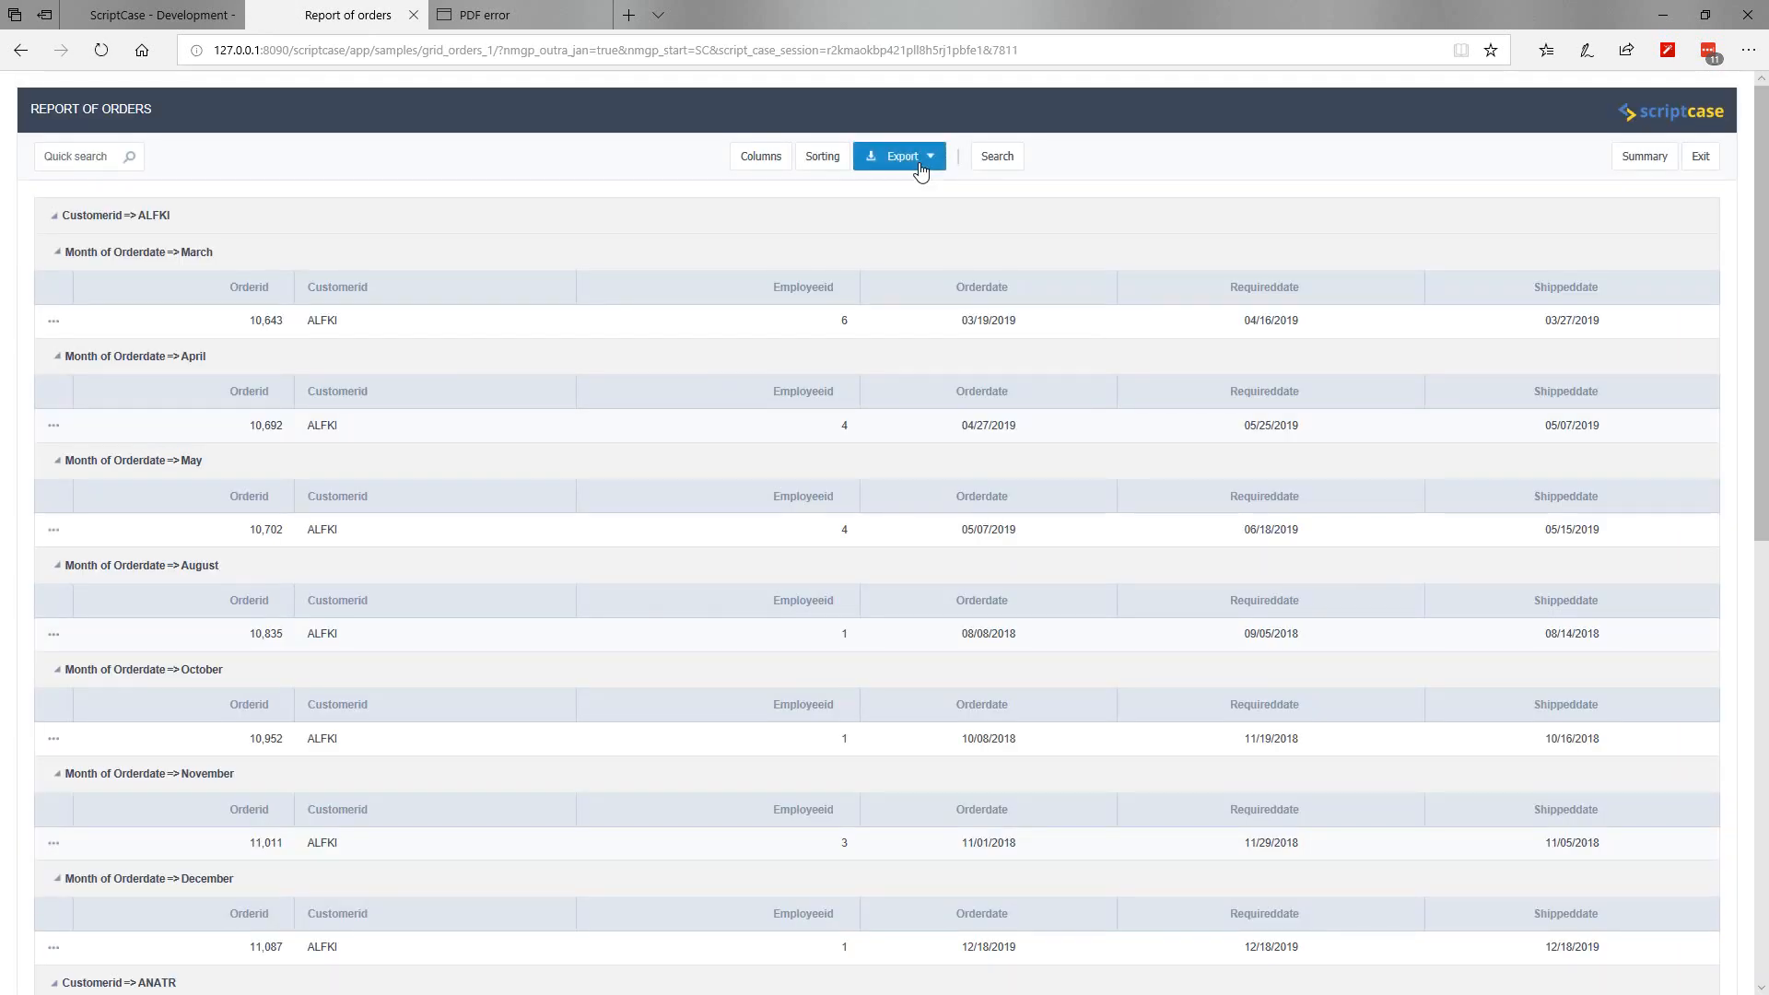
click(878, 182)
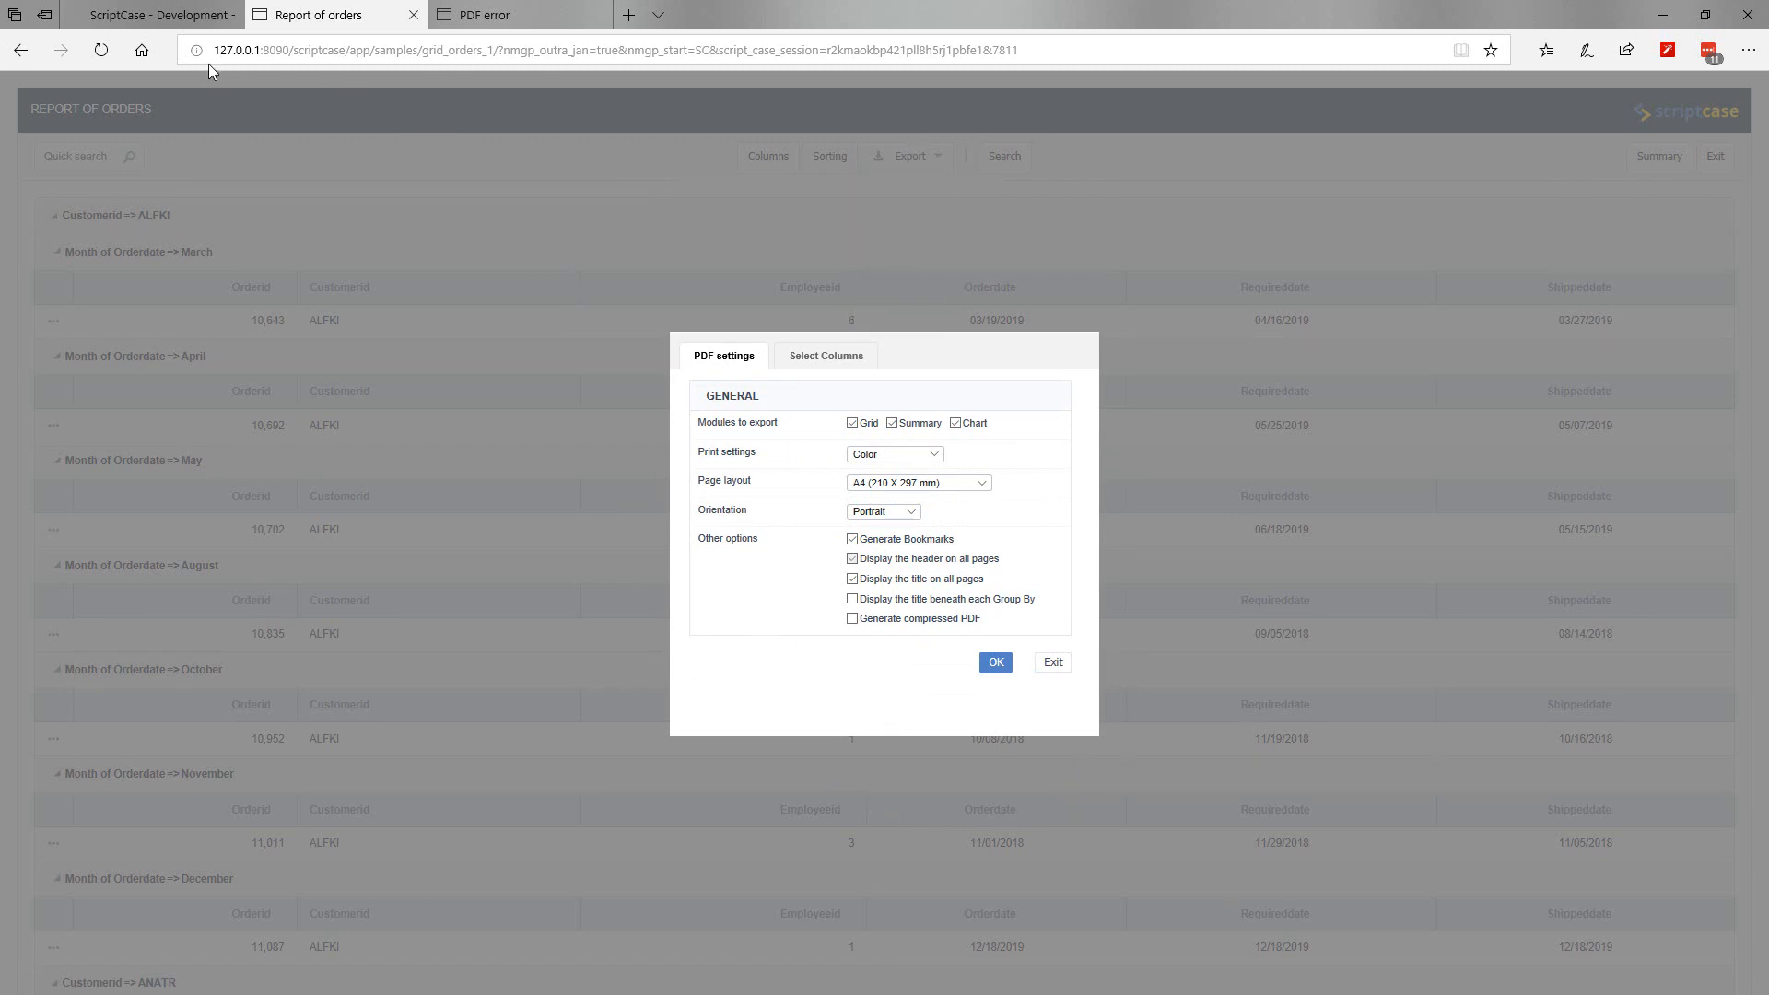
Step: Re-enable PDF Chart depth output selection in the PDF export settings and review the Selecting page break per level attribute
click(141, 15)
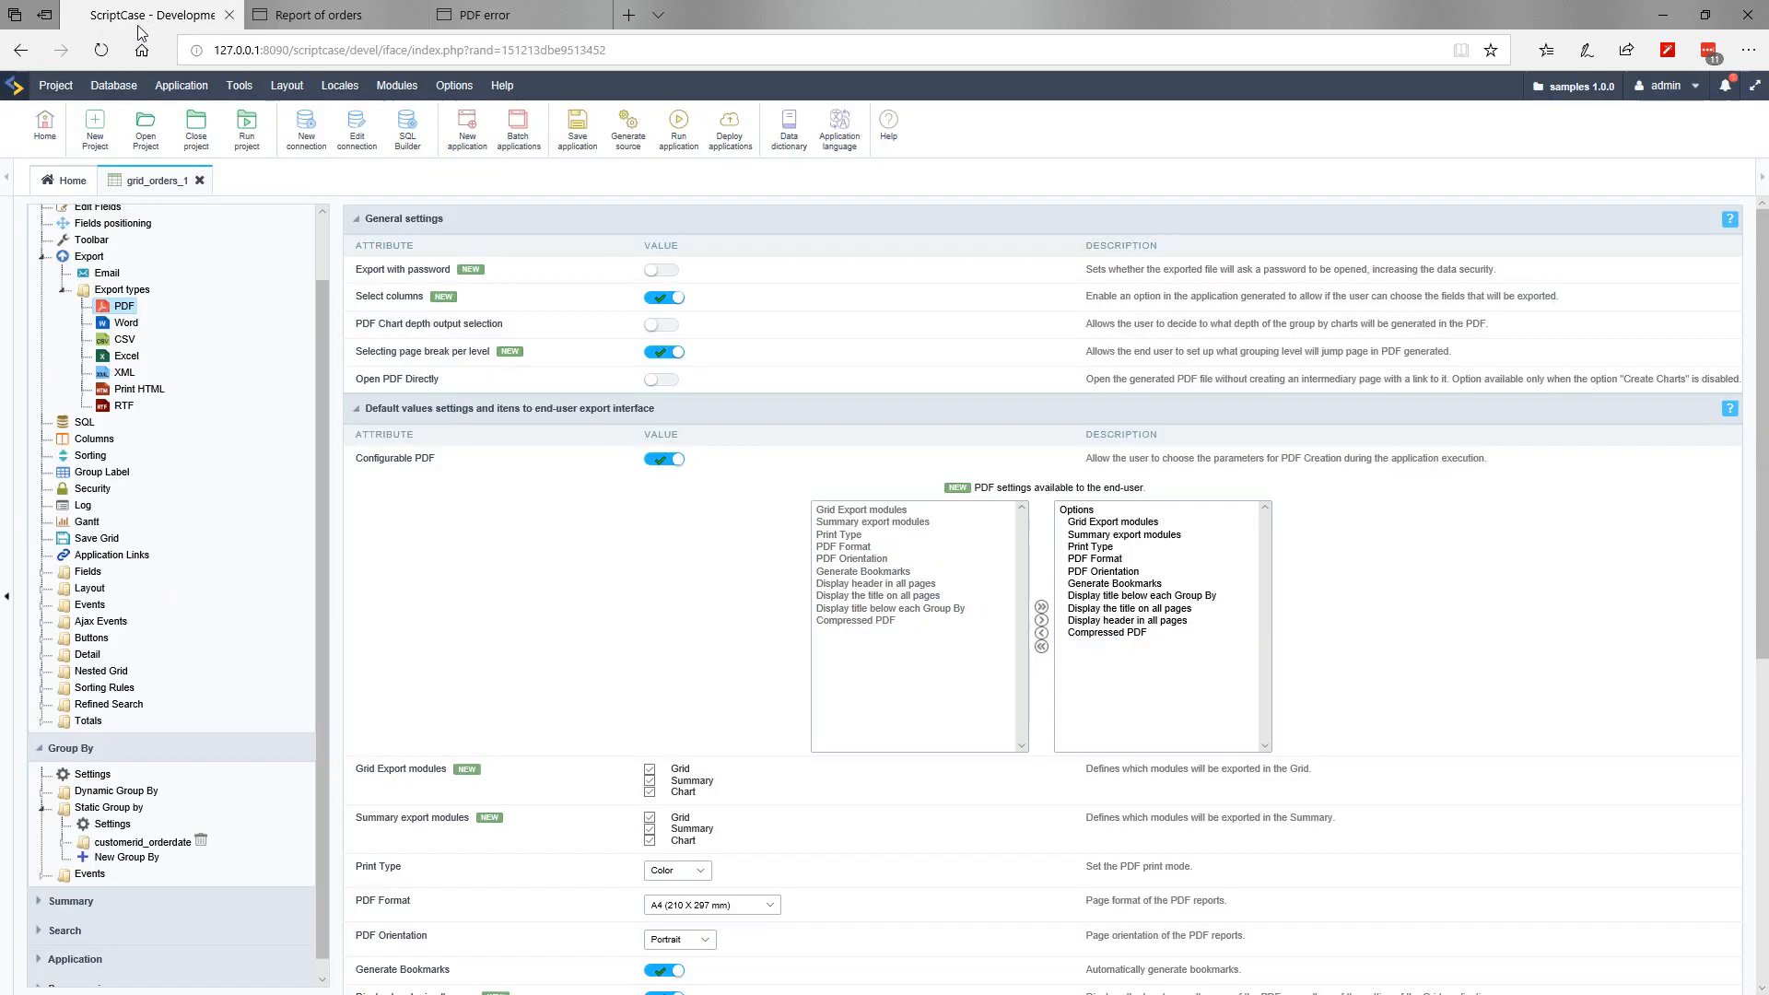
click(661, 325)
drag(365, 355, 497, 364)
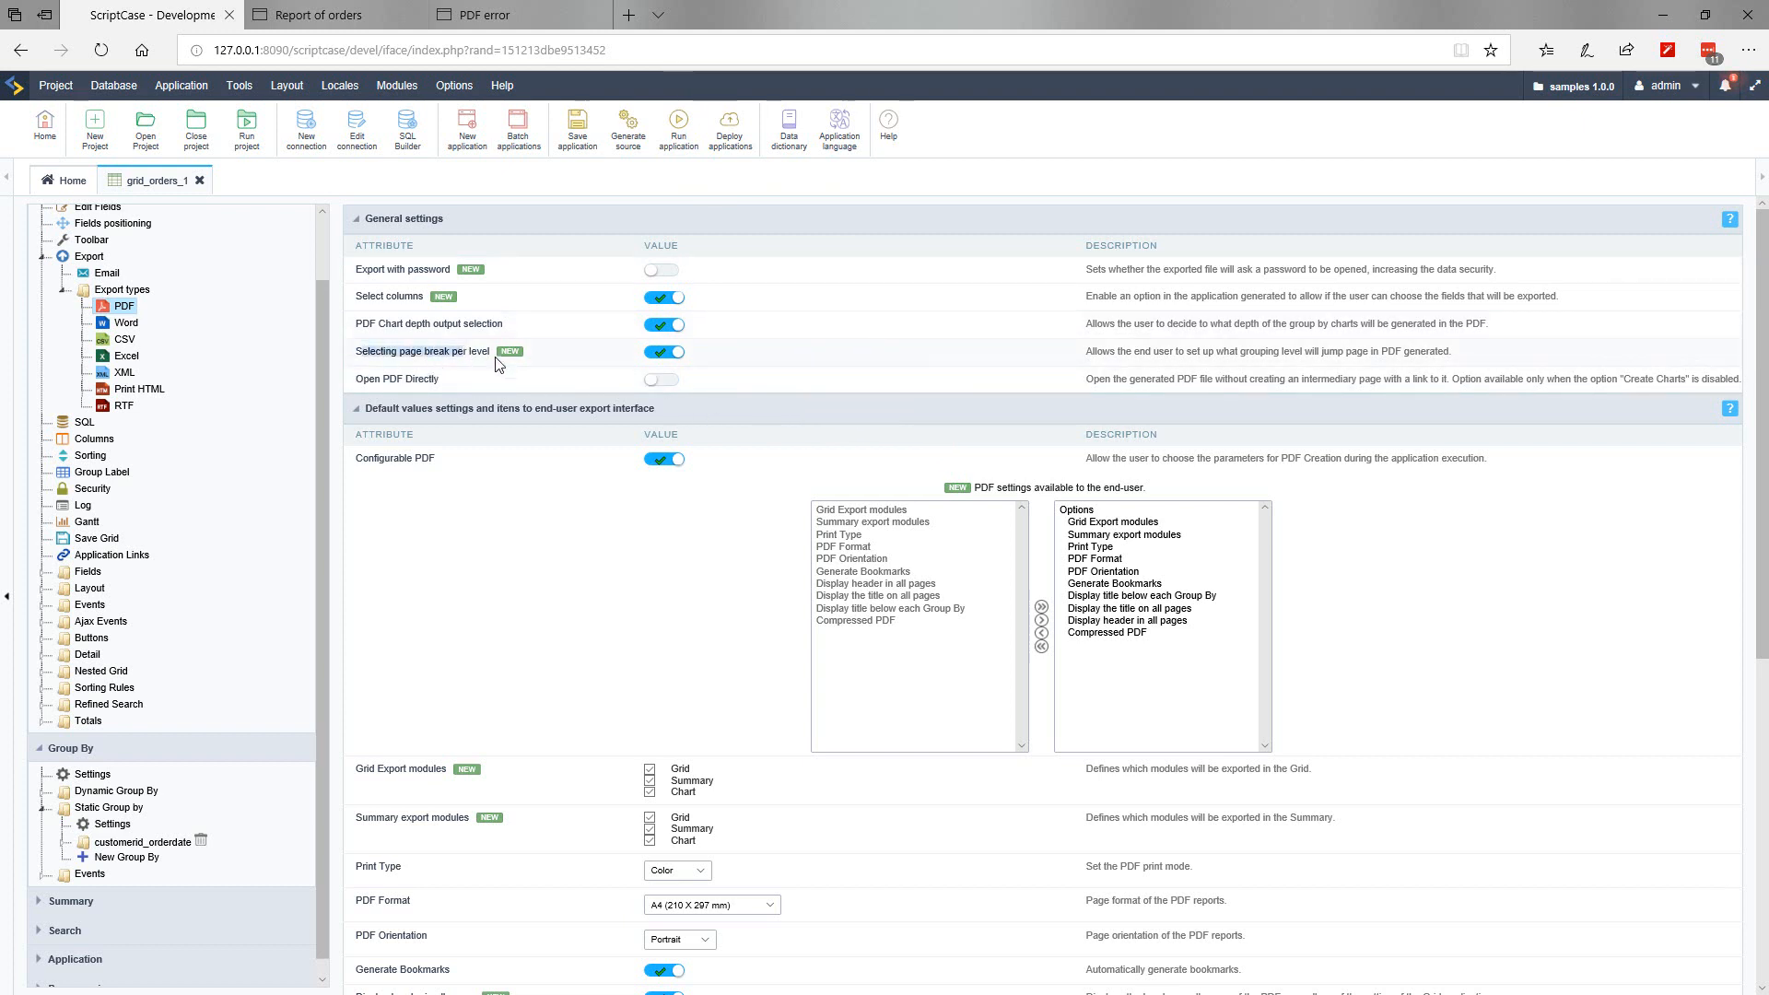
Step: Export the report to PDF with the title displayed beneath each Group By, and view the generated file
click(351, 20)
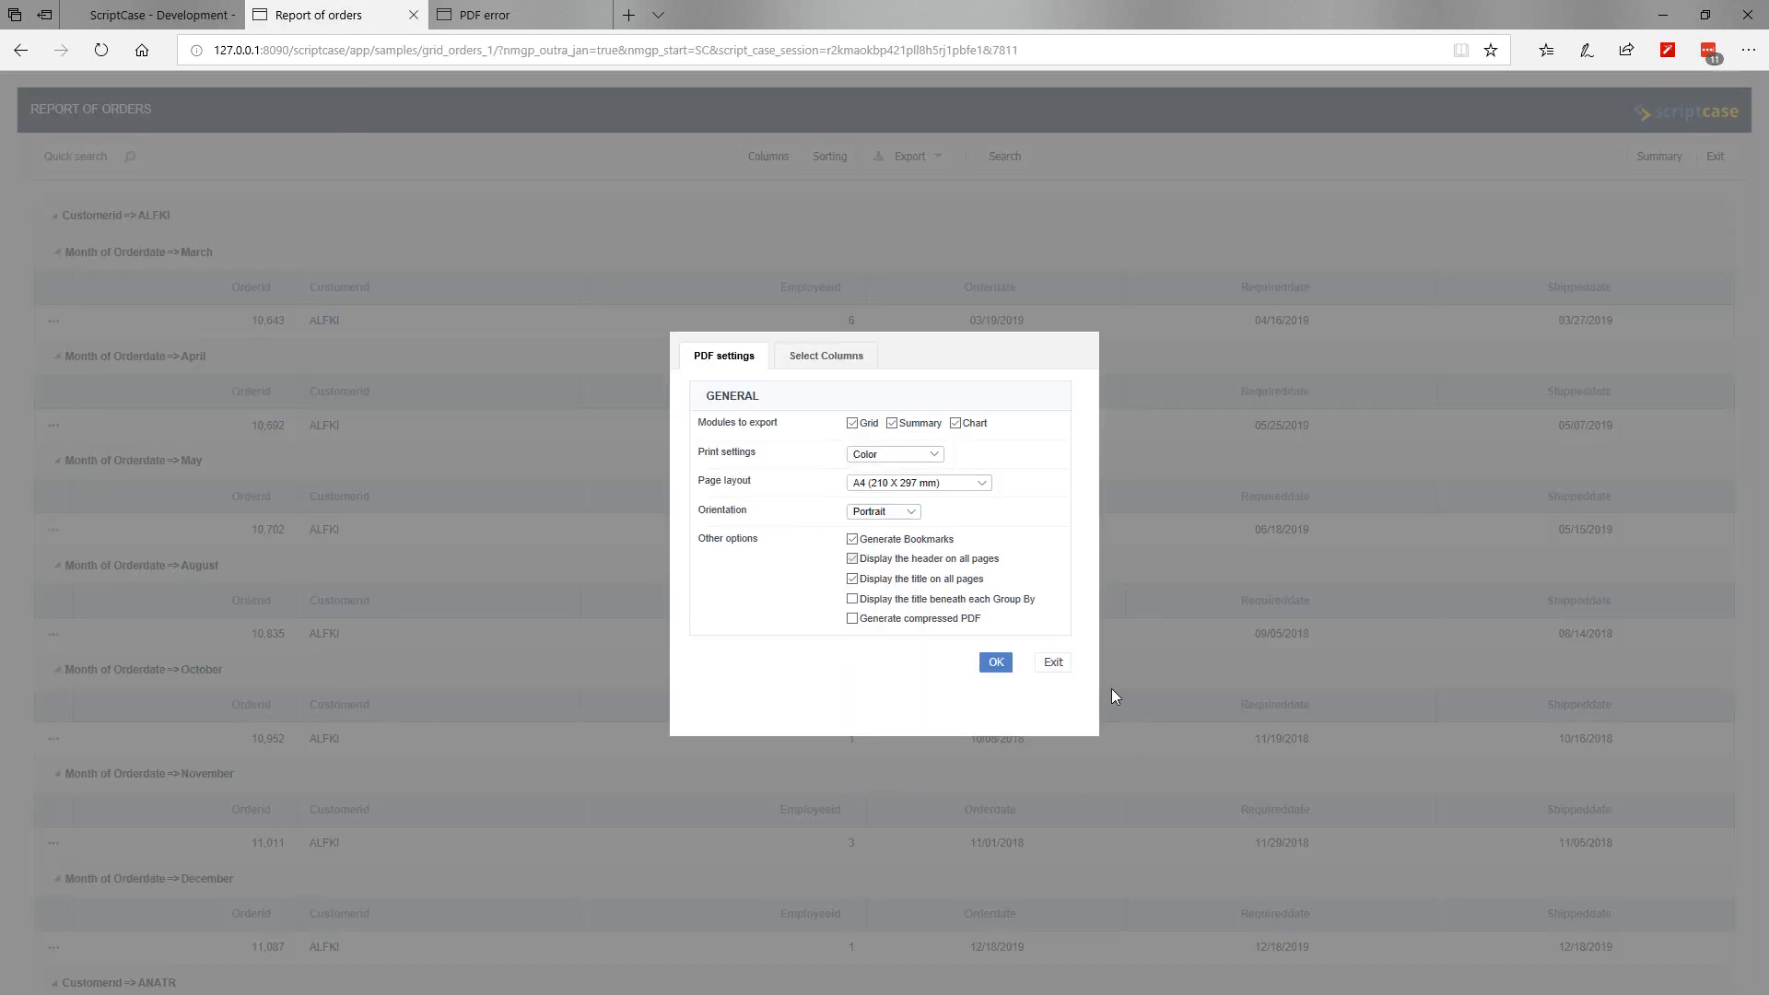
click(853, 599)
click(996, 663)
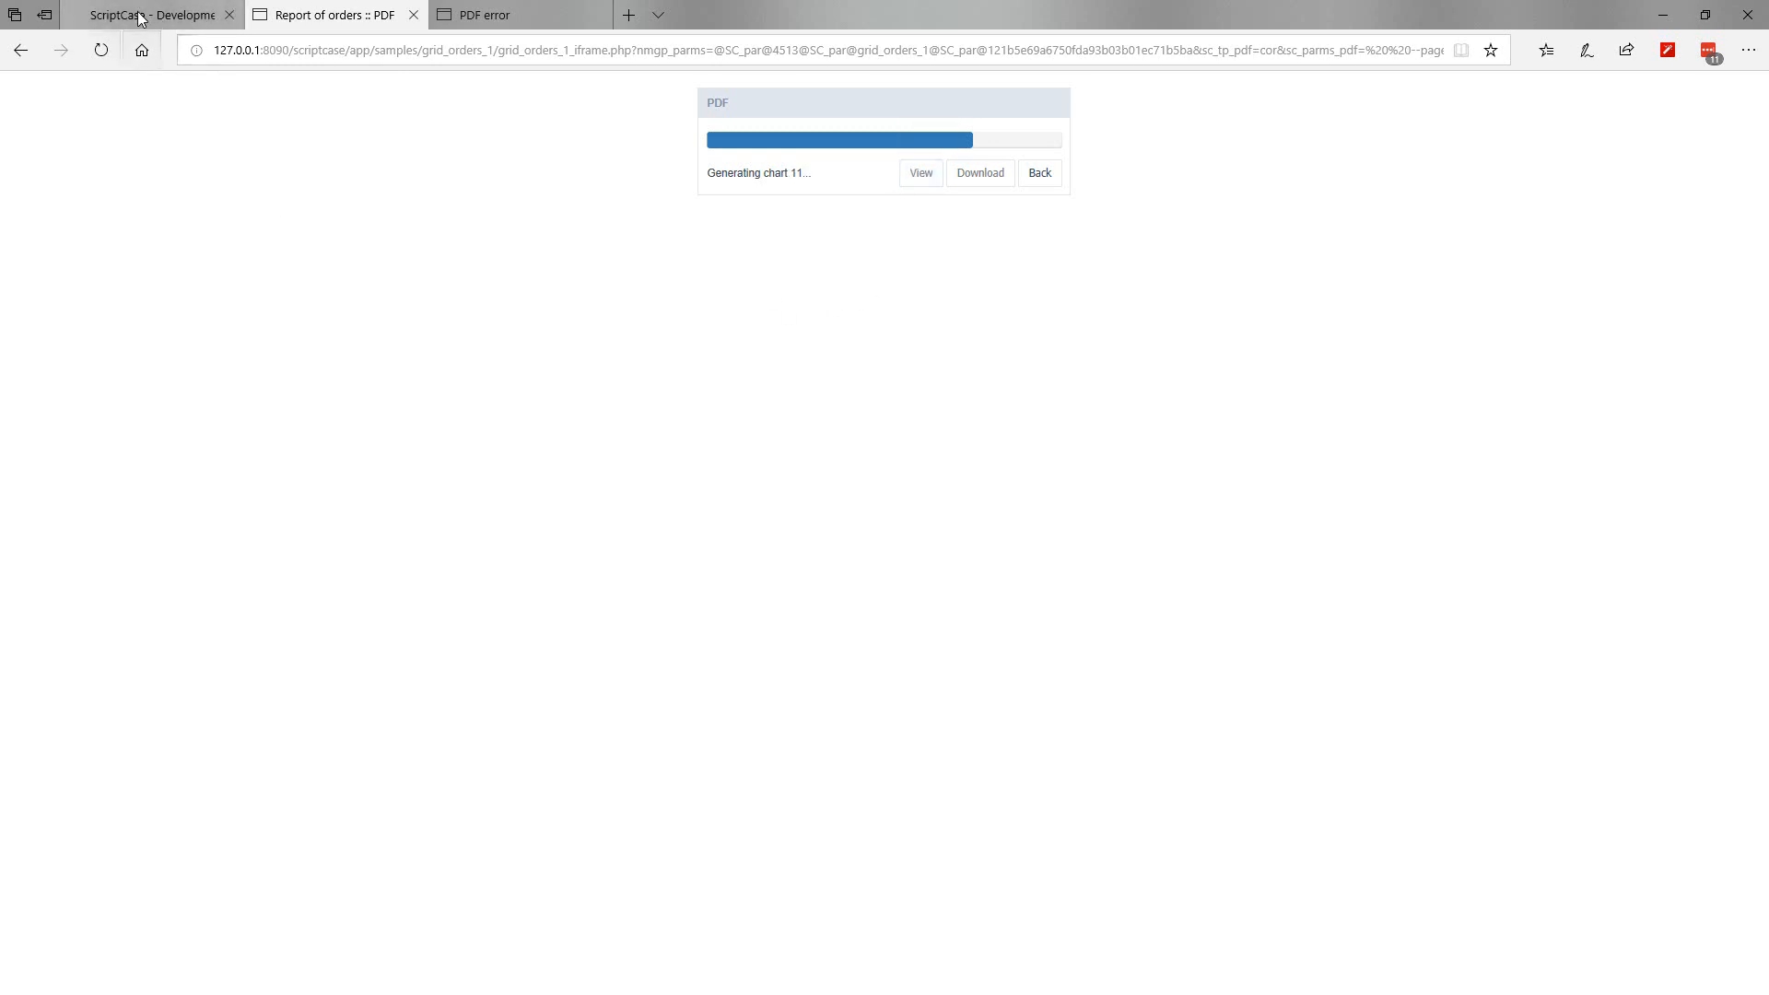
mouse_move(138, 17)
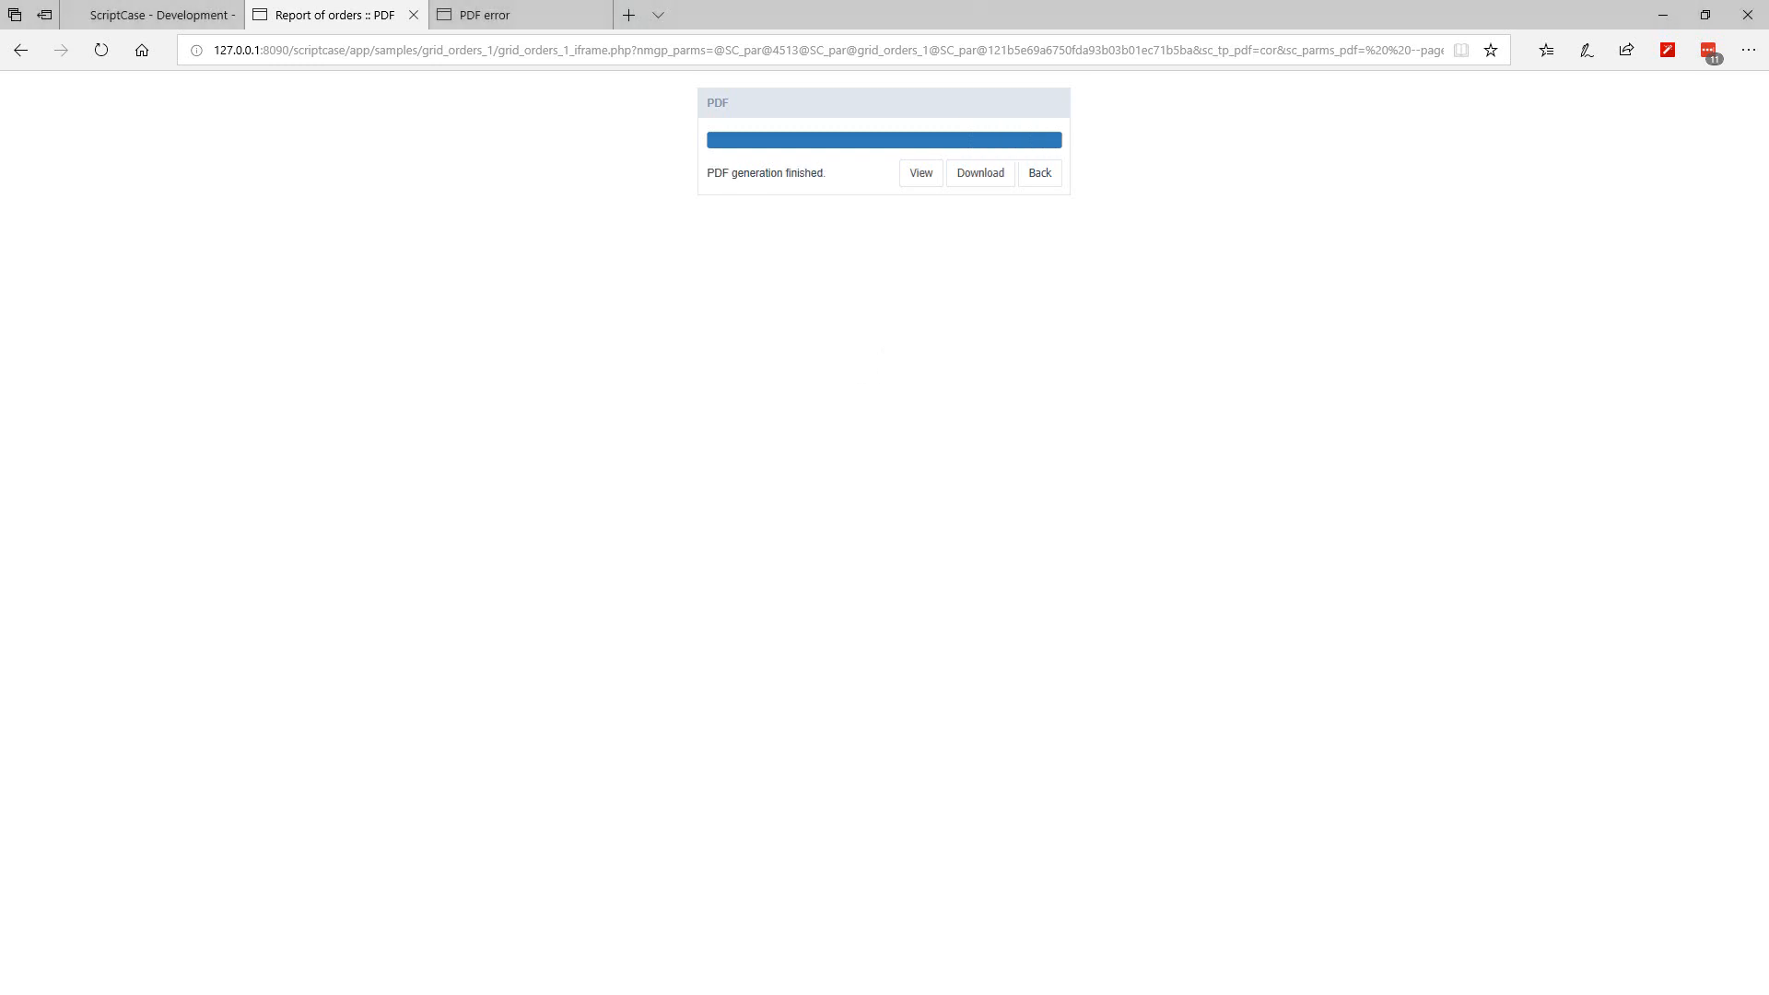
click(920, 175)
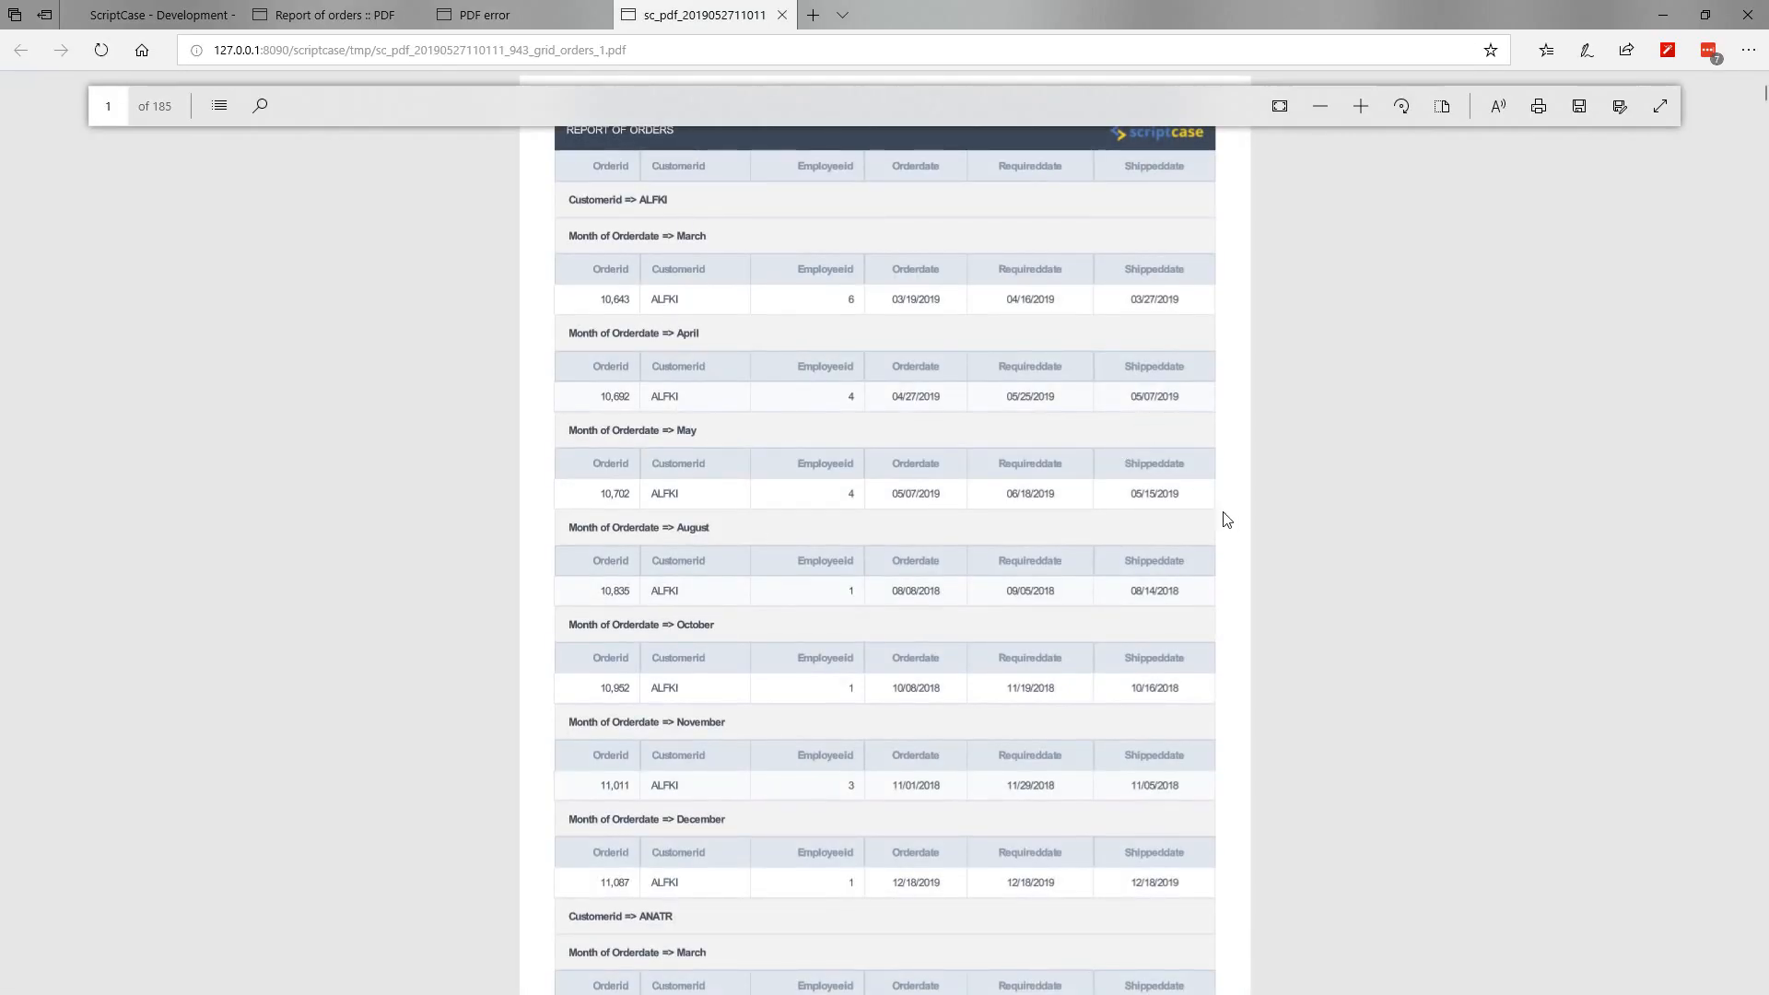
Step: Examine the headers and Group By titles on the first pages of the generated PDF
scroll(1230, 590, down, 1)
scroll(1232, 604, up, 1)
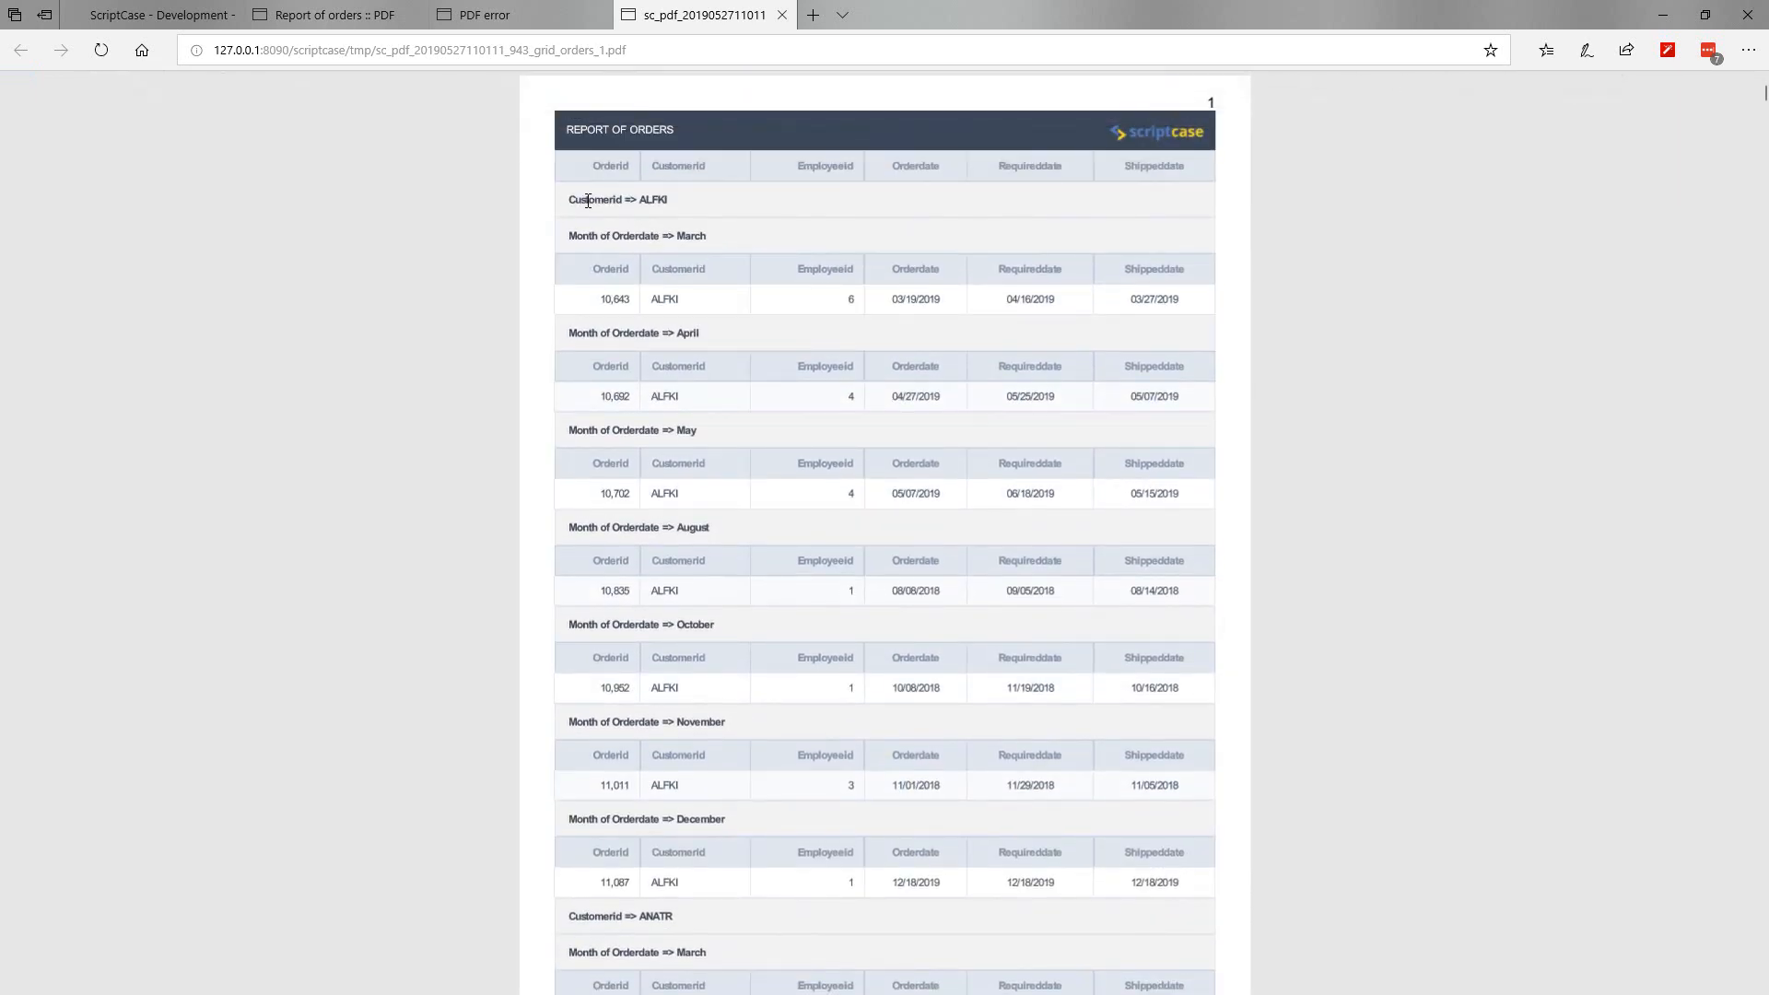
scroll(619, 489, down, 13)
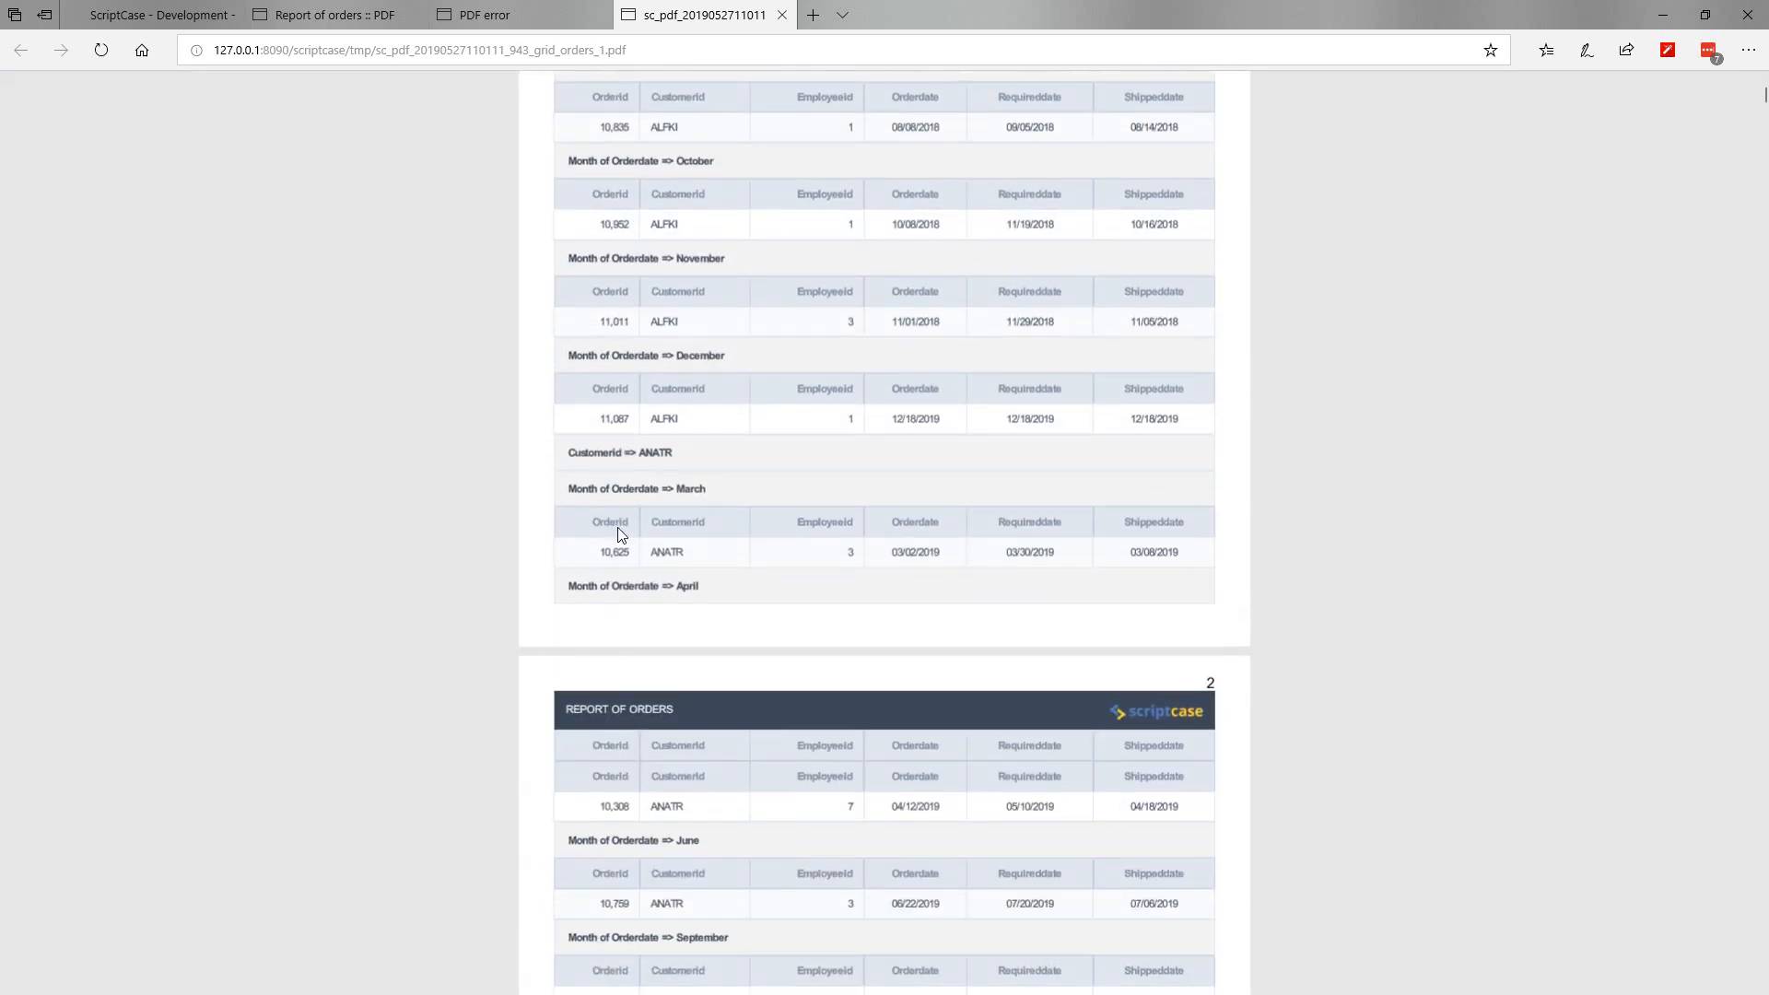
scroll(1297, 327, up, 13)
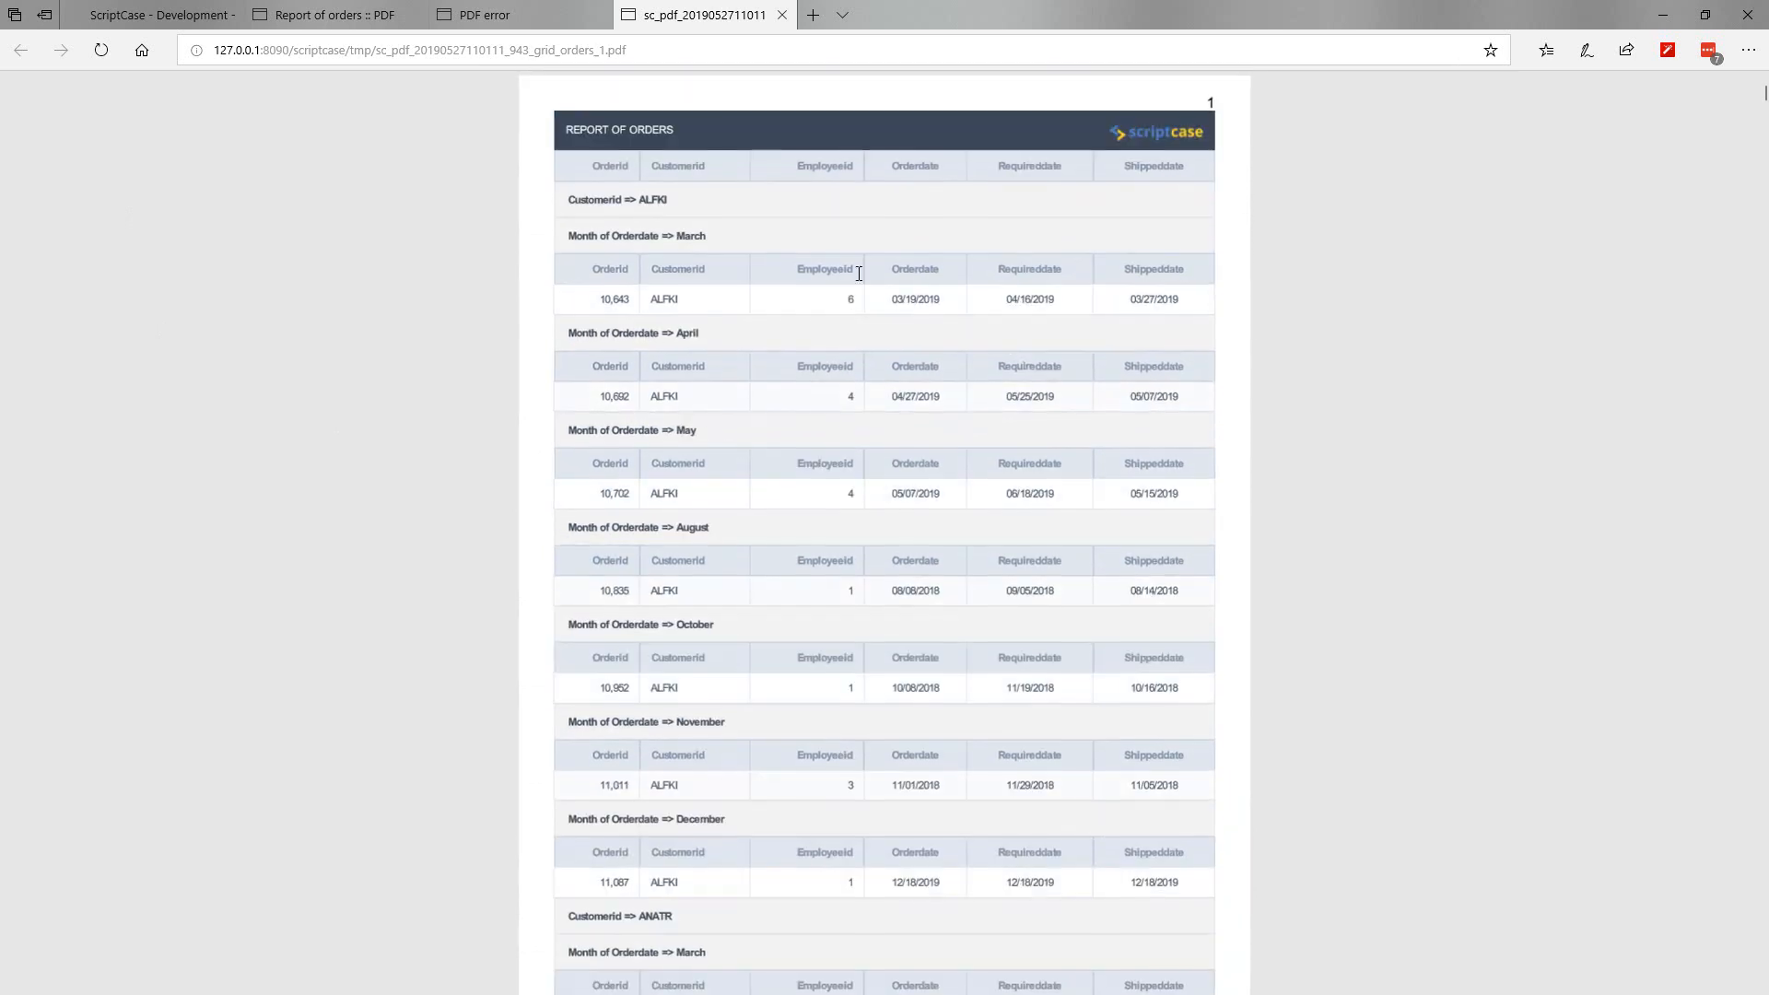
Step: Show the PDF's table of contents and browse its bookmarks by customer and month
mouse_move(1736, 100)
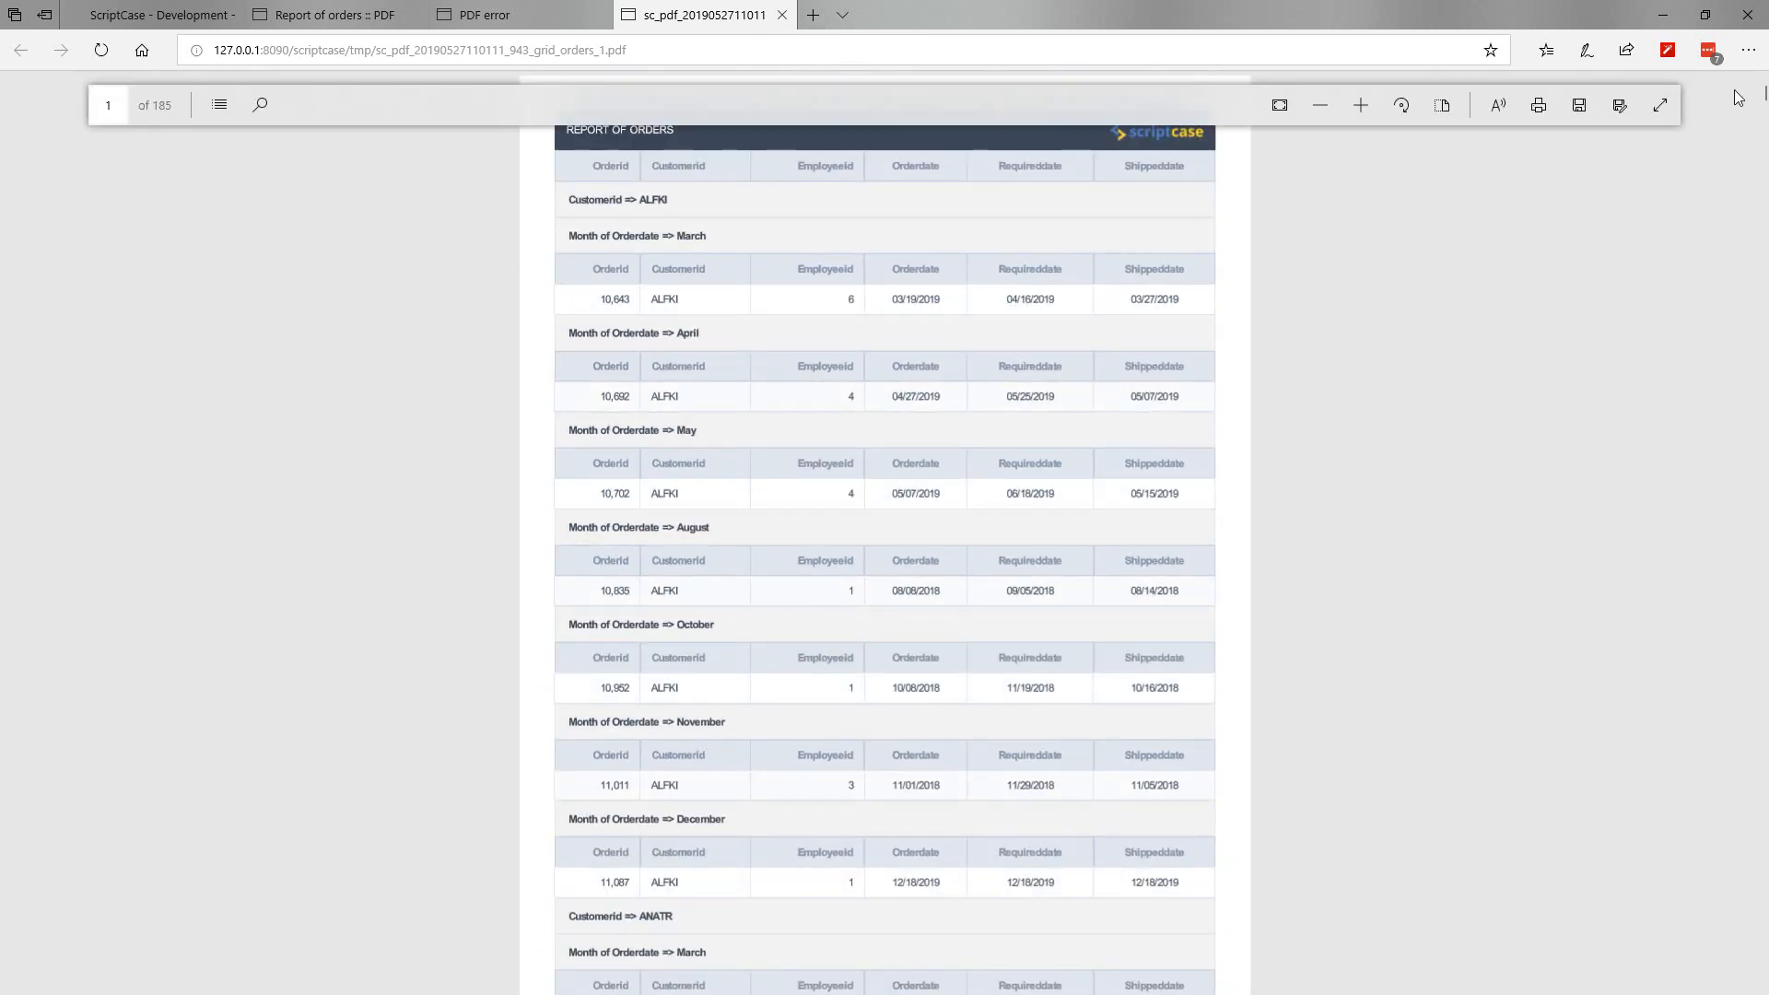
click(217, 112)
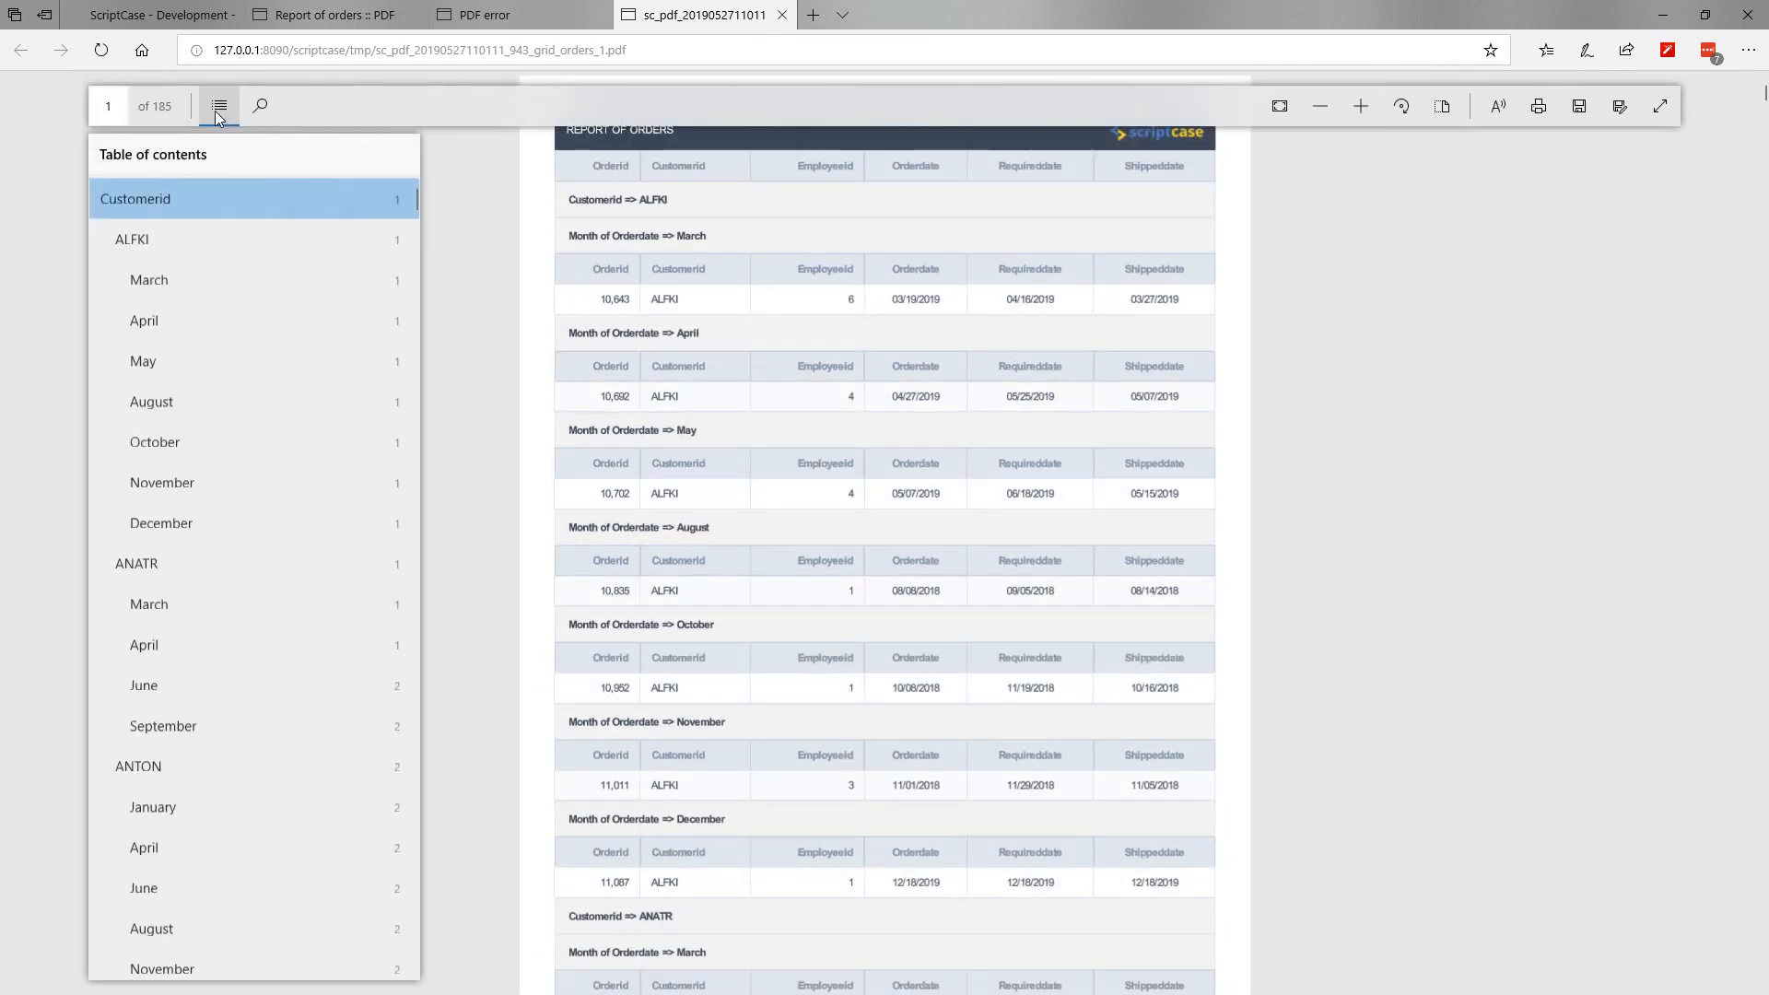
scroll(231, 415, down, 3)
scroll(211, 470, down, 15)
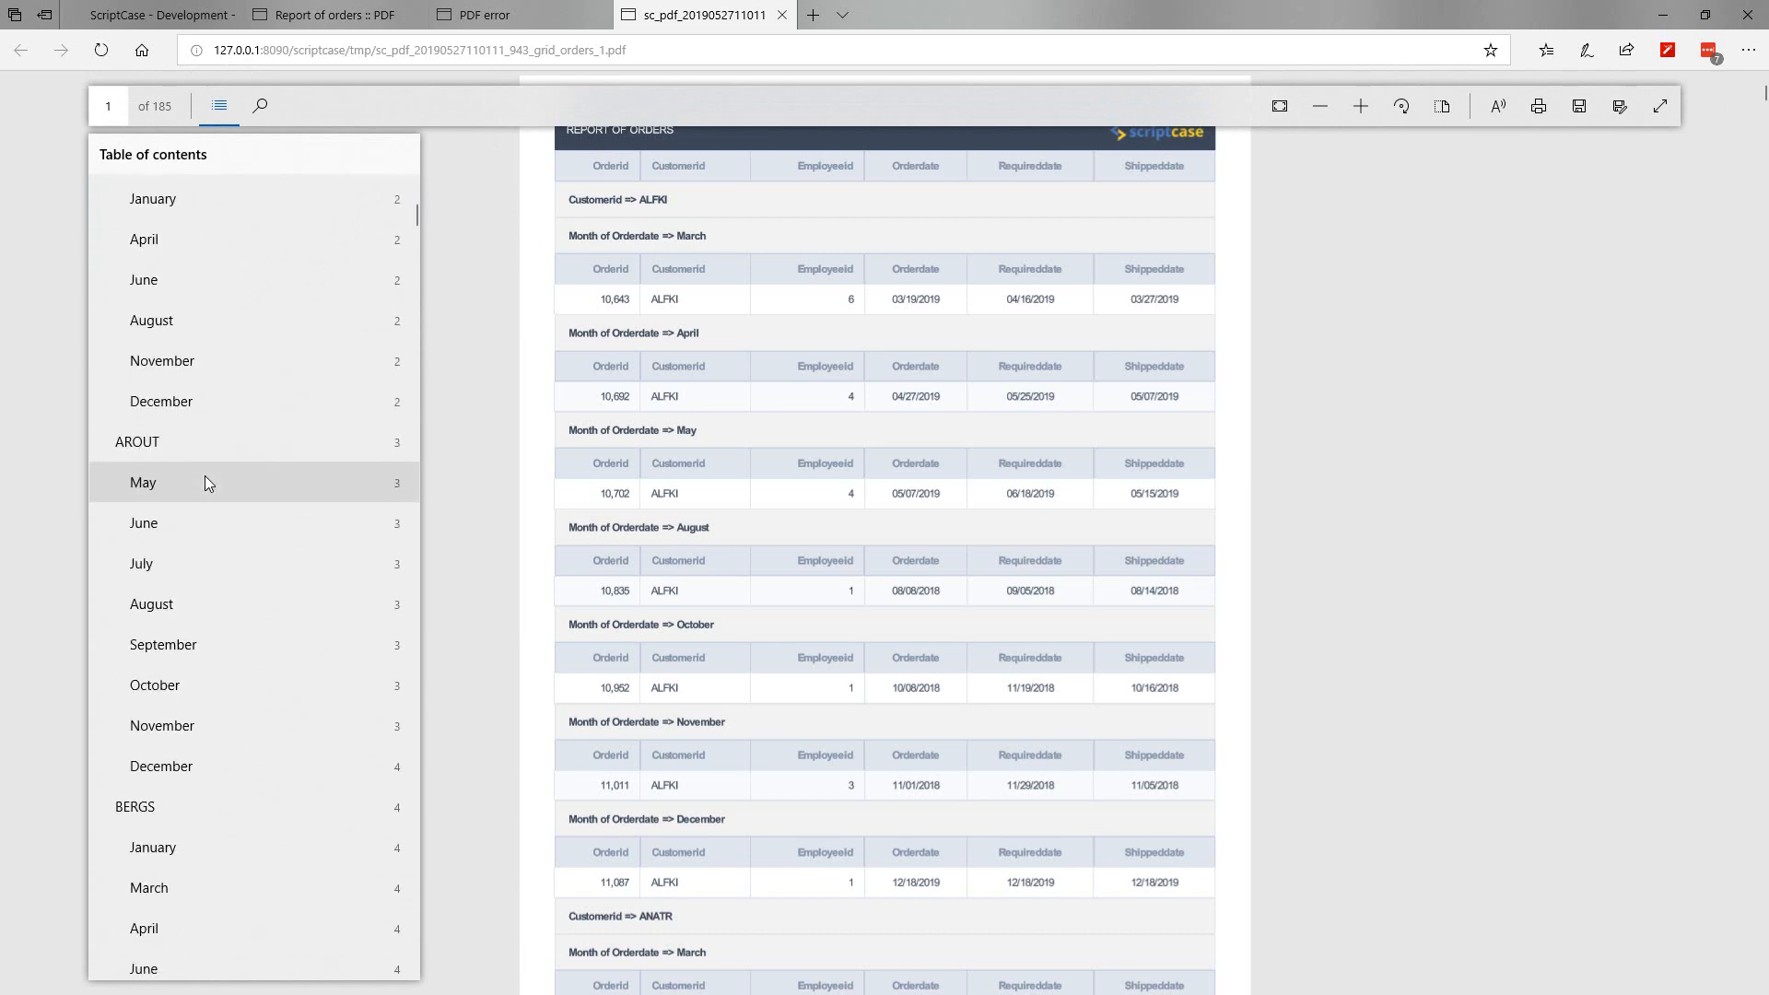
scroll(221, 529, down, 20)
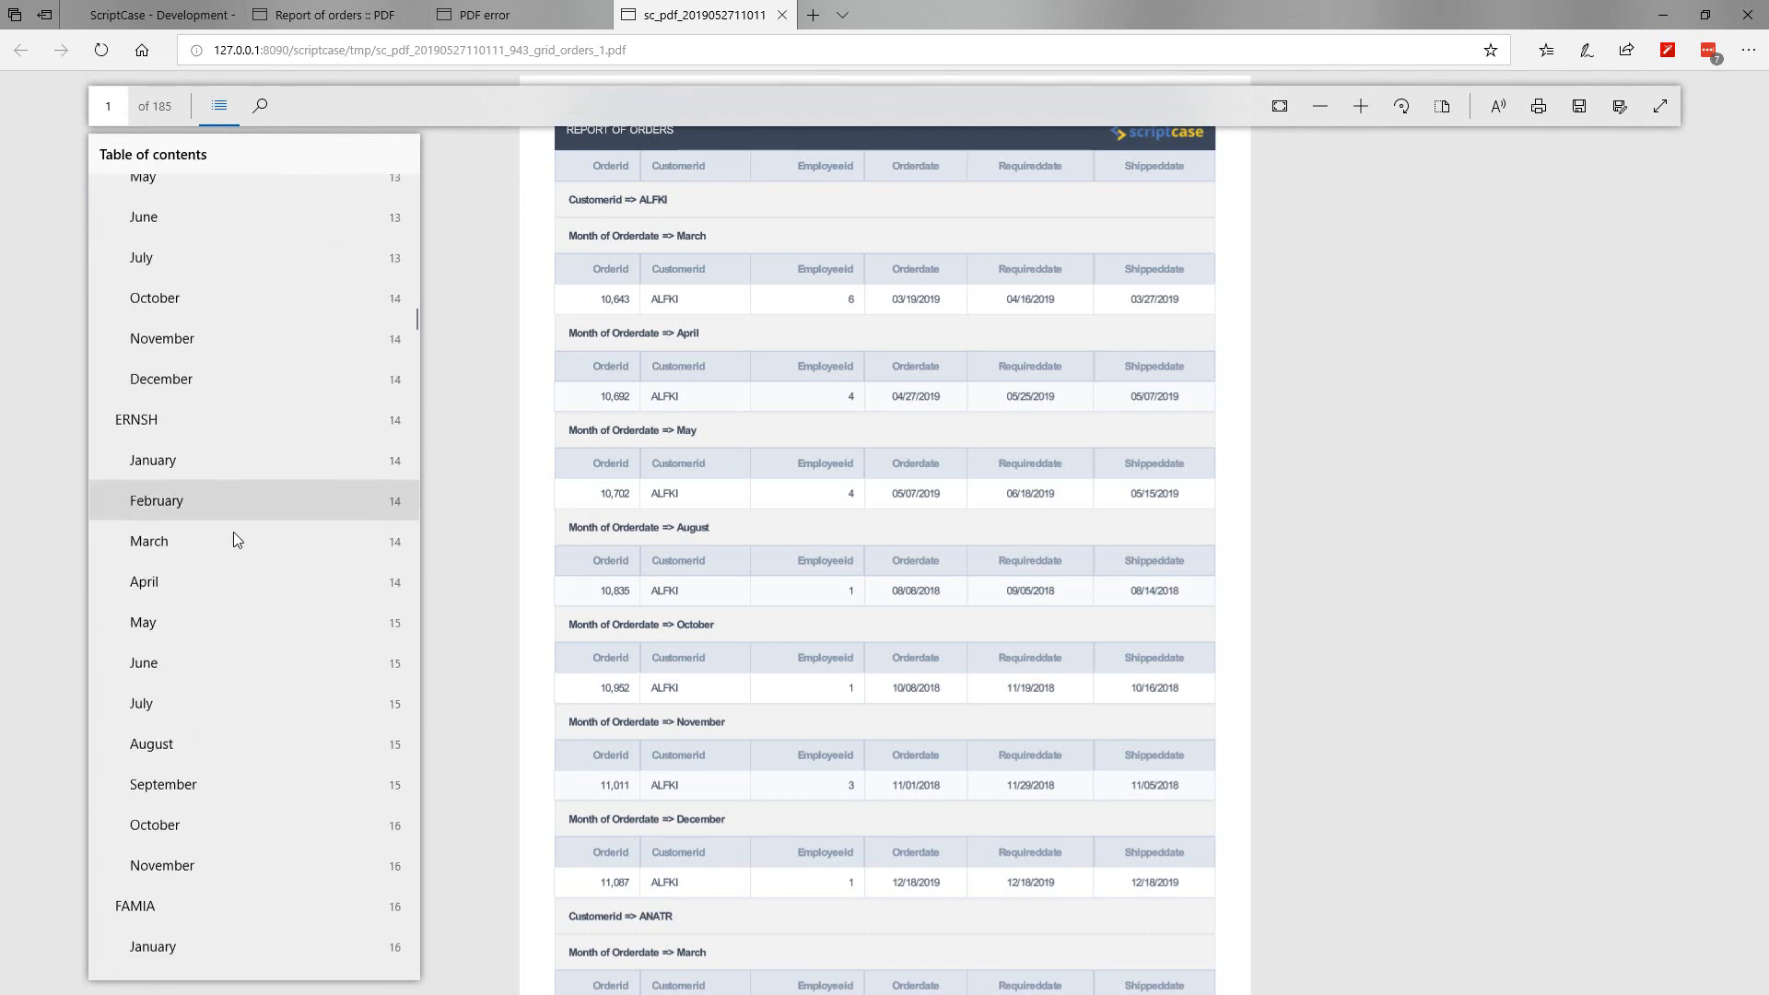
scroll(225, 553, down, 20)
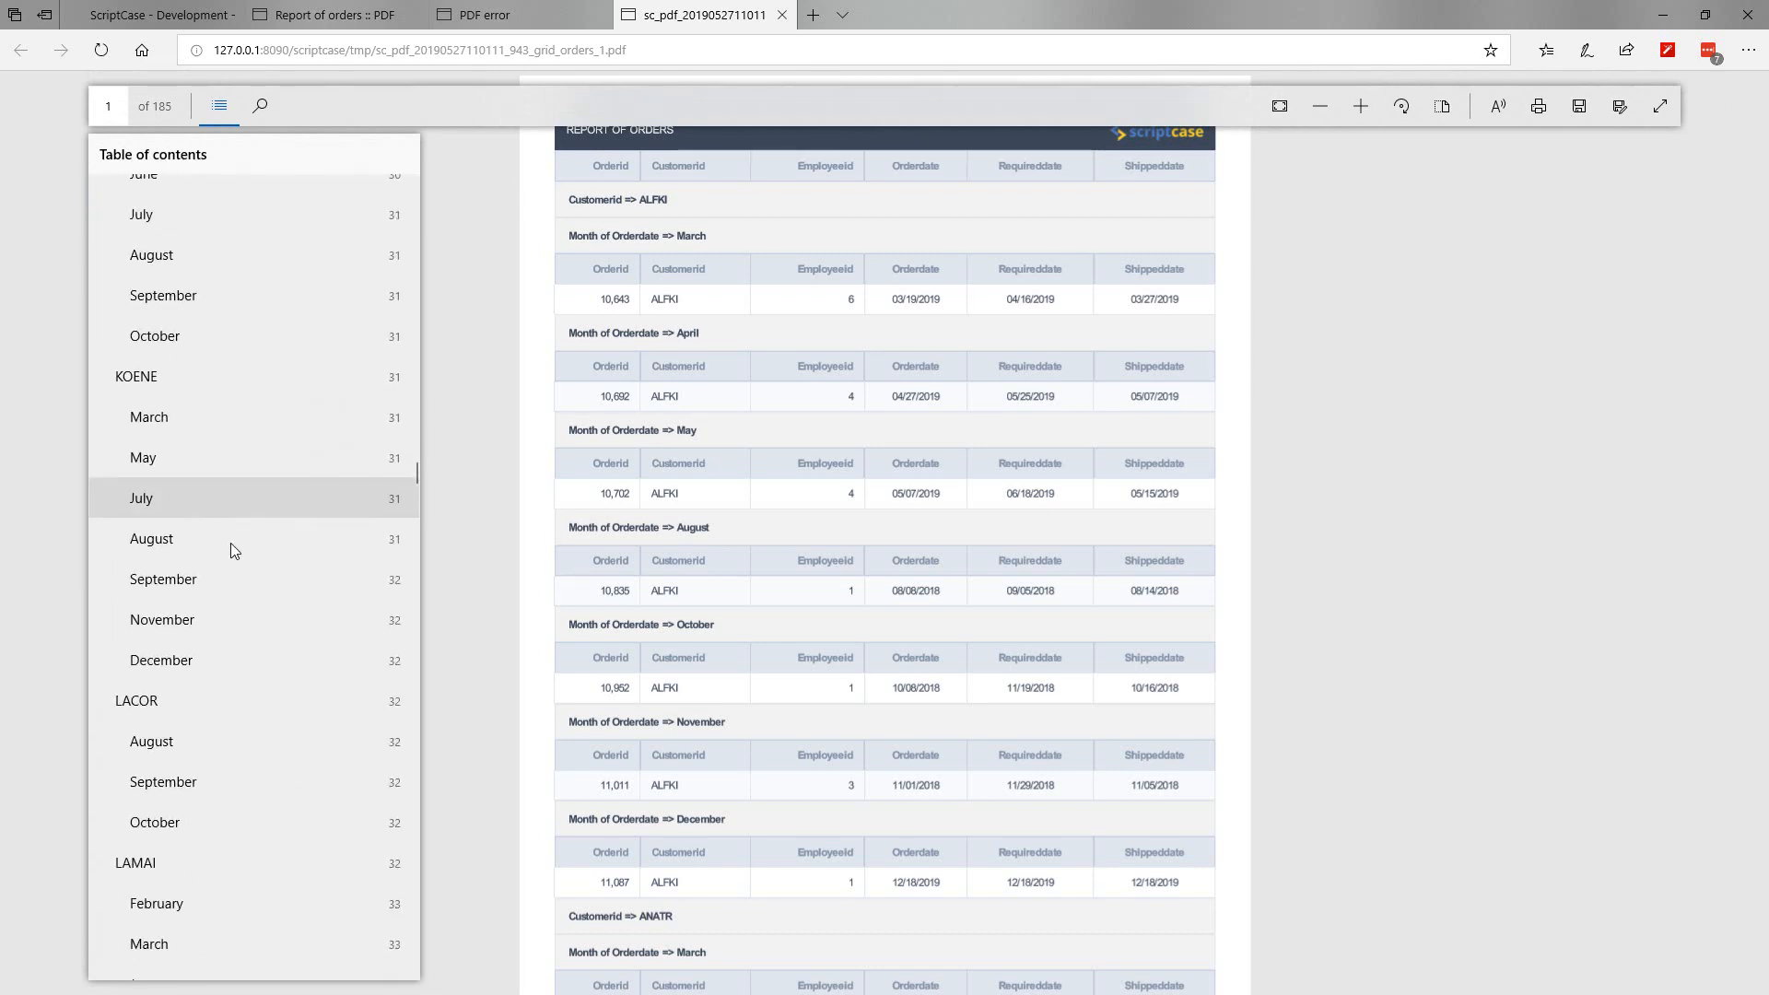
Step: Browse the remaining customer and month bookmarks in the table of contents and jump to the PDF Charts section
scroll(240, 691, down, 20)
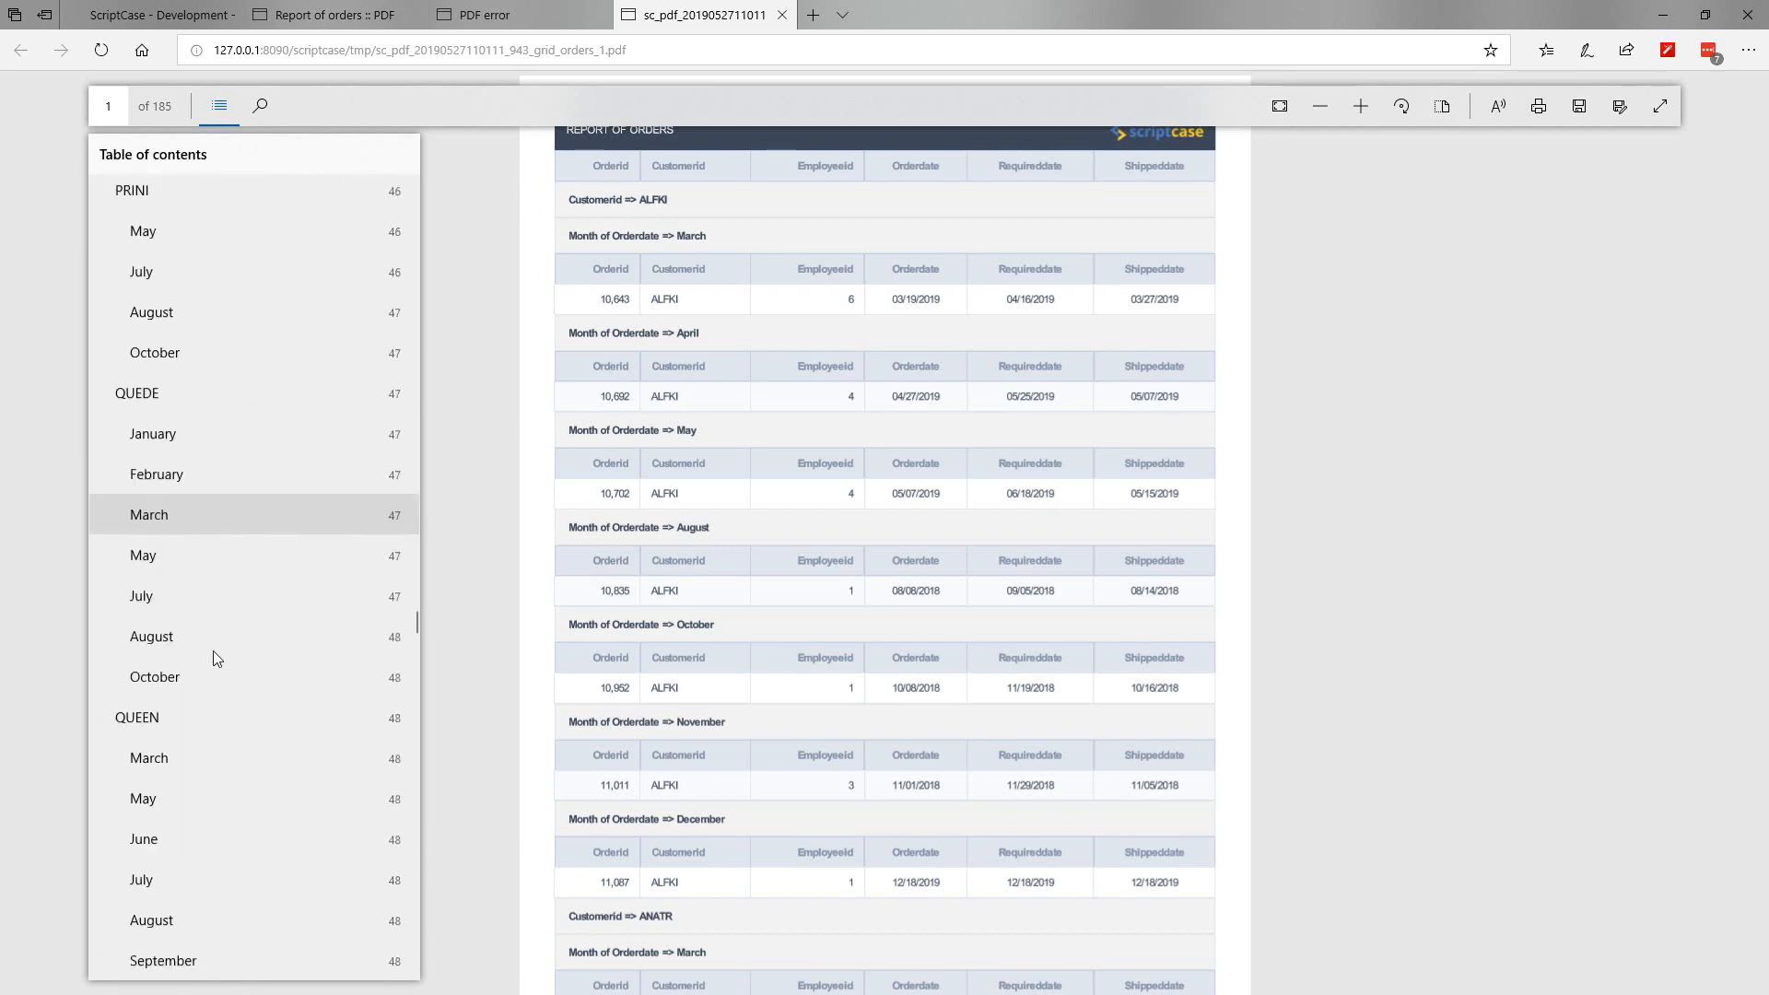
scroll(273, 786, down, 20)
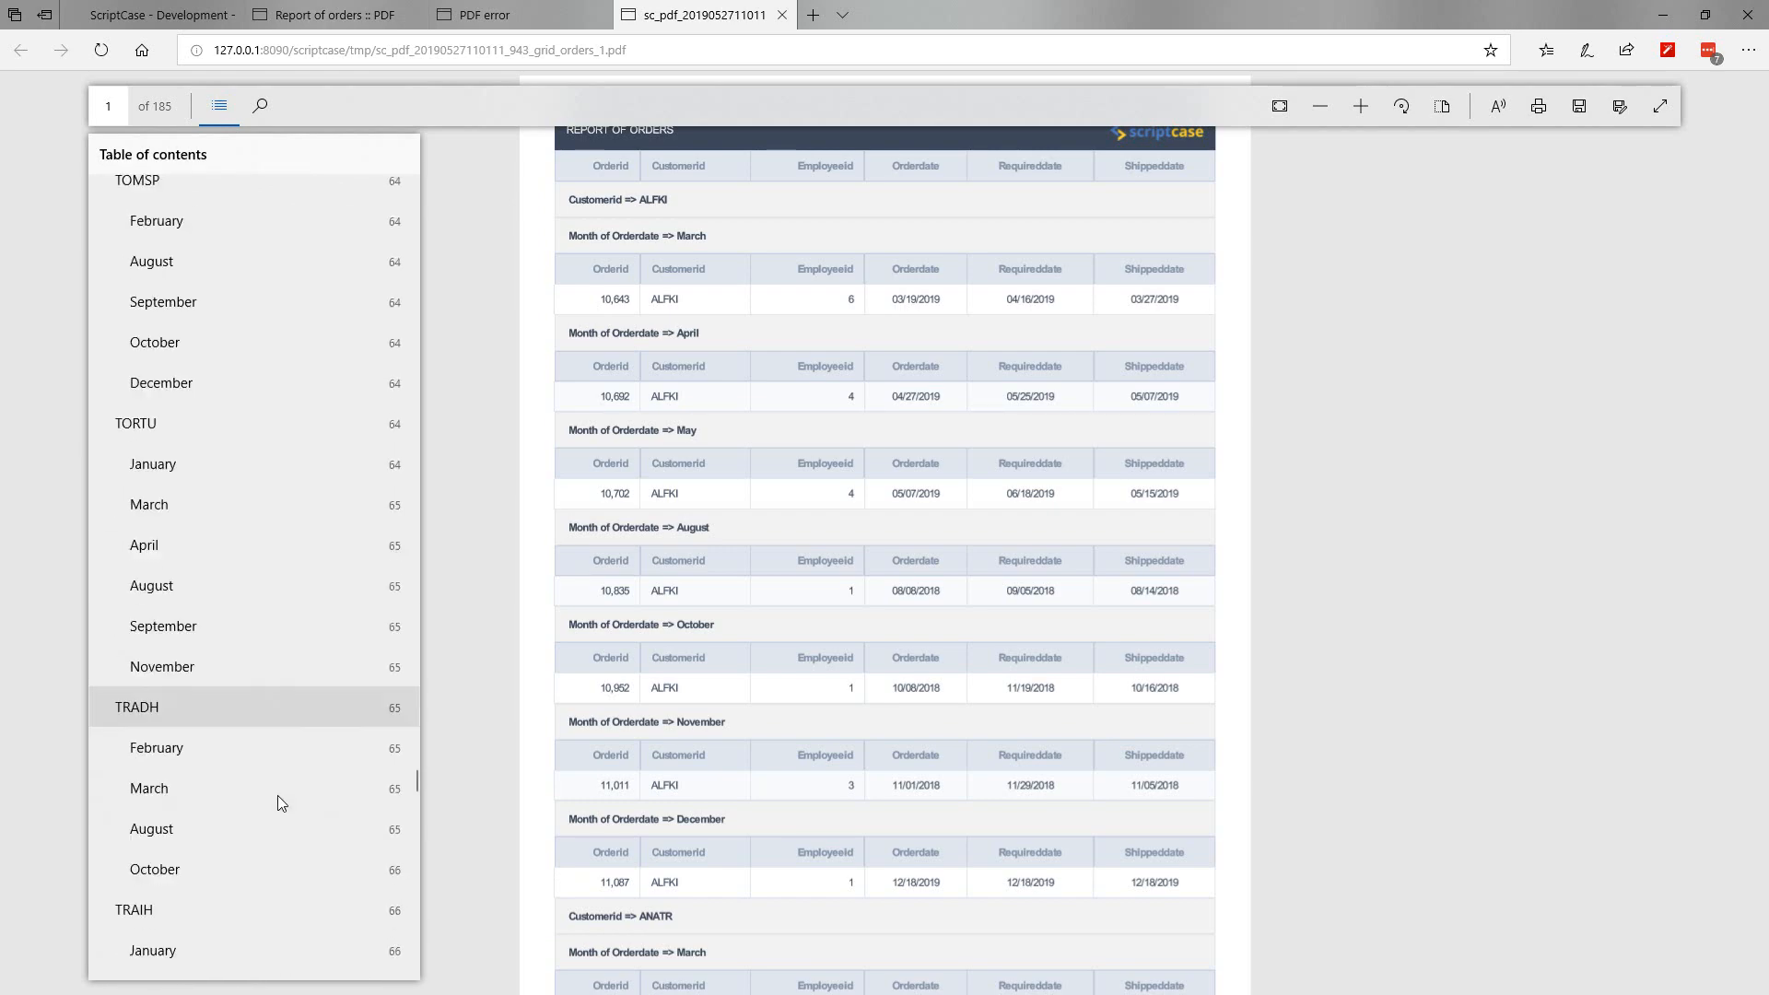
scroll(275, 852, up, 20)
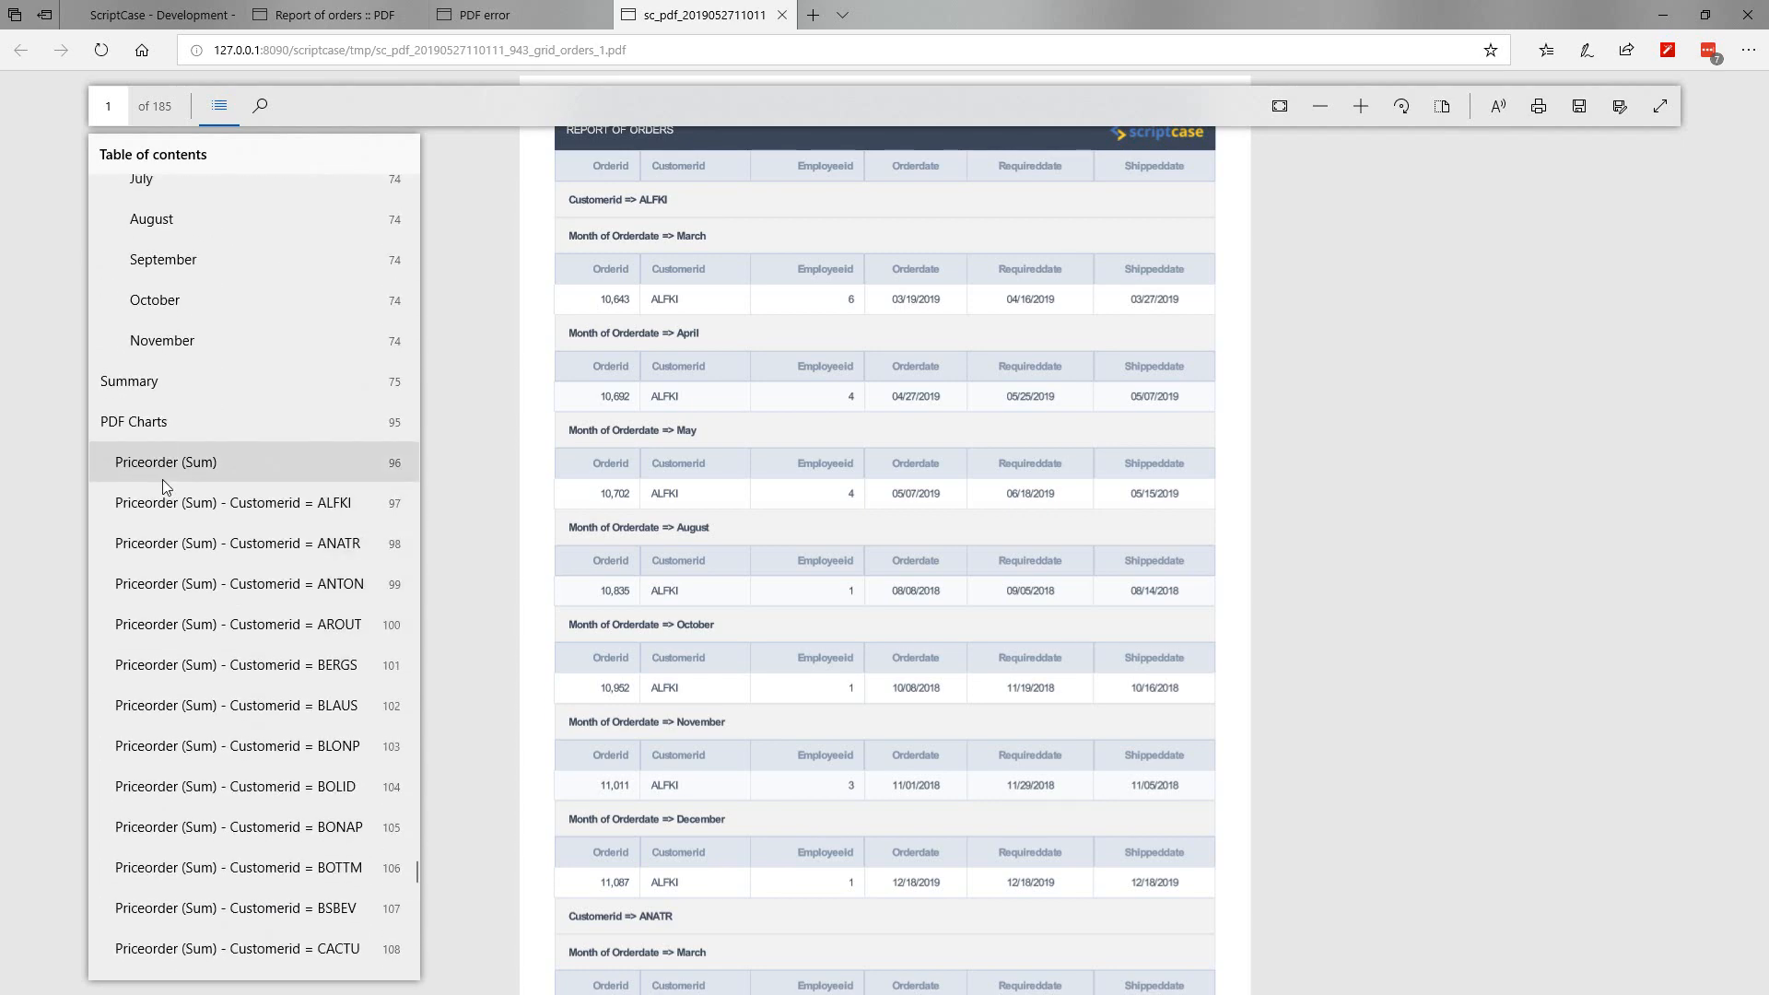
click(147, 429)
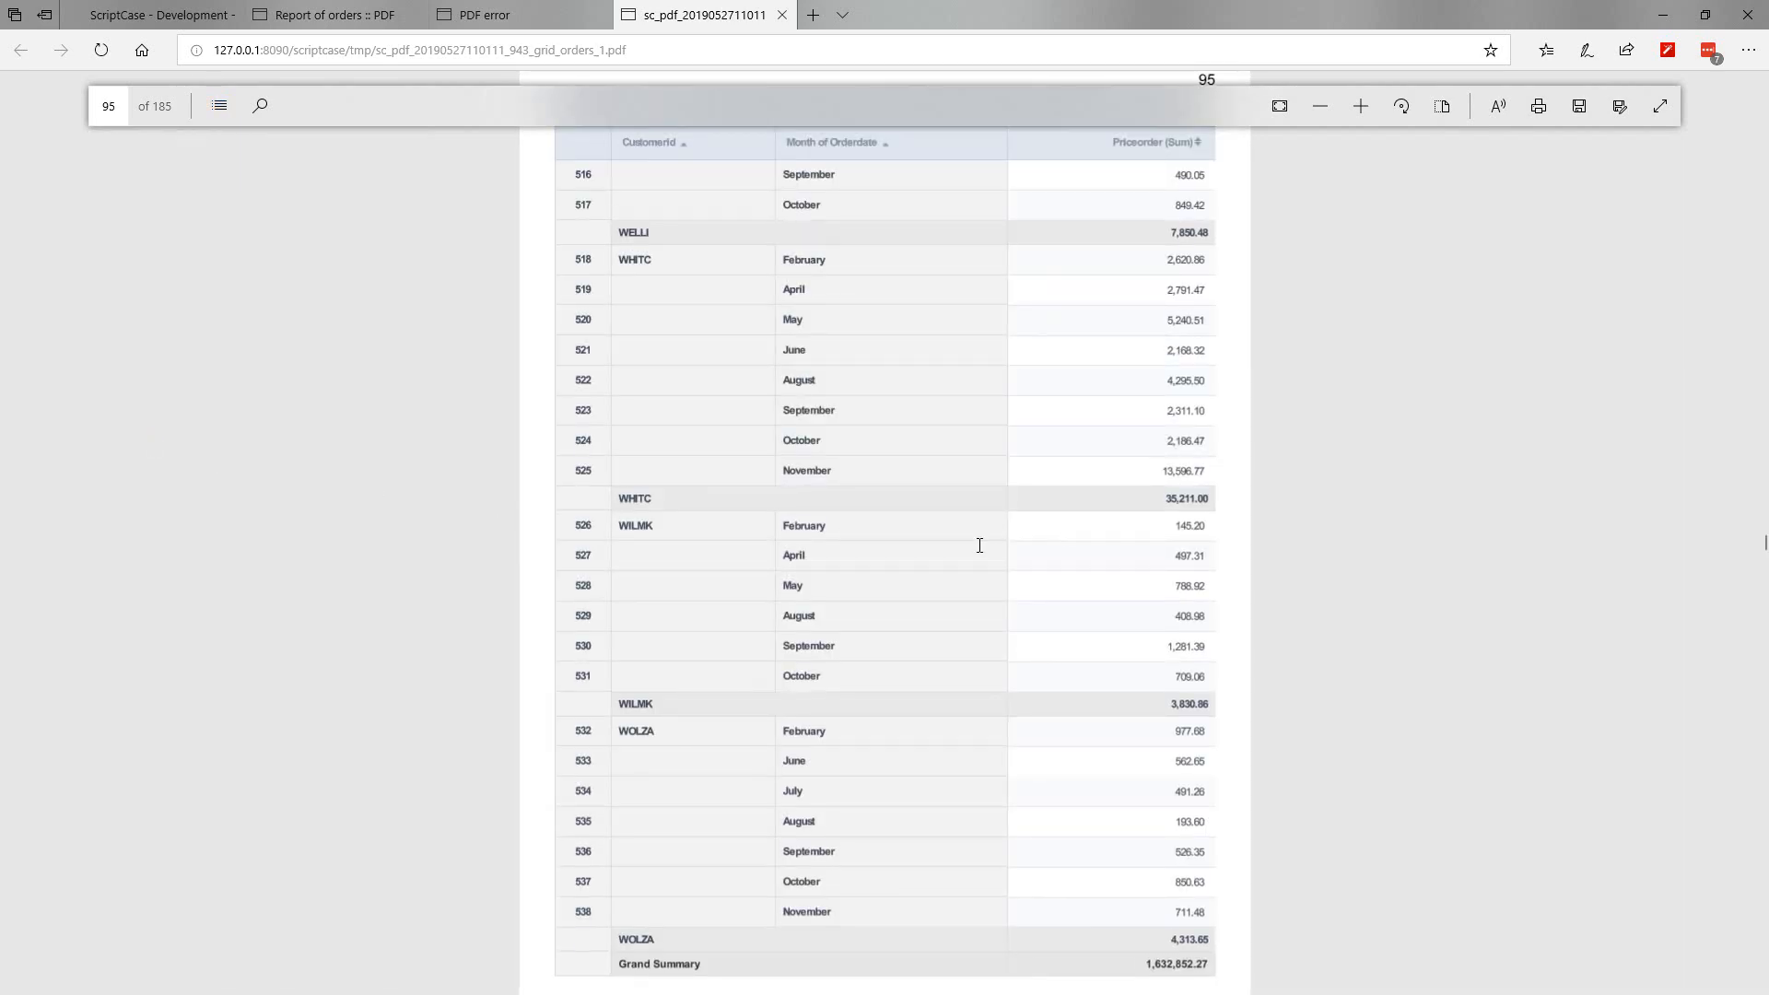
Step: Examine the final summary pages and the Priceorder (Sum) charts, both overall and for individual customers
scroll(979, 546, down, 5)
scroll(980, 545, up, 12)
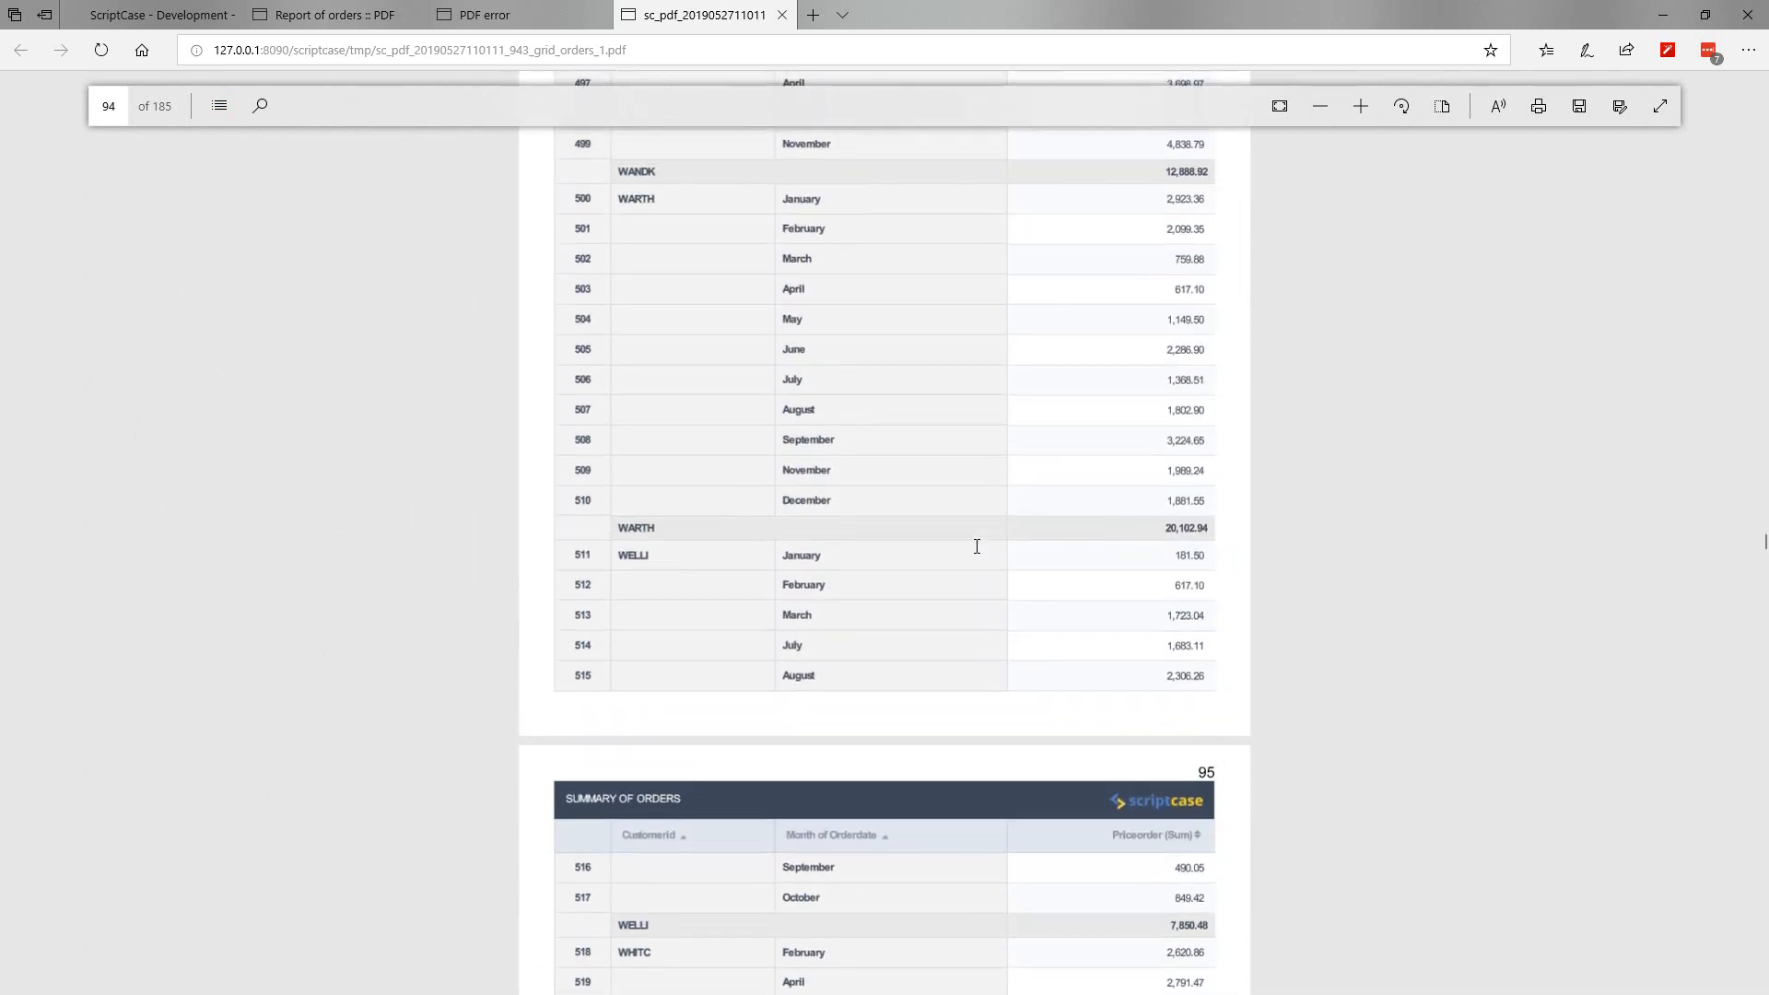
scroll(976, 546, up, 3)
scroll(976, 545, down, 10)
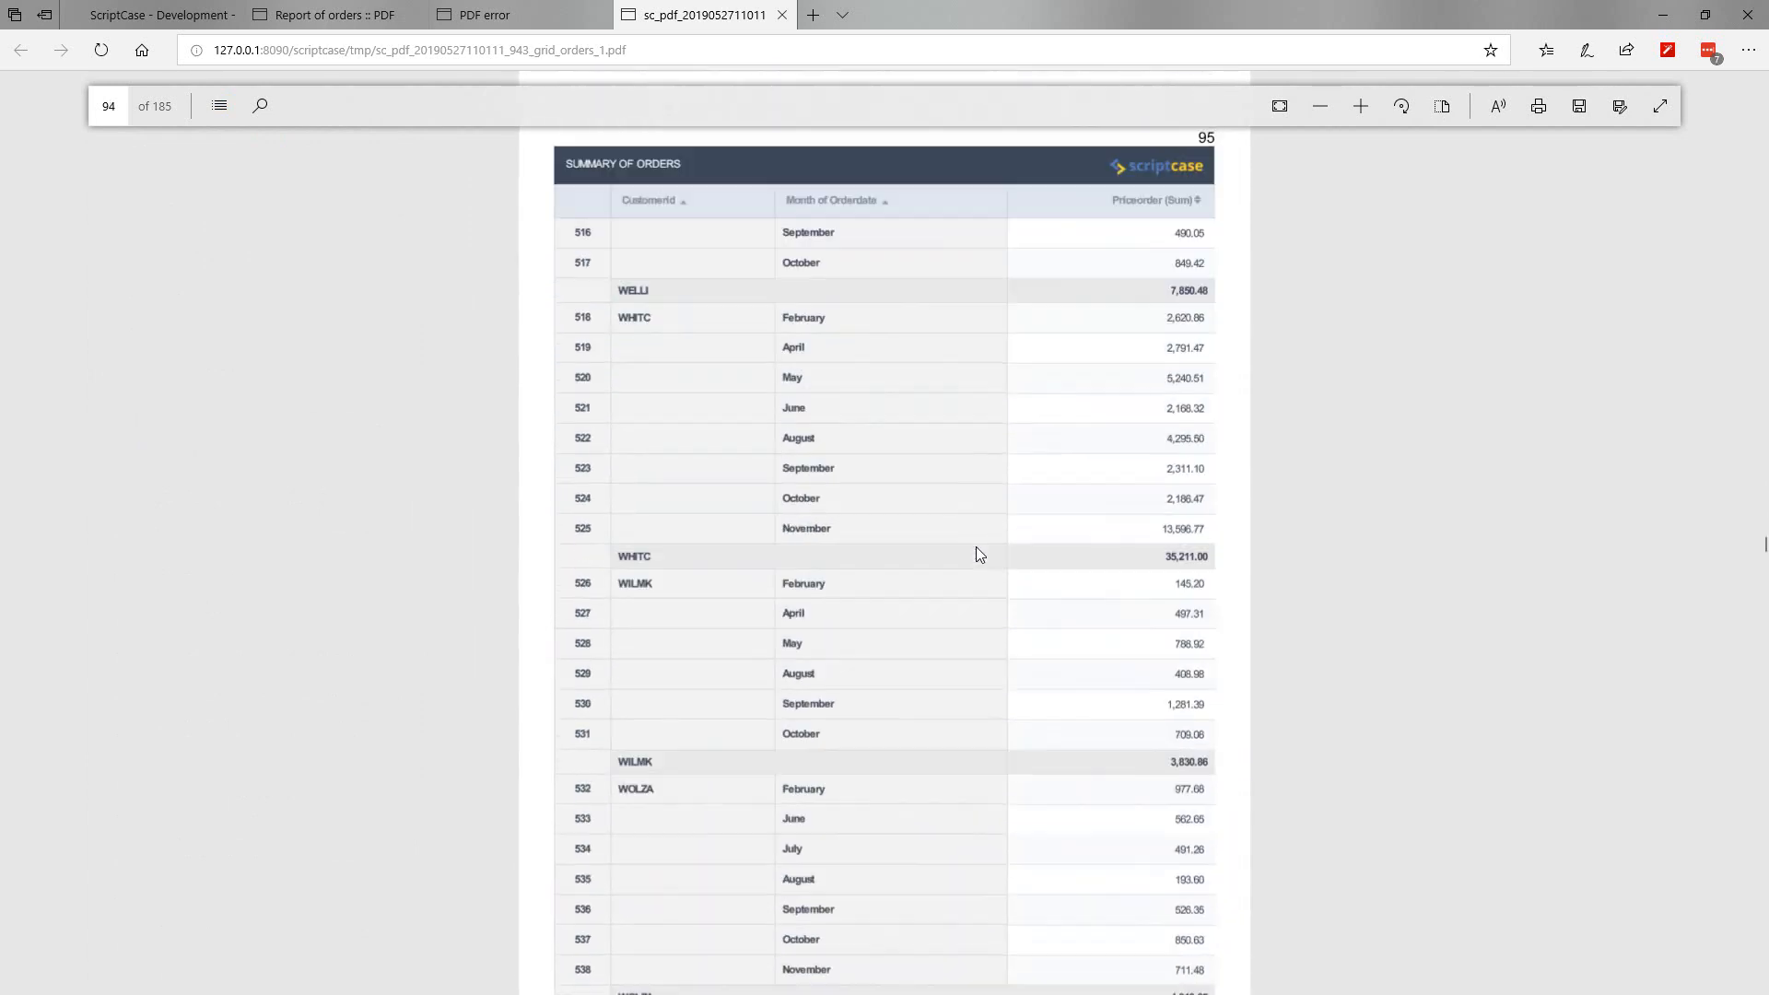
scroll(979, 551, down, 10)
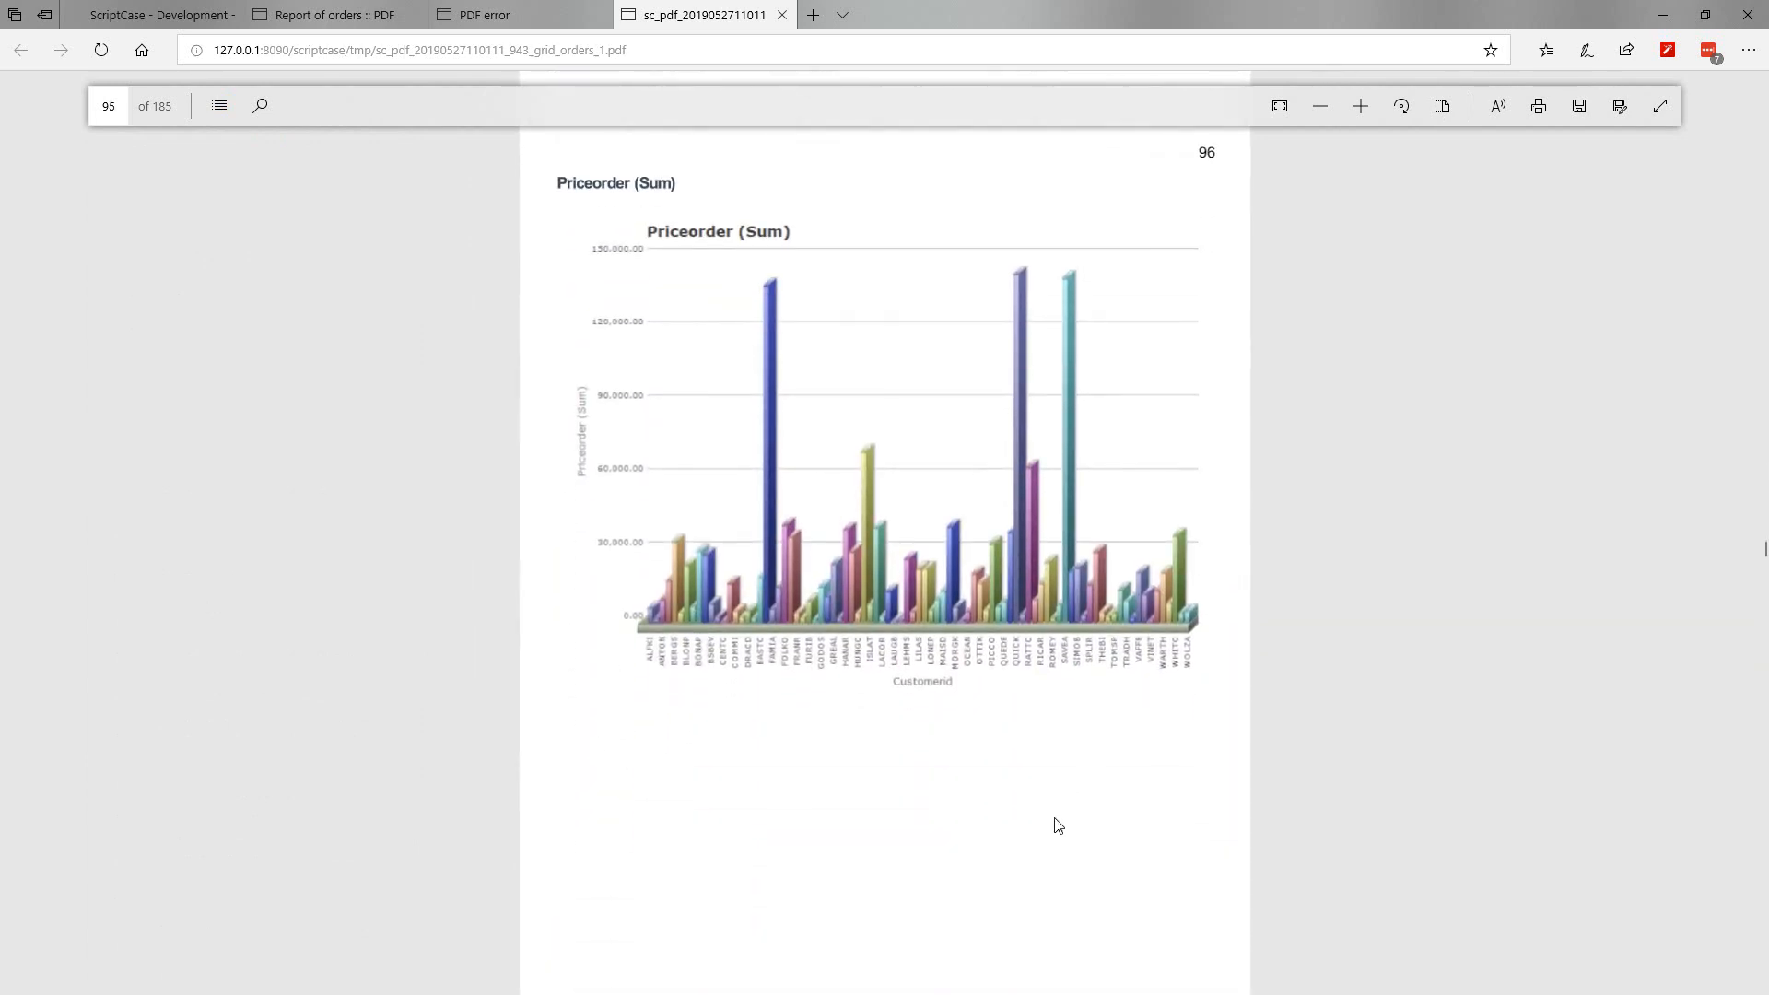
scroll(1057, 827, down, 12)
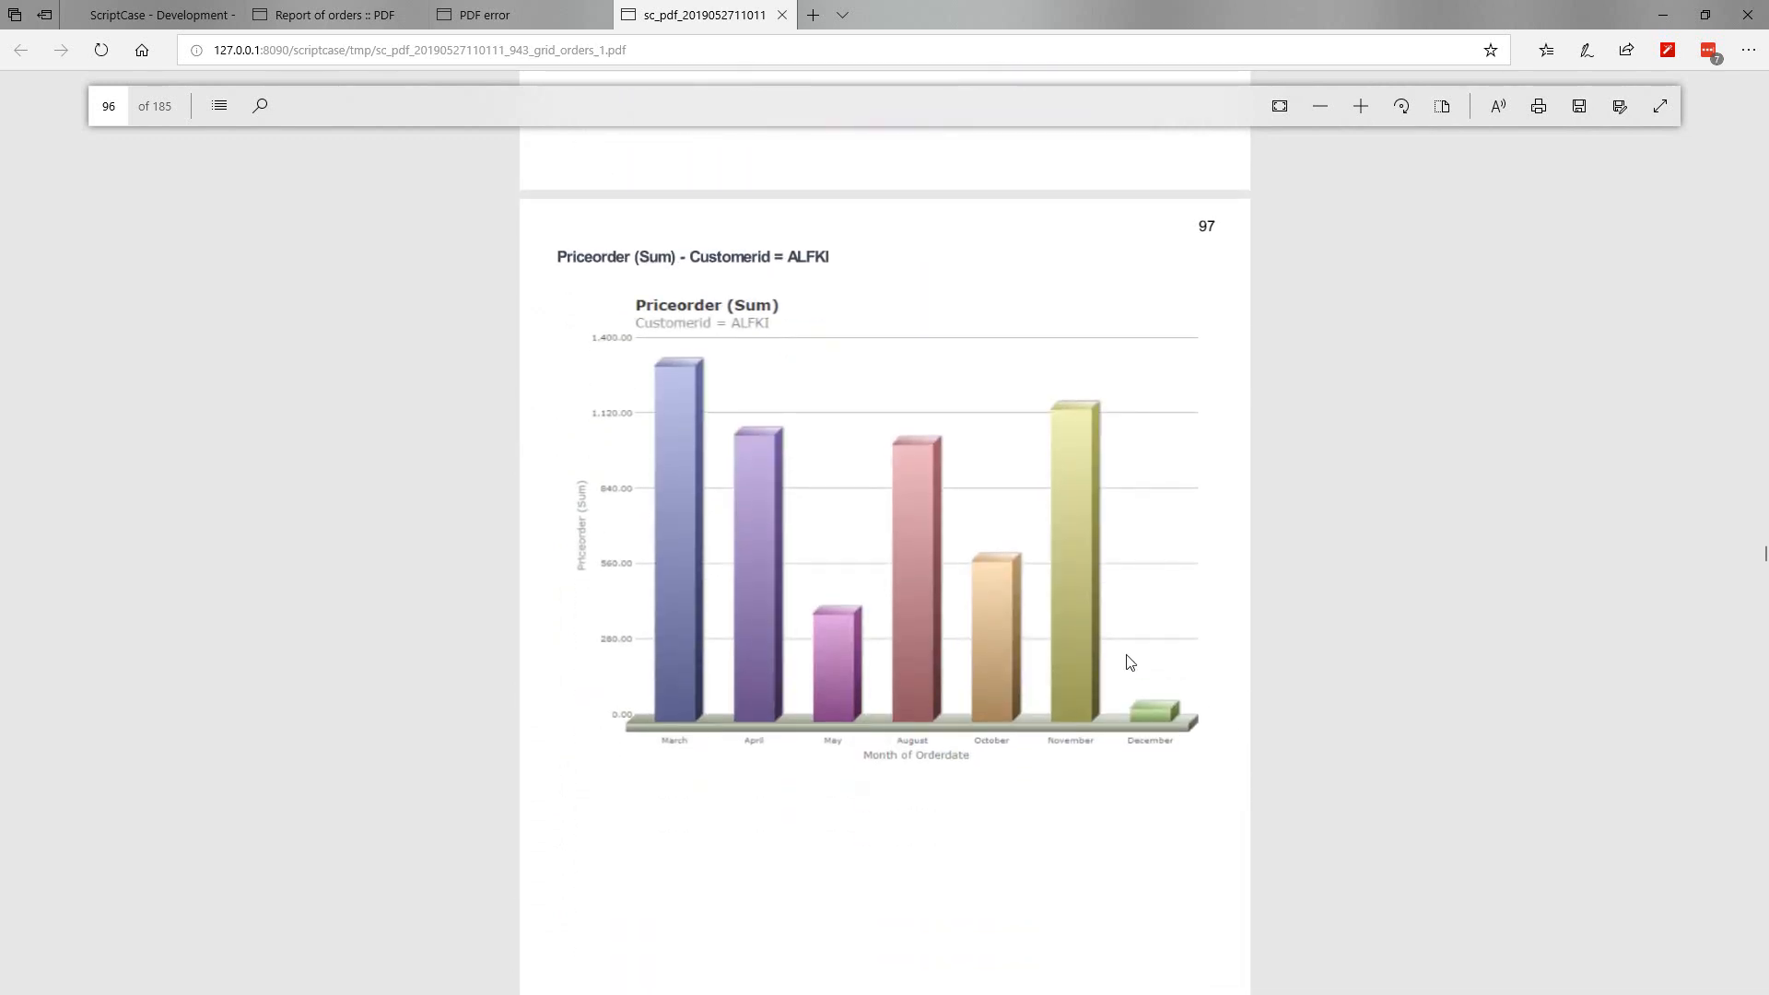
scroll(1216, 760, down, 15)
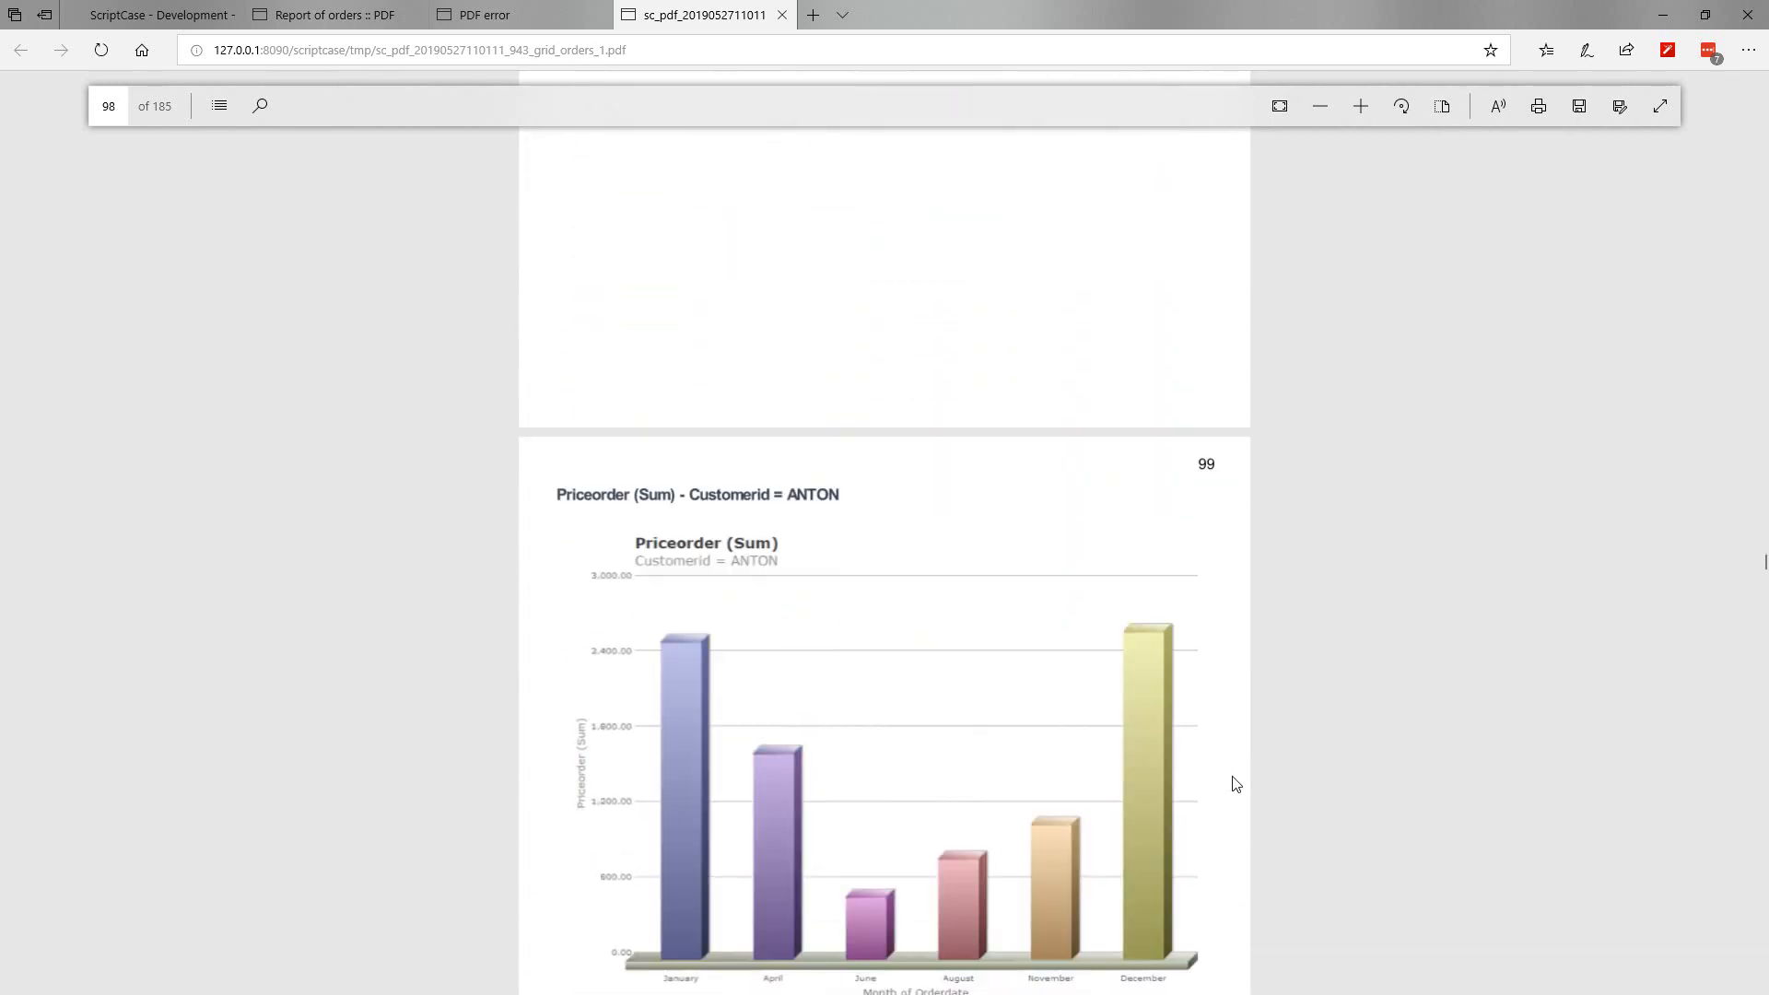
scroll(1236, 784, down, 3)
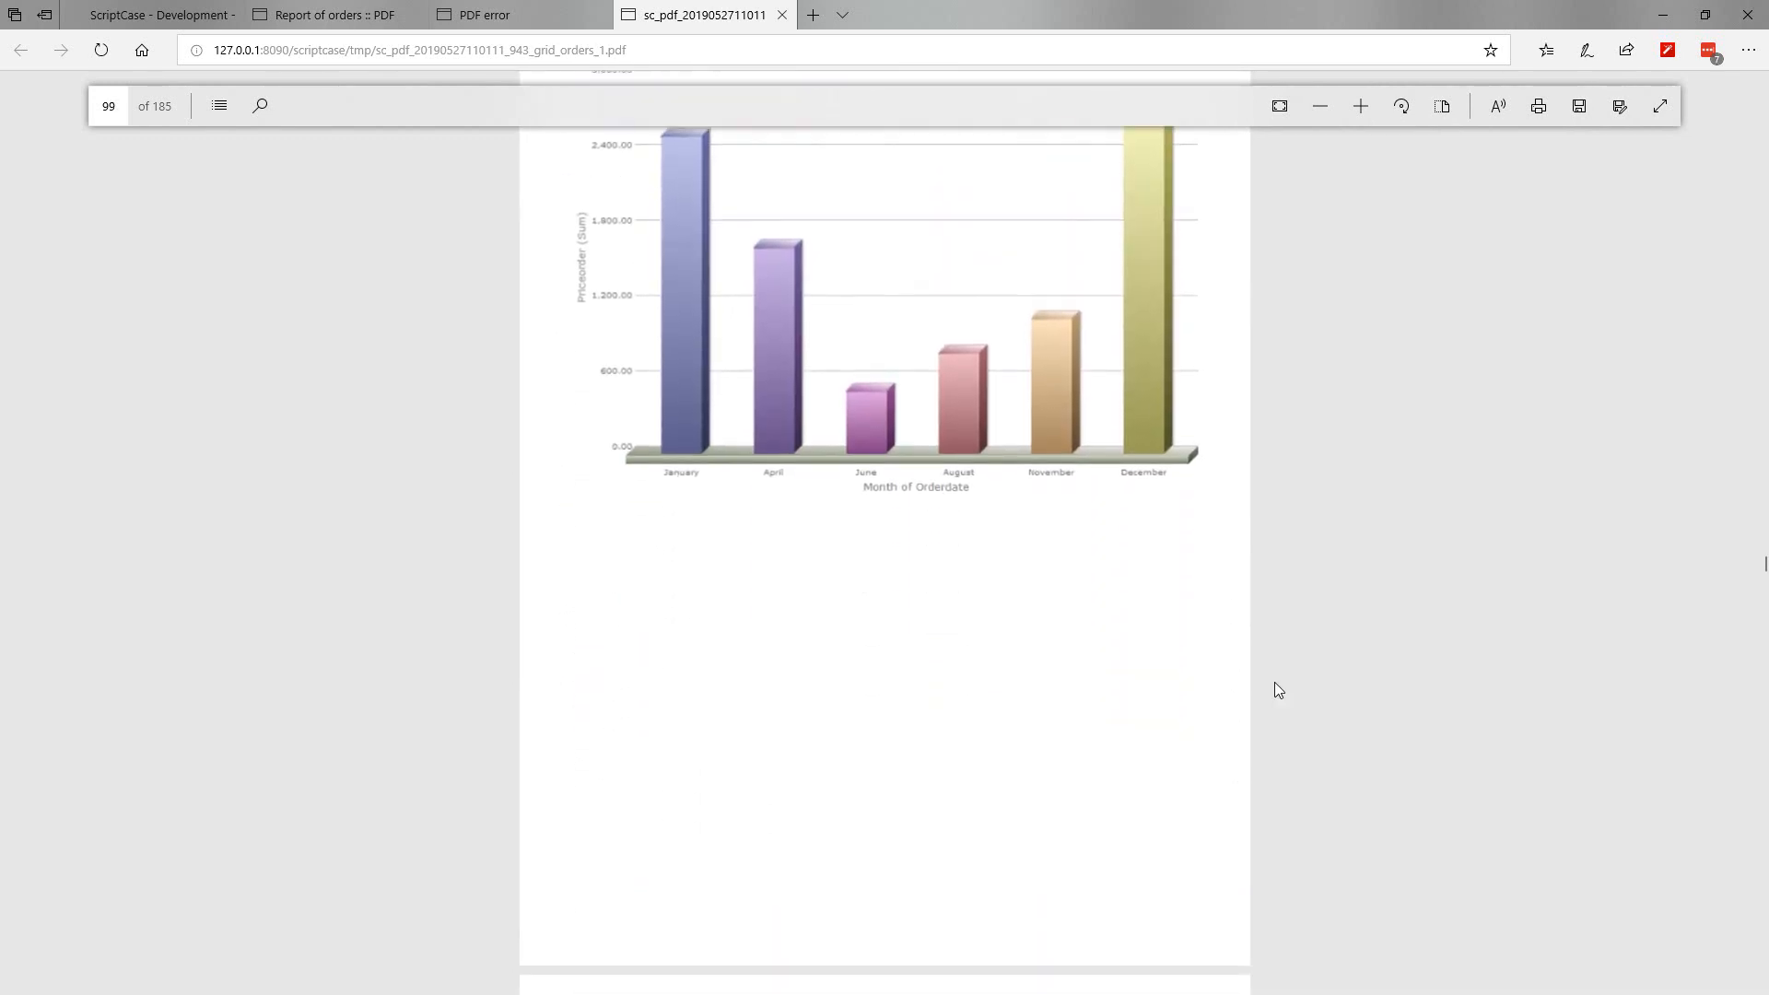
Step: Switch to the ScriptCase development page and review the Display header in all pages and Display the title on all pages attributes
click(134, 21)
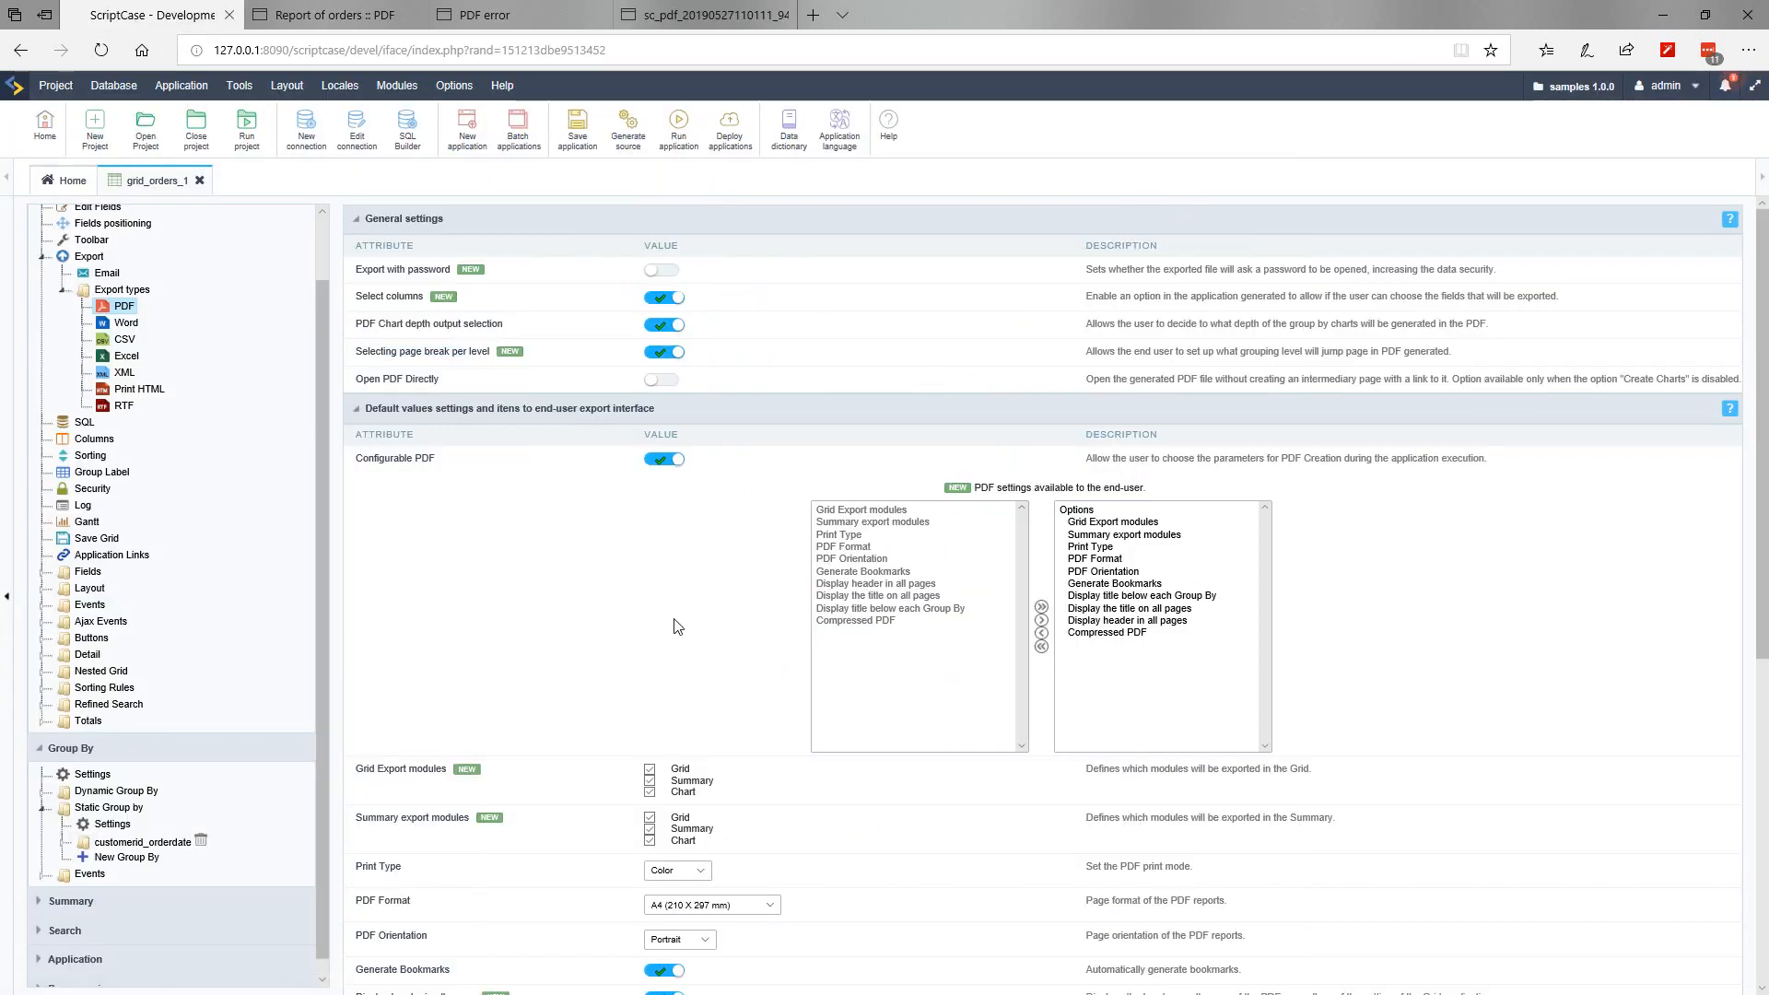
scroll(686, 626, down, 5)
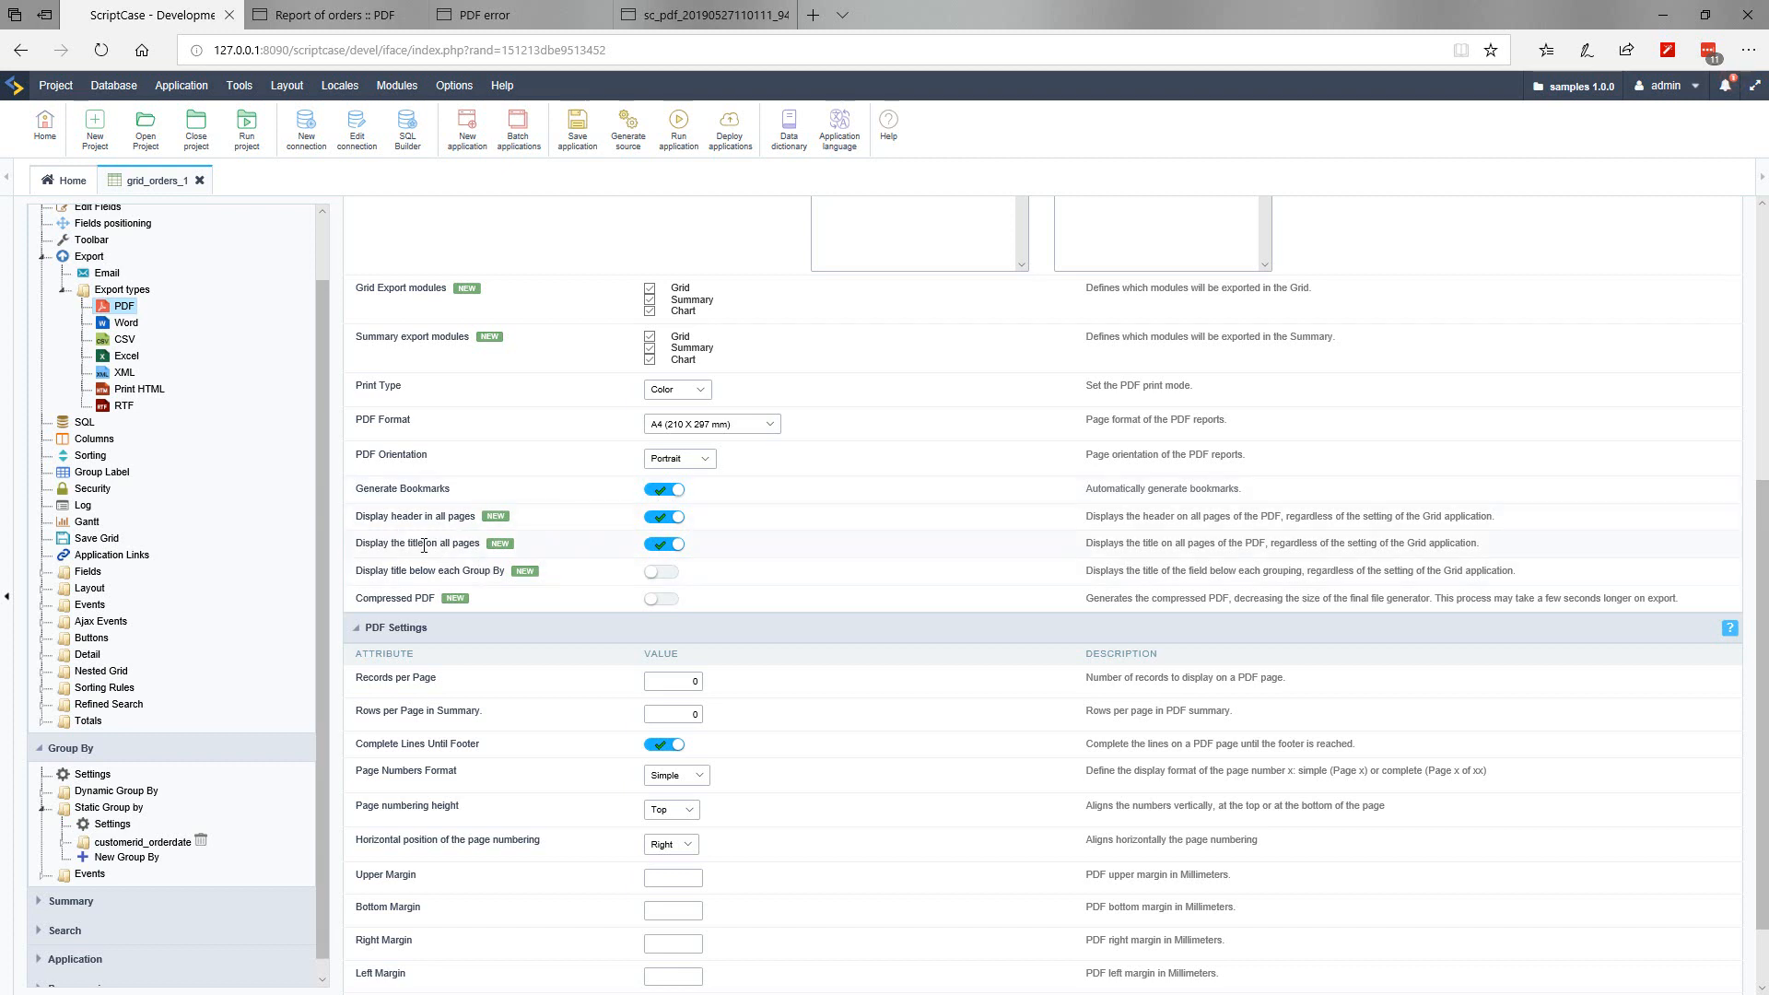
drag(384, 518, 446, 519)
drag(365, 545, 426, 545)
Step: Return to the running report of orders and open its PDF export settings to review the header and title options
click(319, 25)
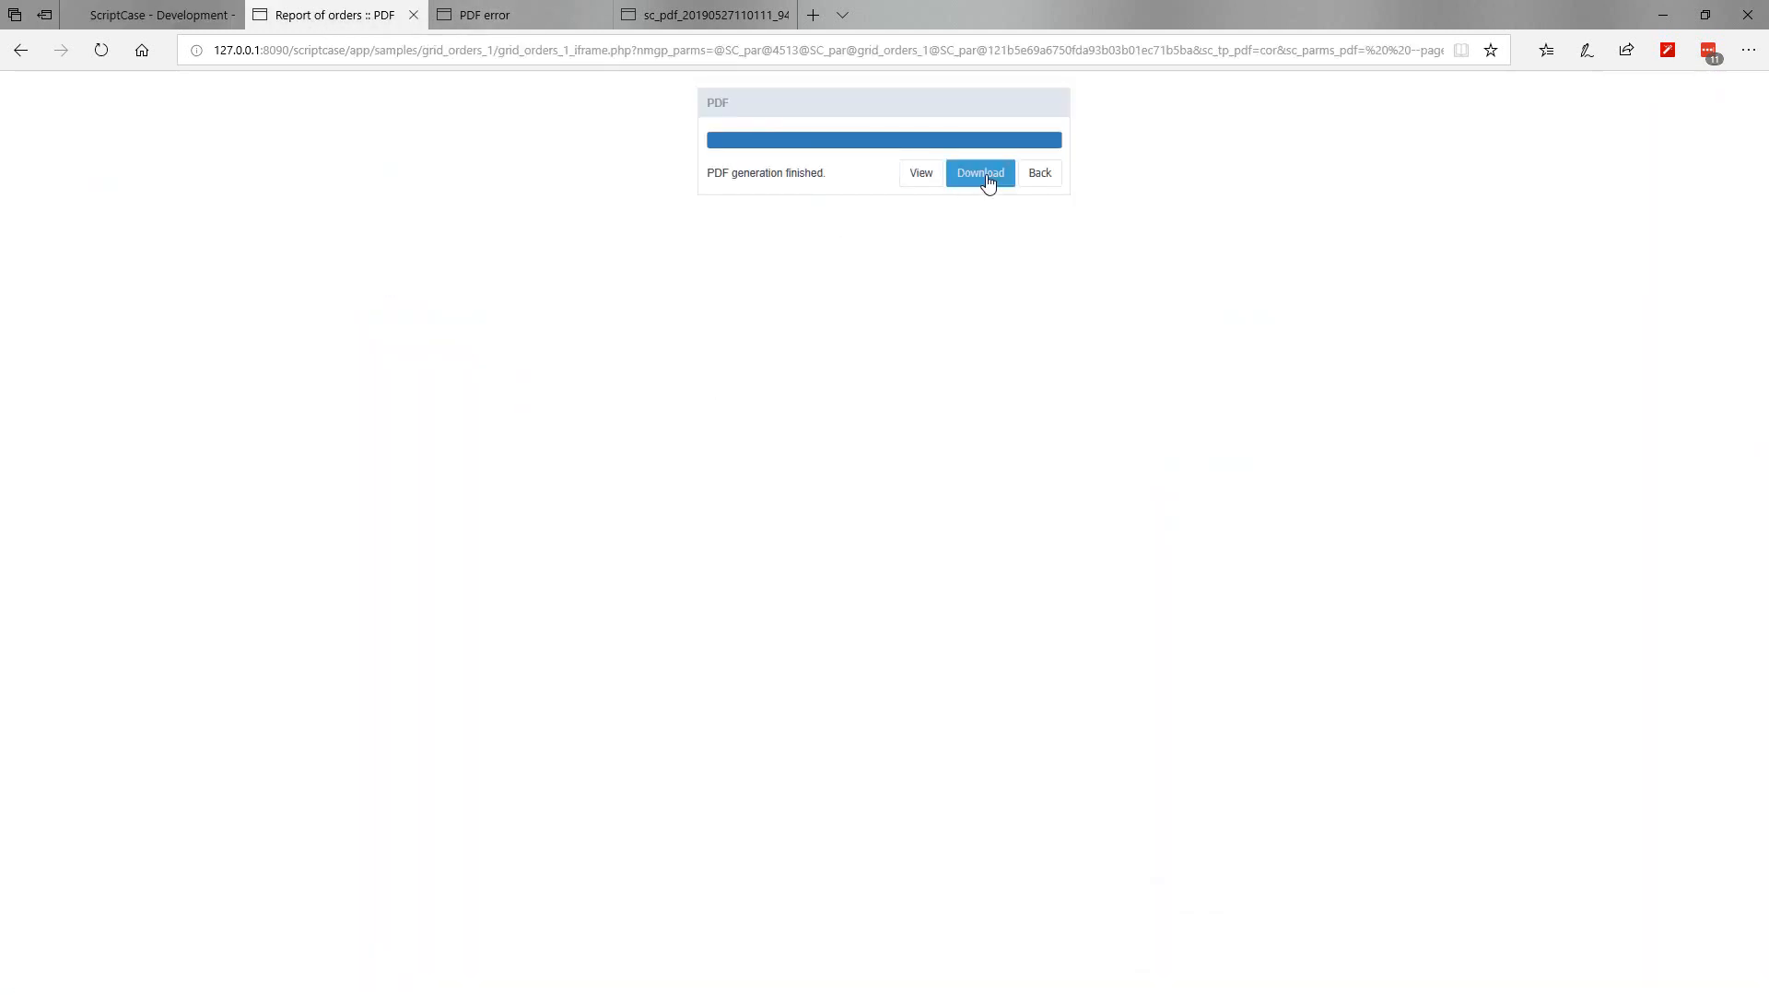
click(1039, 174)
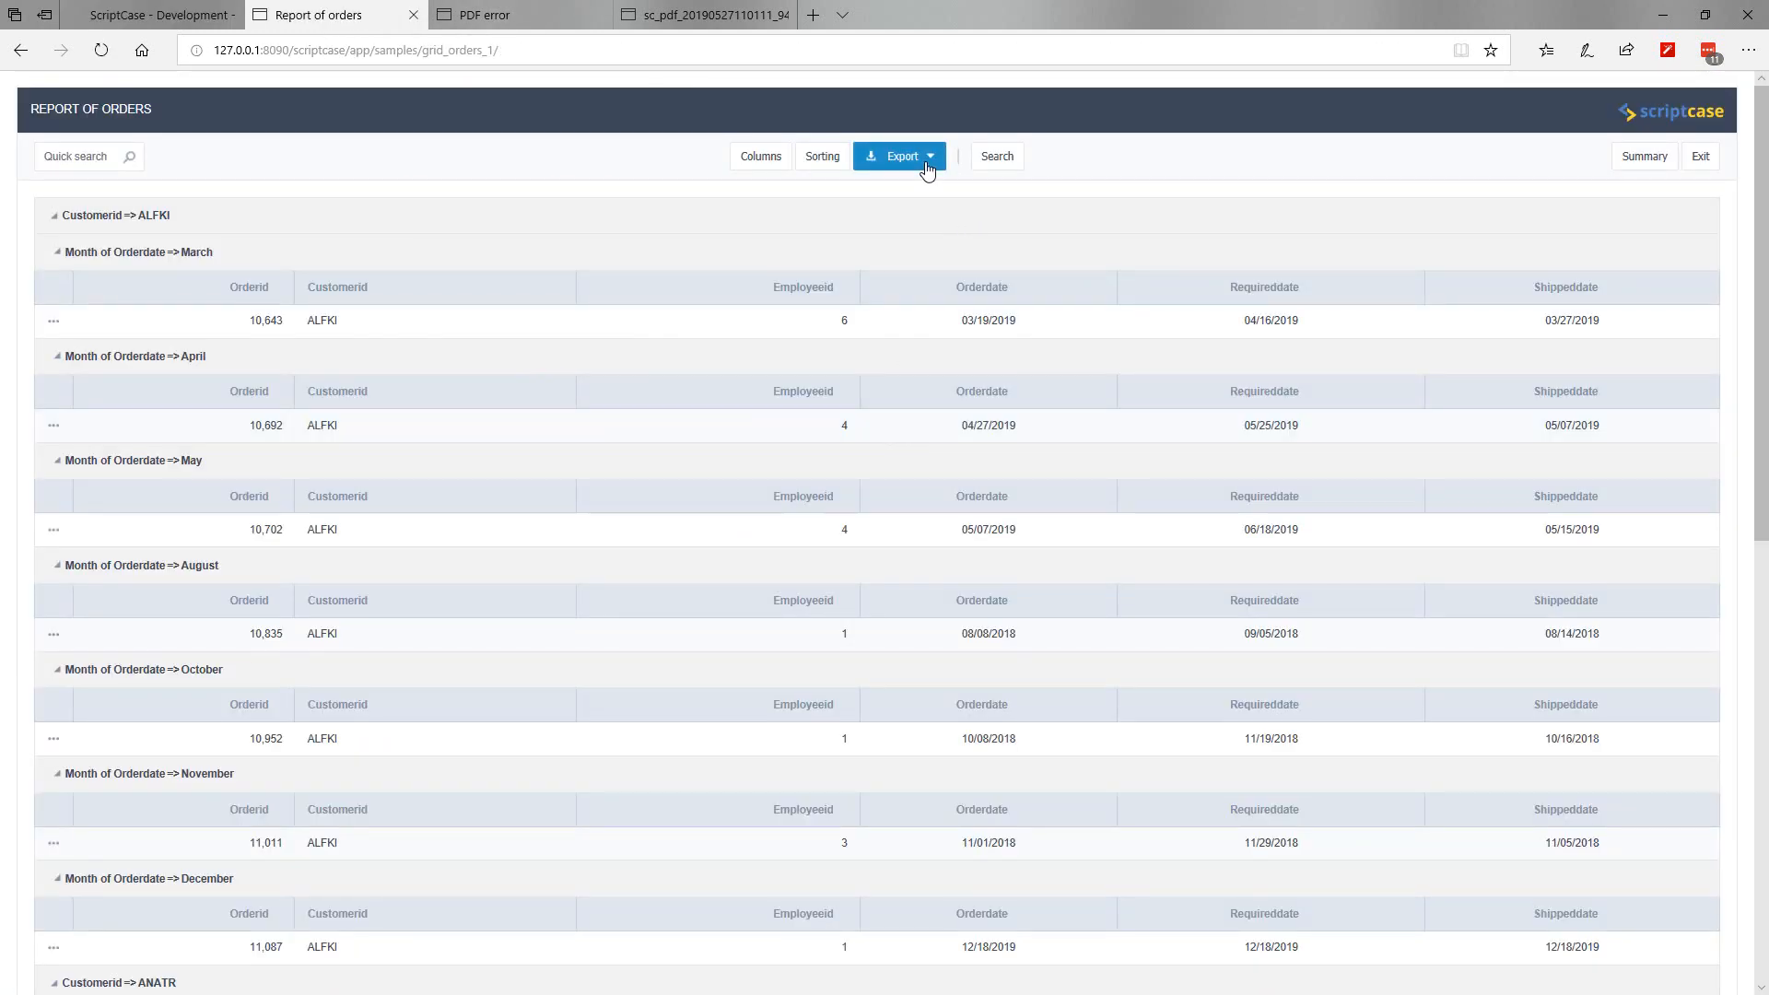
click(908, 156)
click(878, 182)
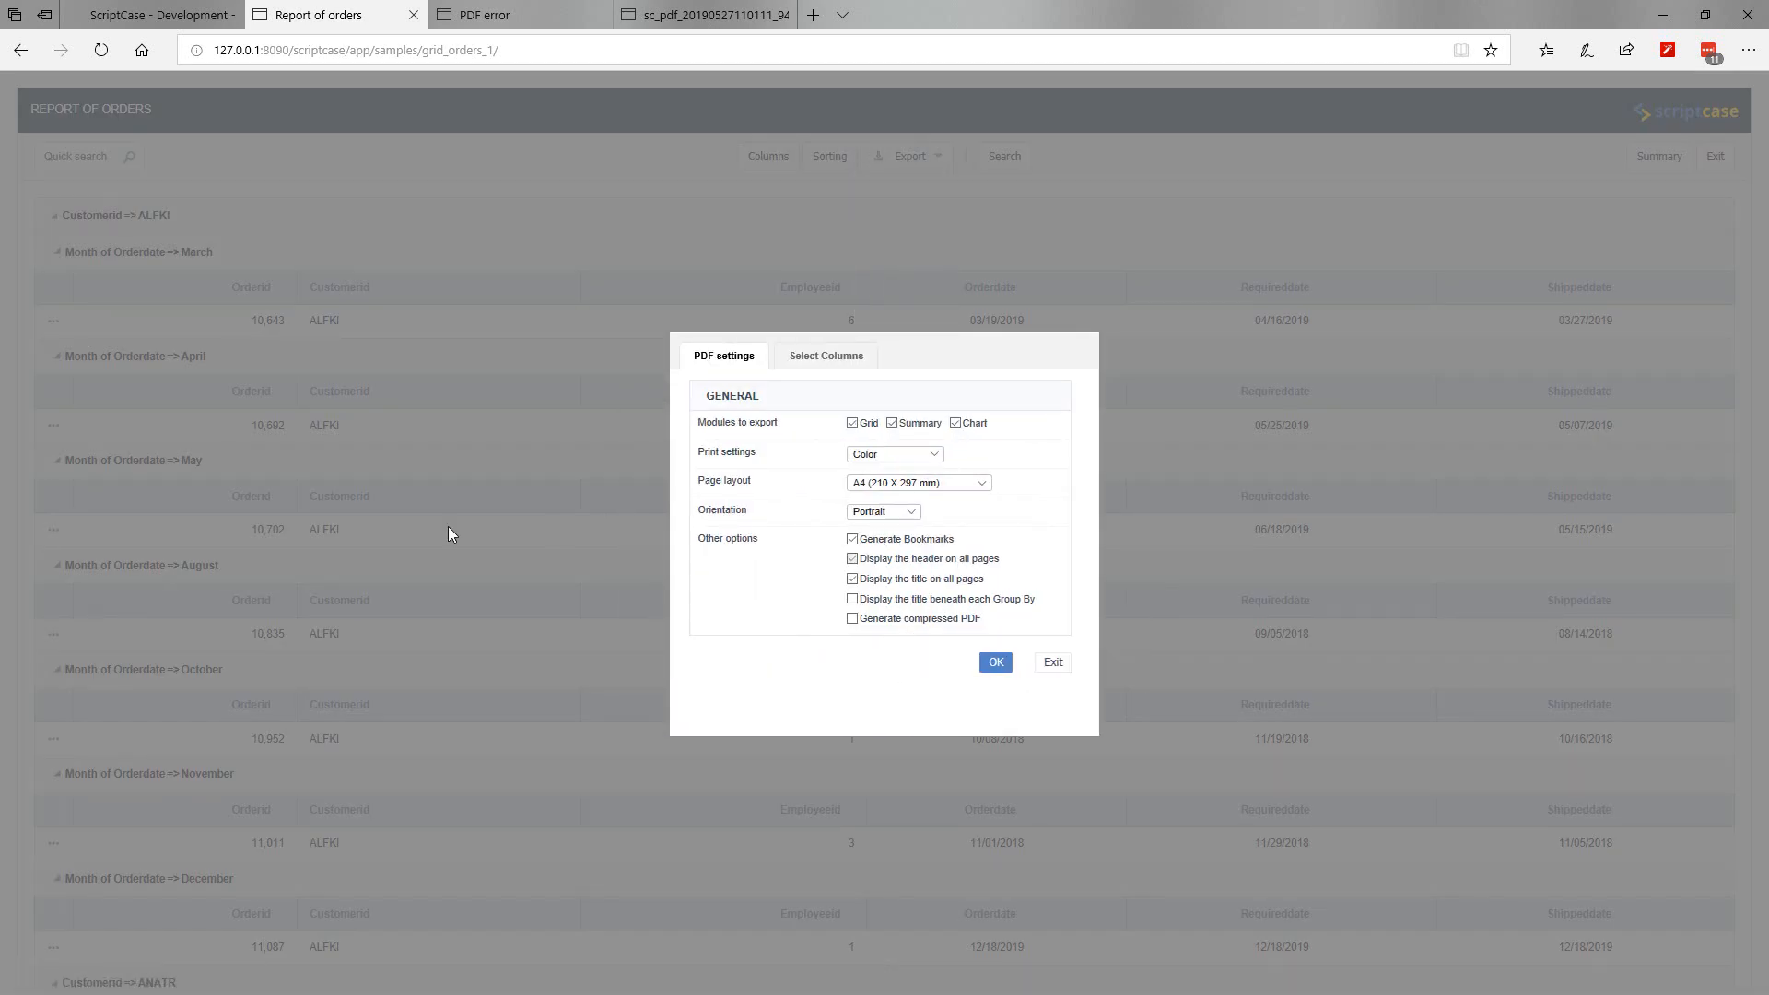
Step: Disable Display header in all pages and Display the title on all pages in the application's PDF export settings
click(147, 17)
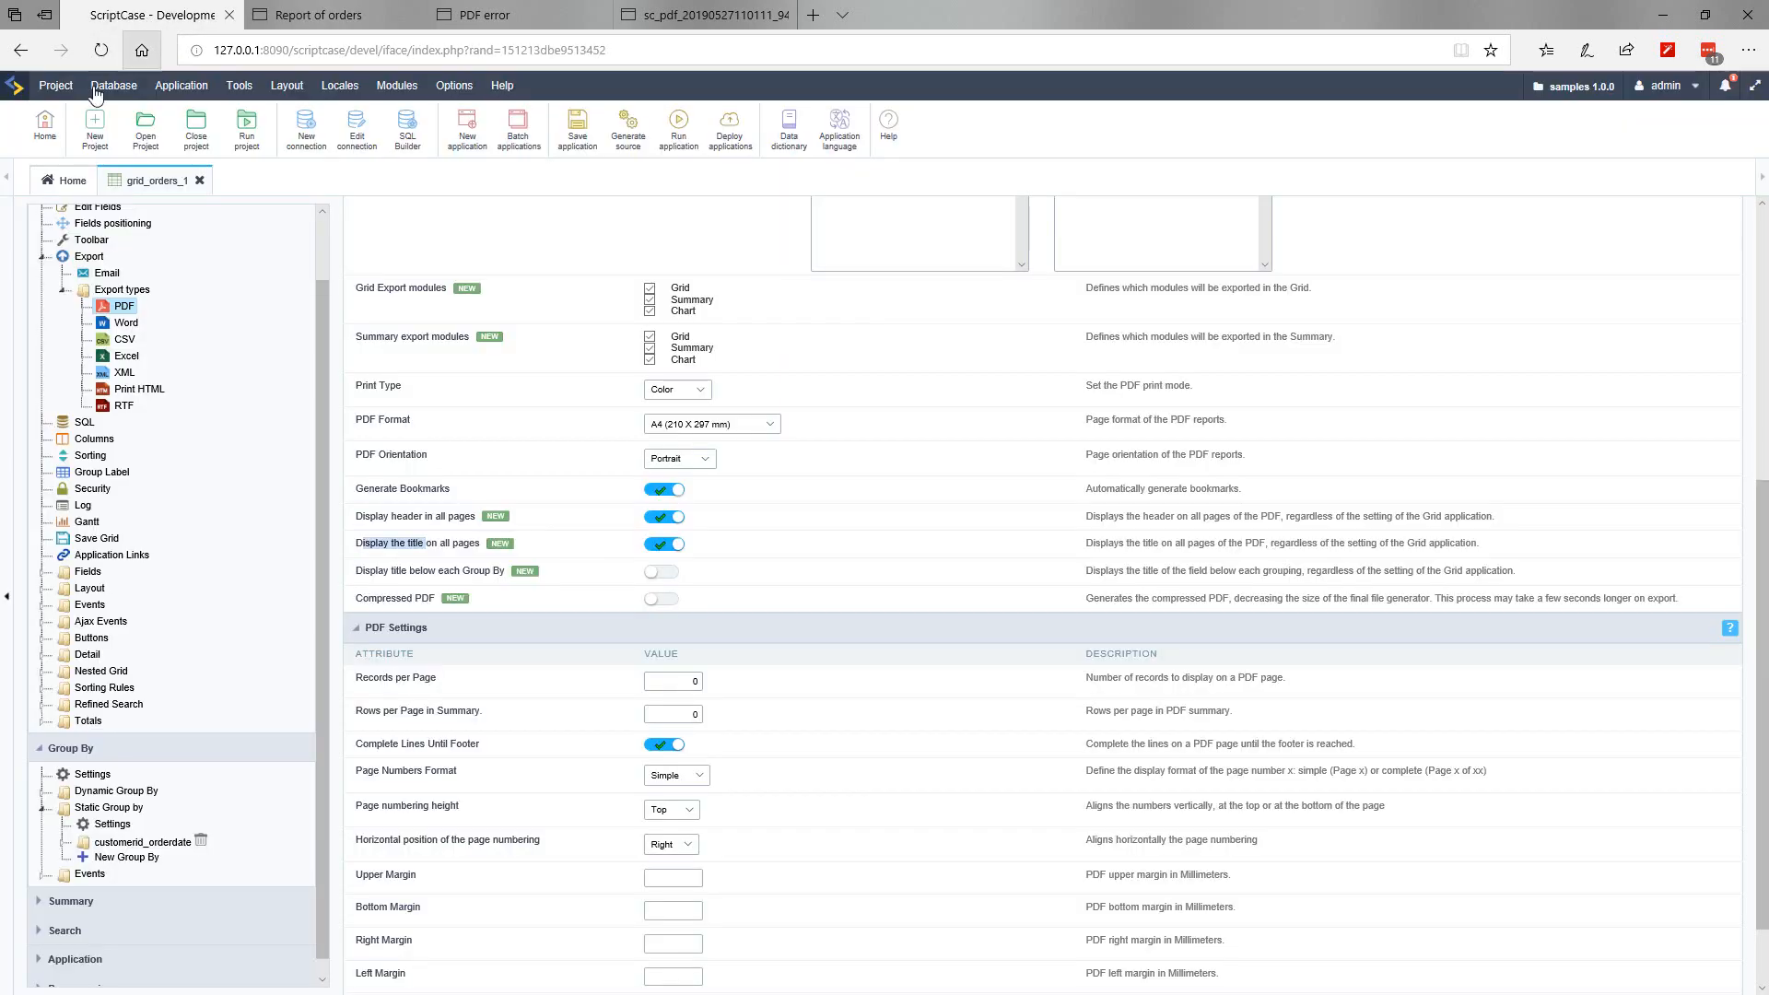
click(662, 518)
click(657, 545)
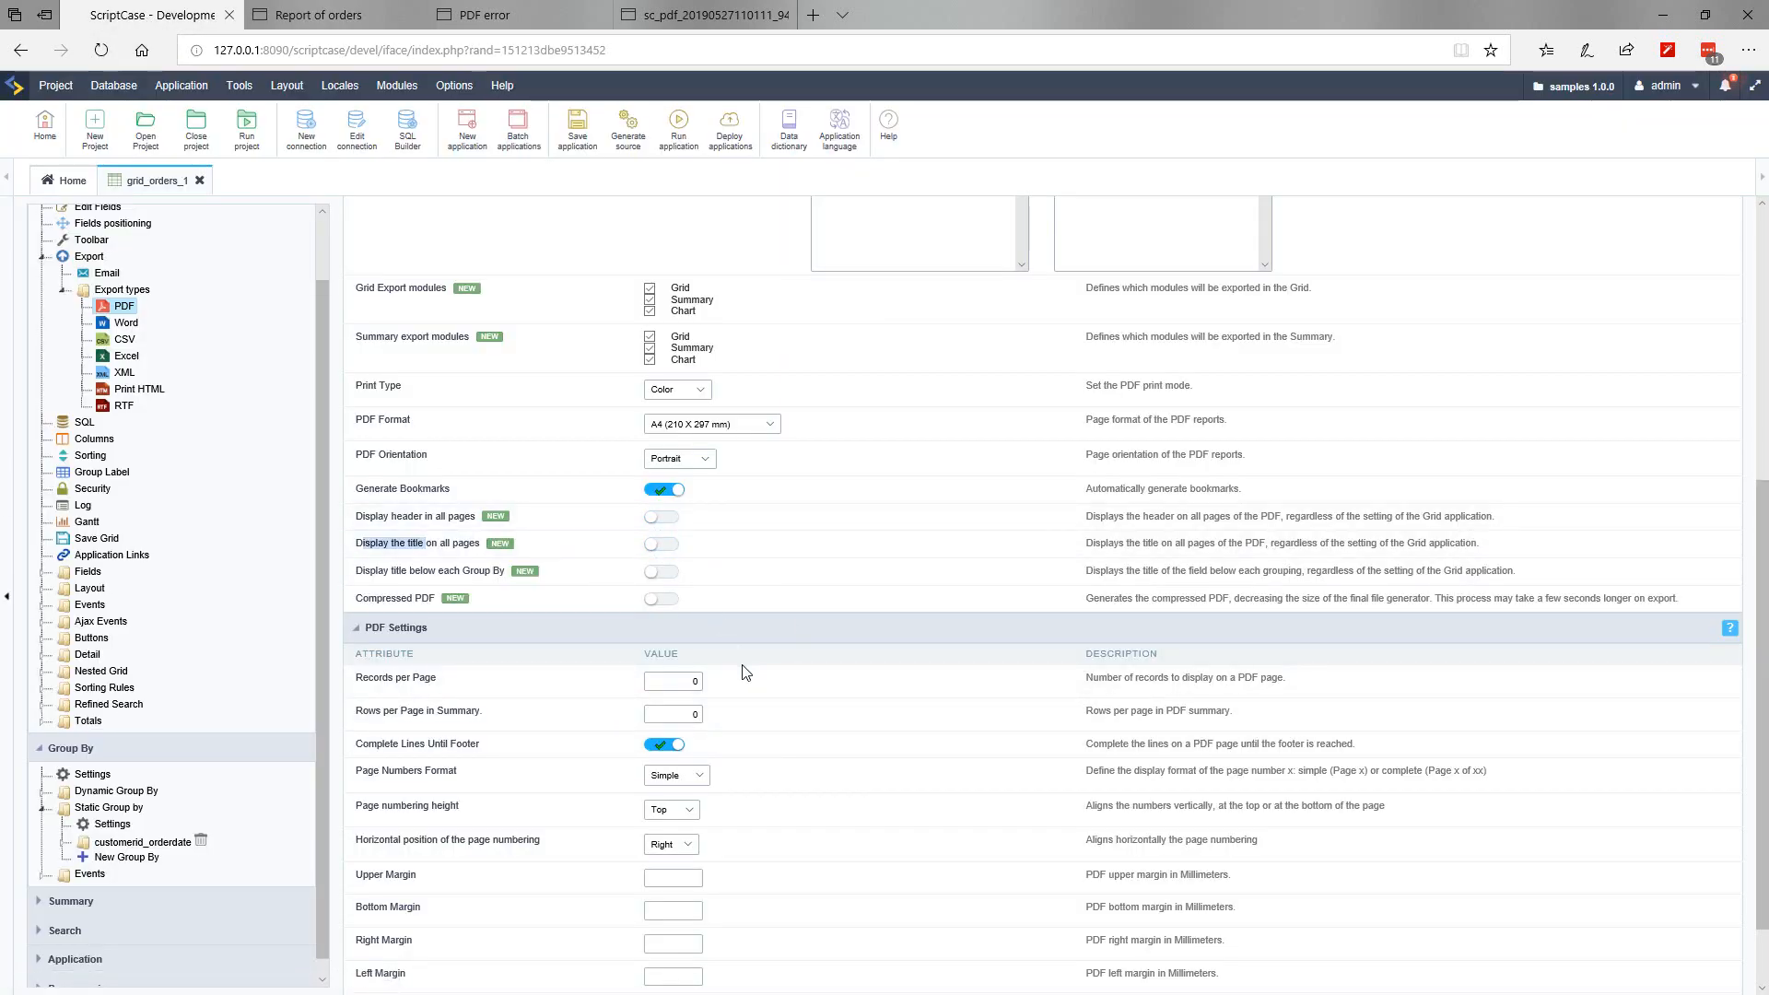
Step: Set the Page Numbers Format of the PDF to Complete
scroll(866, 663, down, 1)
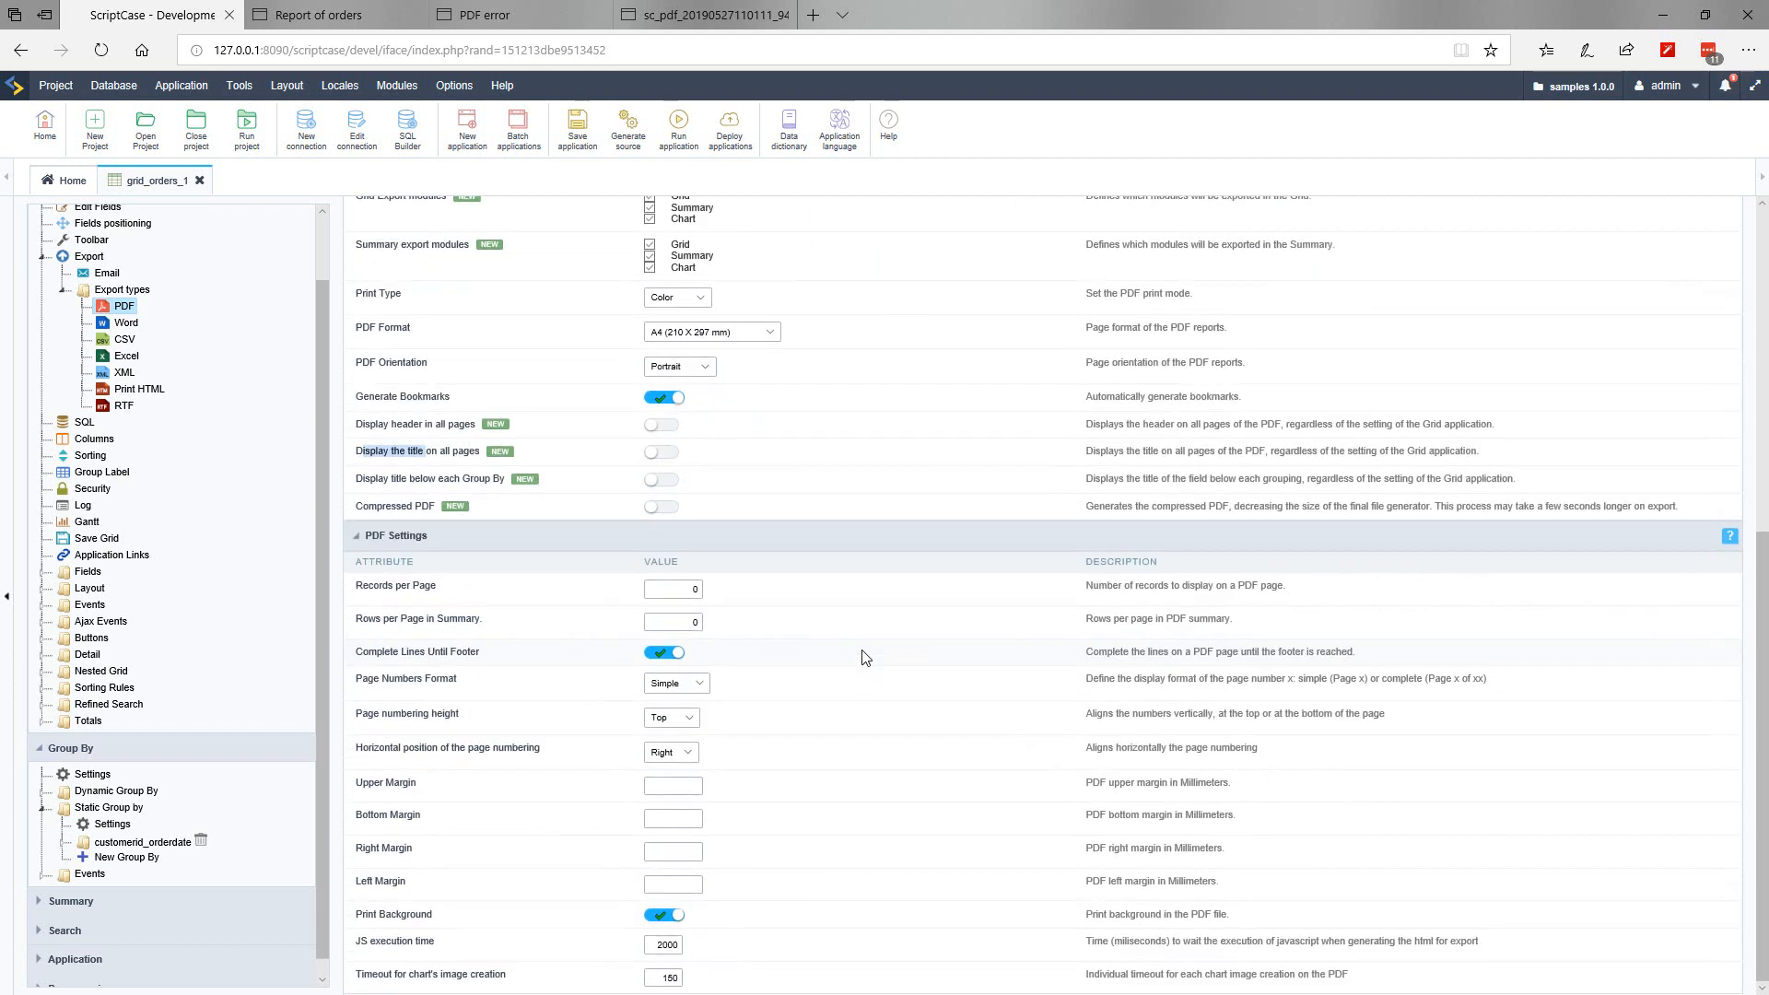
click(918, 694)
click(701, 685)
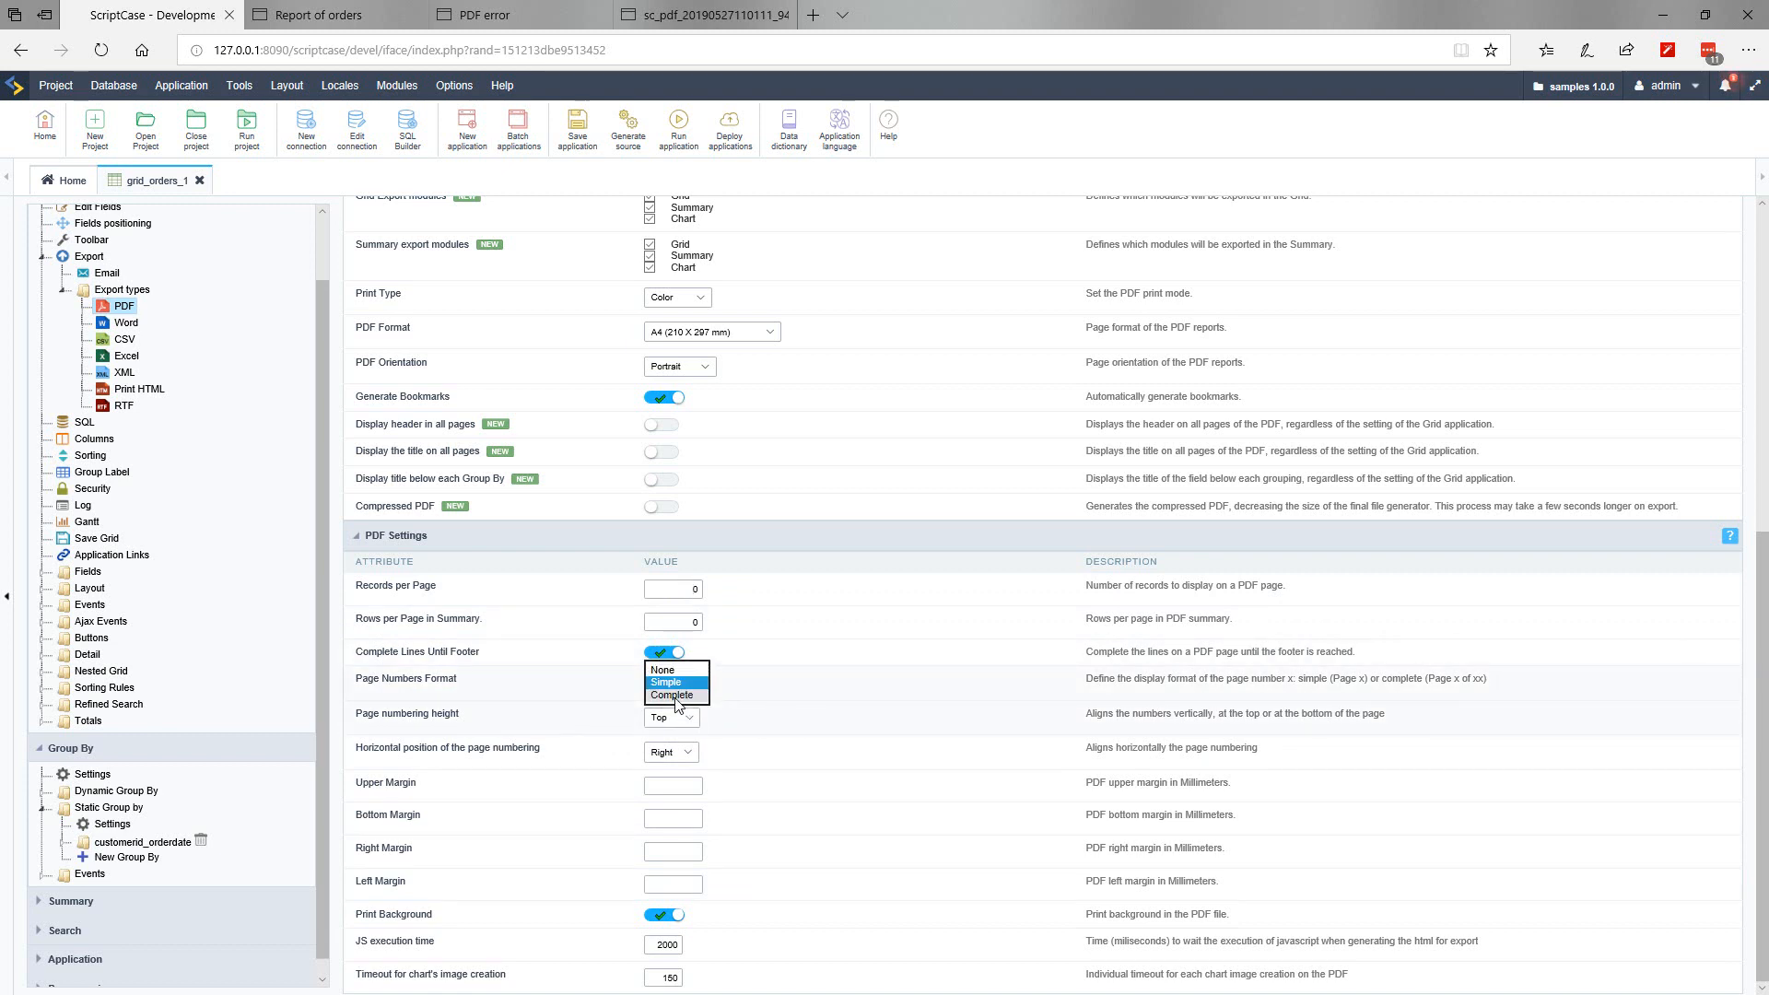
click(674, 695)
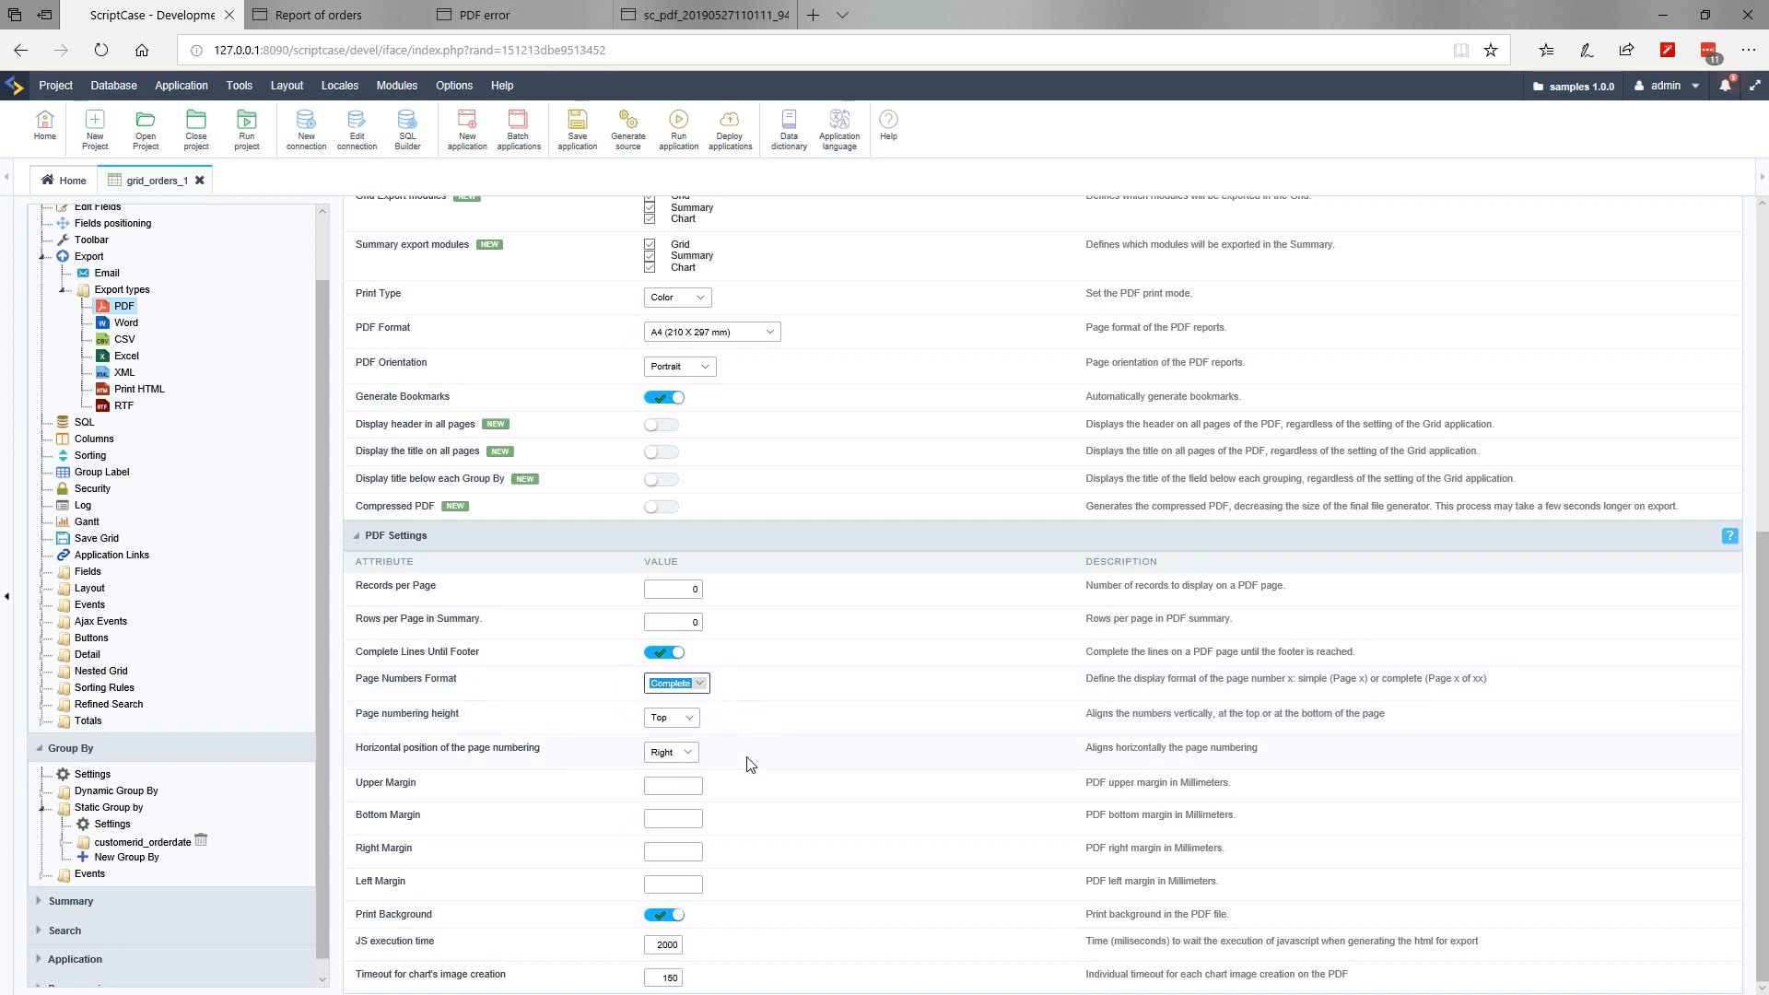
Step: Close the PDF error page and check the page numbering on the chart pages of the generated PDF
click(487, 15)
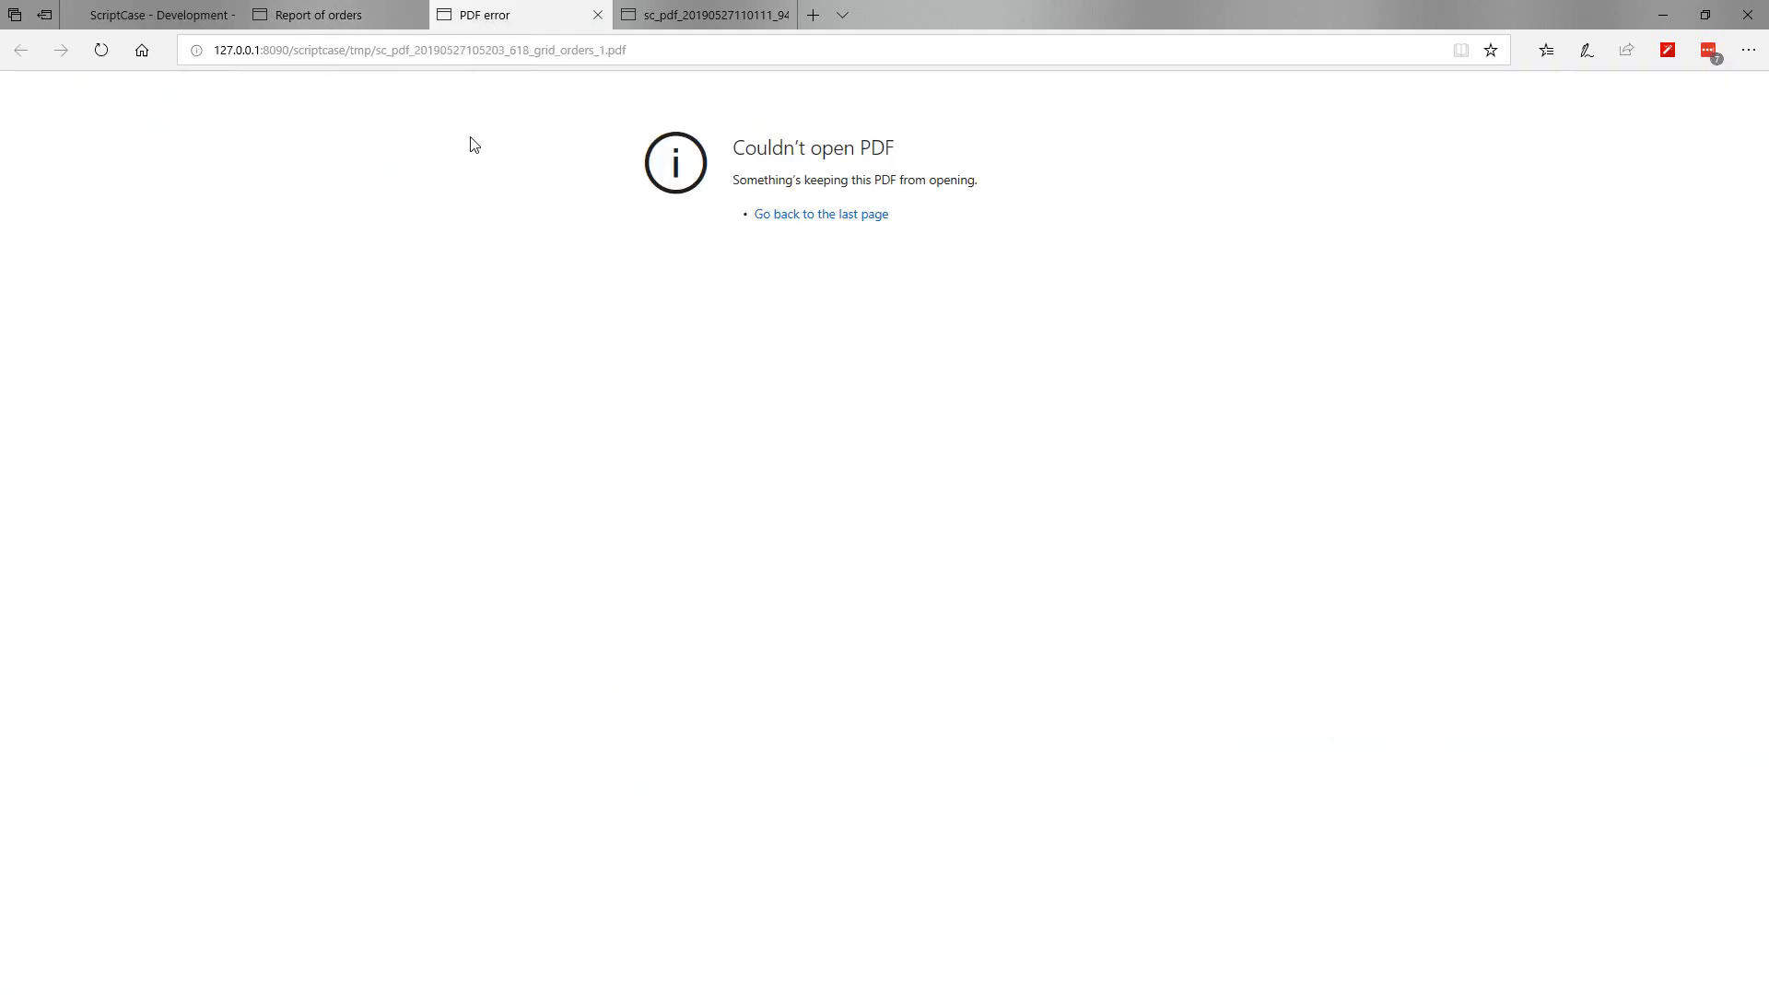
click(600, 15)
scroll(991, 568, down, 10)
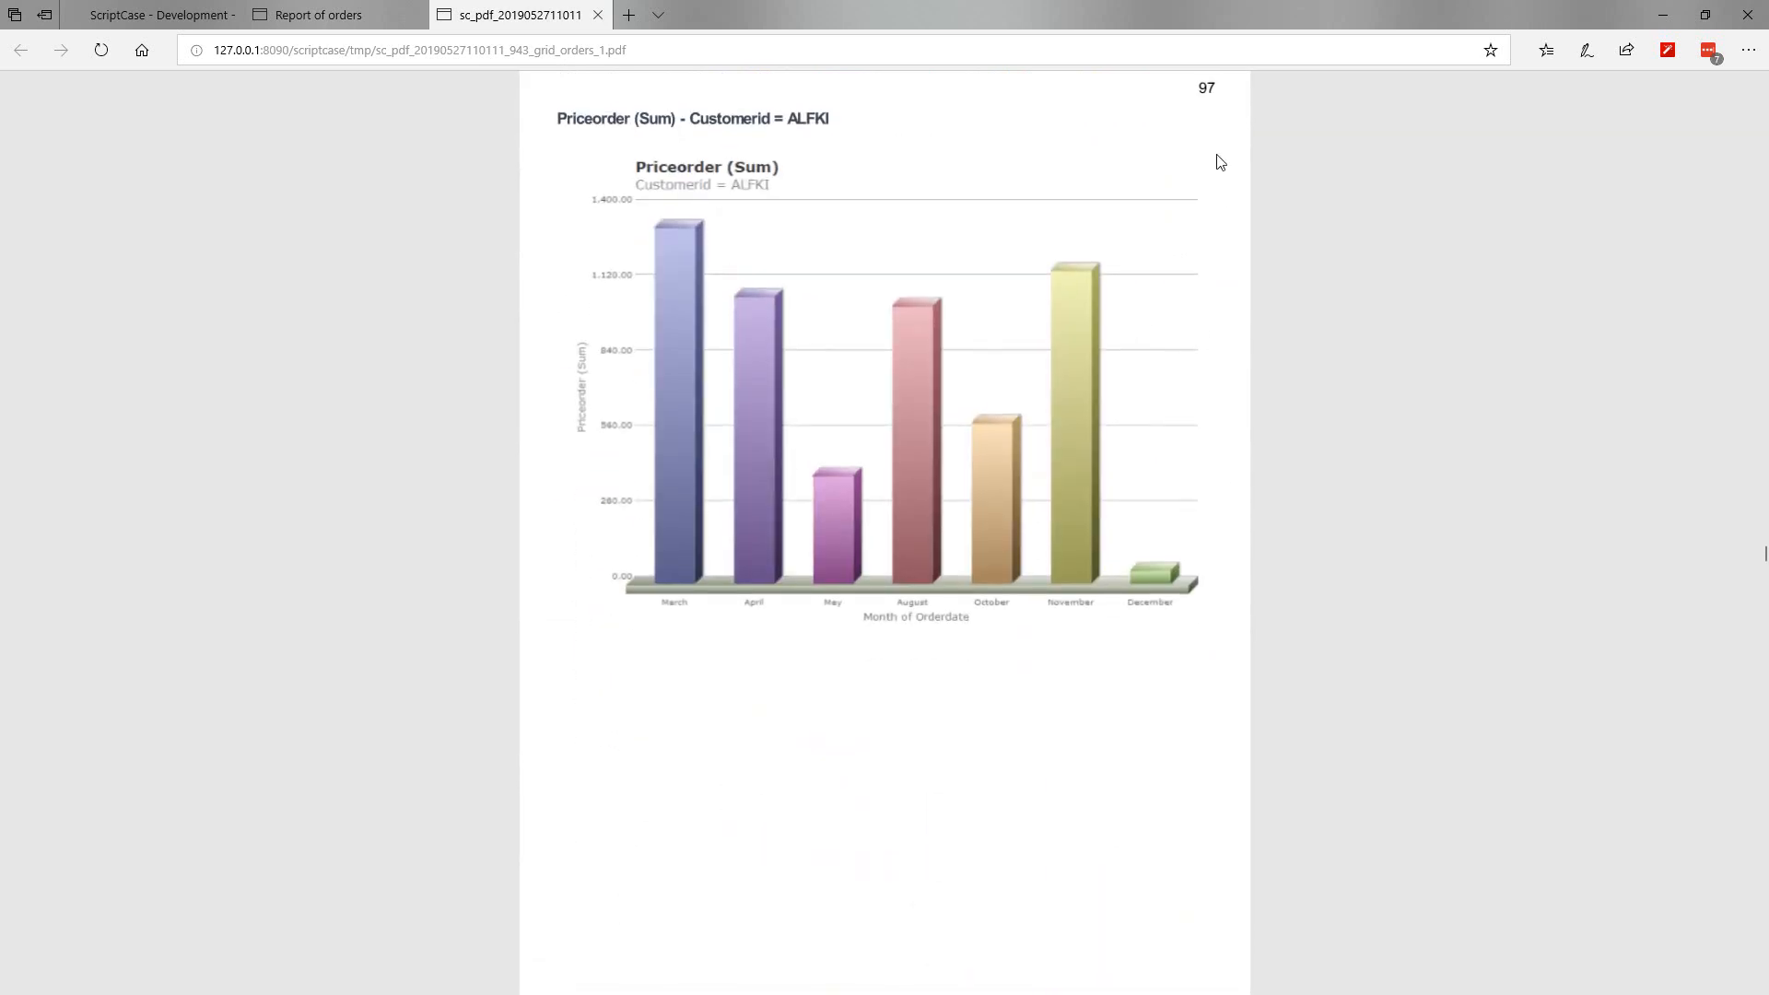
scroll(1267, 304, up, 15)
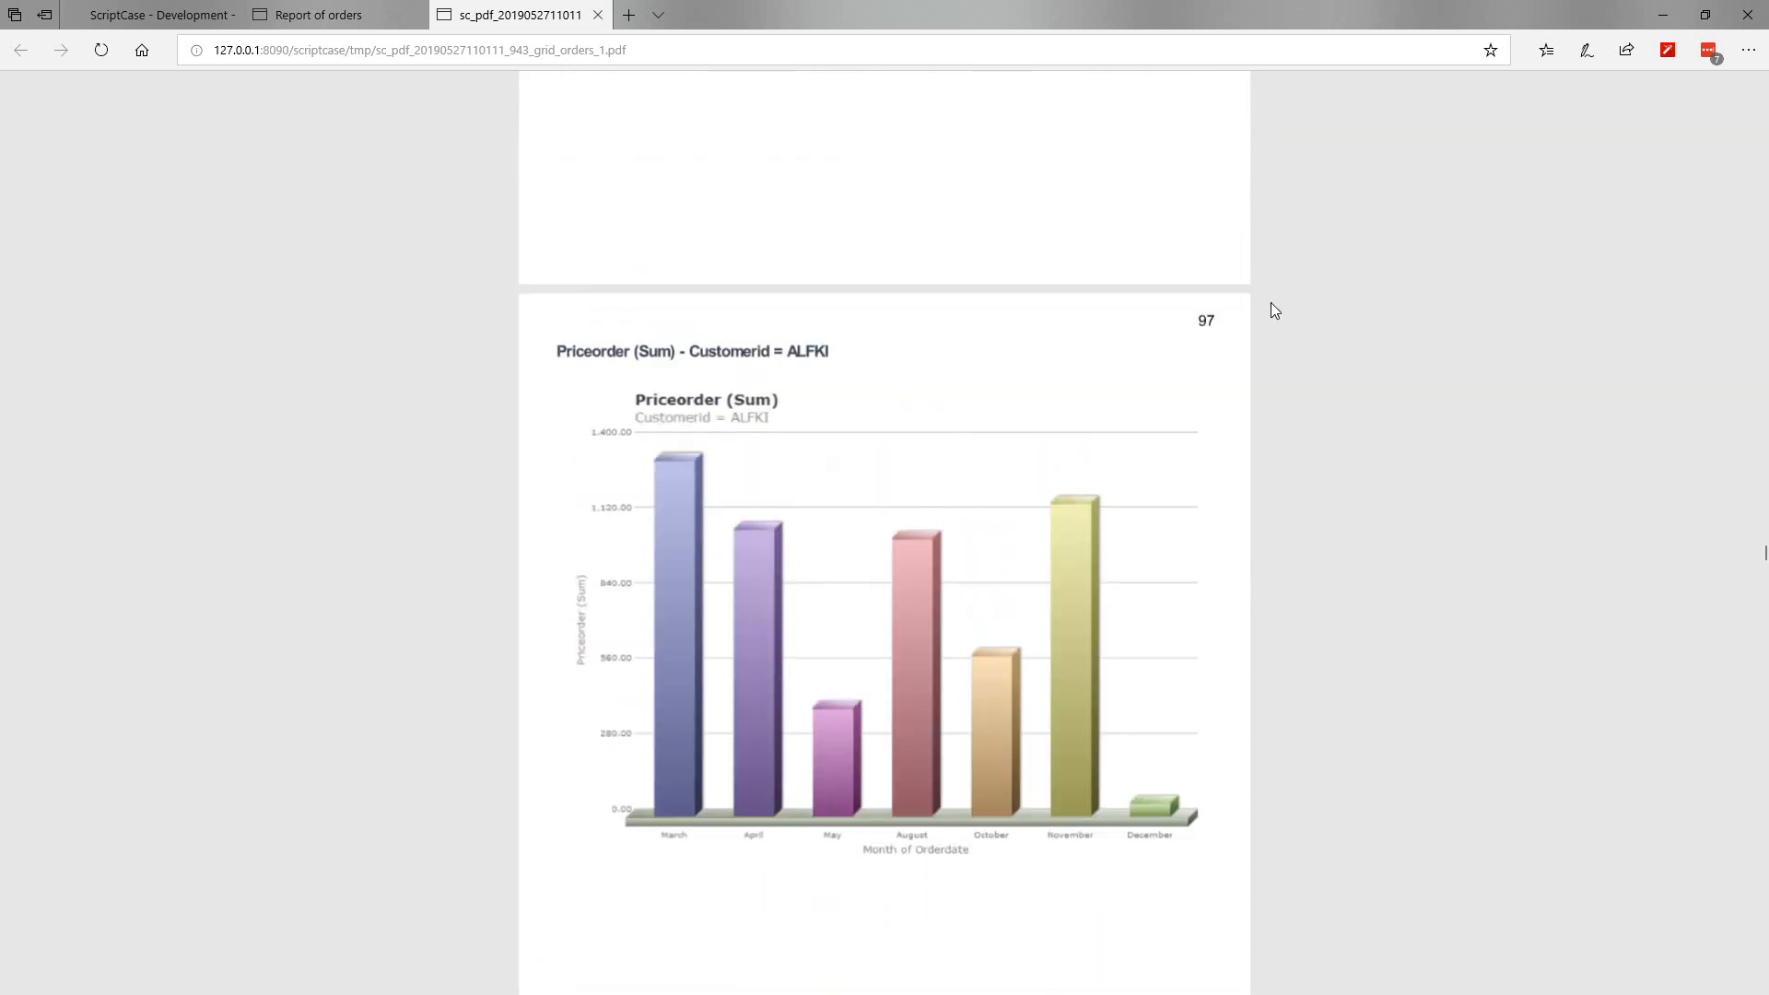
Step: Align the PDF page numbering horizontally to Center and set its height to Bottom
click(157, 15)
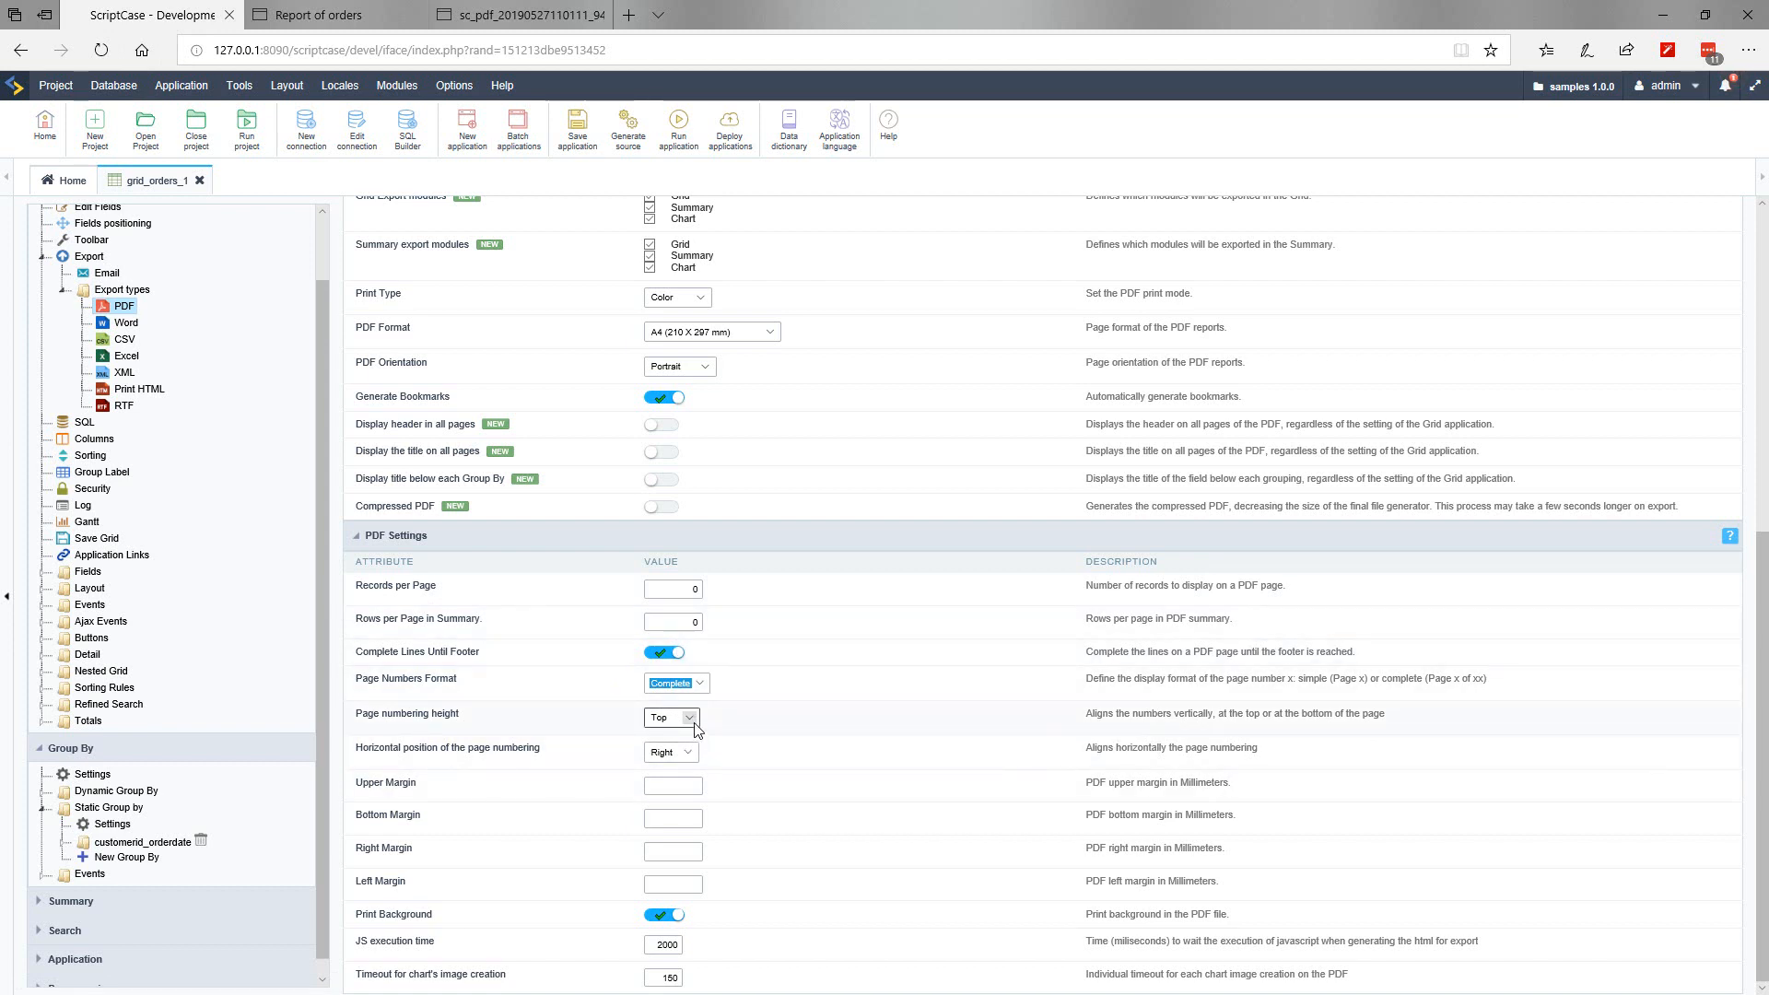
click(679, 752)
click(672, 739)
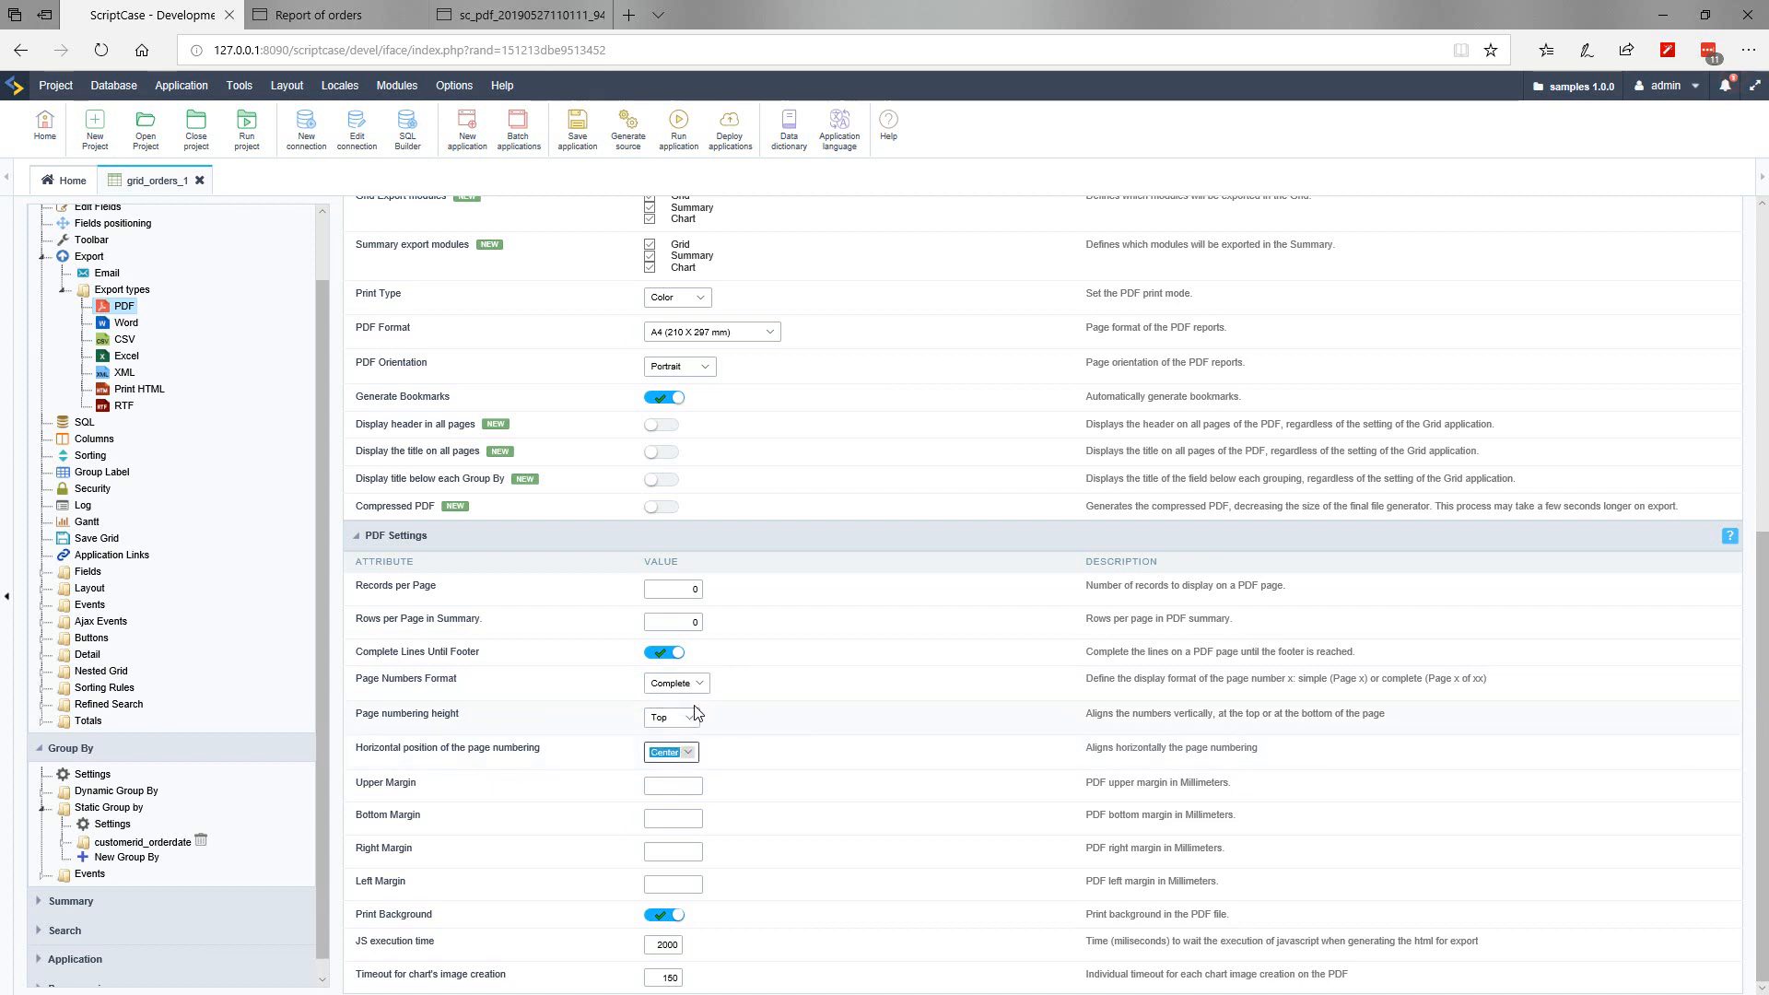
click(693, 717)
click(679, 734)
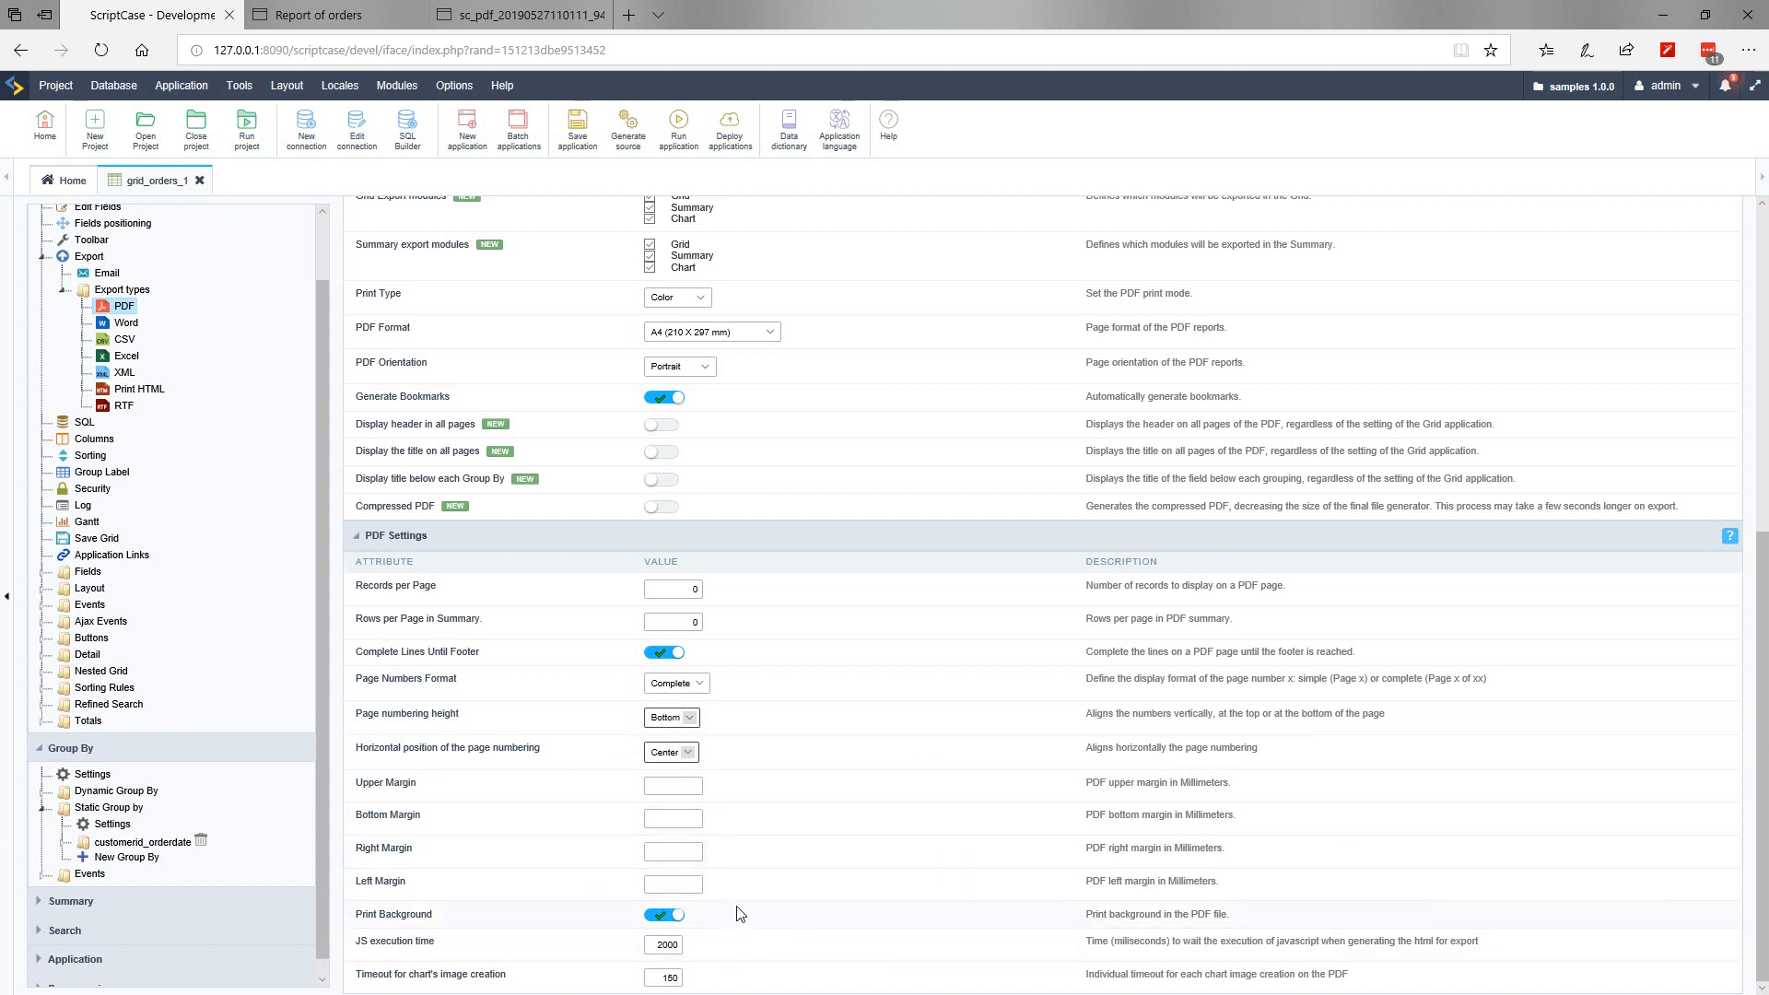
Step: Review the JS execution time attribute among the grid application's PDF settings
click(667, 944)
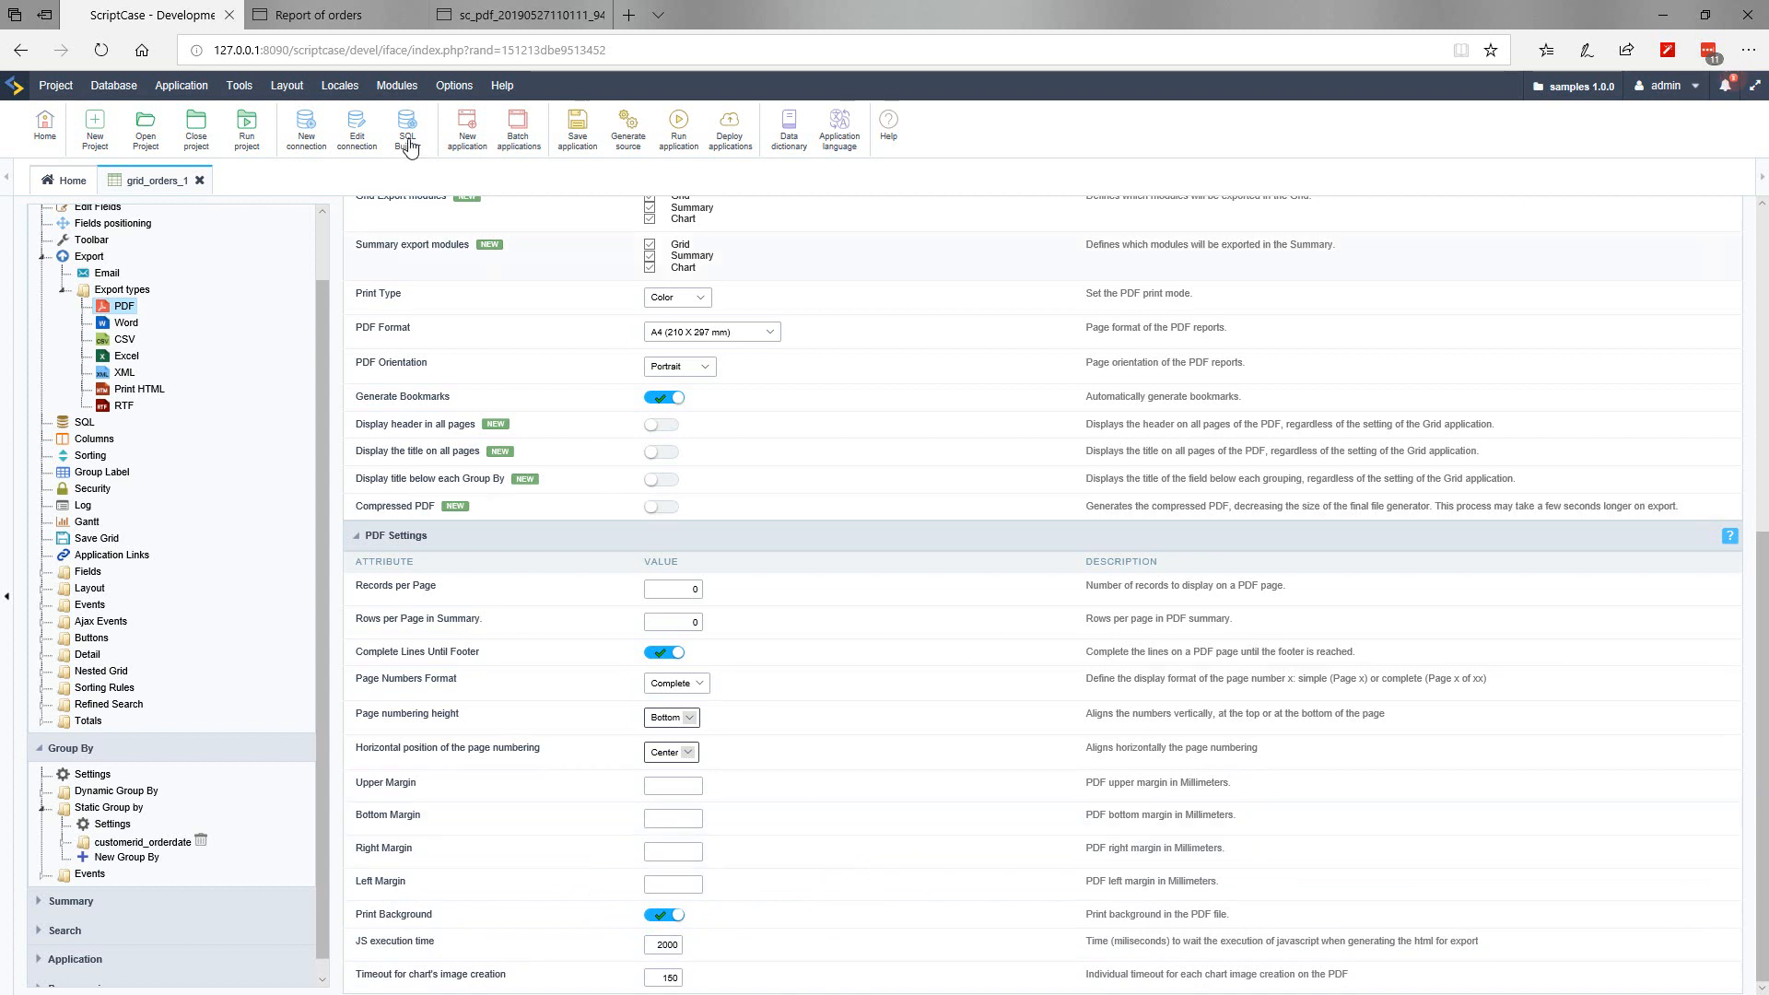
click(333, 19)
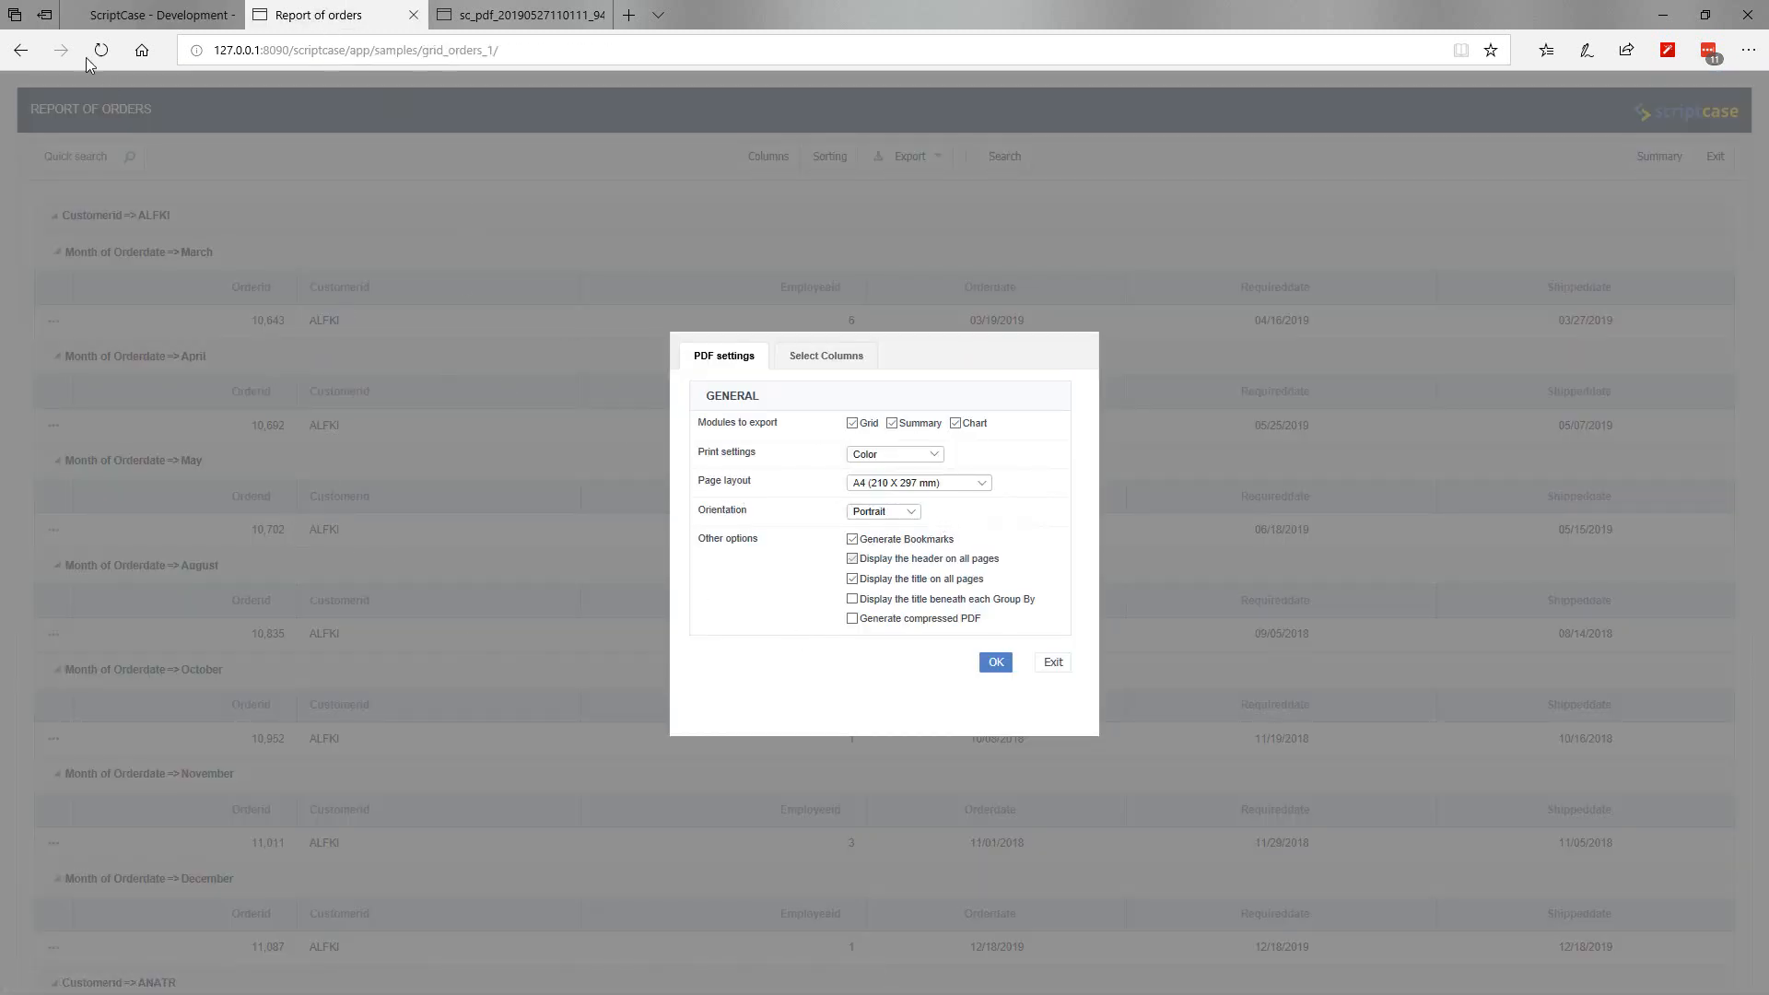
click(129, 18)
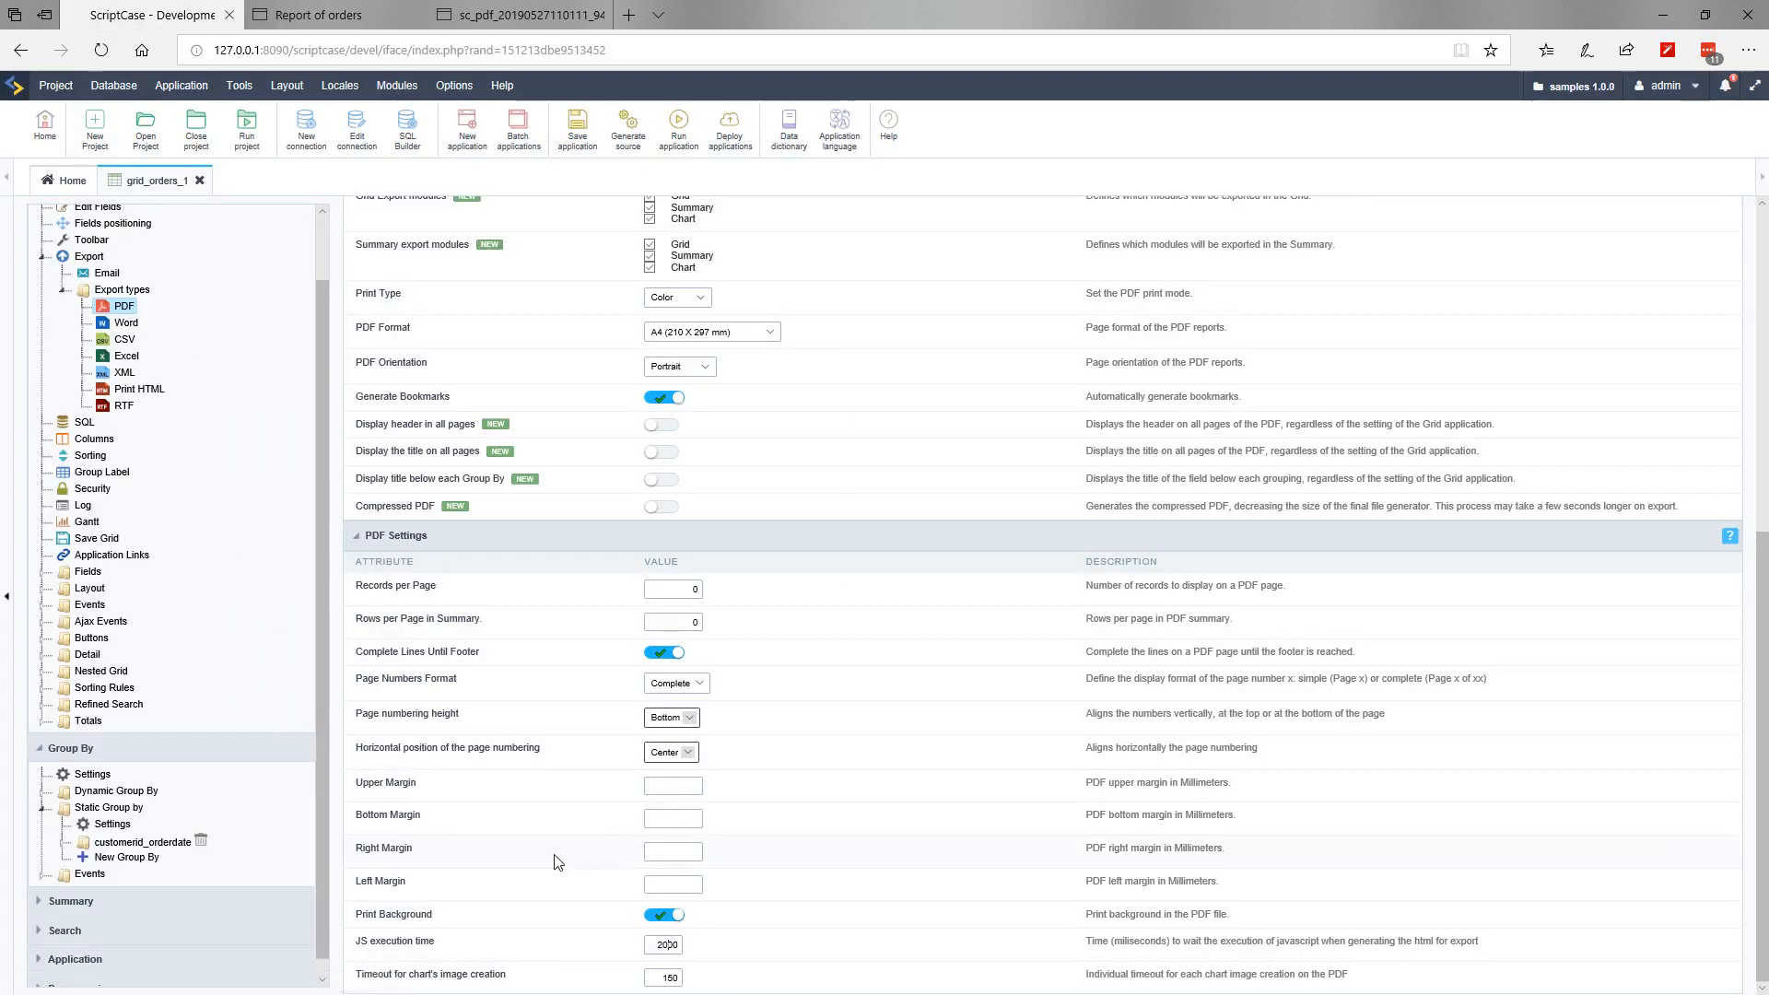
double_click(671, 945)
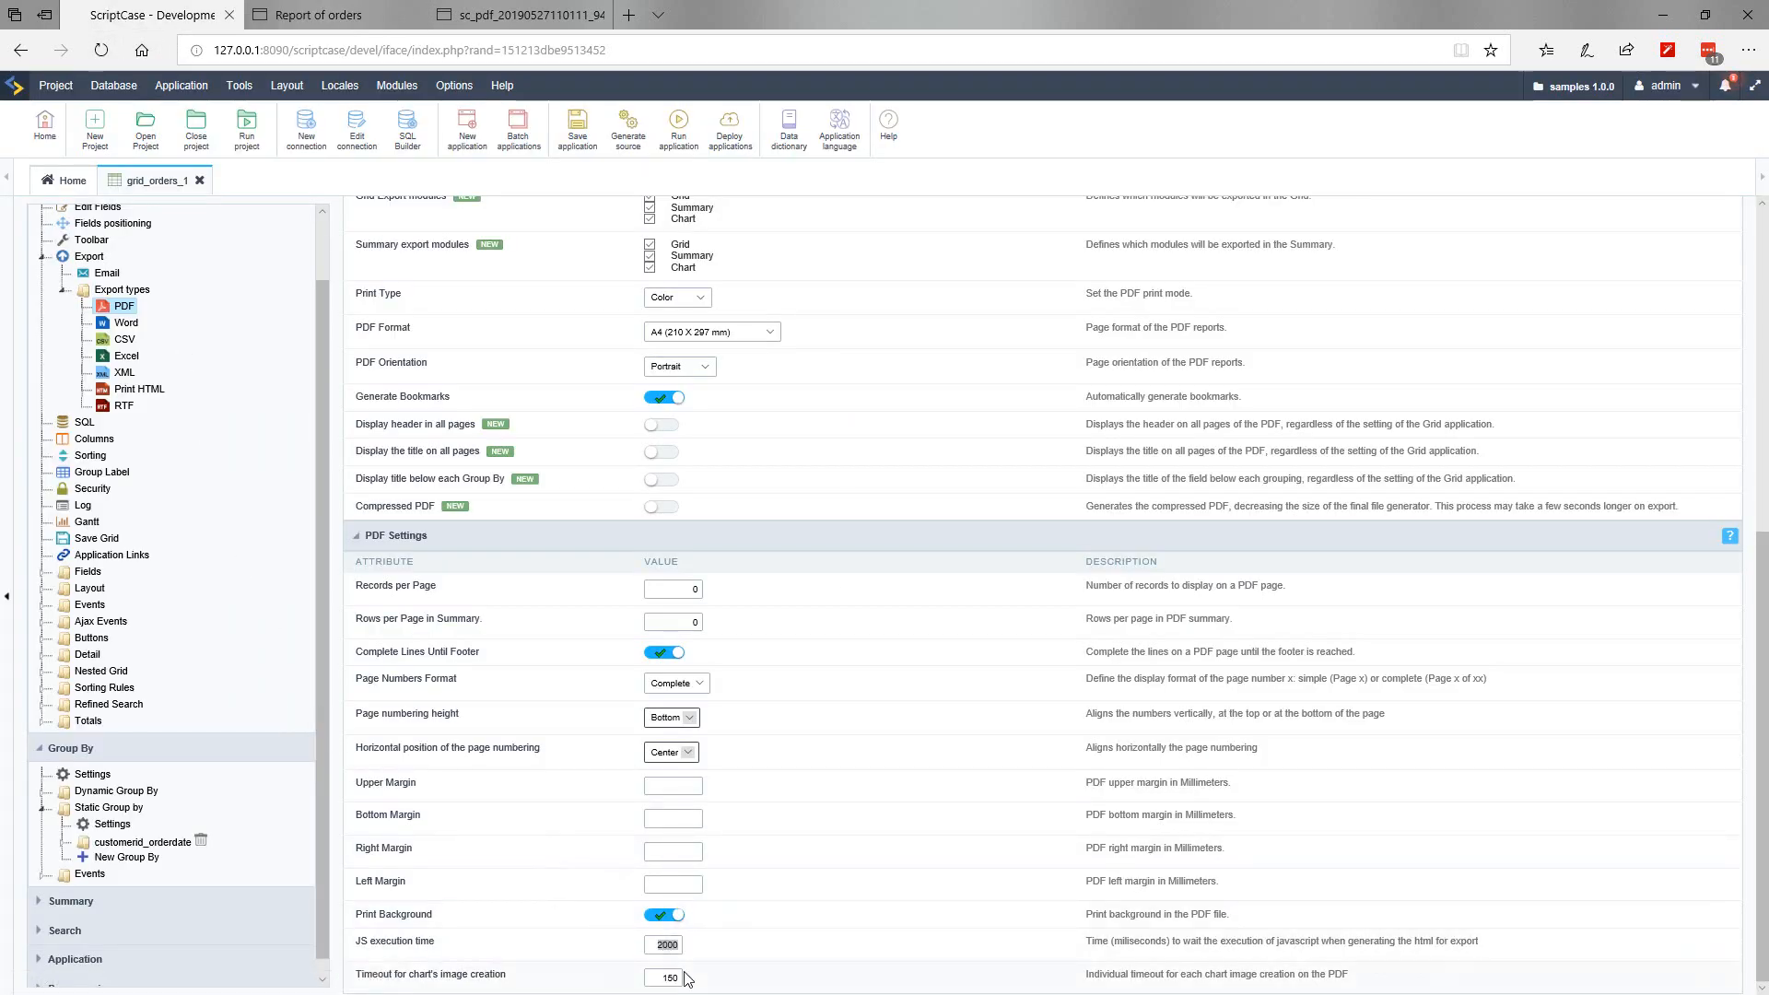
click(673, 949)
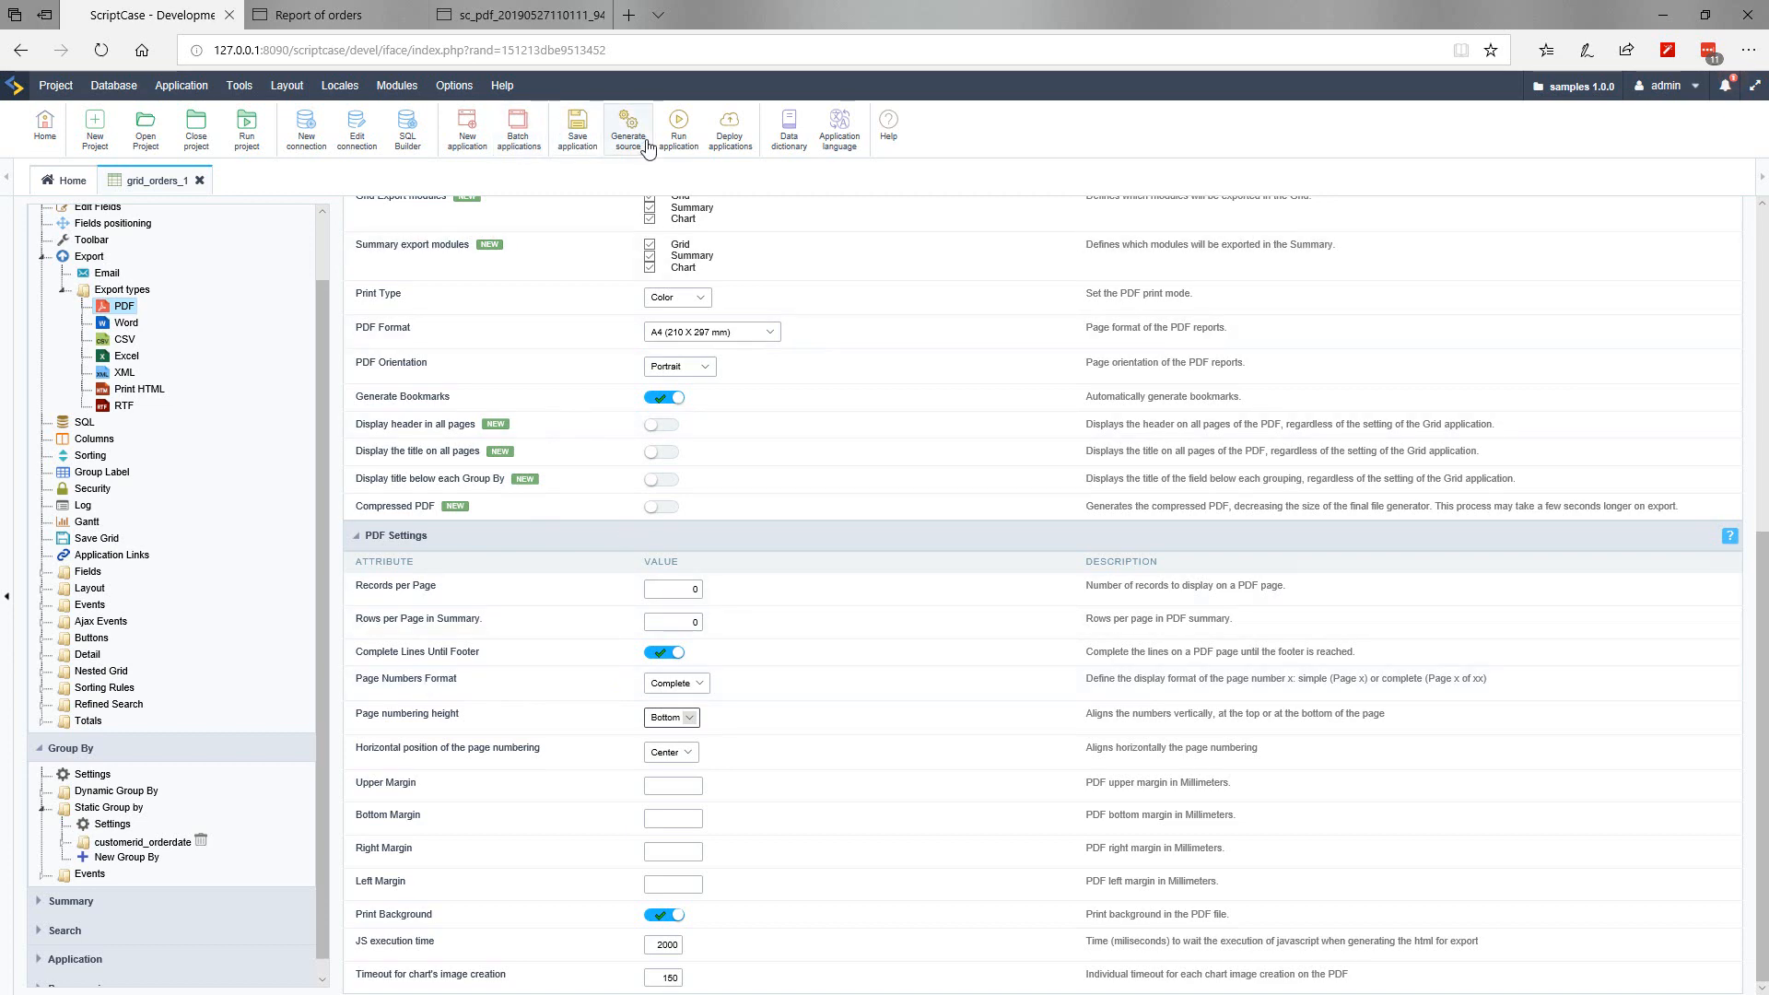
Step: Run the grid application, export the report of orders to PDF, and view the generated file
click(679, 124)
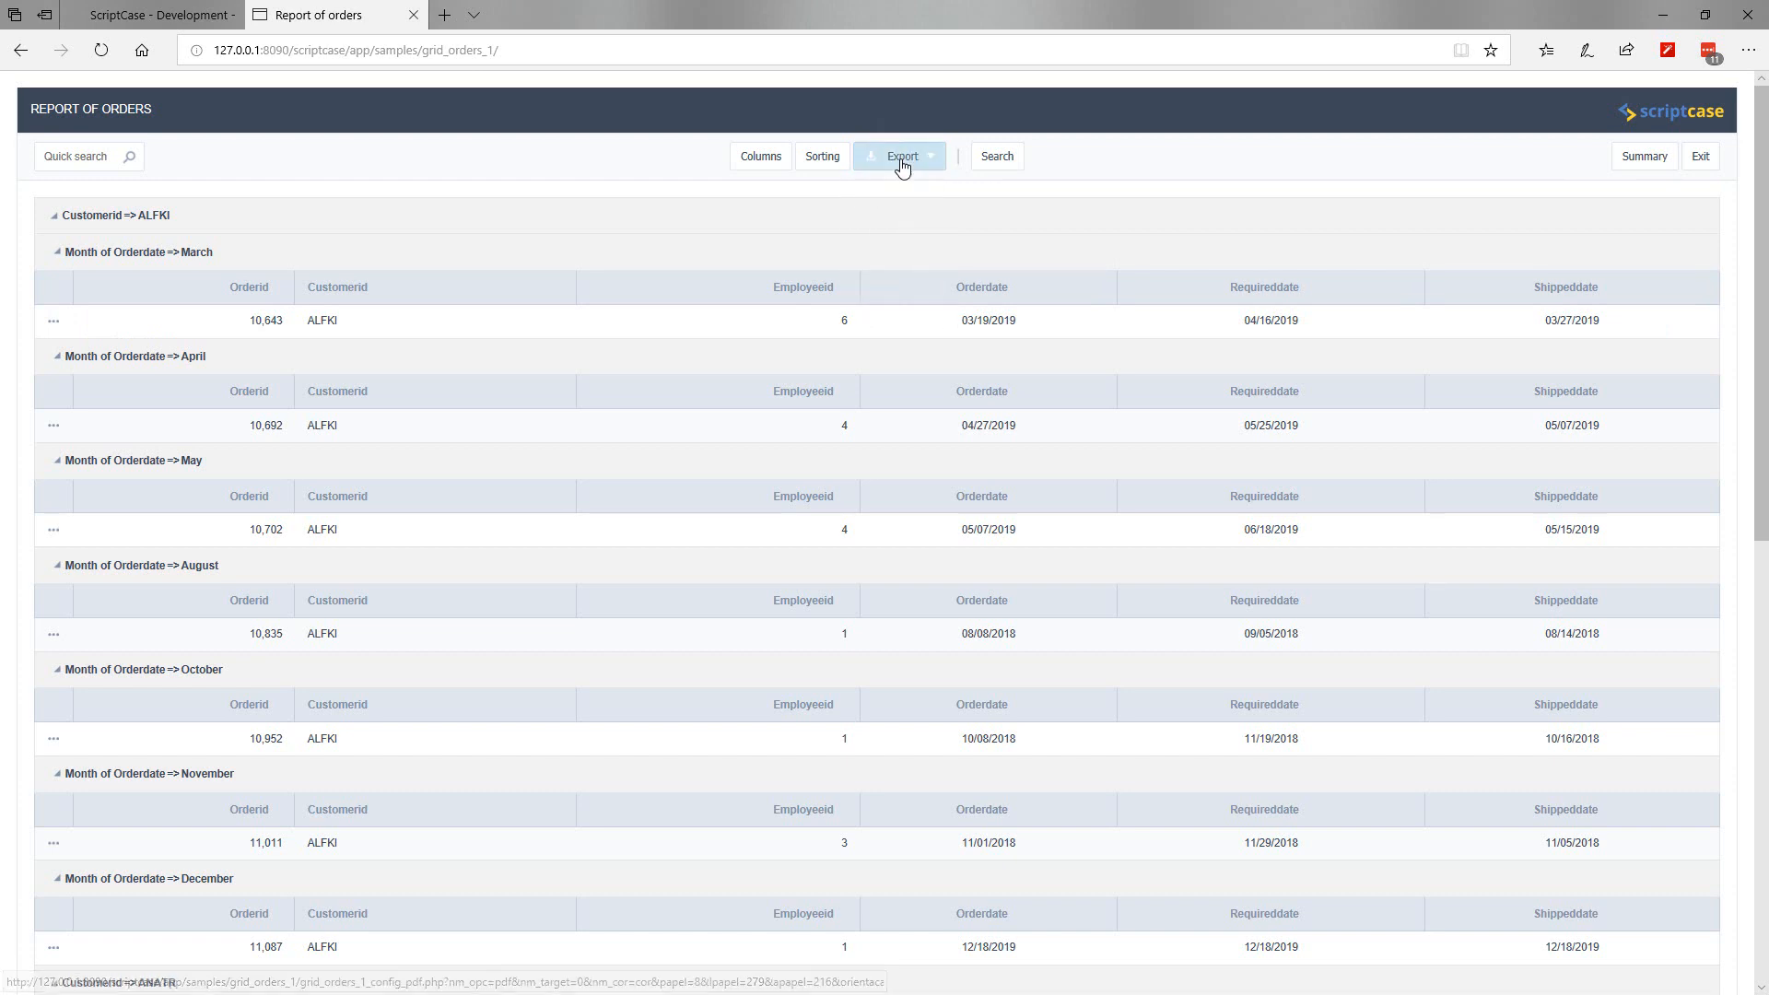
click(892, 184)
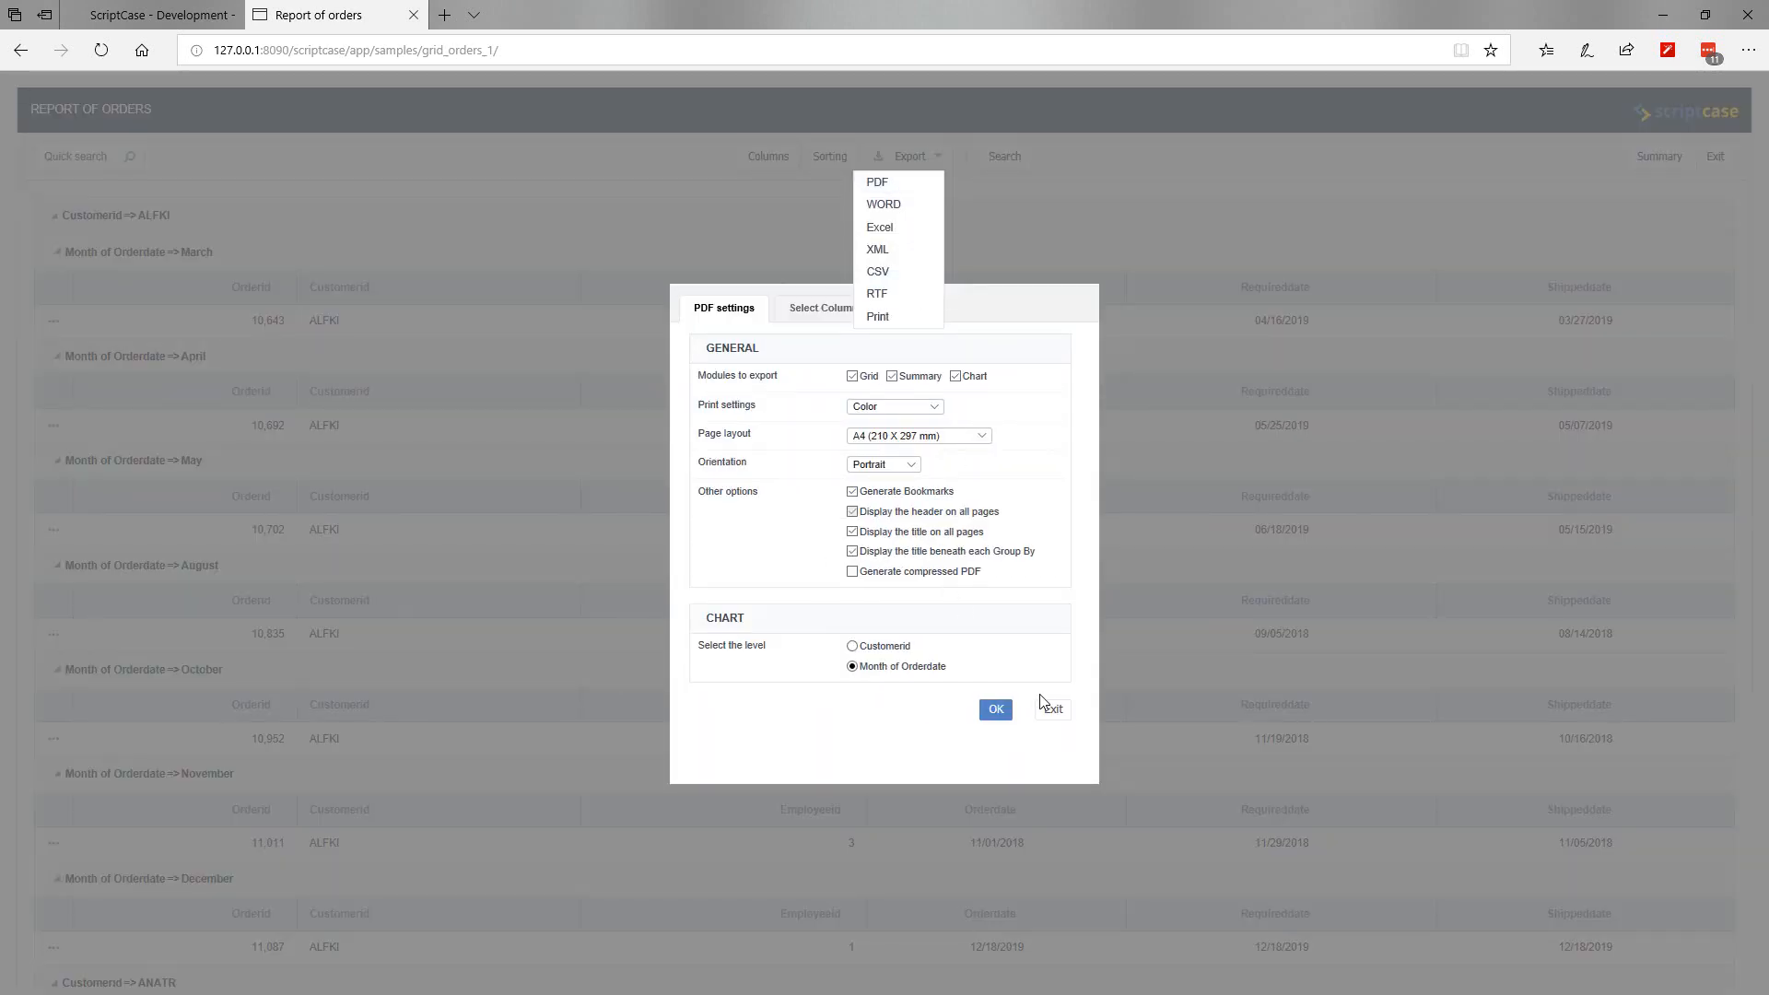
click(996, 710)
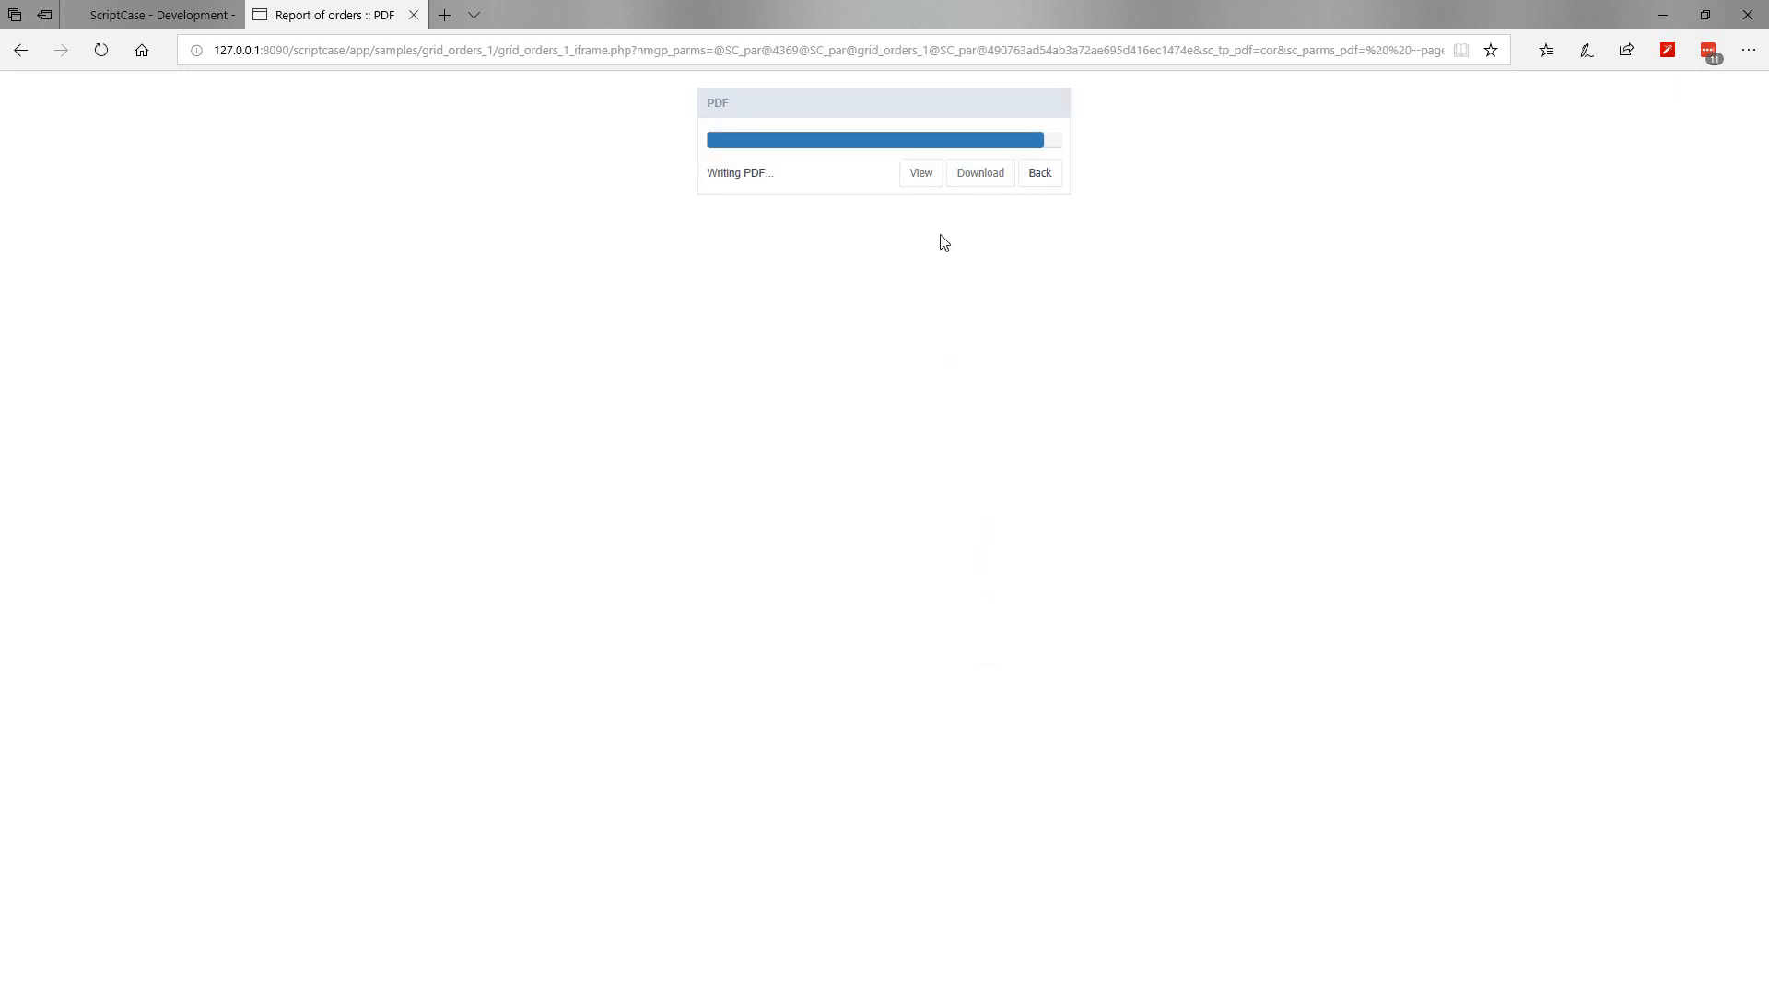
click(919, 177)
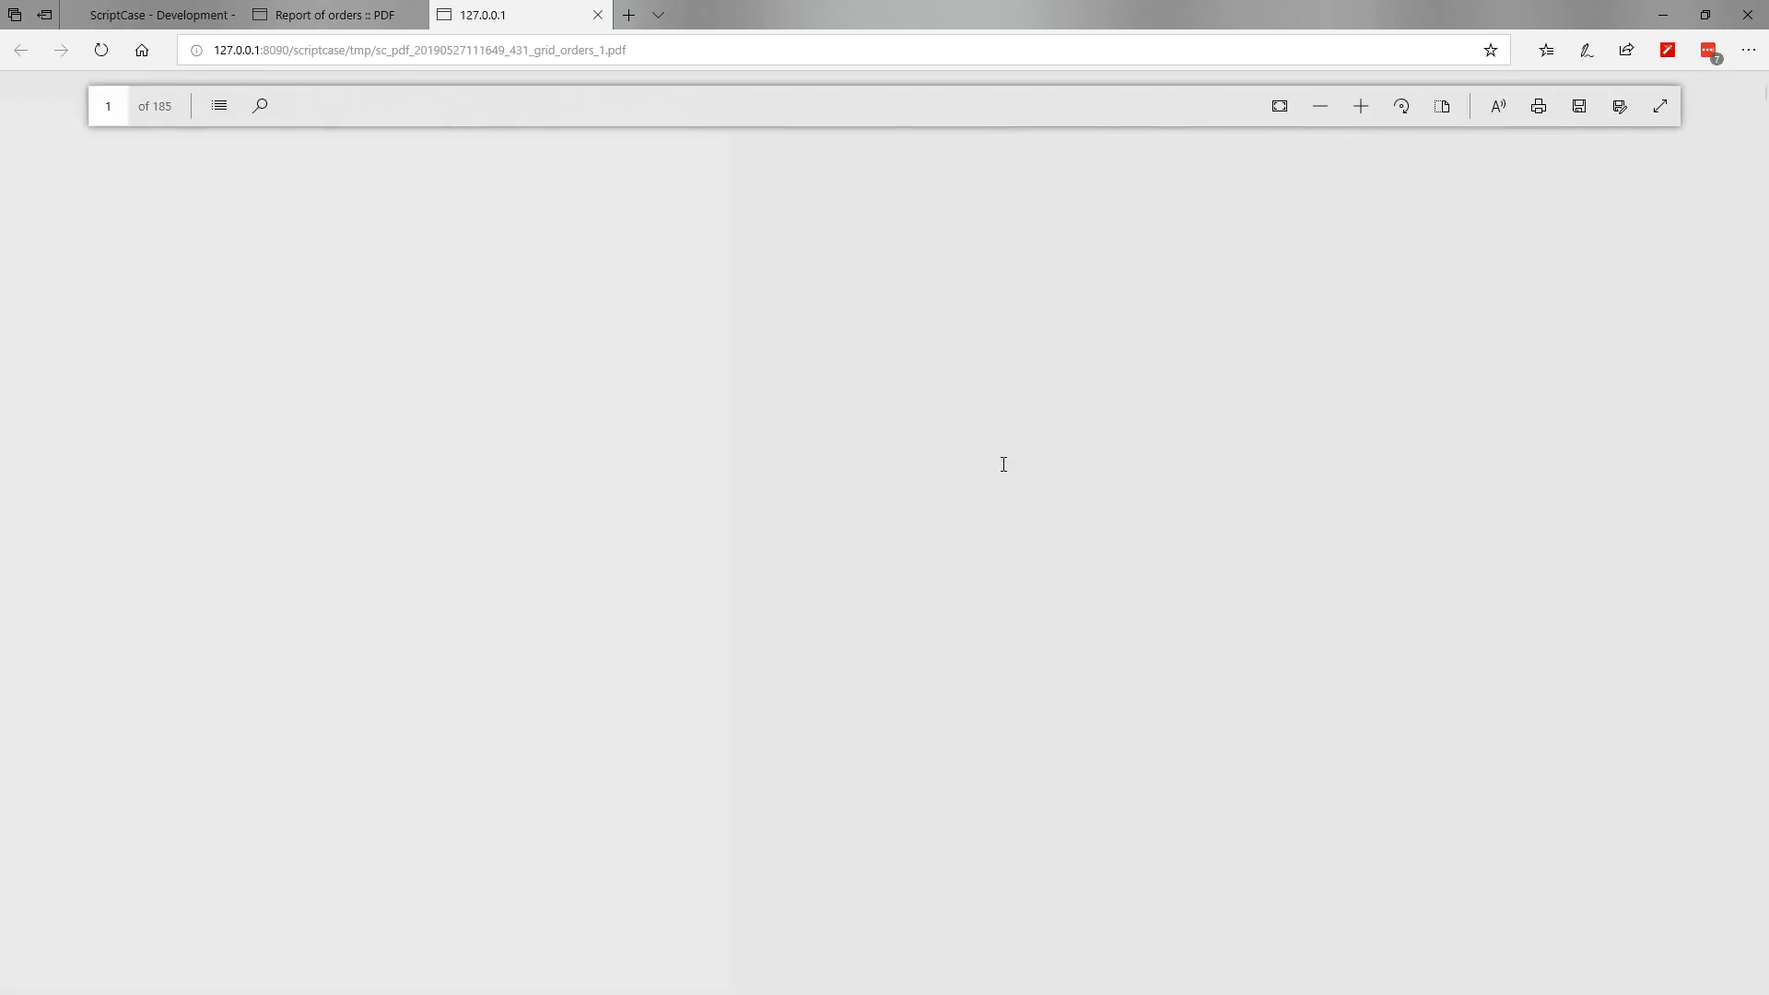
Step: Check the page numbering at the foot of the first page in the generated PDF
scroll(867, 679, down, 5)
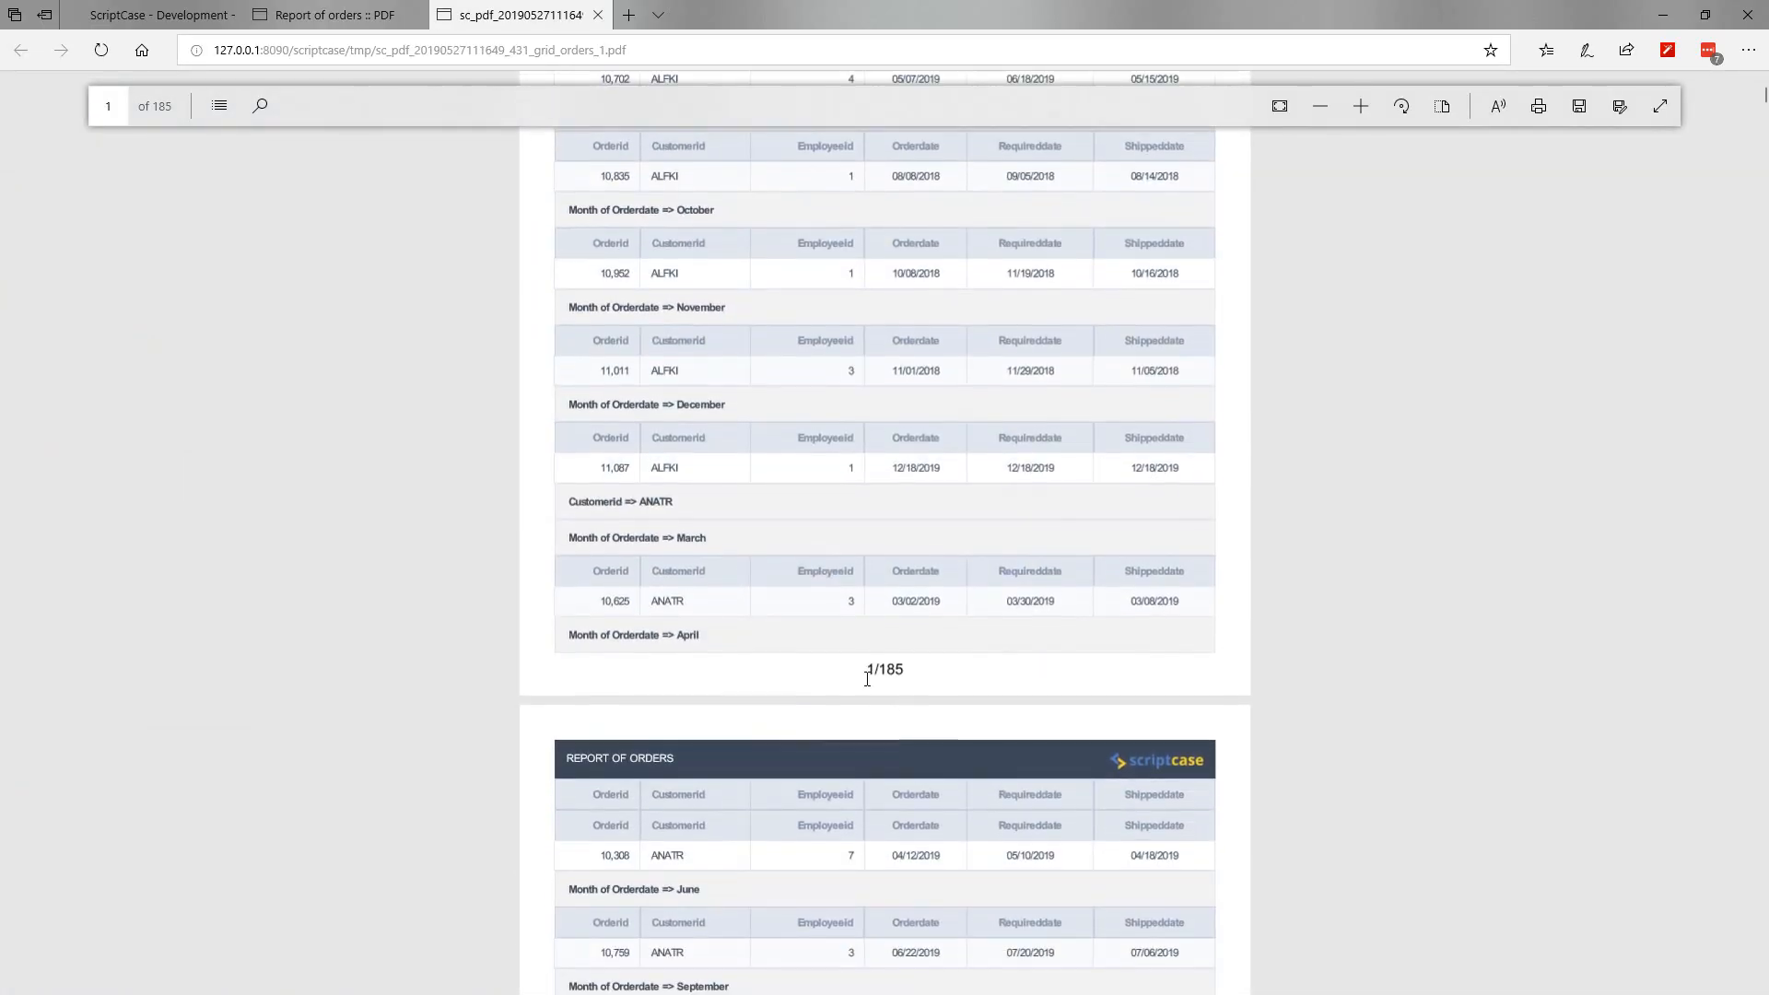
drag(869, 667, 905, 670)
click(949, 679)
scroll(967, 679, up, 5)
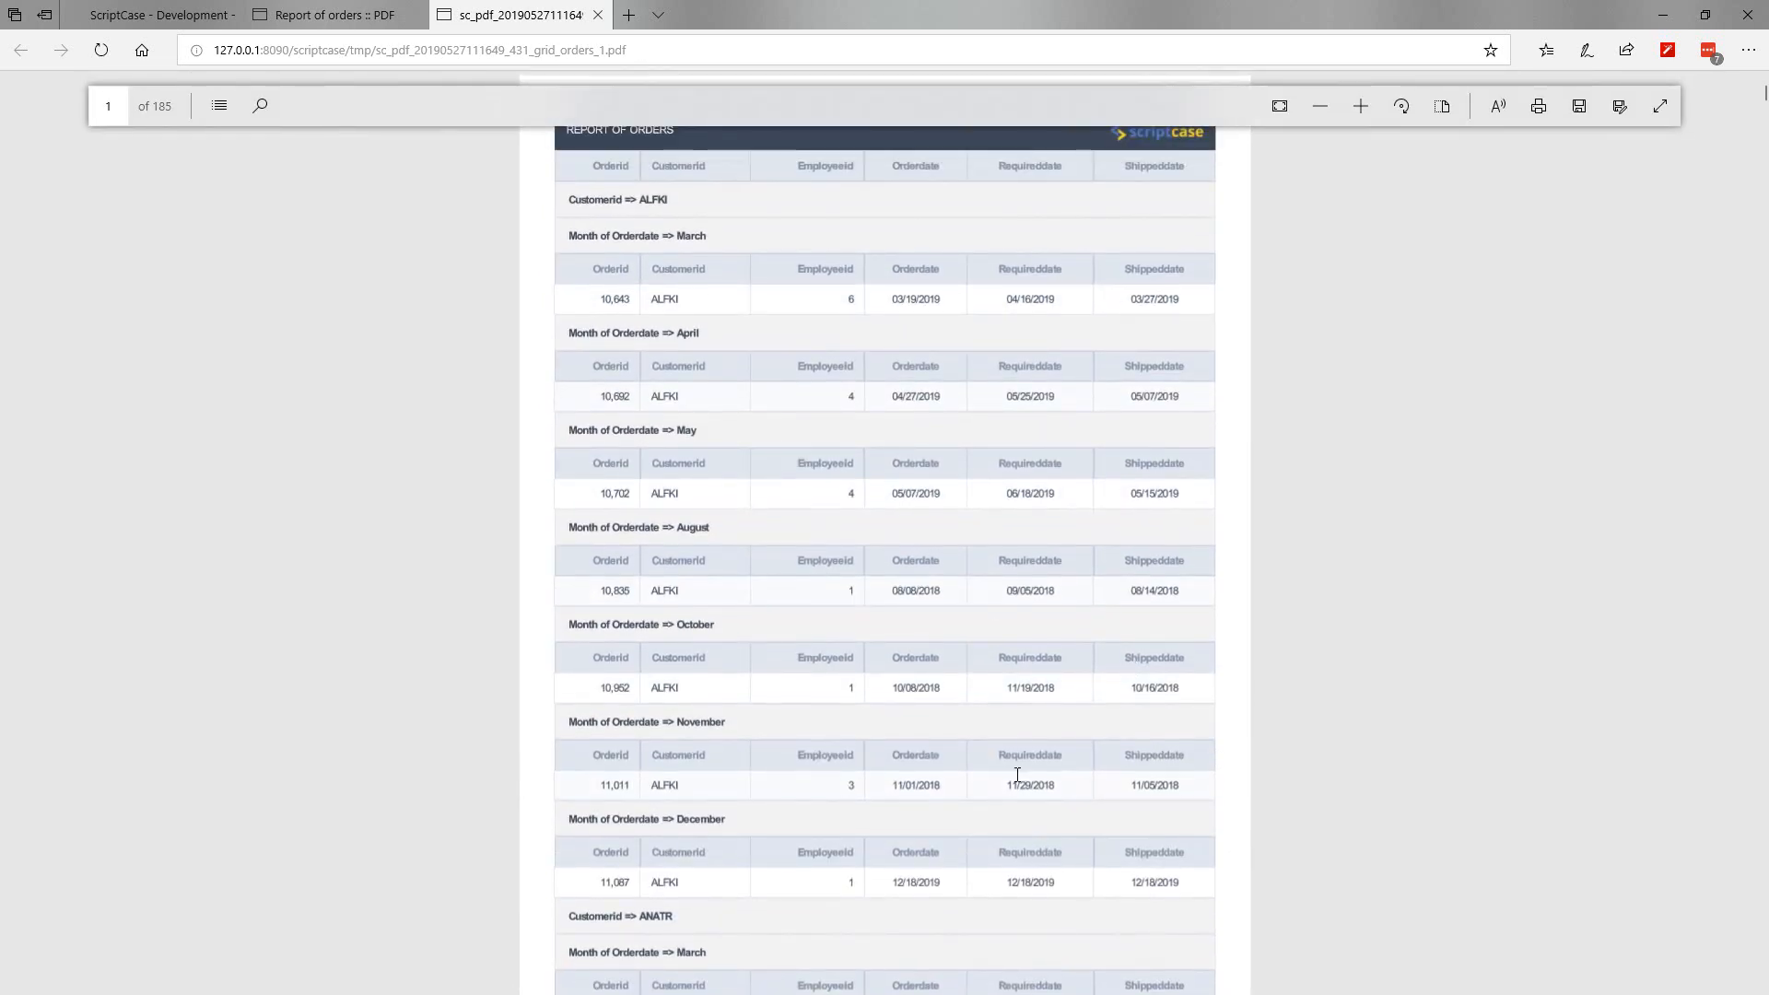
scroll(1017, 774, down, 5)
scroll(916, 806, up, 5)
Step: Open the grid's customerid field settings in ScriptCase and change the field label to Customer
click(156, 14)
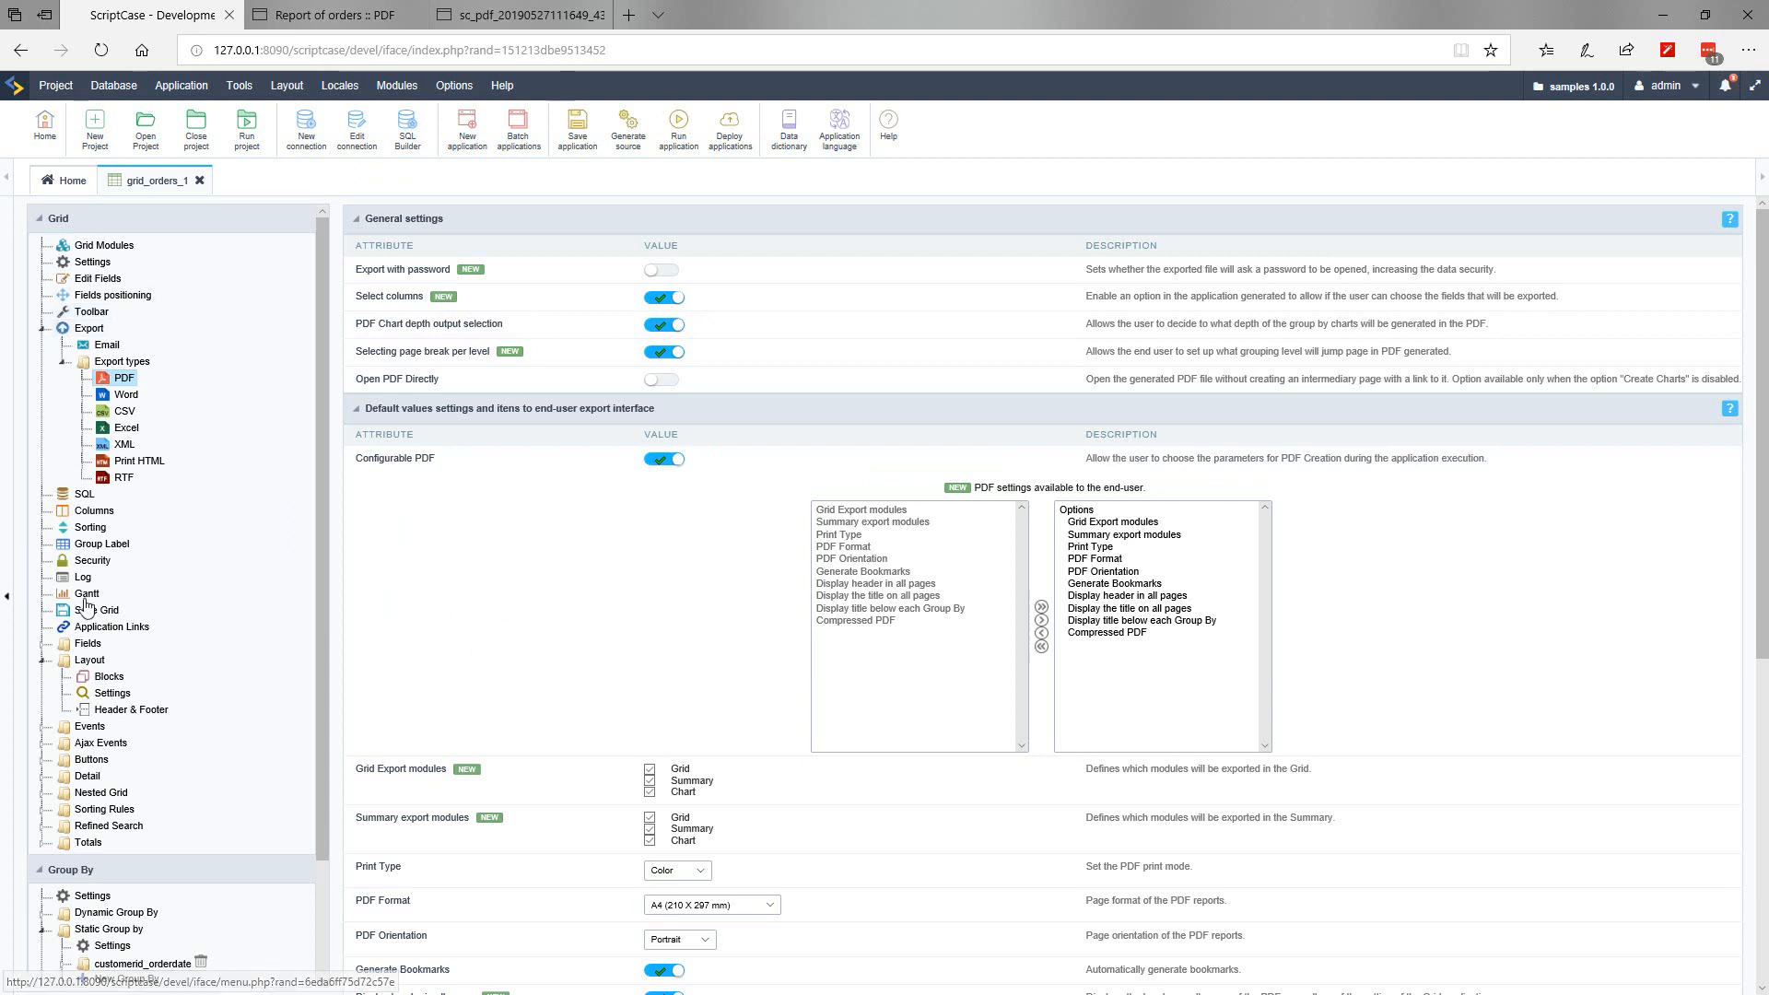
click(43, 645)
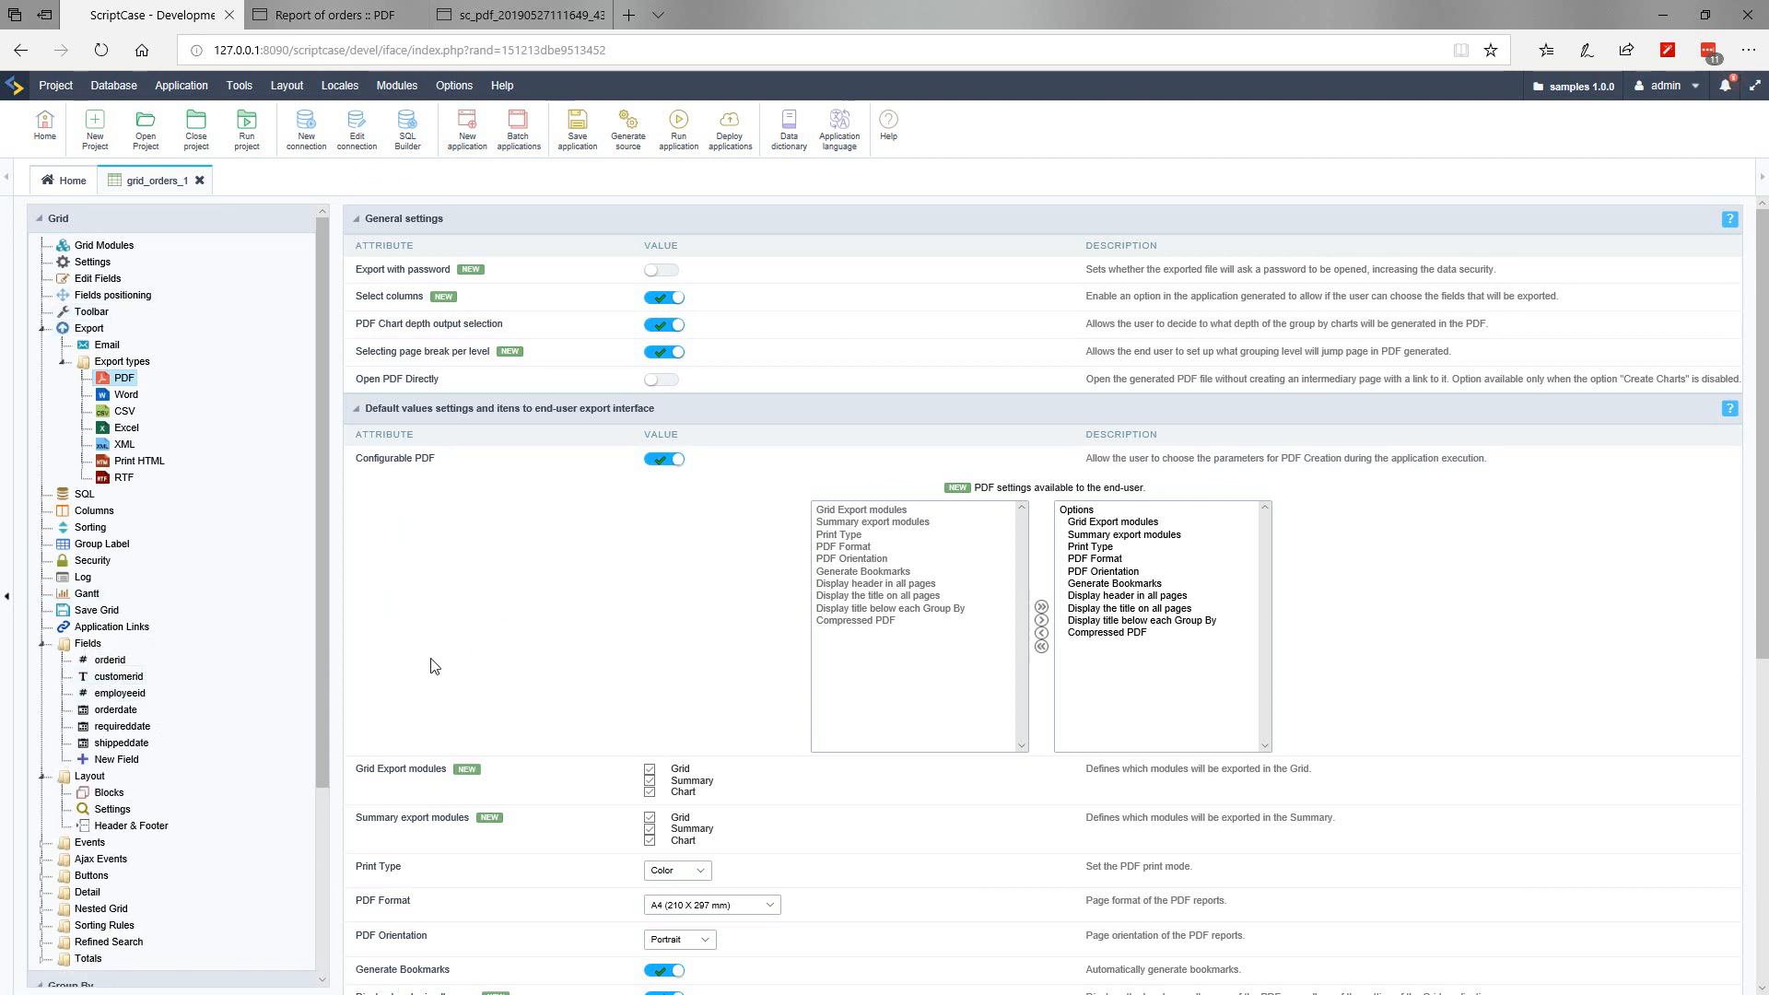
click(110, 678)
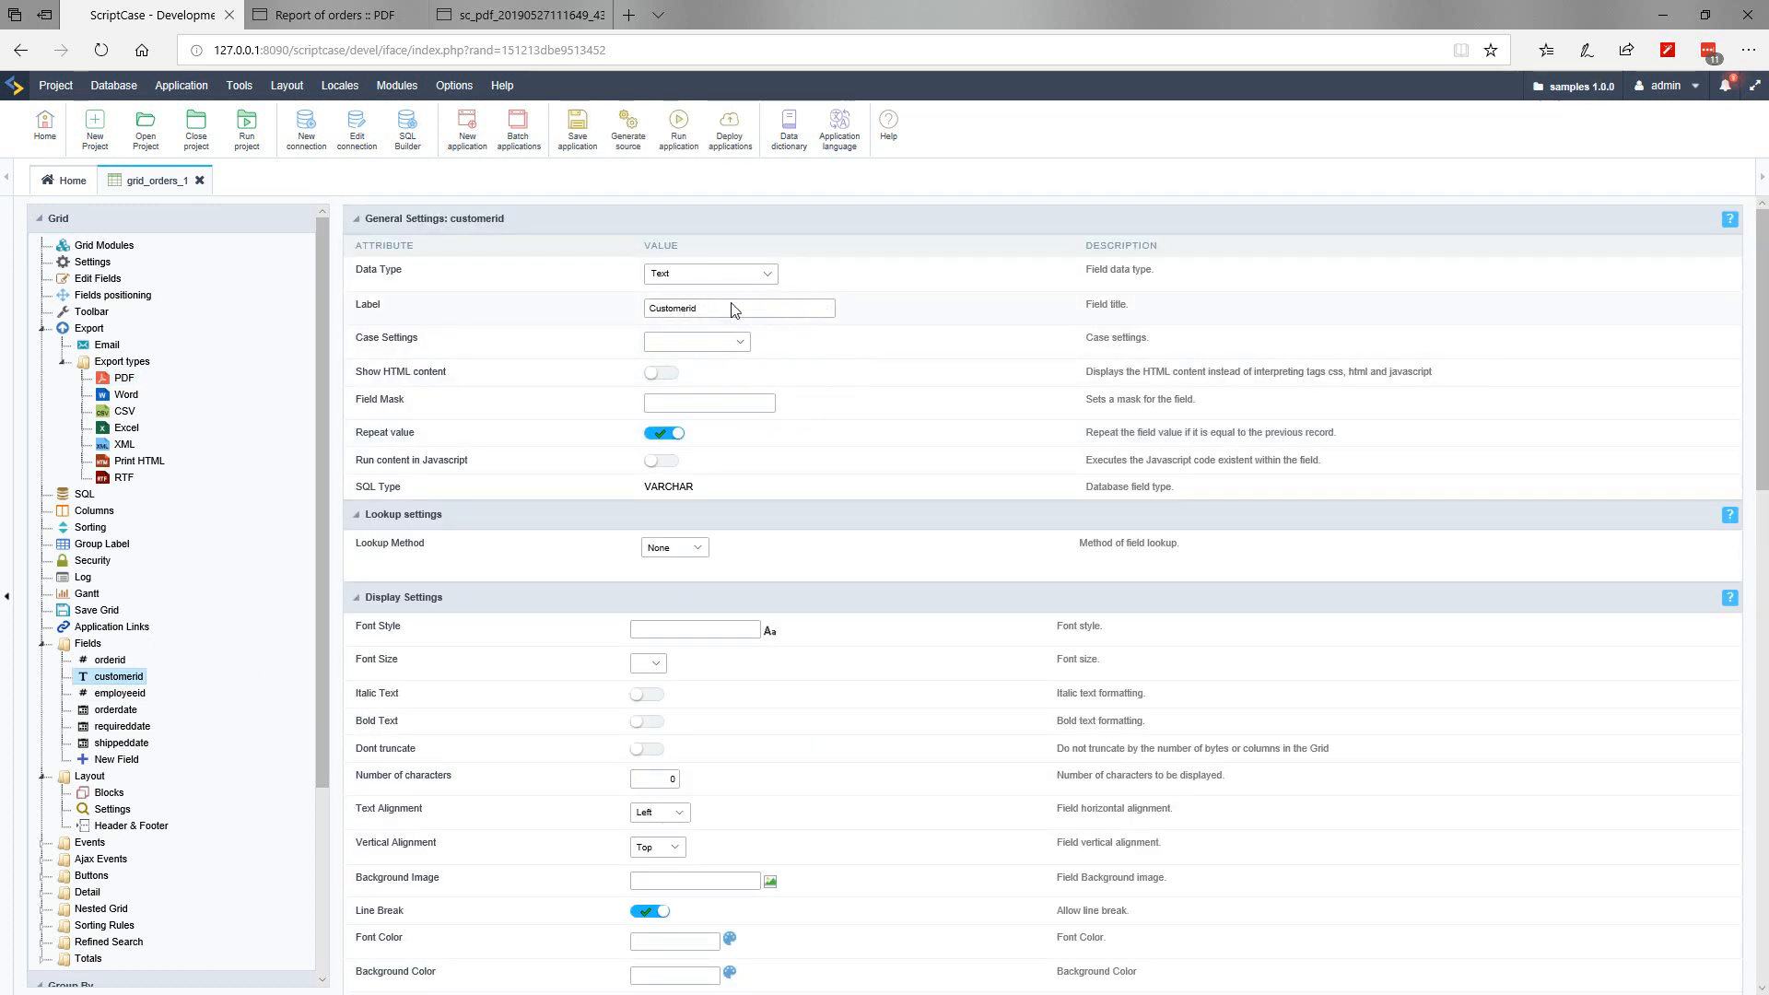
click(735, 309)
key(BackSpace)
key(BackSpace)
Step: Give the customerid field an automatic lookup showing contactname from the customers table through conn_example, and run the application
click(977, 518)
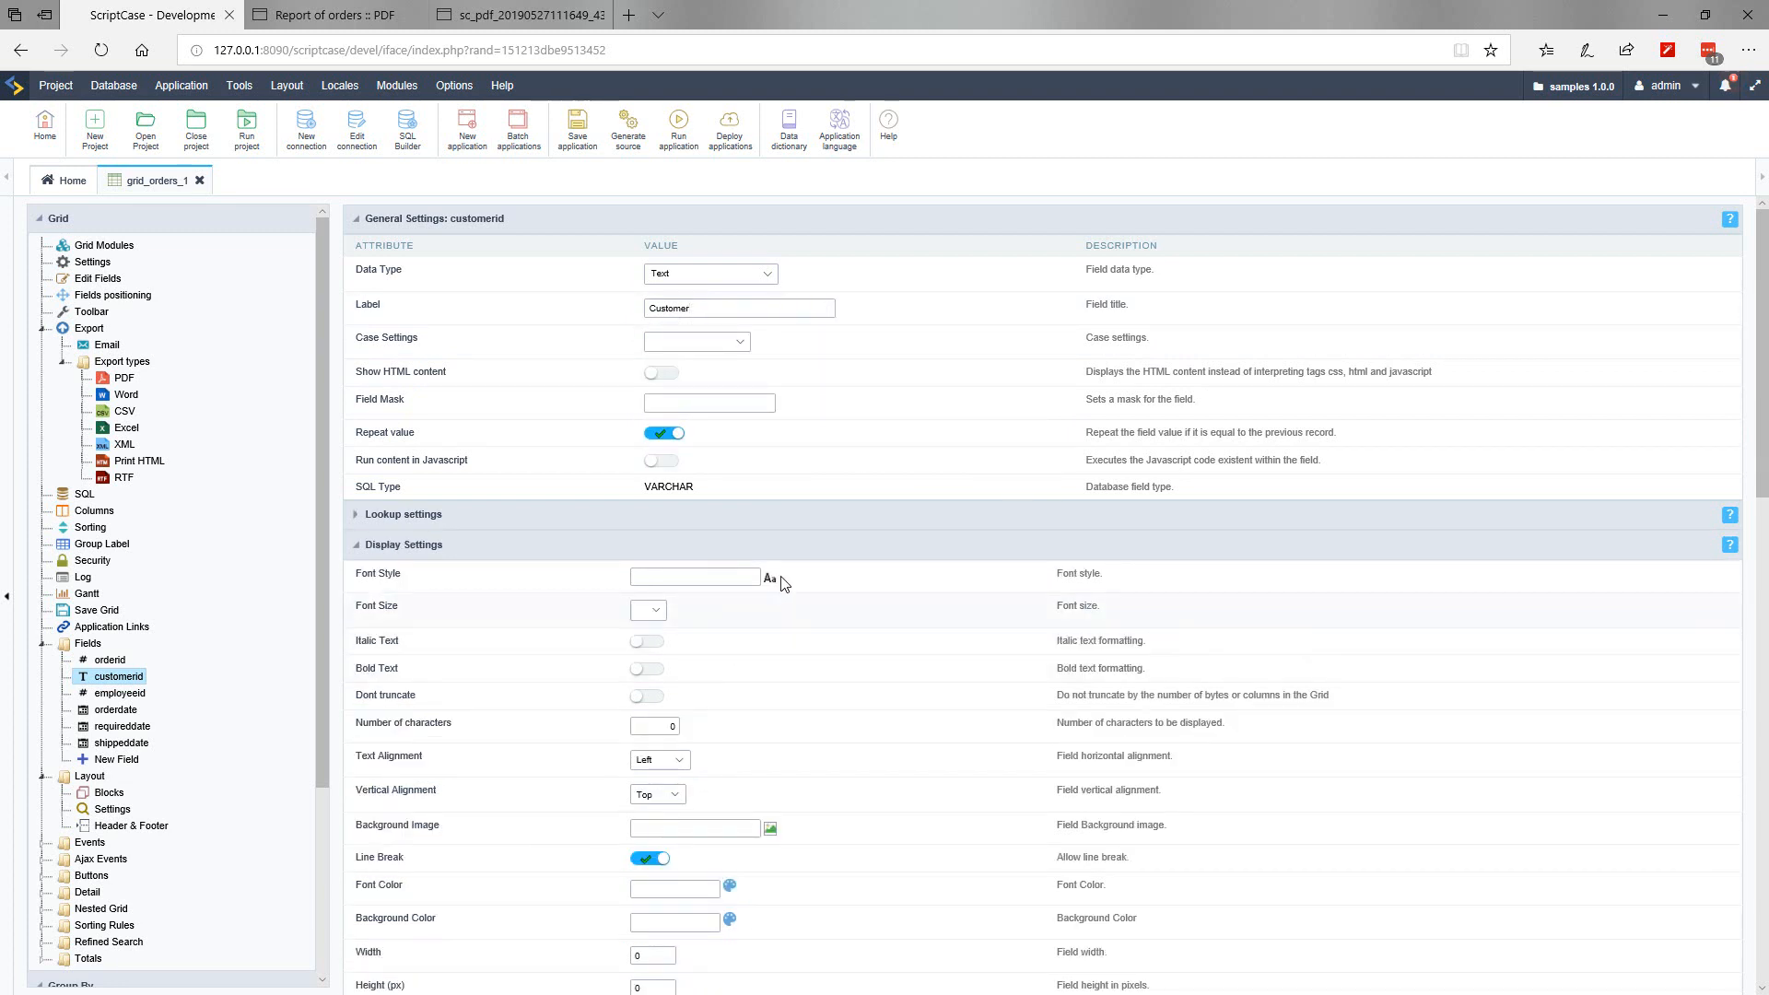
click(418, 520)
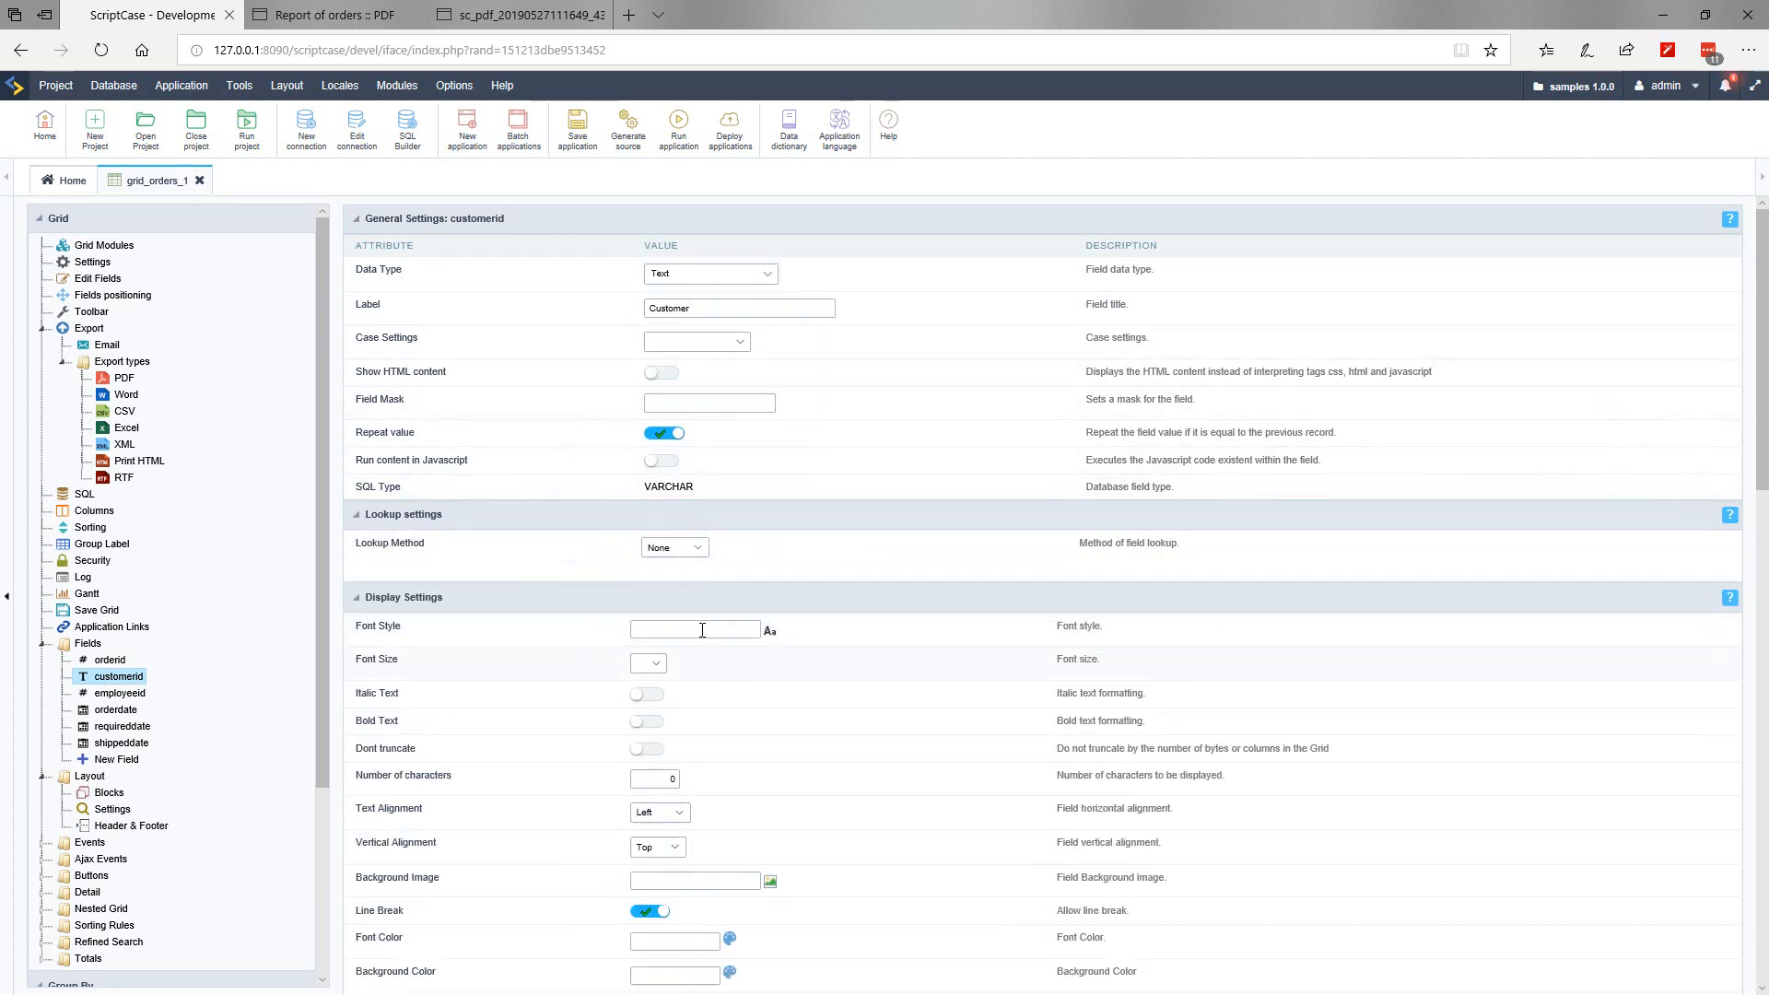
click(699, 548)
click(673, 572)
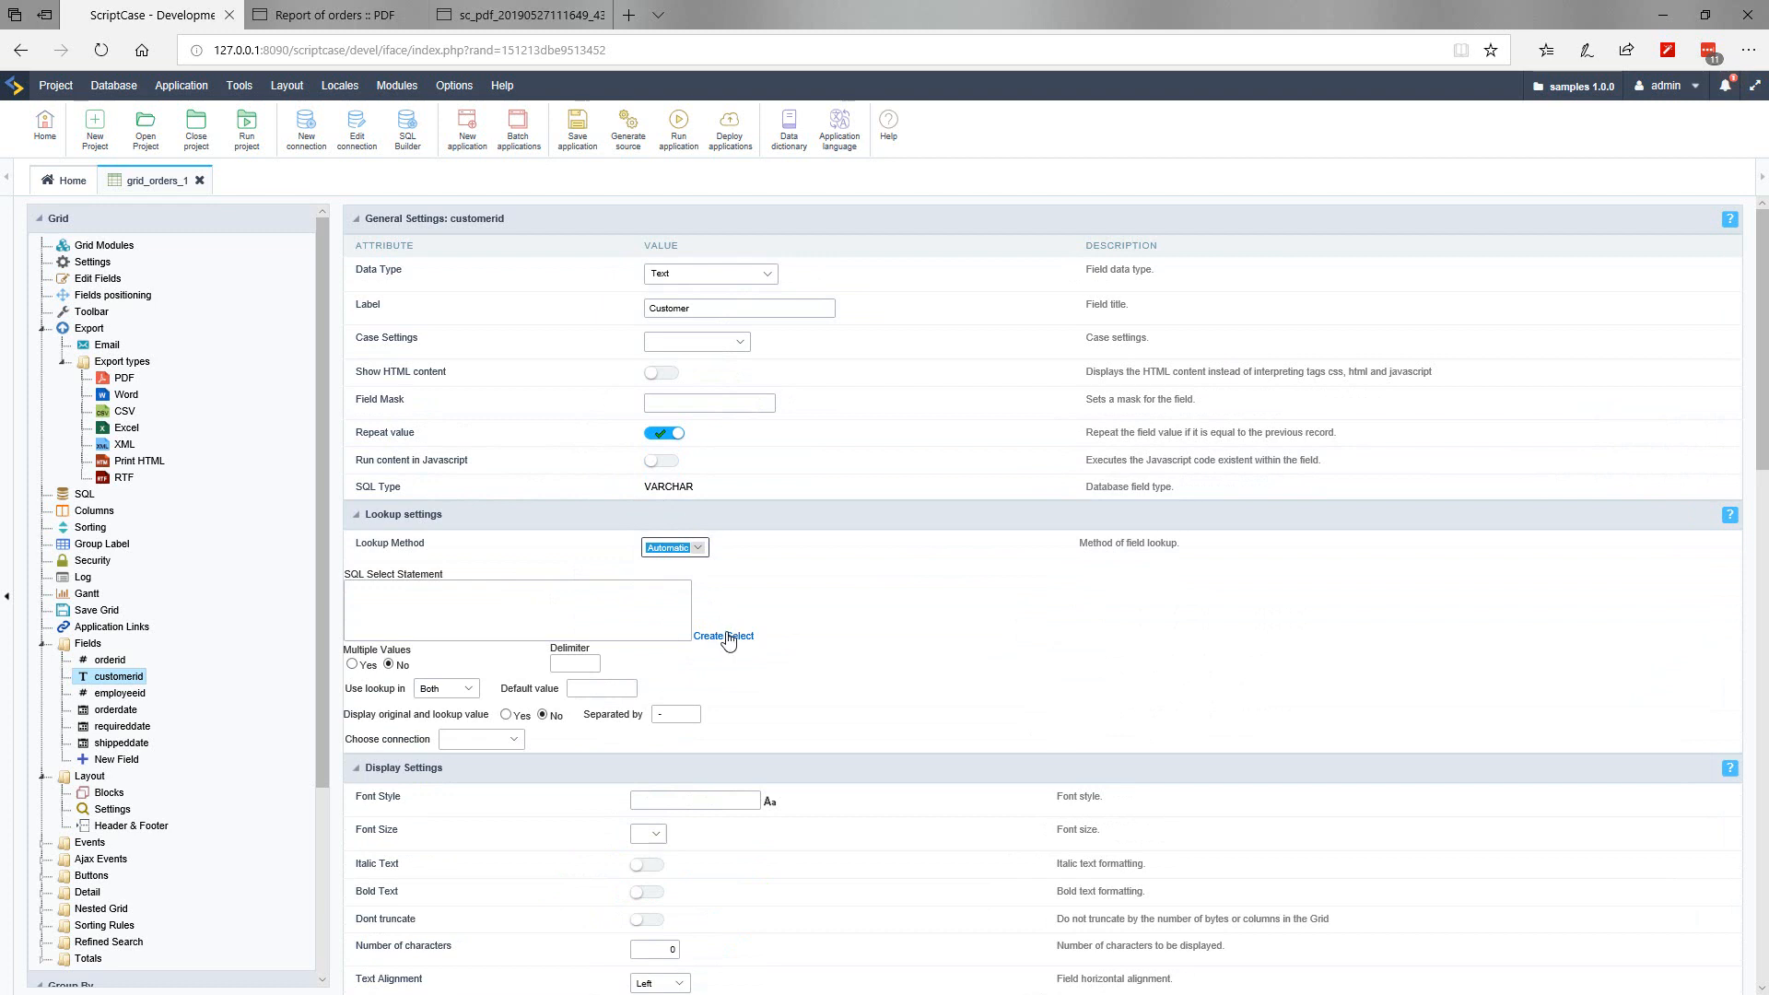
click(727, 636)
click(571, 618)
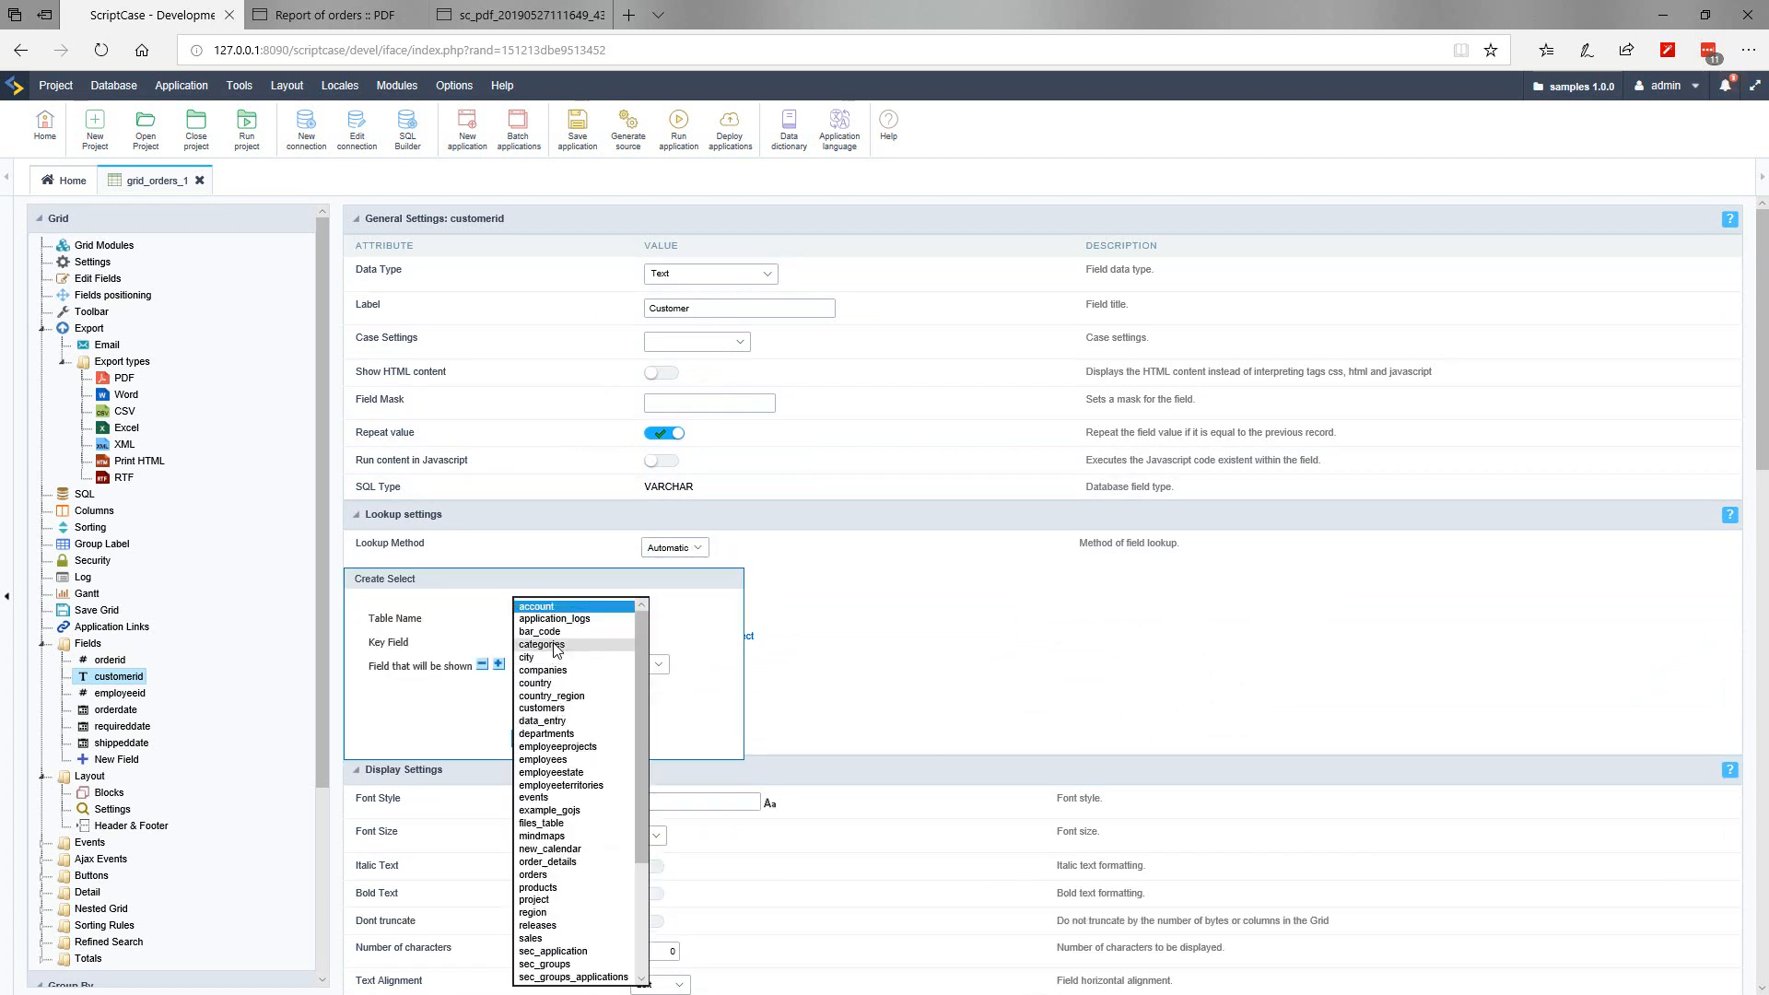
click(564, 708)
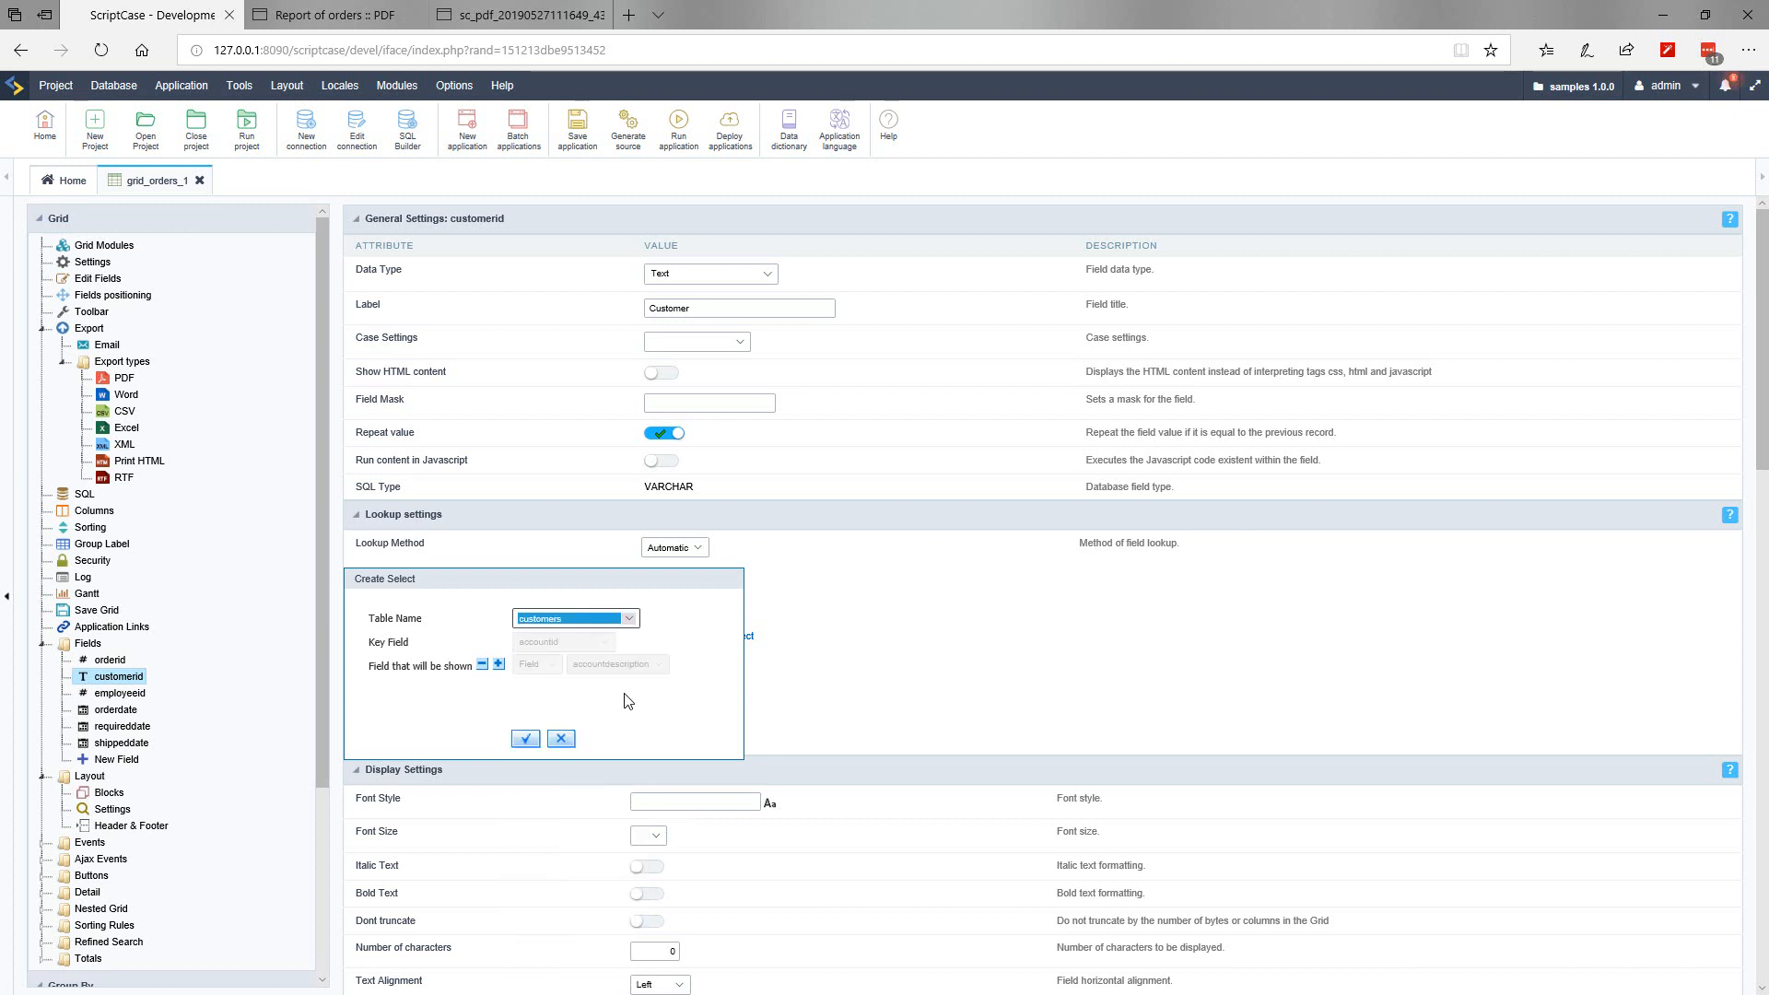
click(633, 668)
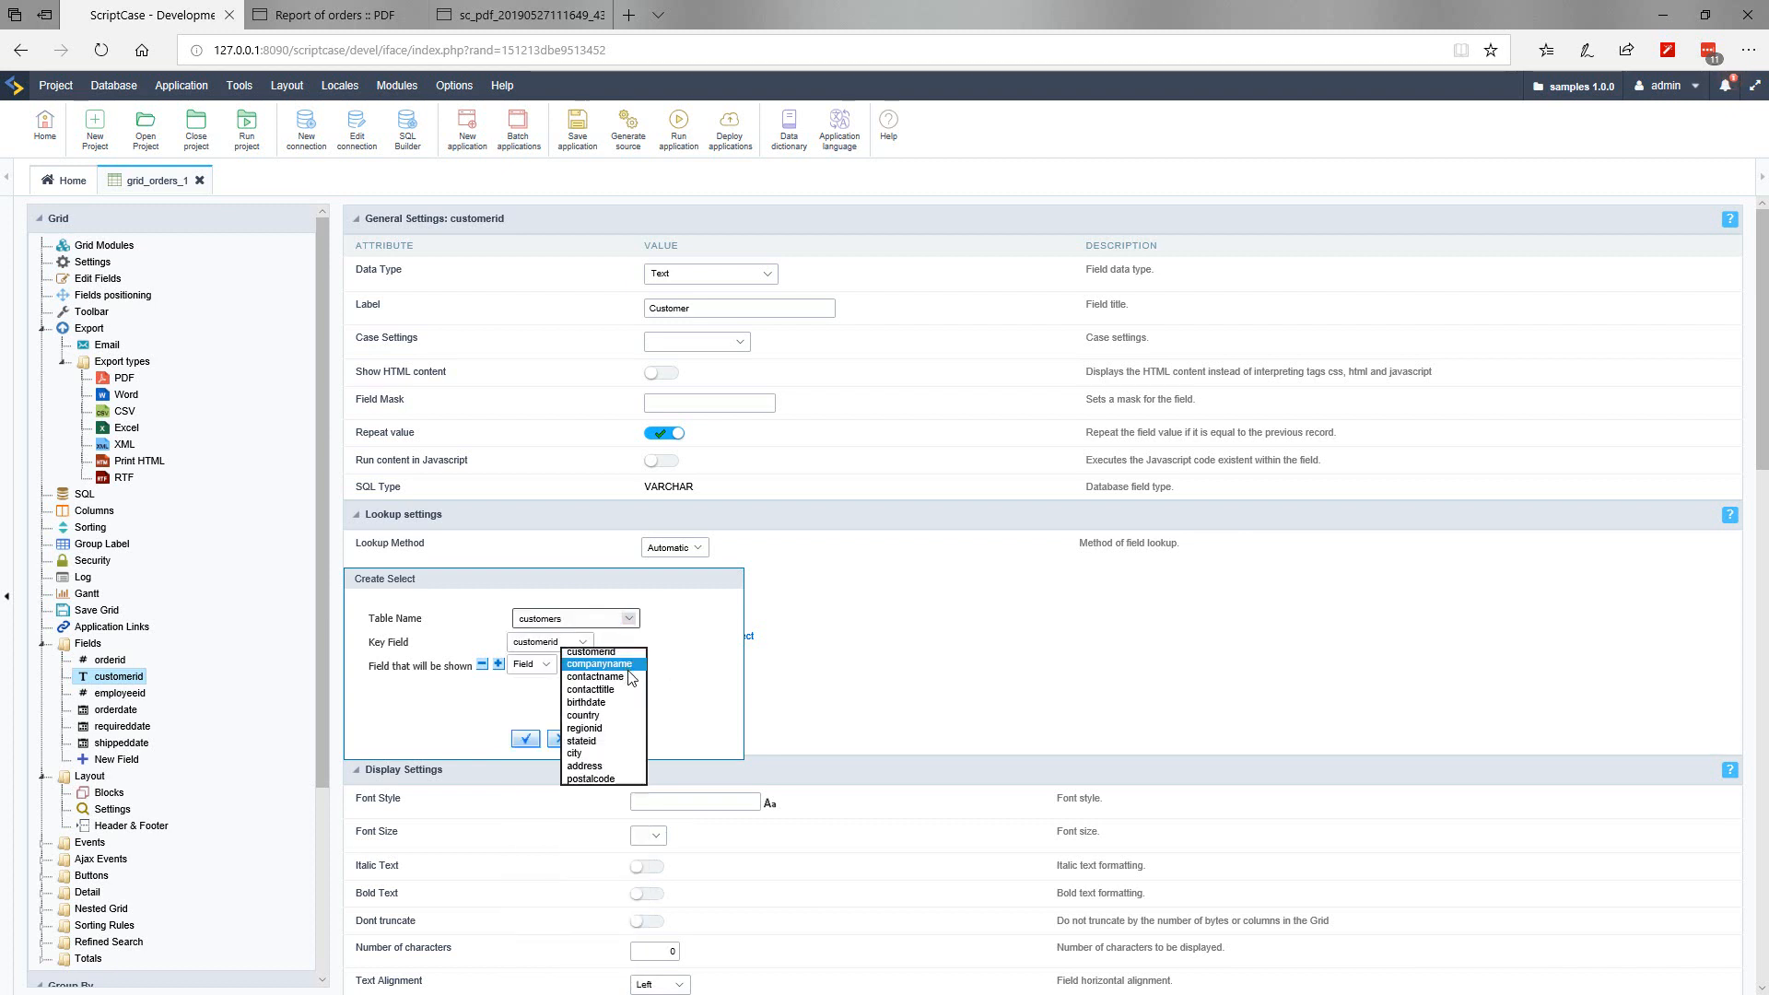
click(565, 704)
click(526, 739)
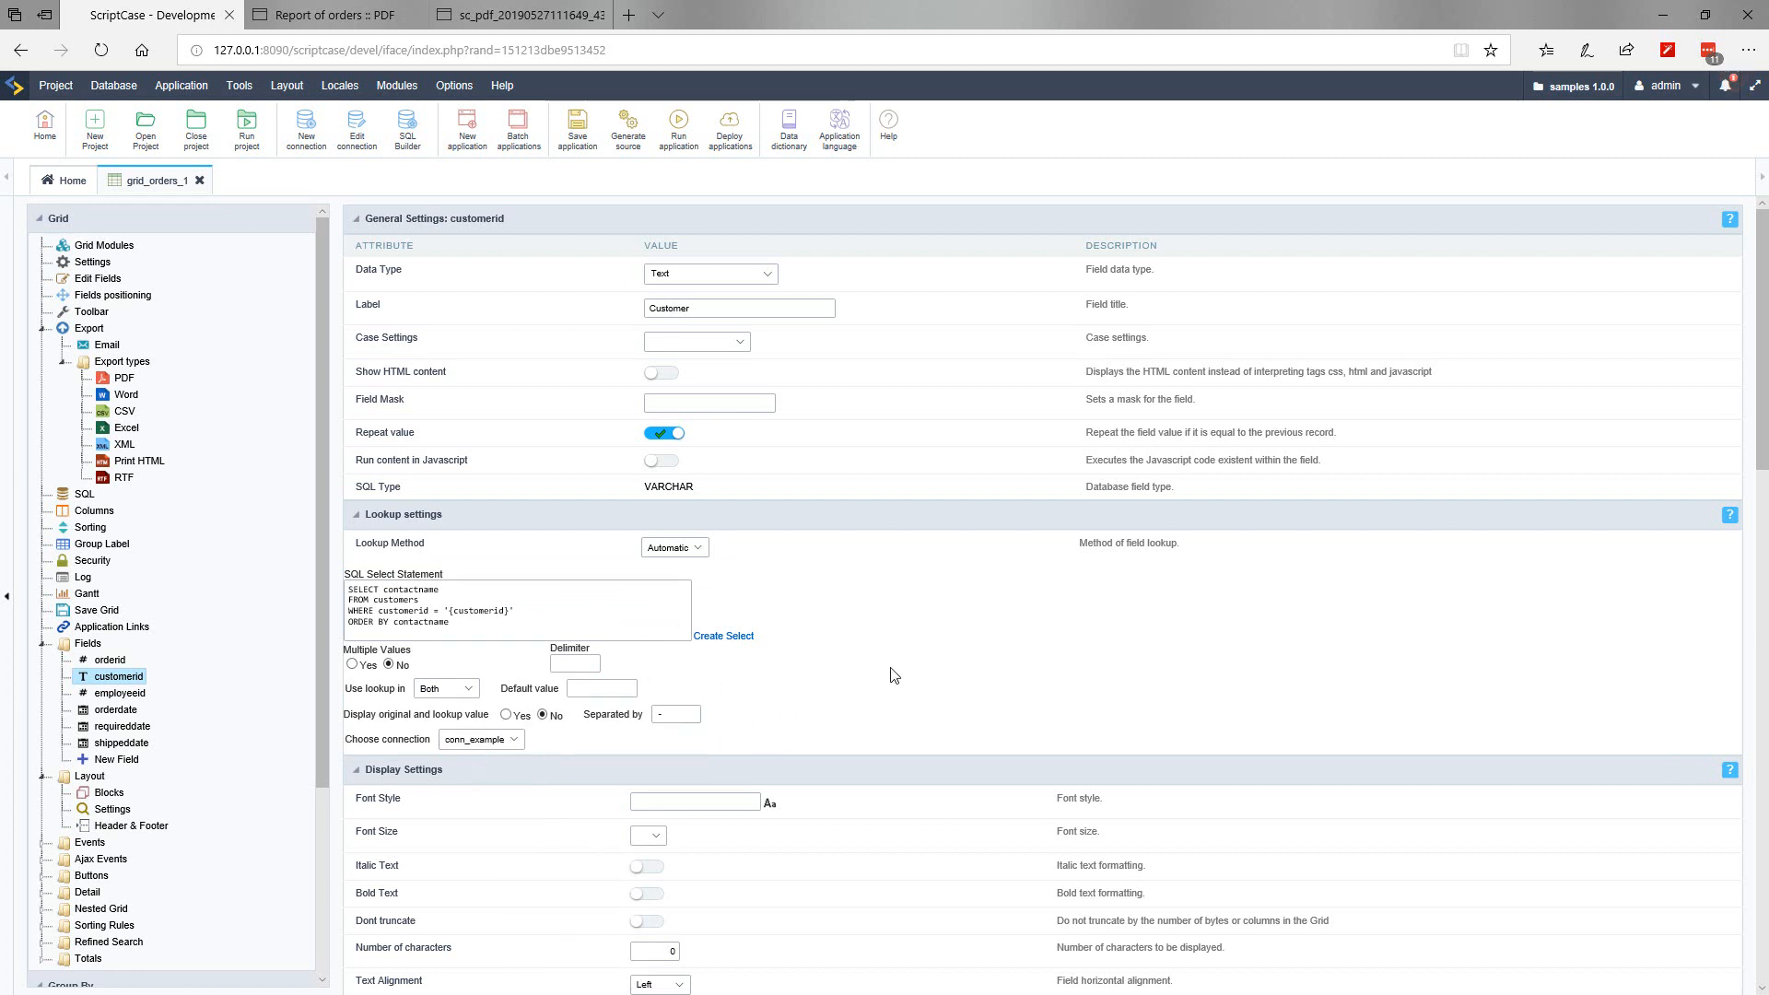
click(679, 129)
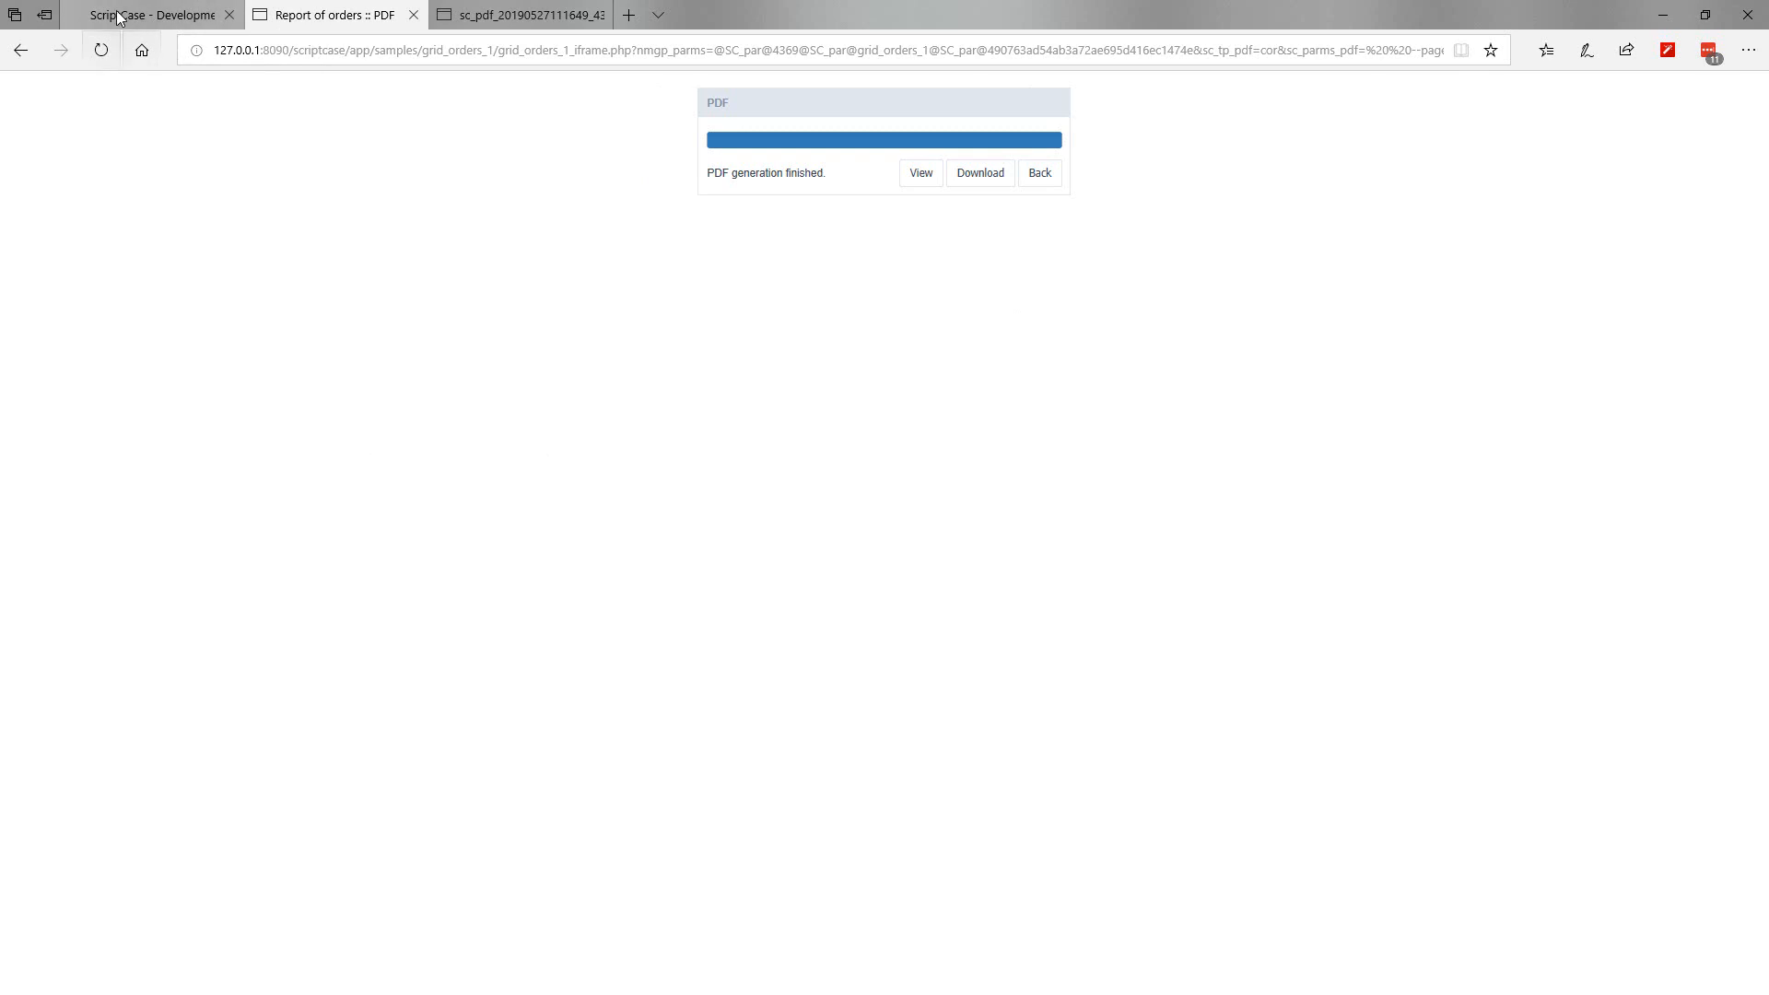
mouse_move(119, 17)
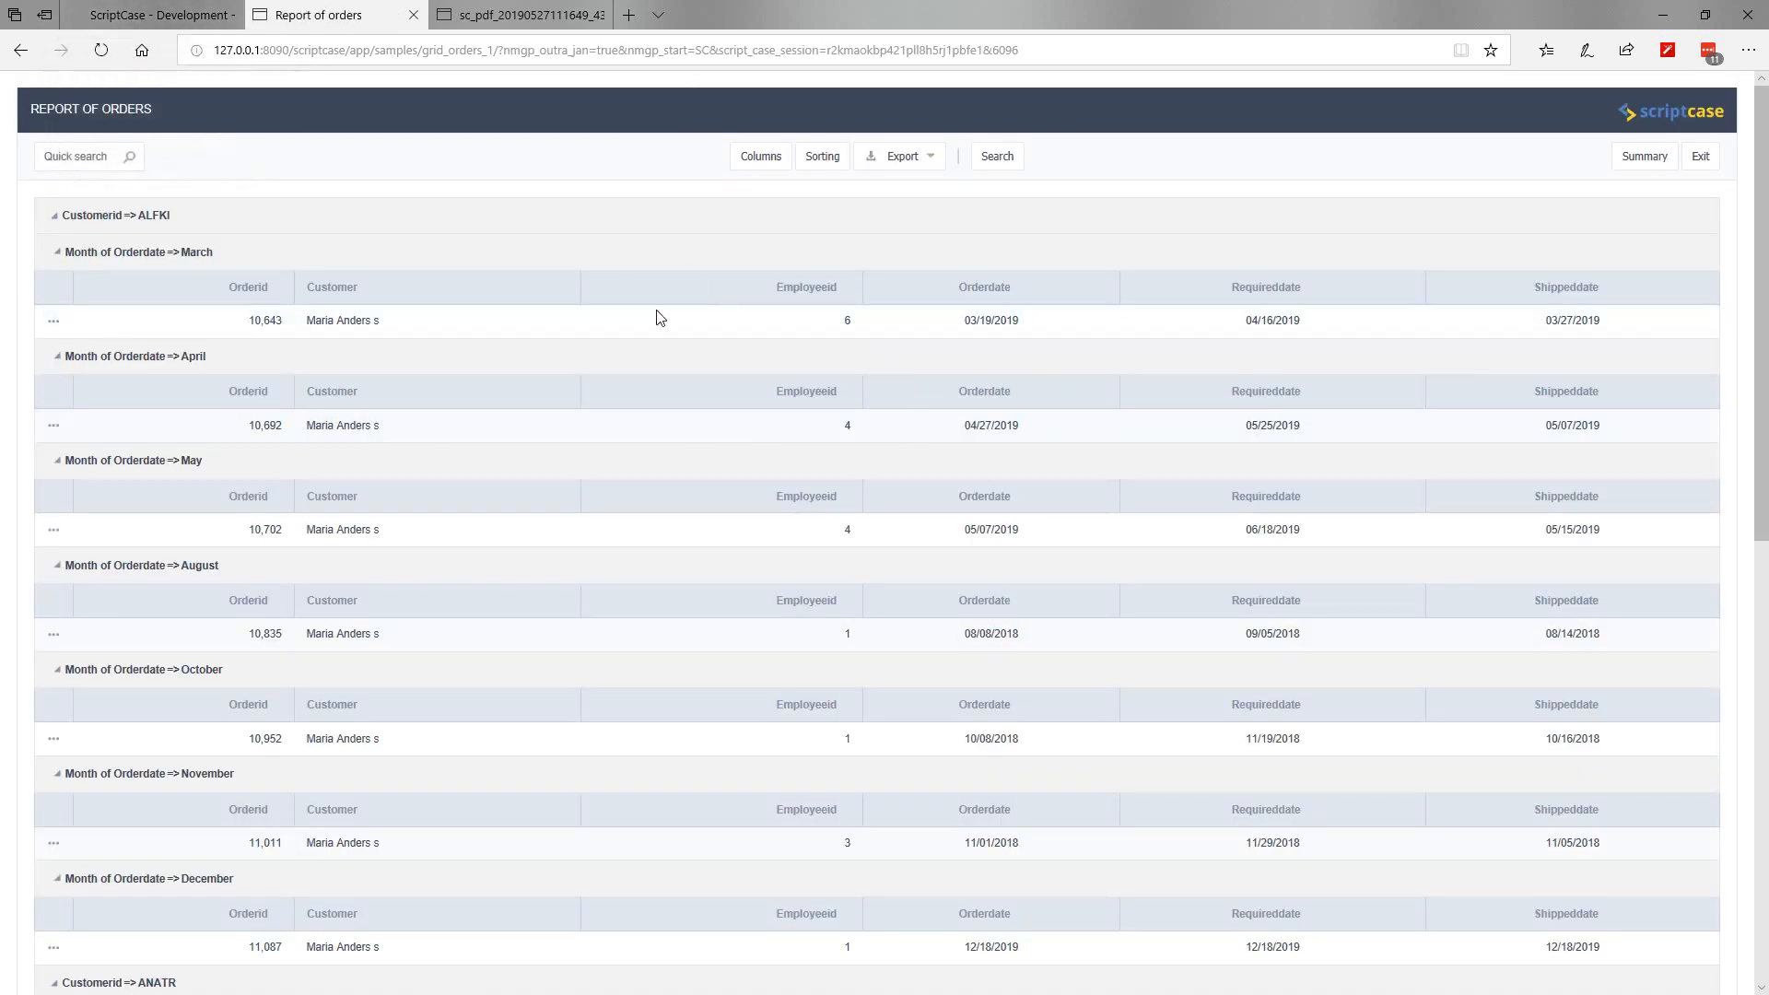
Step: Give the grid's employeeid field an automatic lookup on the employees table, keyed by employeeid and showing firstname
click(152, 15)
click(113, 695)
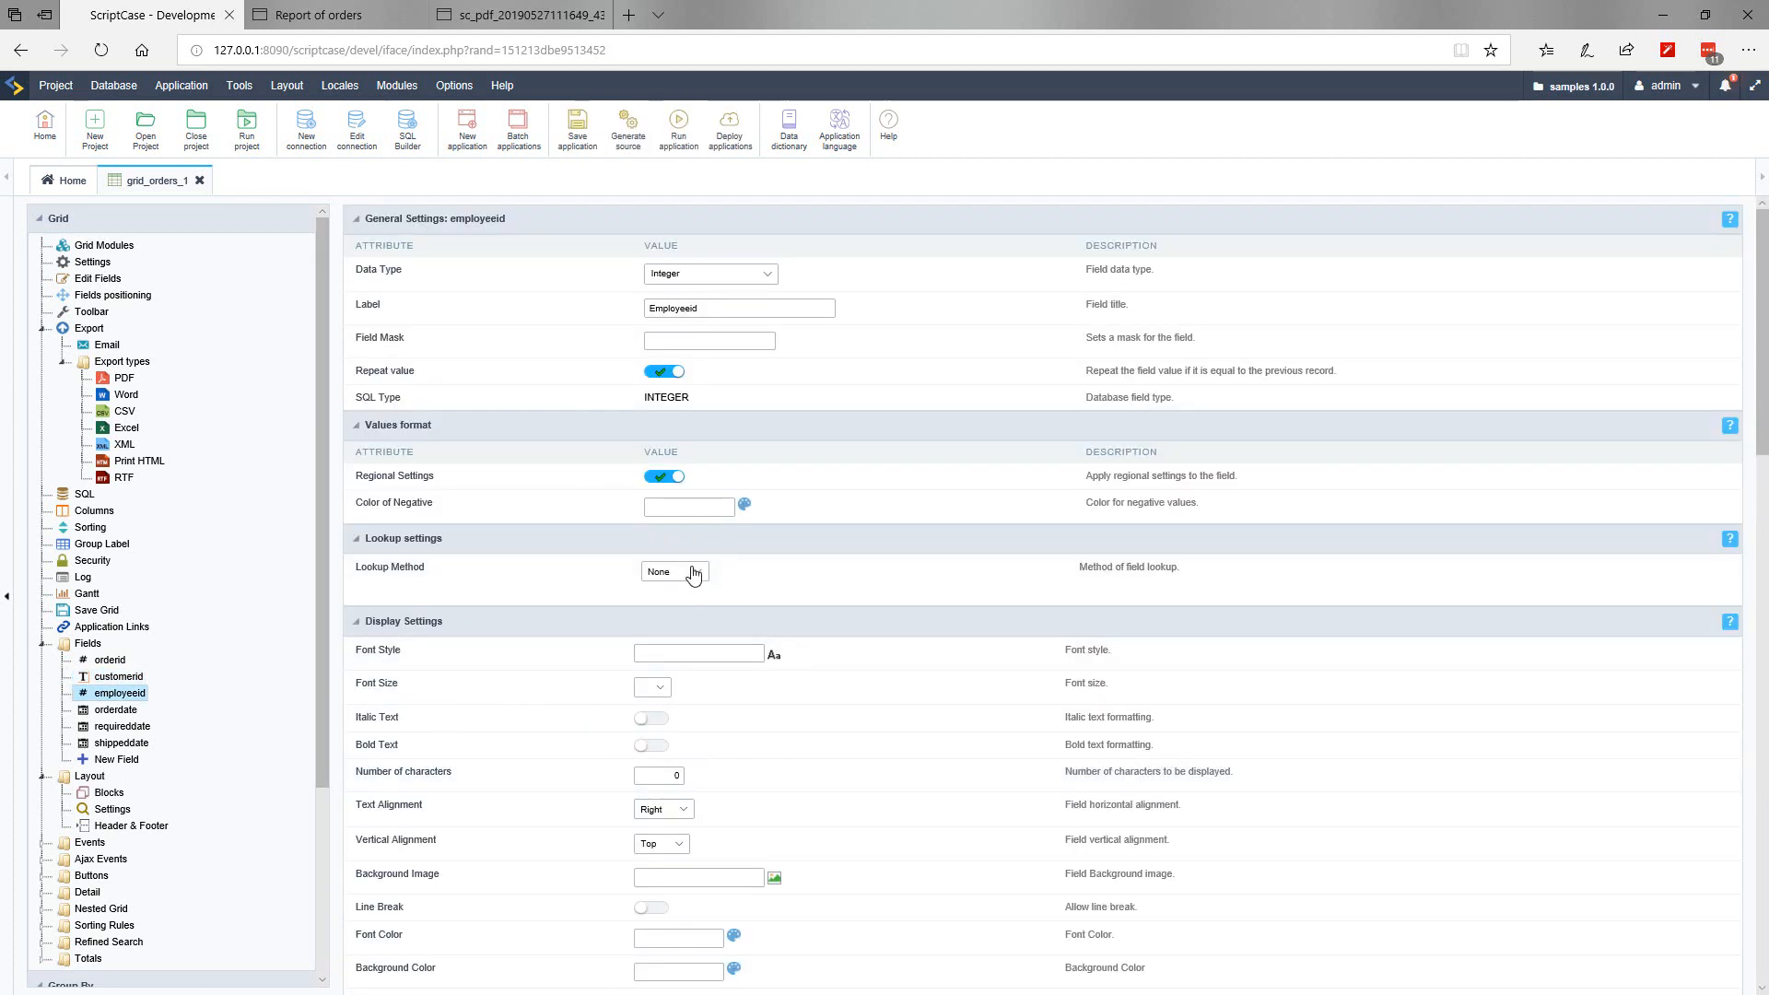
click(700, 571)
click(668, 595)
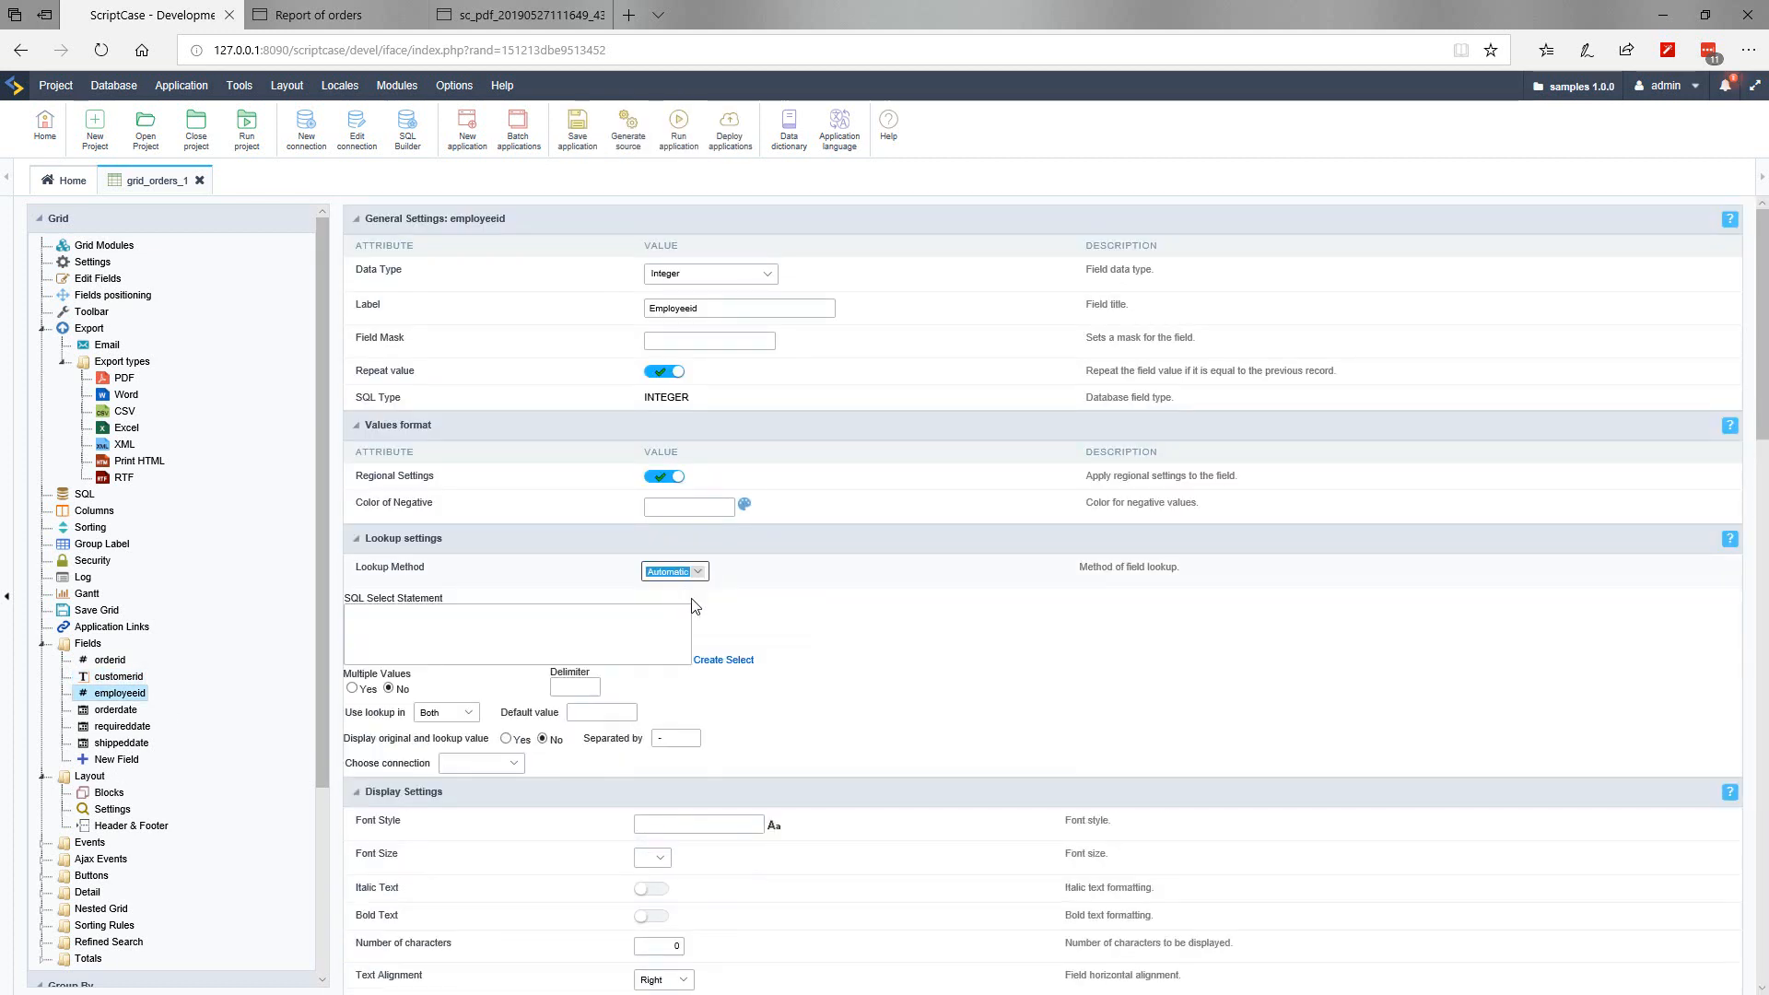
click(728, 659)
click(610, 643)
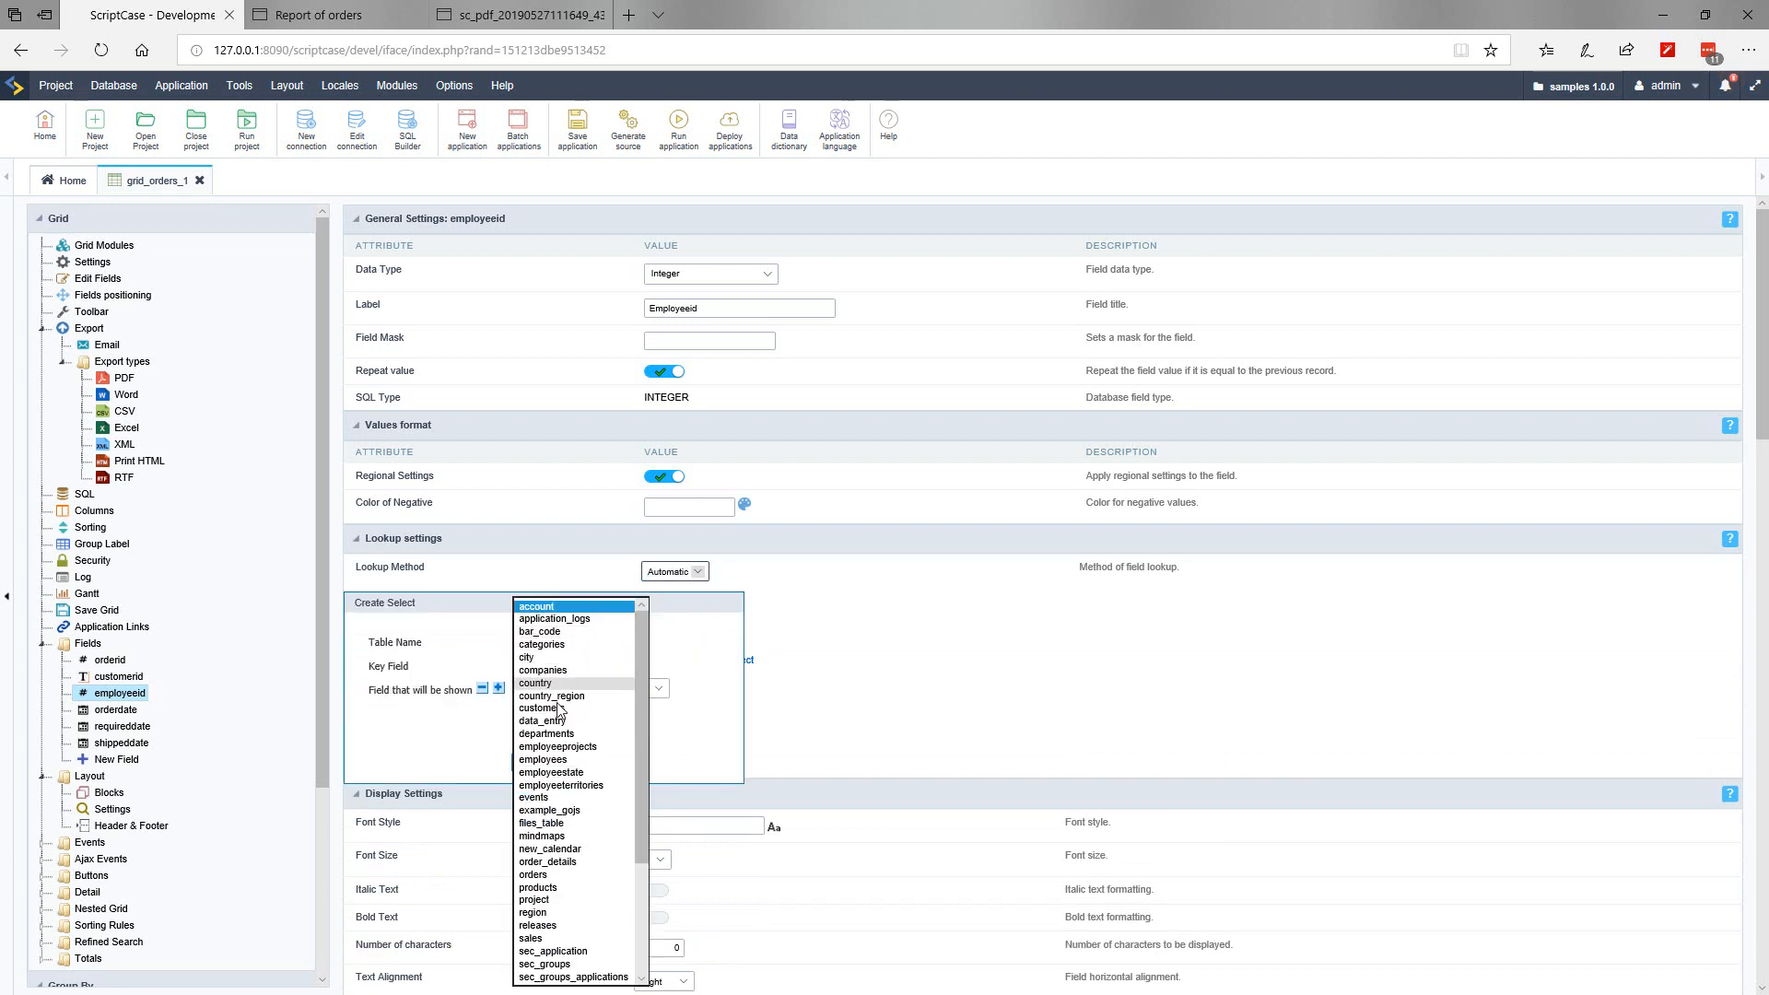
click(553, 761)
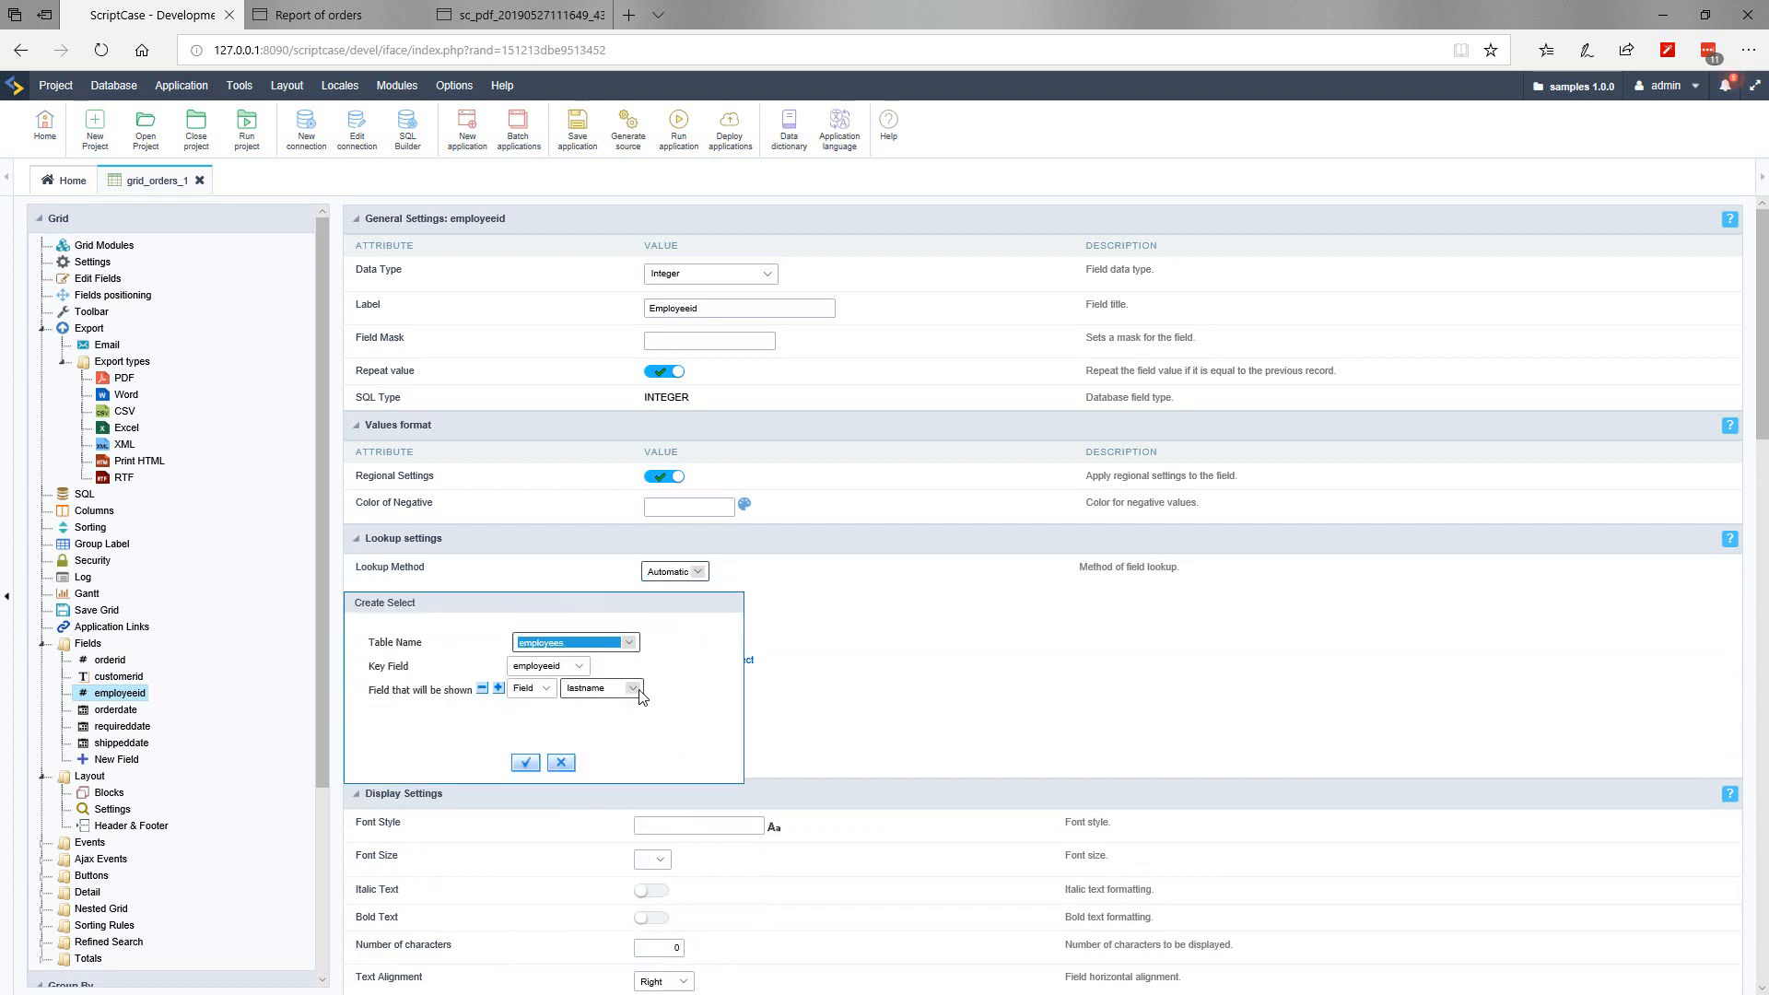
click(637, 693)
click(599, 727)
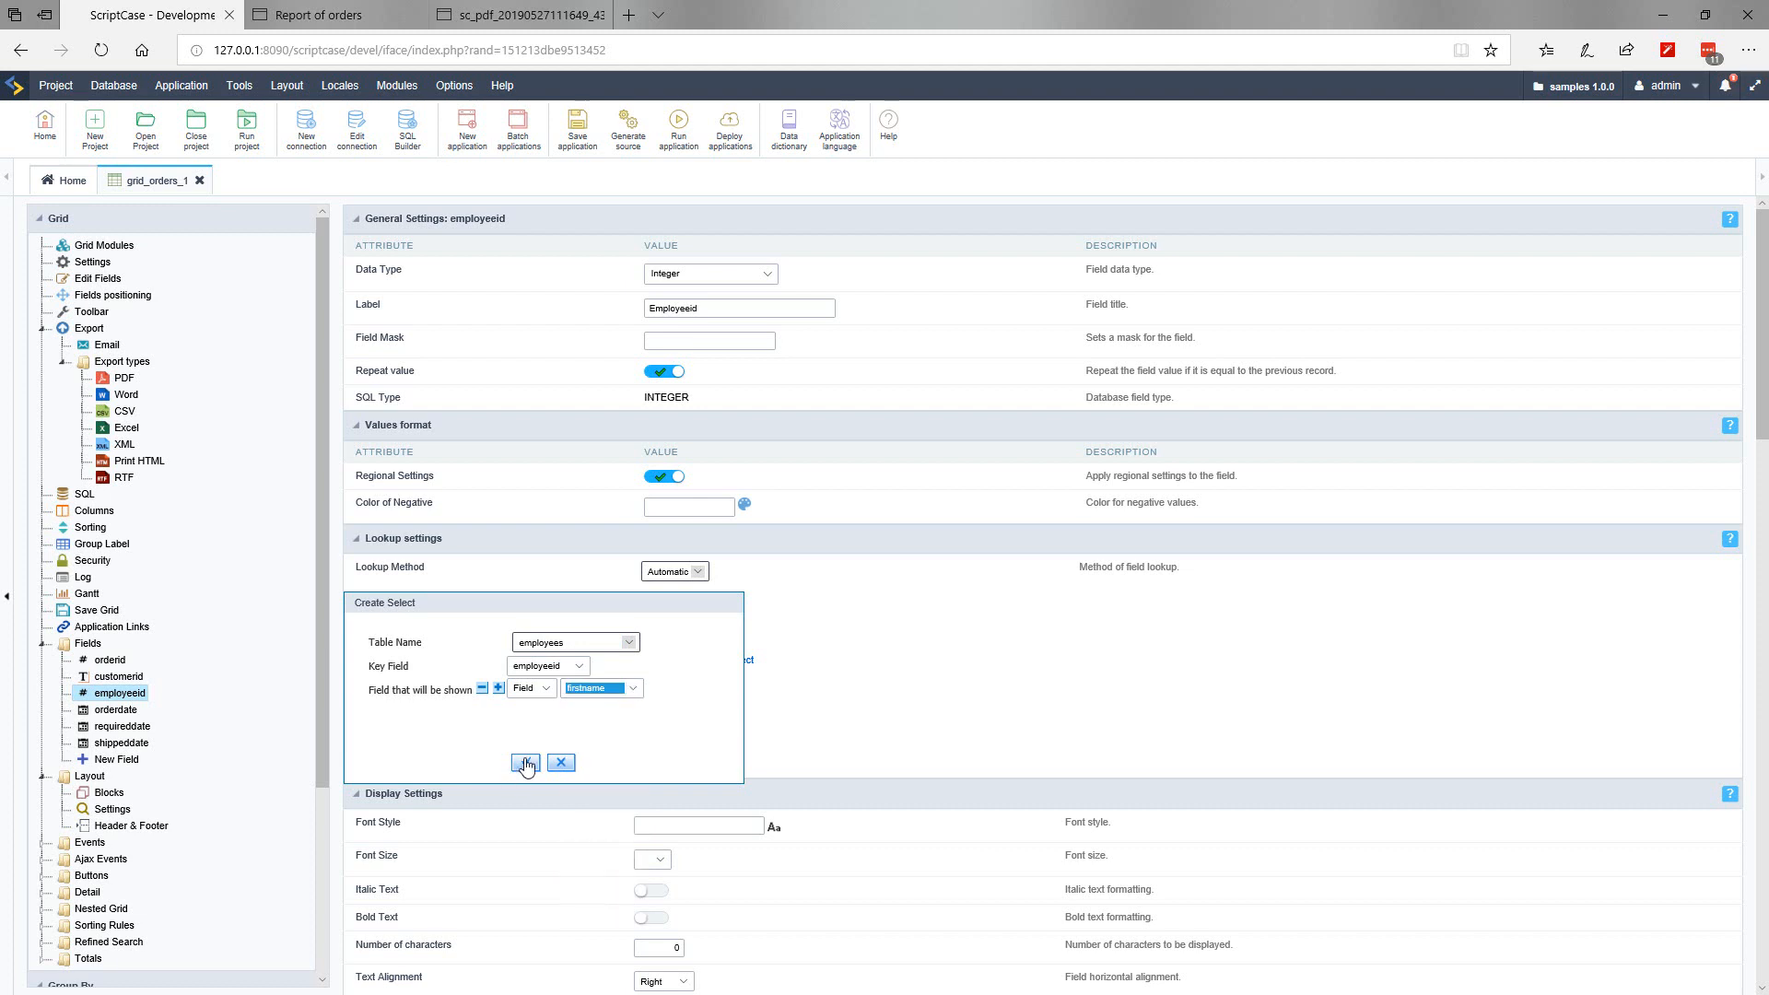
click(525, 763)
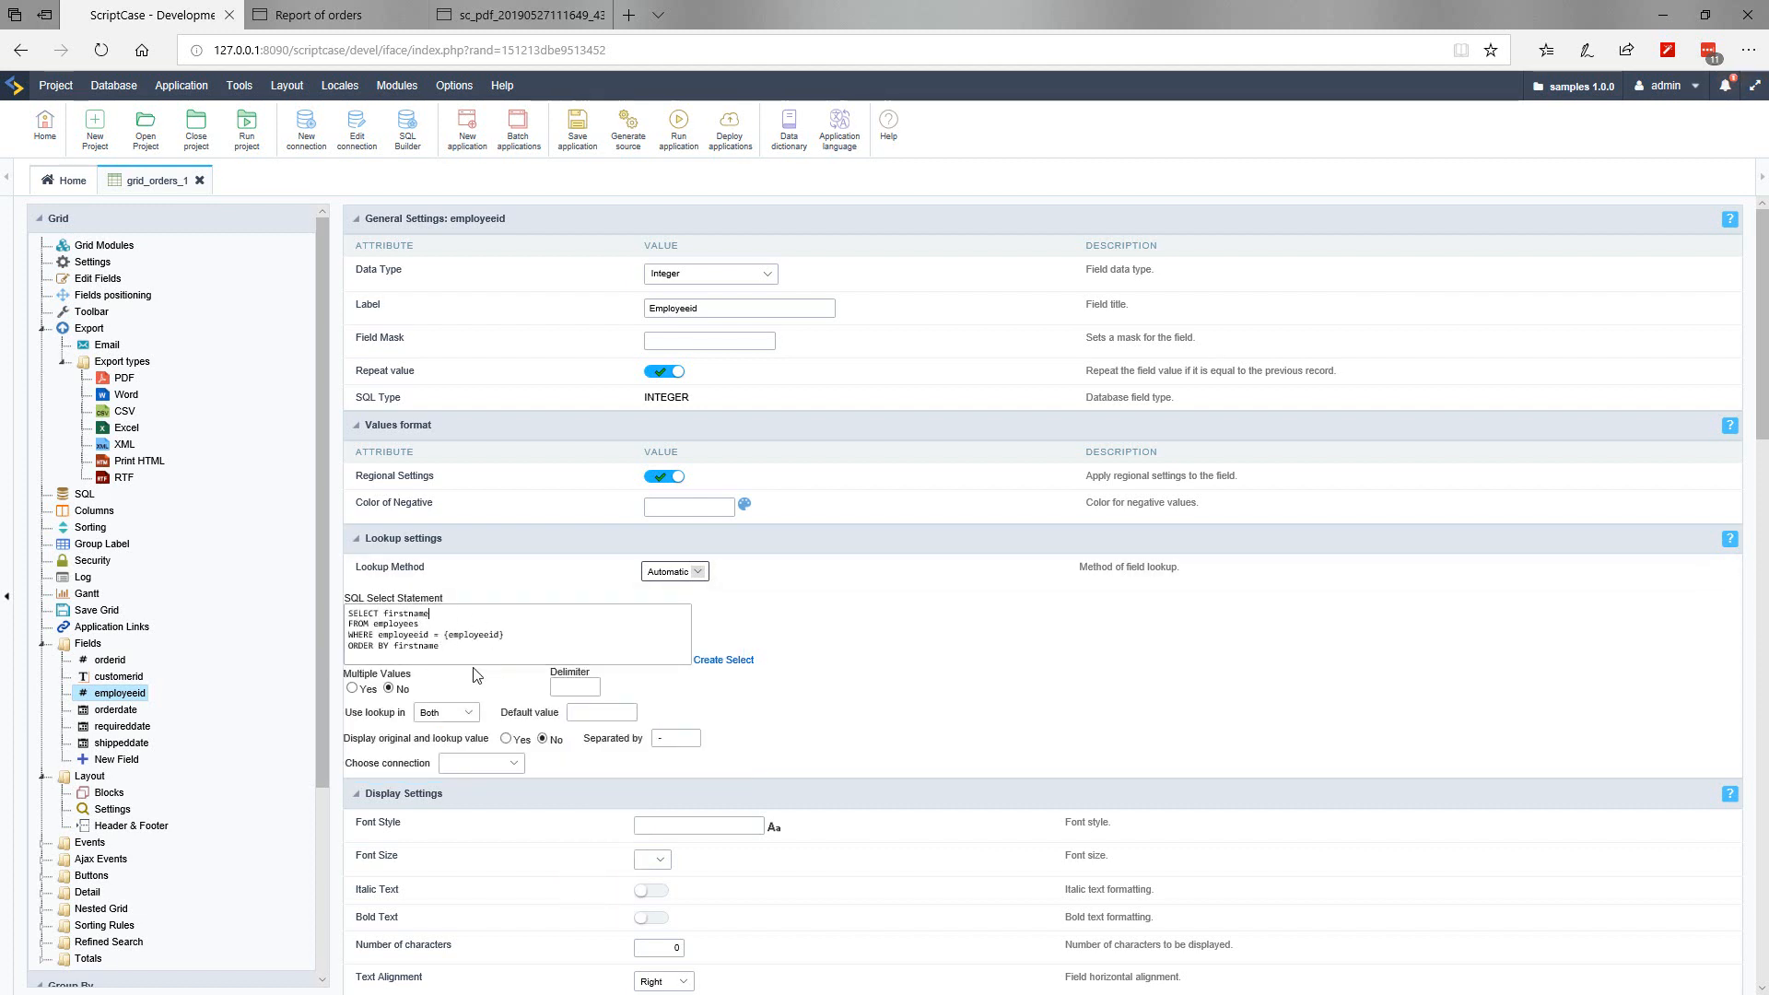
Step: Extend the employeeid lookup query to select firstname, '', lastname and set its connection to conn_example
text(, '', lastname)
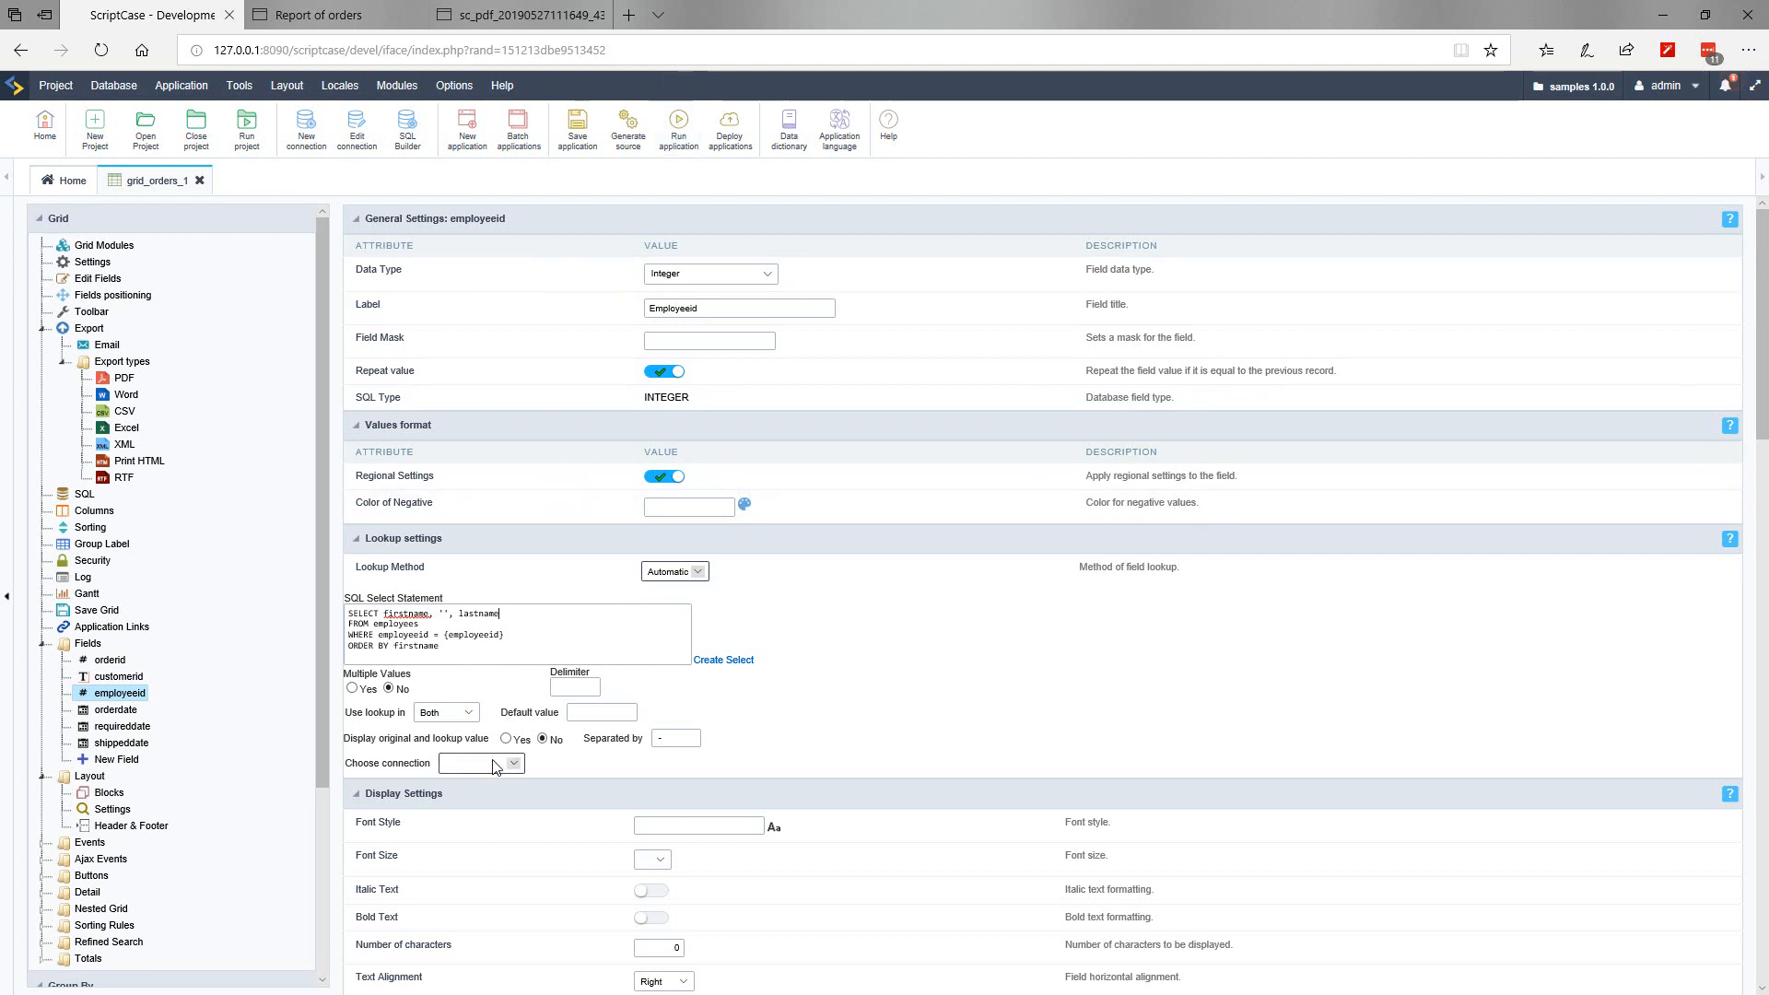
click(481, 762)
click(480, 781)
Step: Run the grid application and review the Employeeid column values and the Customerid group headings in the report
click(706, 152)
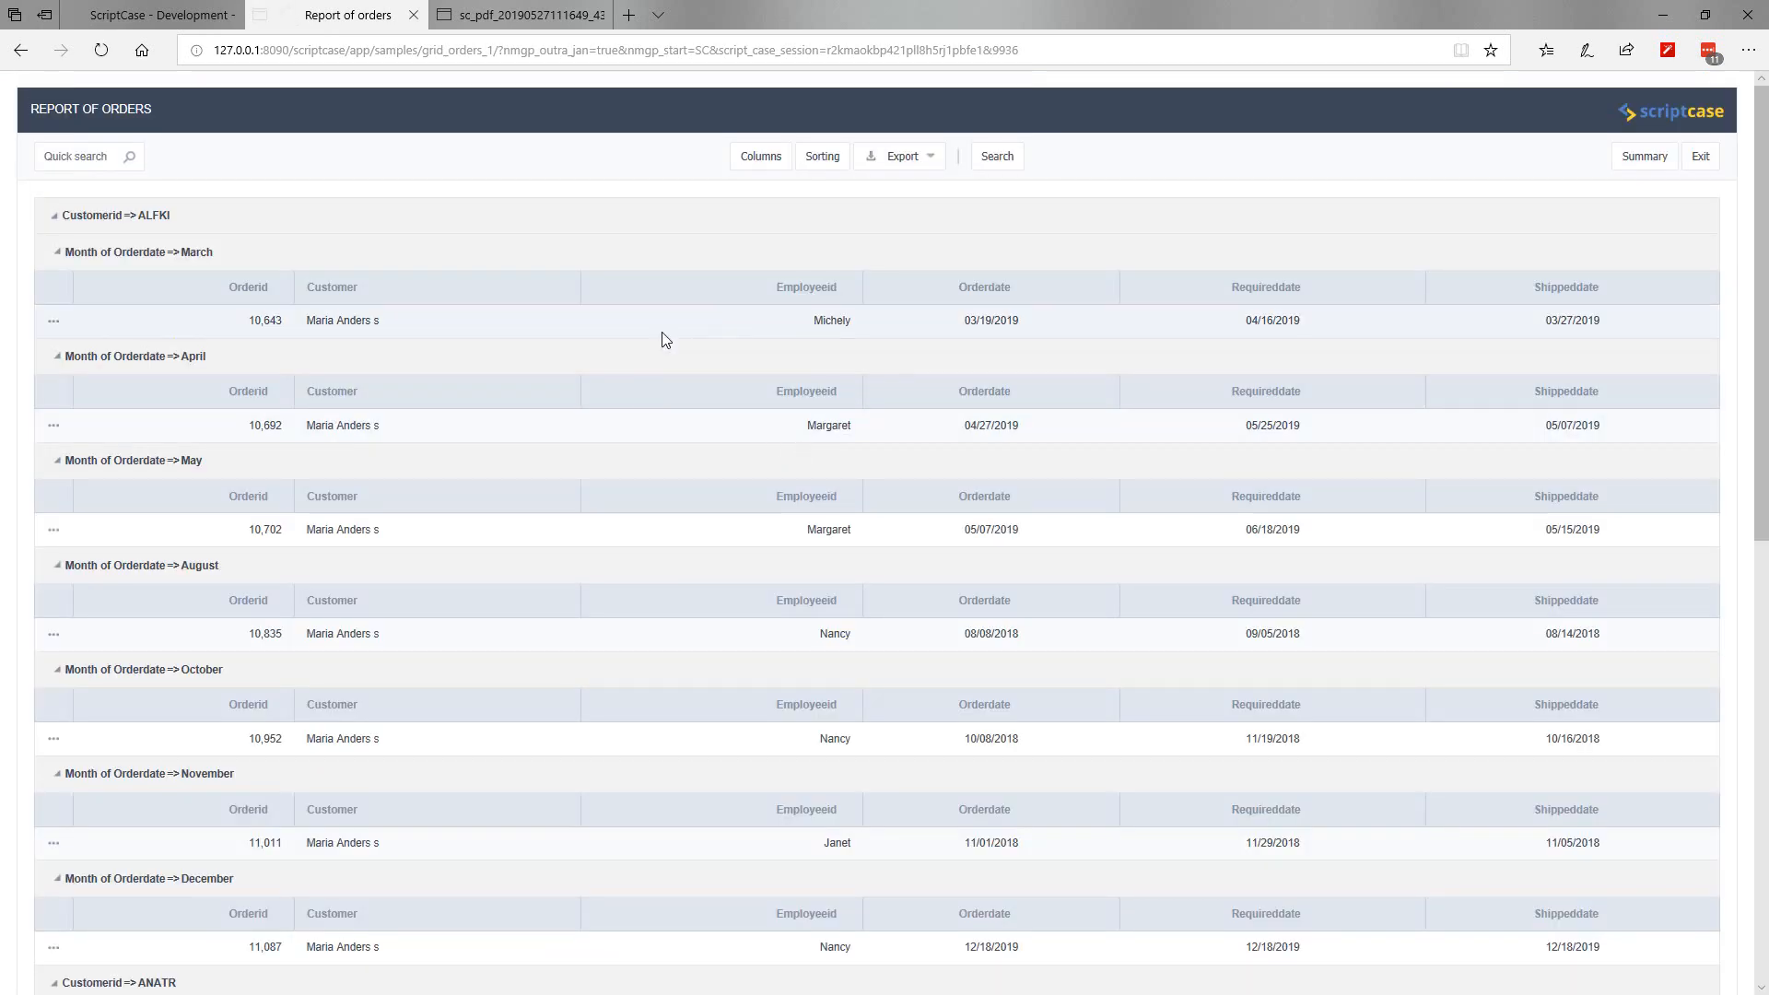
double_click(820, 322)
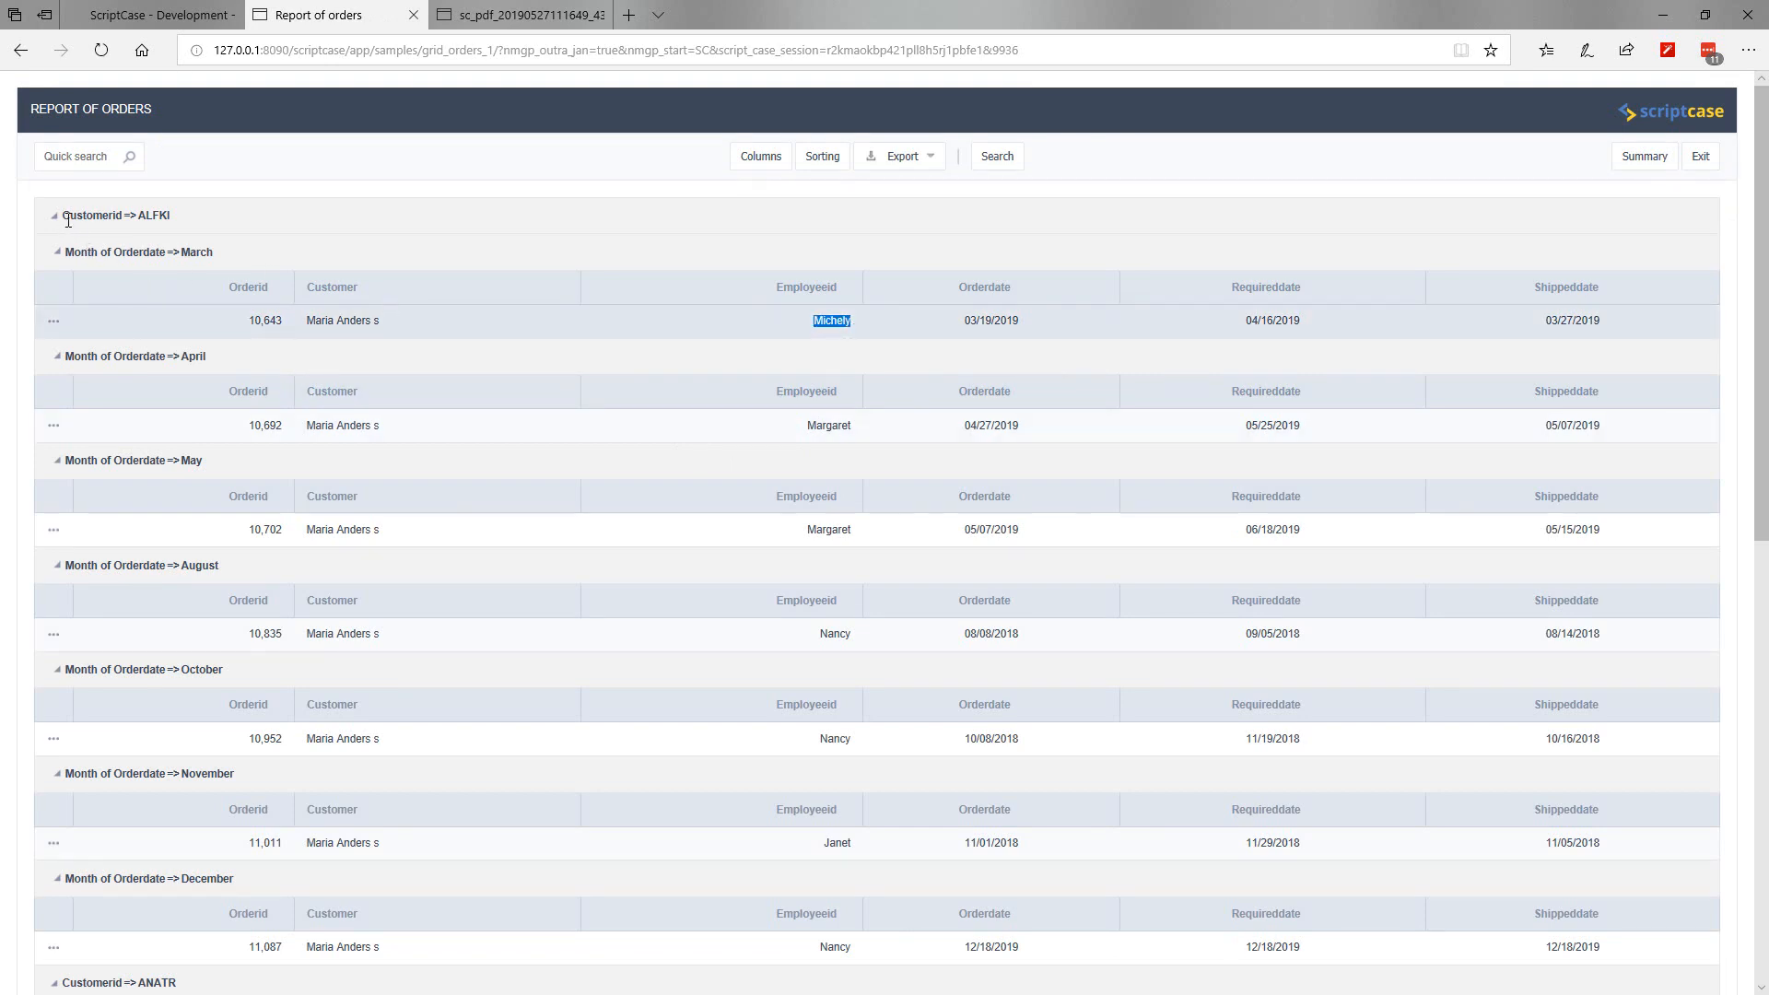
drag(69, 221, 180, 215)
click(278, 251)
scroll(375, 438, down, 10)
scroll(316, 510, up, 3)
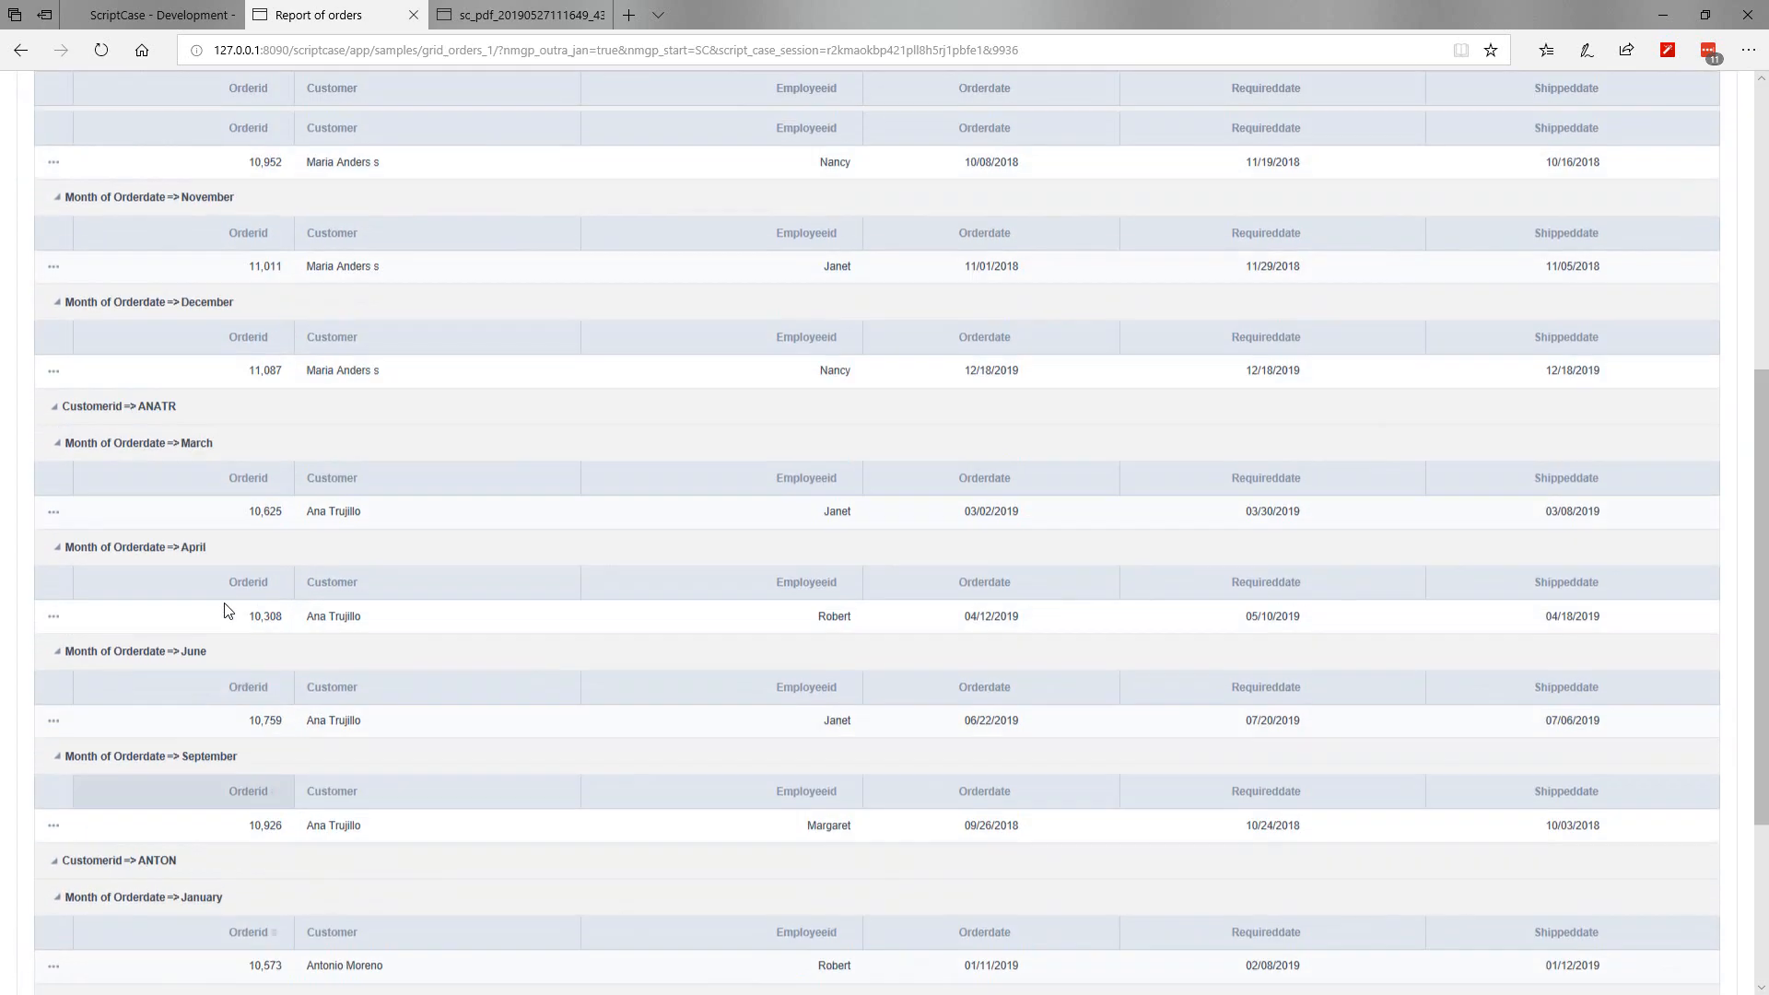
scroll(227, 611, up, 6)
Step: Open the settings of the customerid field within the customerid_orderdate static group by
click(157, 15)
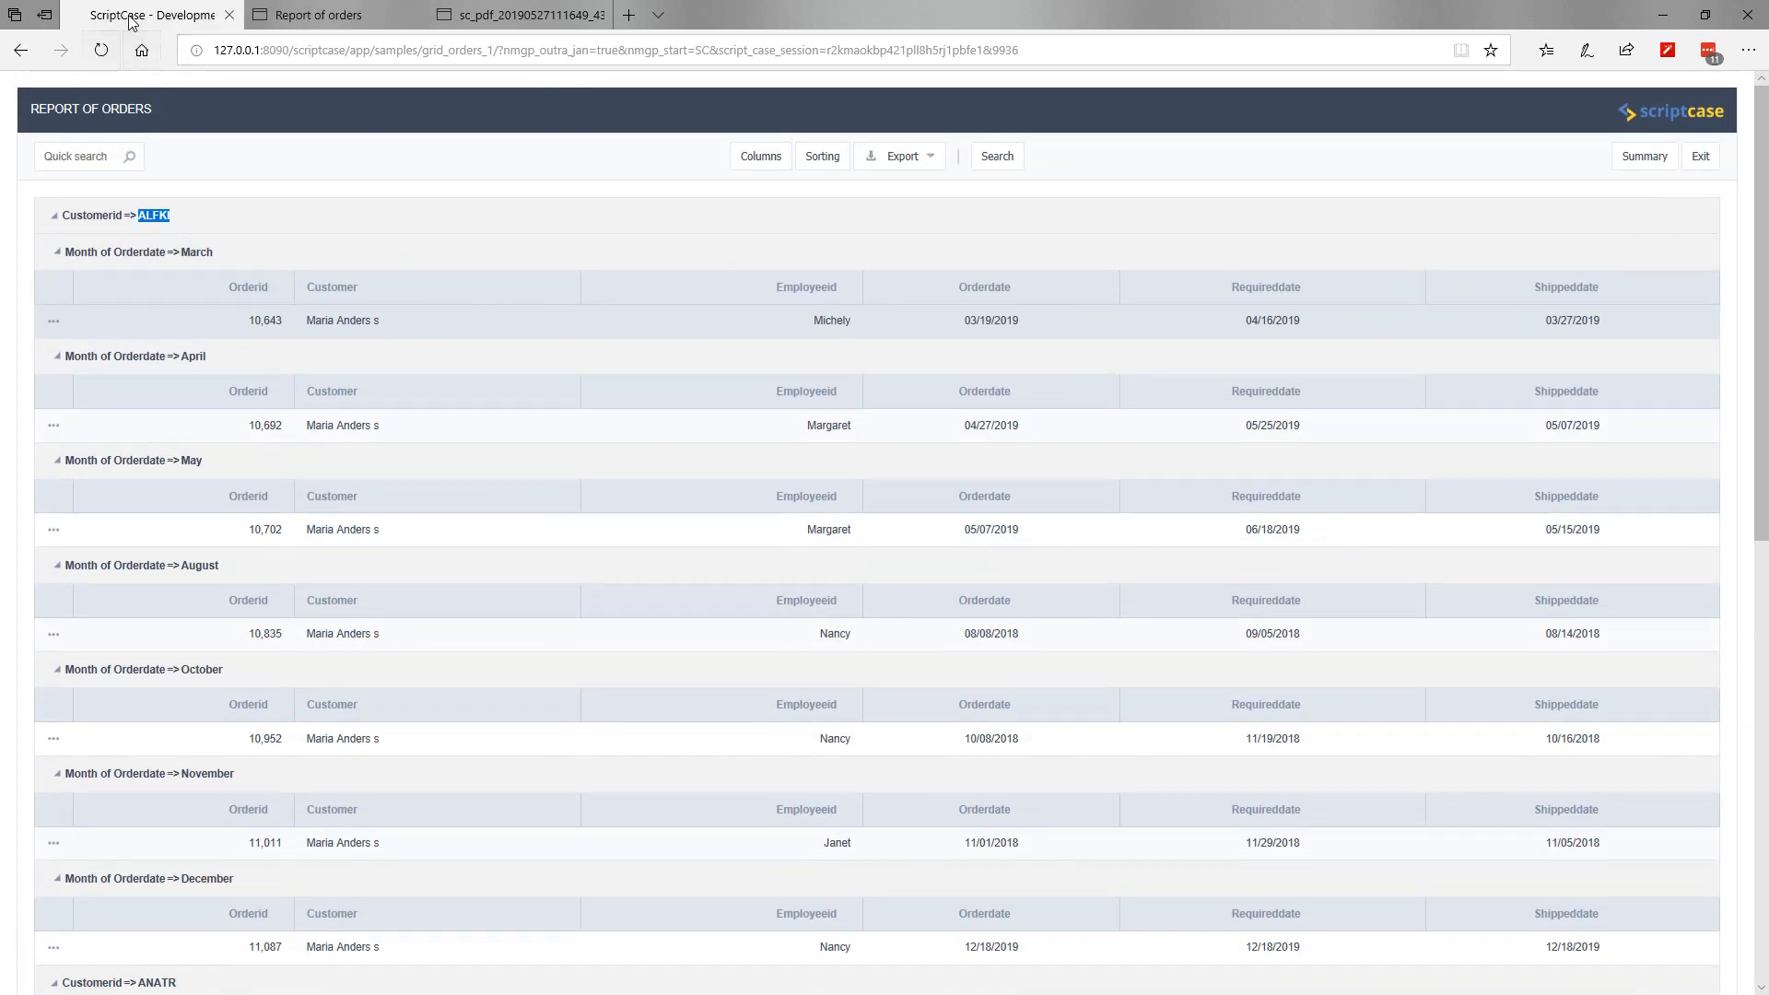
scroll(129, 700, down, 5)
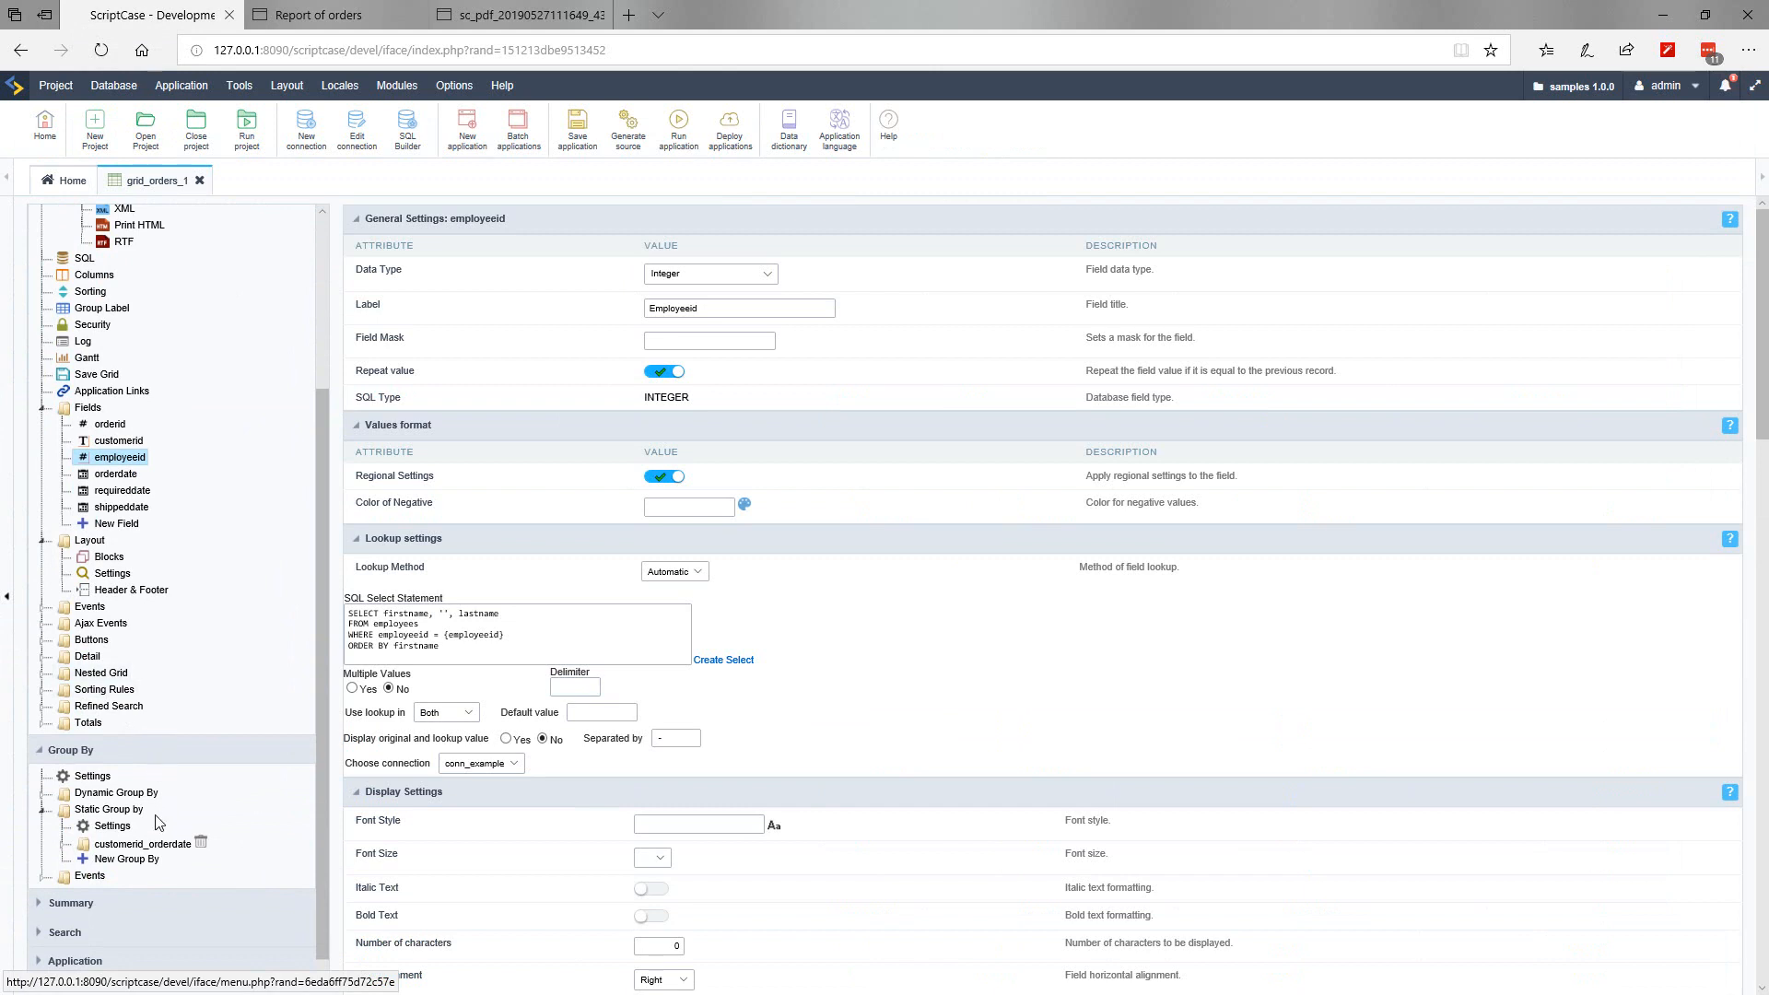
click(124, 844)
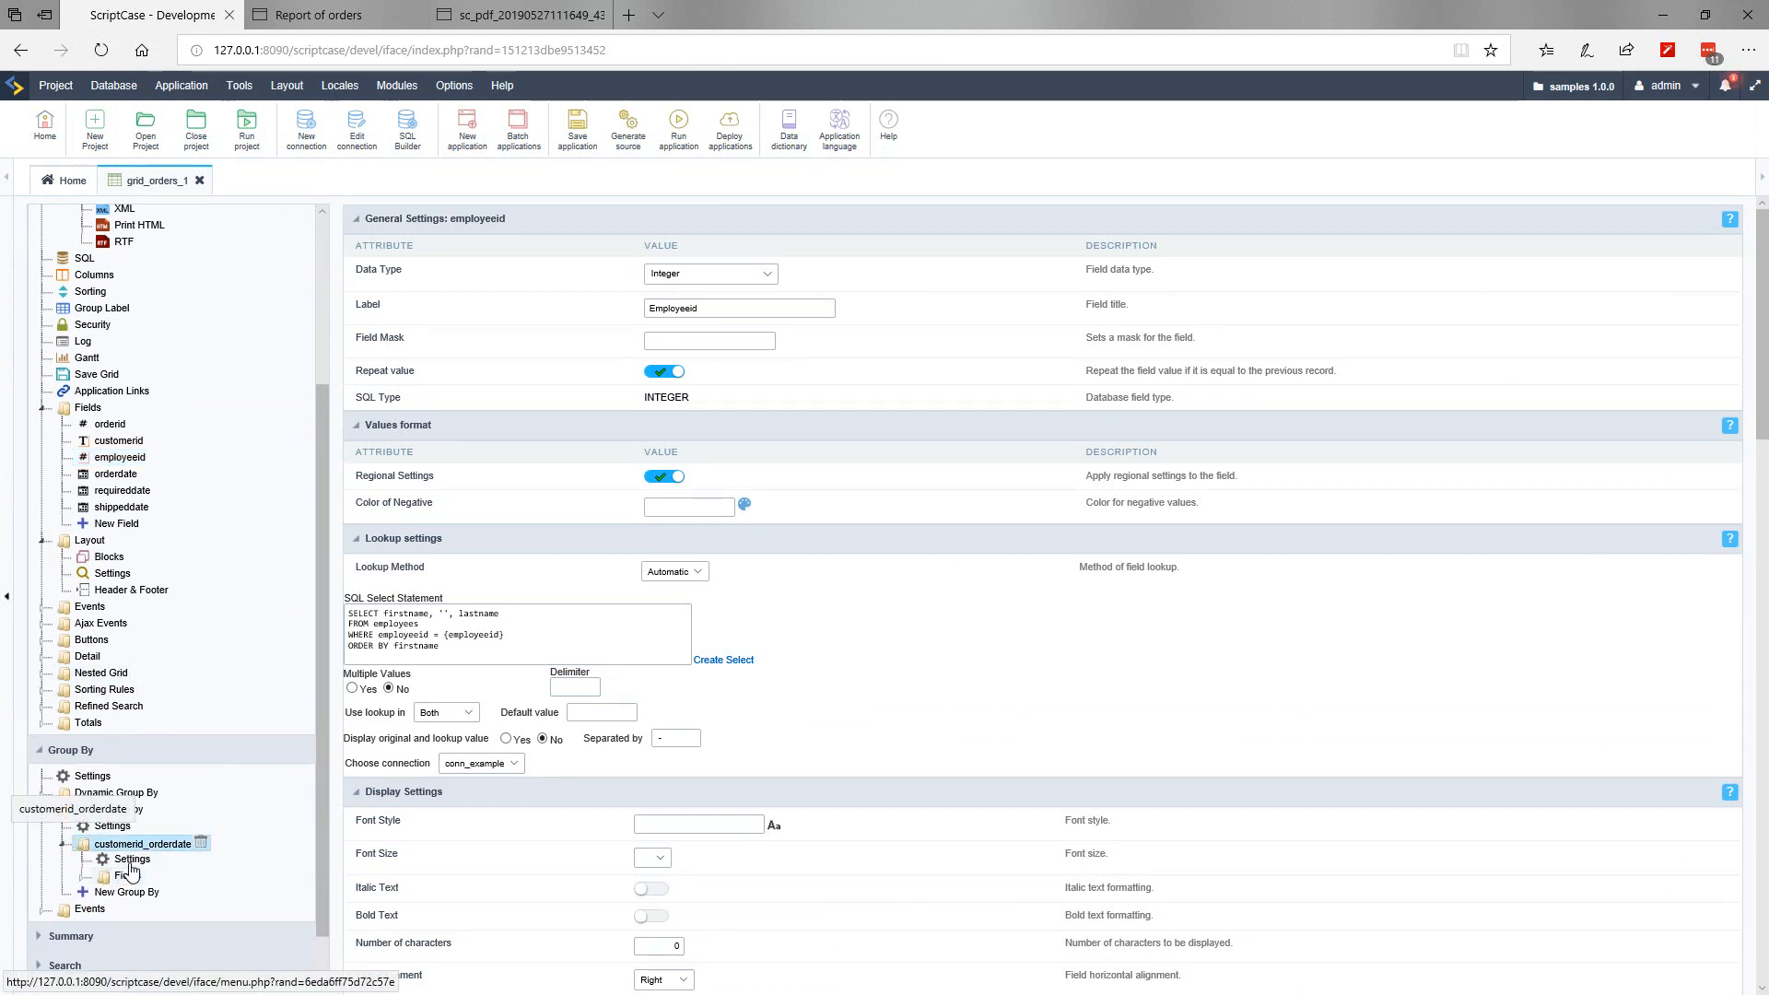
click(103, 876)
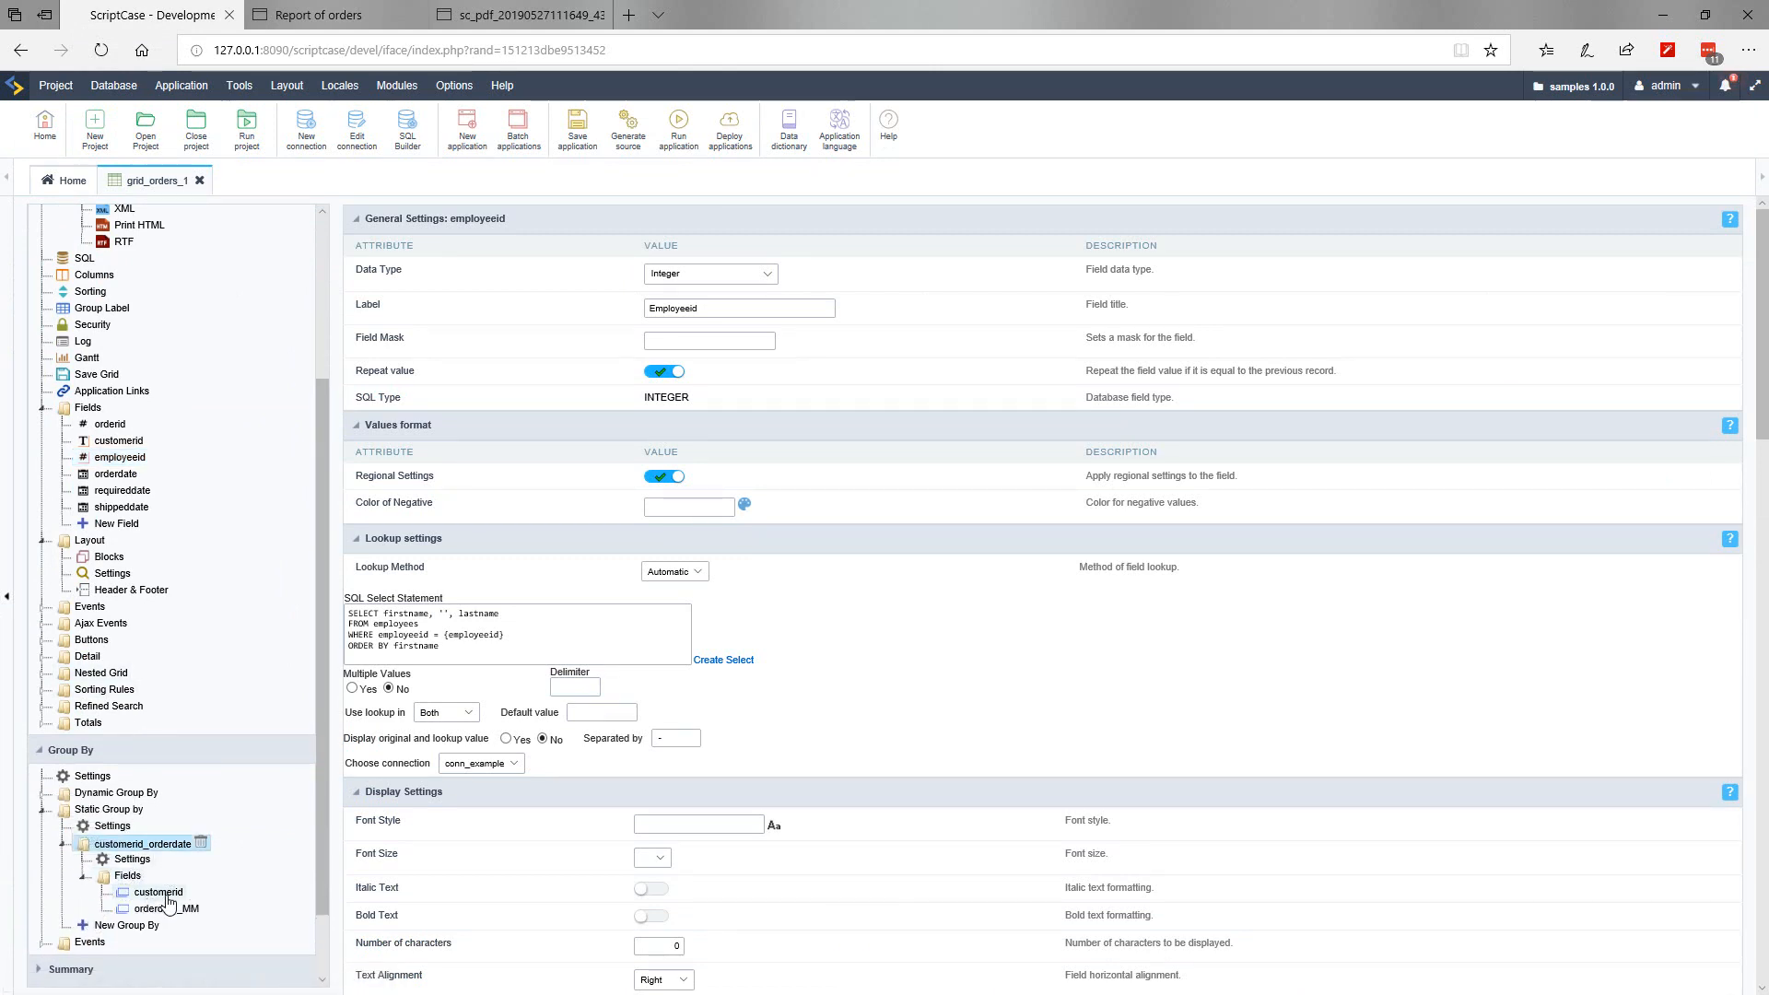
click(170, 895)
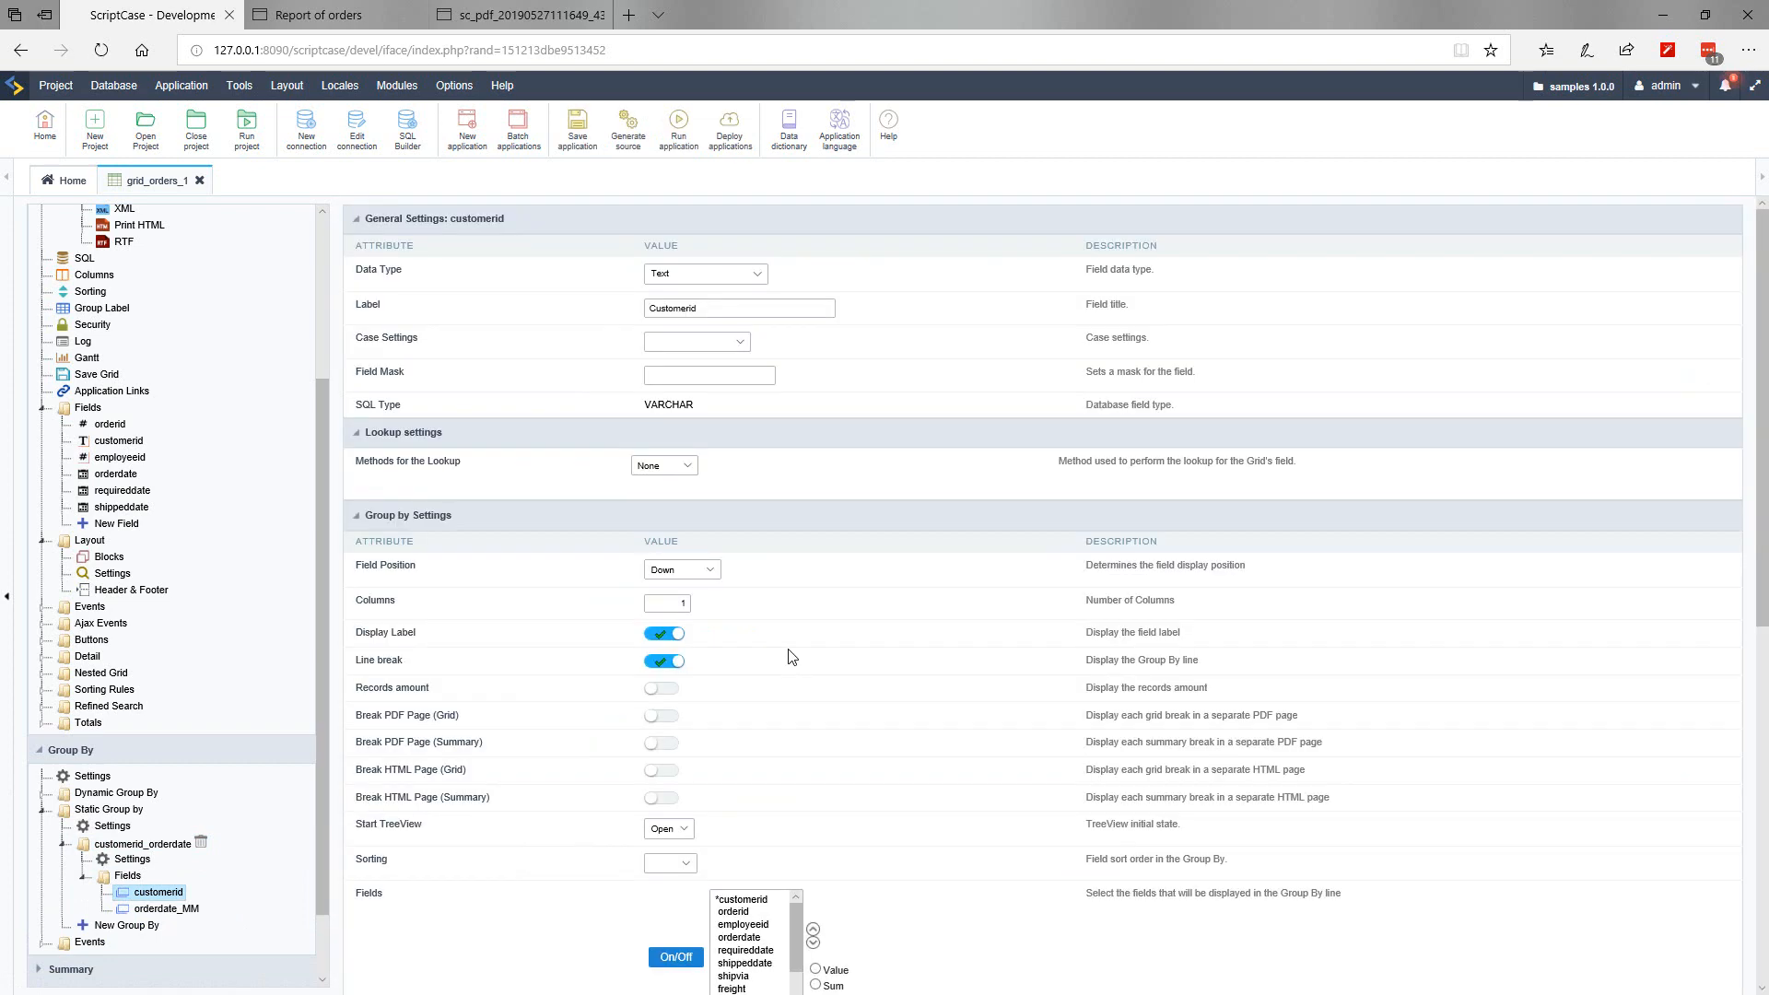
scroll(797, 599, down, 3)
scroll(806, 535, up, 3)
Step: Give the group-by customerid field an automatic lookup showing contactname from the customers table, using the conn_example connection
click(660, 472)
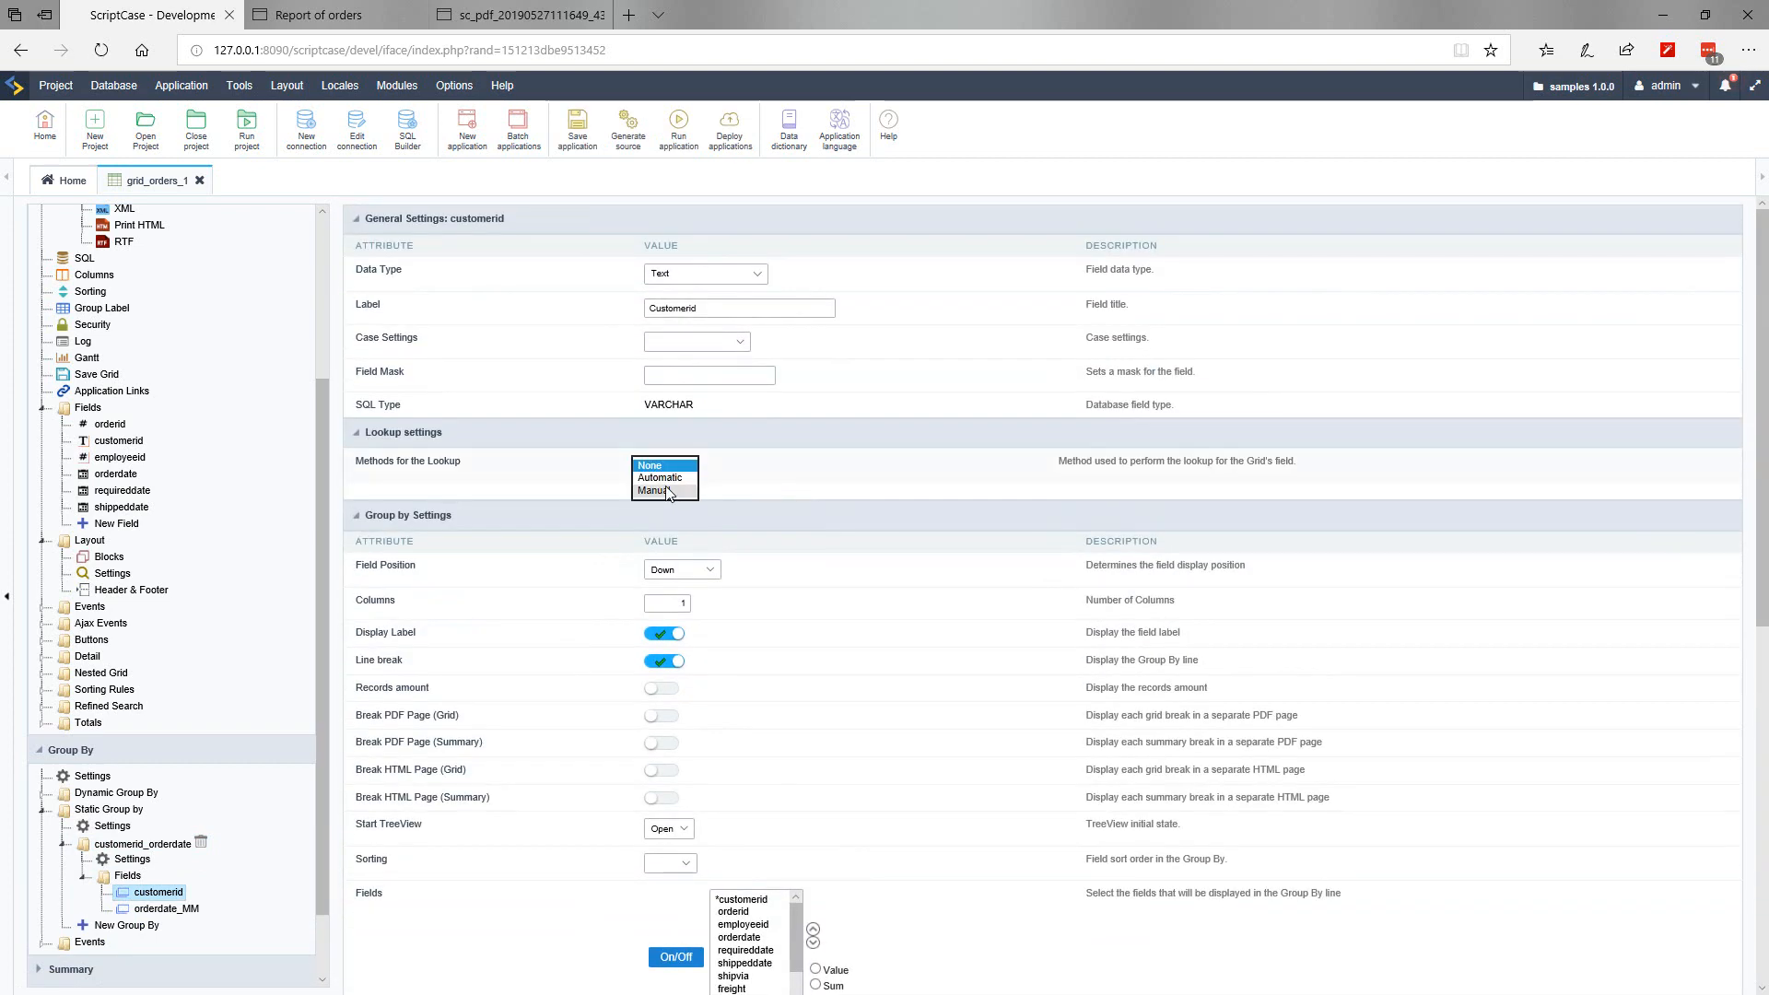
click(661, 477)
click(717, 554)
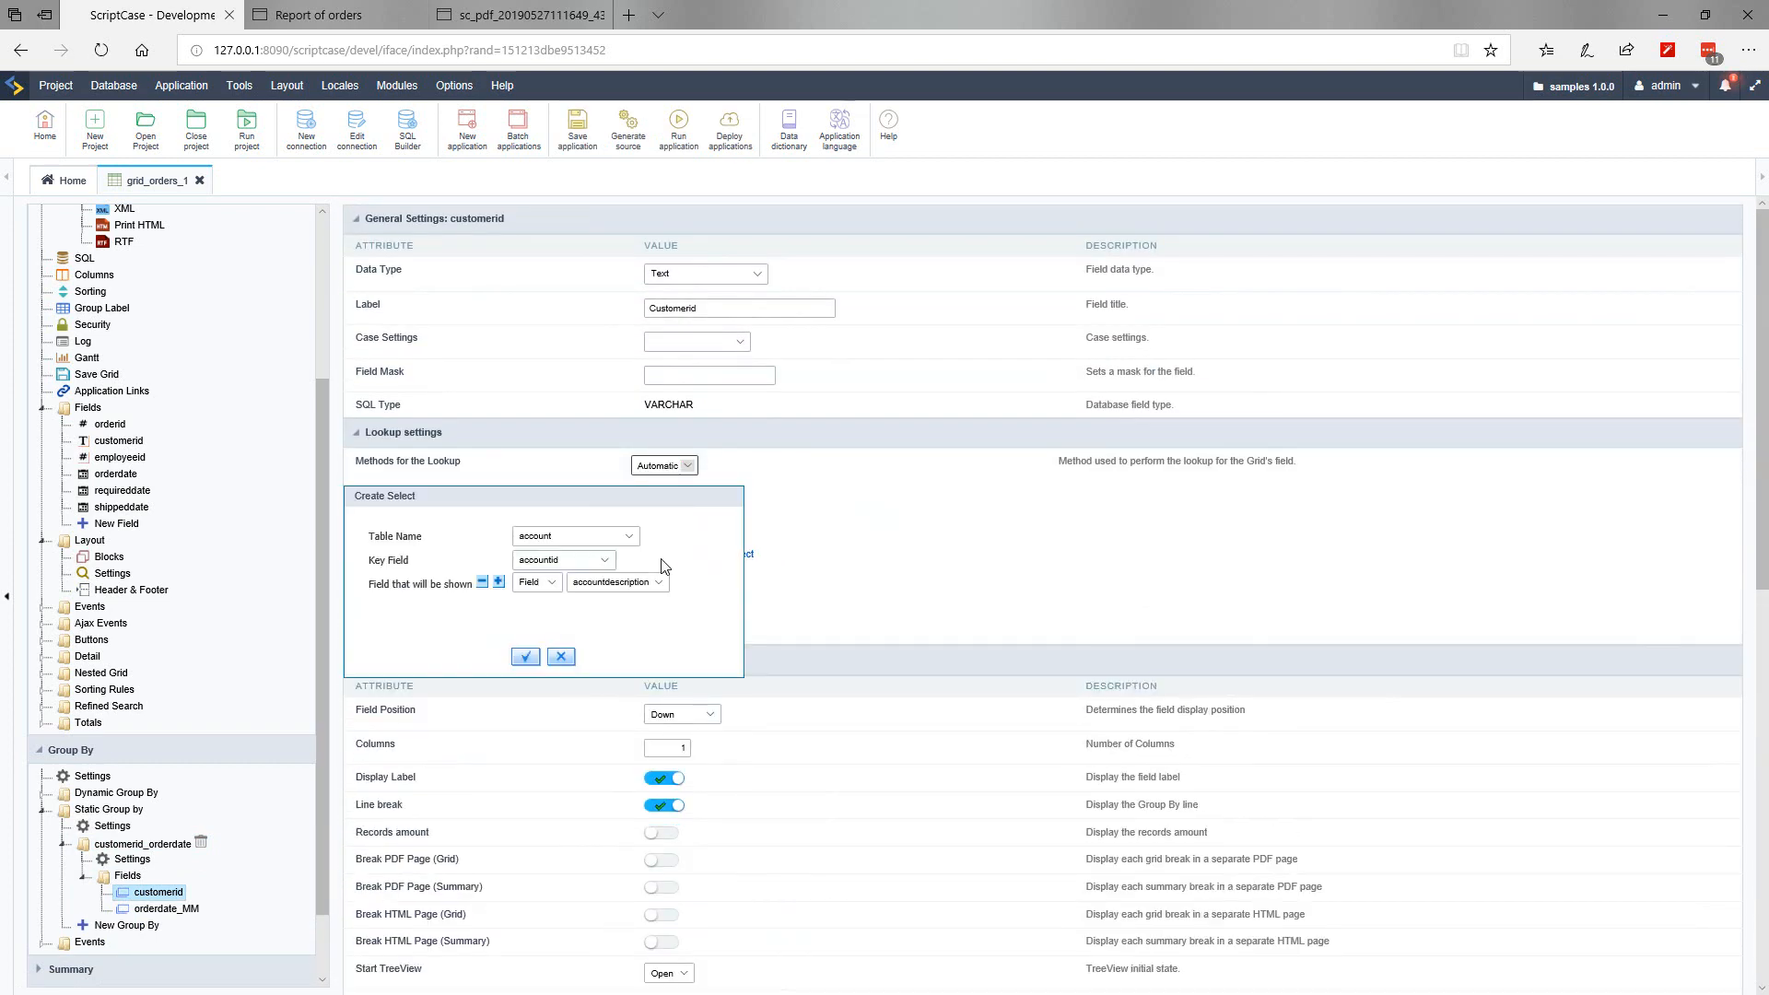
click(576, 536)
click(648, 616)
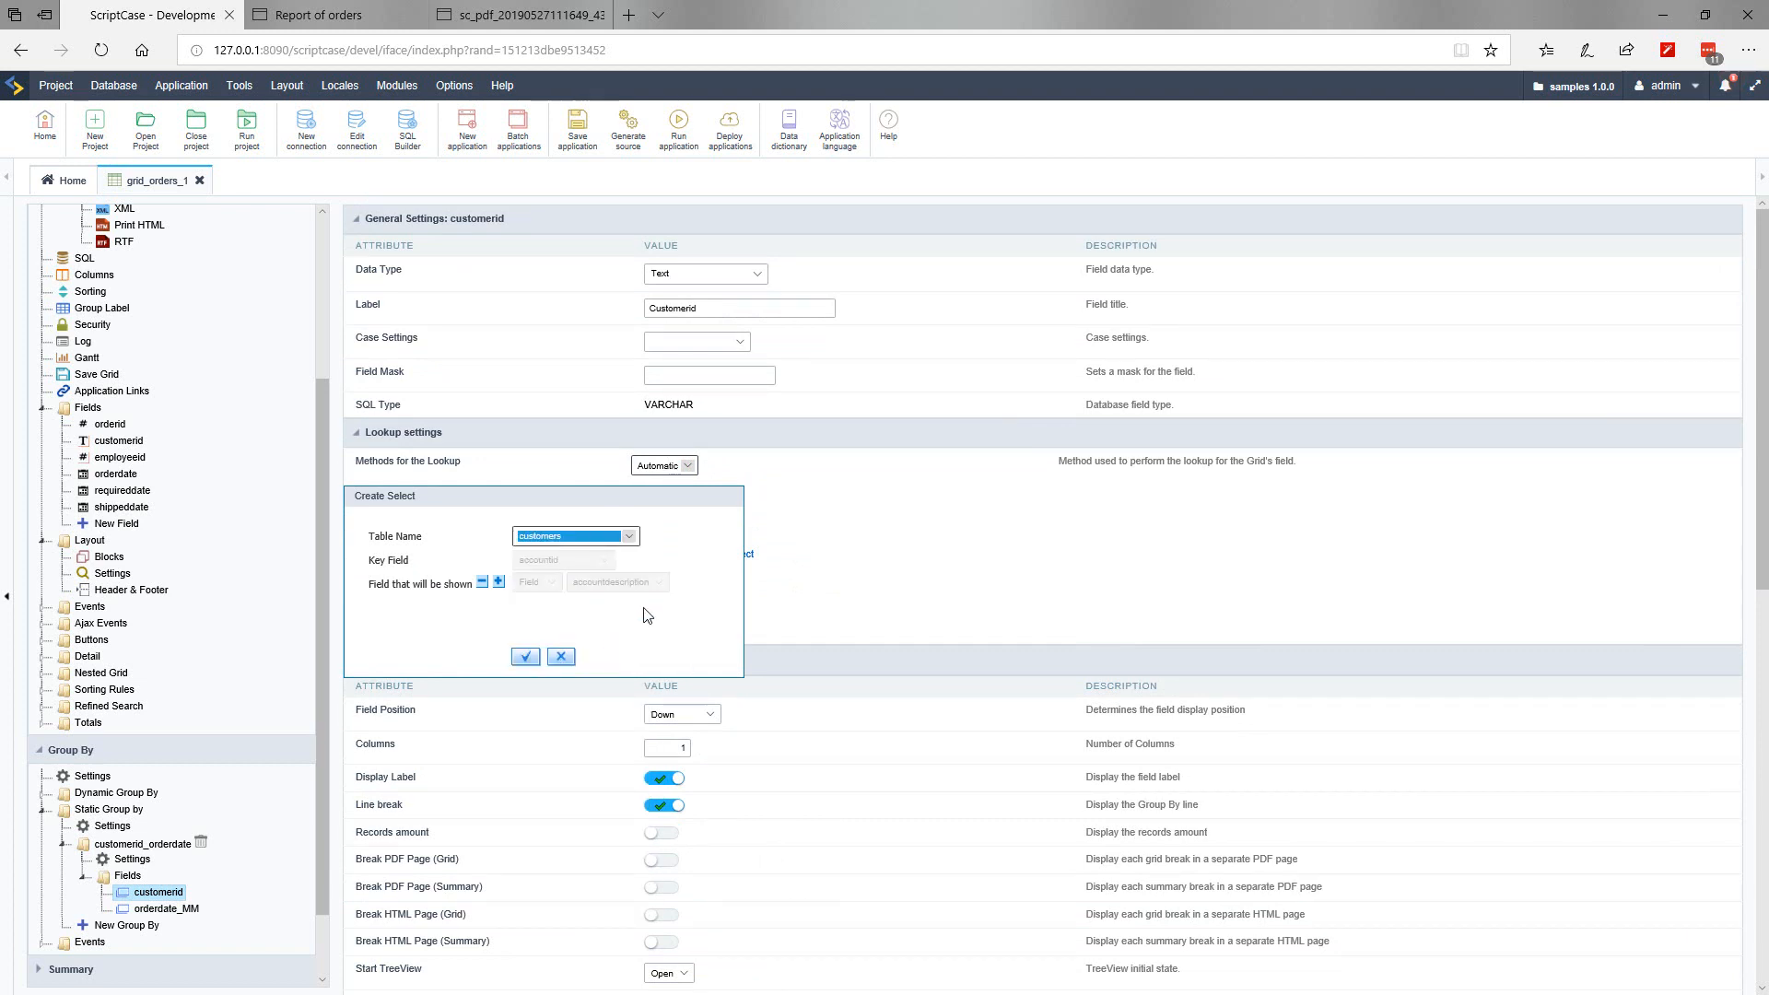
click(604, 582)
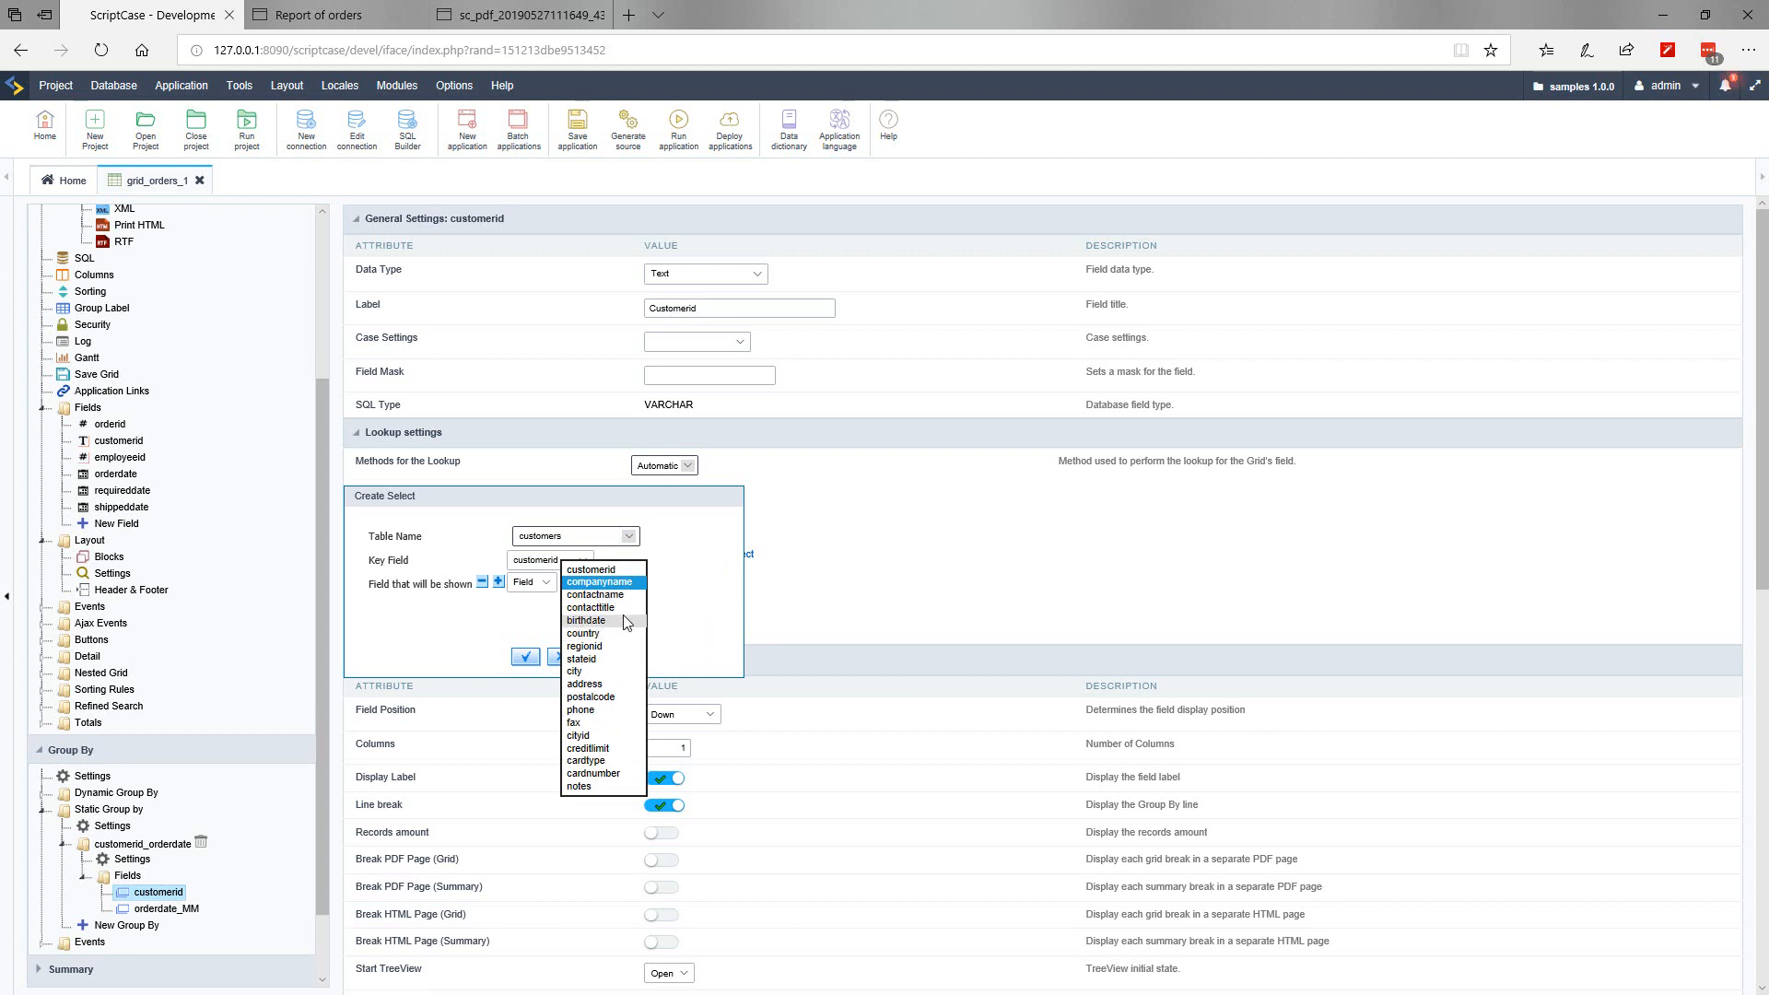
click(599, 595)
click(526, 657)
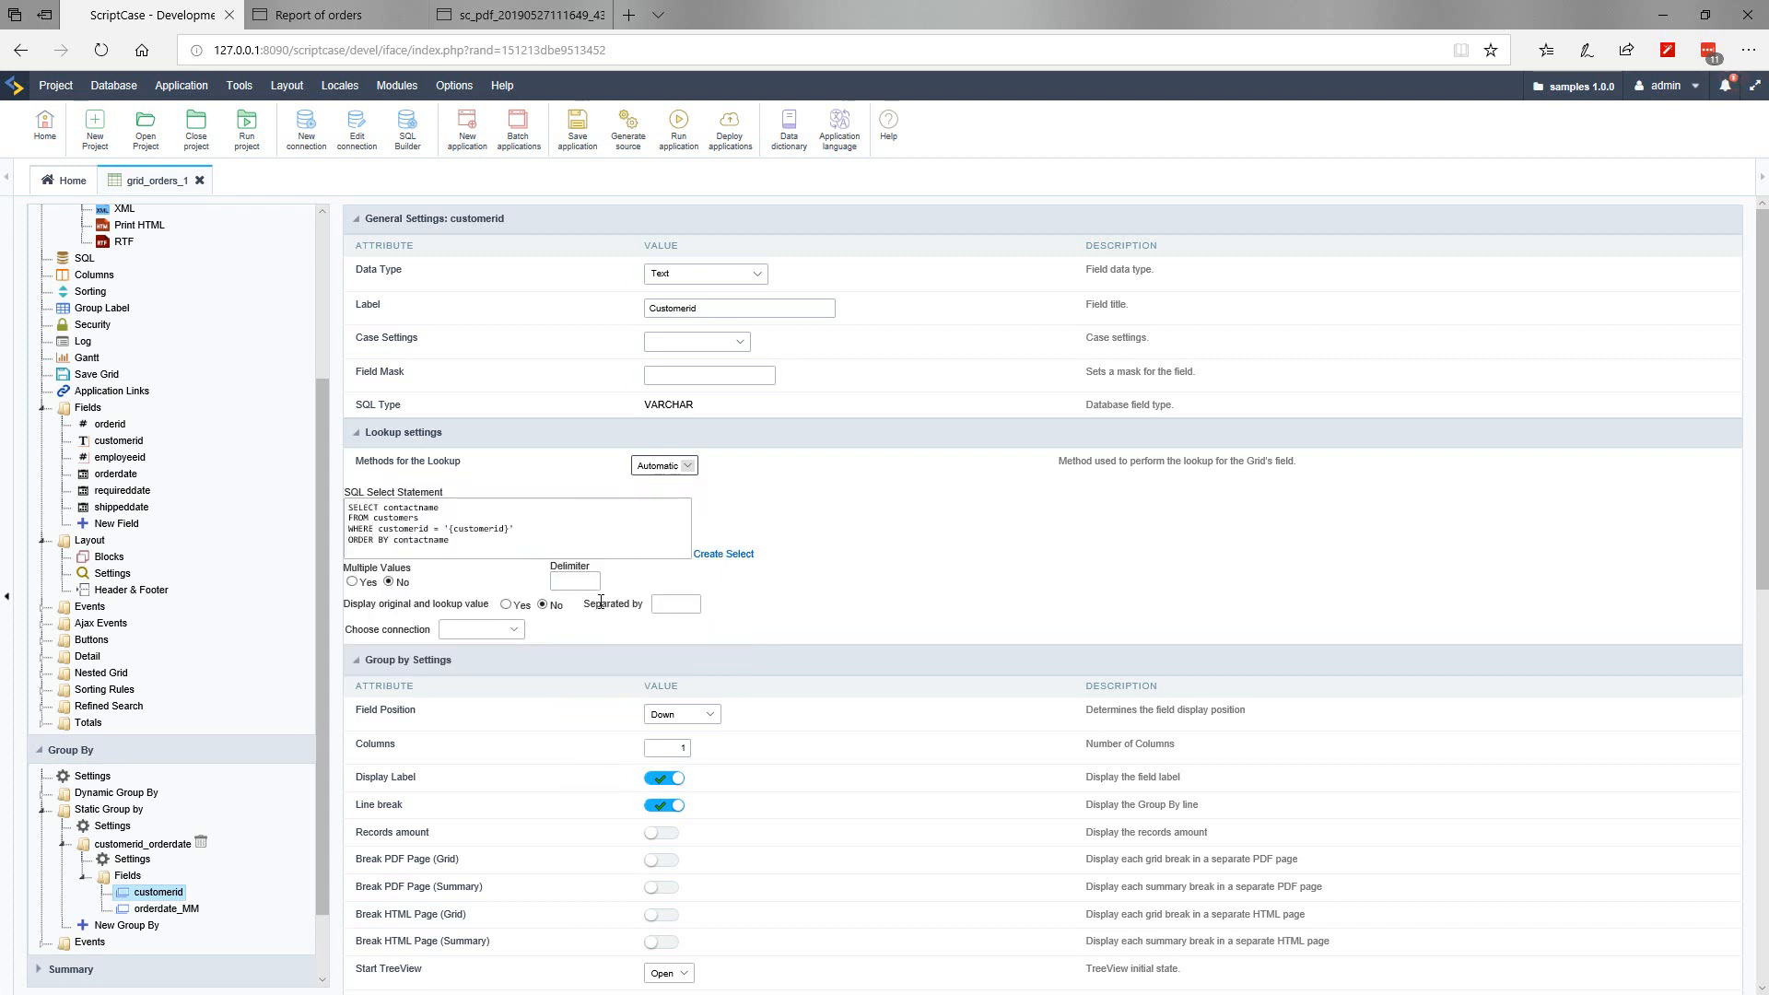
click(481, 634)
click(479, 652)
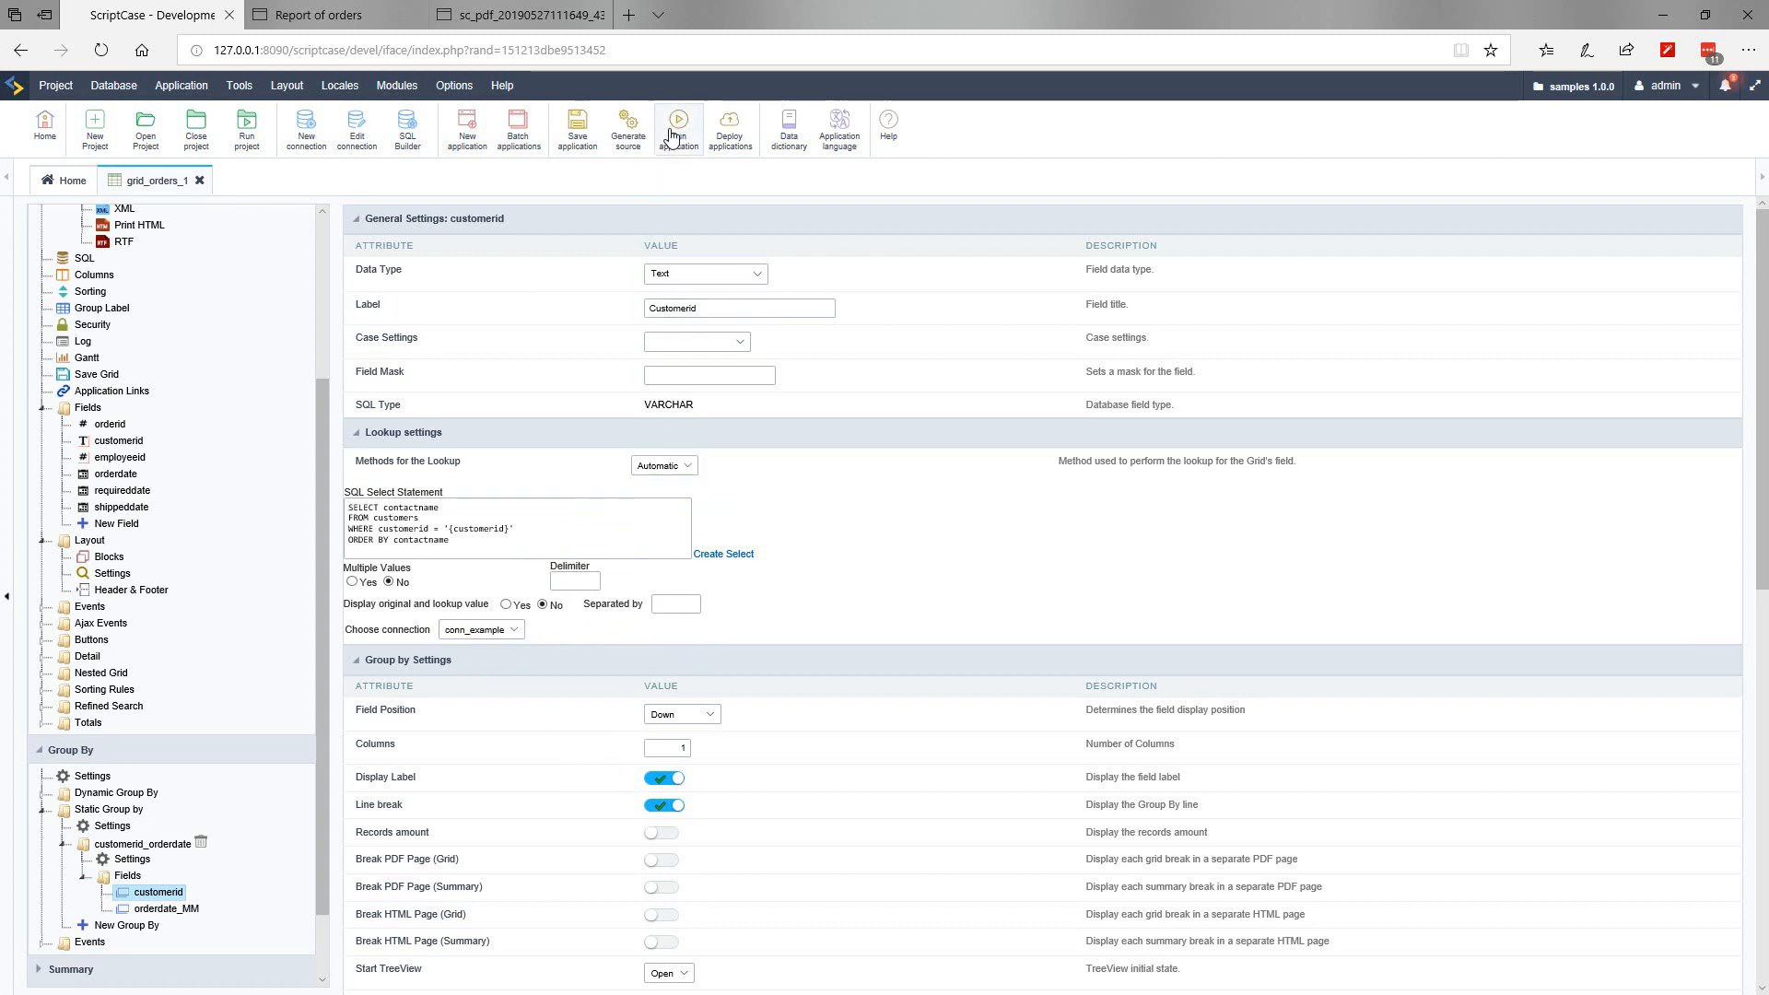
Step: Save and run the grid application, and review the customer names in the report's group headings
click(578, 124)
click(347, 16)
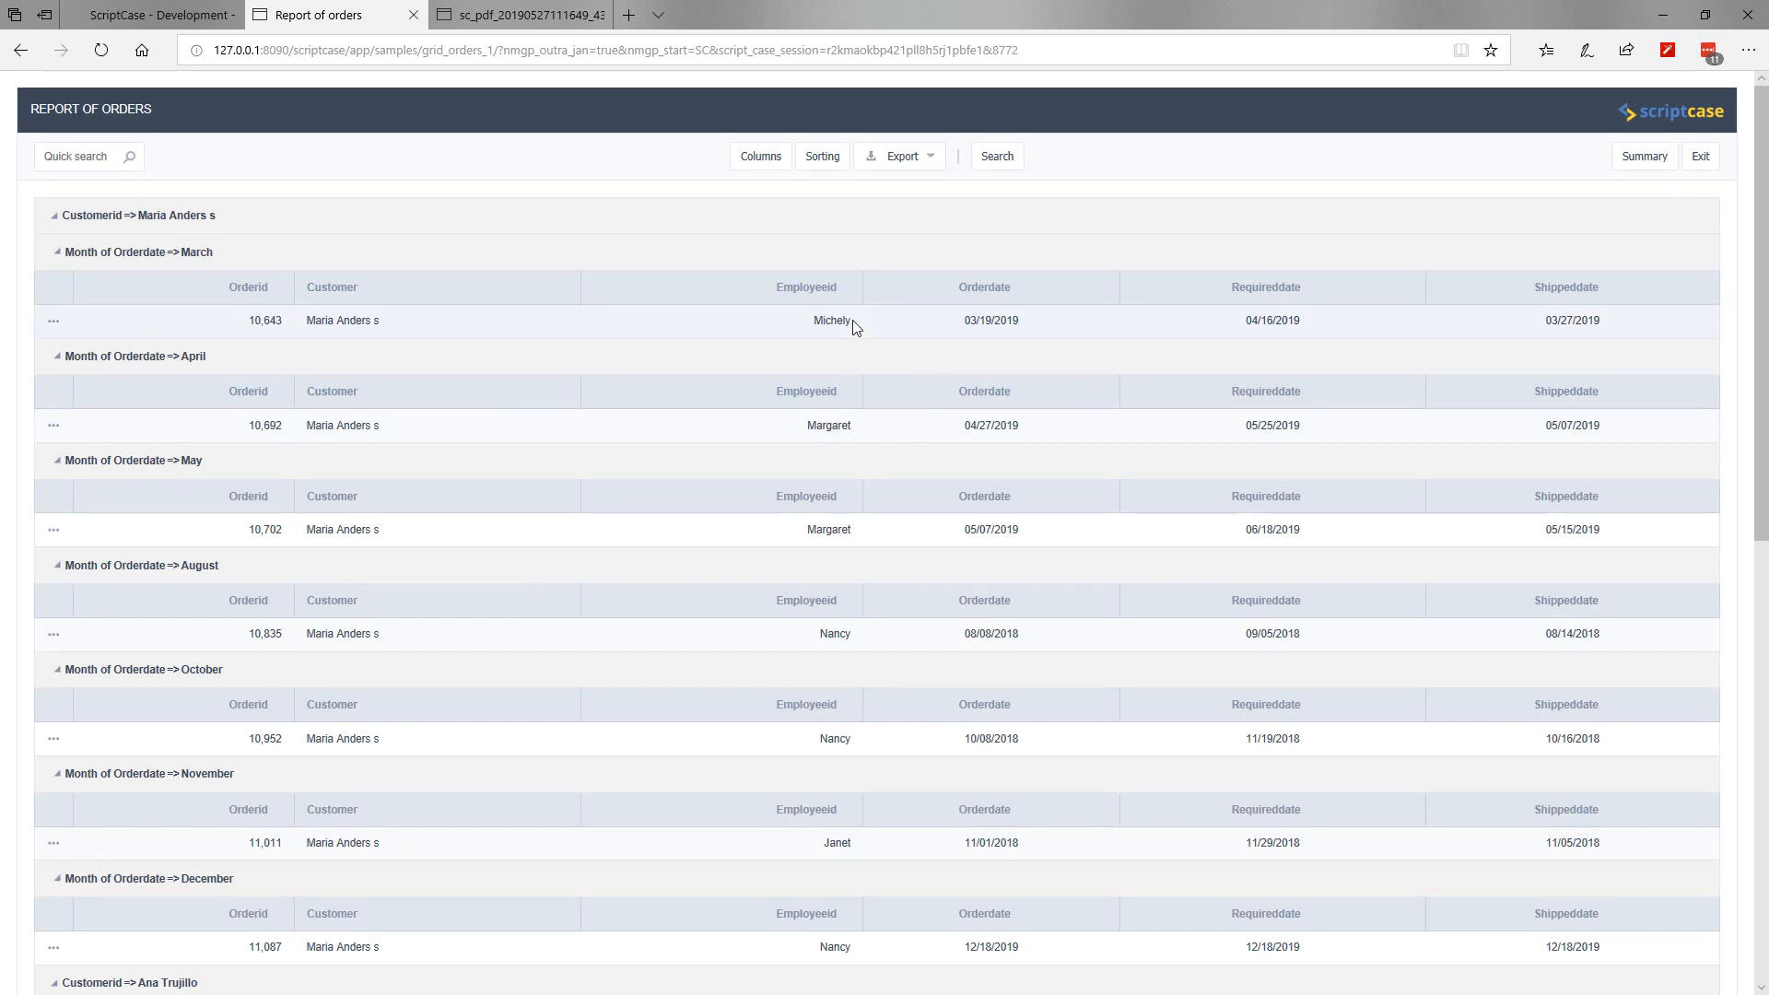
click(152, 15)
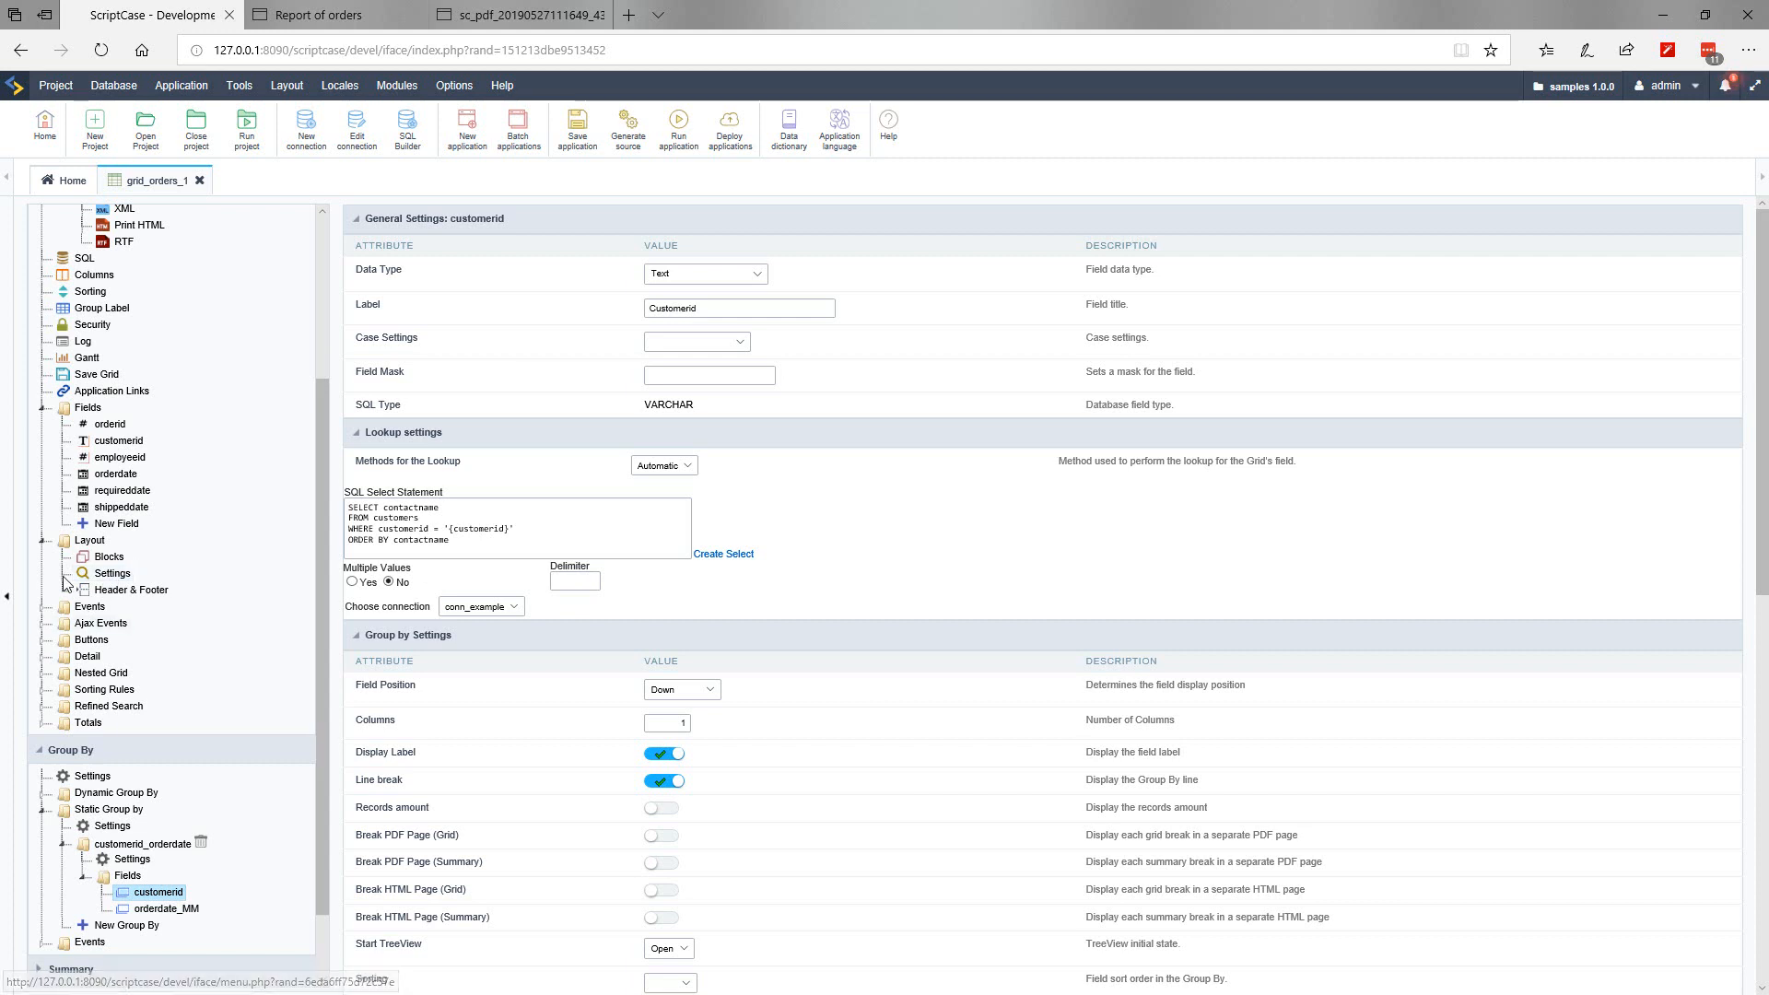
Step: Write onRecord code styling {orderdate} with sc_field_style '#33FF99', '15px', '#000000', 'Arial, sans-serif', 'bold' when it exceeds $current_date = date('Y-m-d h:i:s', time()), plus an empty else
click(41, 607)
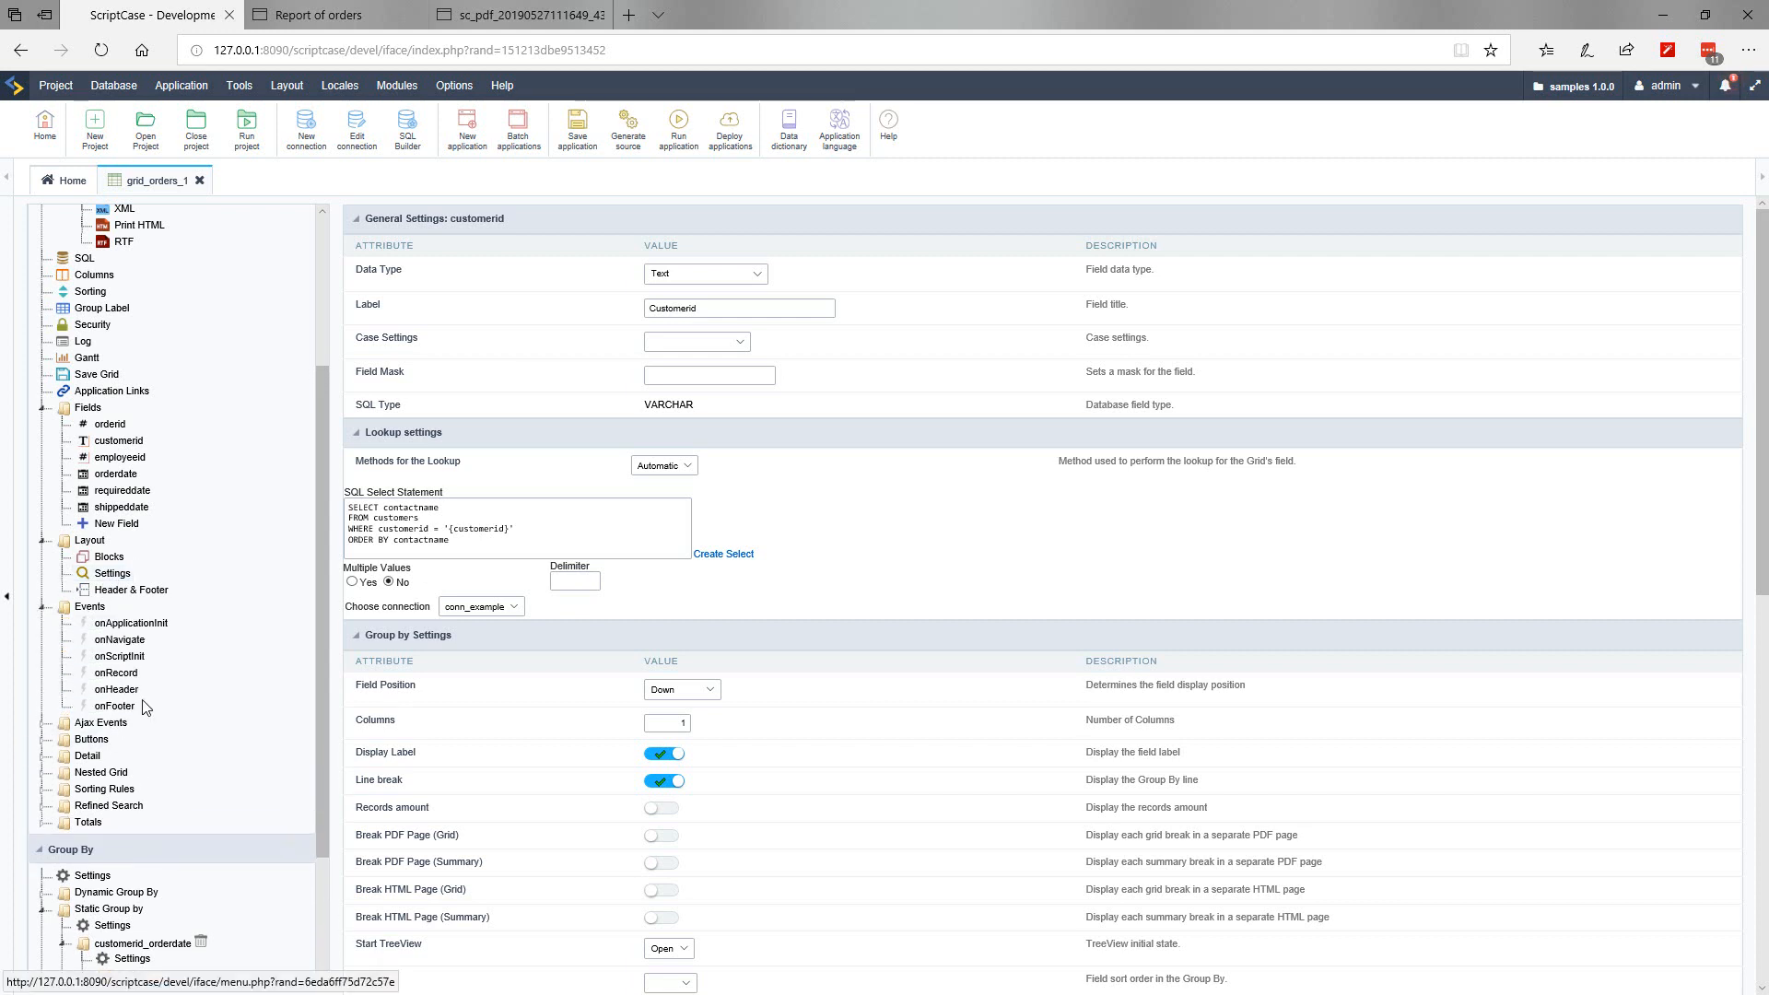
click(118, 674)
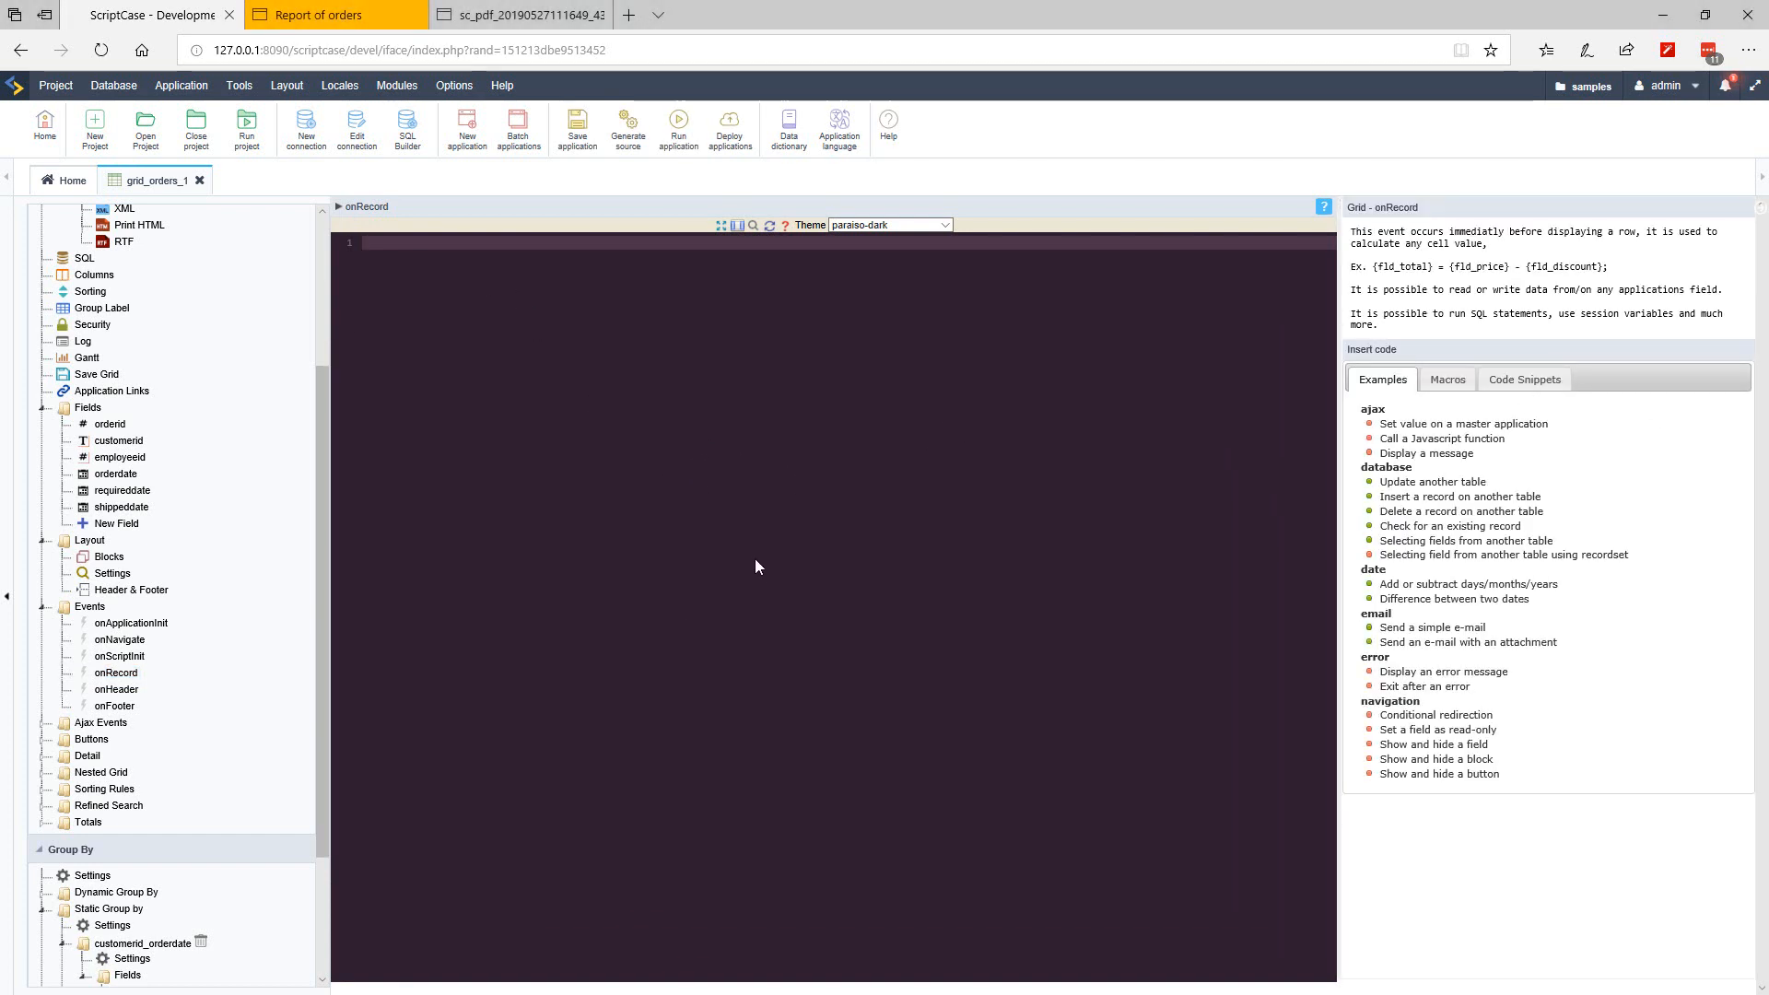
text($current_date = date('Y-m-d h:i:s', time());  if ({orderdate} > $current_date) {     sc_field_style({orderdate}, '#33FF99', '15px', '#000000', 'Arial, sans-serif', 'bold'); } else { })
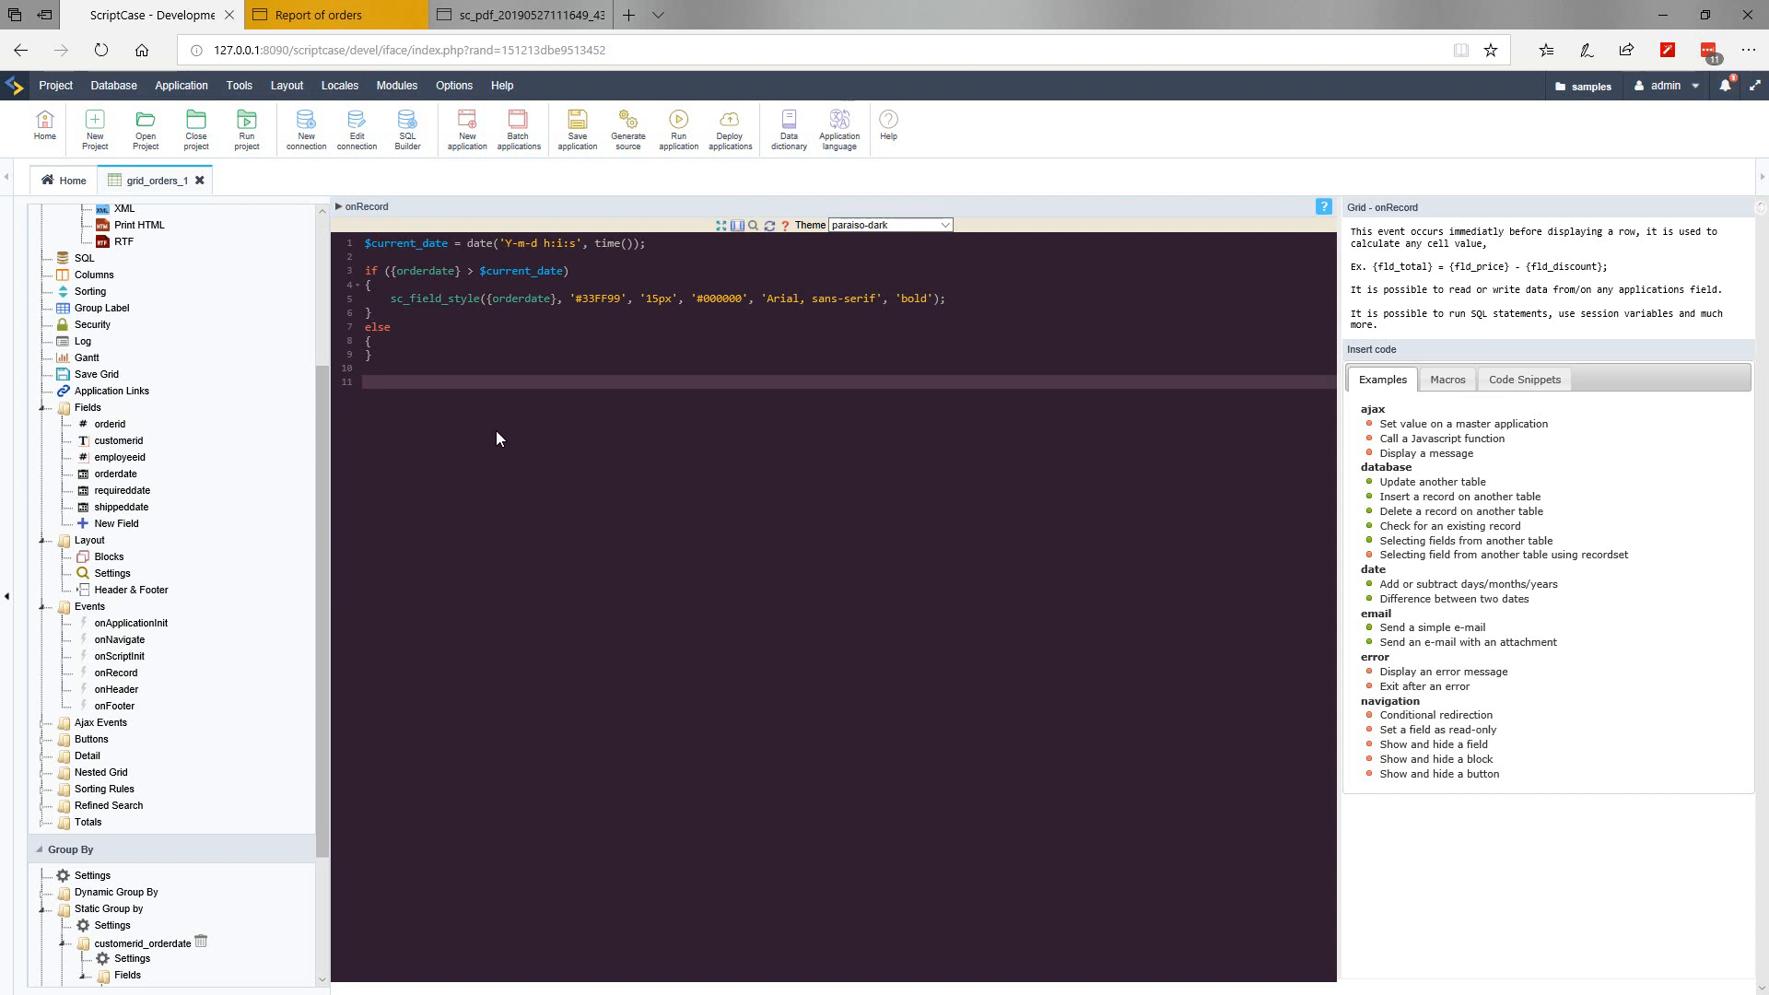
Step: Examine the onRecord code: the $current_date assignment, the {orderdate} condition, the sc_field_style call and the else block
click(442, 372)
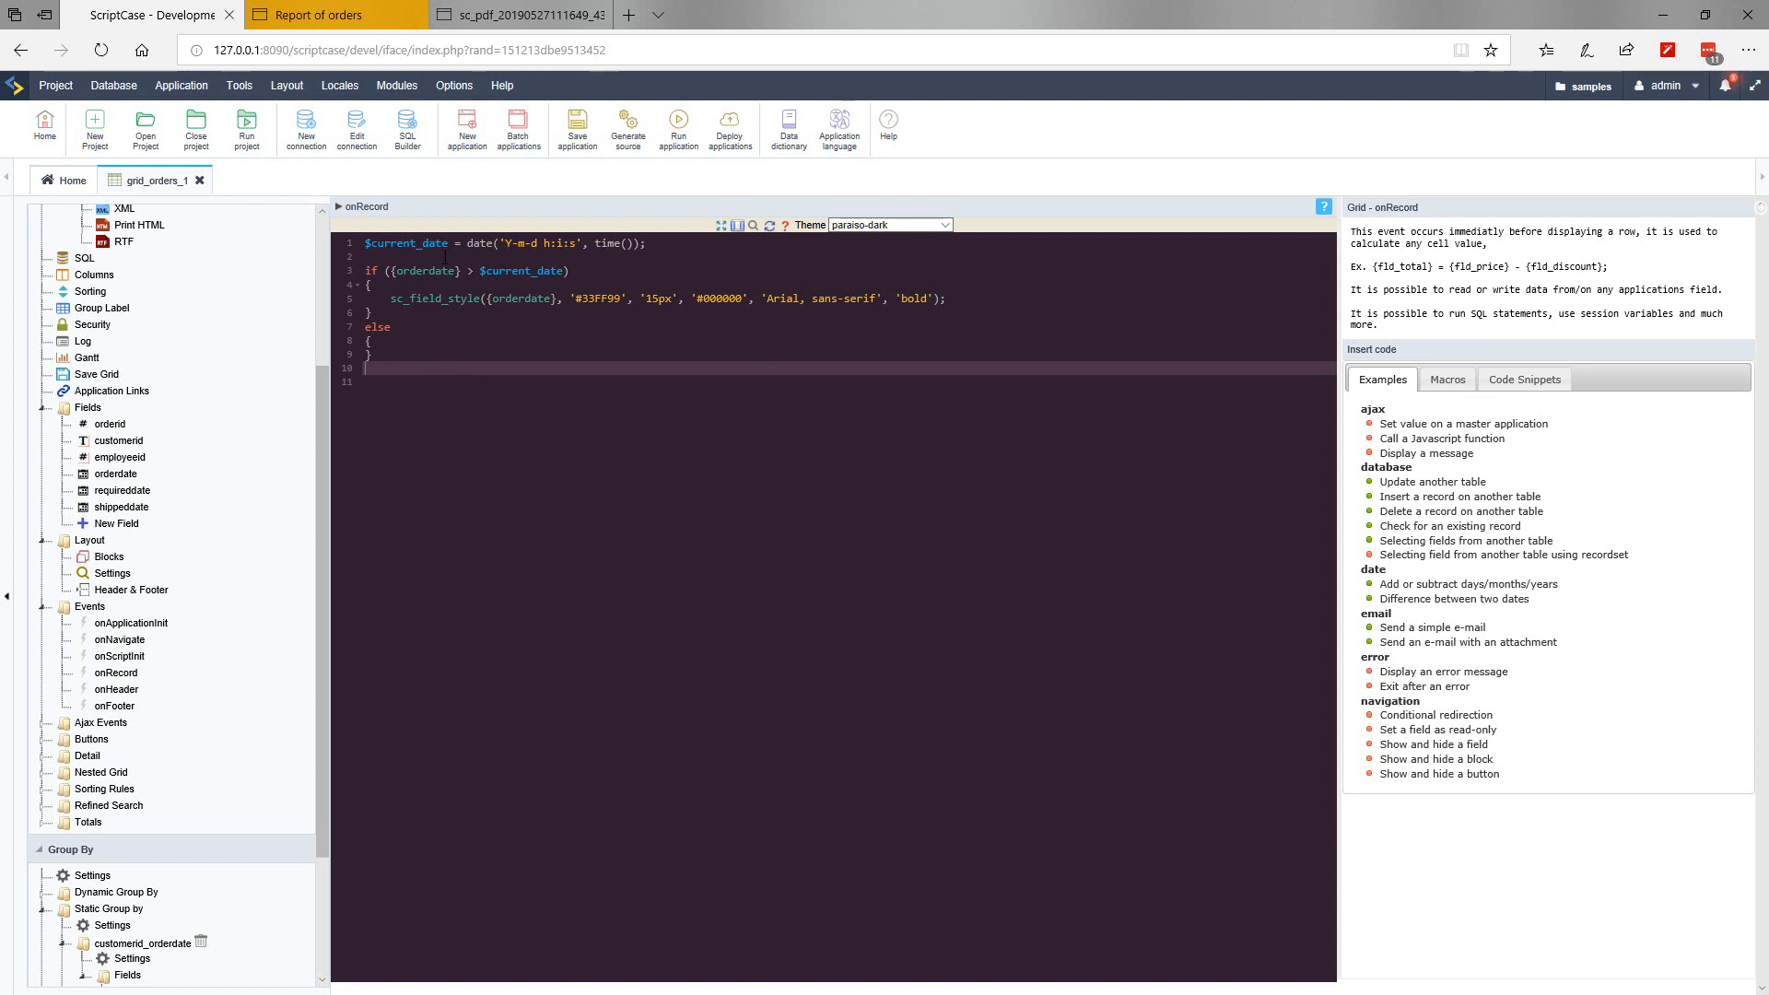
drag(449, 243, 411, 243)
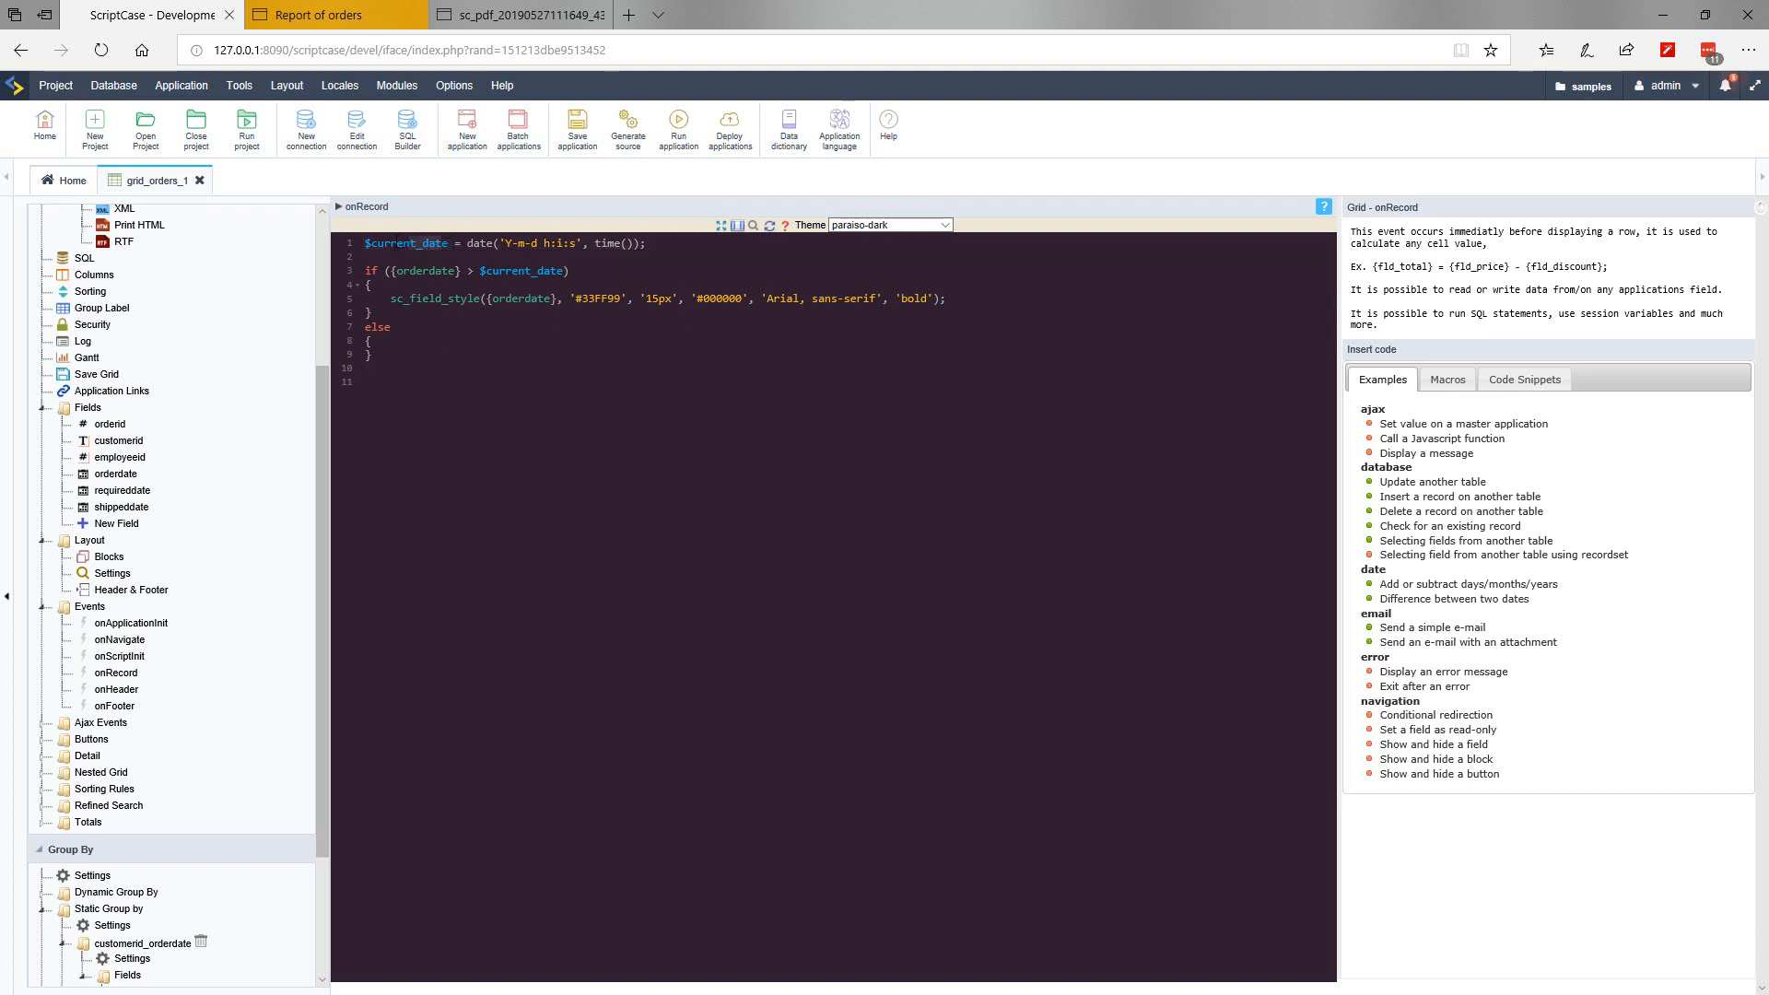
click(467, 243)
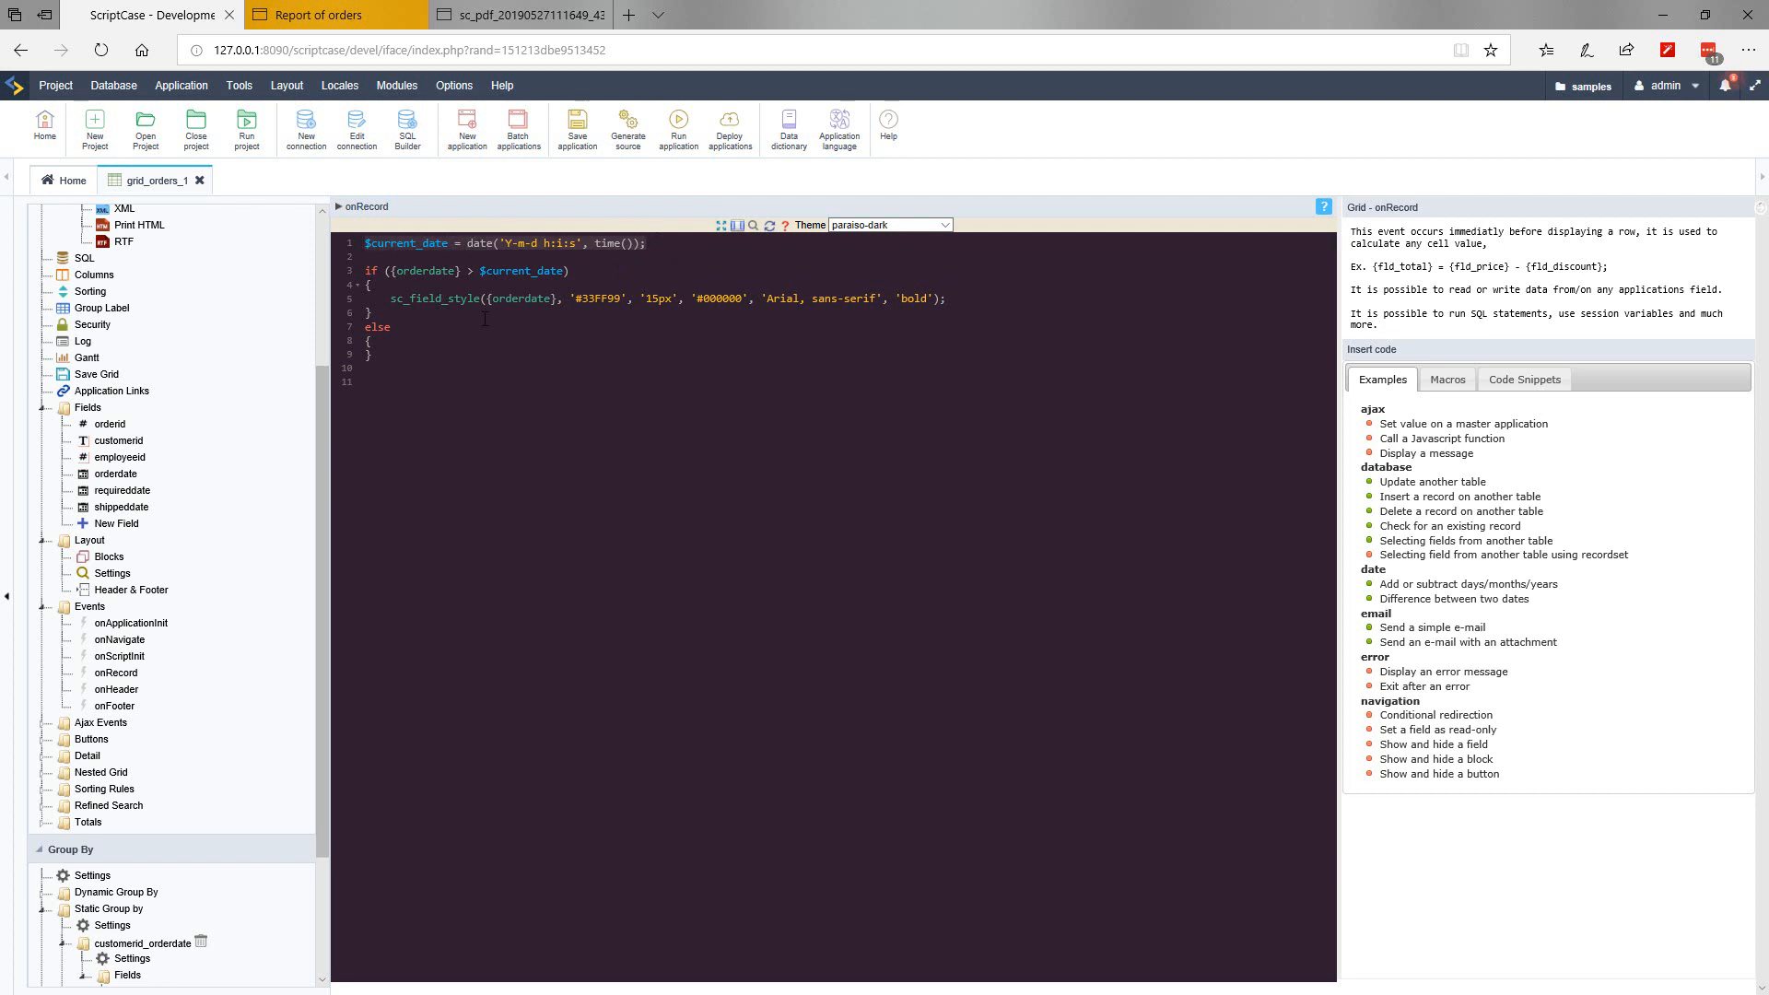
click(414, 341)
scroll(210, 550, up, 3)
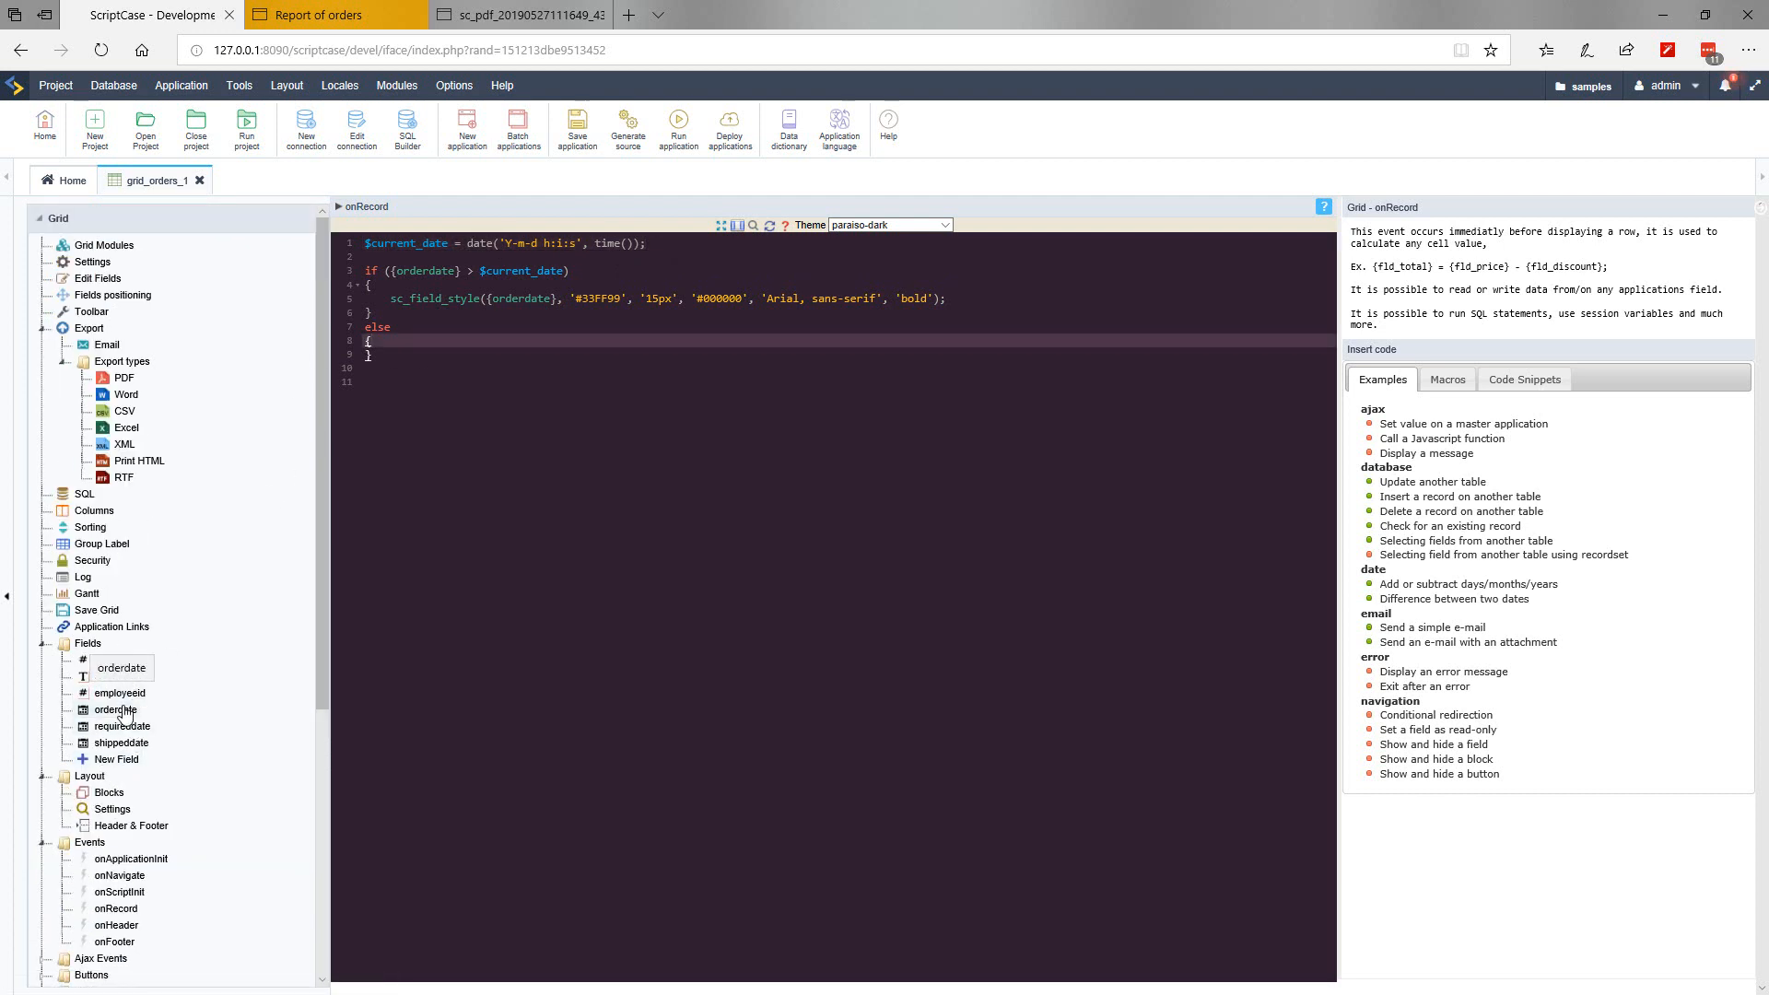
click(505, 274)
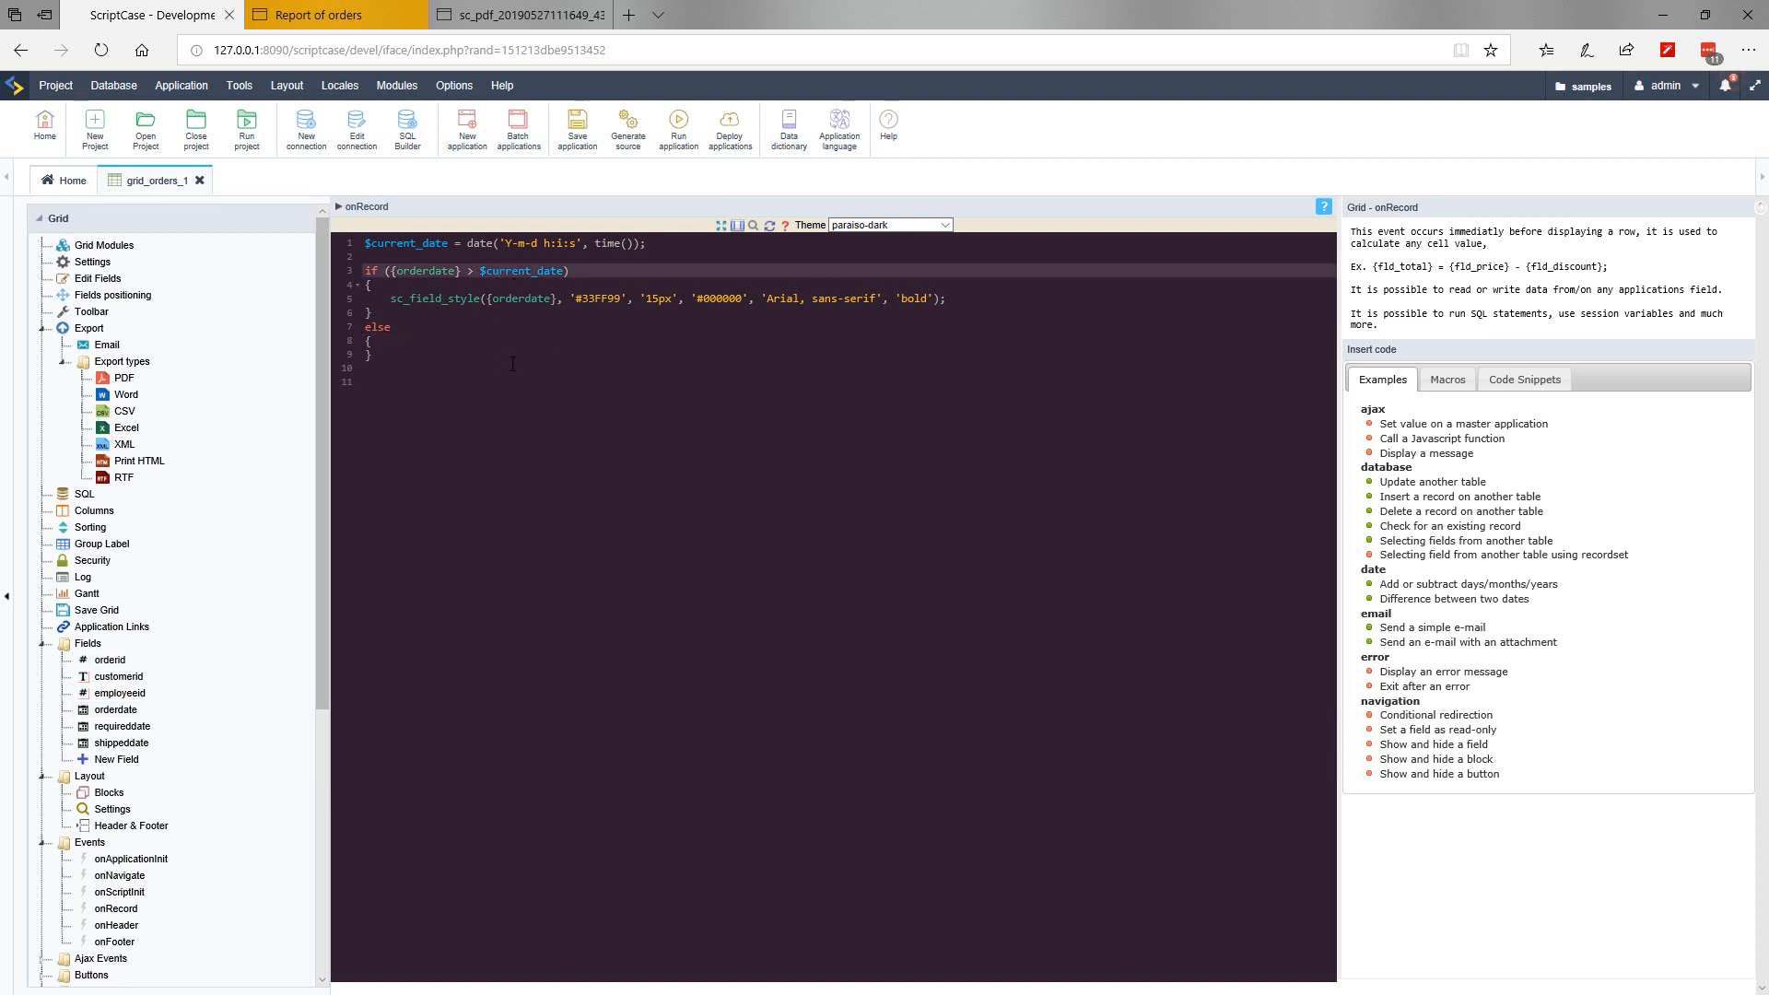
click(405, 301)
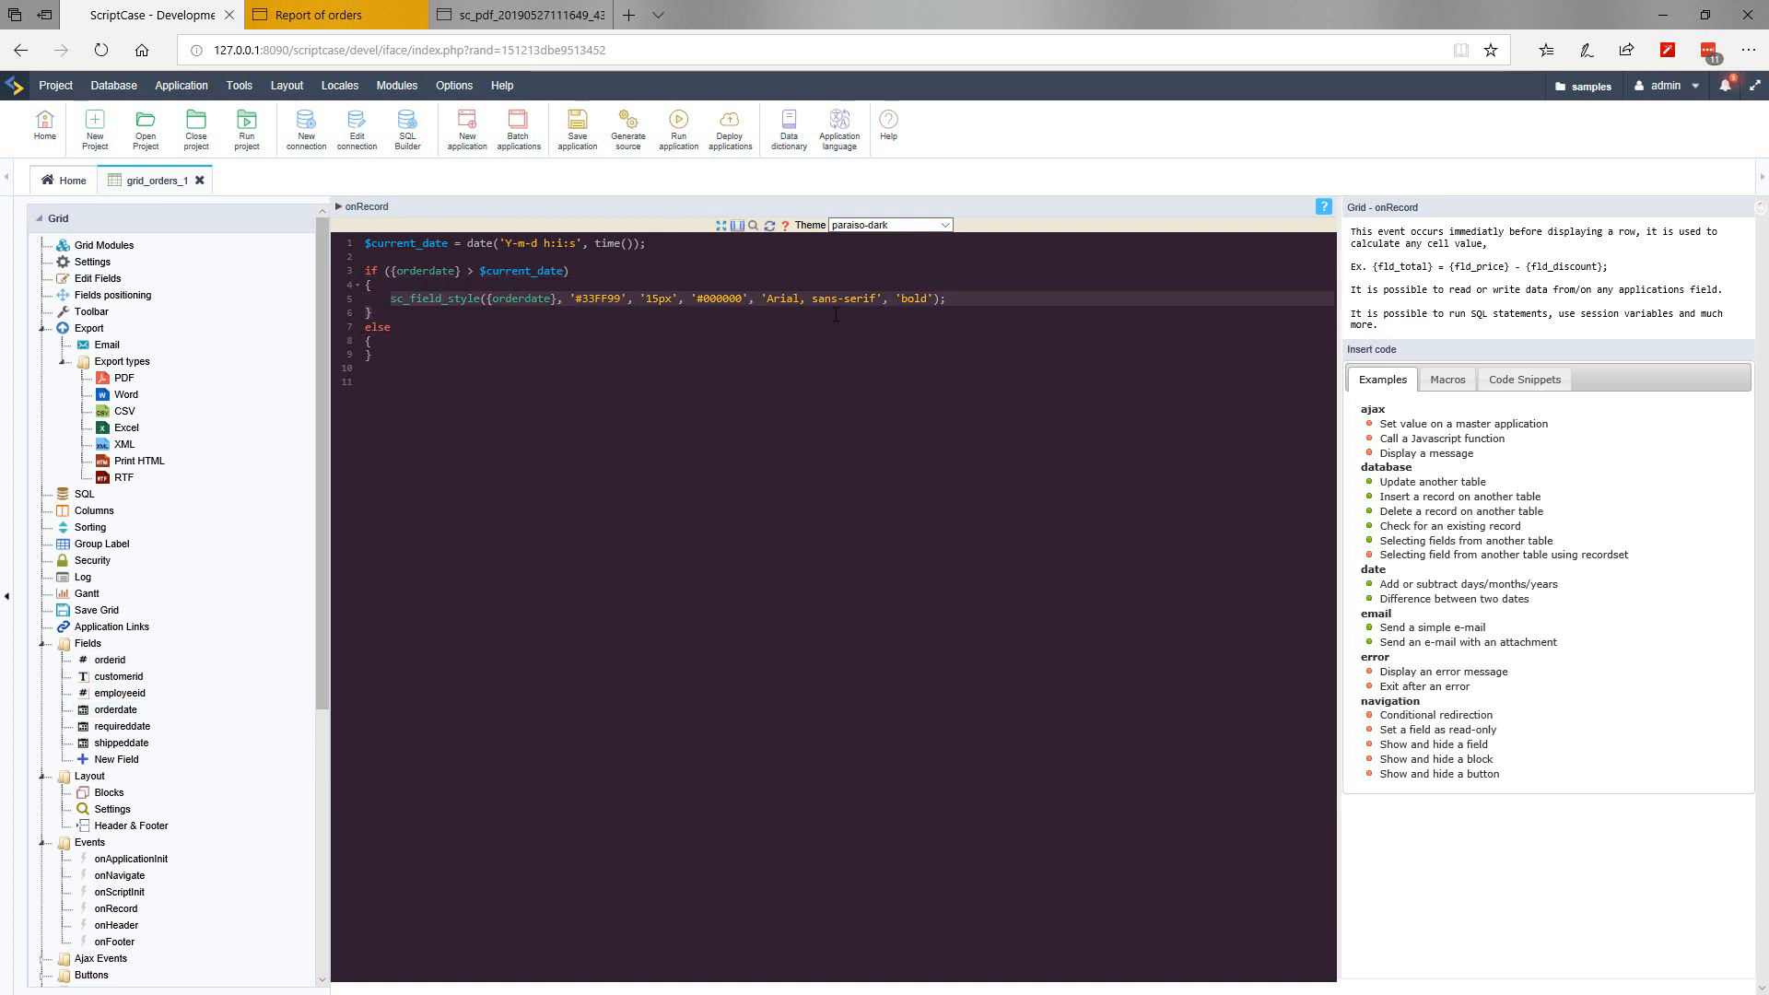
click(801, 354)
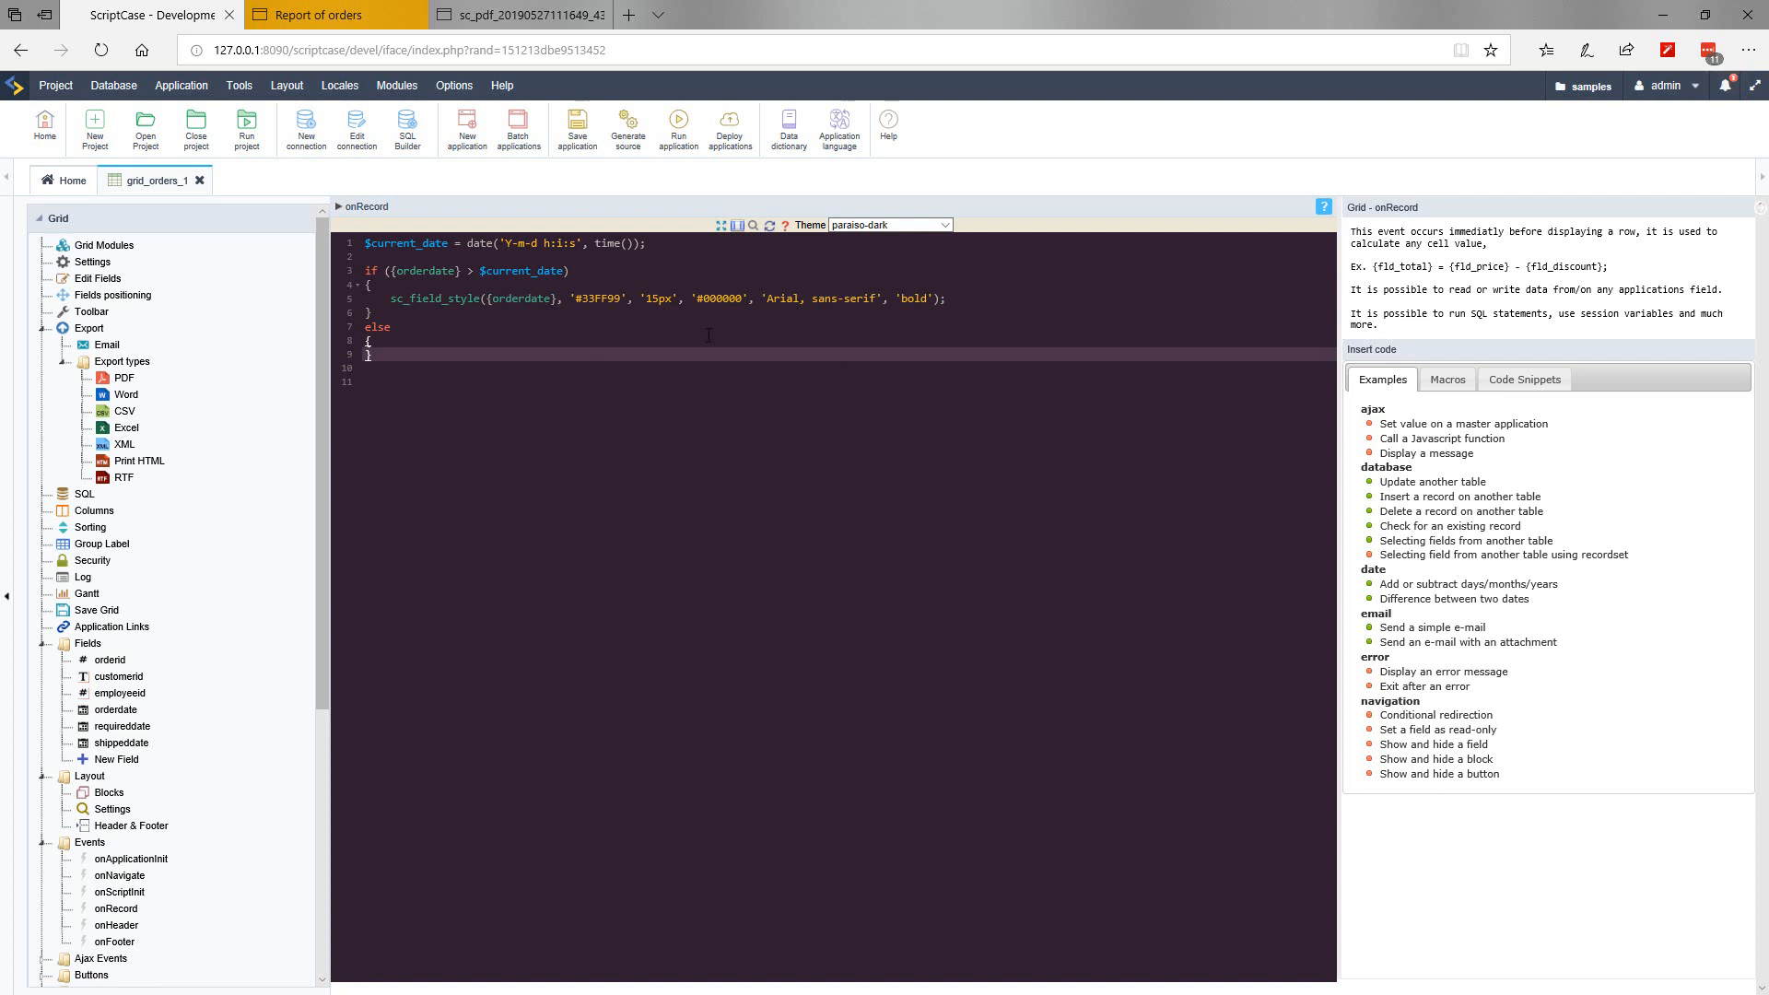
Step: Run the grid application and examine the Orderdate column for highlighted cells throughout the report
click(680, 133)
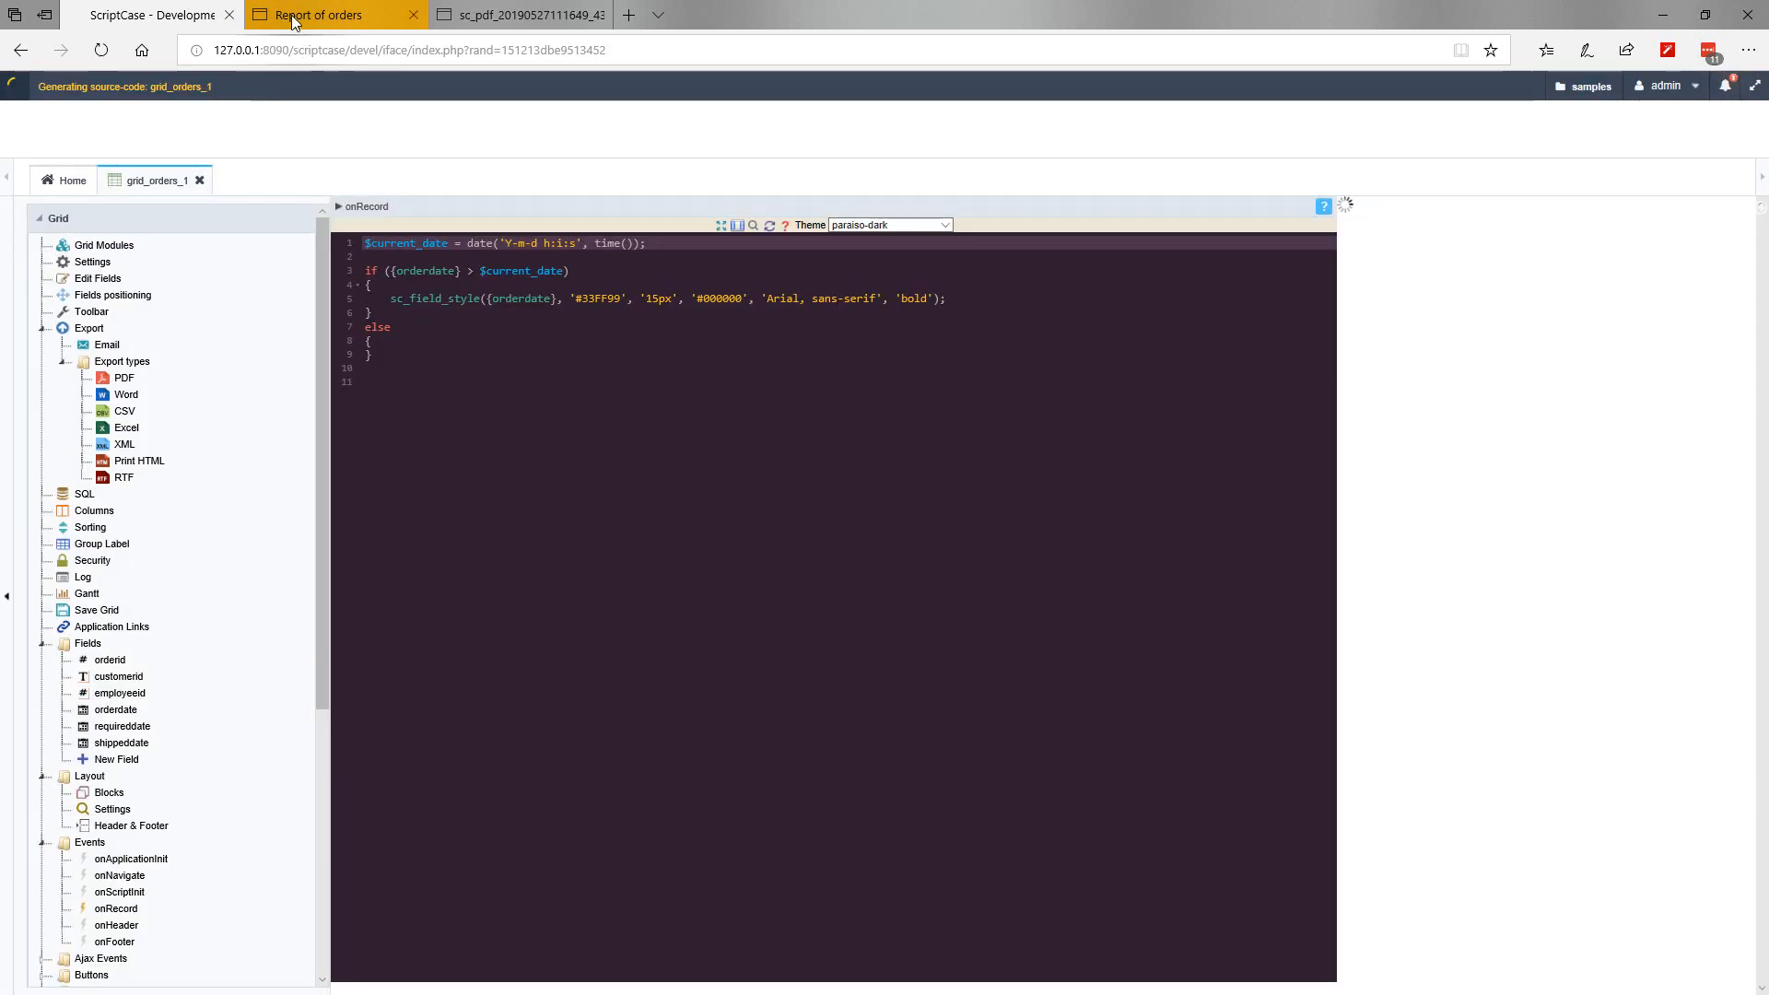
click(334, 25)
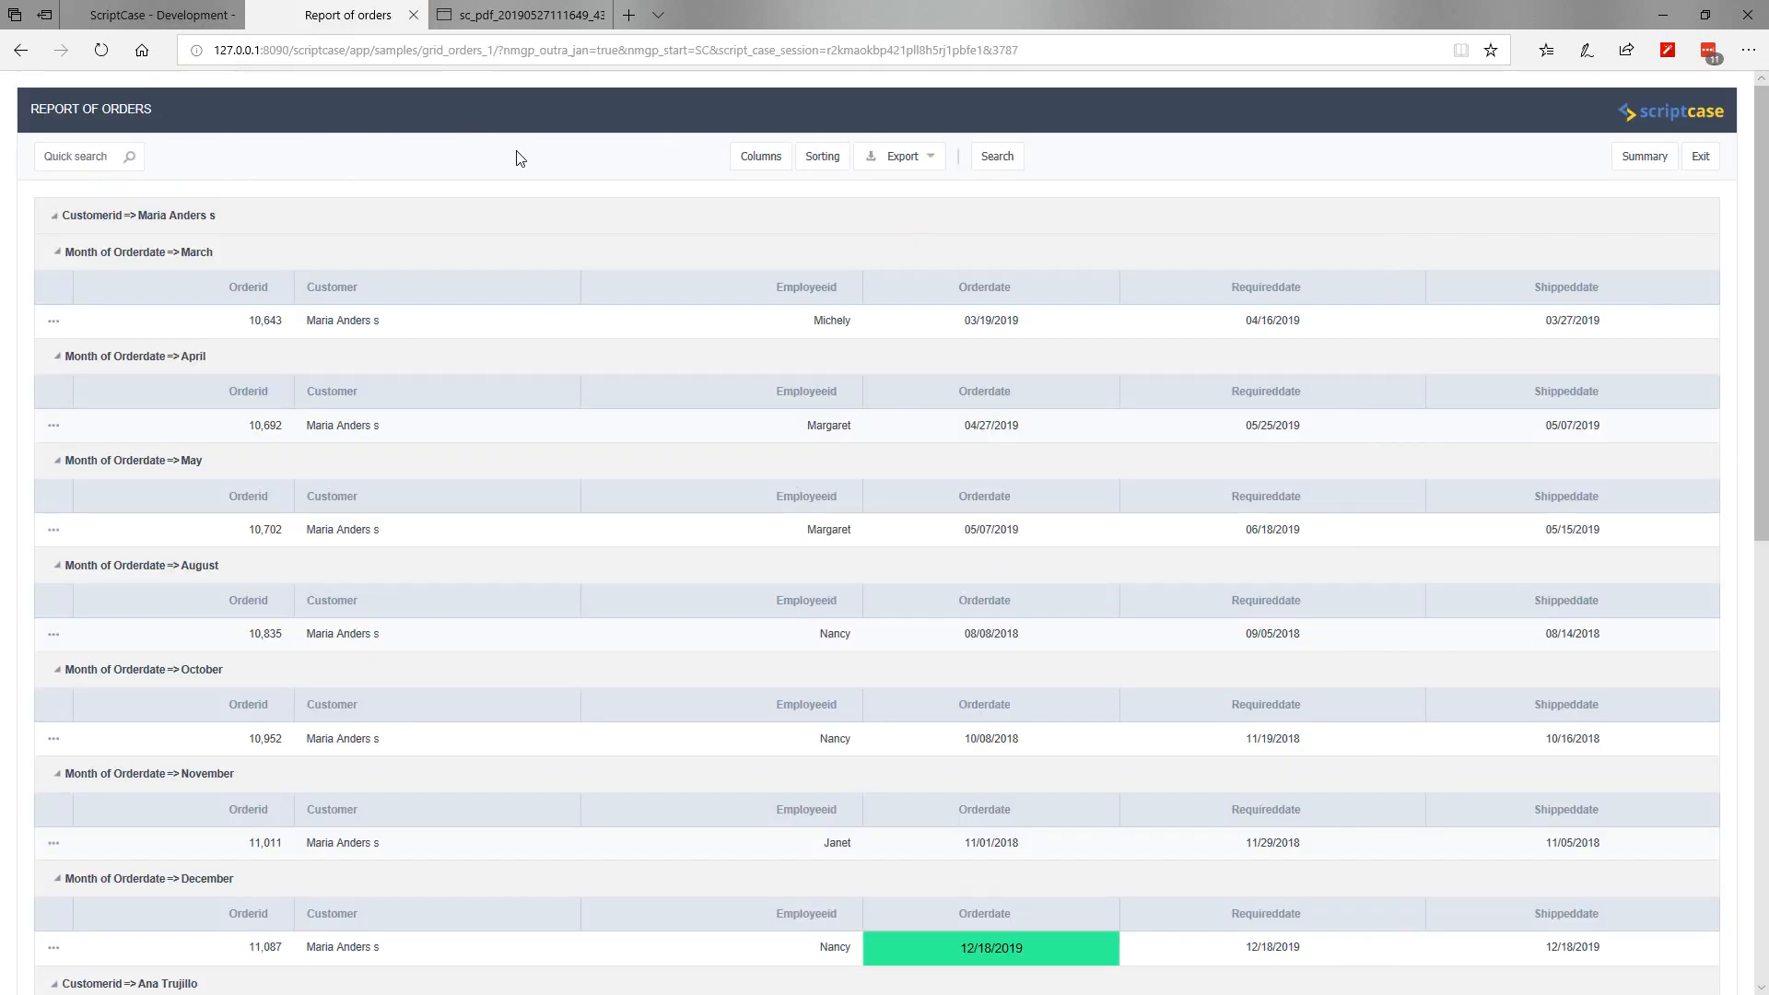
scroll(1019, 699, down, 3)
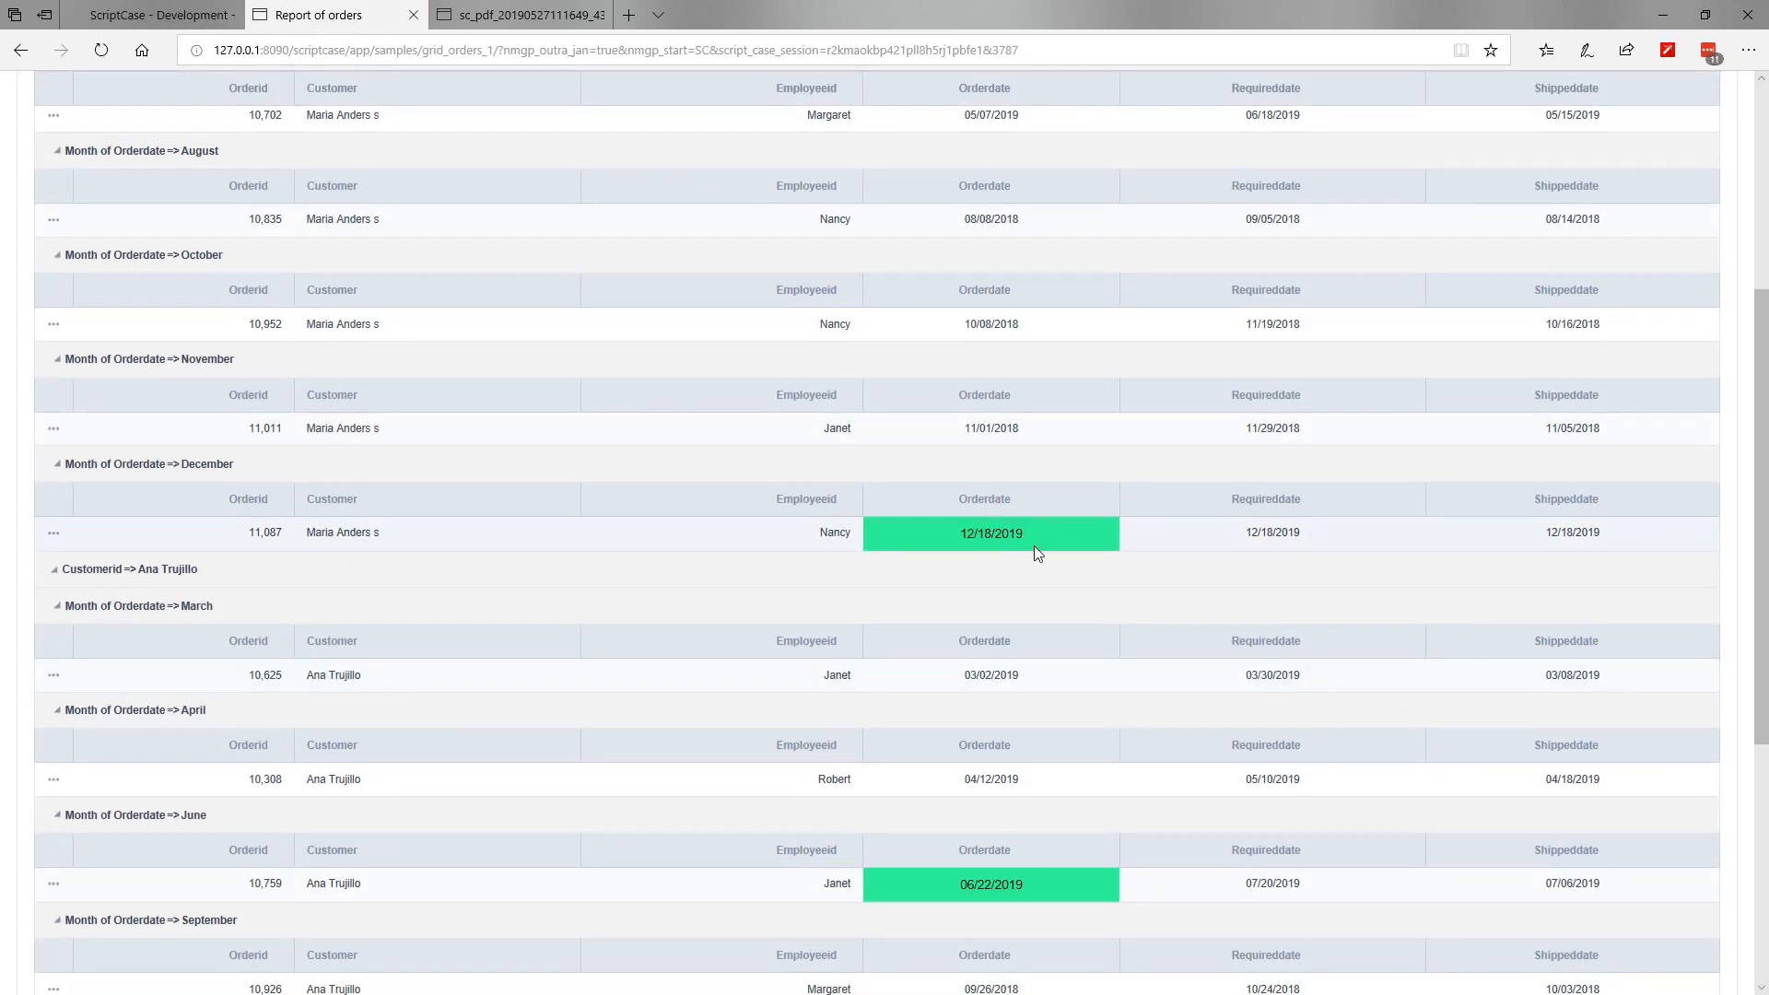
scroll(1048, 711, down, 4)
scroll(442, 295, up, 9)
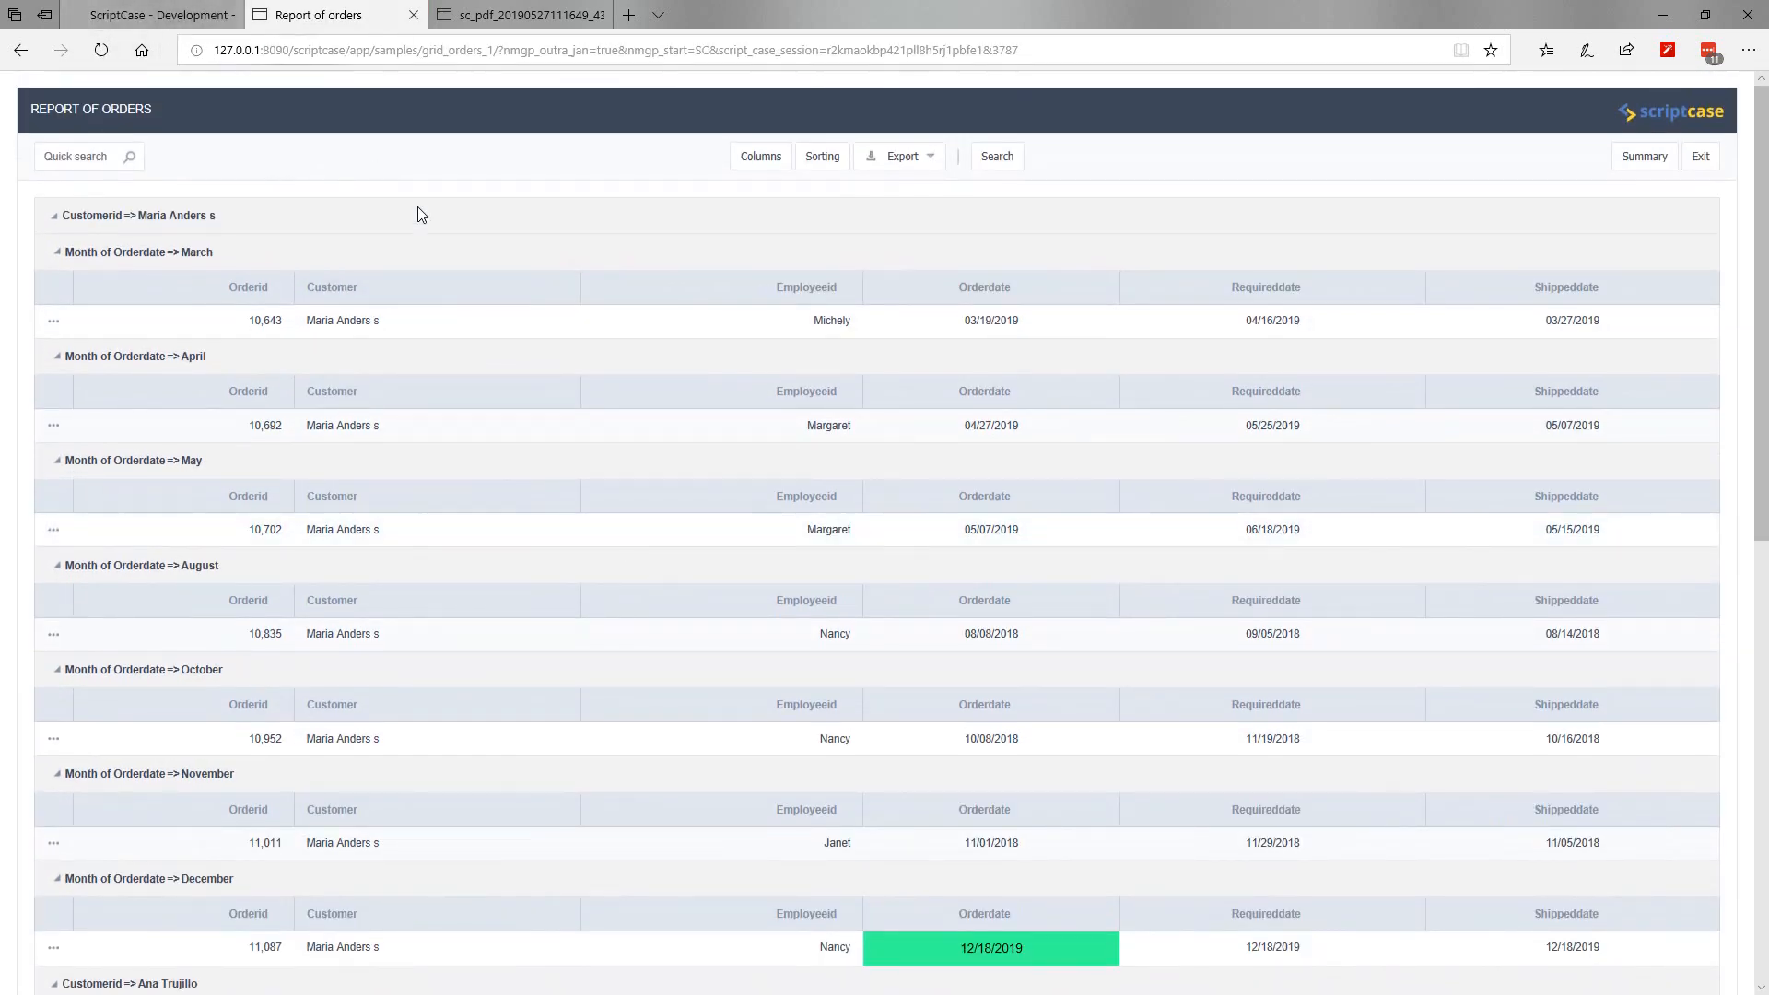
Step: Return to ScriptCase and open the Header & Footer layout settings of the grid
click(152, 15)
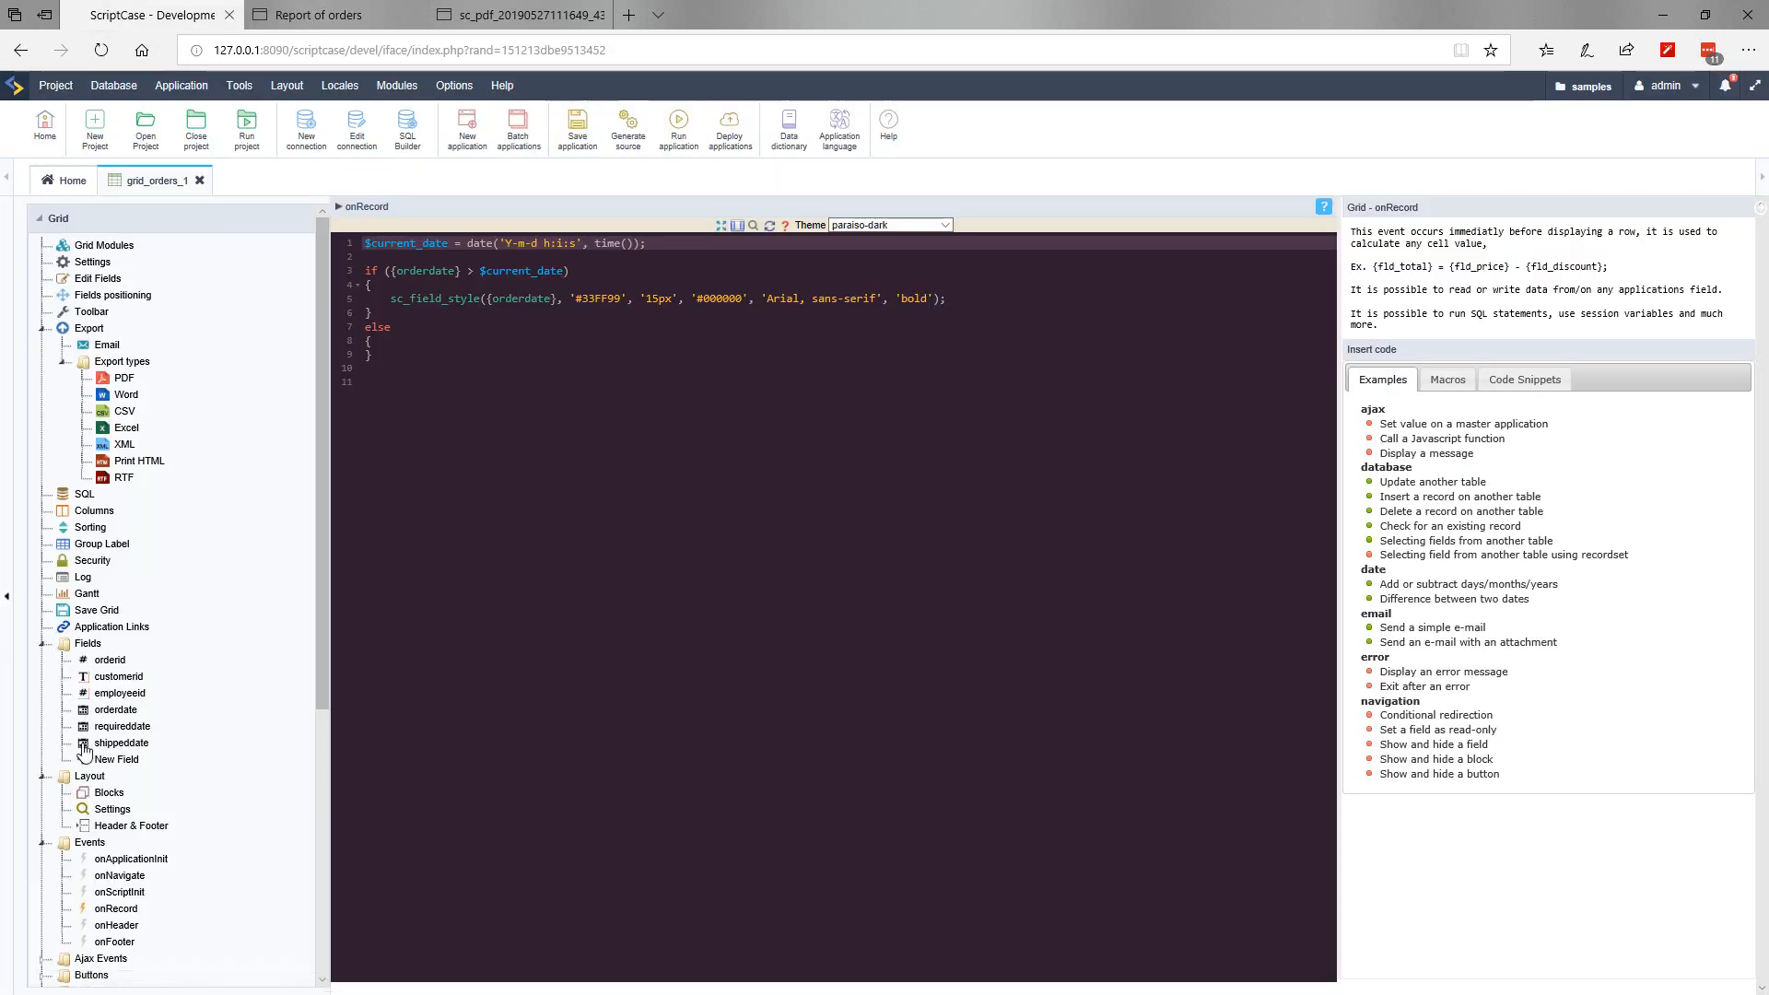
scroll(83, 802, down, 3)
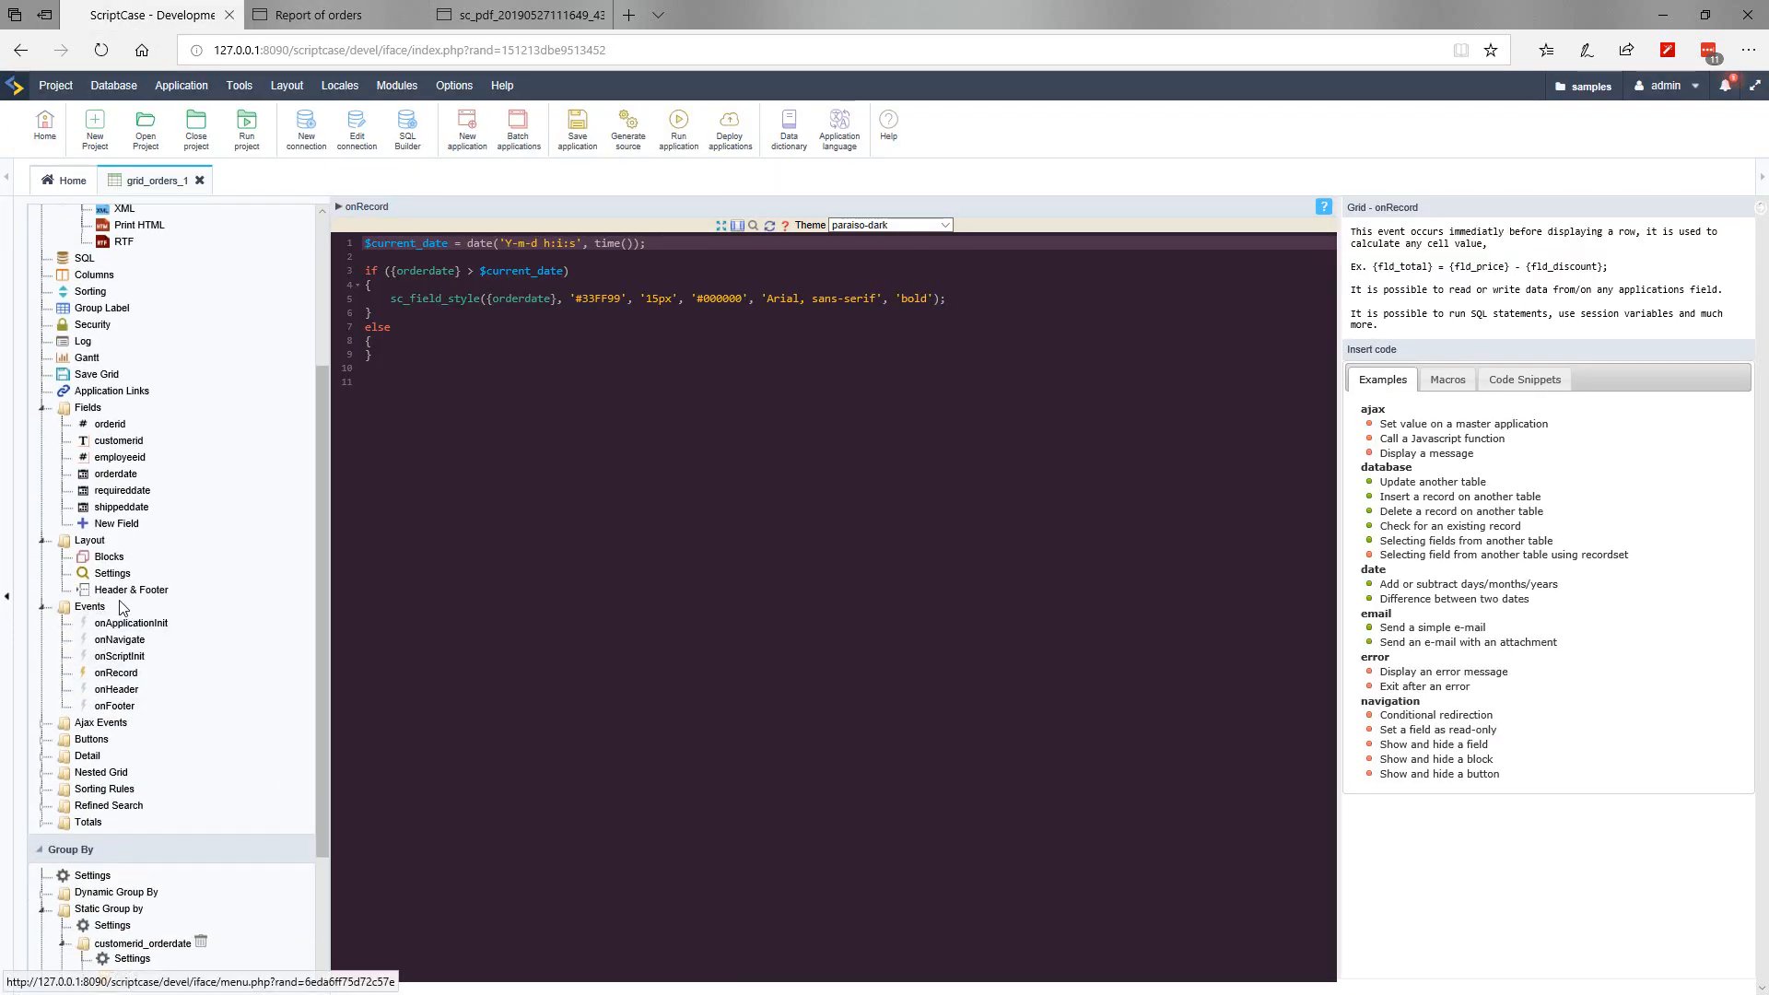
click(120, 593)
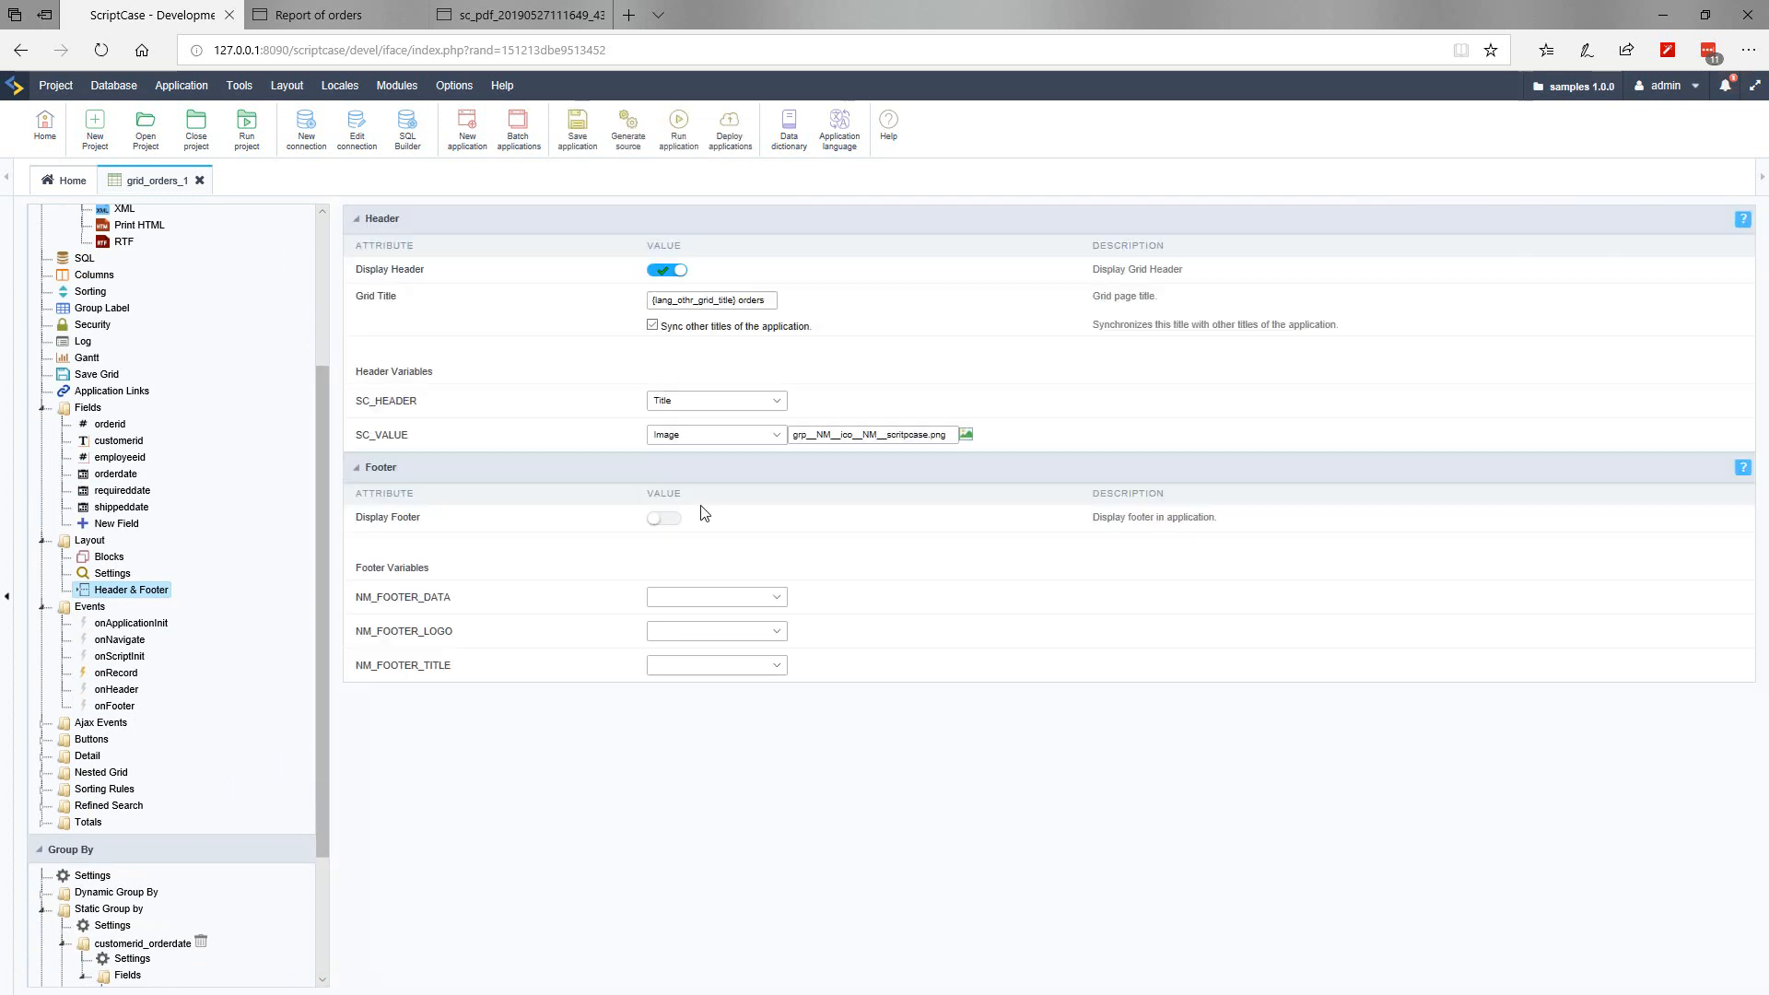
Step: Set the SC_VALUE header image to ct_other_funnel3d_off.png from the general images
click(967, 437)
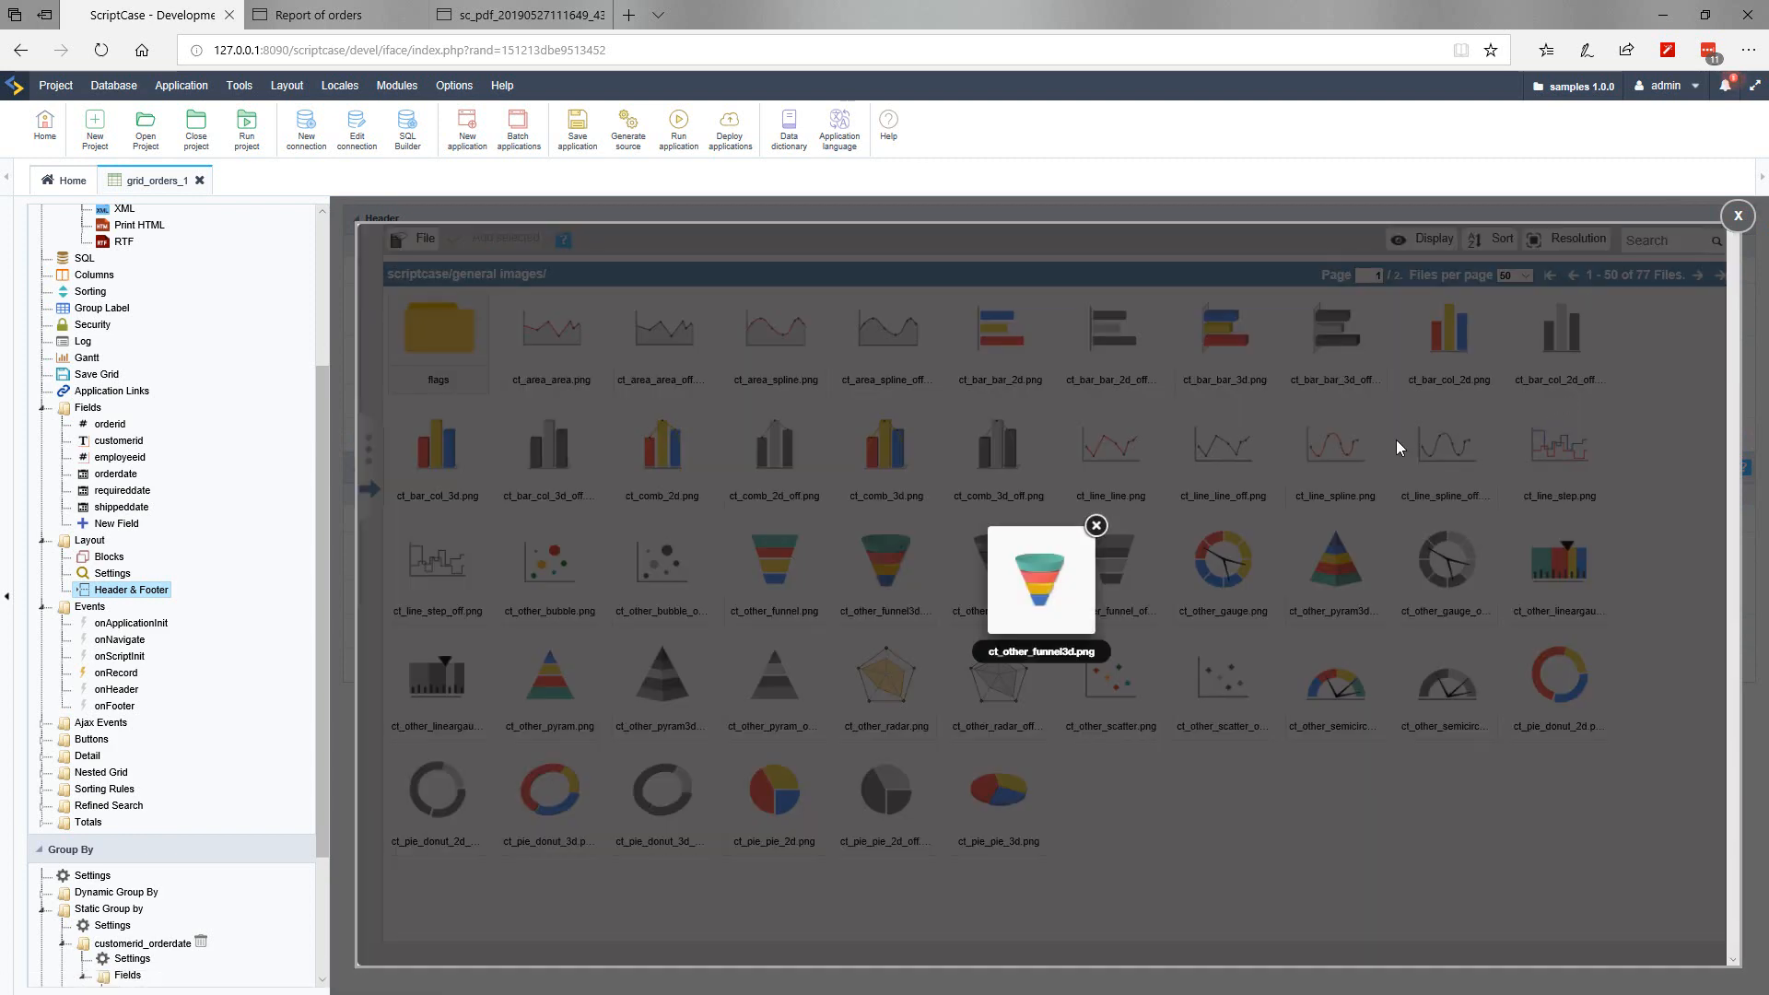
click(1096, 525)
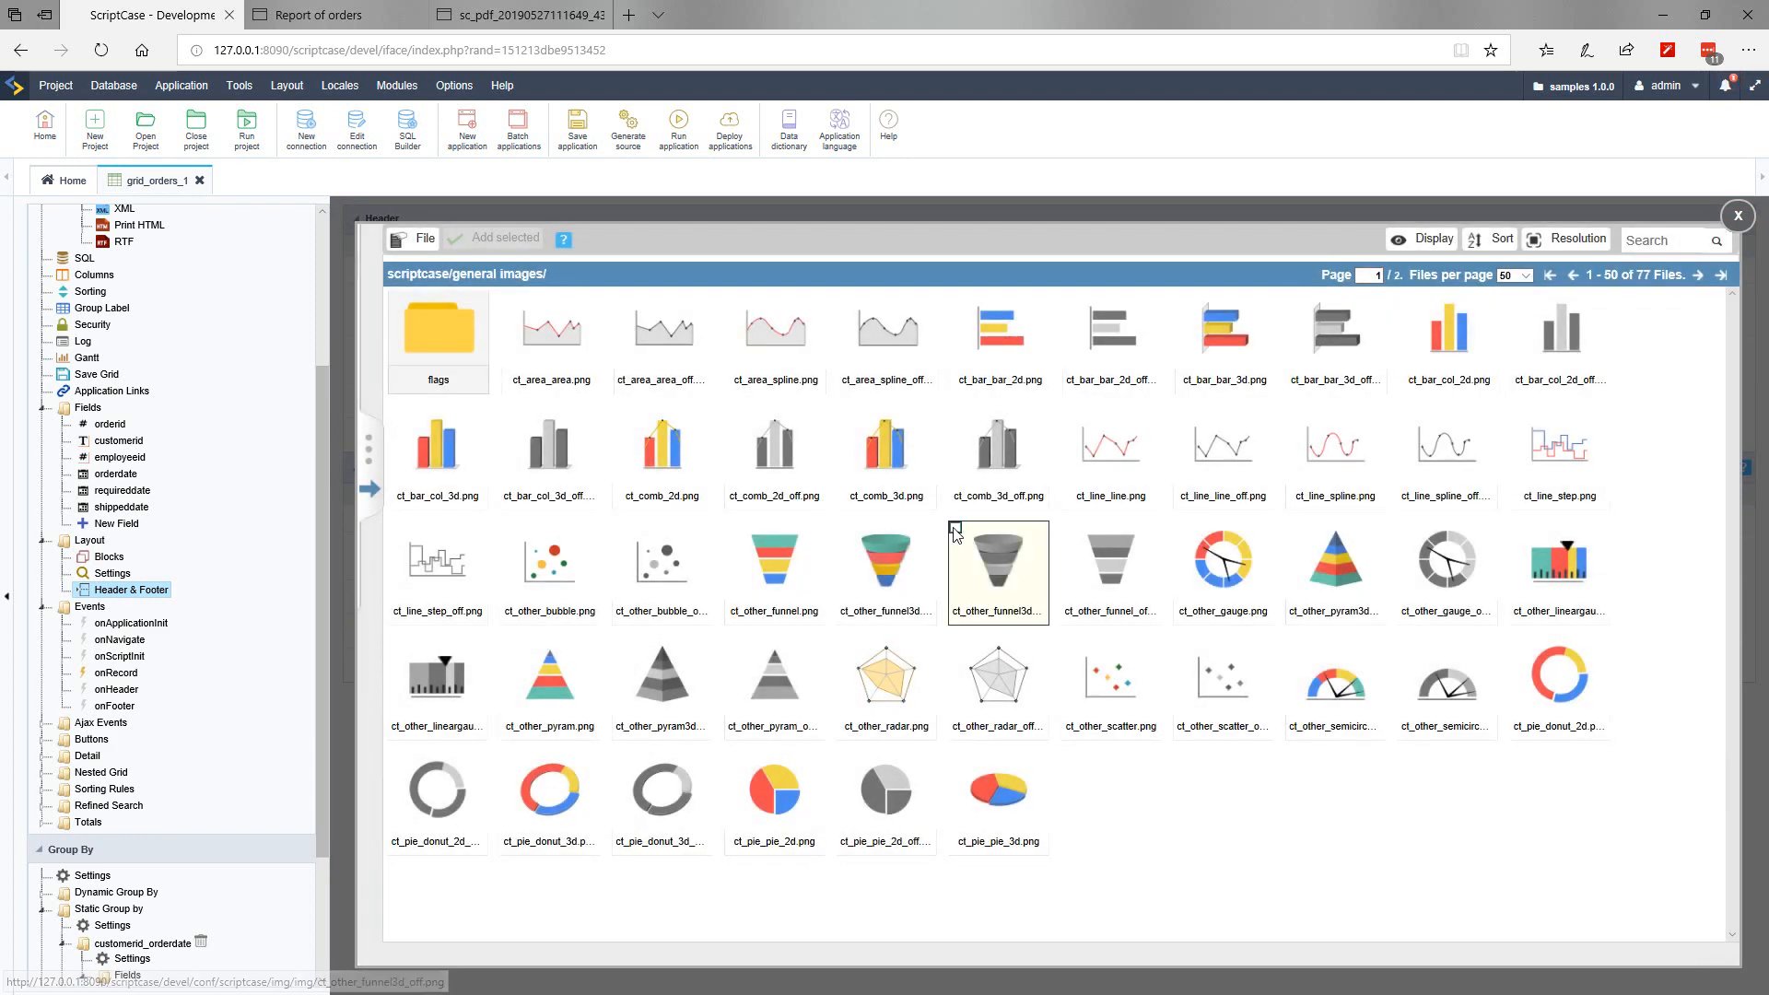
click(497, 240)
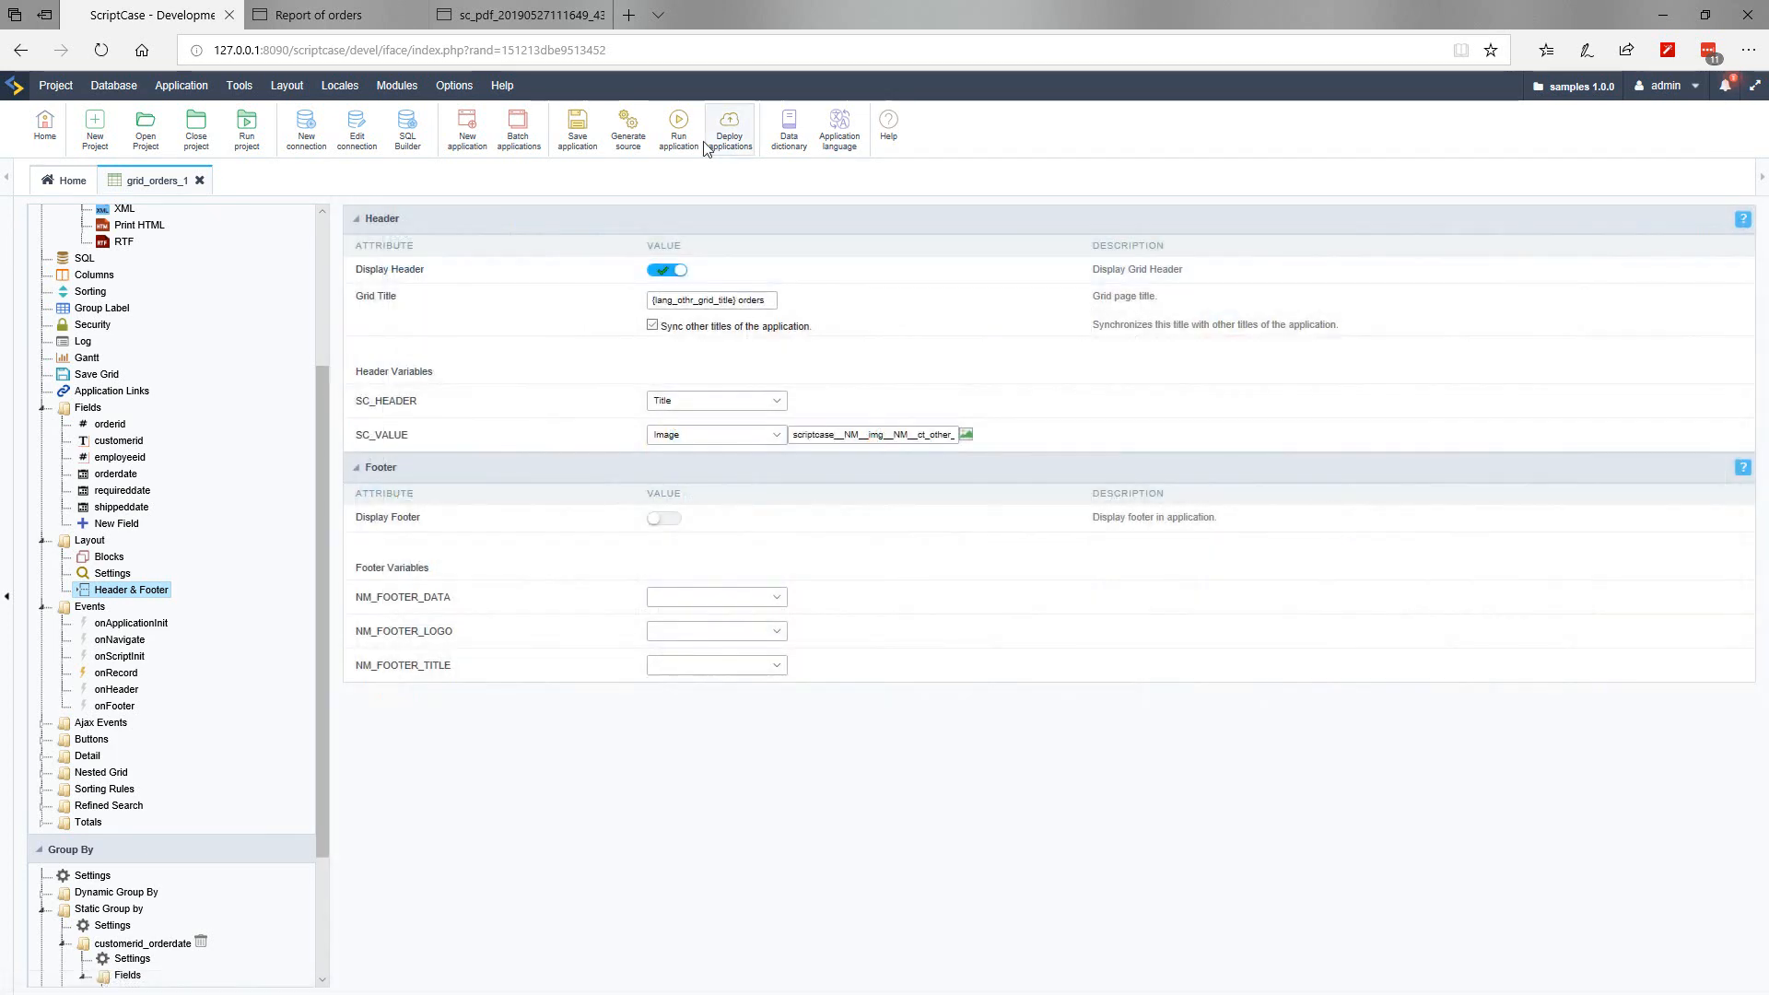
Step: Run the grid application and check the header image in the report
click(679, 129)
click(312, 23)
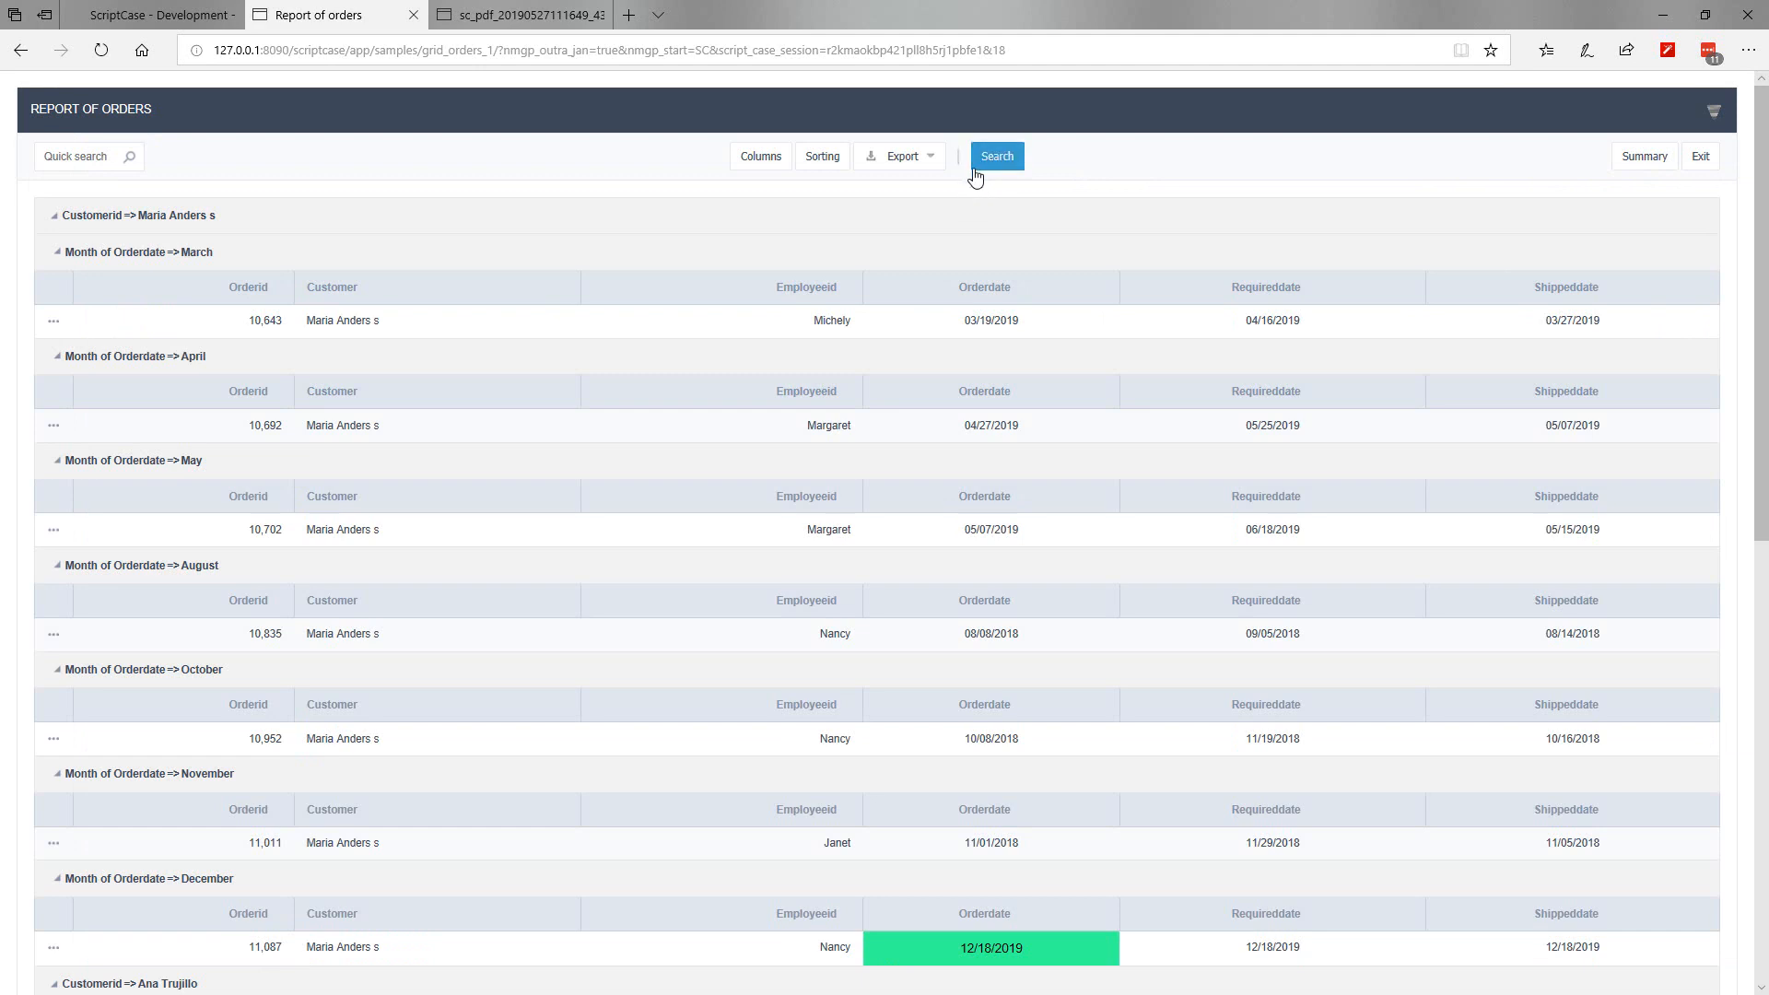
click(152, 14)
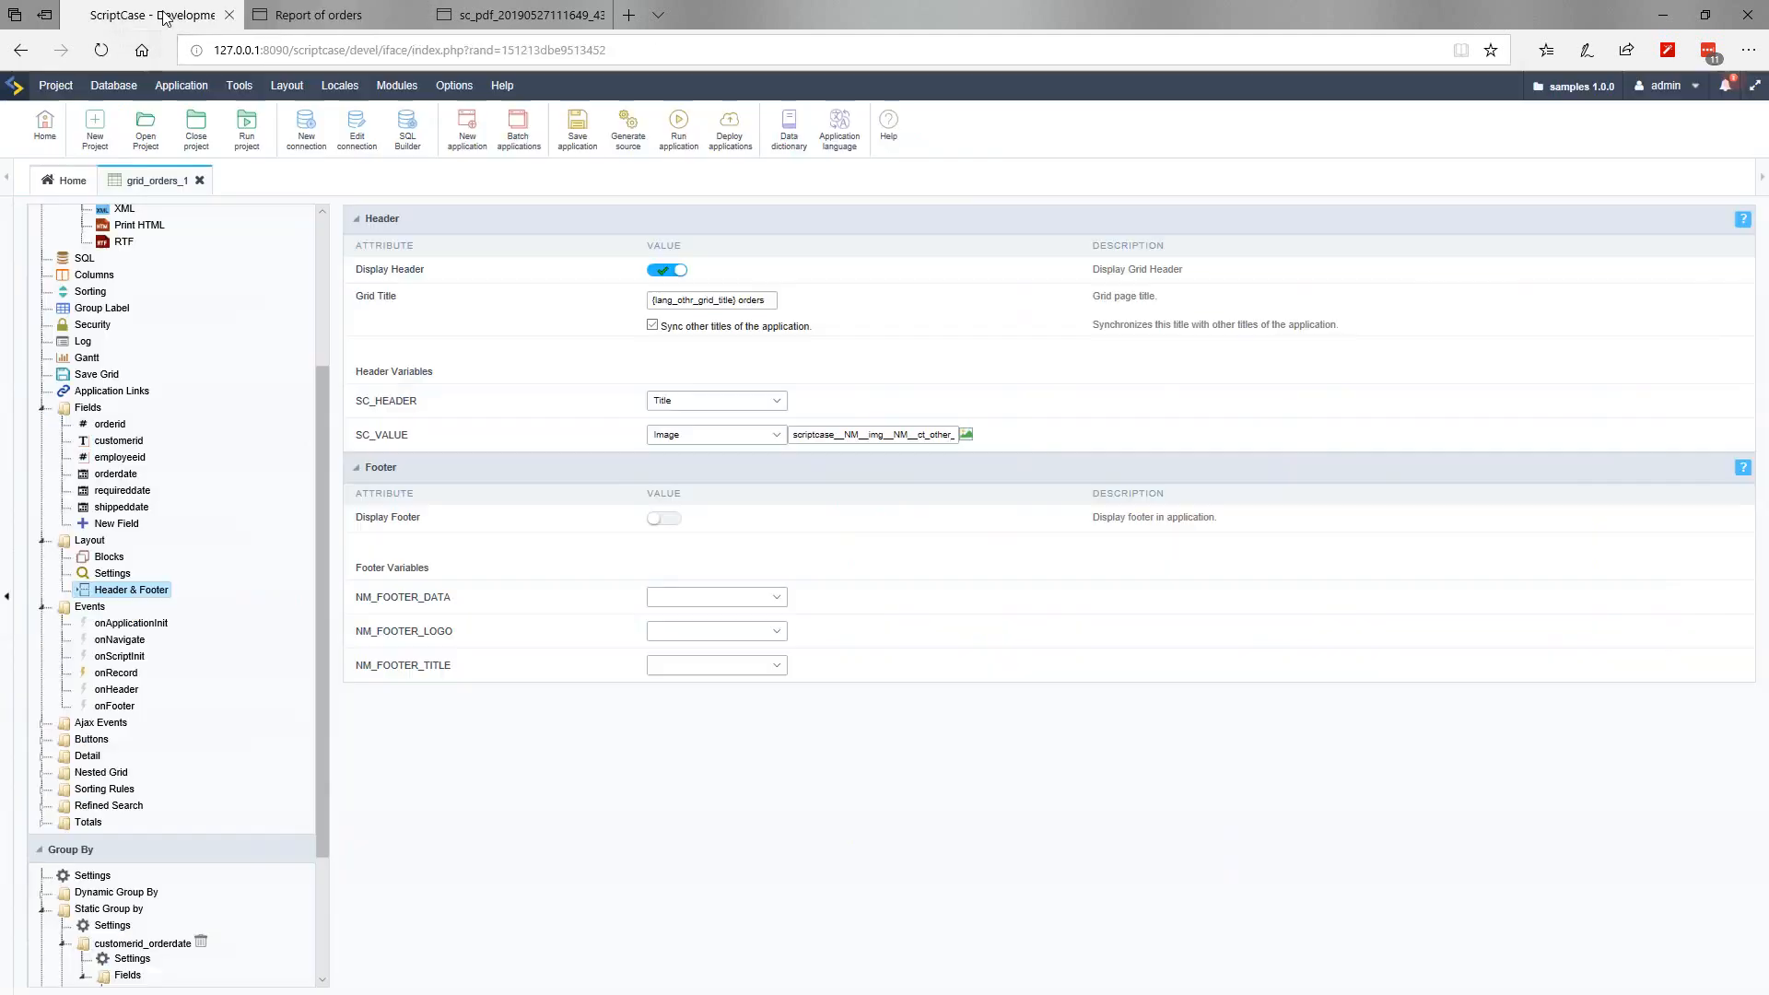
Step: Replace the SC_VALUE header image with about_32.png from the ScriptCase icons folder
click(967, 436)
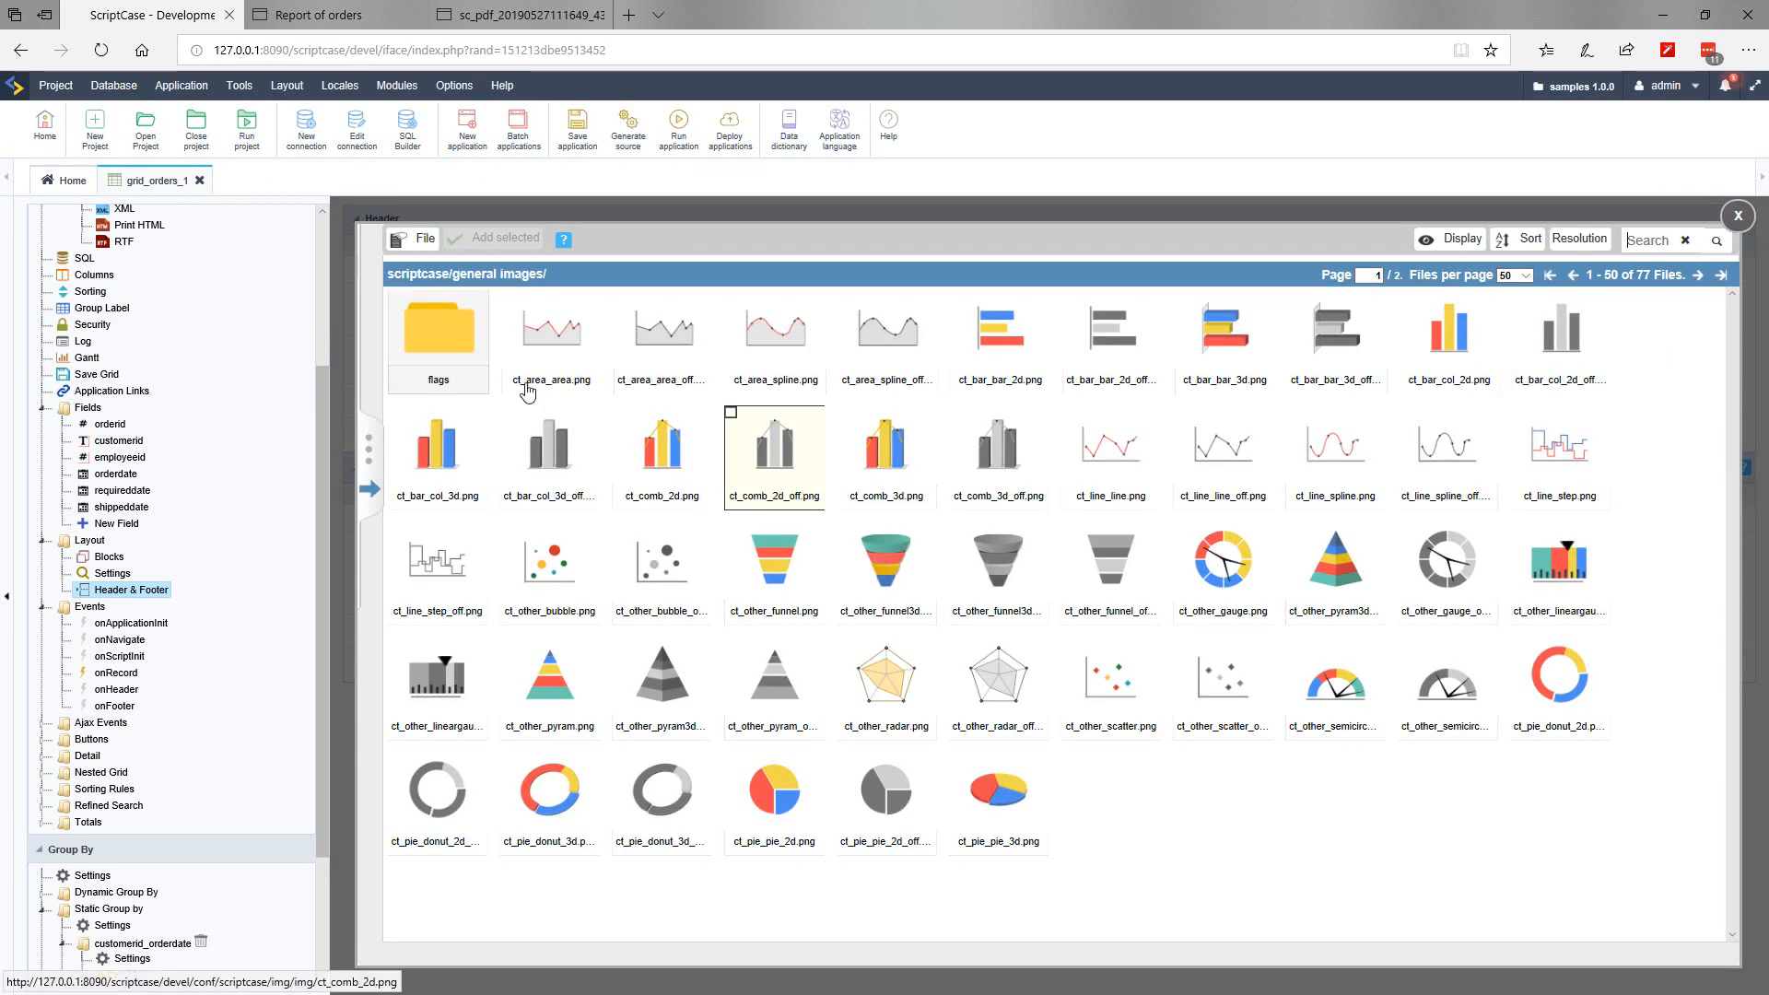
click(373, 491)
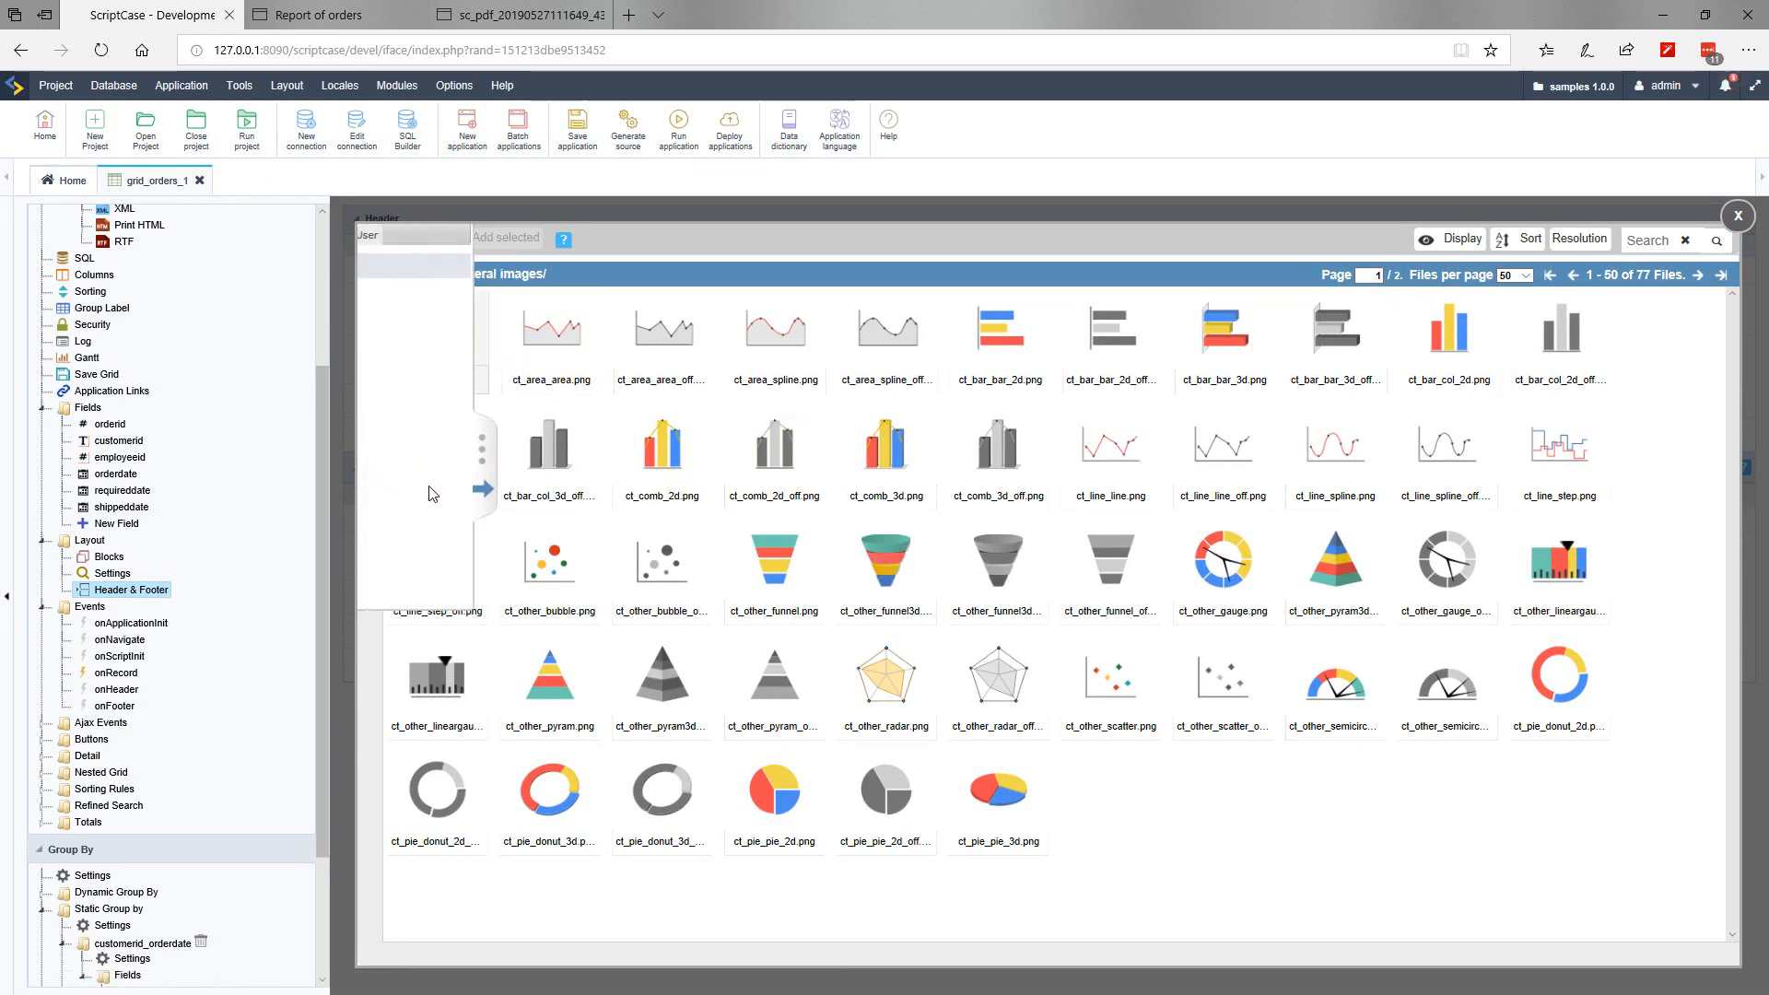
click(424, 429)
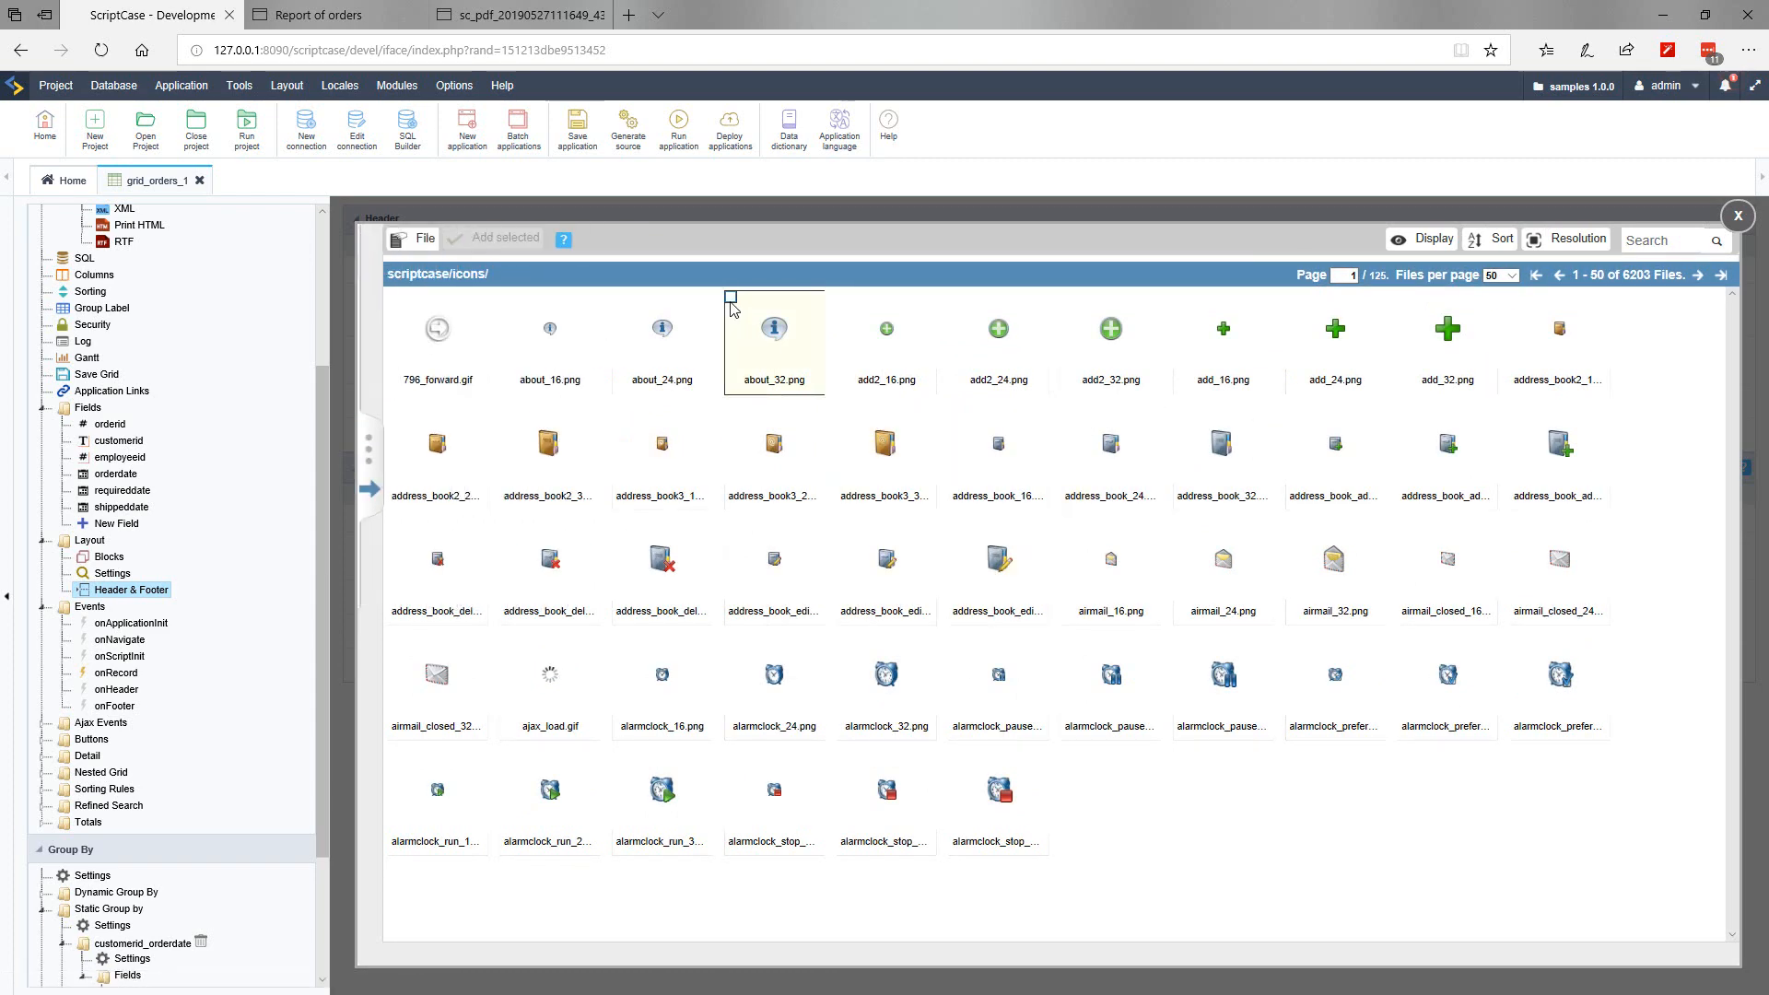
click(731, 297)
click(497, 238)
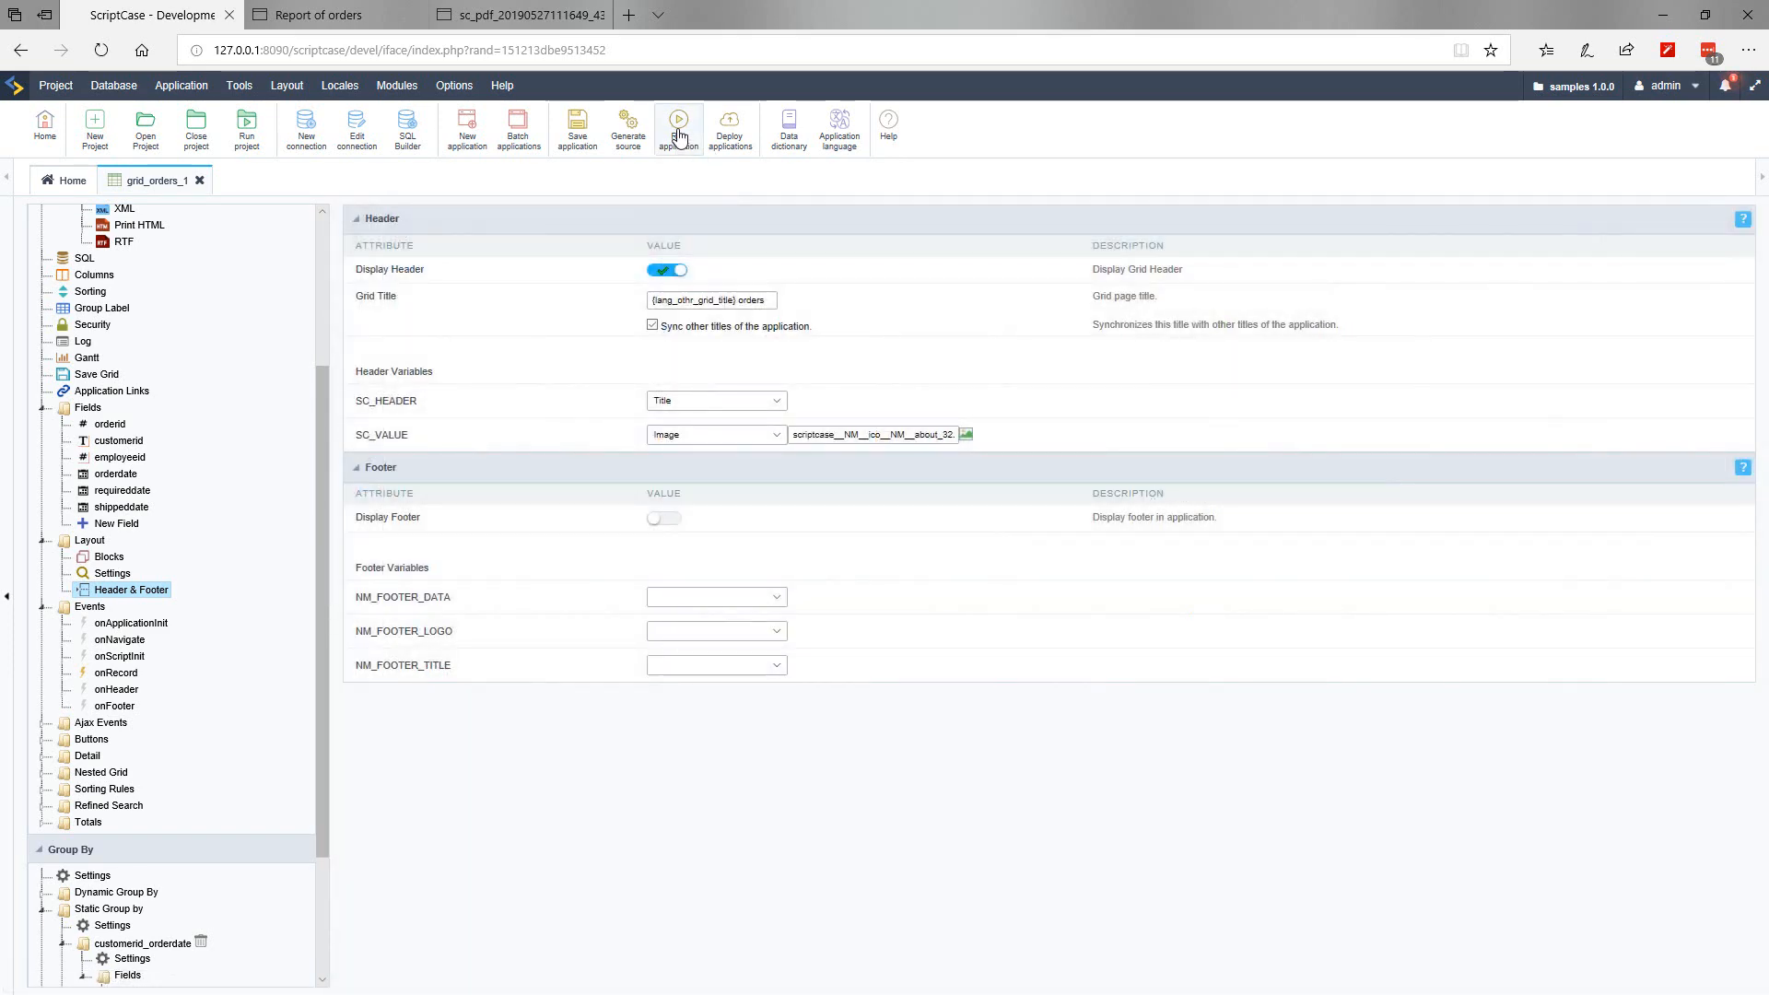
Step: Run the grid application and start a PDF export of the orders report
click(678, 125)
click(332, 19)
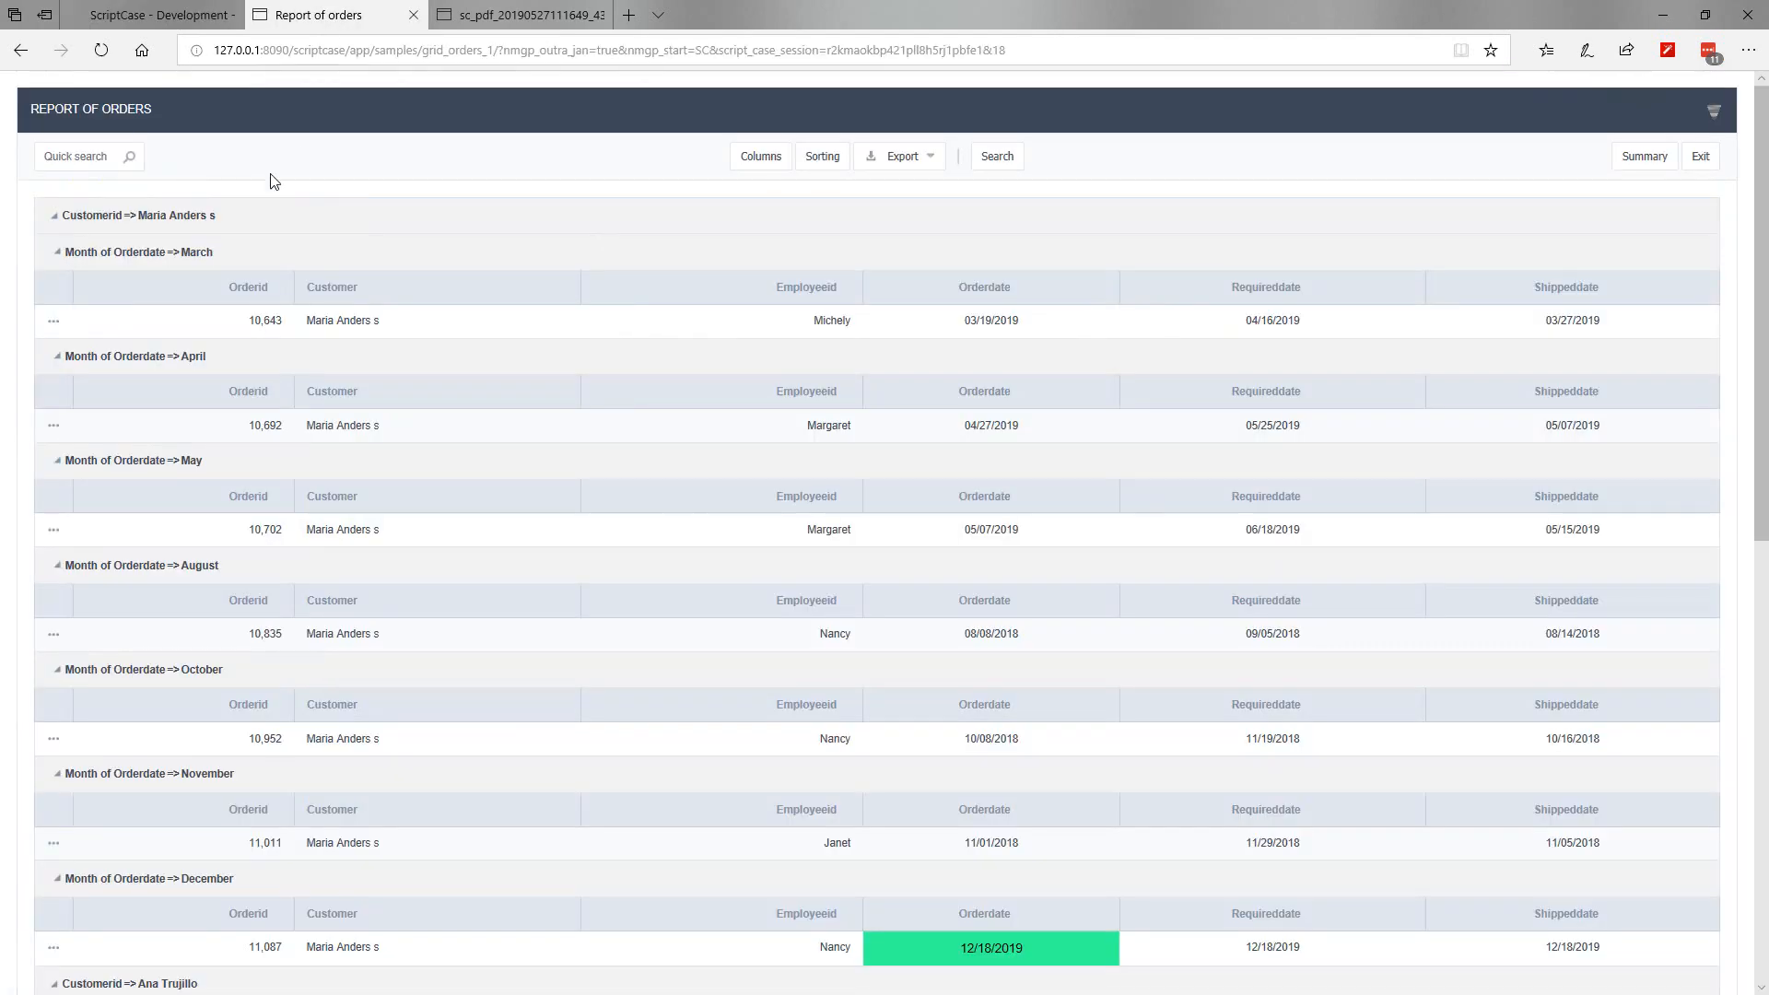
click(898, 156)
click(880, 187)
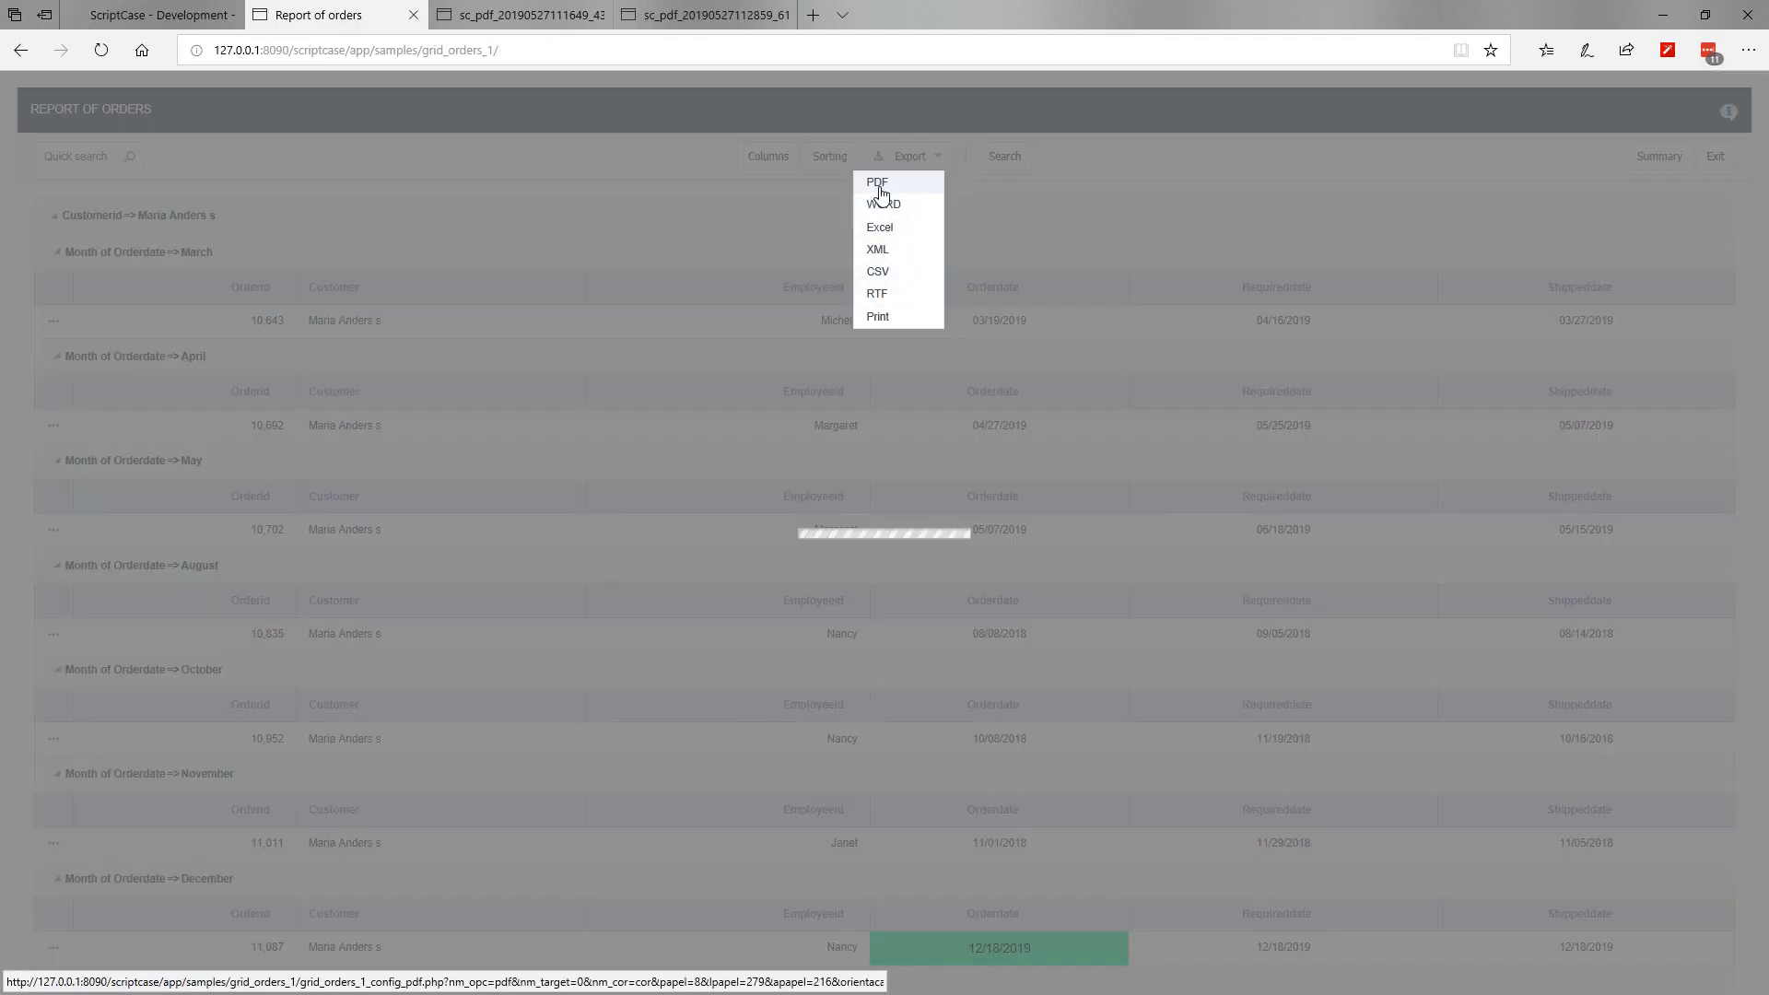
Step: Exclude Orderid, Requireddate and Shippeddate from the PDF export columns and generate the file
click(814, 310)
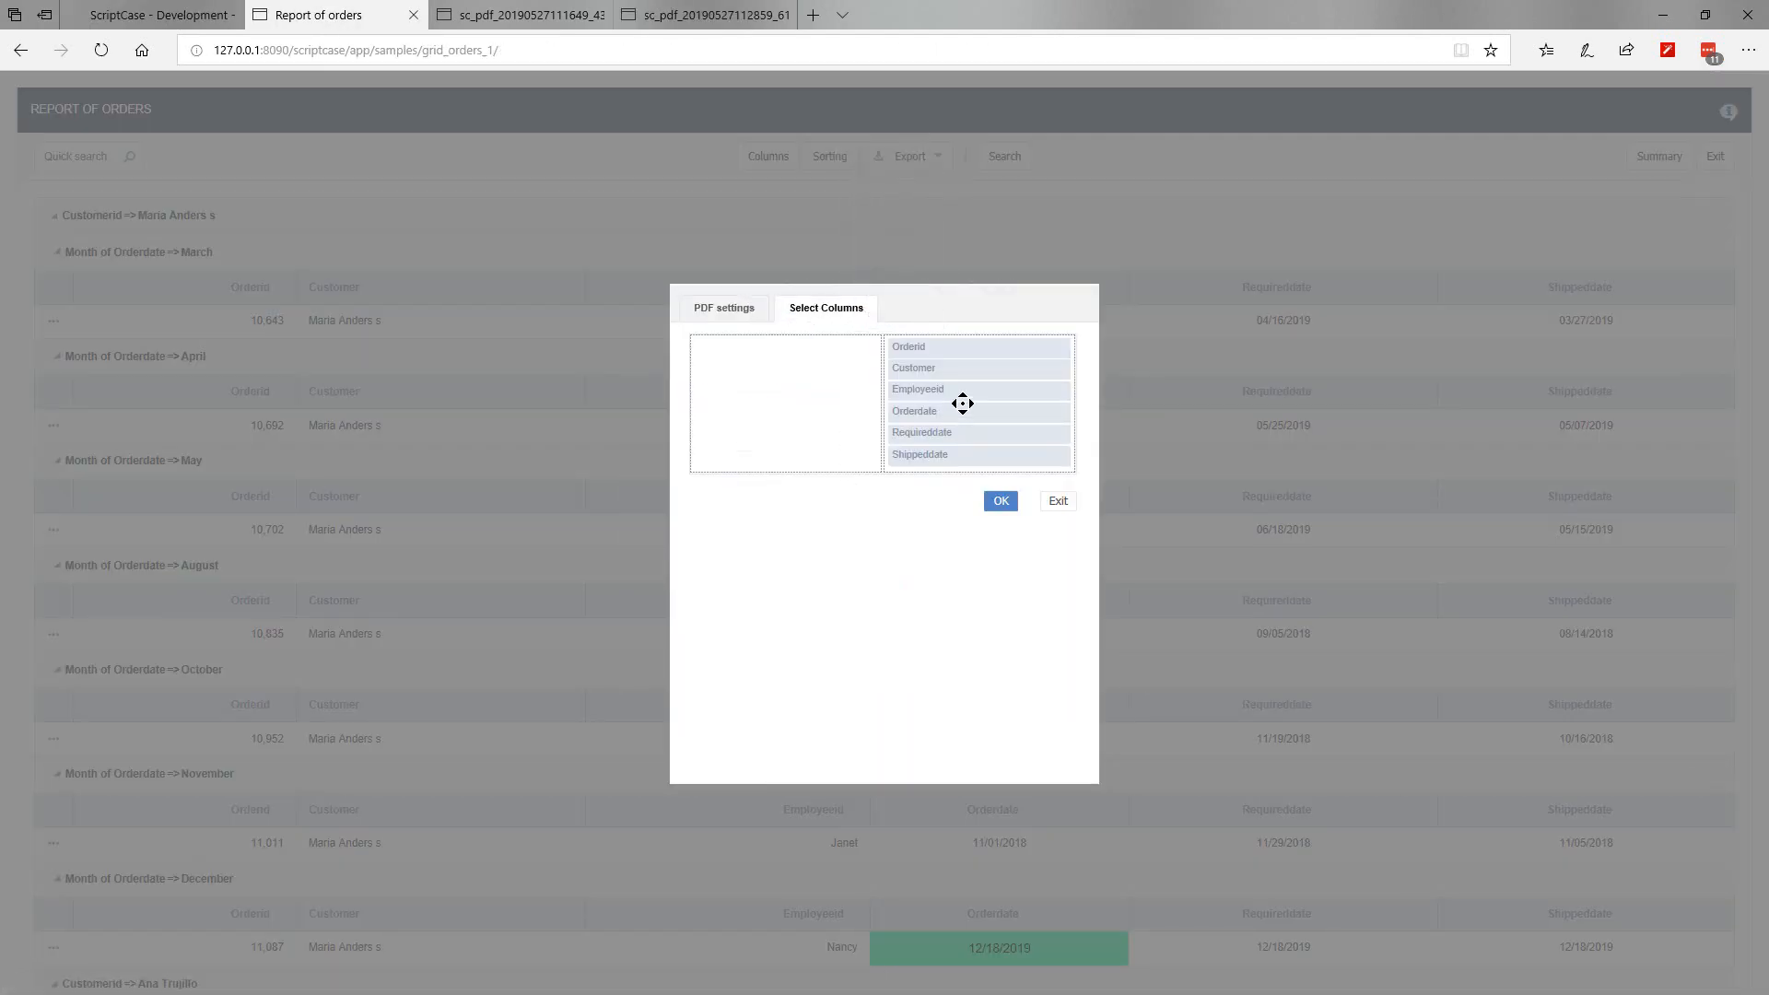
drag(913, 350, 742, 351)
drag(935, 411, 779, 385)
drag(949, 414, 774, 394)
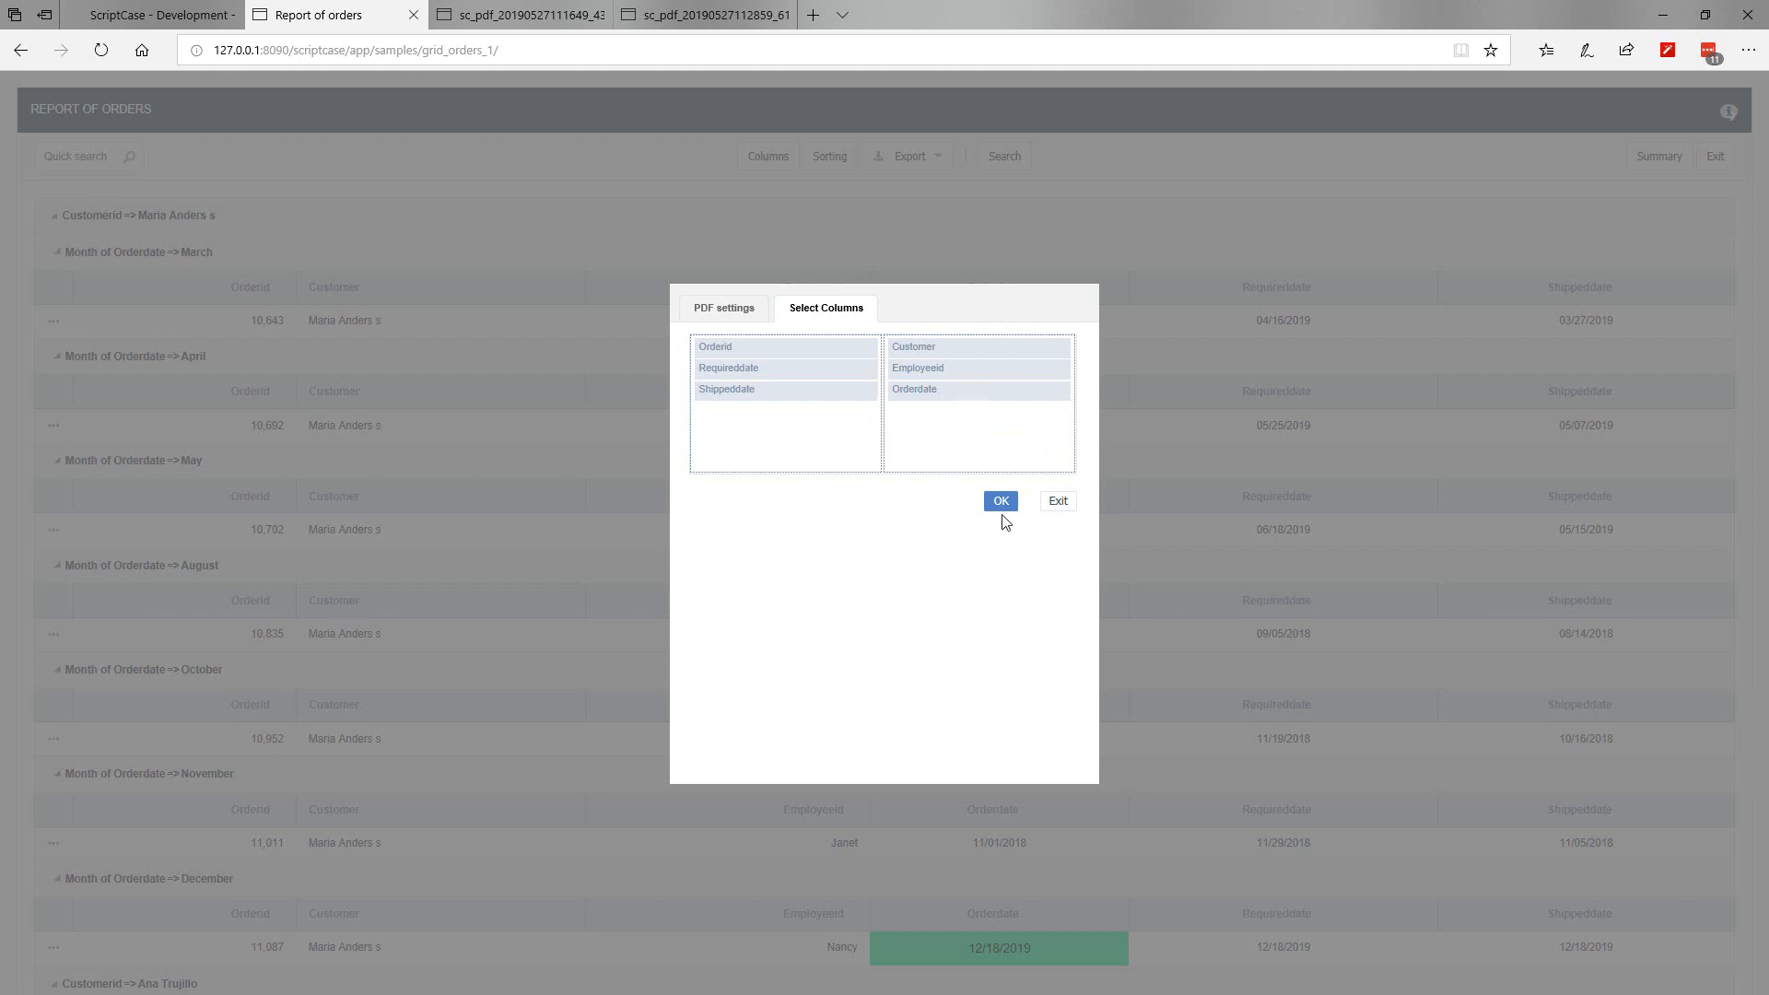
click(1004, 502)
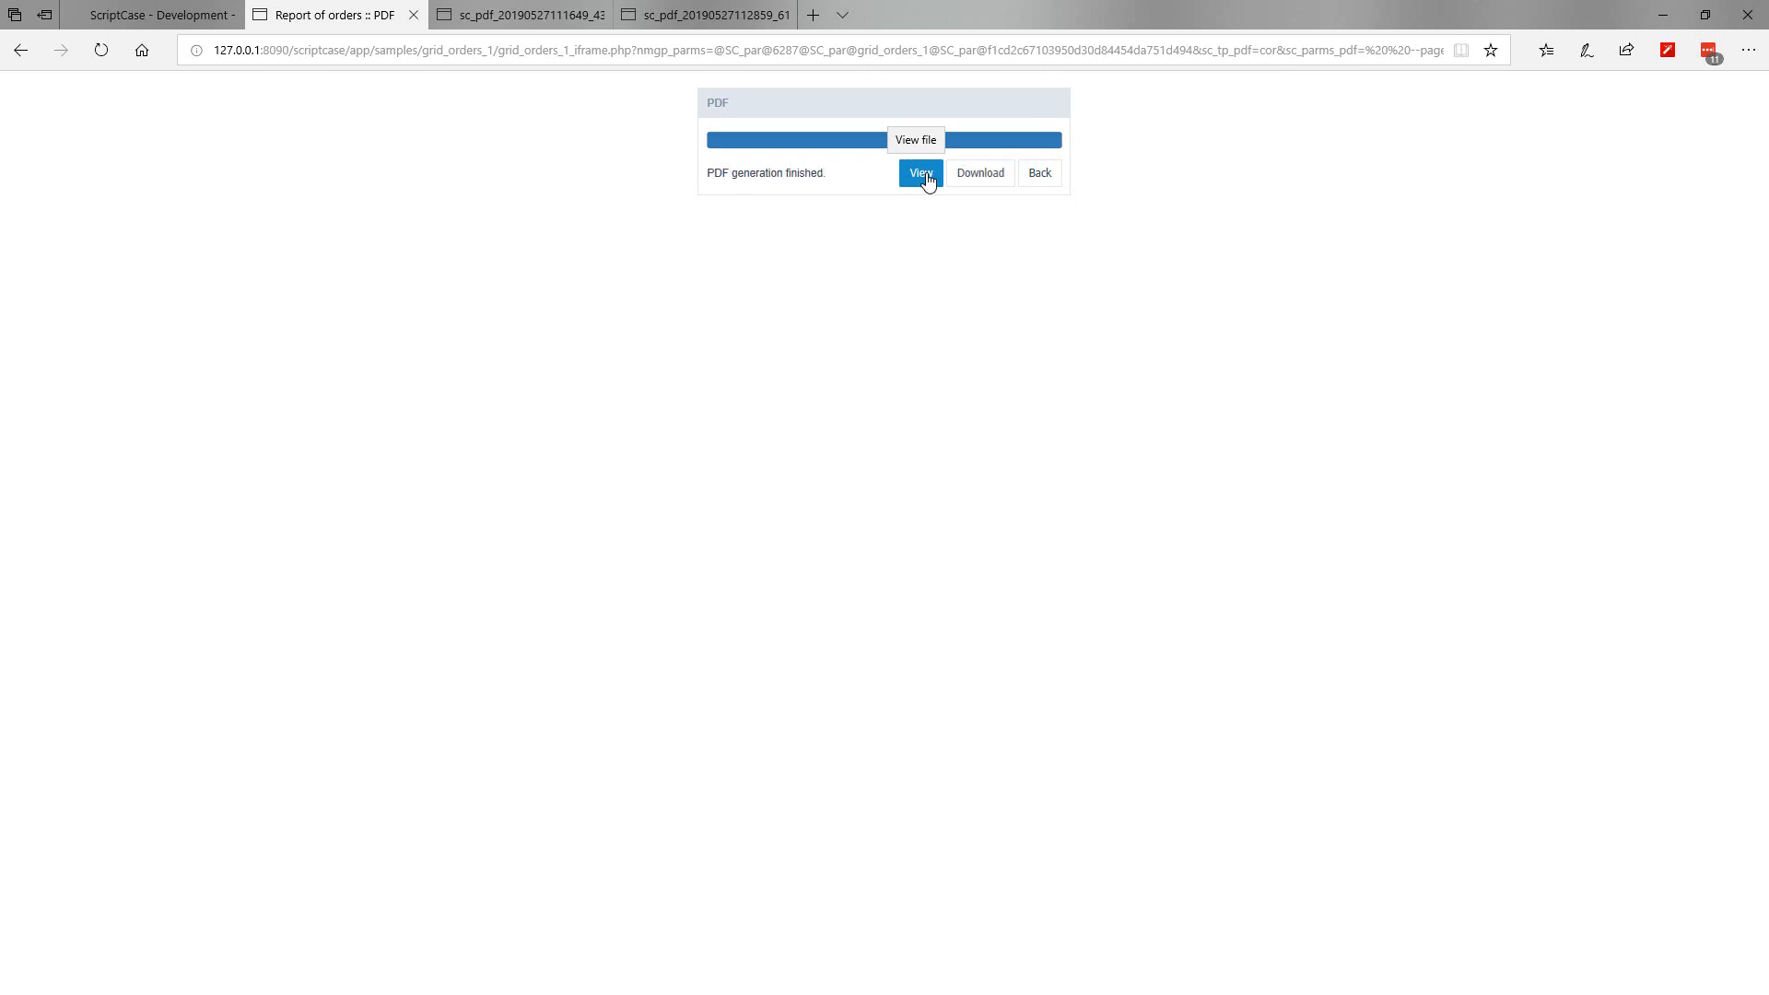
Step: View the generated PDF and examine its header icon, exported columns and Orderdate highlighting
click(921, 174)
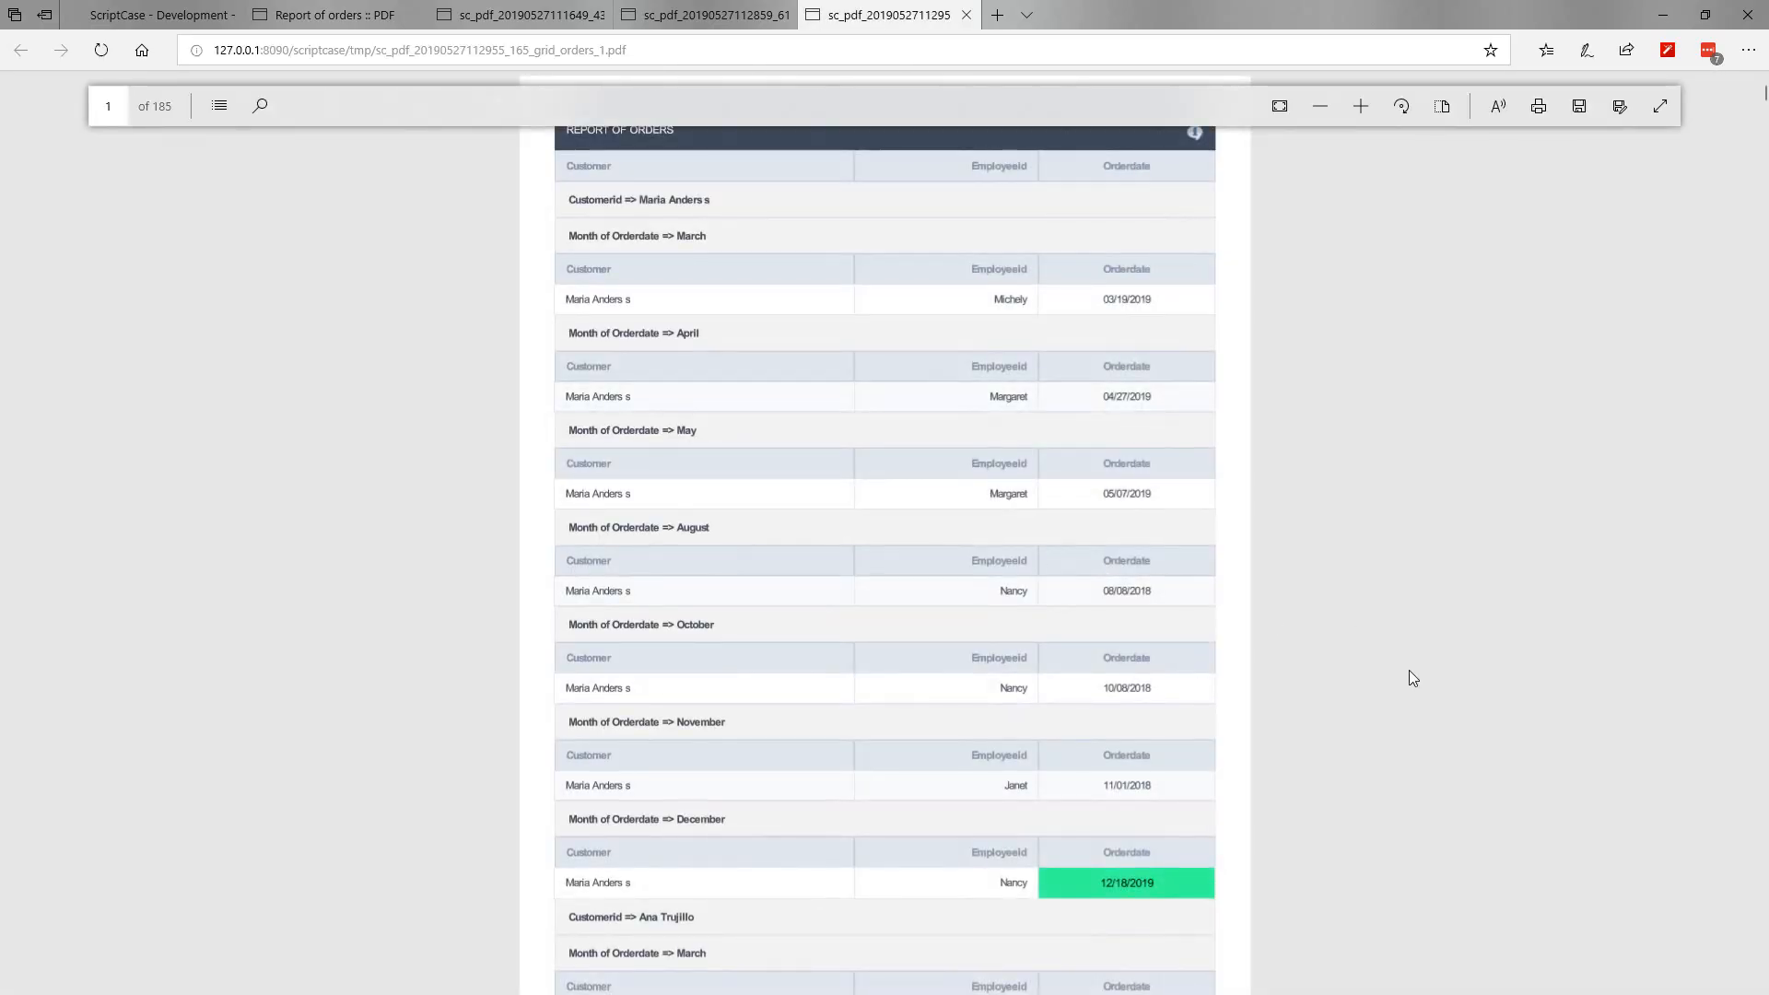
scroll(1409, 681, down, 5)
double_click(1097, 465)
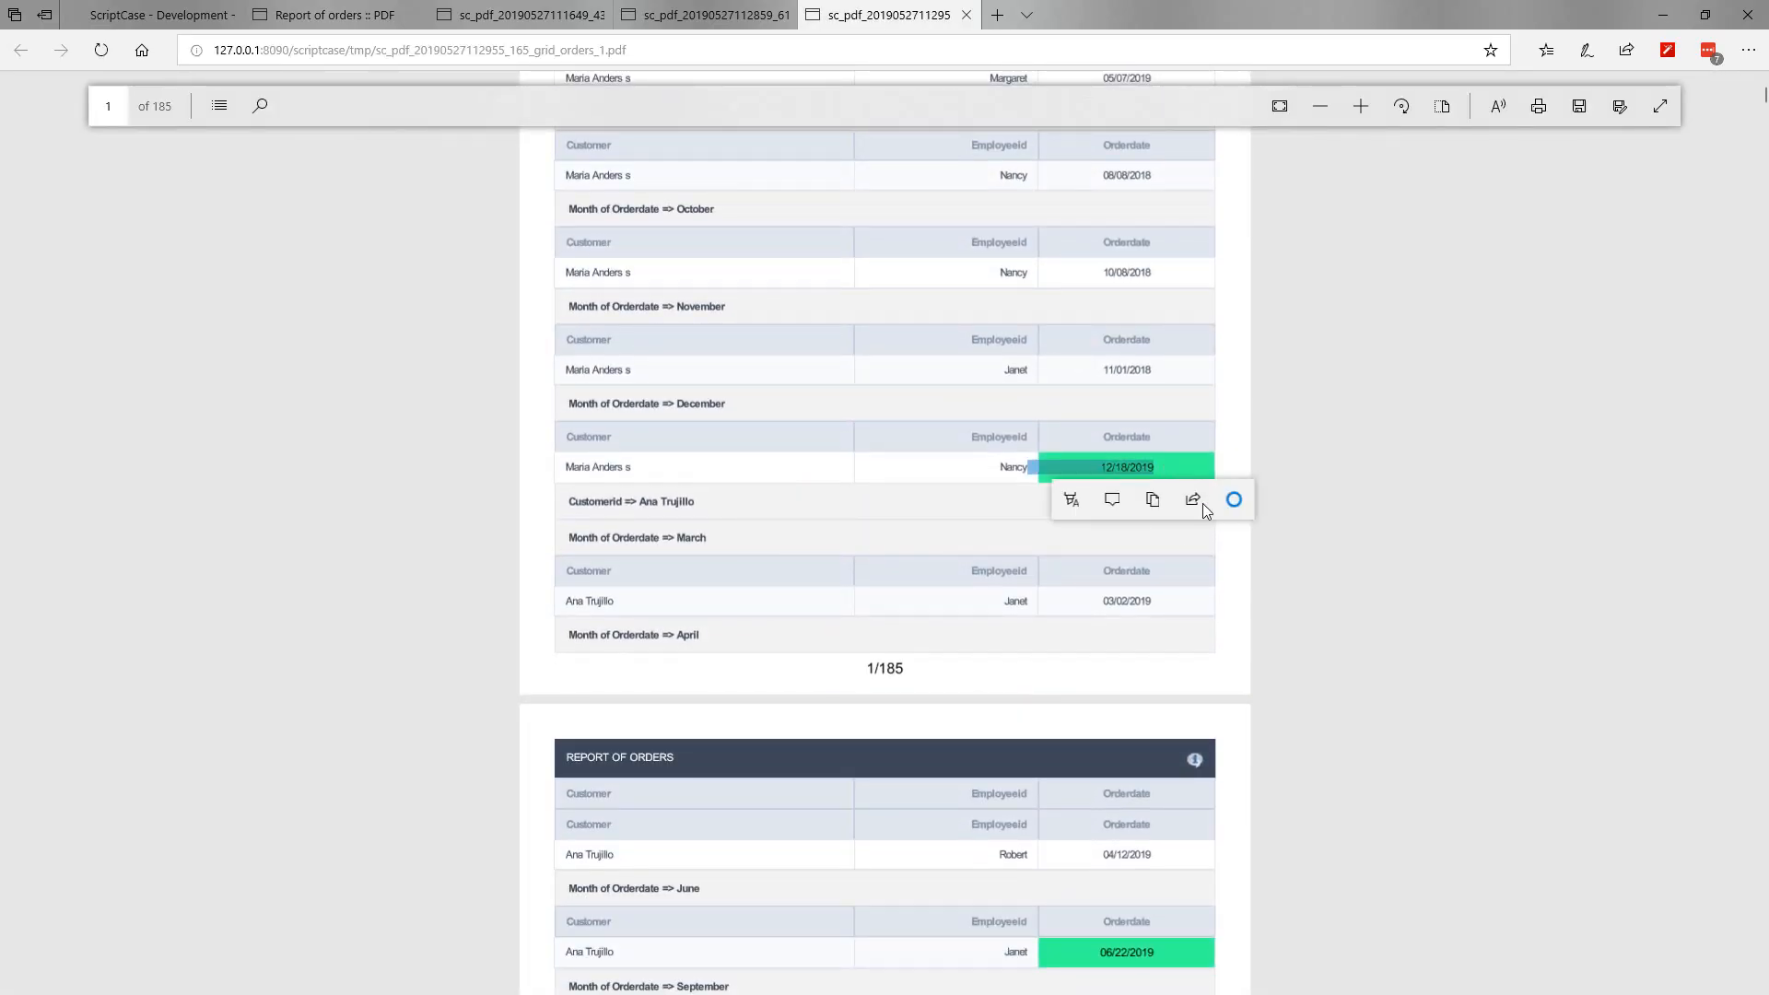
Step: Examine the highlighted Orderdate cells and the customer and month groupings on the first pages of the generated PDF
click(1305, 597)
scroll(1330, 682, up, 5)
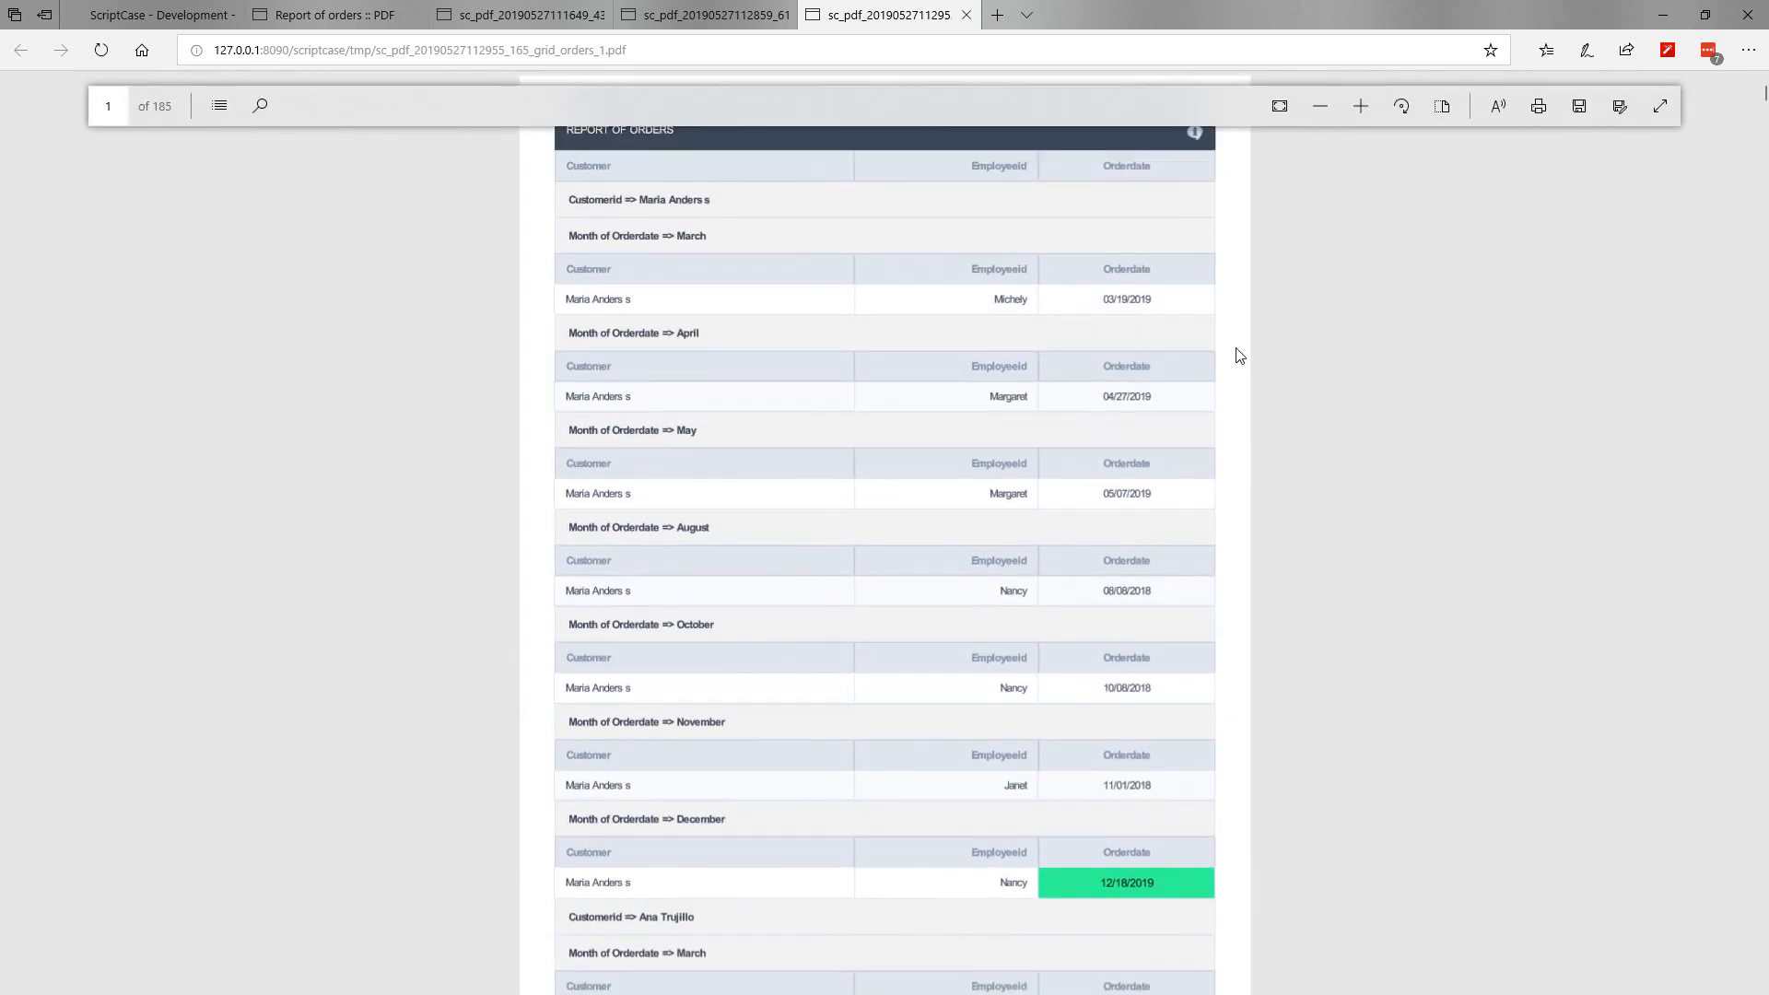
scroll(1202, 154, down, 8)
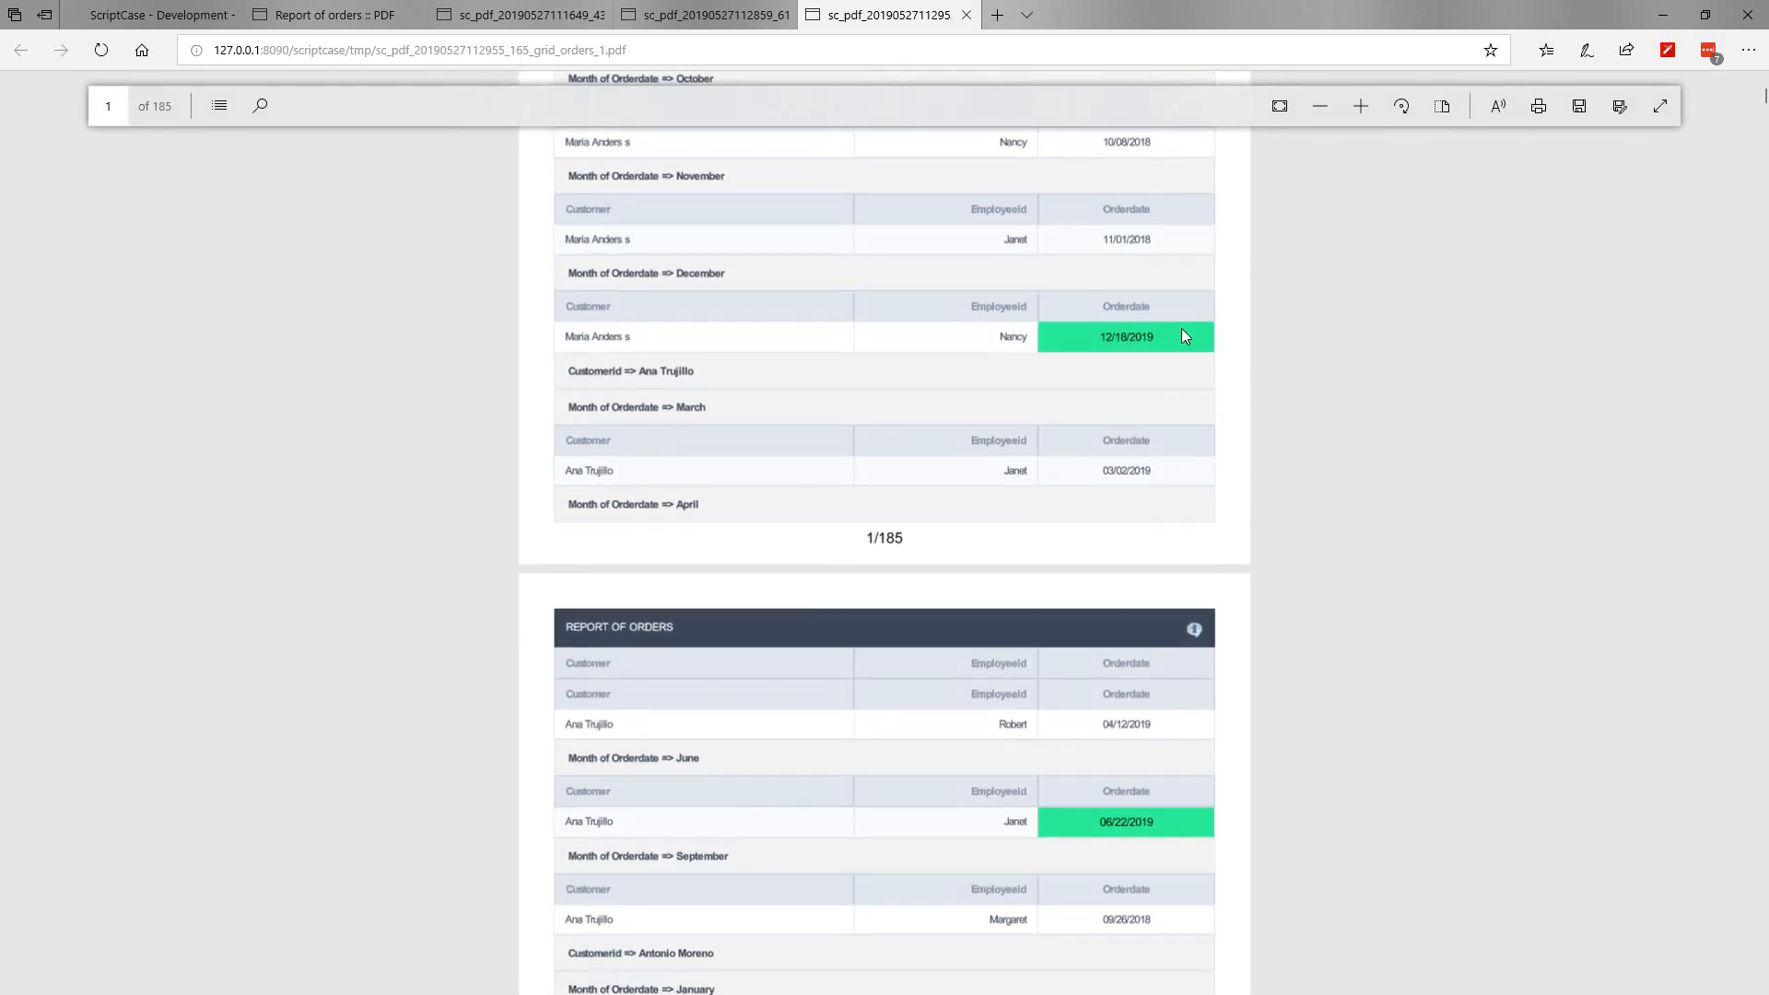
scroll(659, 465, down, 5)
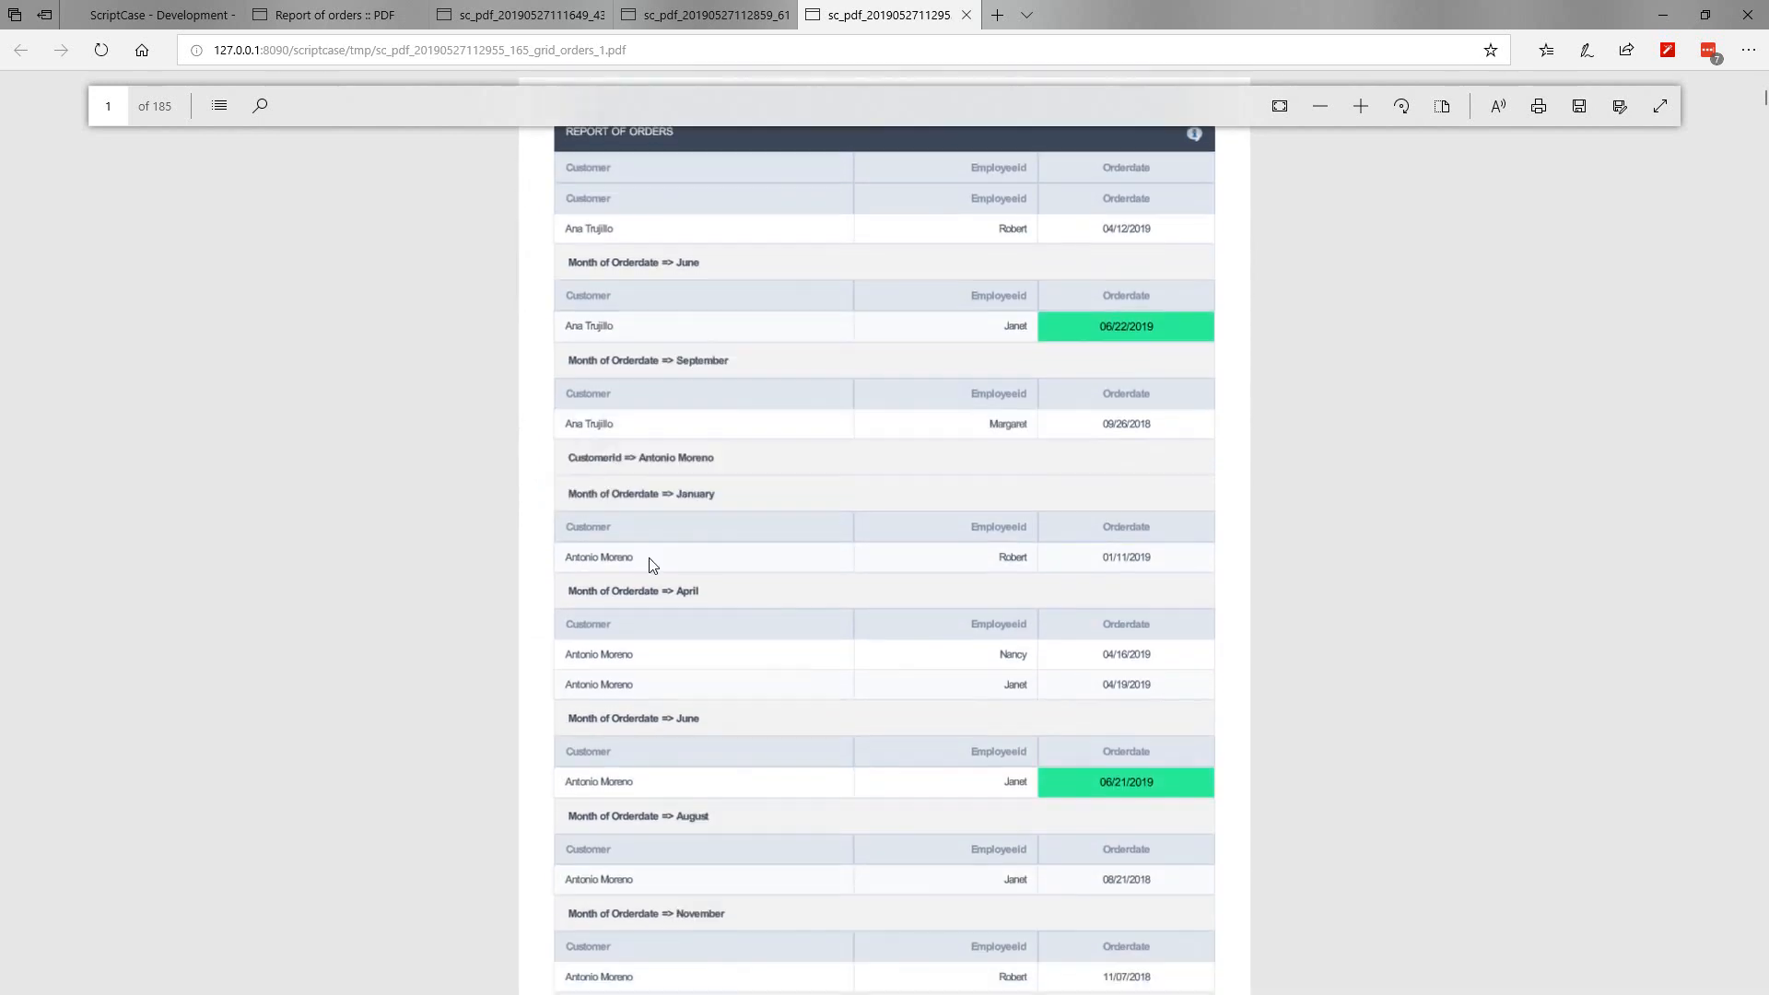
scroll(810, 552, up, 12)
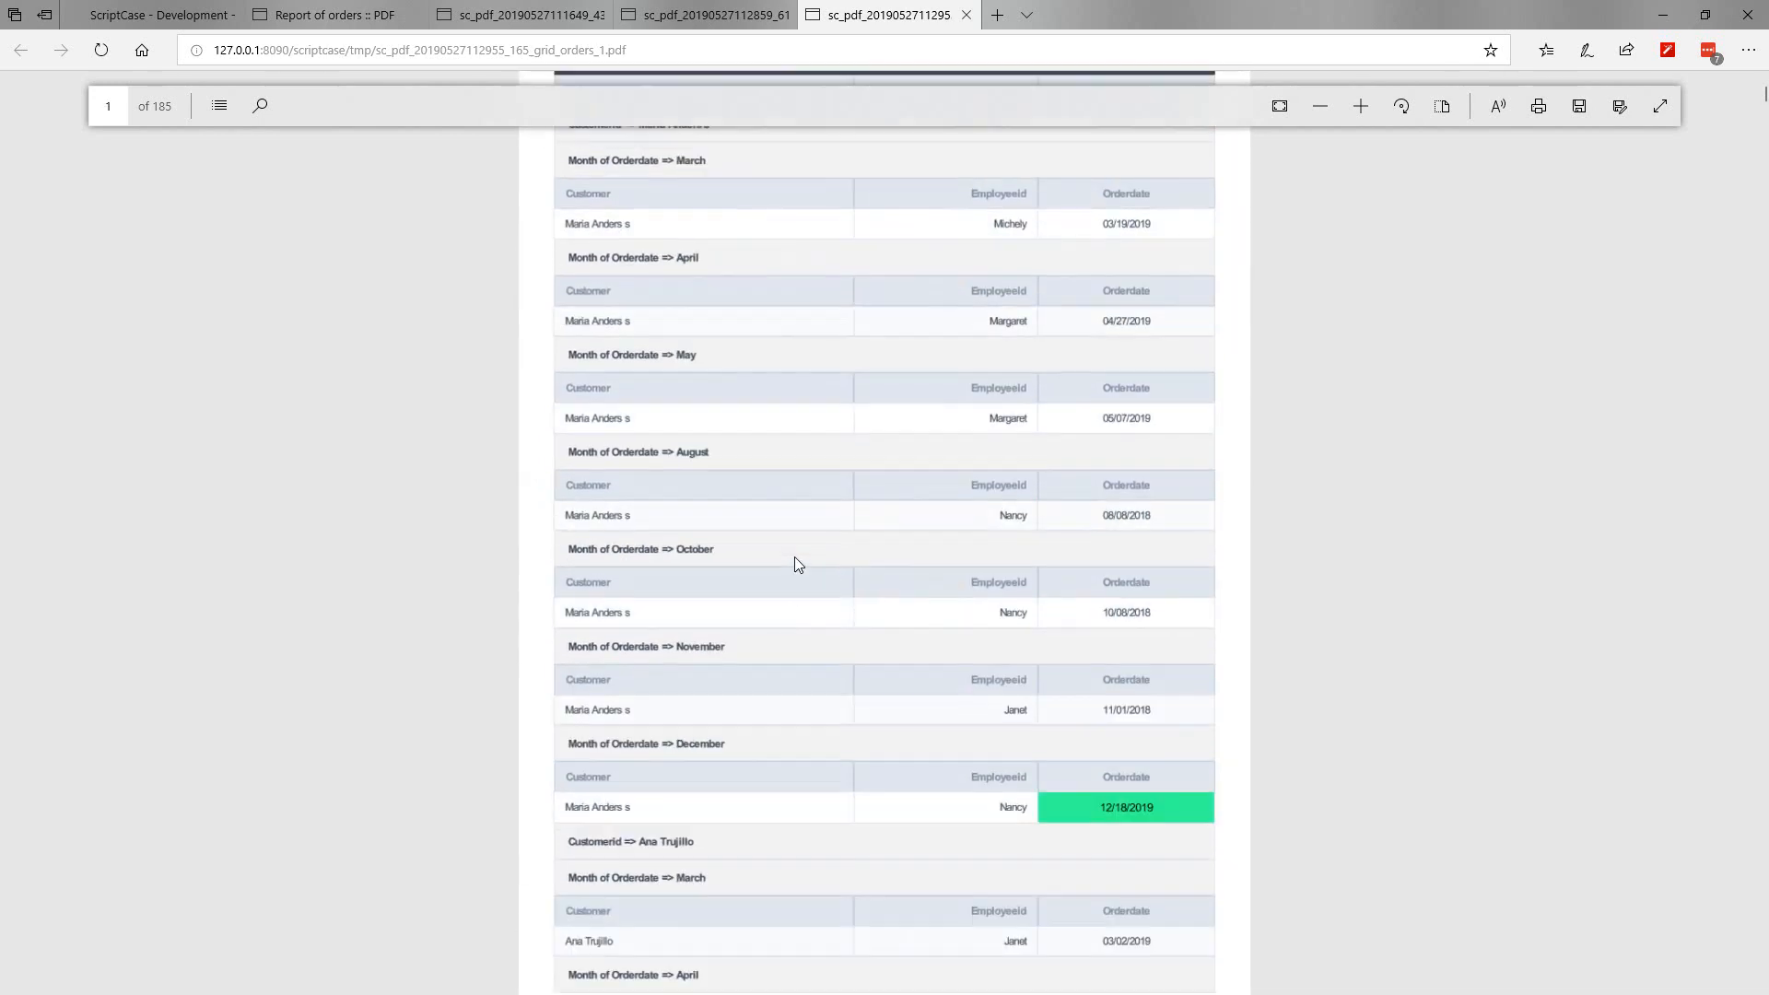
Step: Switch to the ScriptCase development tab and review the Detail, Summary and Chart module settings of grid_orders_1
click(120, 20)
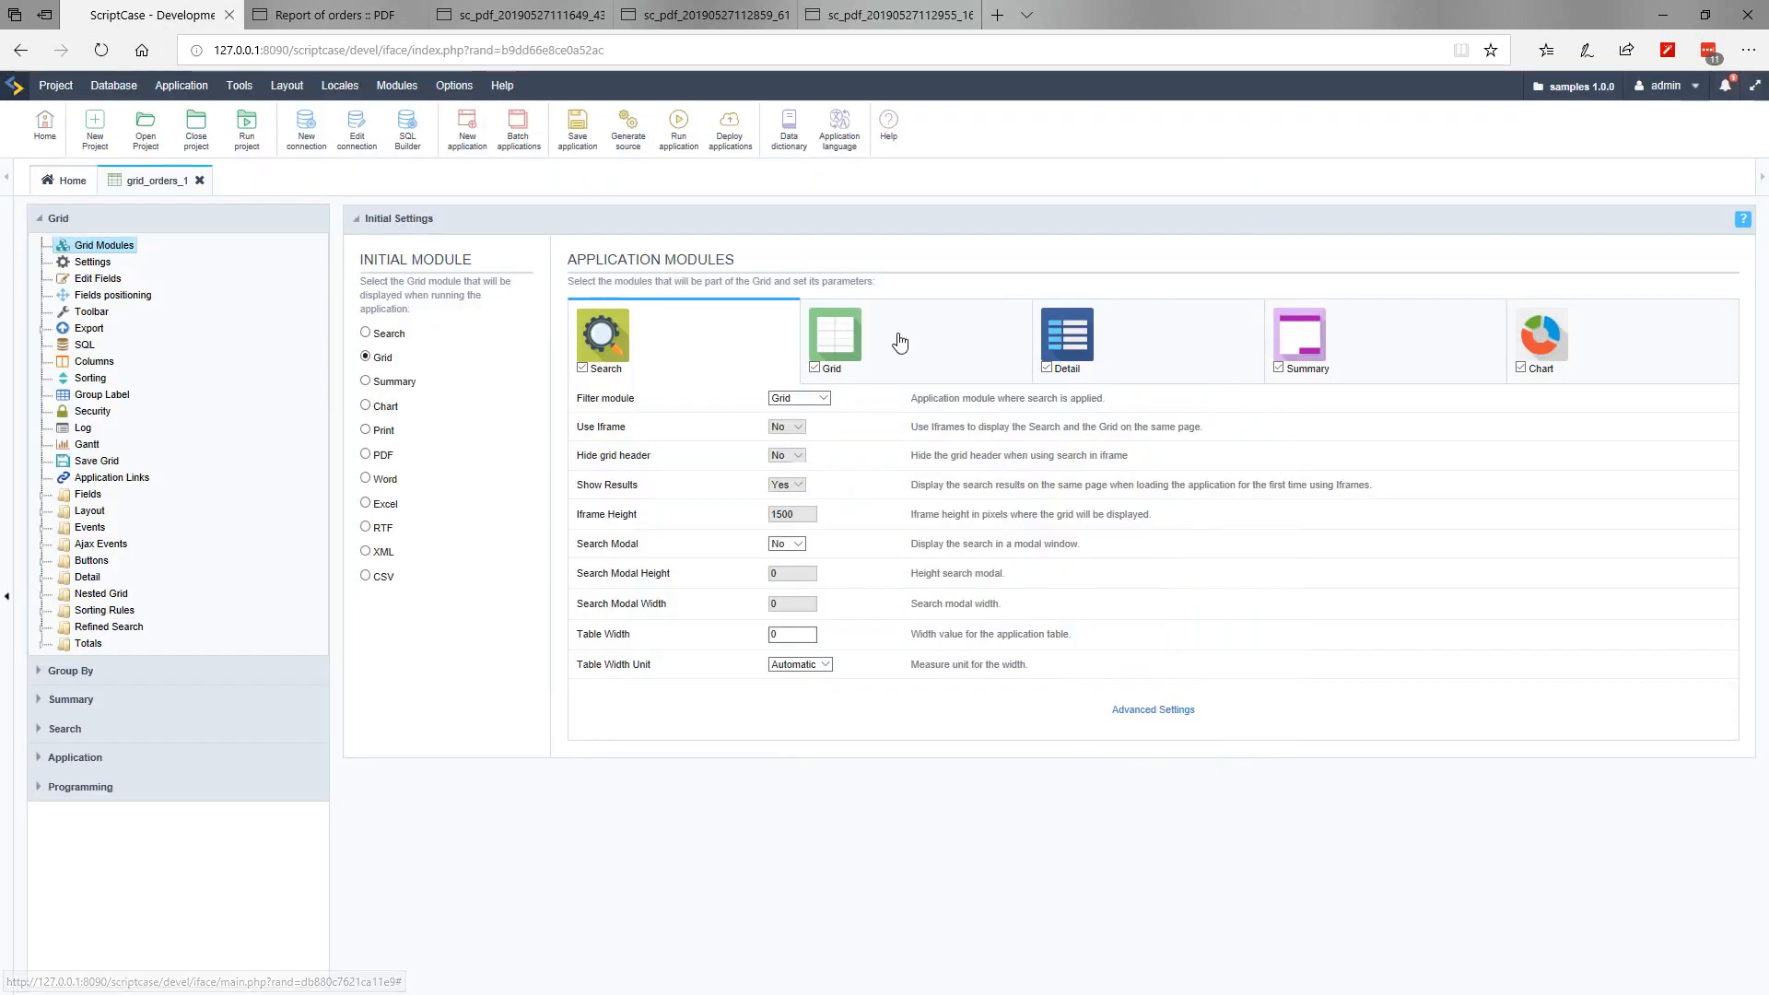
click(1132, 359)
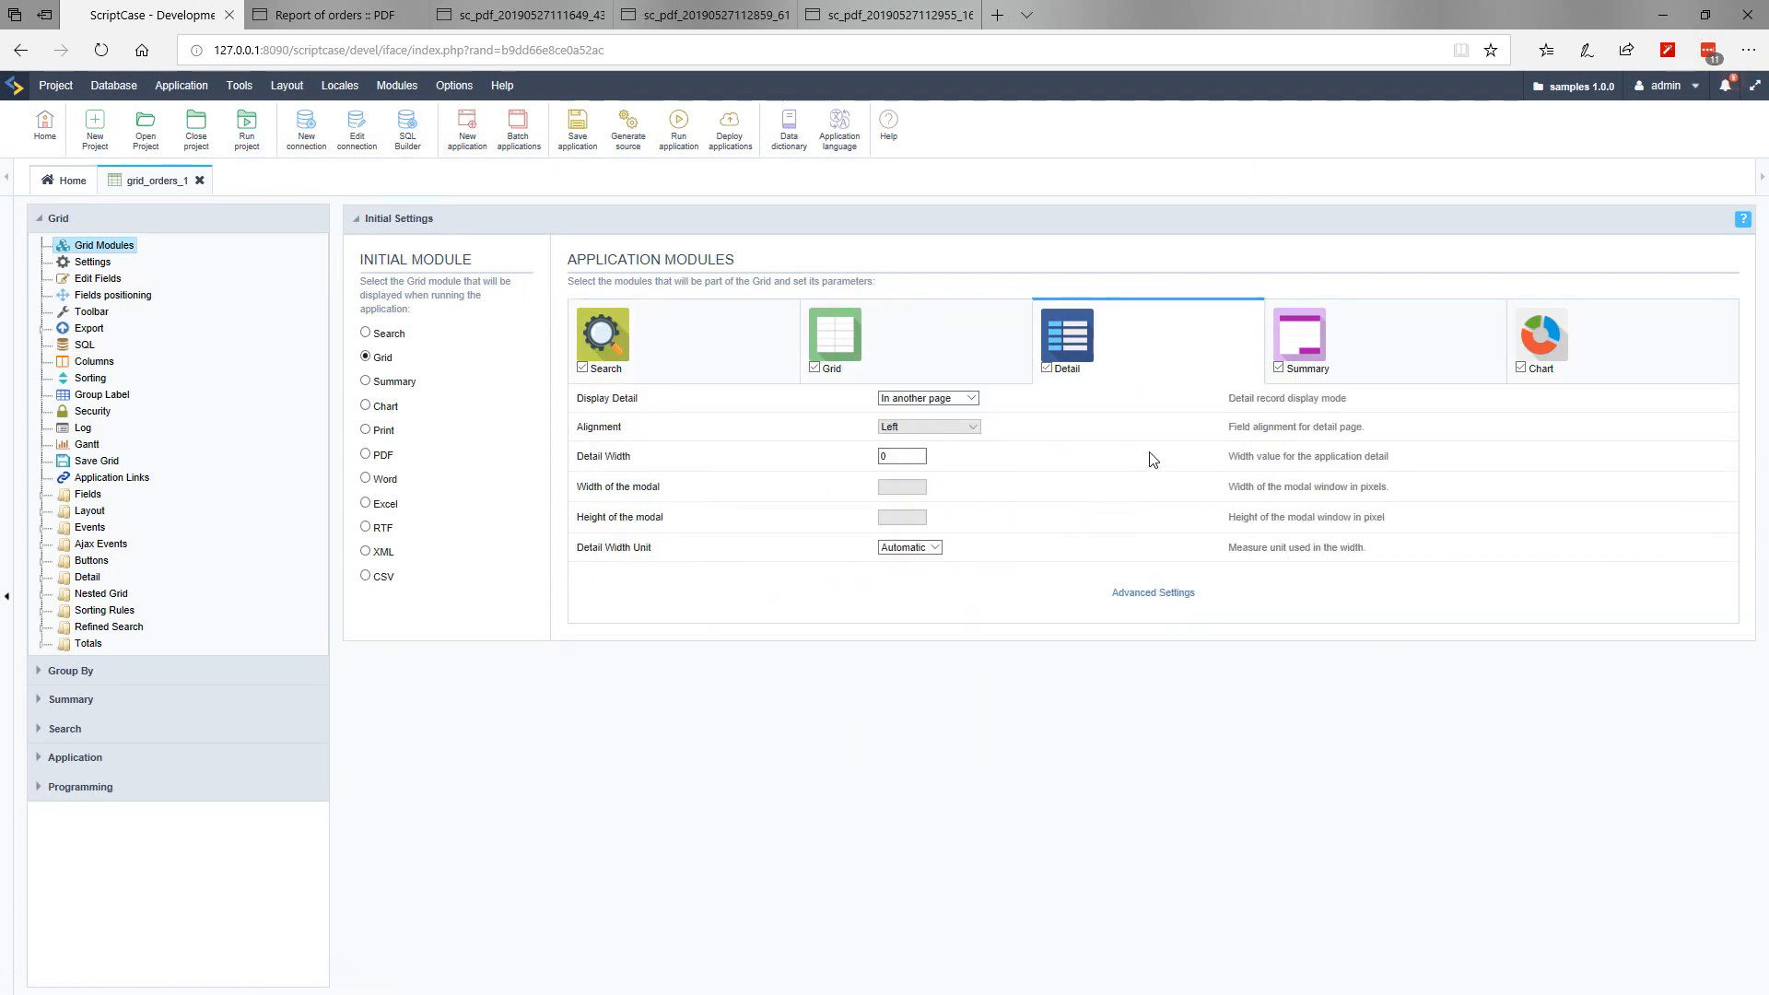
click(1365, 362)
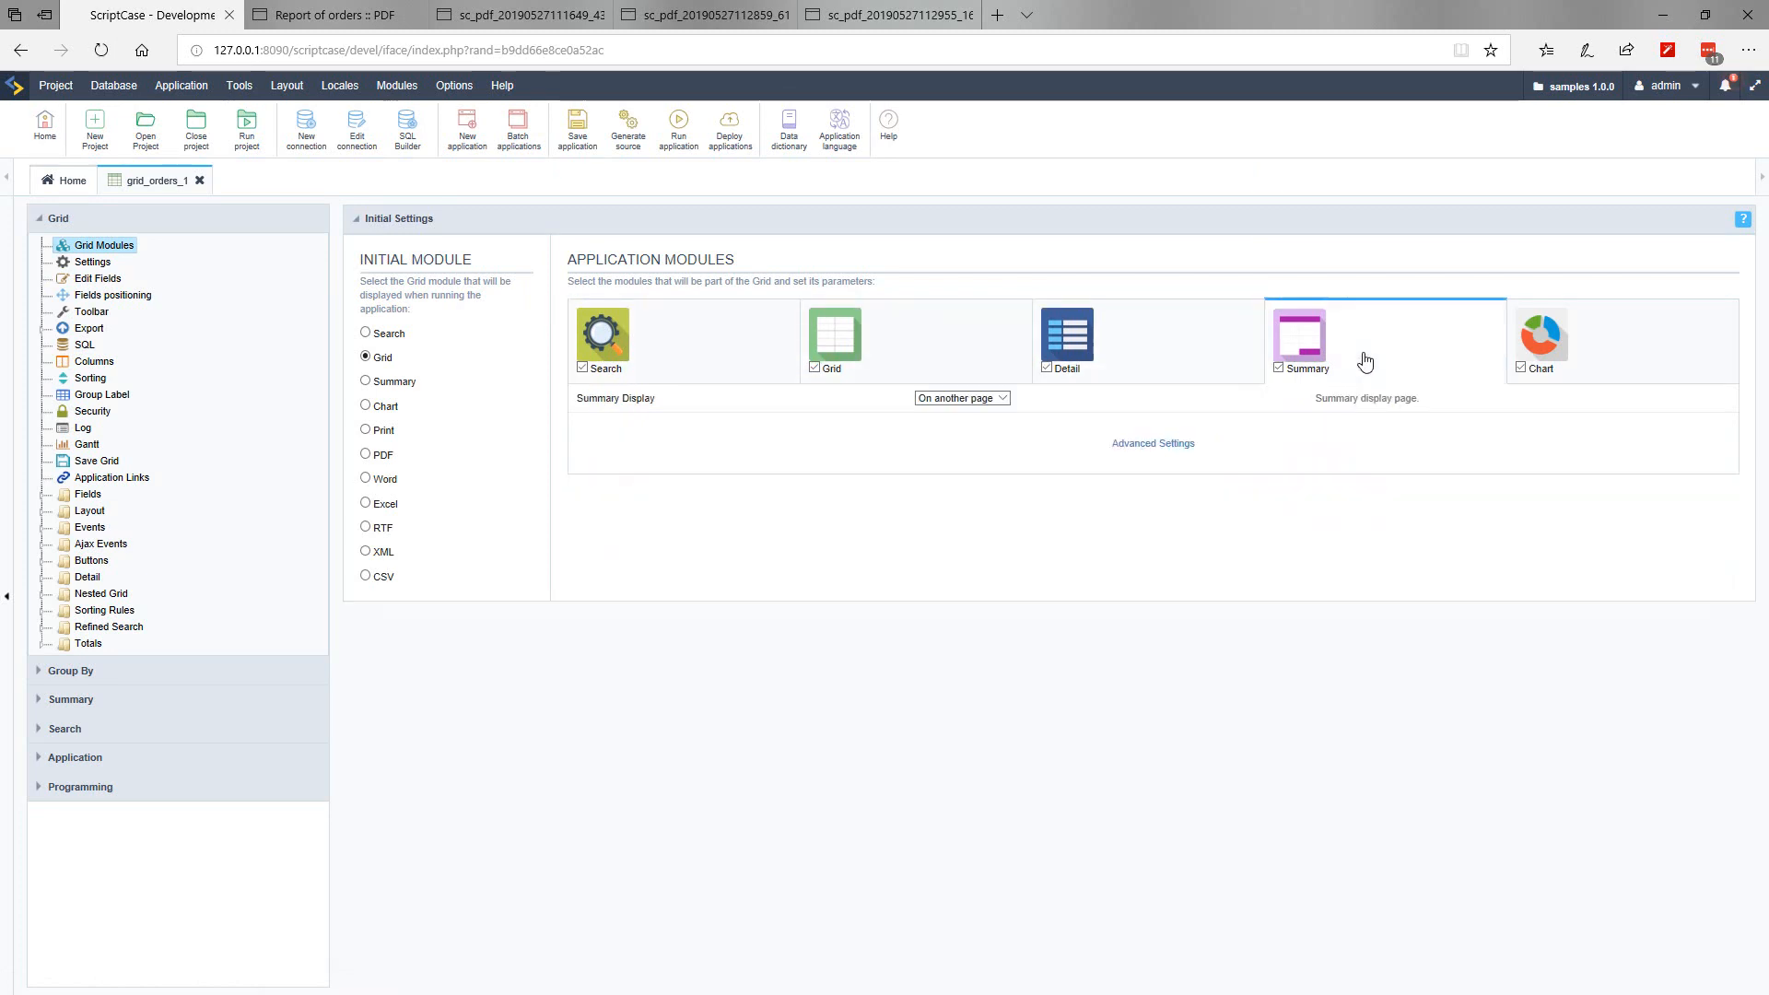
click(1583, 343)
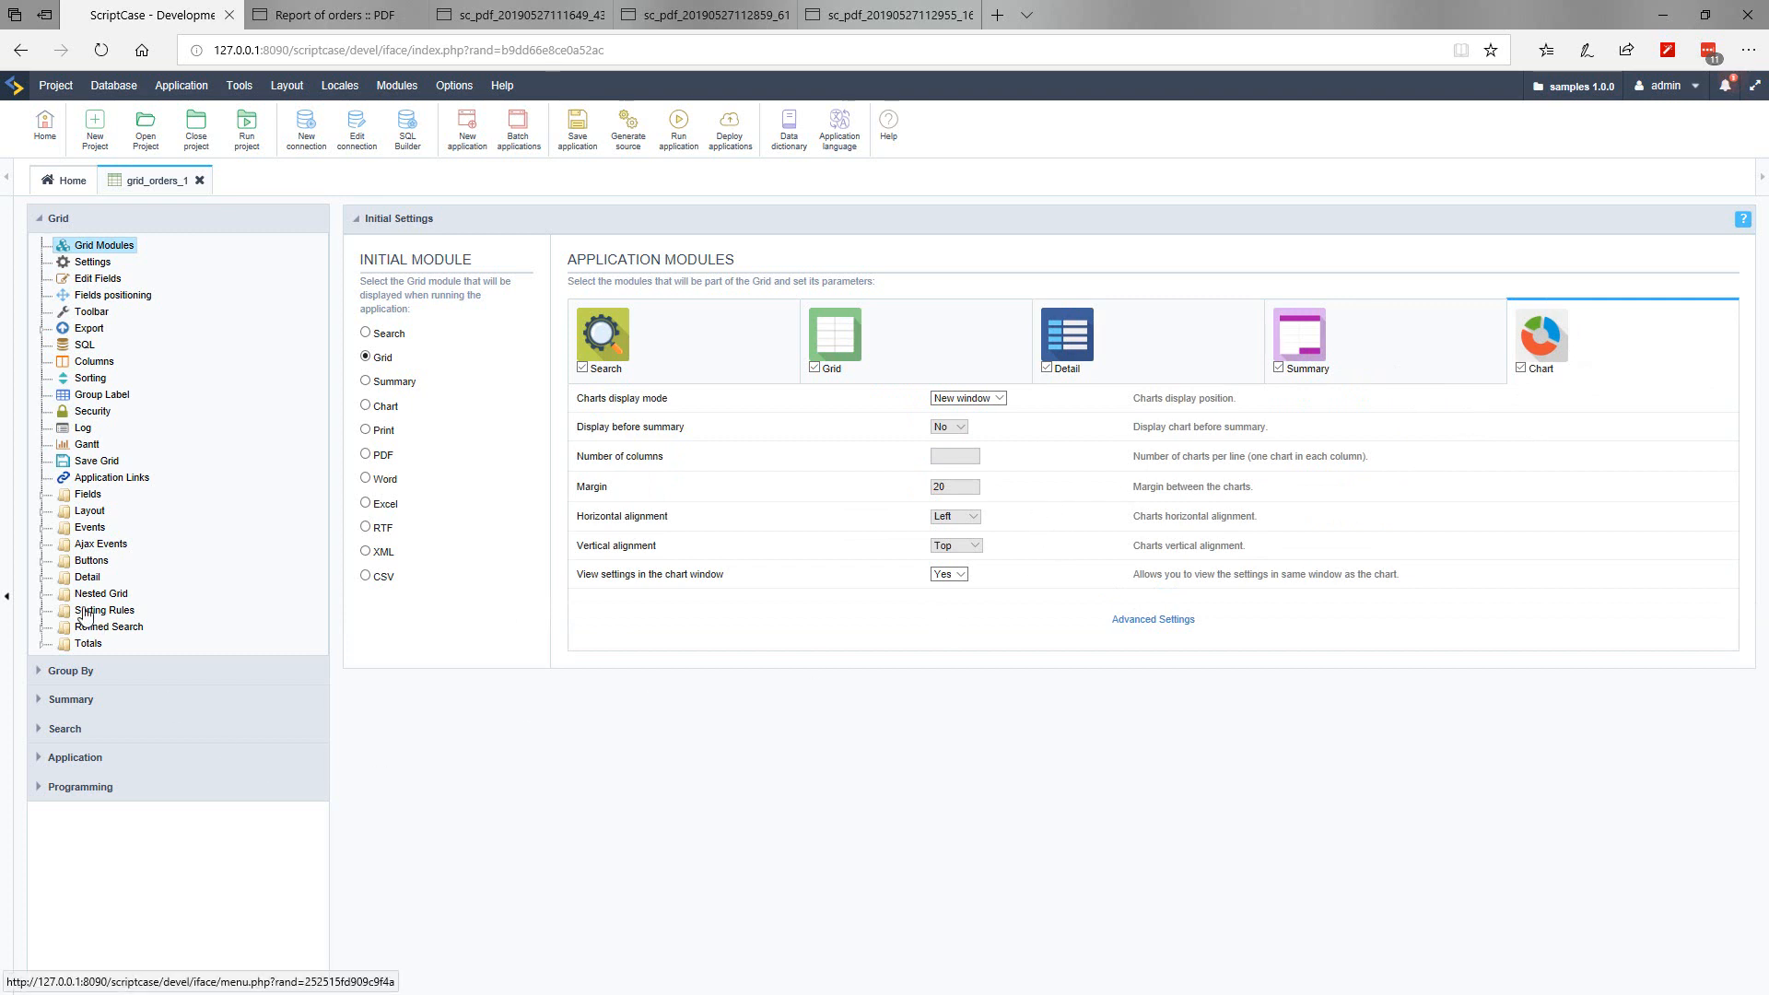
Step: Return from the PDF generation page to the orders report and bring up the first exported PDF with the scriptcase logo
click(306, 24)
click(521, 19)
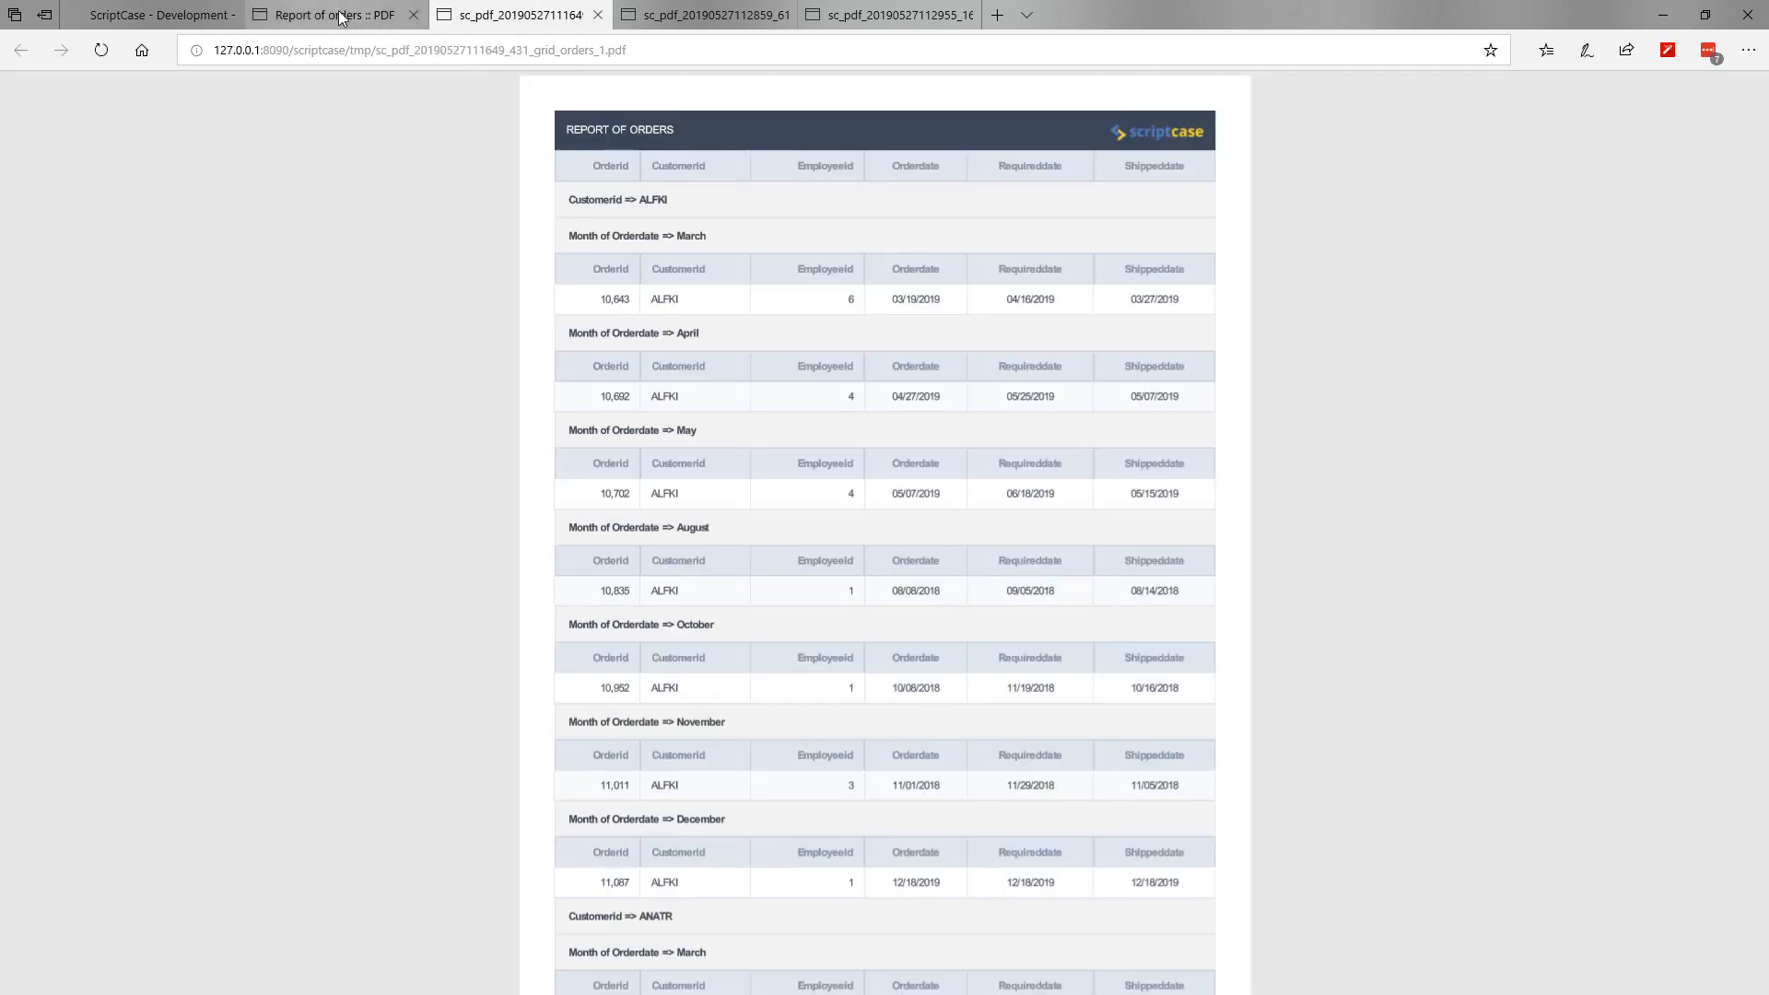
click(332, 15)
click(1045, 173)
click(522, 9)
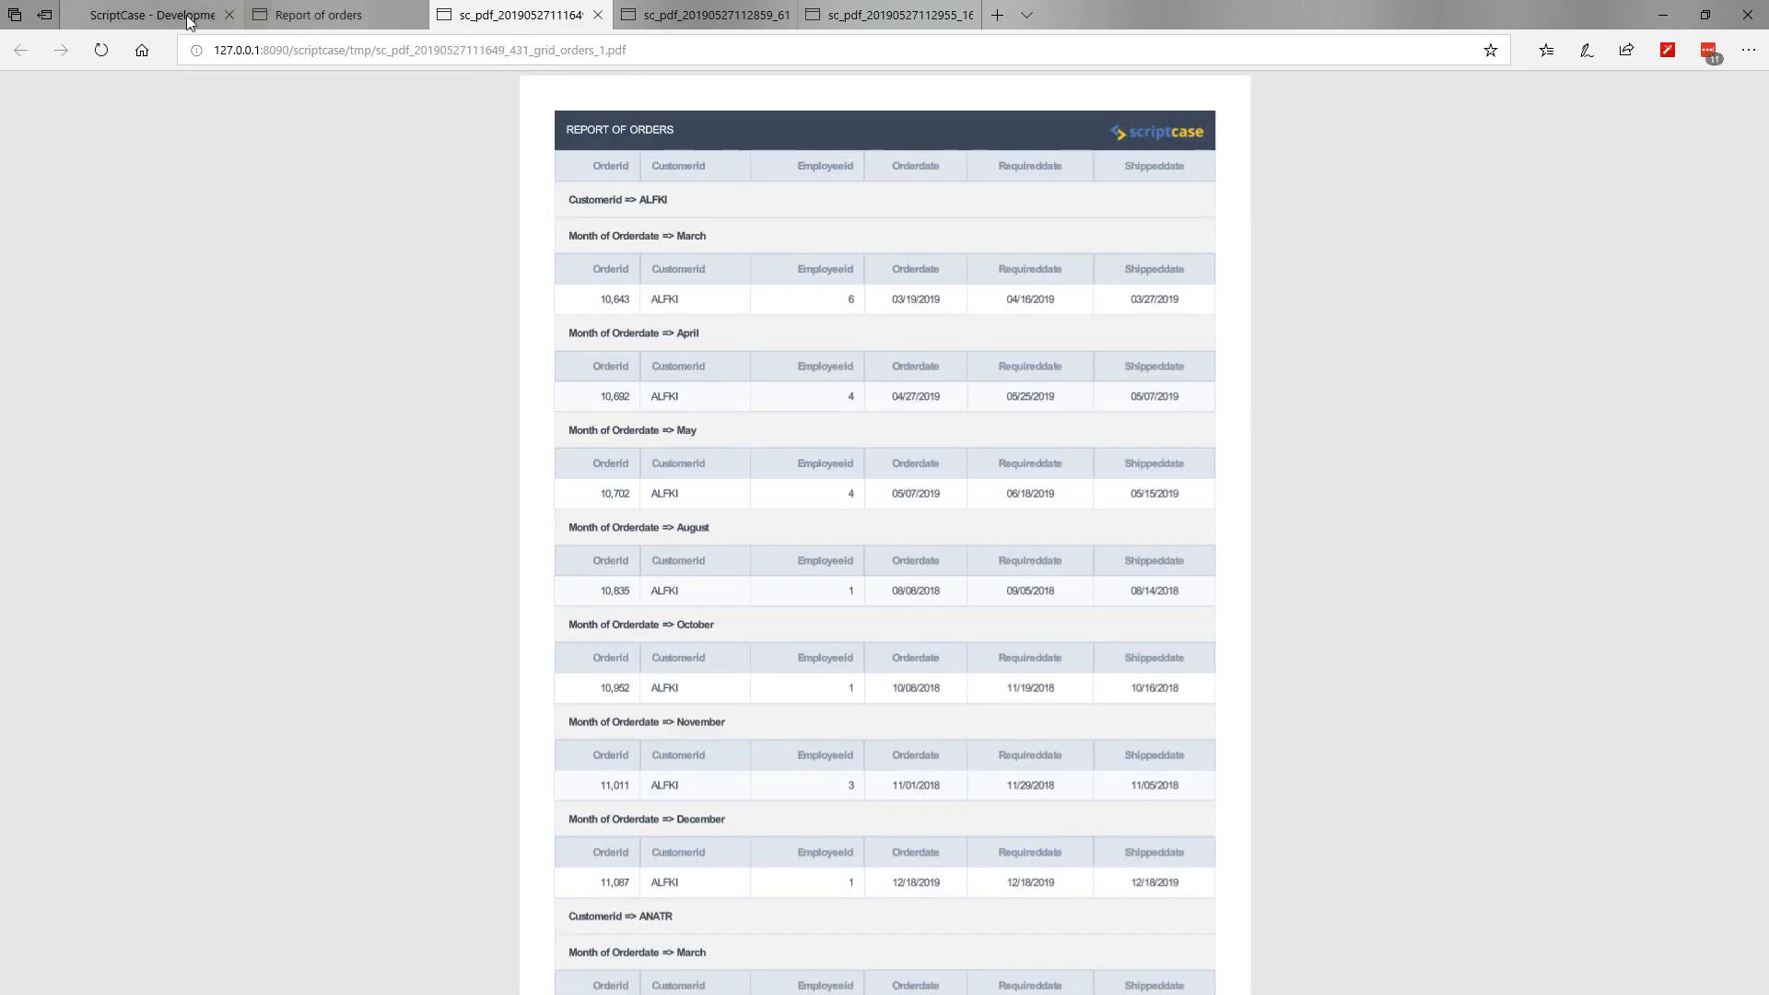
scroll(731, 406, down, 2)
scroll(769, 250, up, 2)
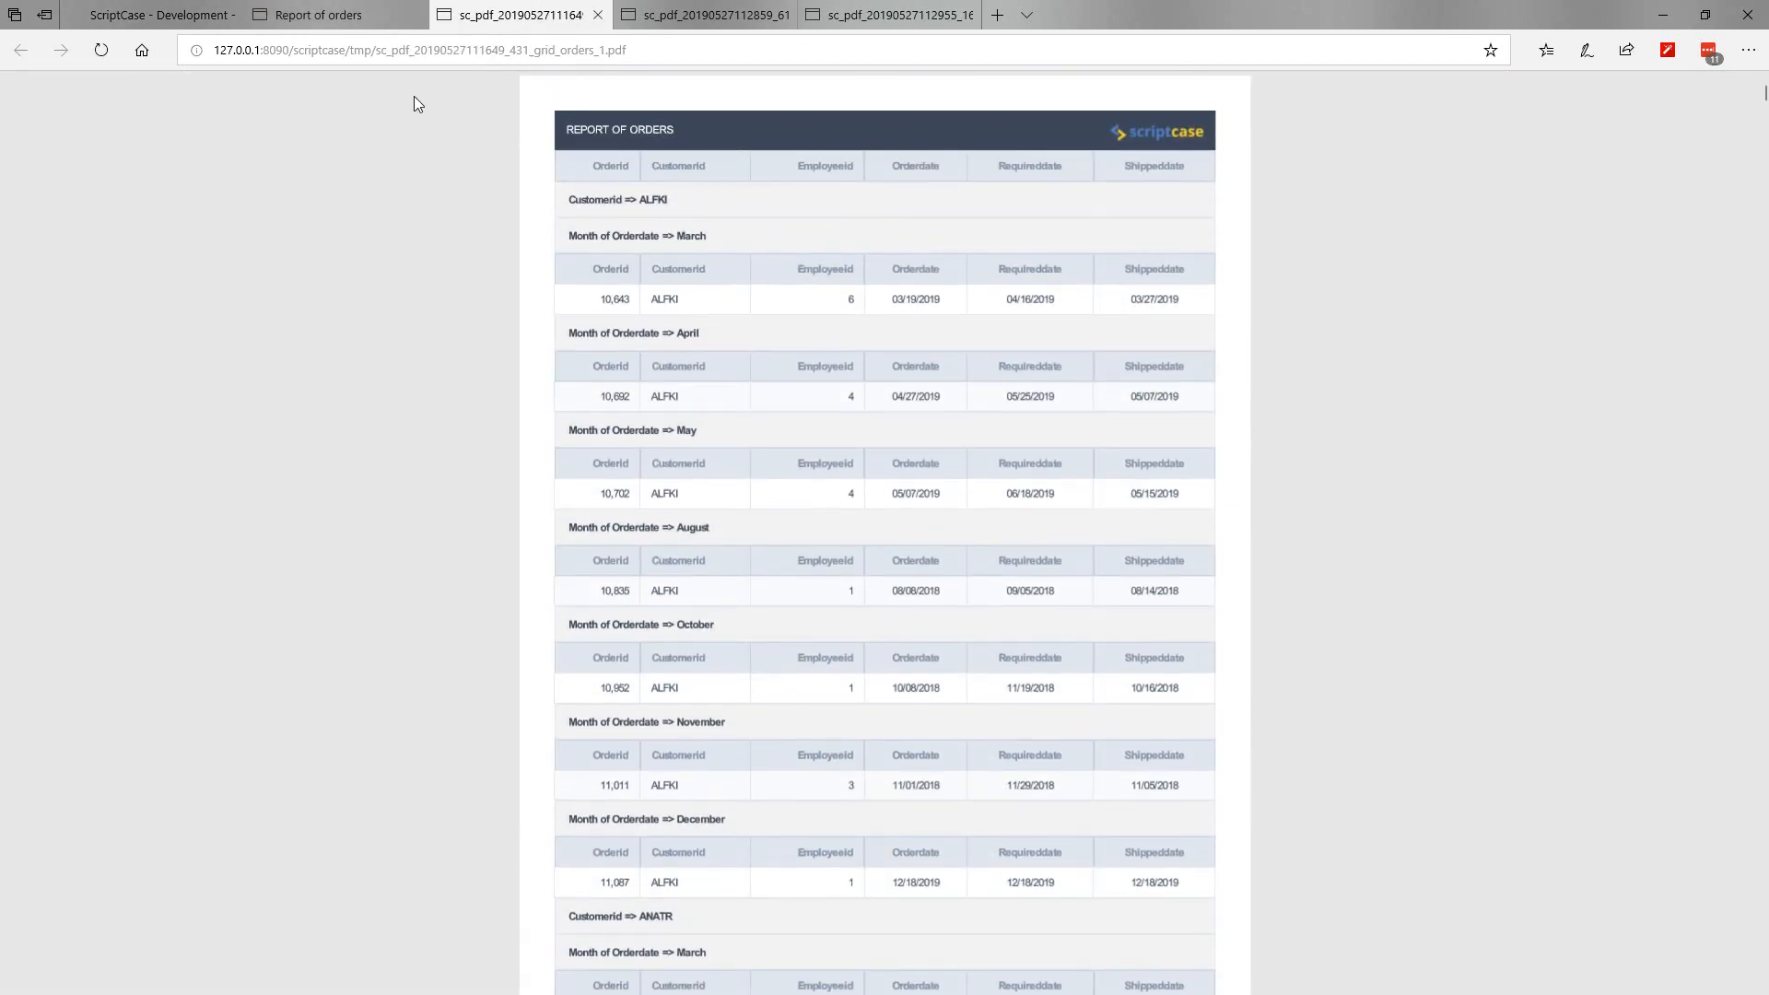
Step: Browse the PDF's table of contents by customer and month, and jump to the summary of orders on page 75
click(219, 106)
scroll(188, 627, down, 20)
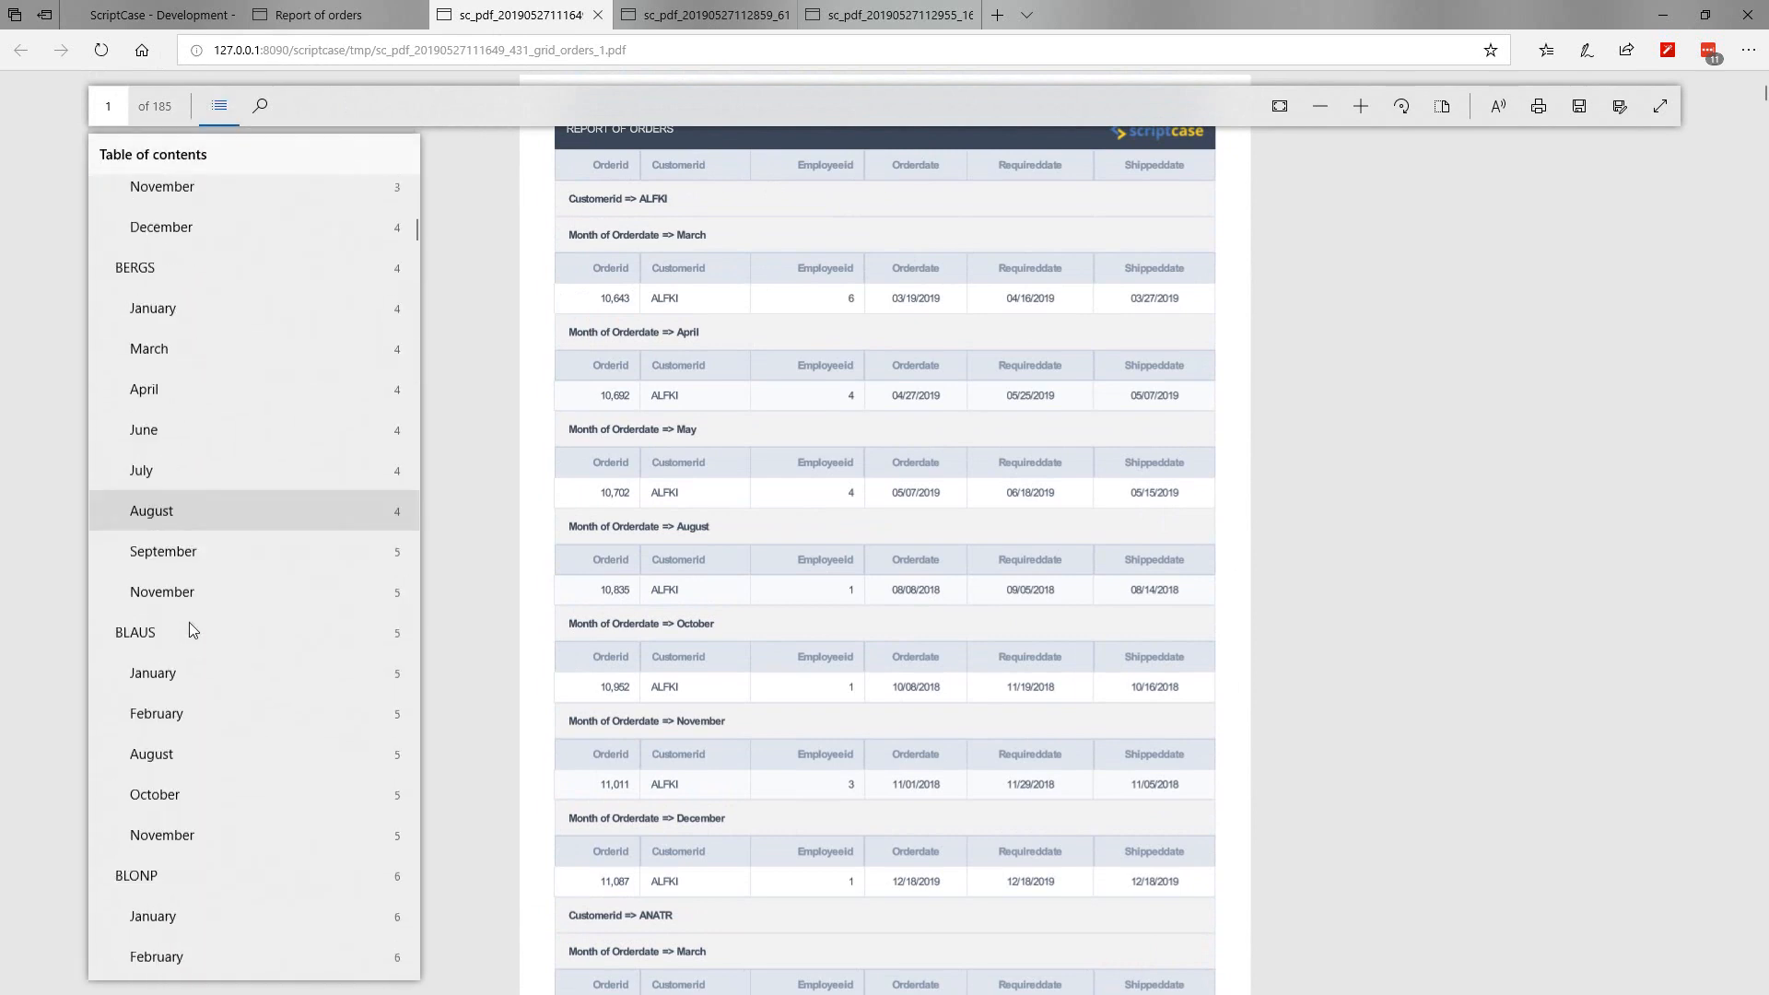
scroll(203, 664, down, 20)
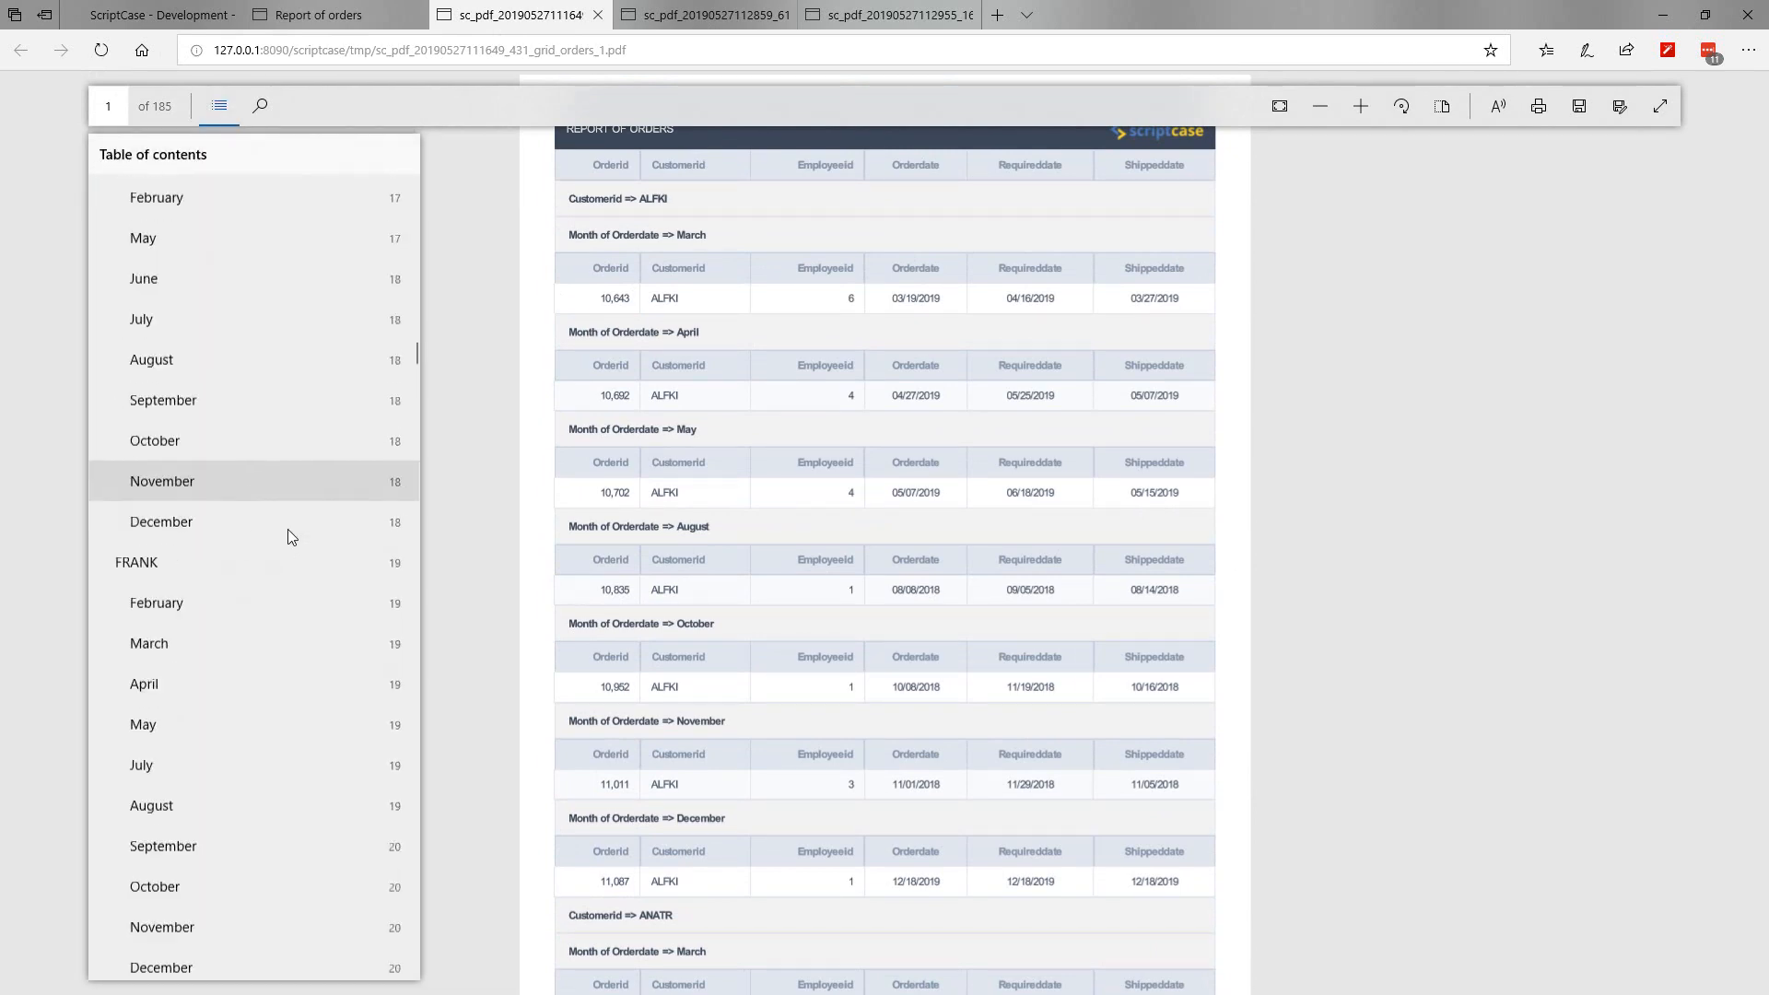
scroll(230, 627, down, 20)
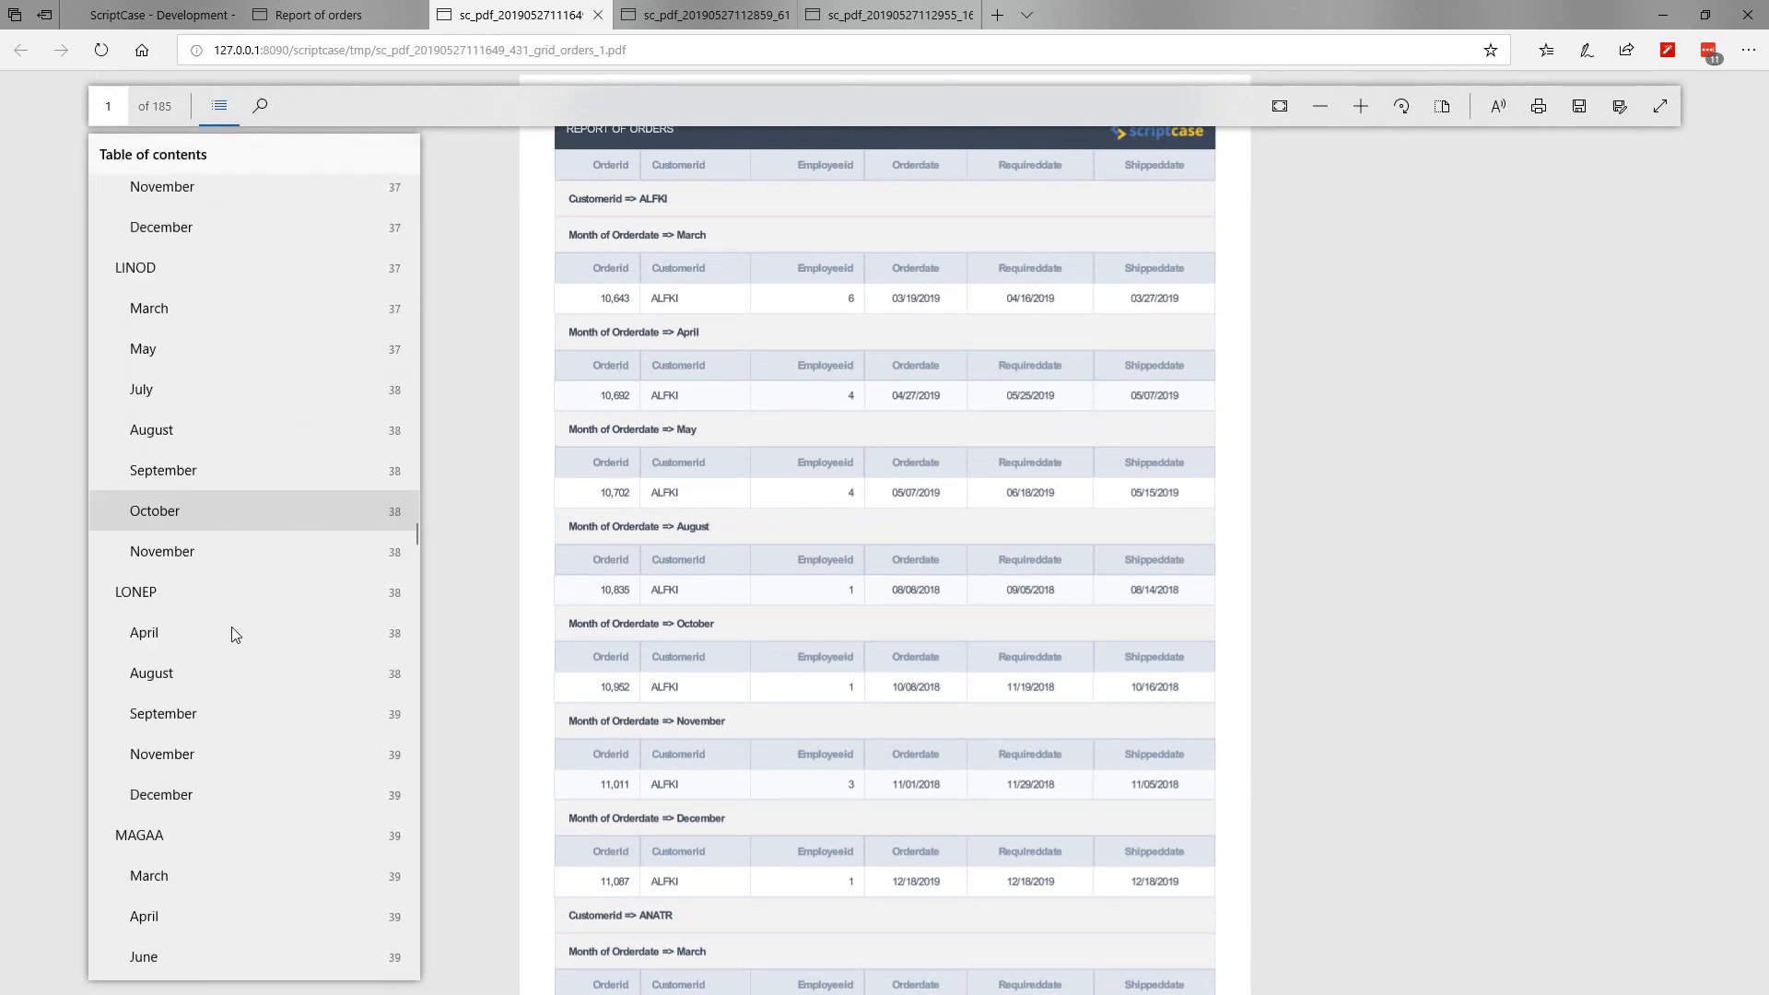
scroll(218, 627, down, 20)
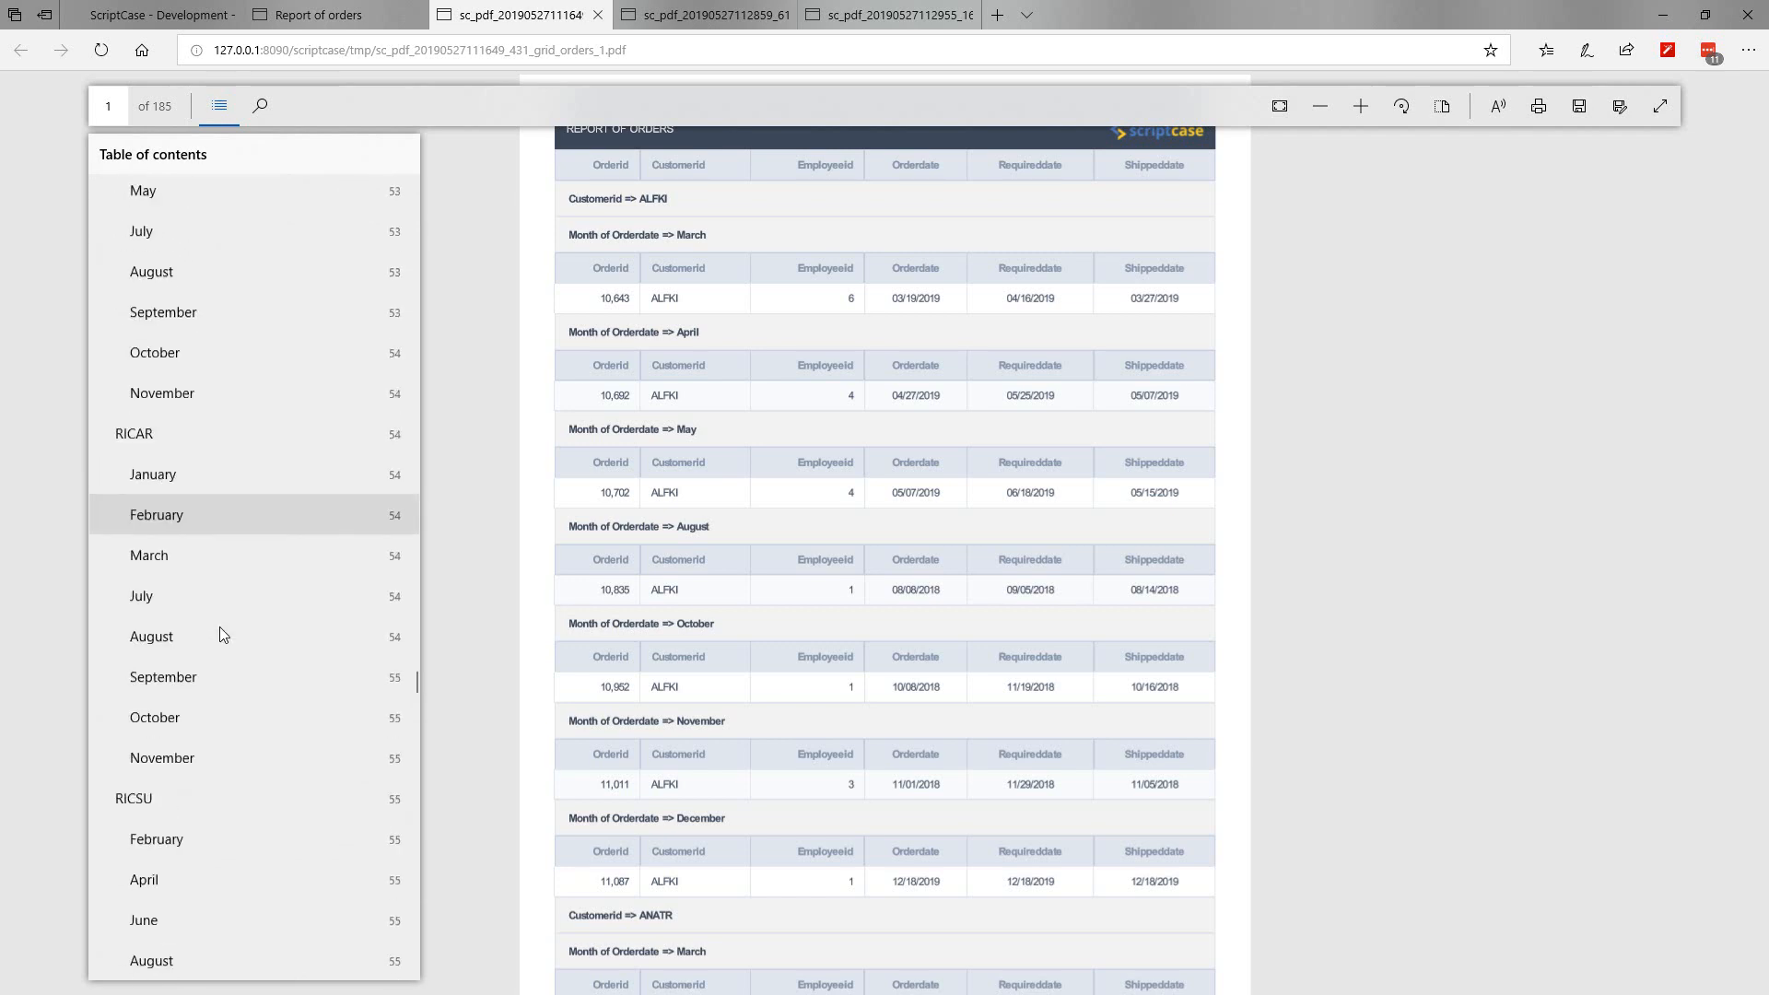
scroll(217, 643, down, 20)
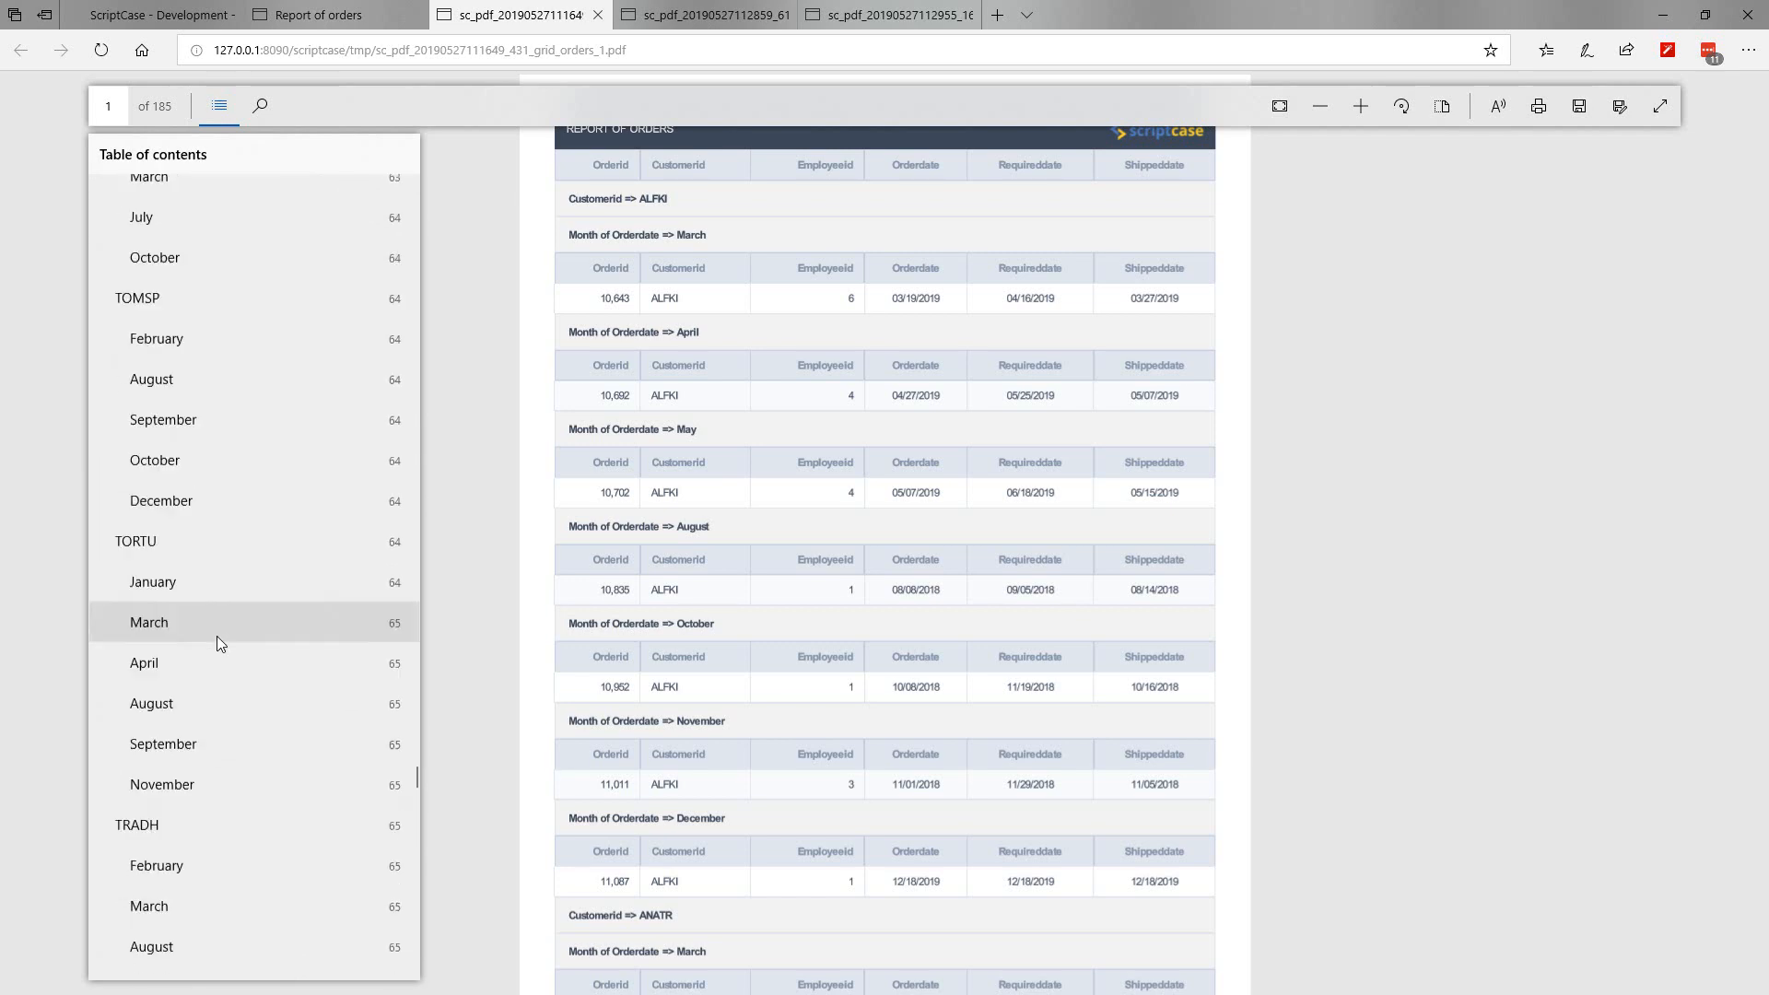
scroll(218, 643, down, 20)
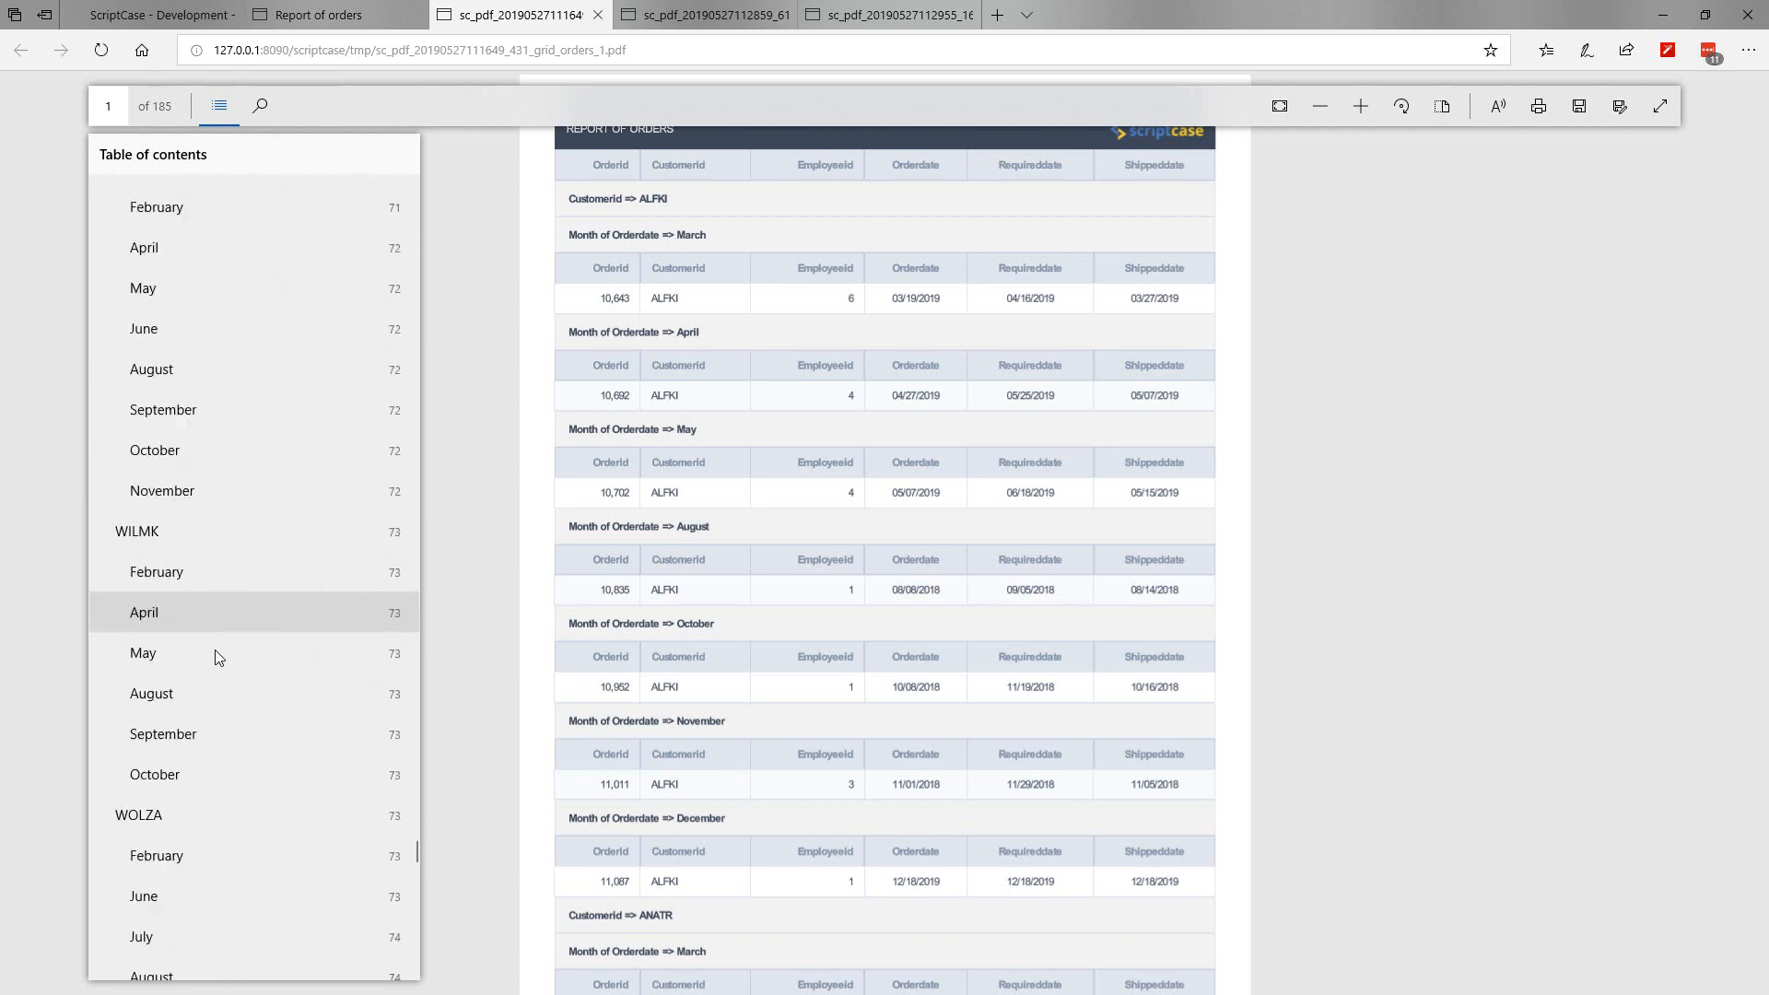
click(138, 381)
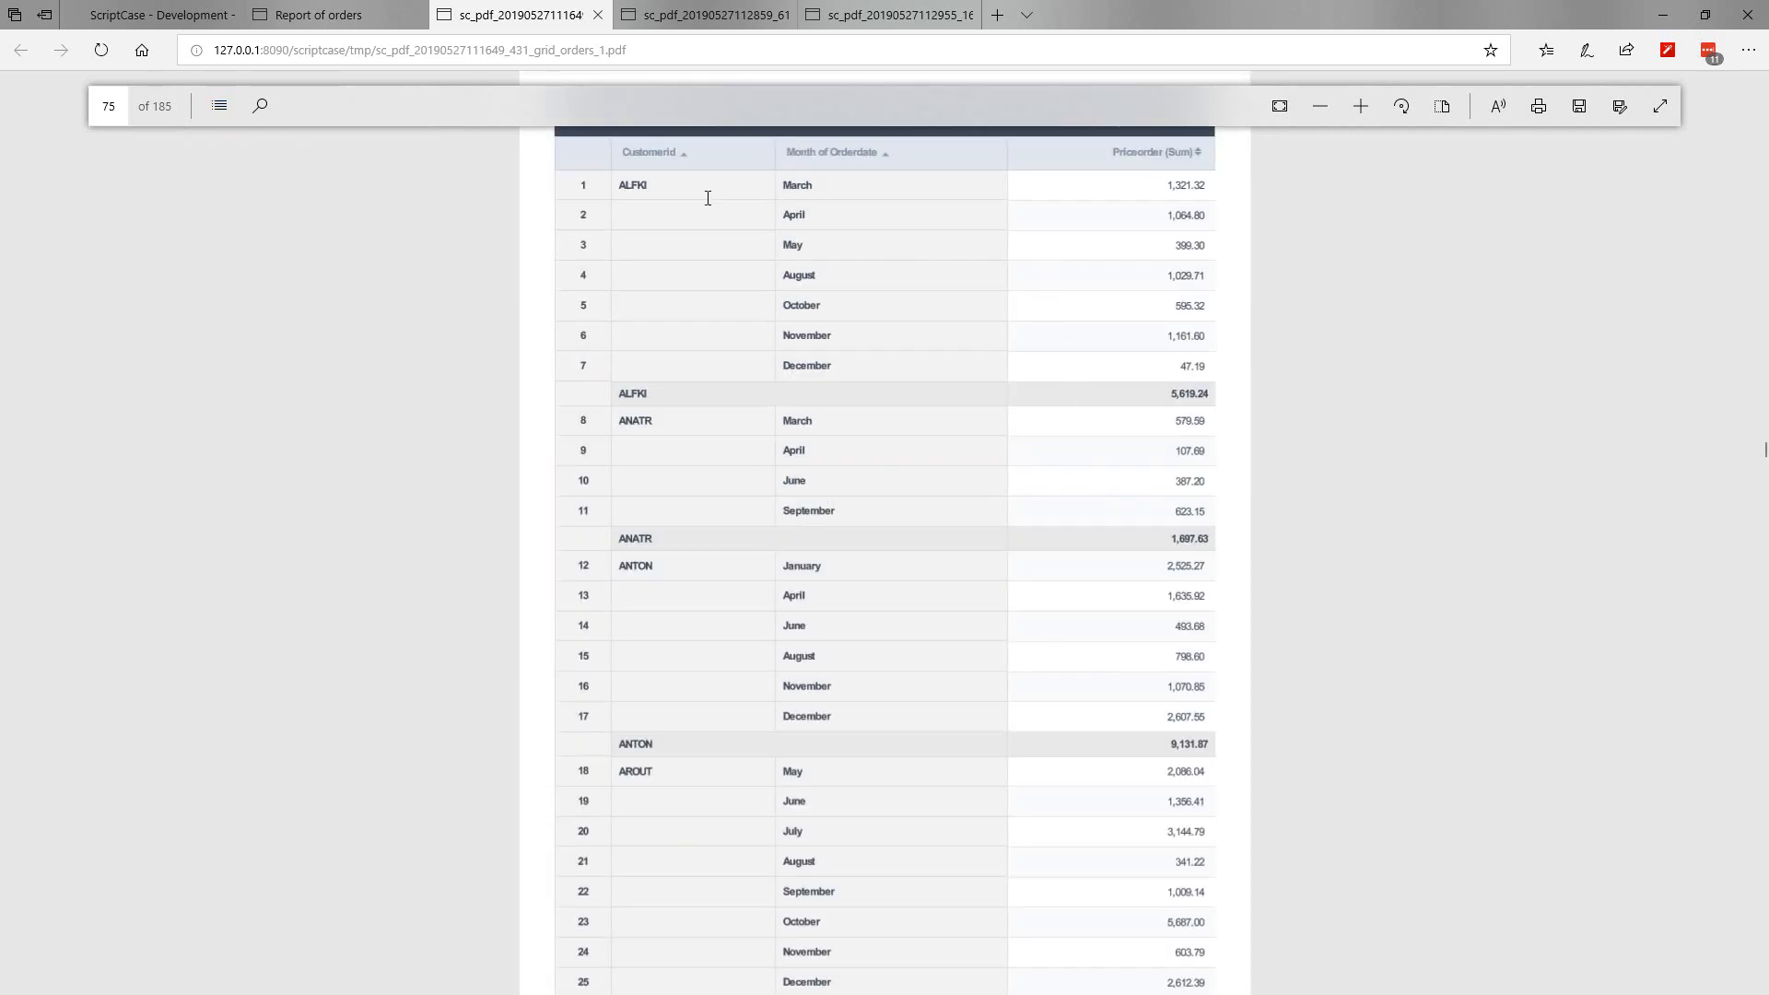
click(682, 424)
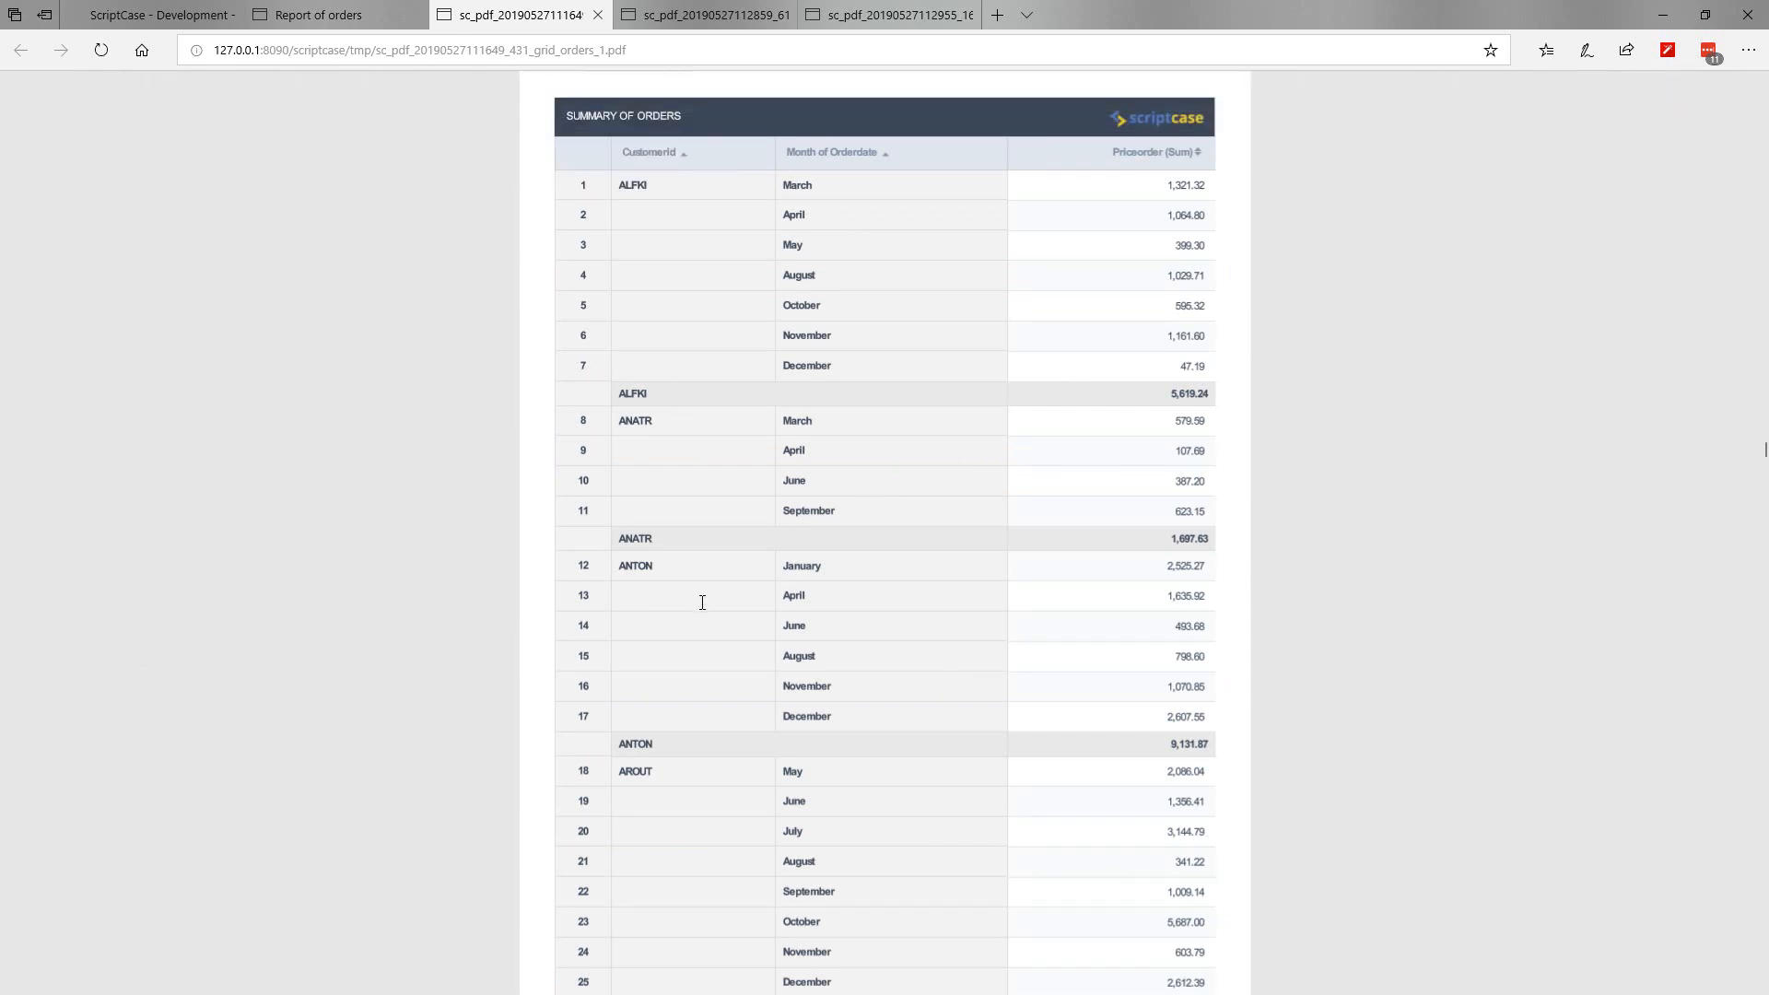
Step: Back in ScriptCase, open the customerid field settings of the customerid_orderdate static group-by
click(138, 20)
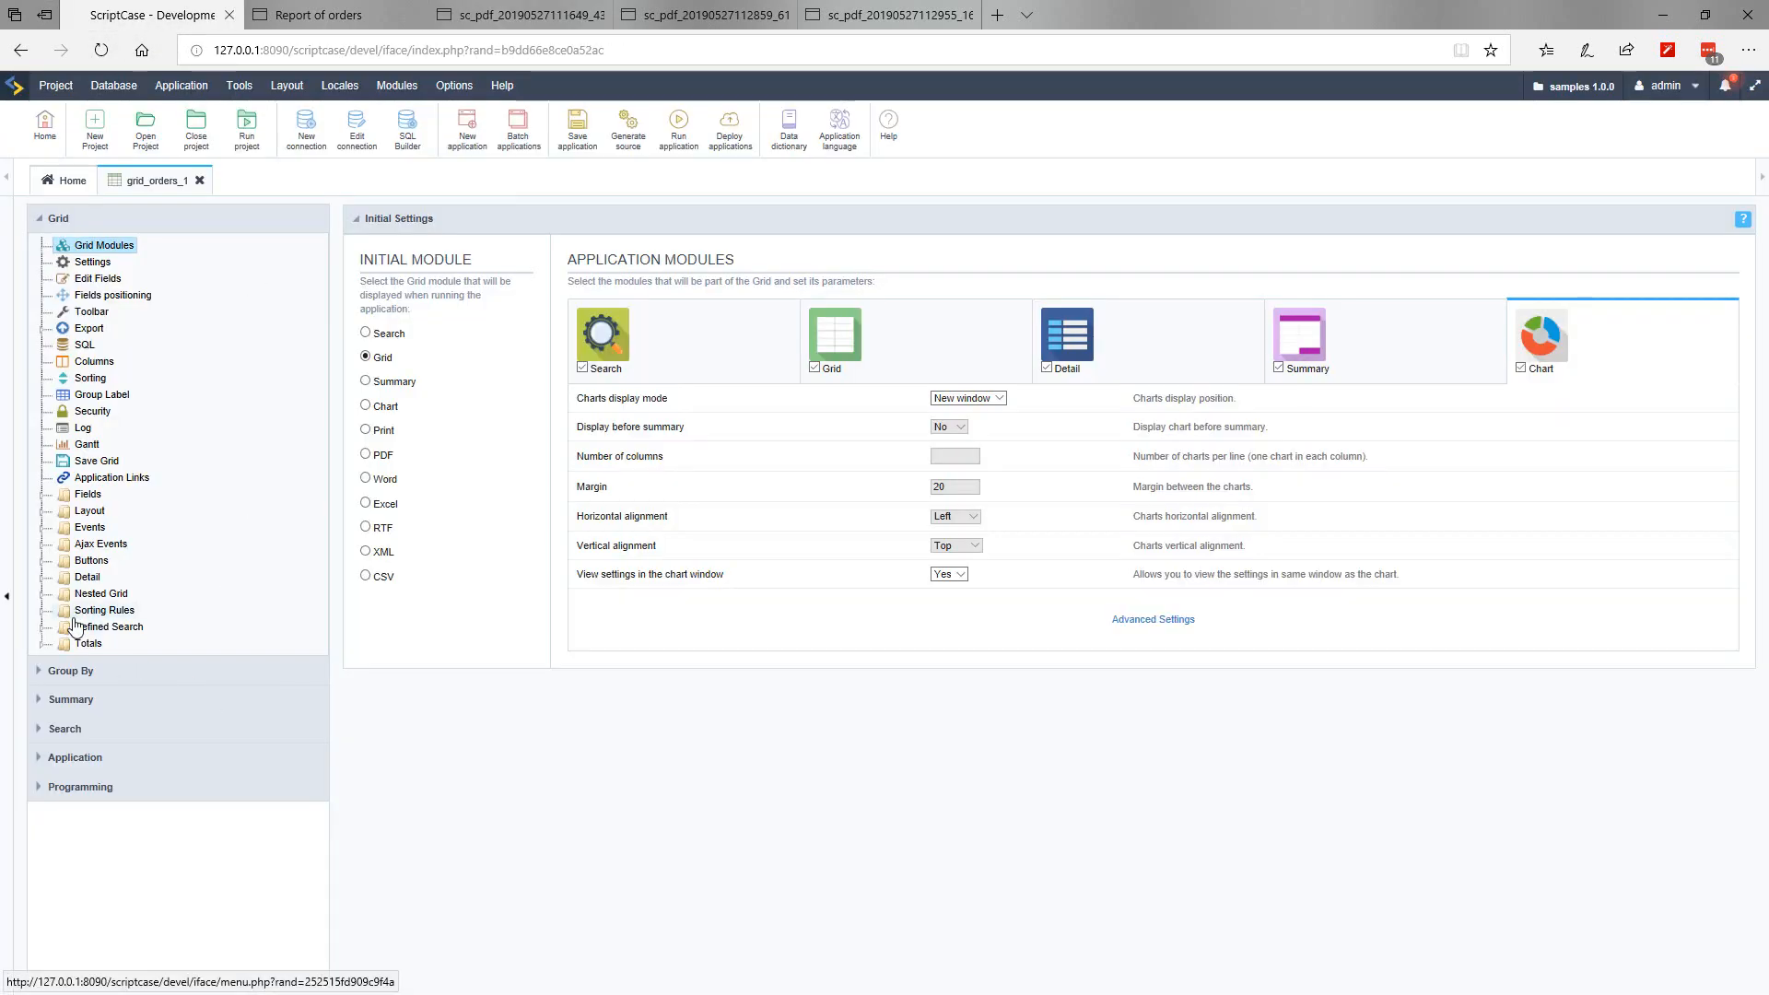
click(48, 673)
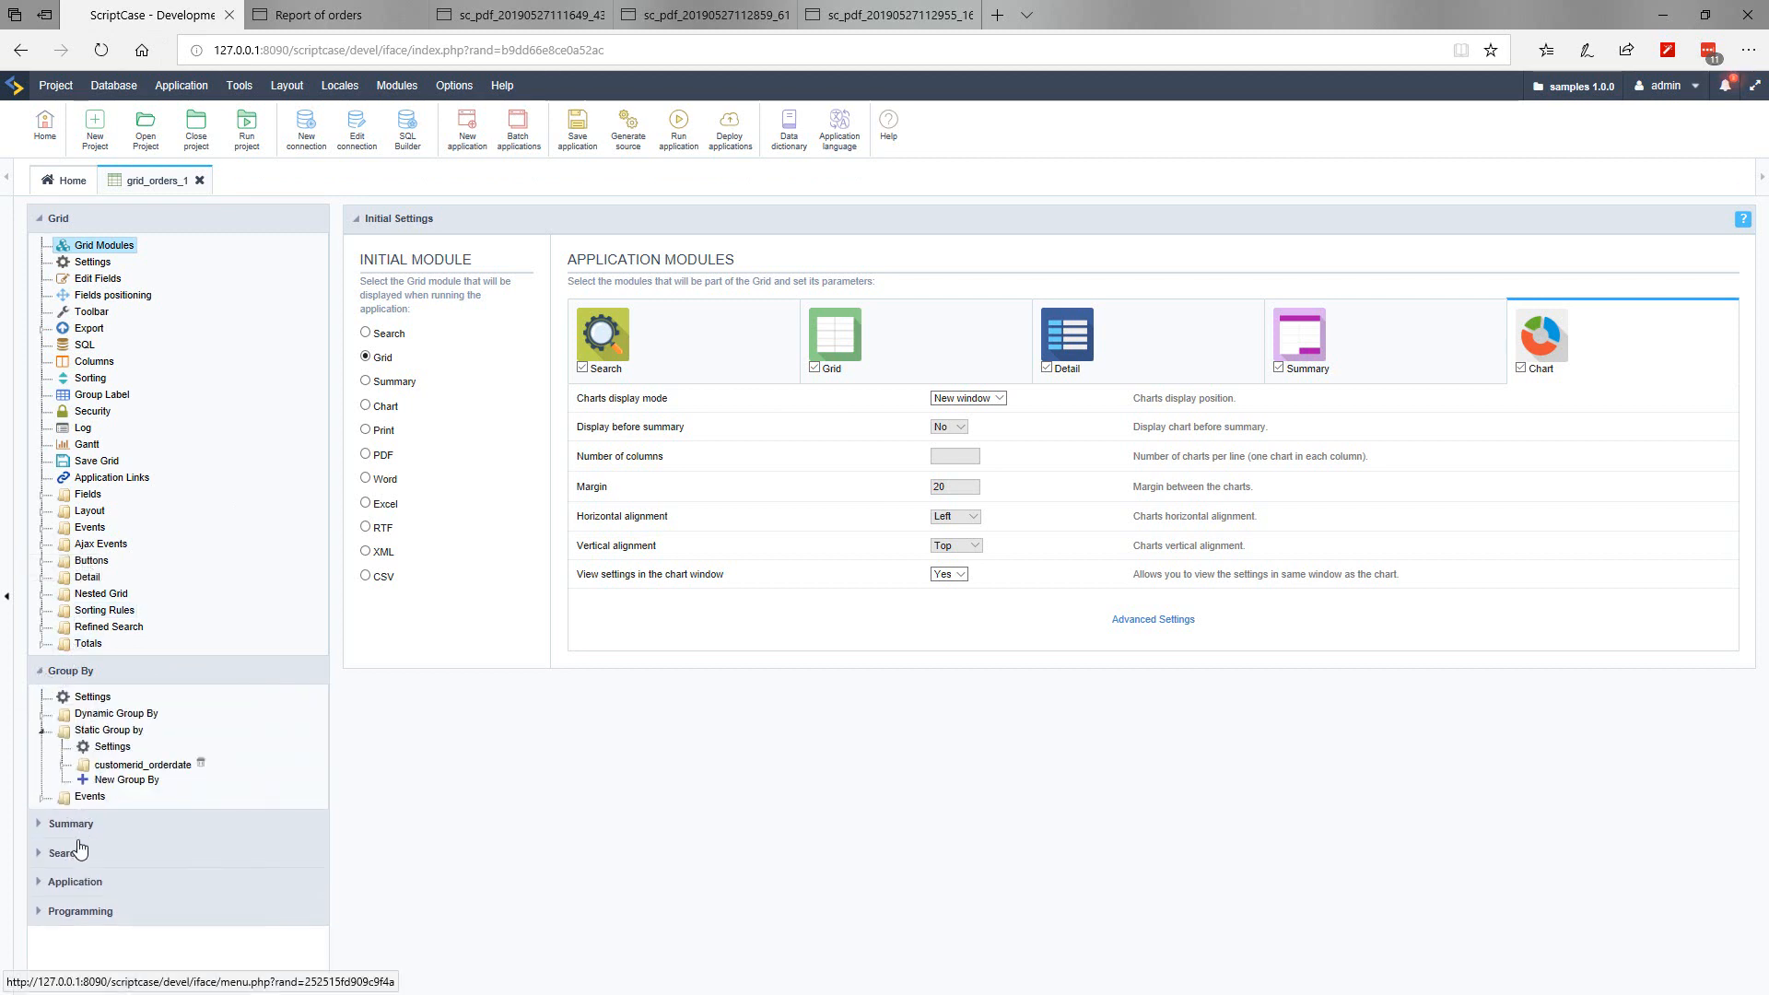
click(62, 766)
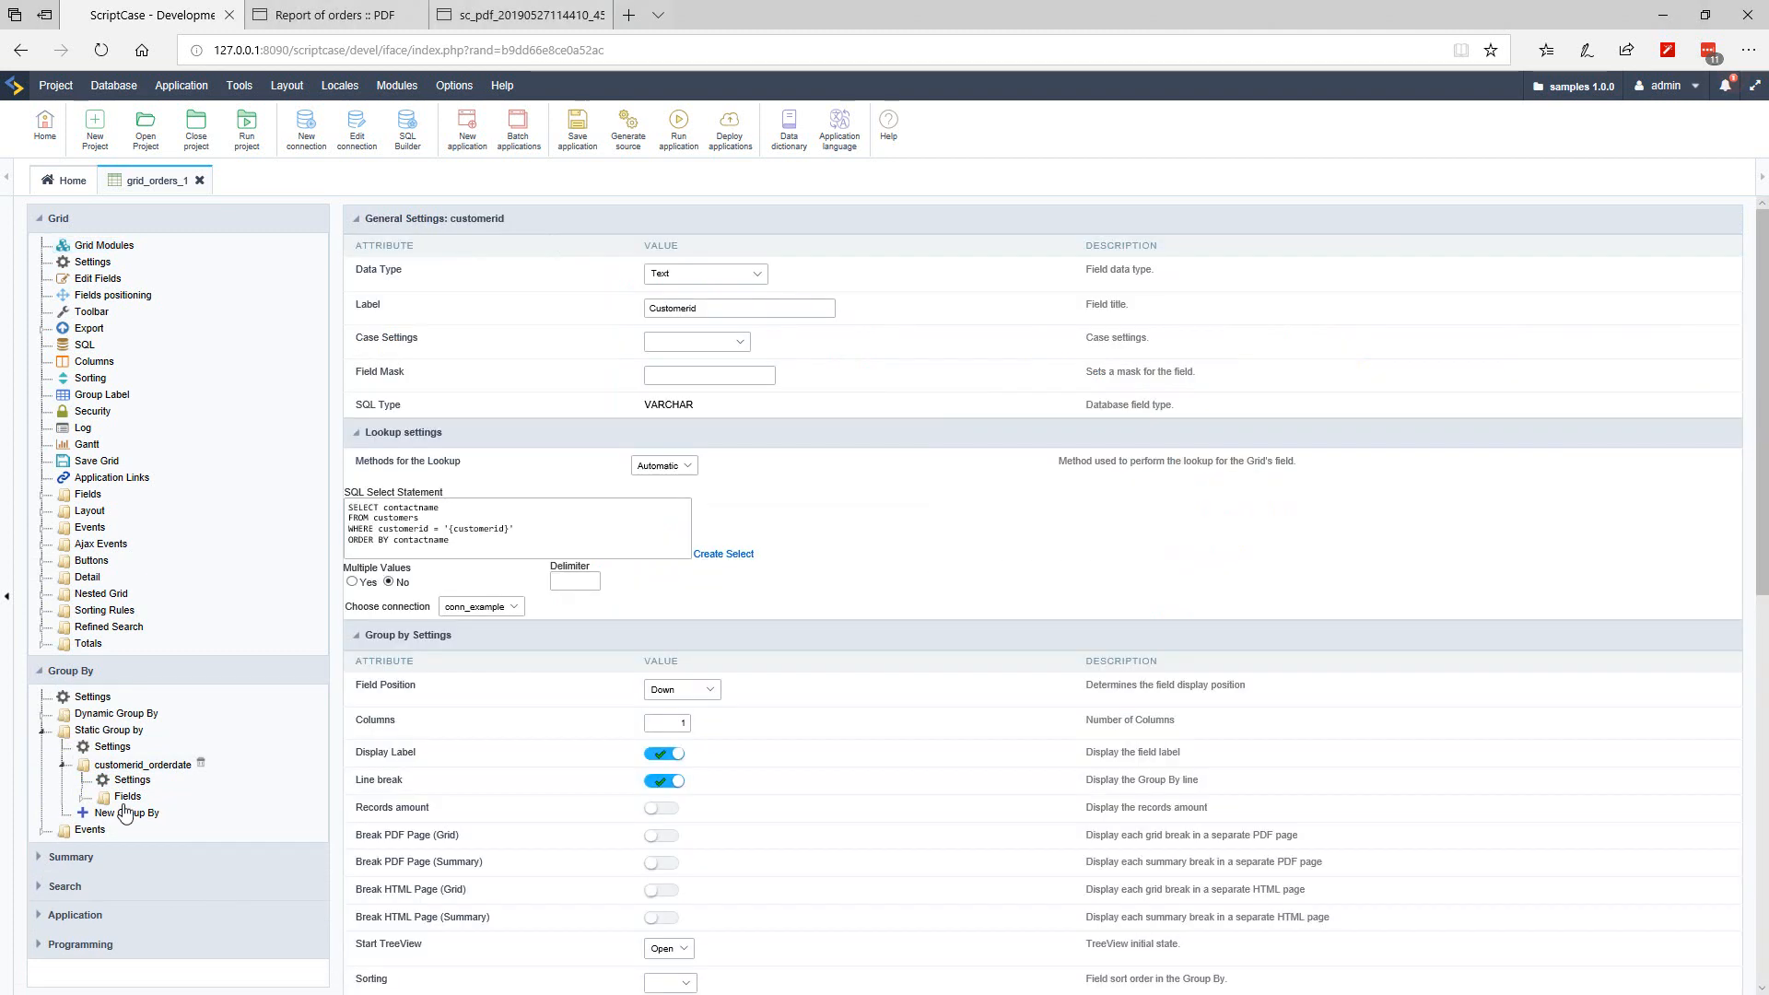
click(83, 797)
click(156, 813)
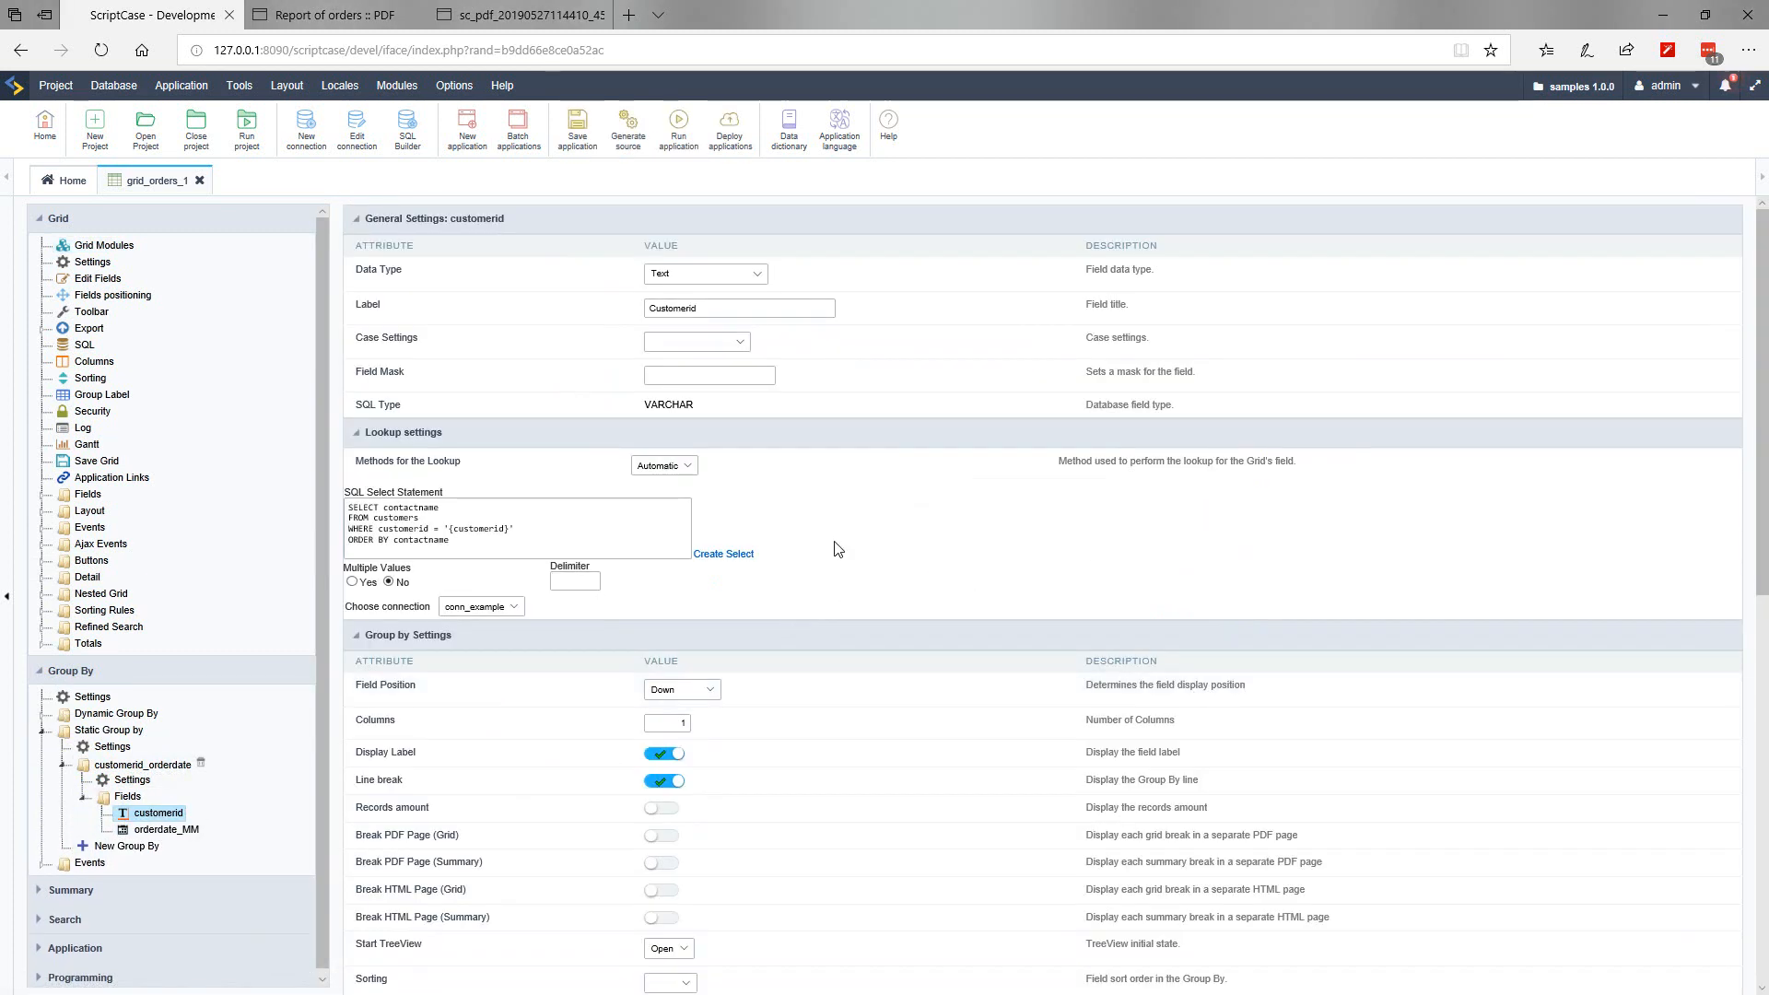
Step: Review the field's lookup connection and group-by settings, and set the customerid label to Customer
click(513, 610)
click(1010, 593)
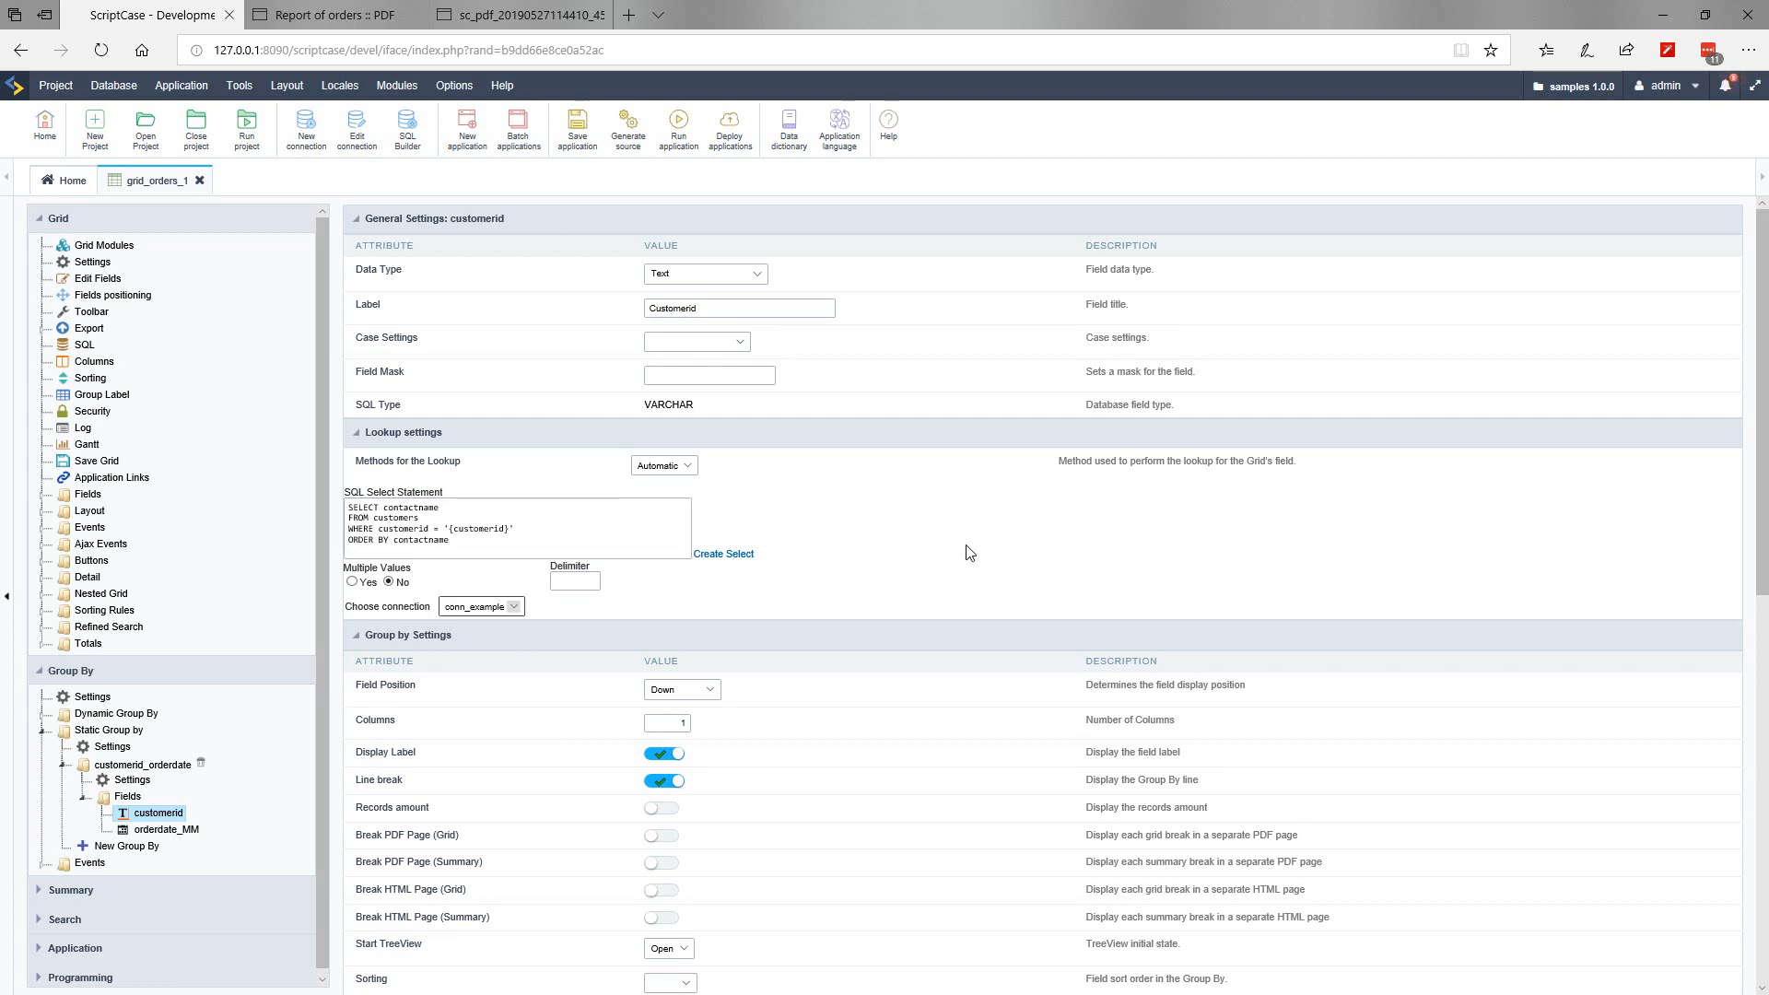
scroll(958, 516, down, 4)
scroll(952, 580, up, 4)
click(740, 310)
key(BackSpace)
key(BackSpace)
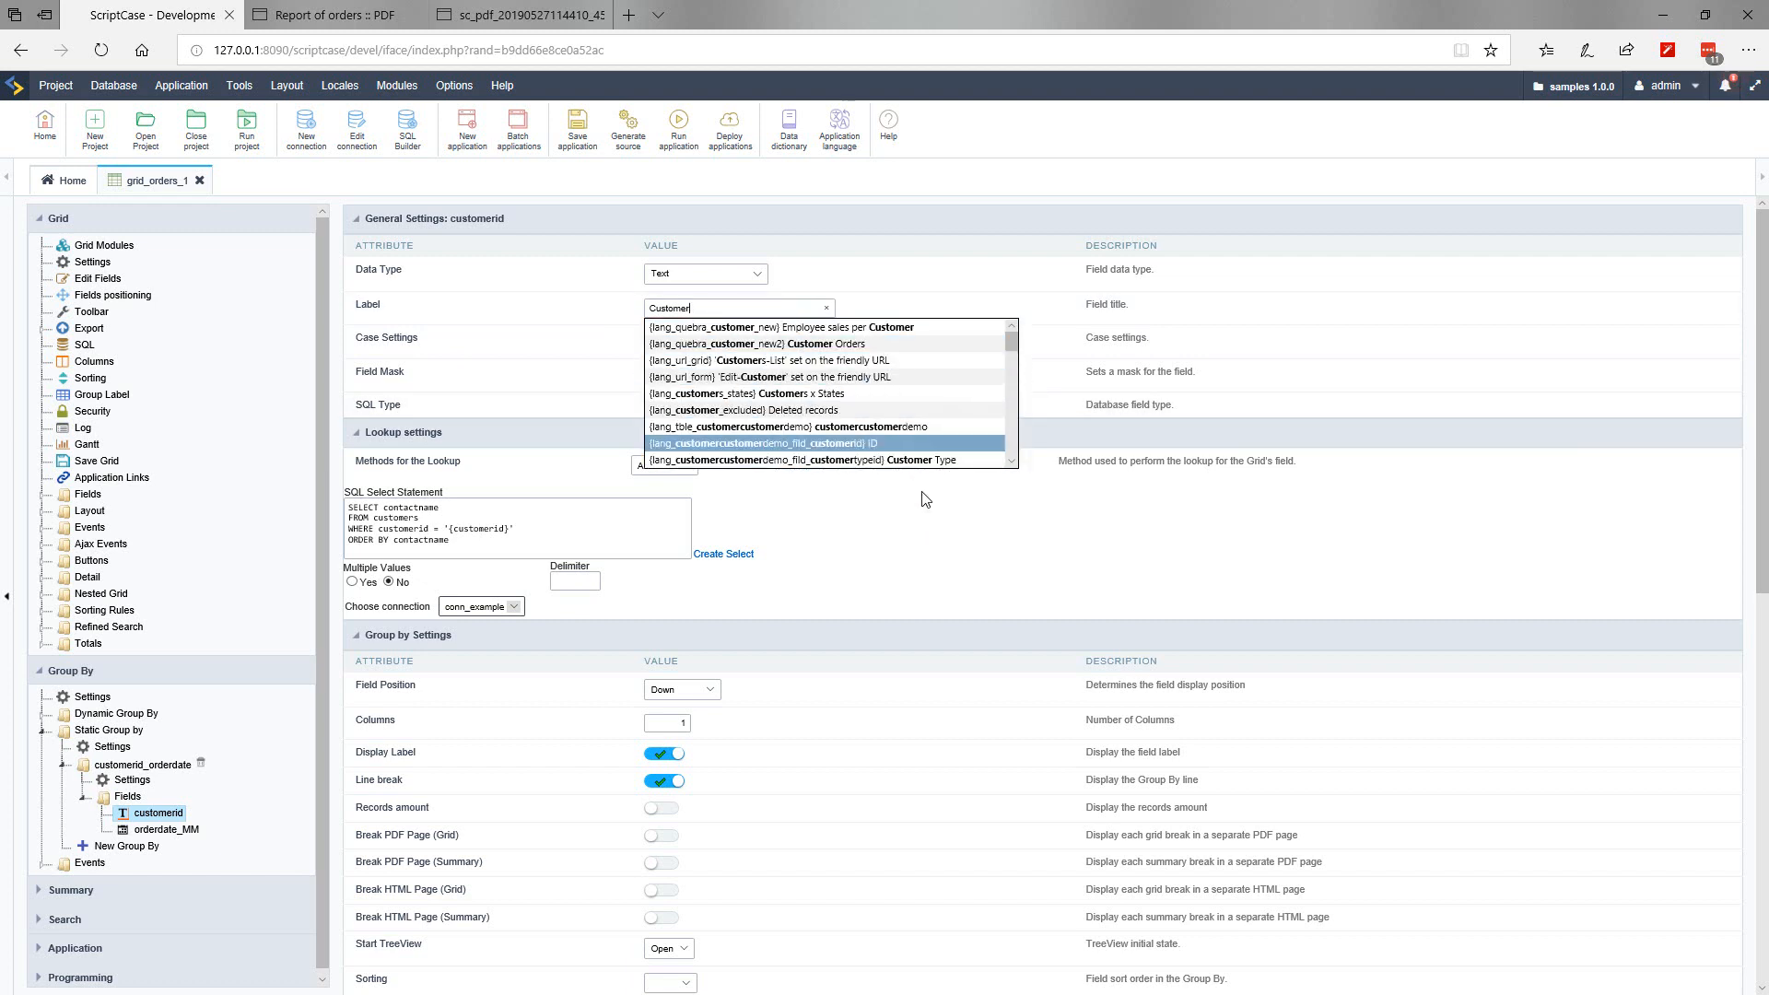
Step: Run the grid_orders_1 application and switch to the regenerated orders report
click(679, 129)
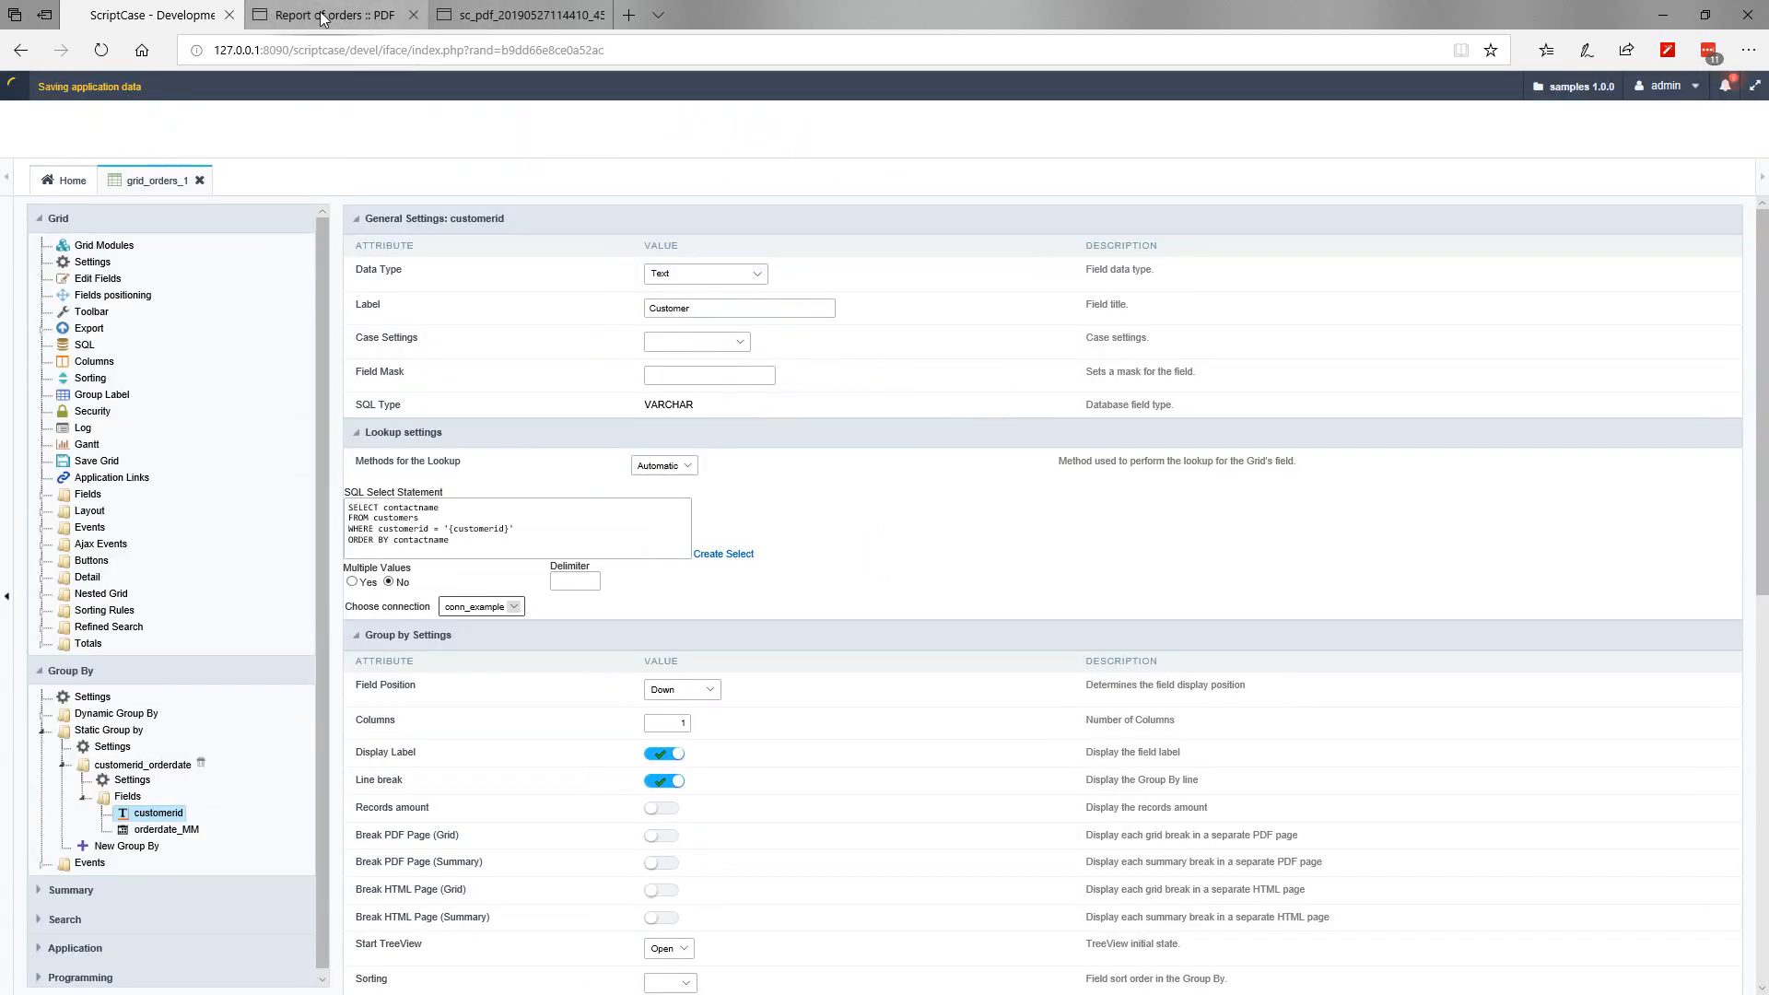
mouse_move(321, 18)
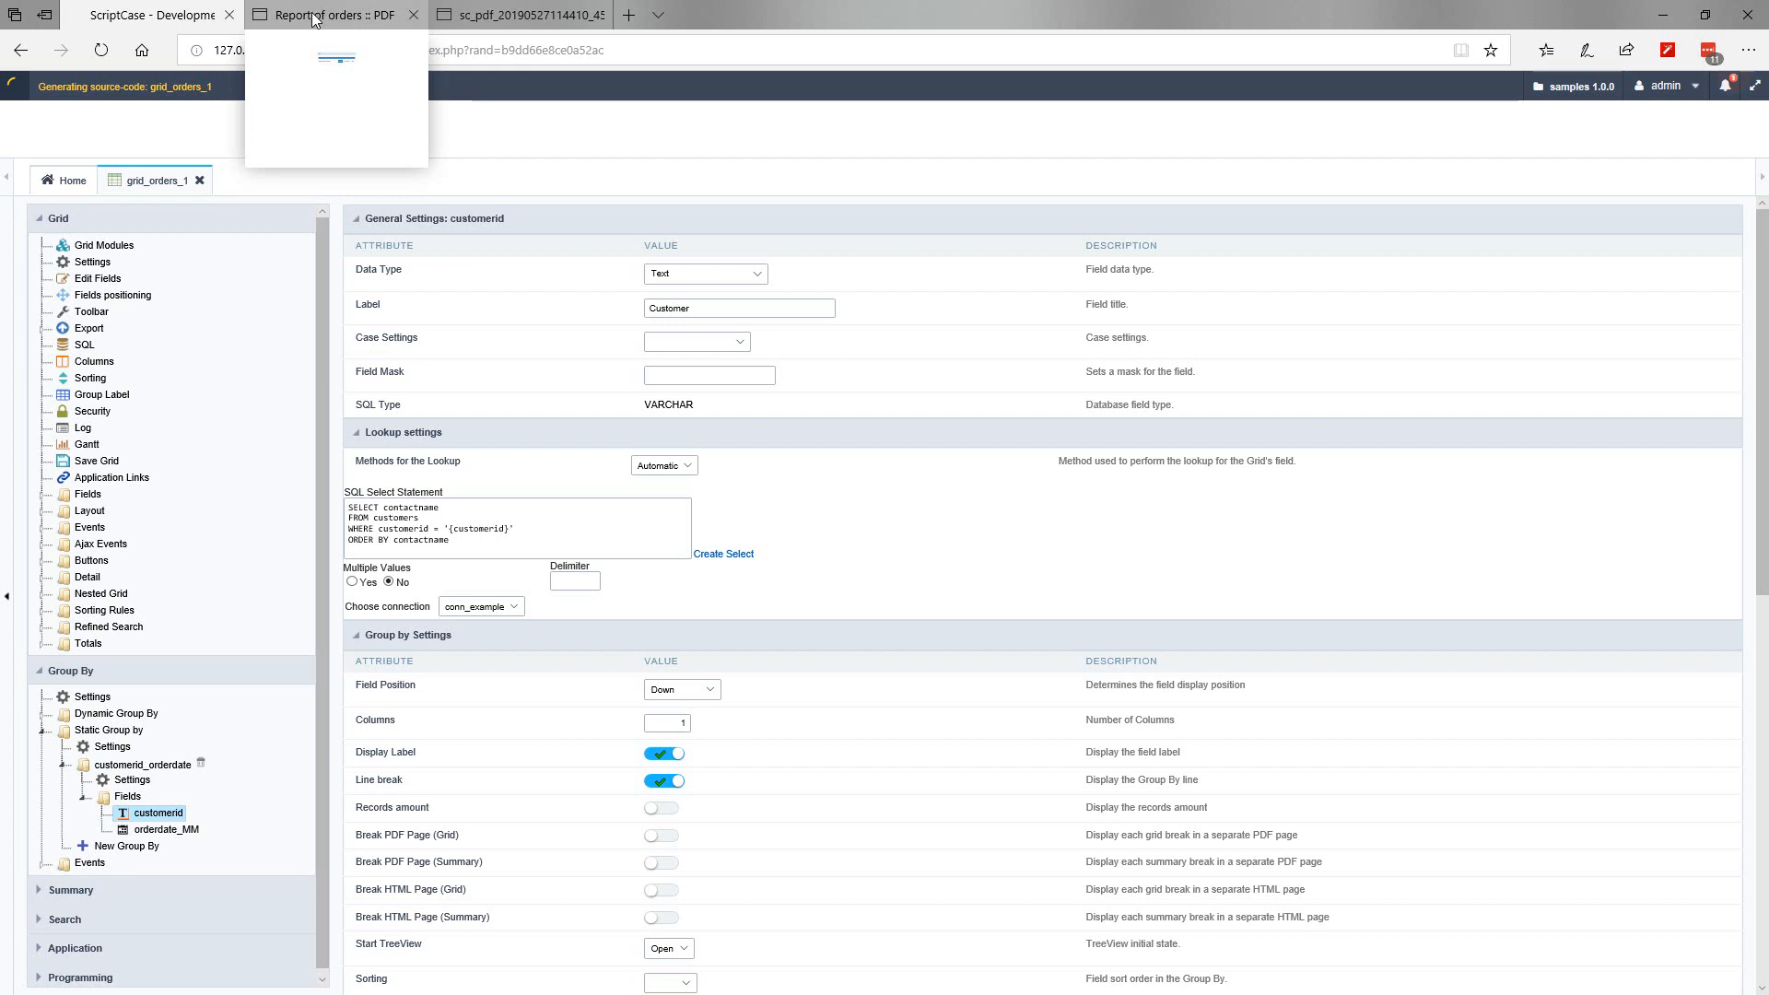
click(314, 18)
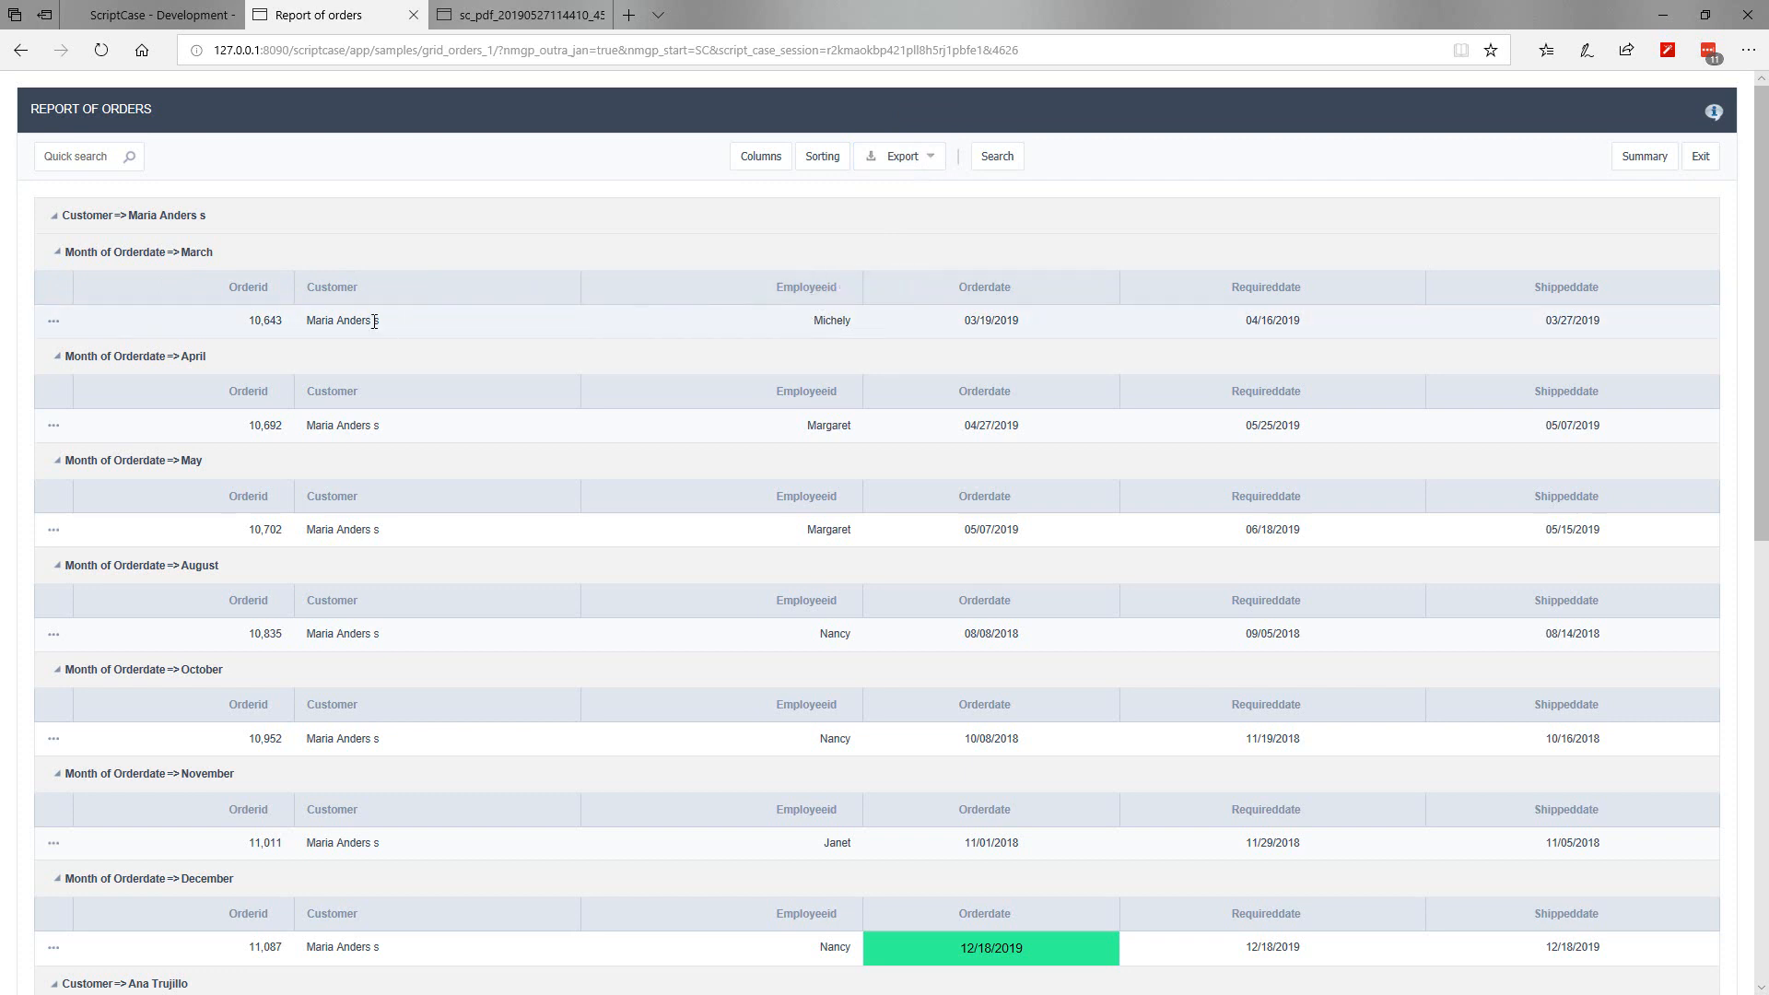
Step: Start a PDF export of the orders report and exclude the Grid module from it
click(887, 159)
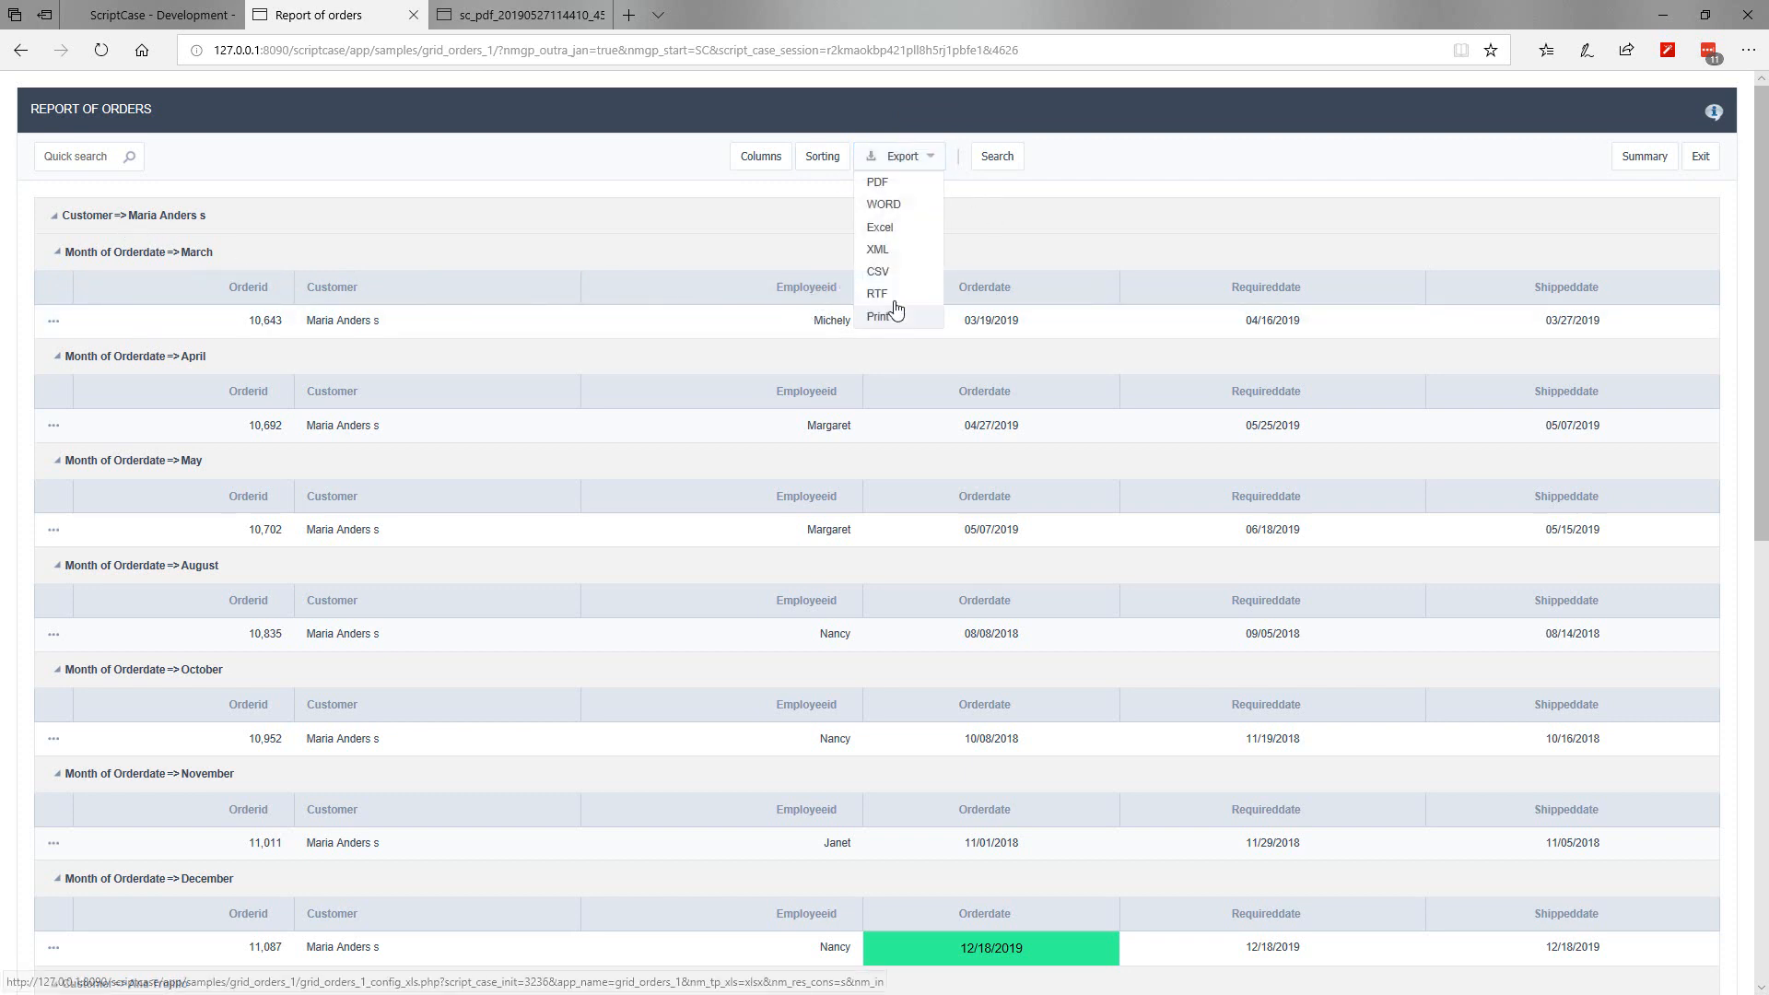
click(877, 184)
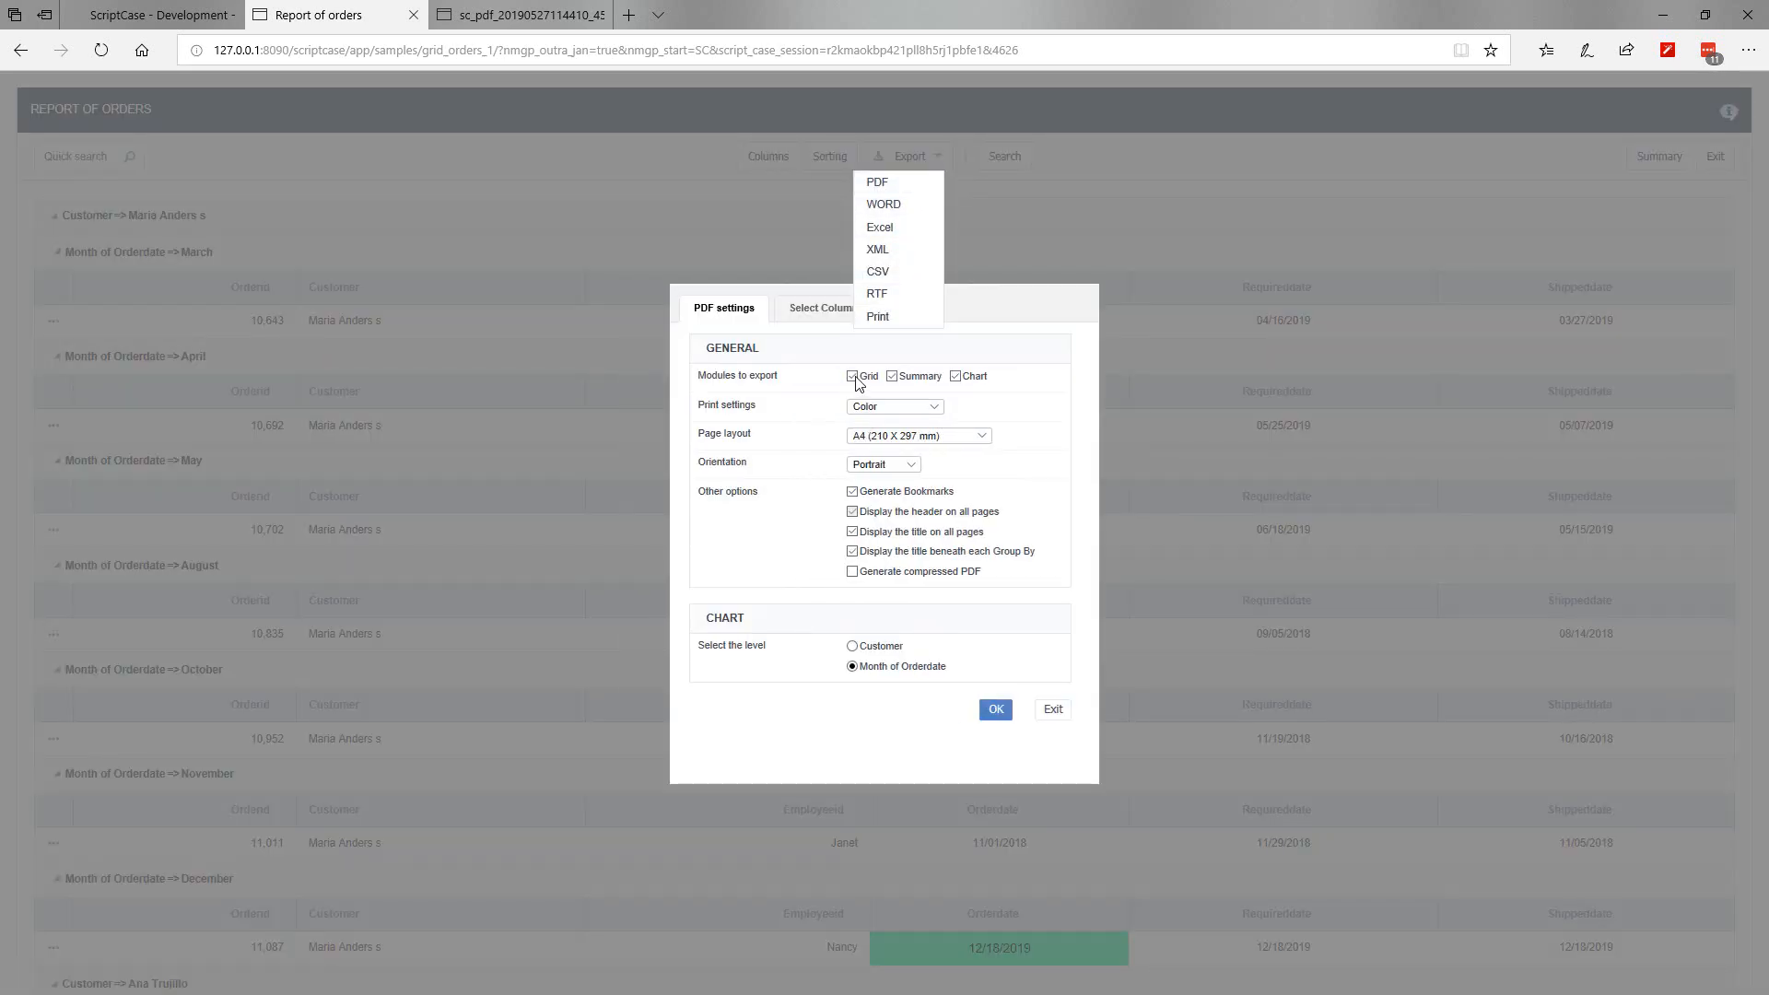
click(856, 378)
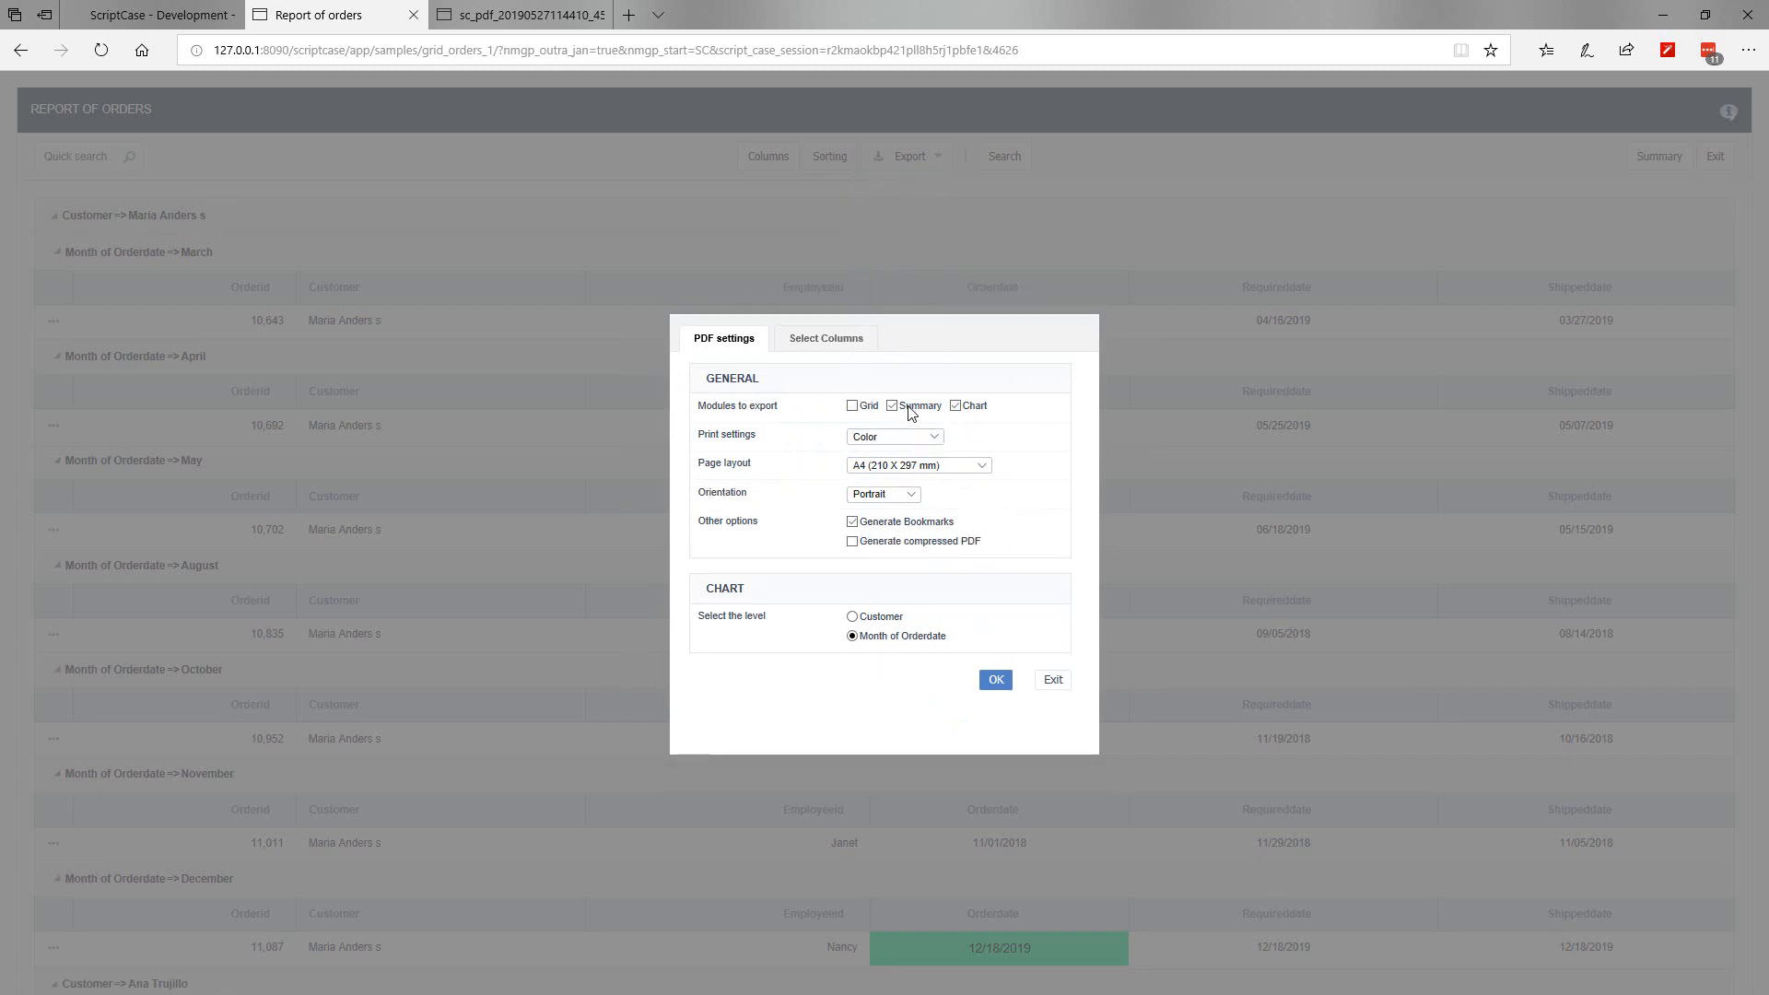
Step: Exclude the Orderid, Requireddate and Shippeddate columns and generate the PDF
click(828, 341)
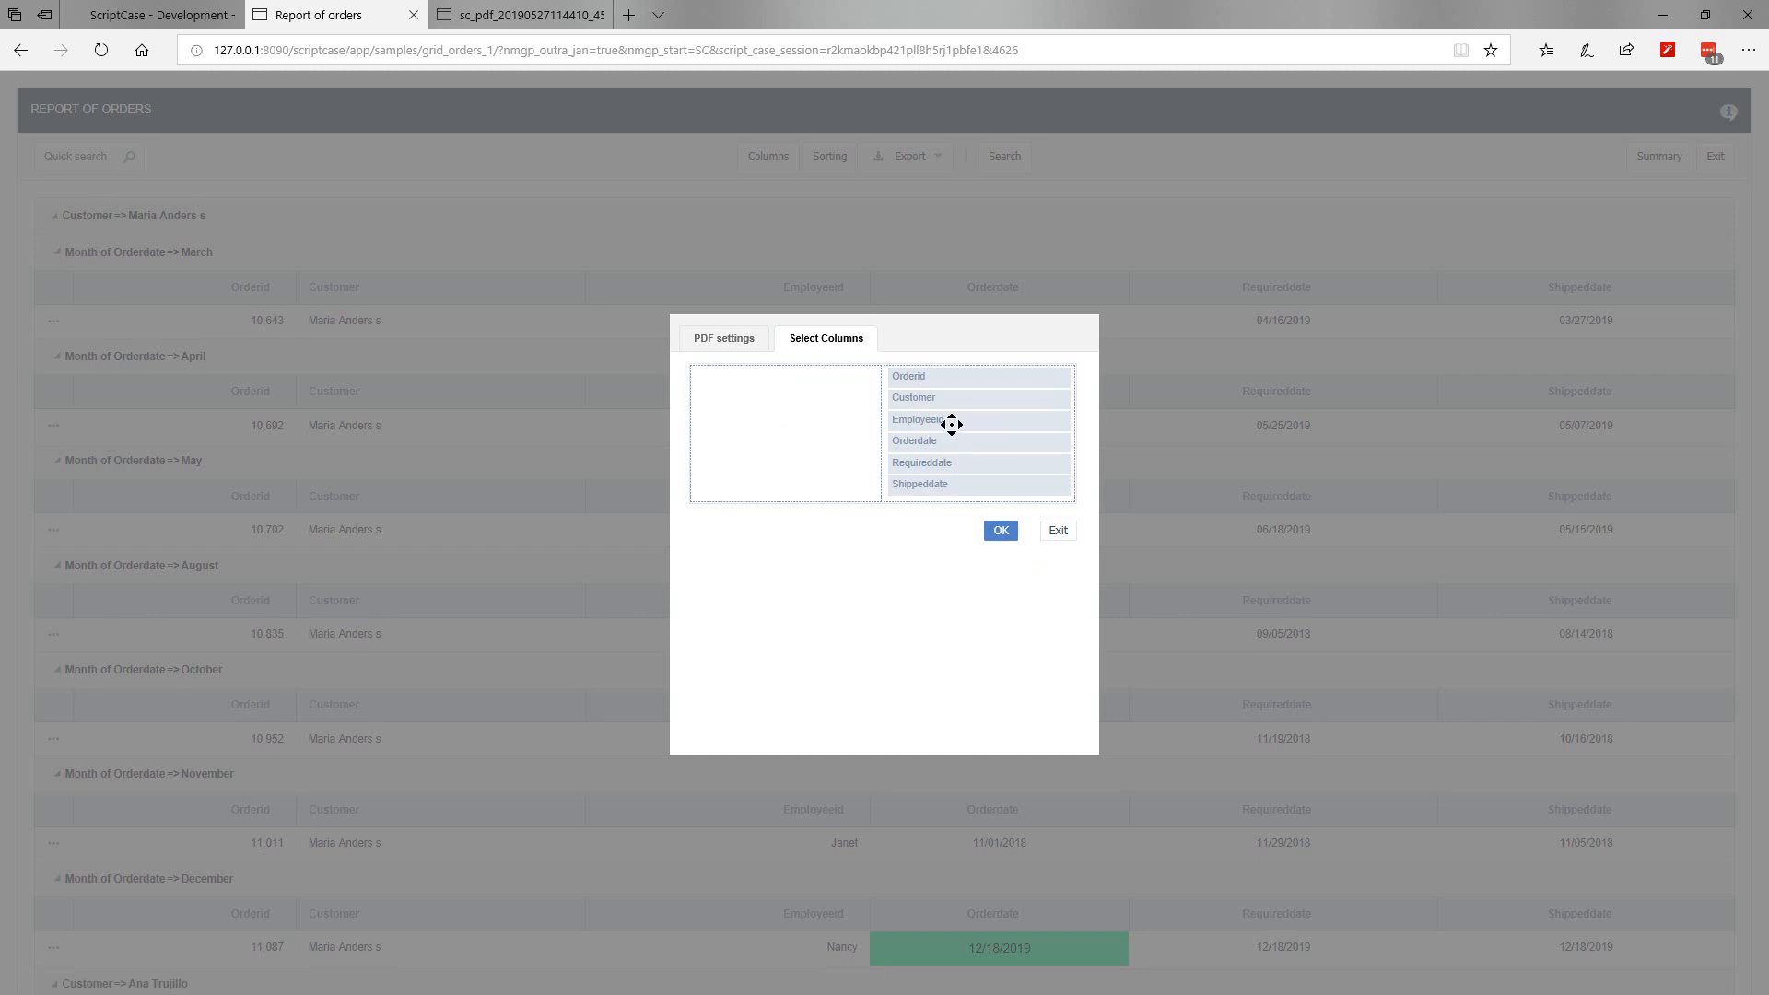
drag(922, 378, 752, 378)
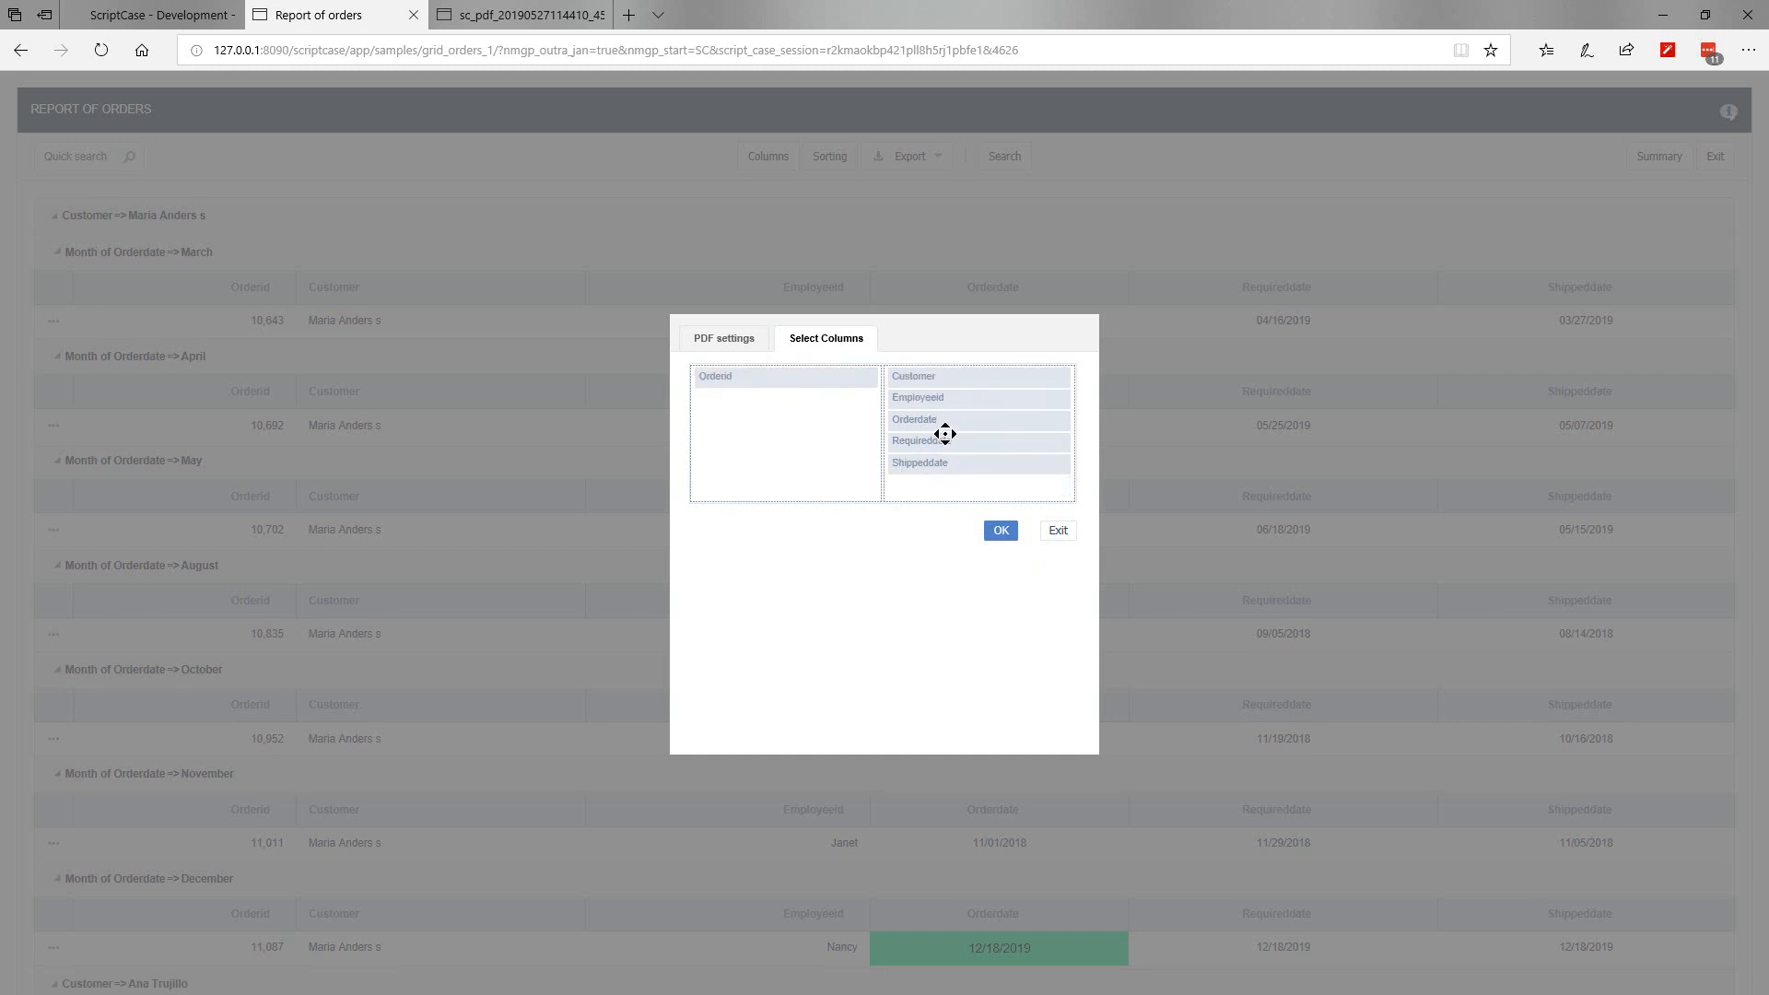
drag(941, 439, 776, 426)
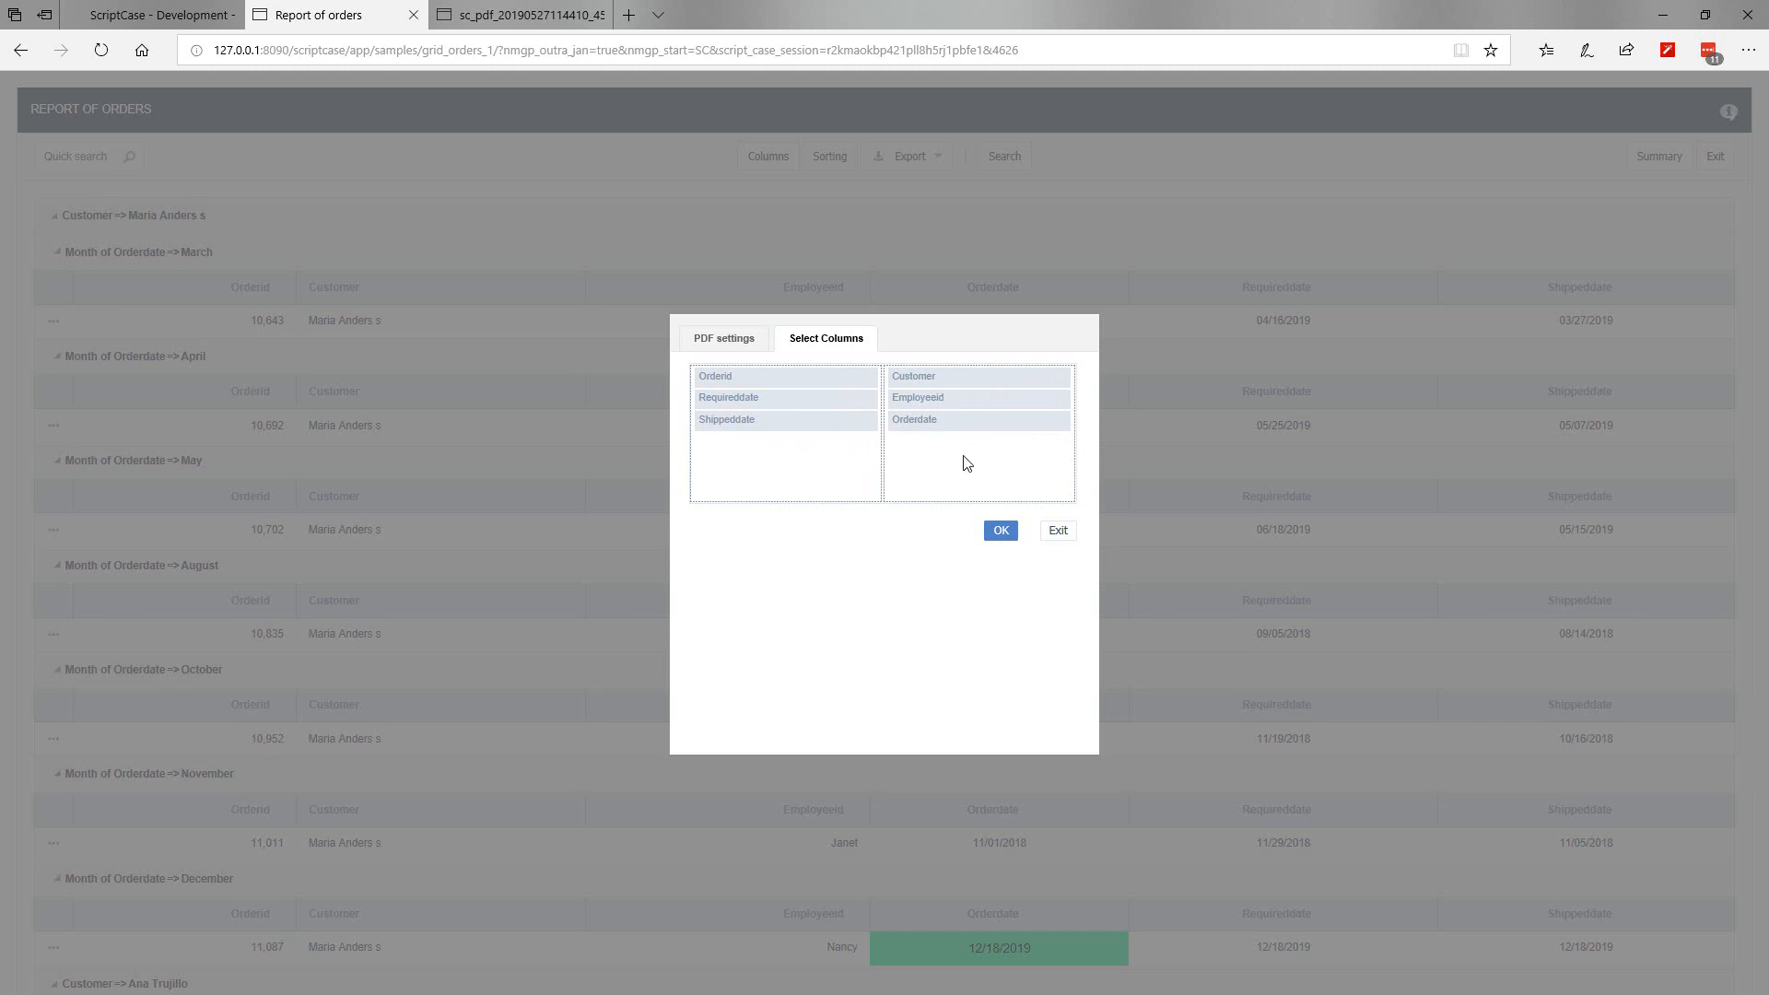
click(1000, 532)
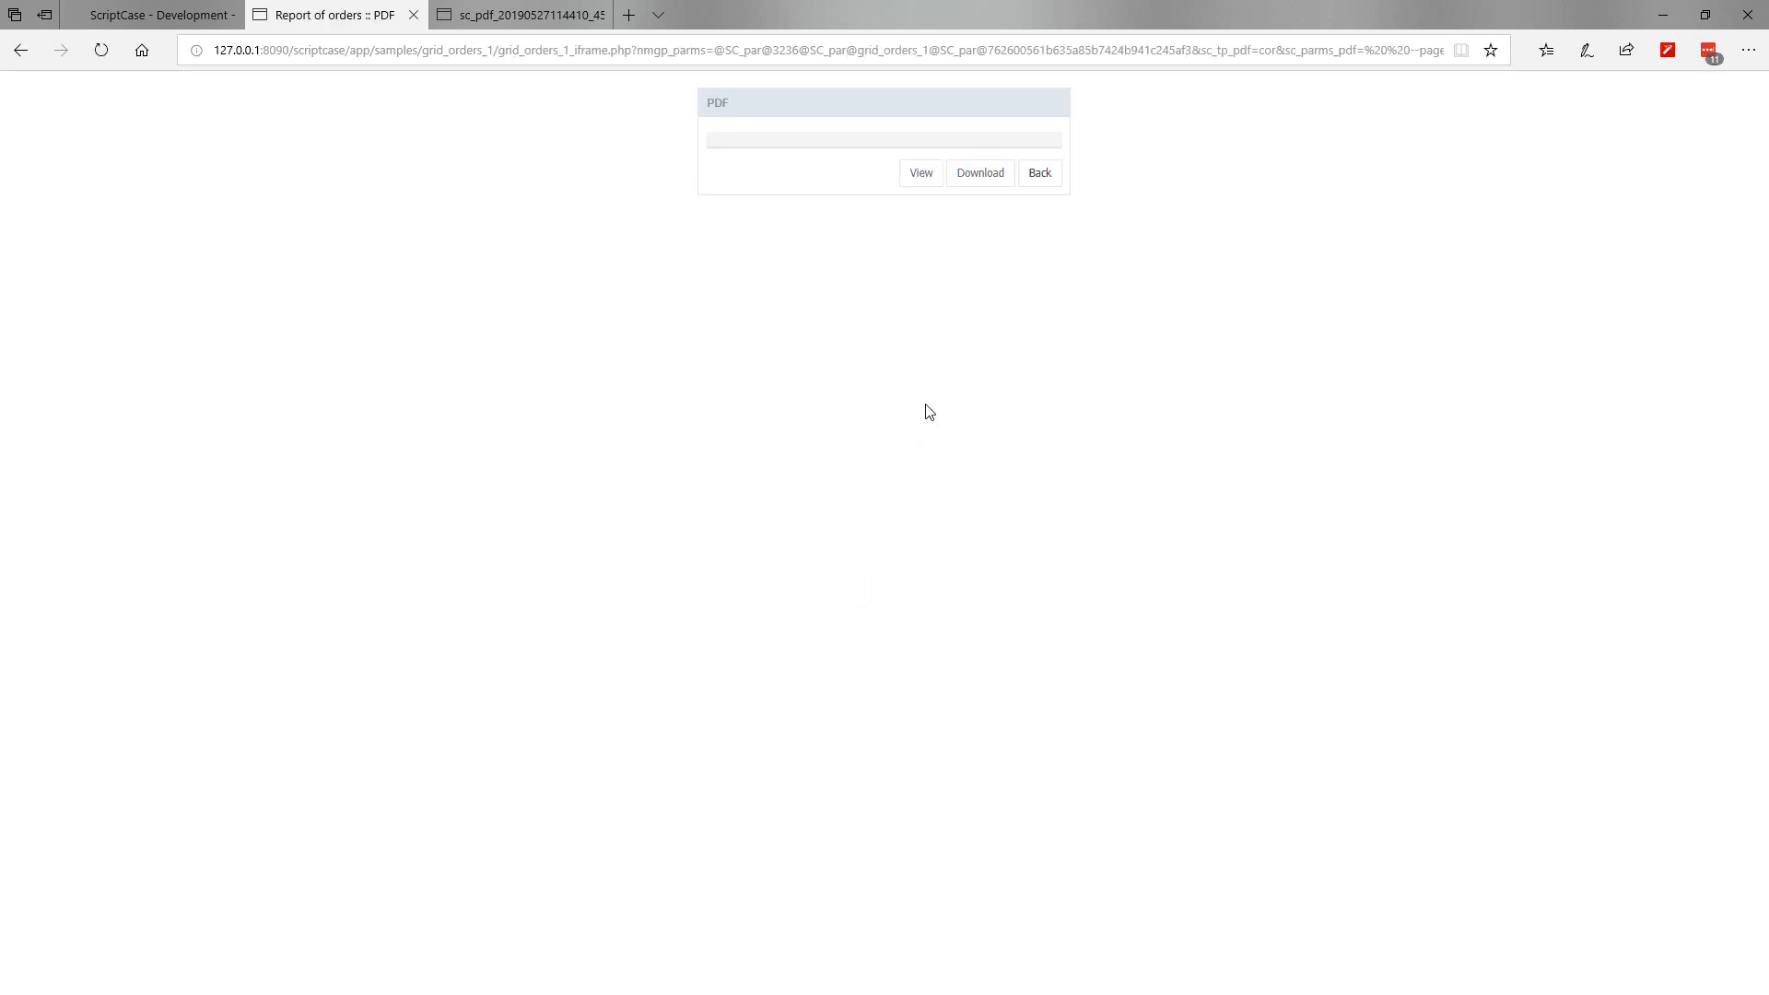
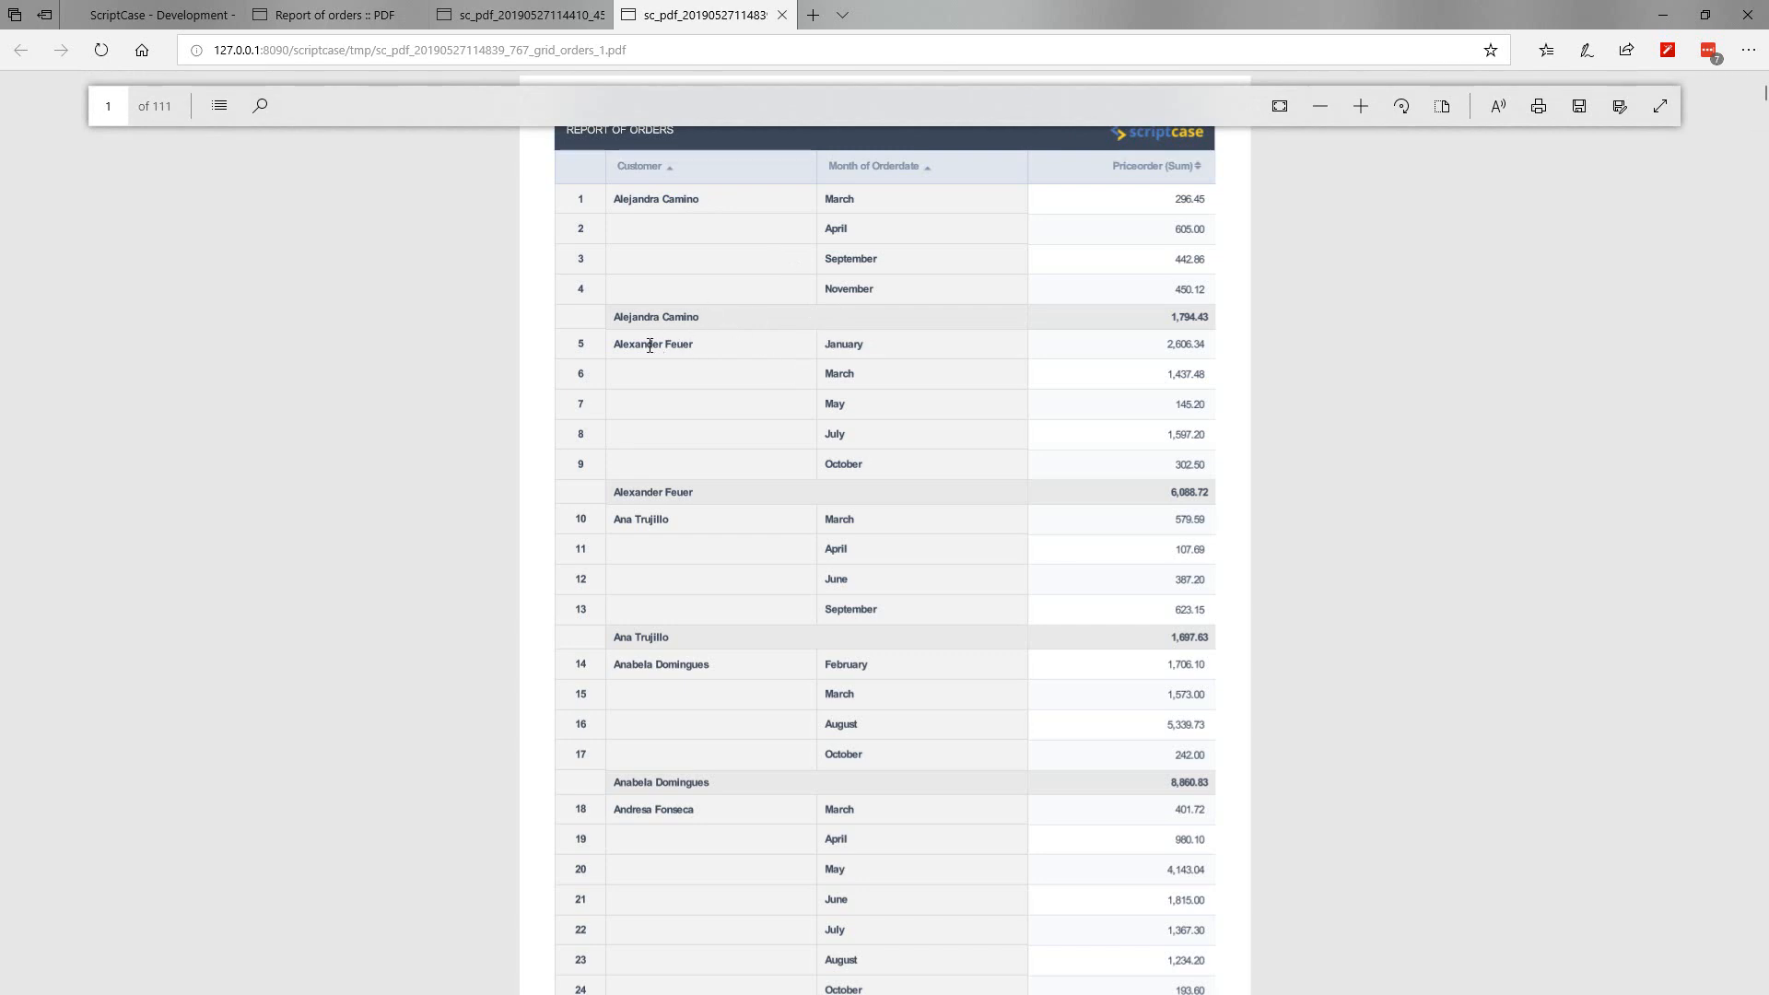
Step: Examine the summary pages of the generated PDF, including the monthly Priceorder sums and the total for each customer
drag(649, 345, 701, 345)
drag(1145, 347, 1209, 460)
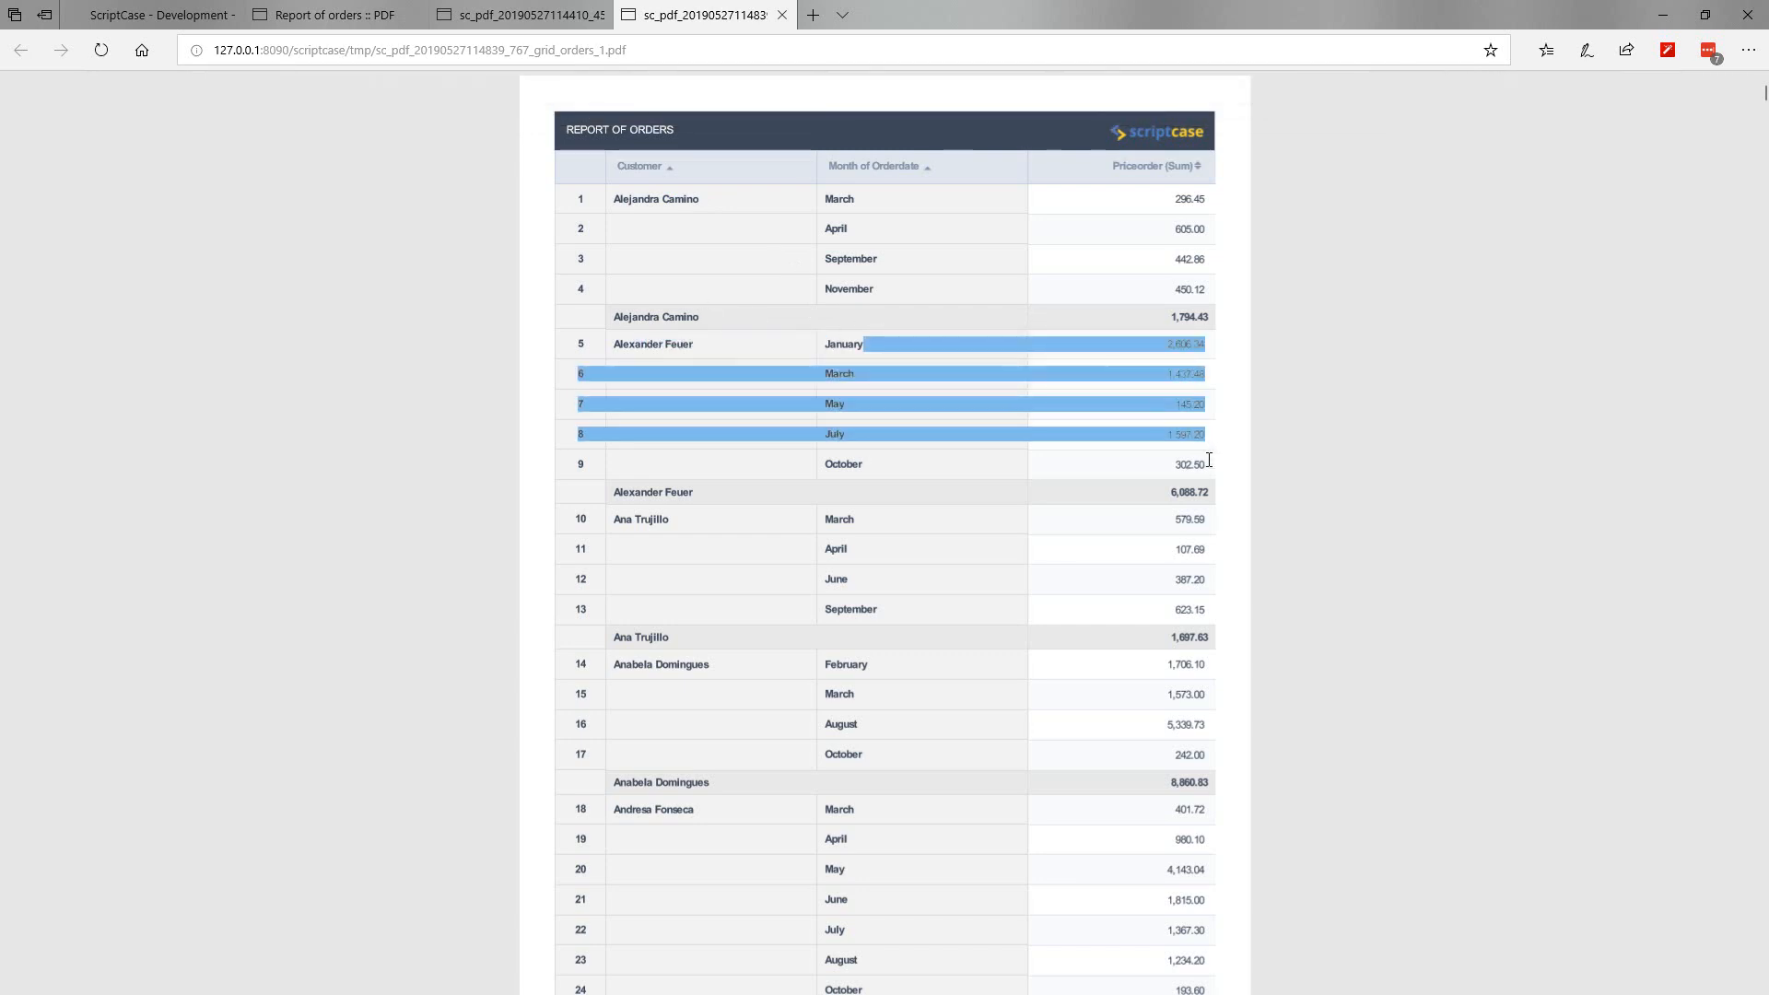
click(1391, 493)
scroll(1533, 494, down, 10)
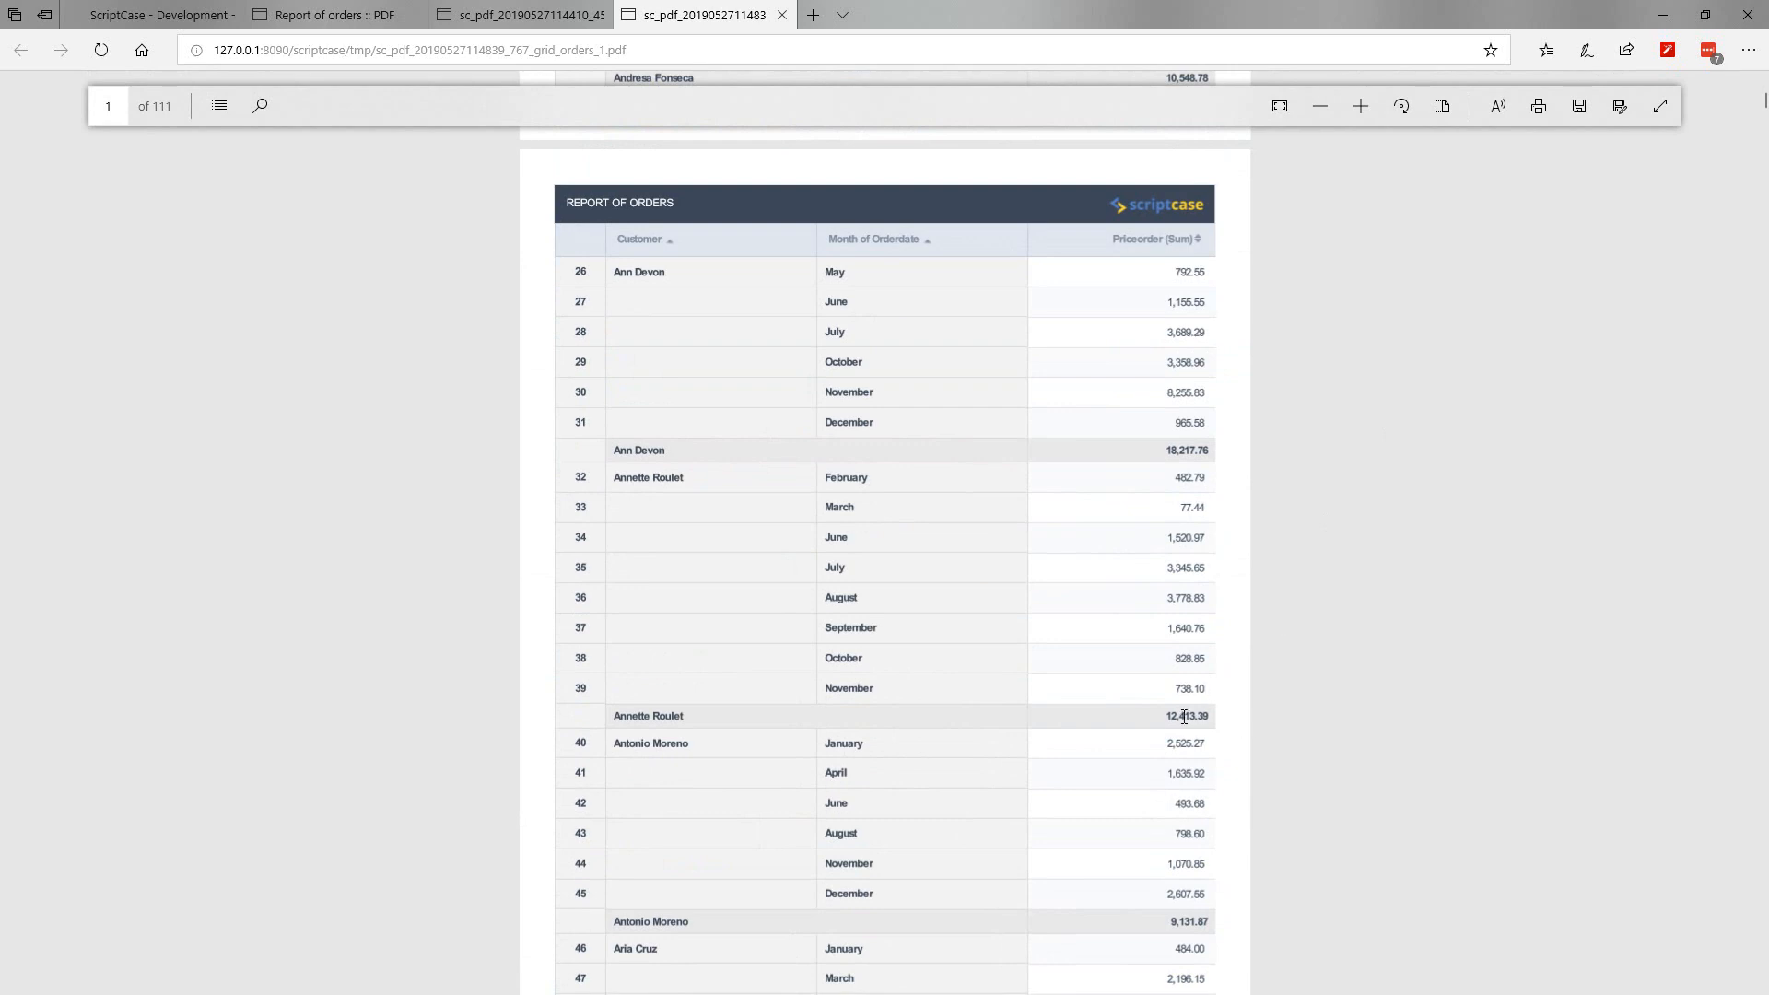
double_click(1184, 716)
click(1379, 700)
scroll(1343, 479, down, 20)
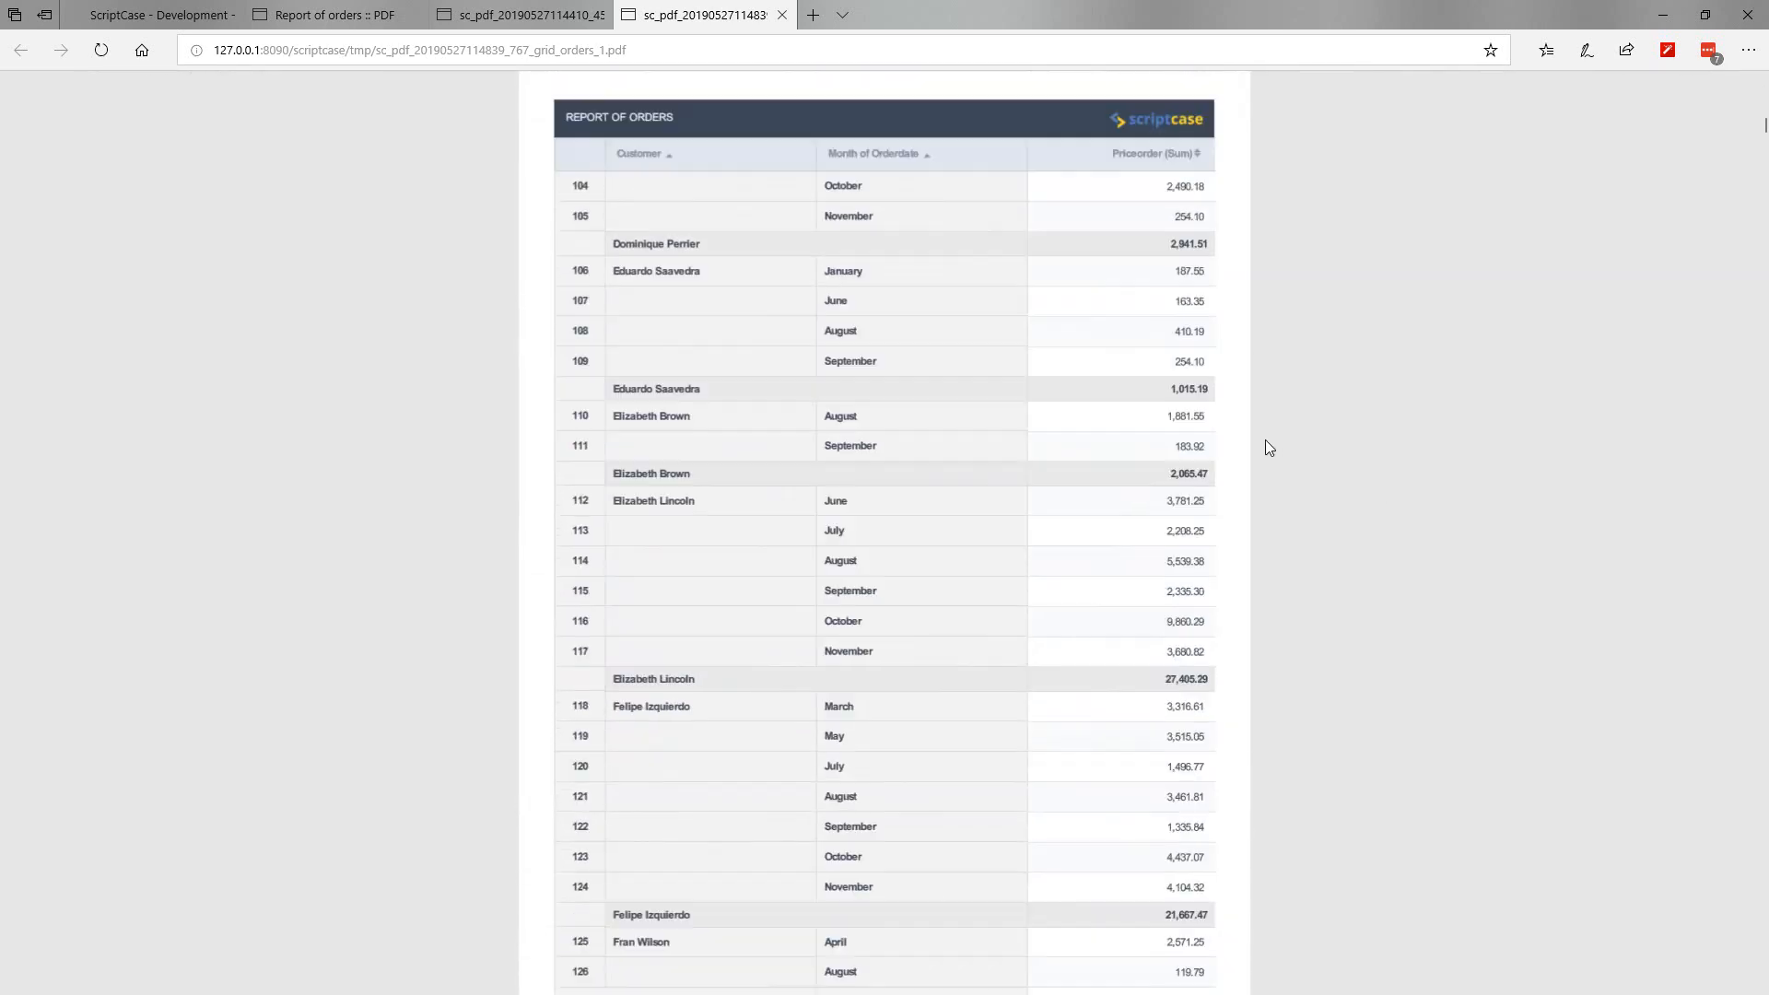
scroll(1269, 447, down, 20)
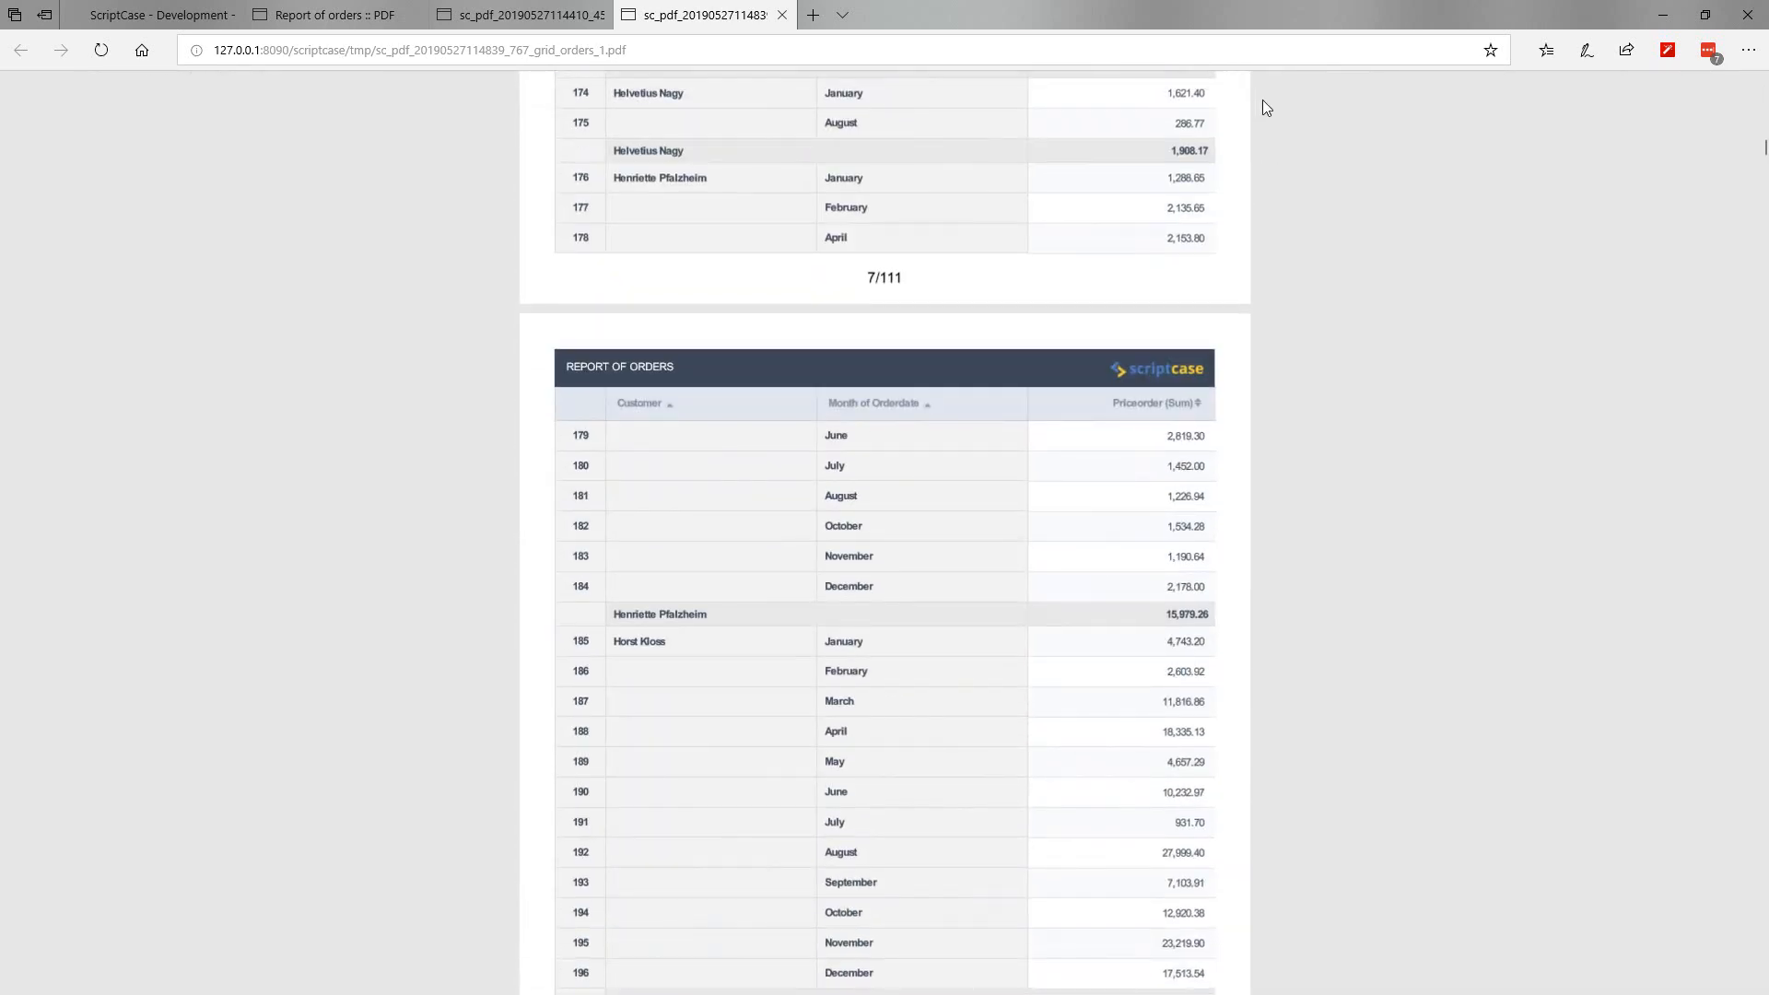
Step: Browse the PDF's table of contents, jump to a customer's Priceorder (Sum) entry and look through the customer pie charts
click(236, 113)
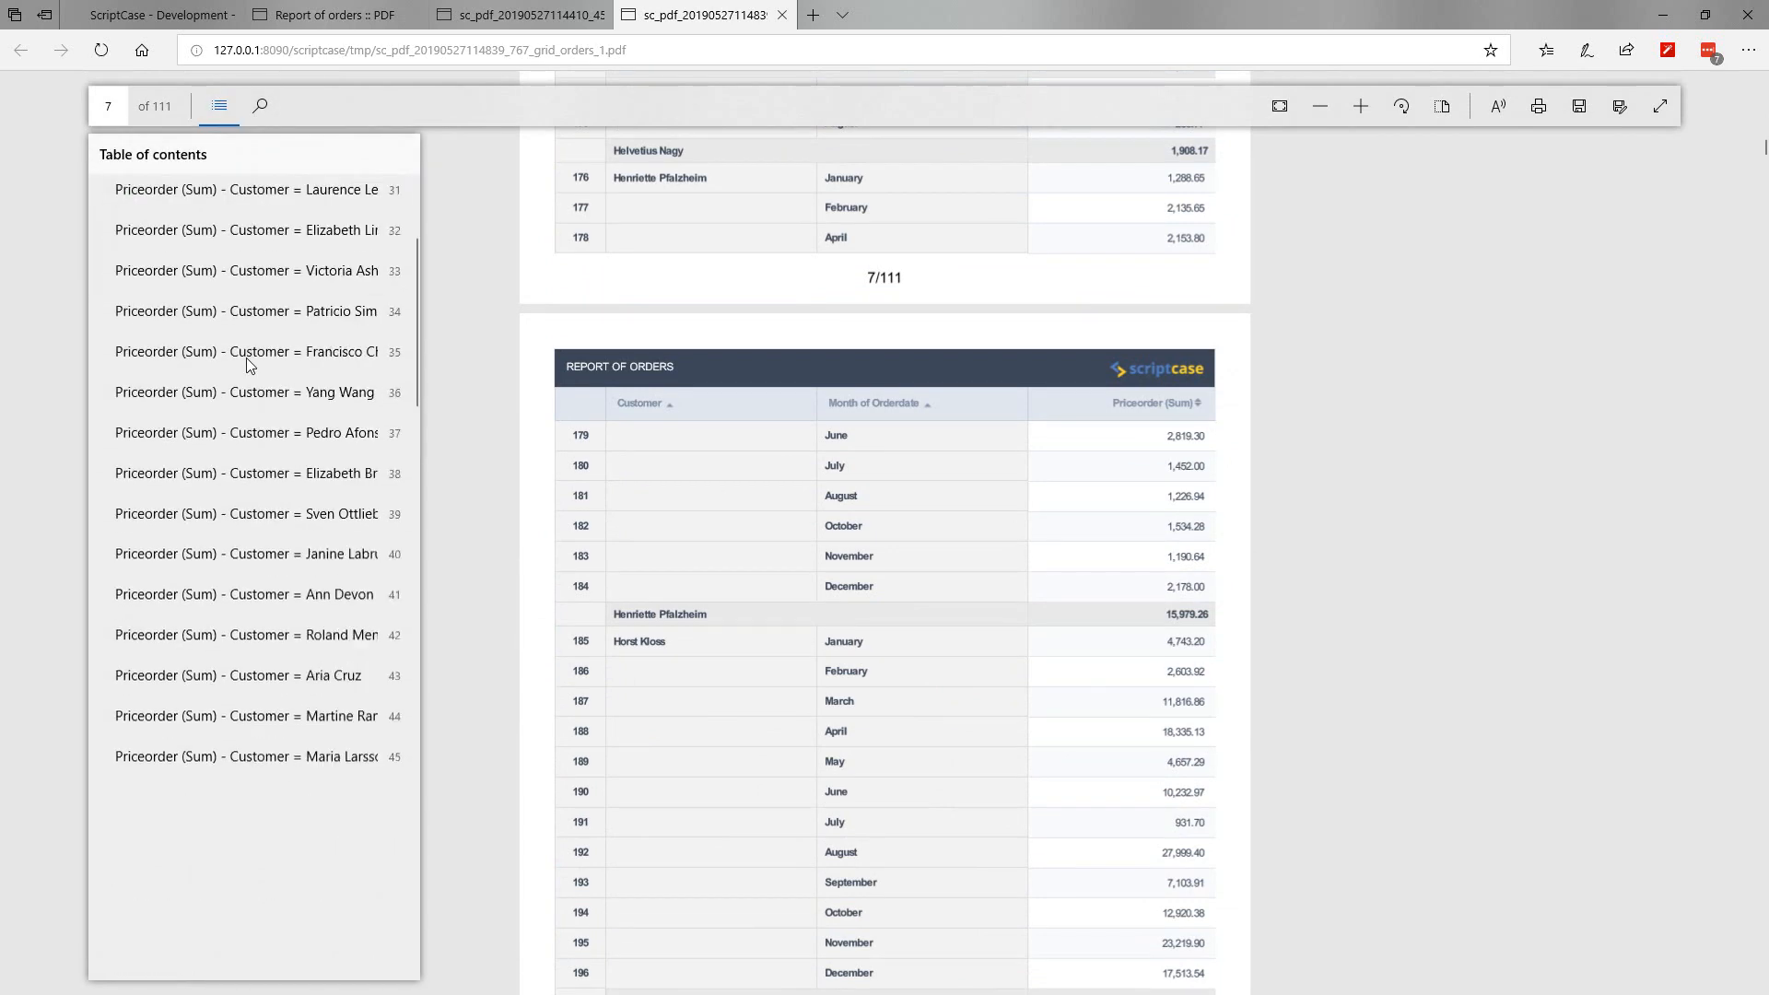
scroll(246, 358, down, 20)
scroll(184, 460, down, 15)
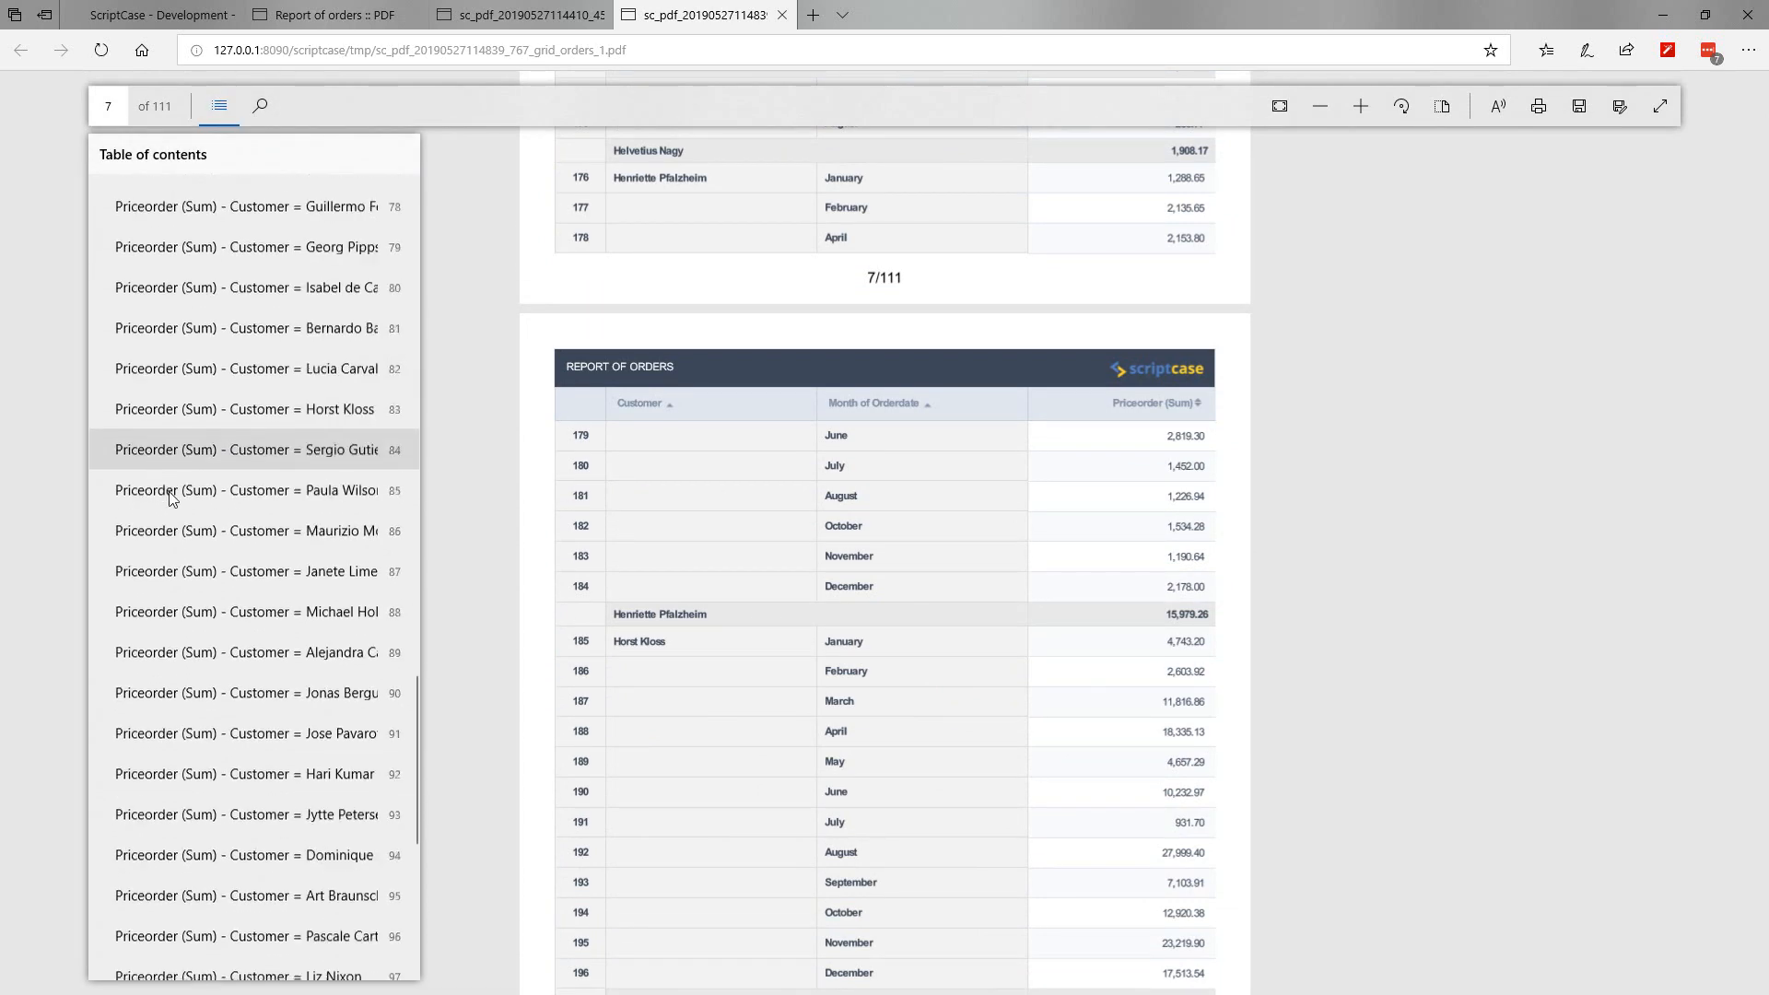
scroll(173, 579, up, 20)
scroll(170, 516, up, 7)
click(164, 439)
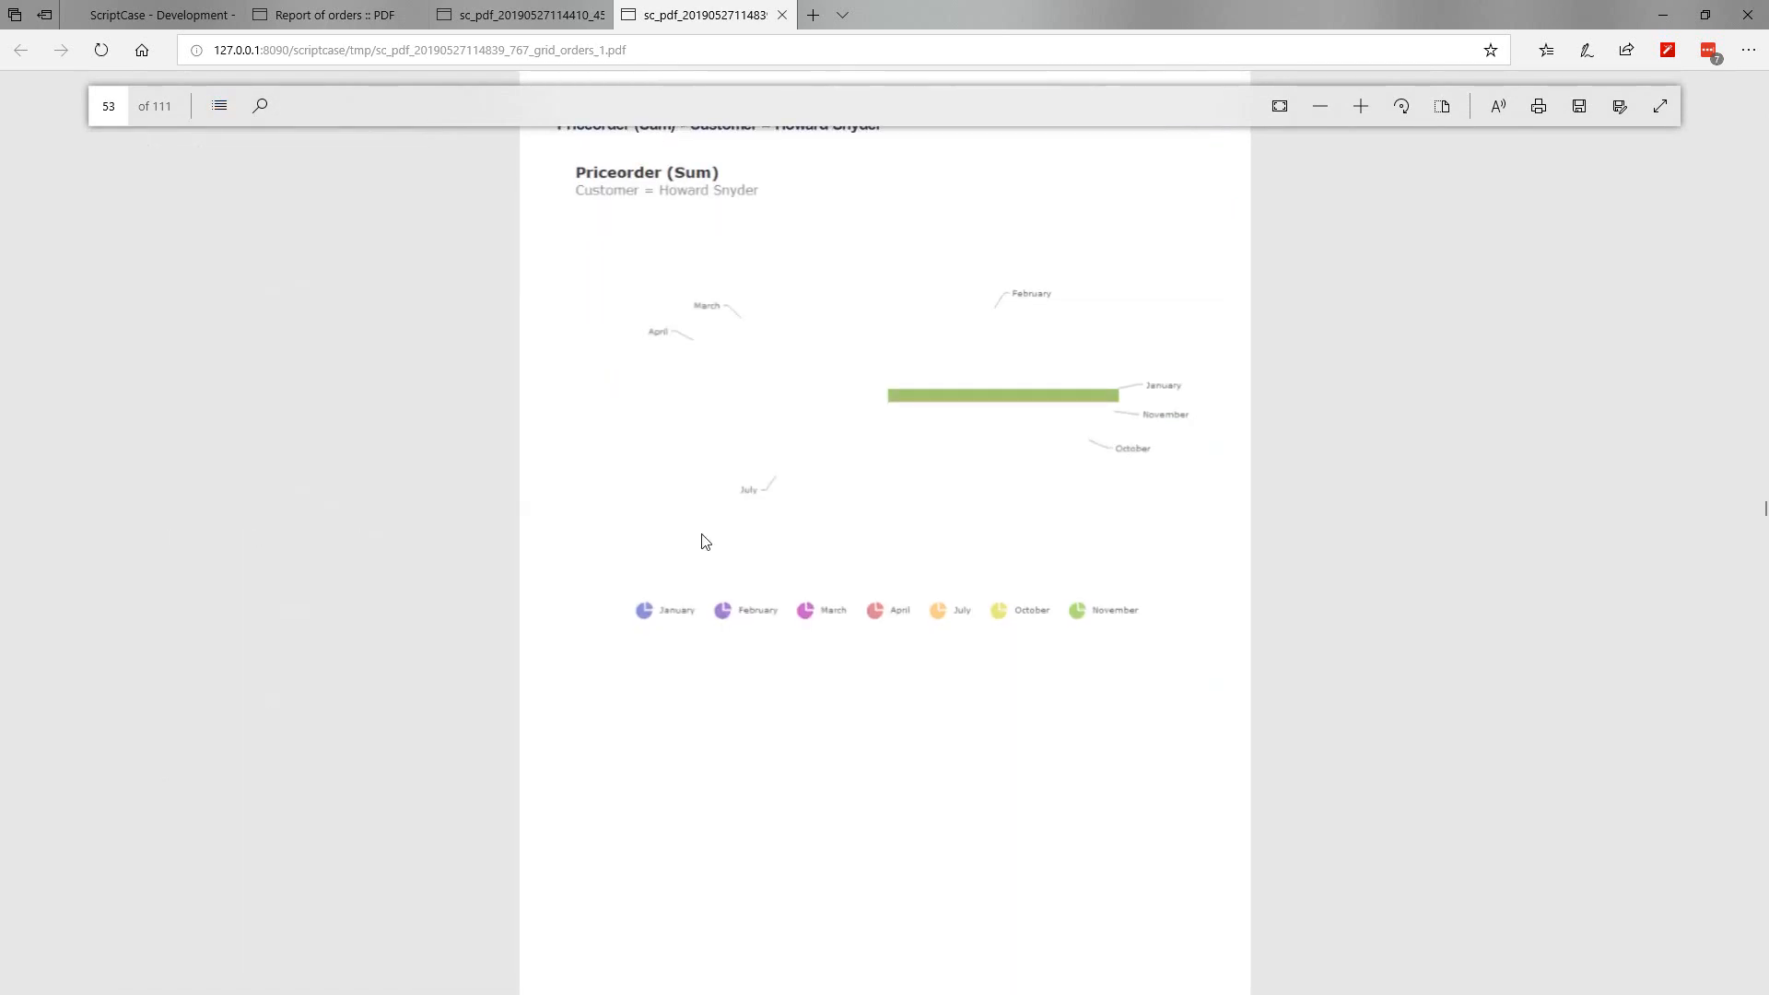
scroll(1233, 536, up, 20)
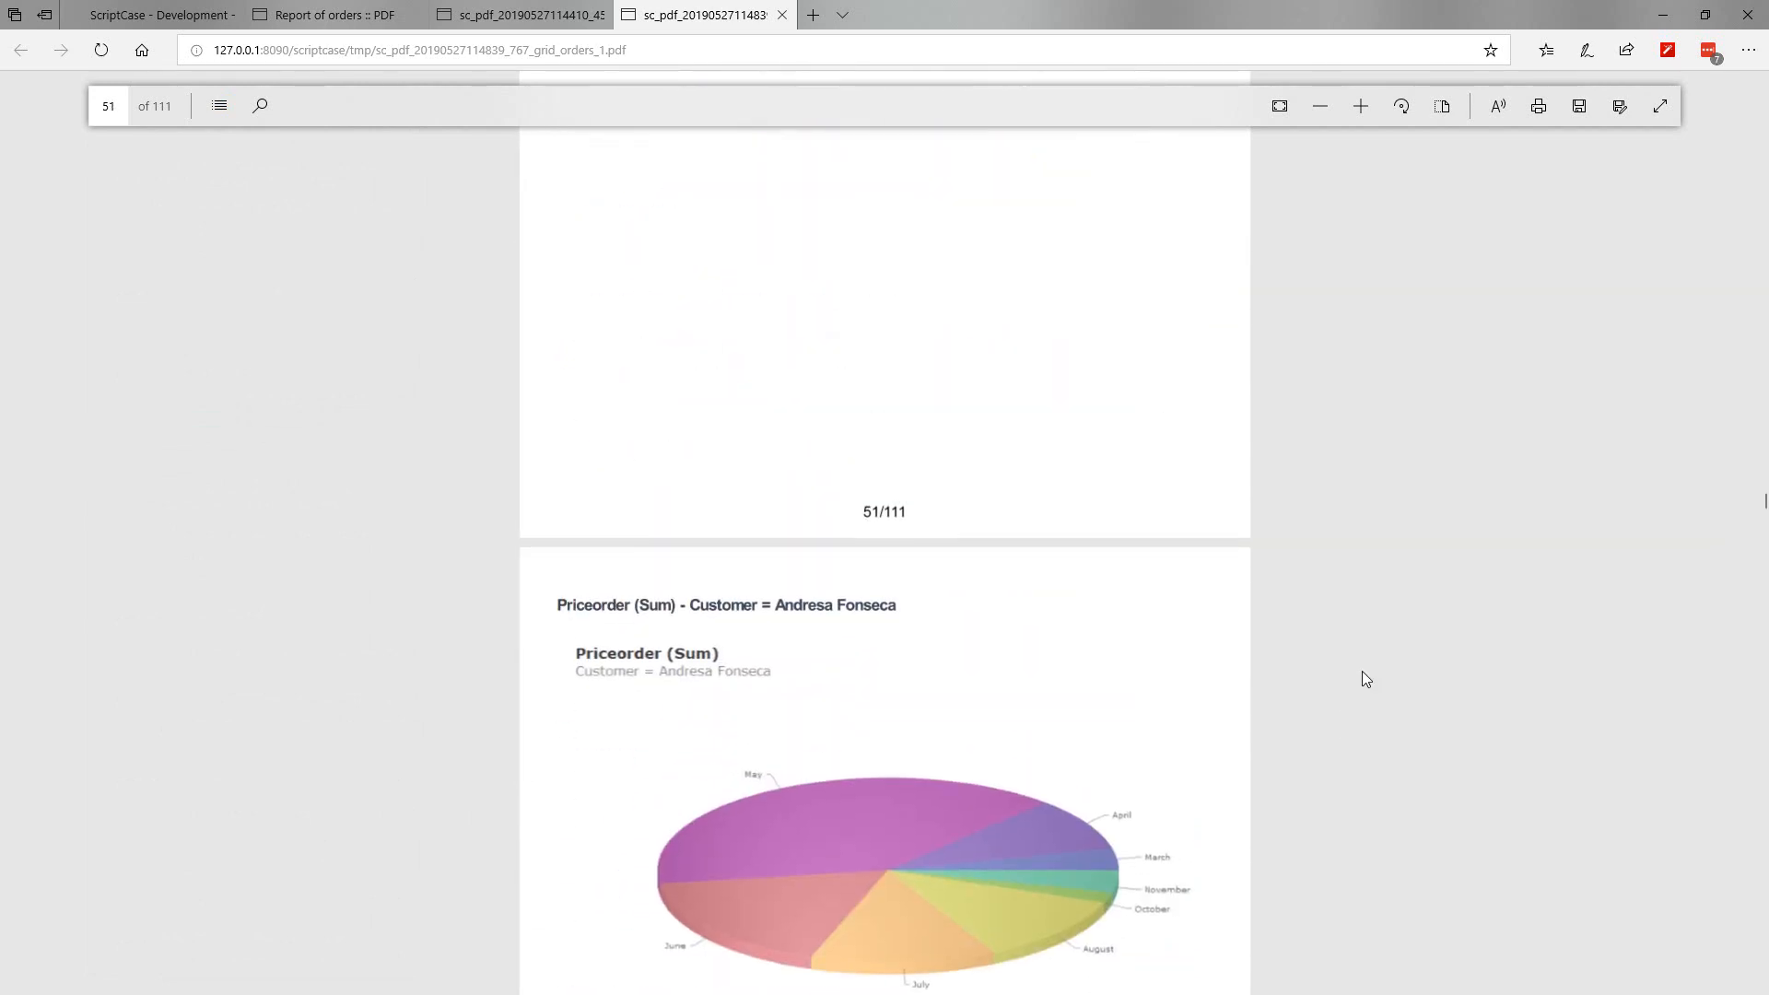
scroll(1375, 664, up, 12)
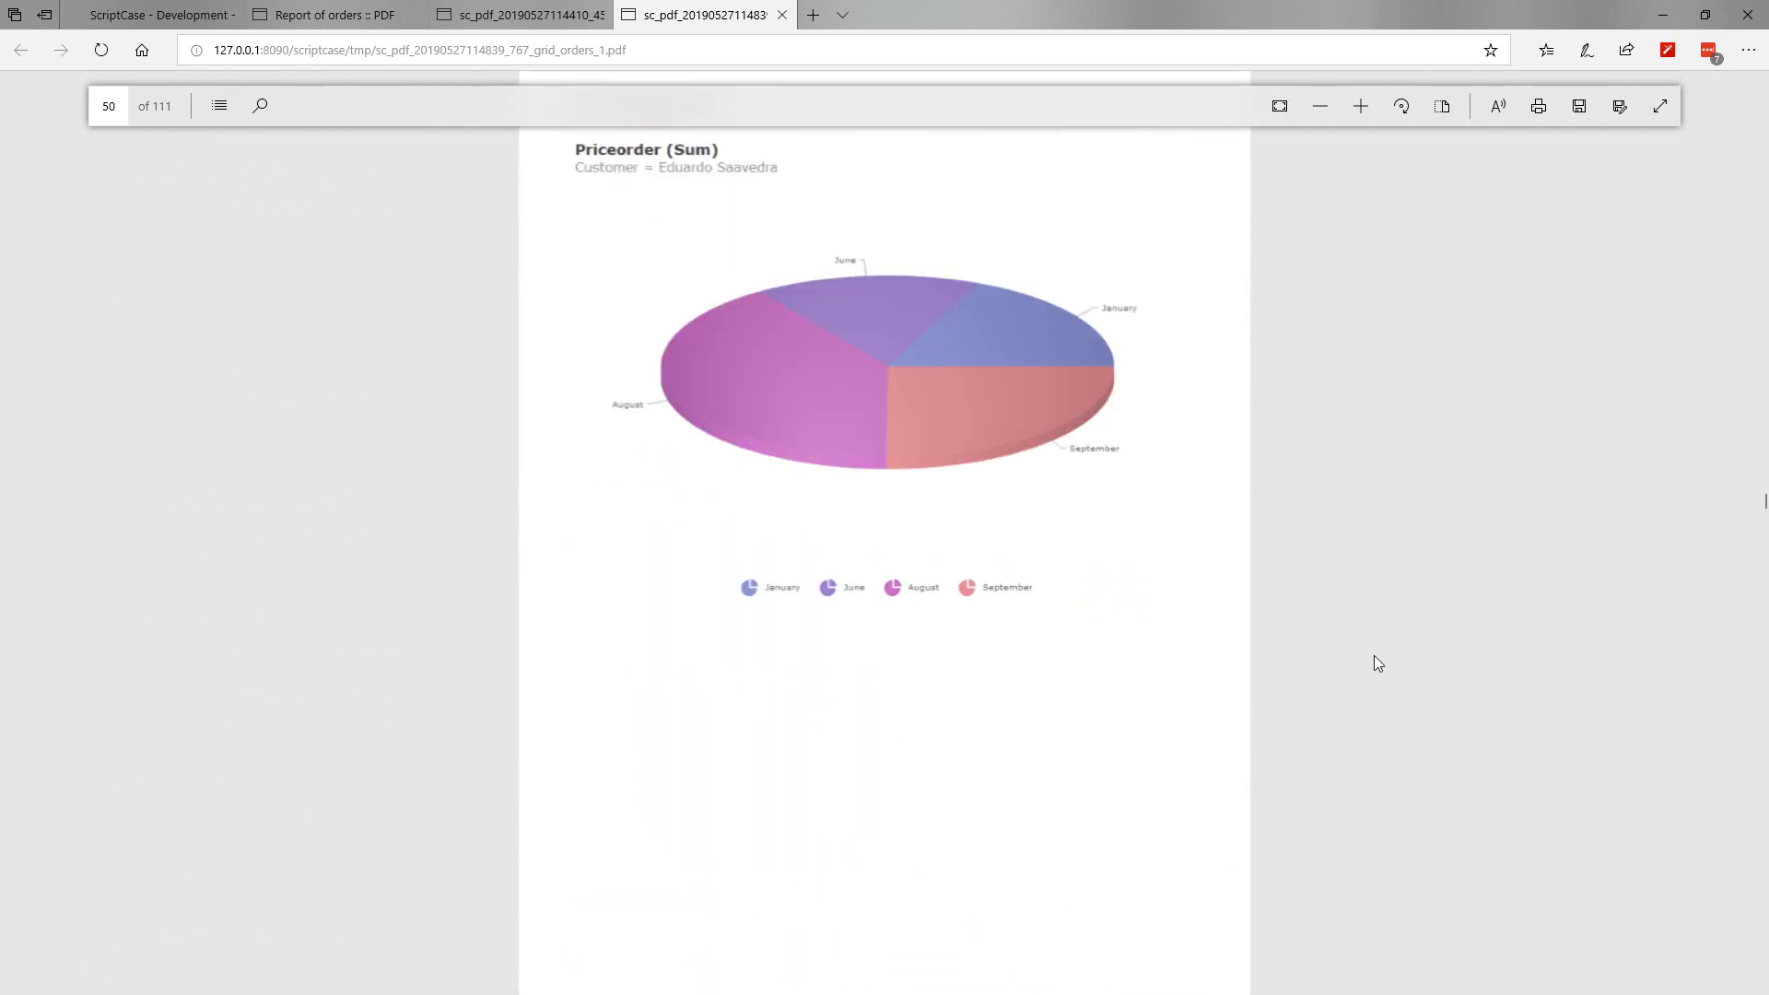
scroll(1374, 664, up, 15)
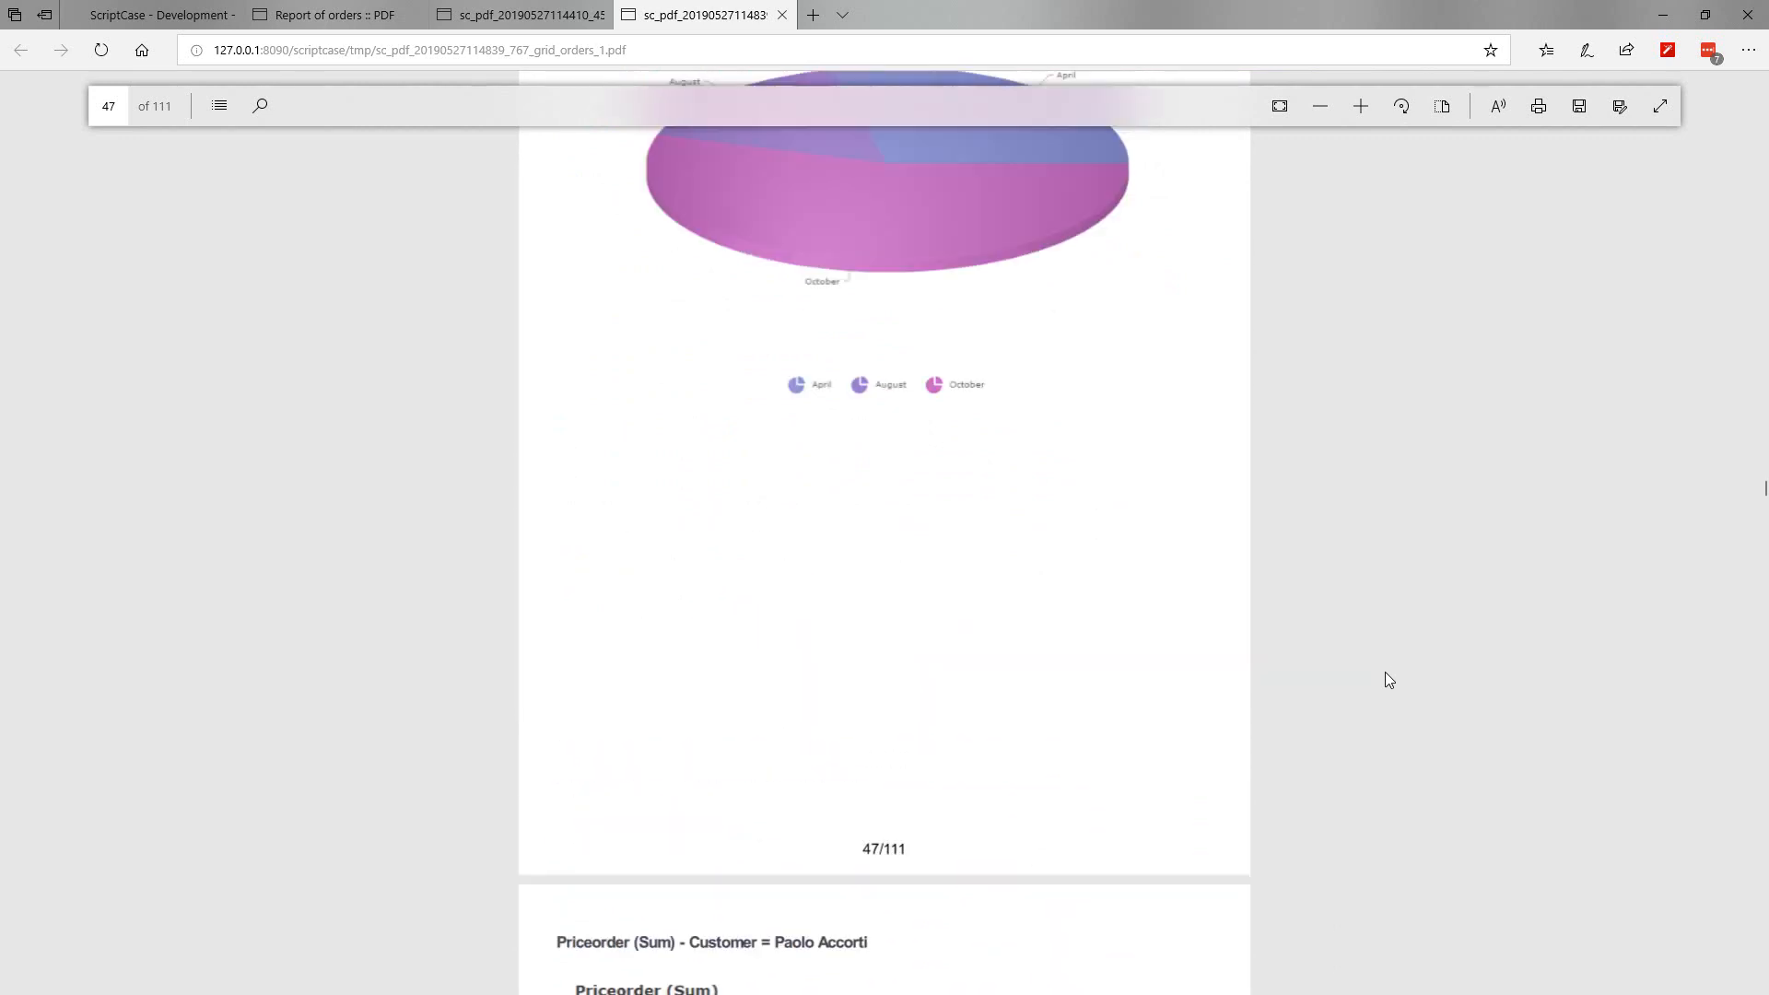
scroll(1367, 684, up, 20)
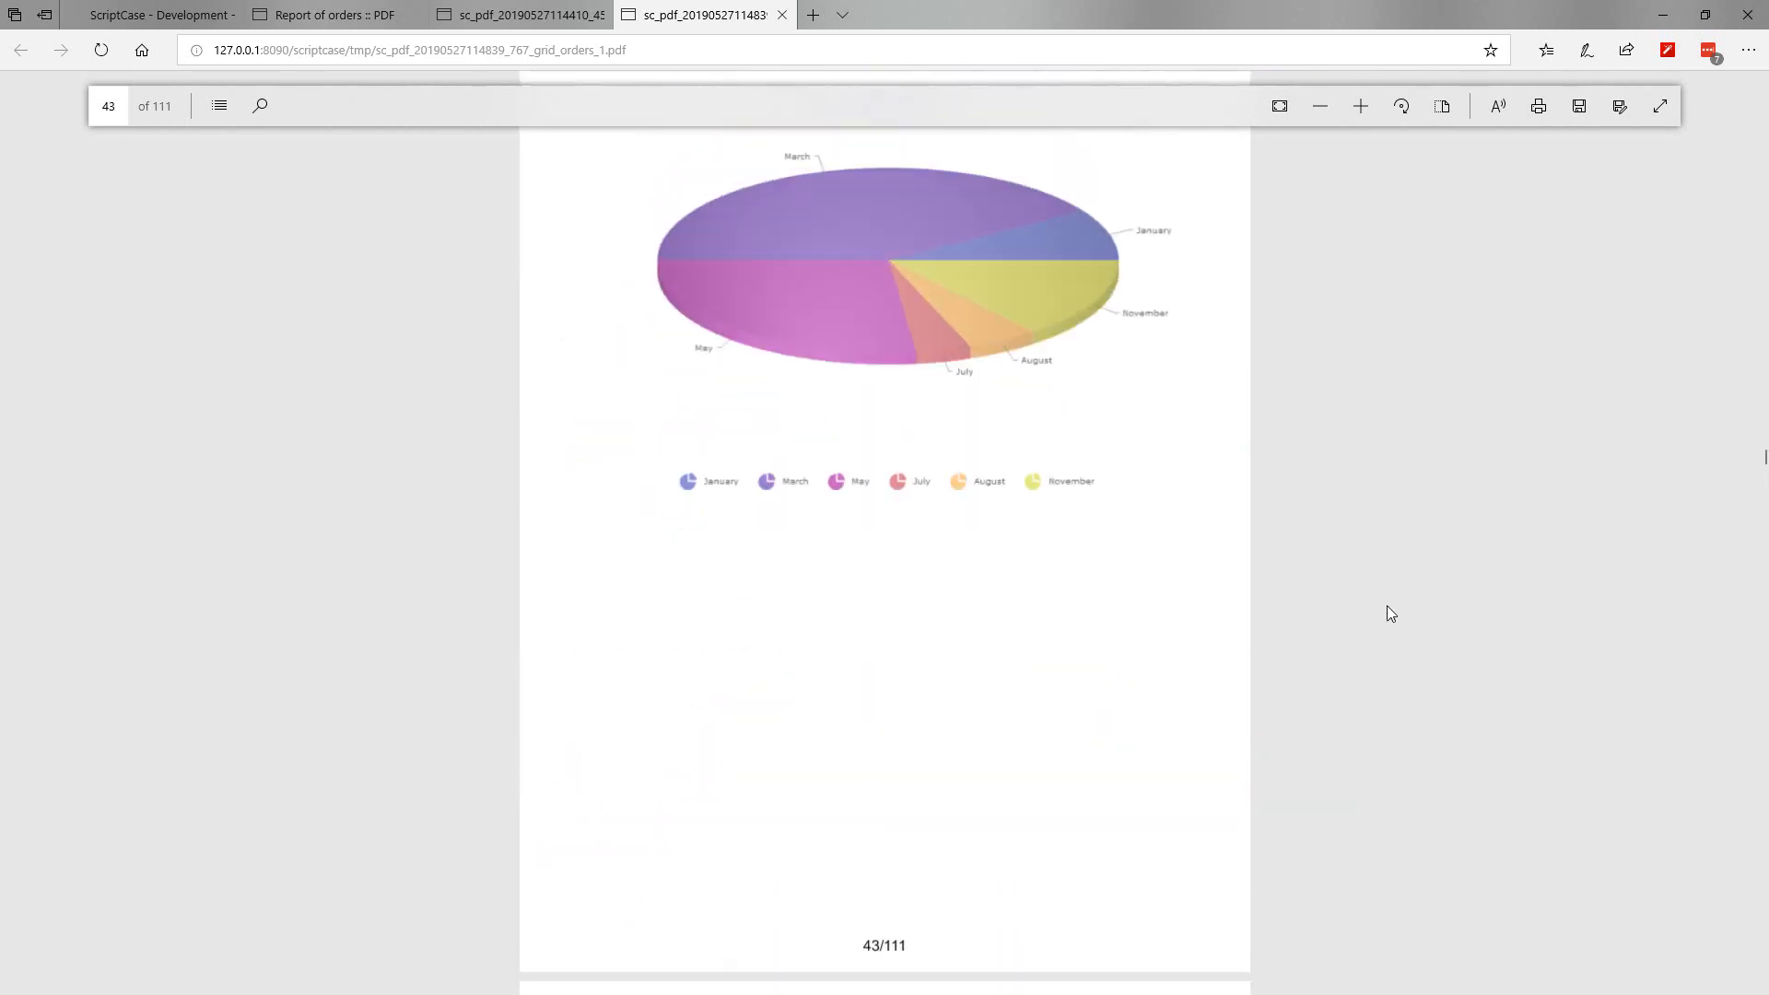
scroll(1382, 594, up, 20)
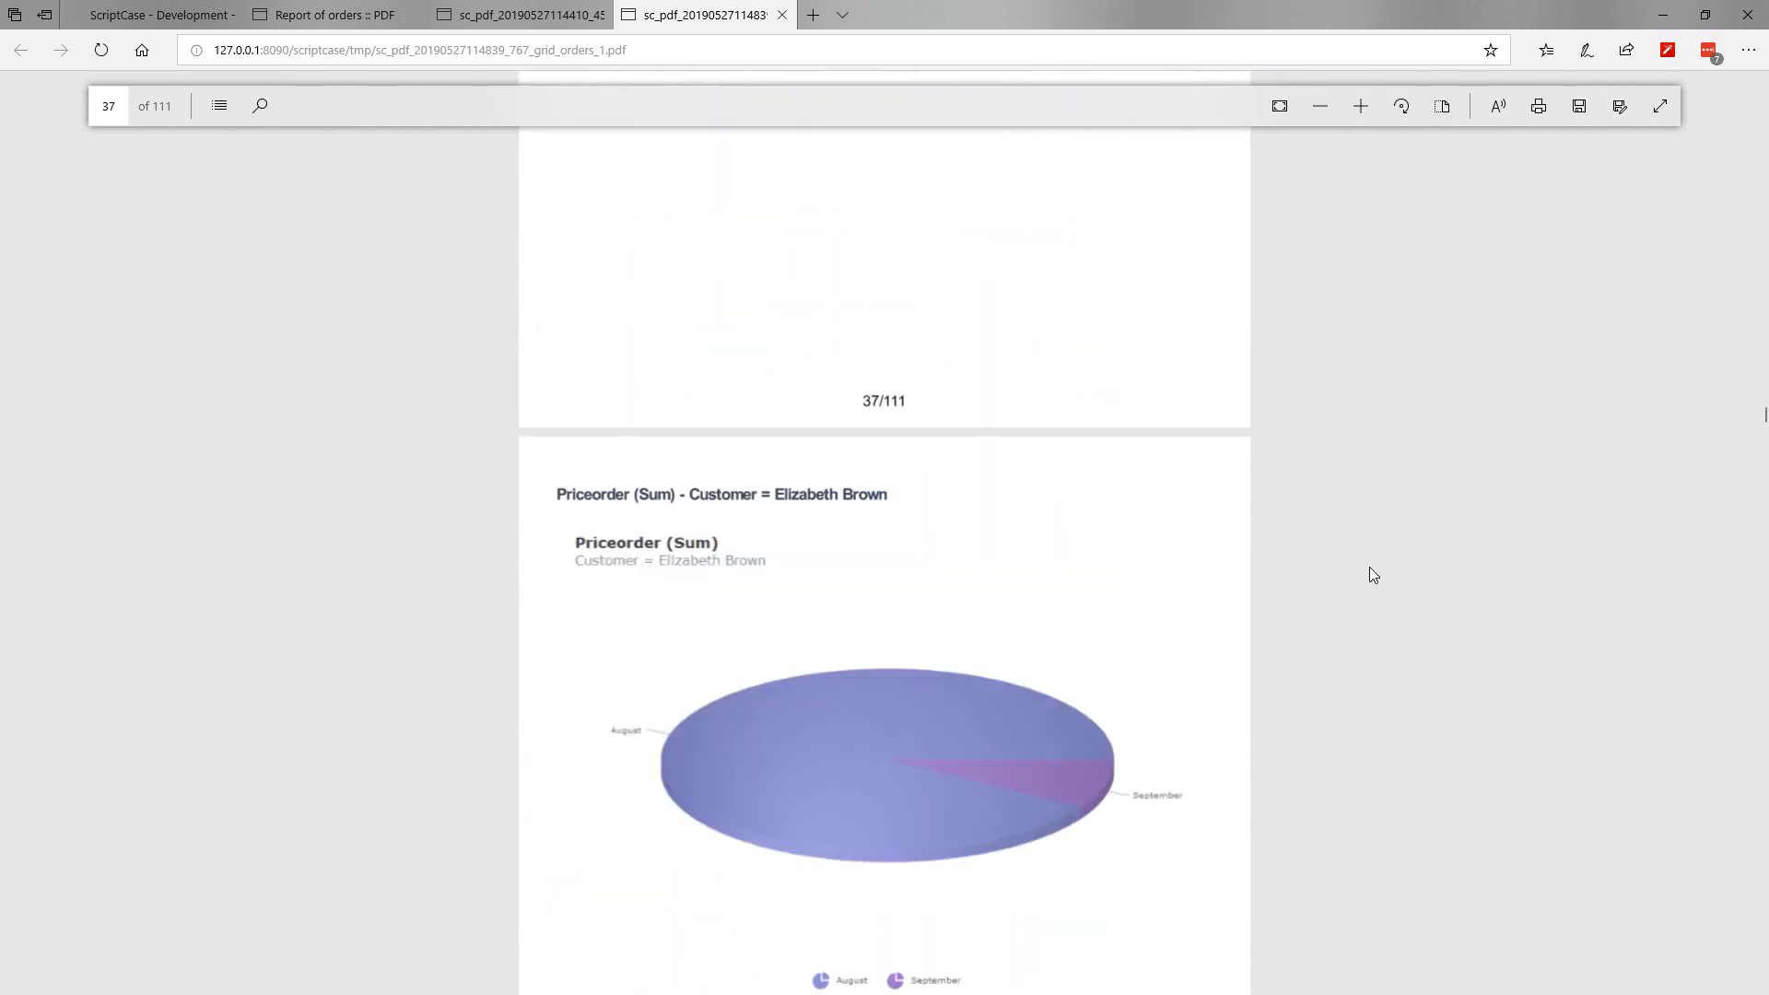
Step: Switch to ScriptCase, open the grid's PDF export settings and review the Export with password and Select columns options
click(148, 16)
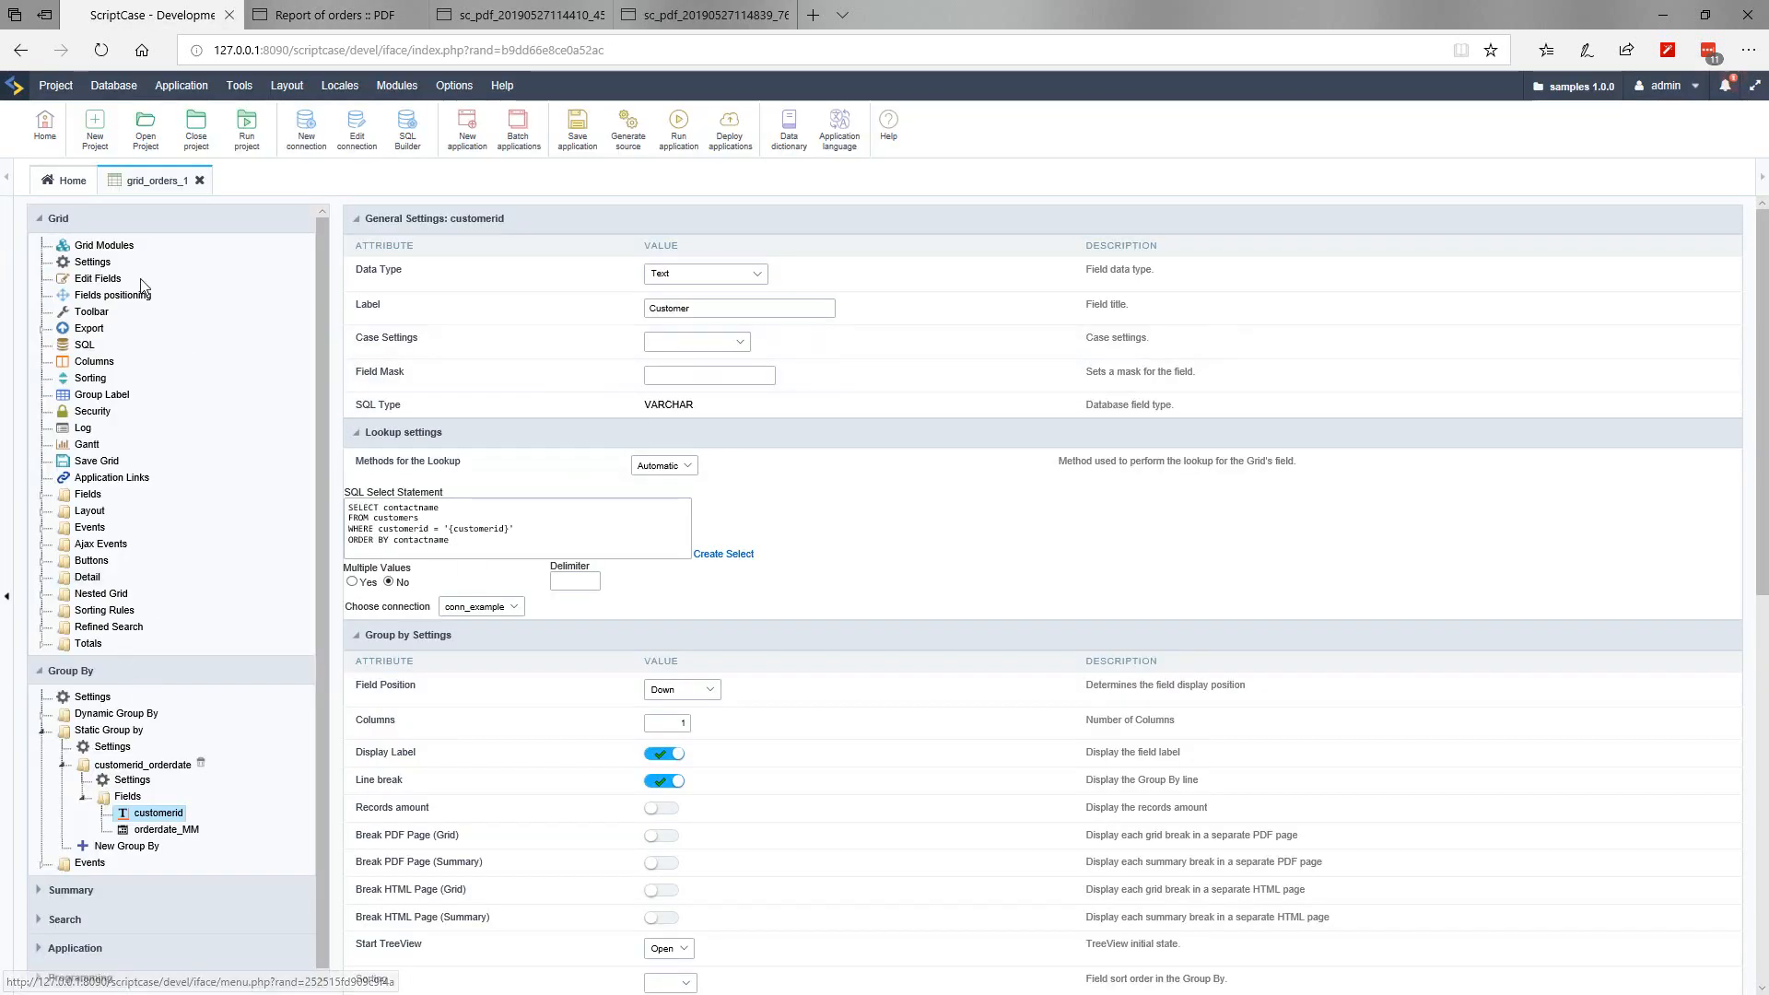
click(43, 330)
click(121, 362)
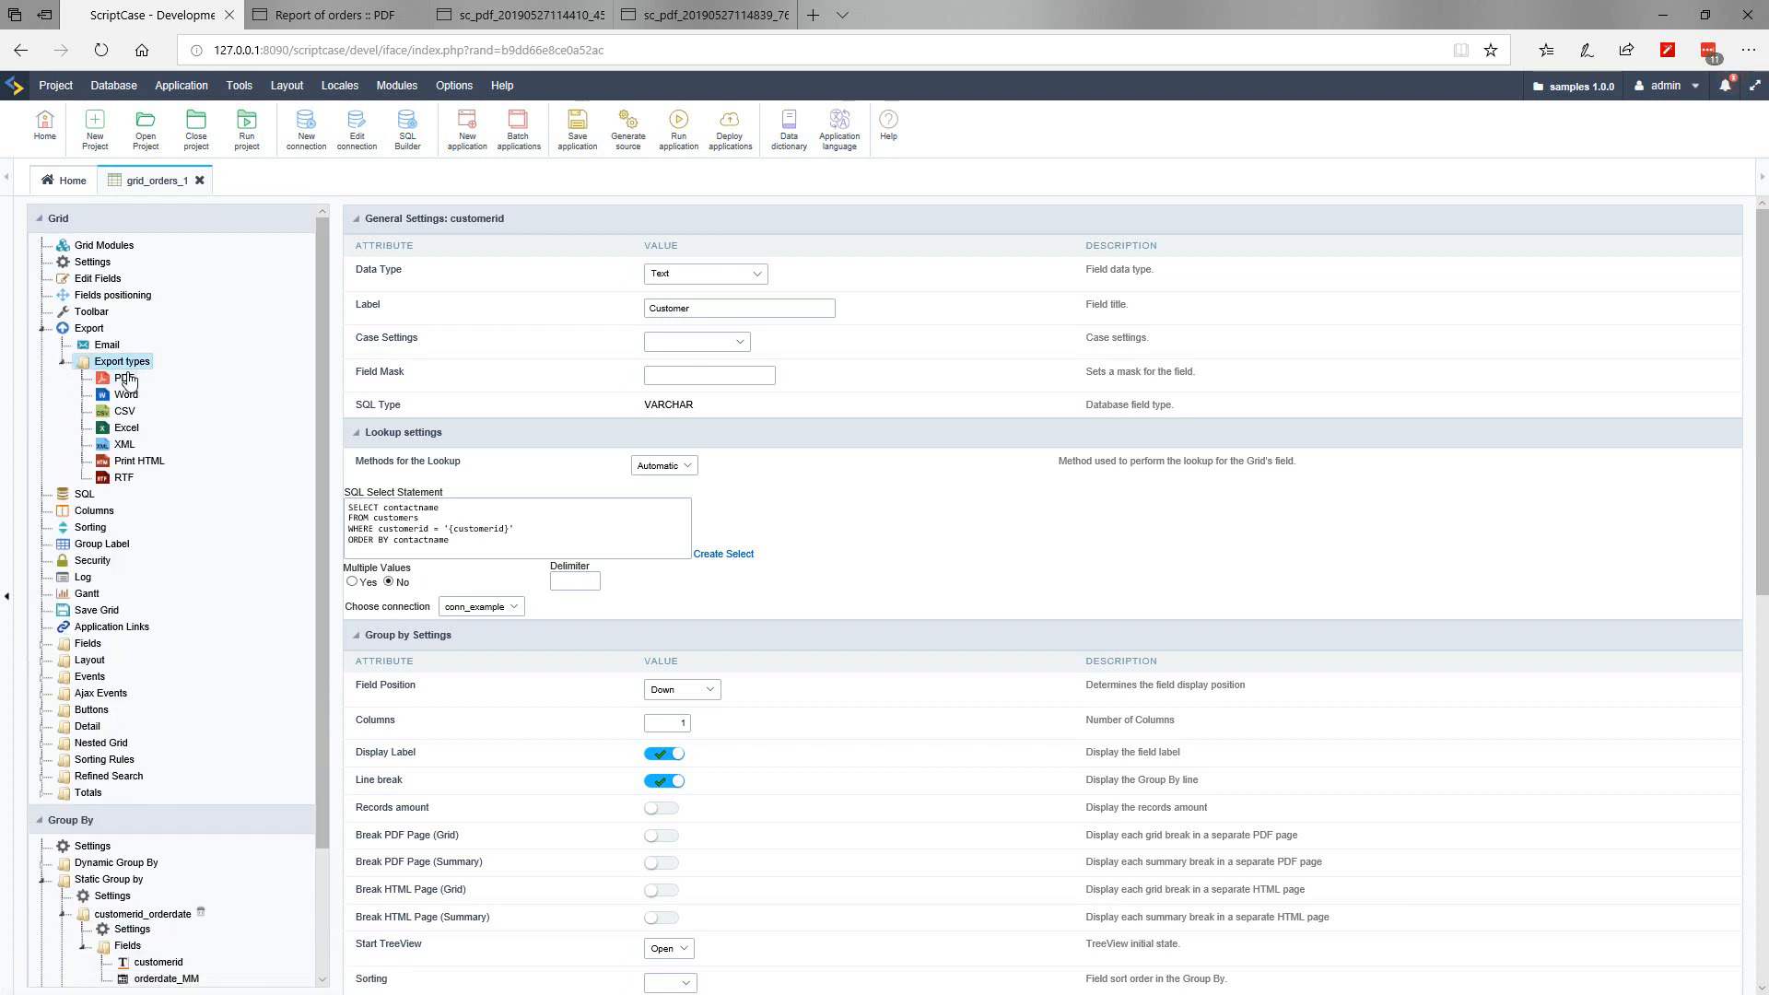
click(124, 381)
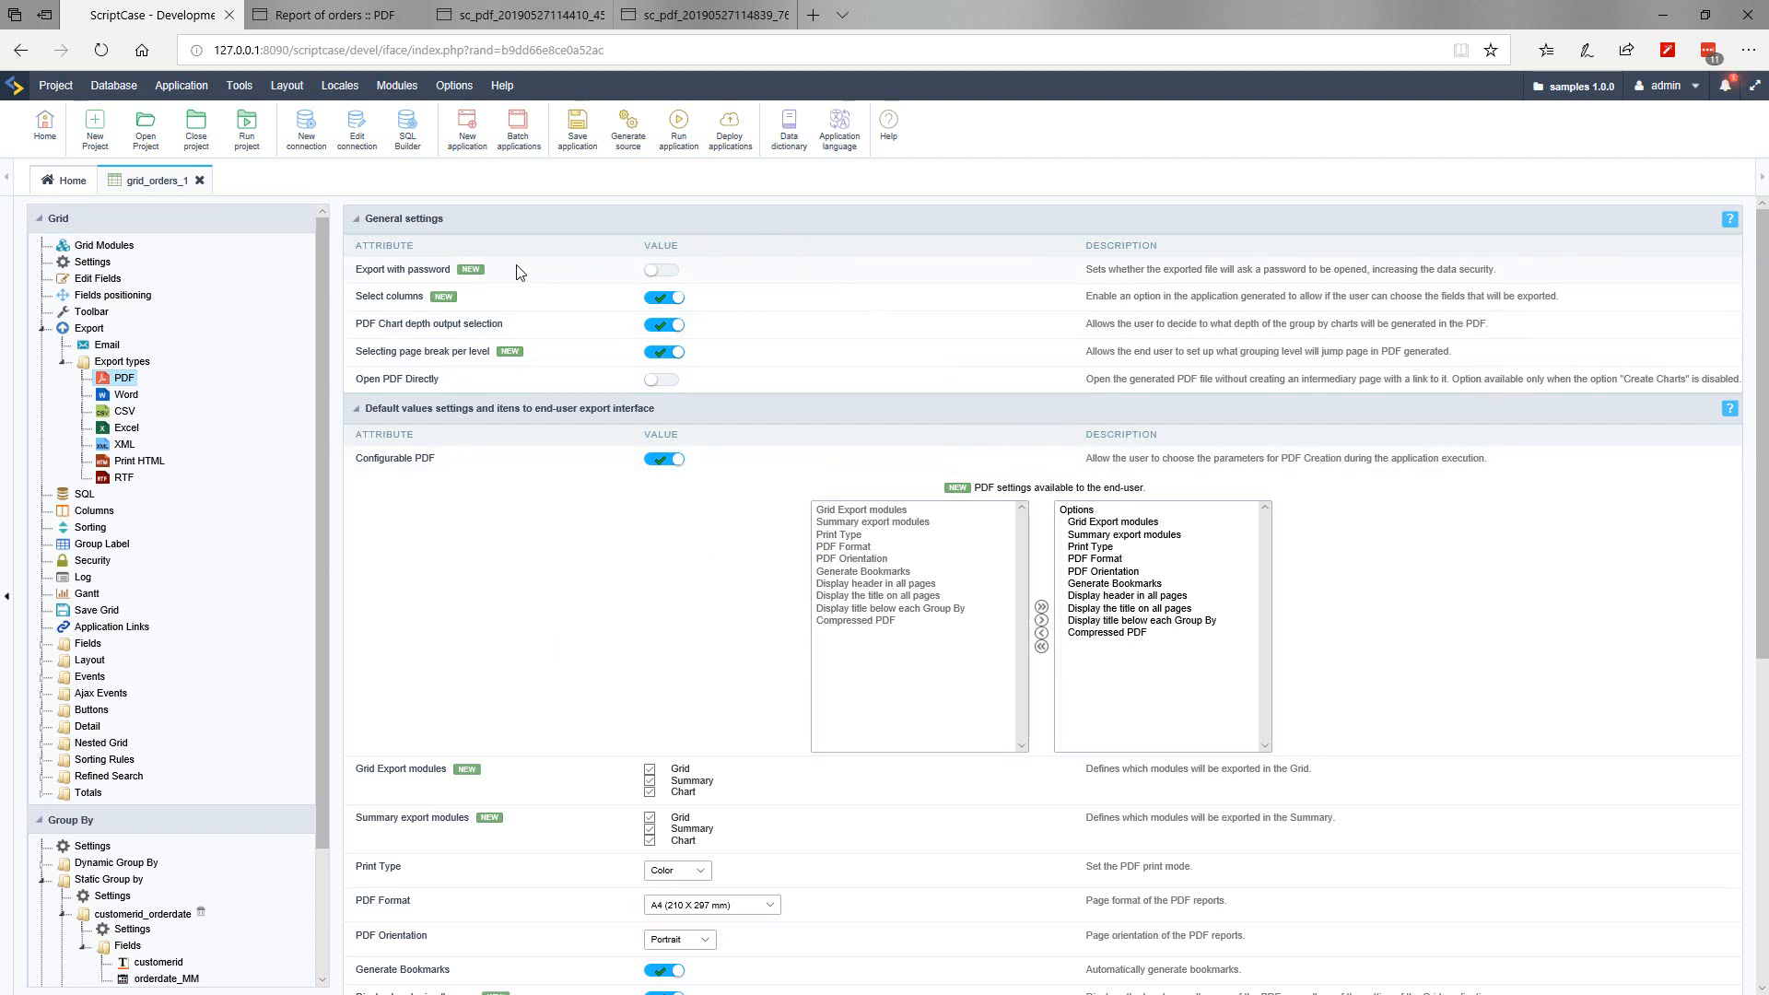
drag(358, 269, 432, 269)
click(556, 307)
drag(359, 299, 403, 299)
Step: Return to the orders report, start a new PDF export and display its column selection
click(350, 15)
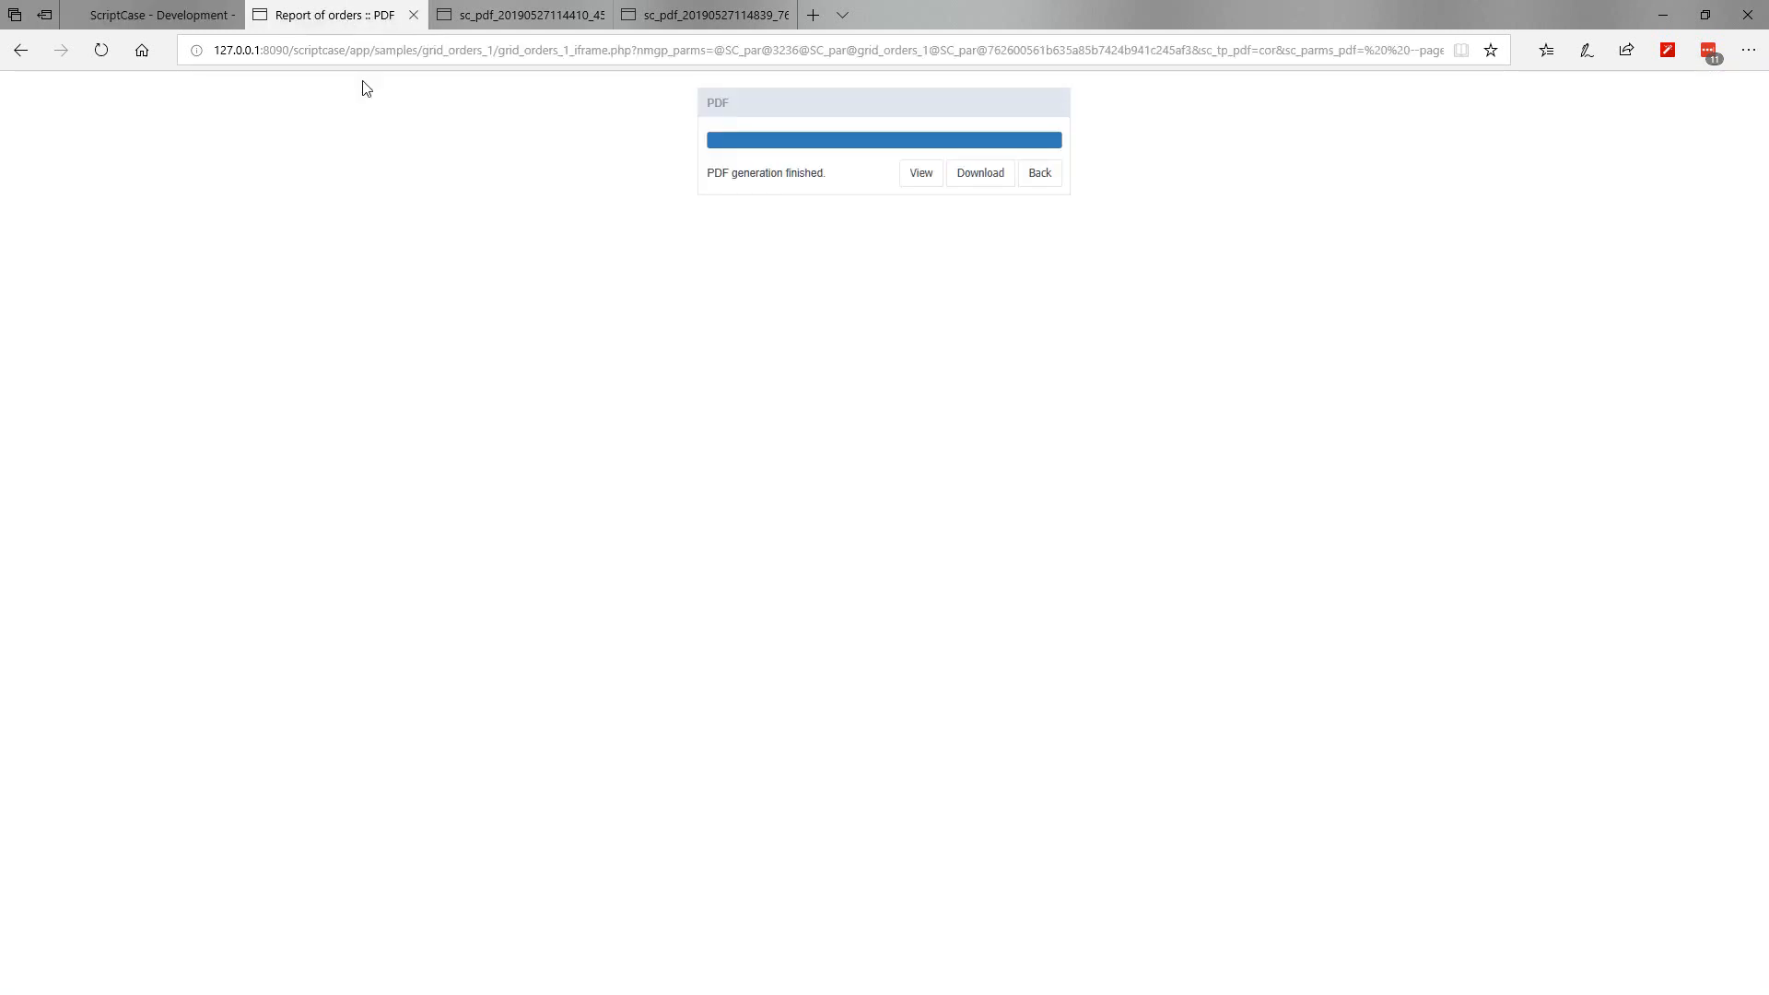
click(1040, 189)
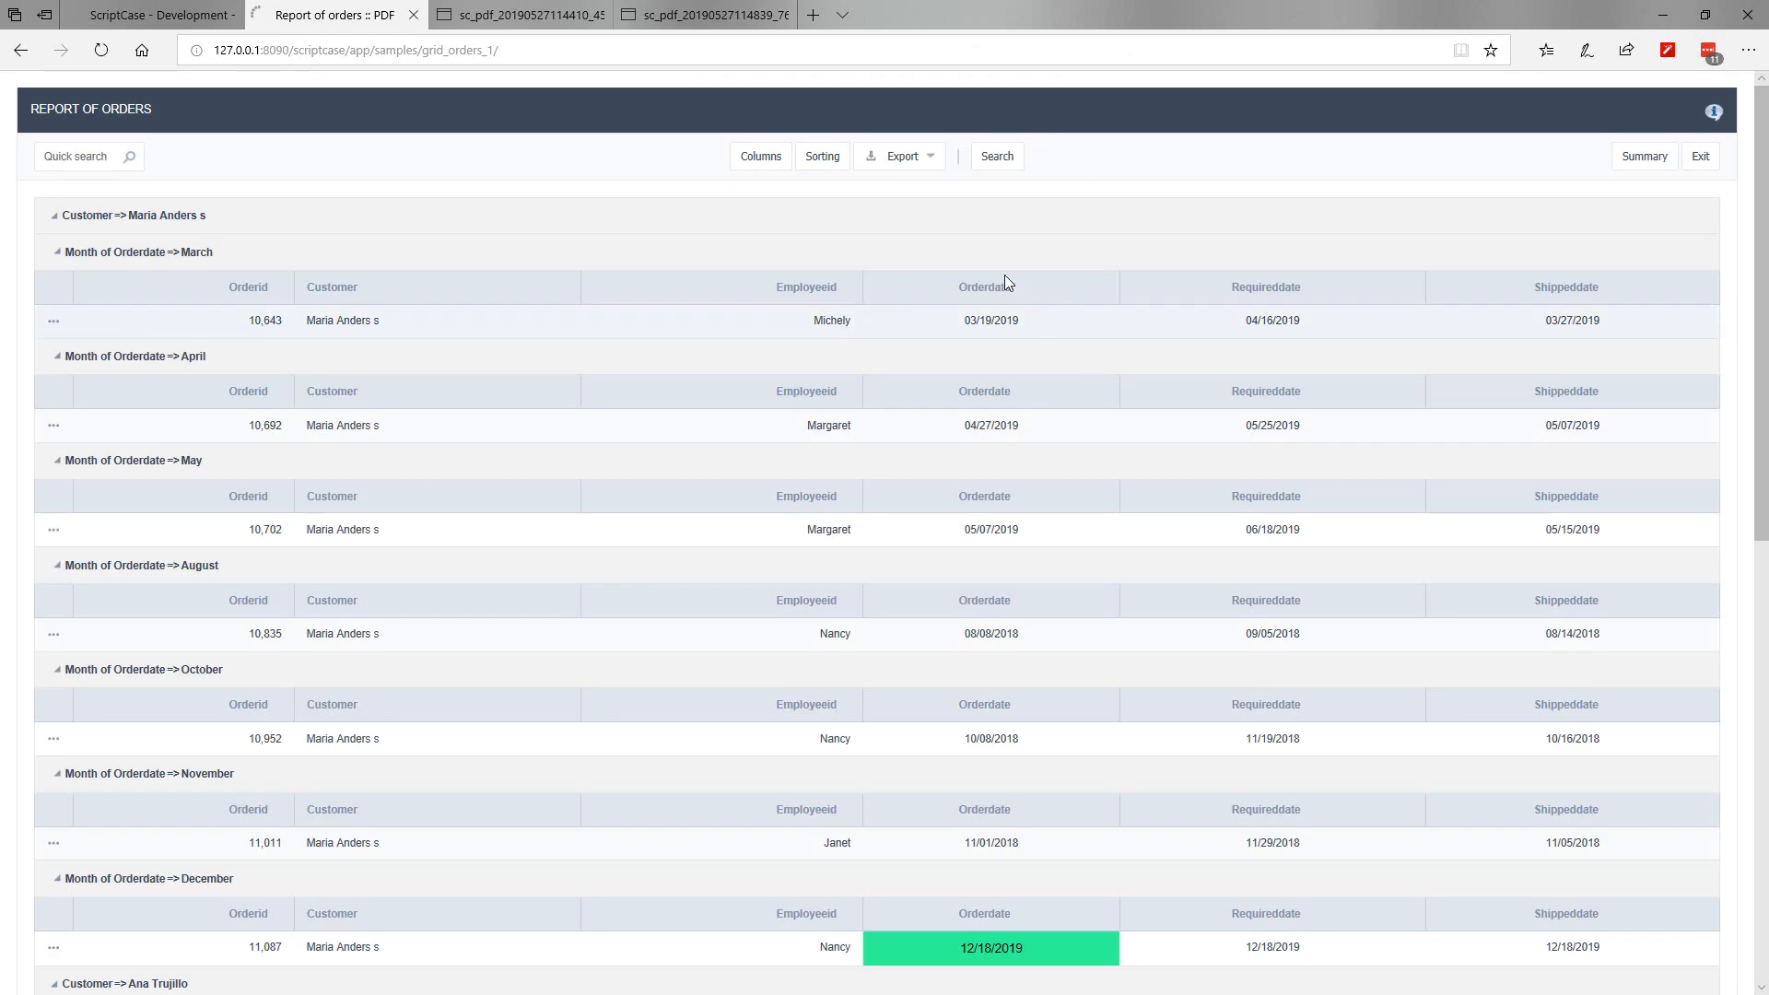
click(919, 159)
click(877, 184)
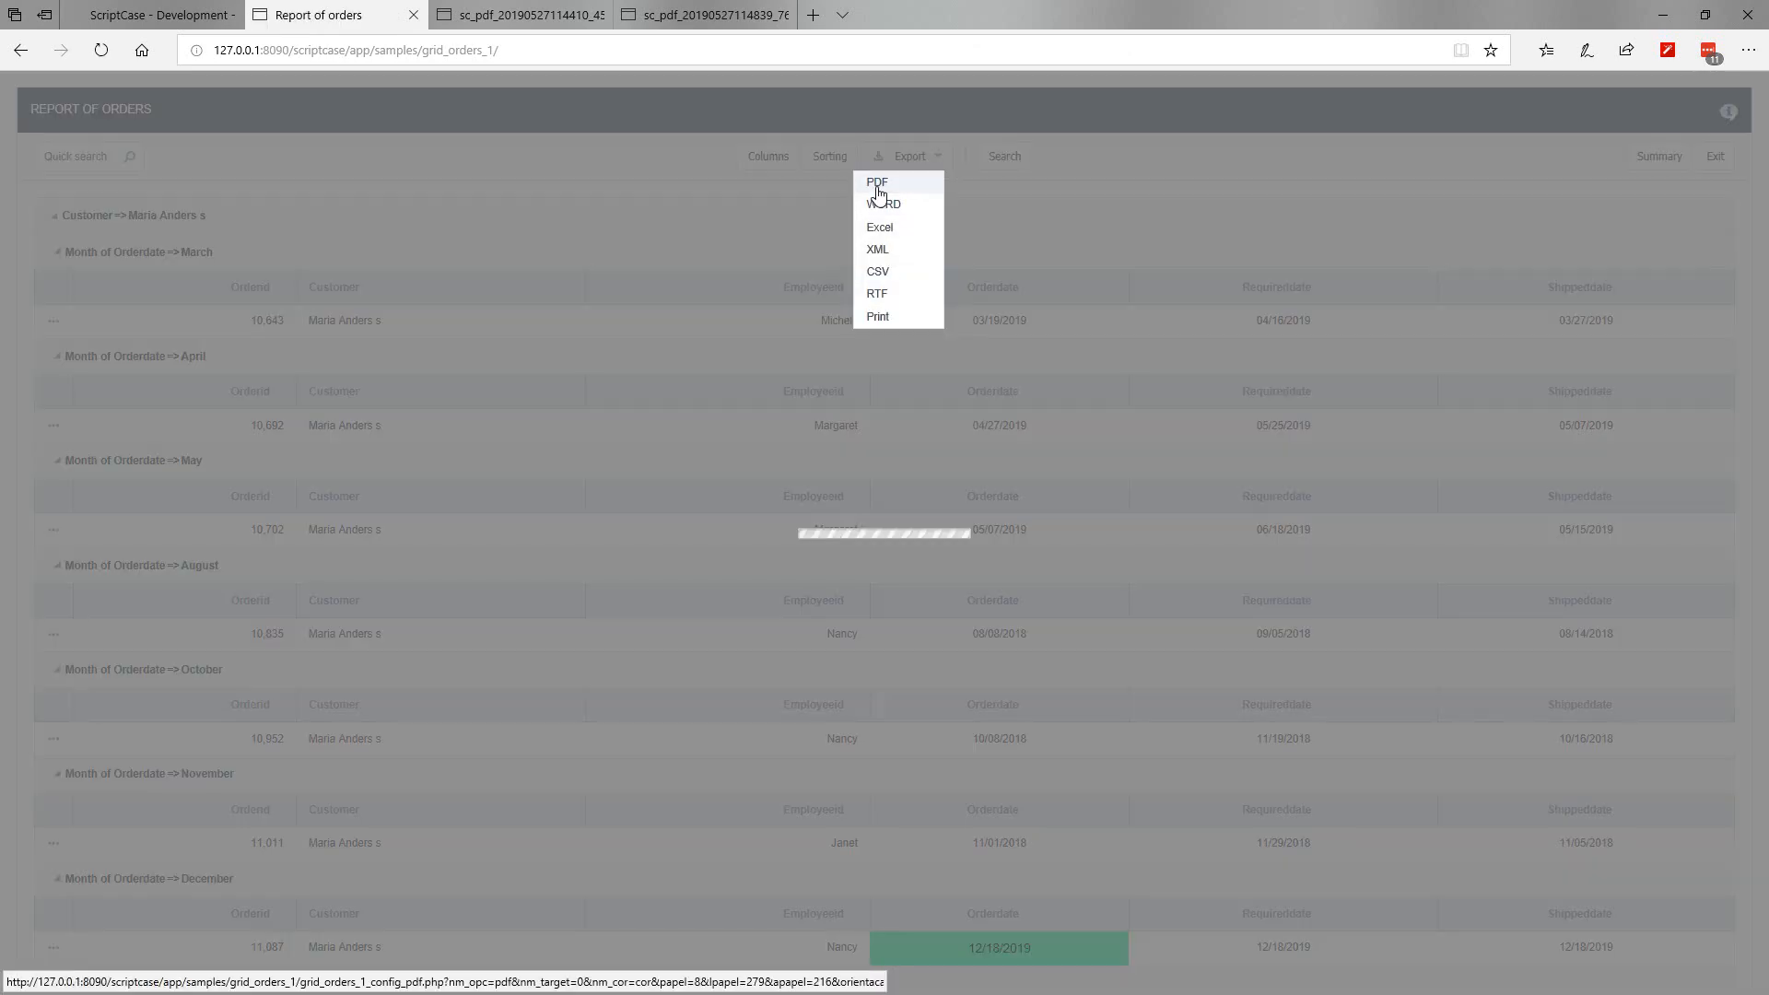
click(811, 314)
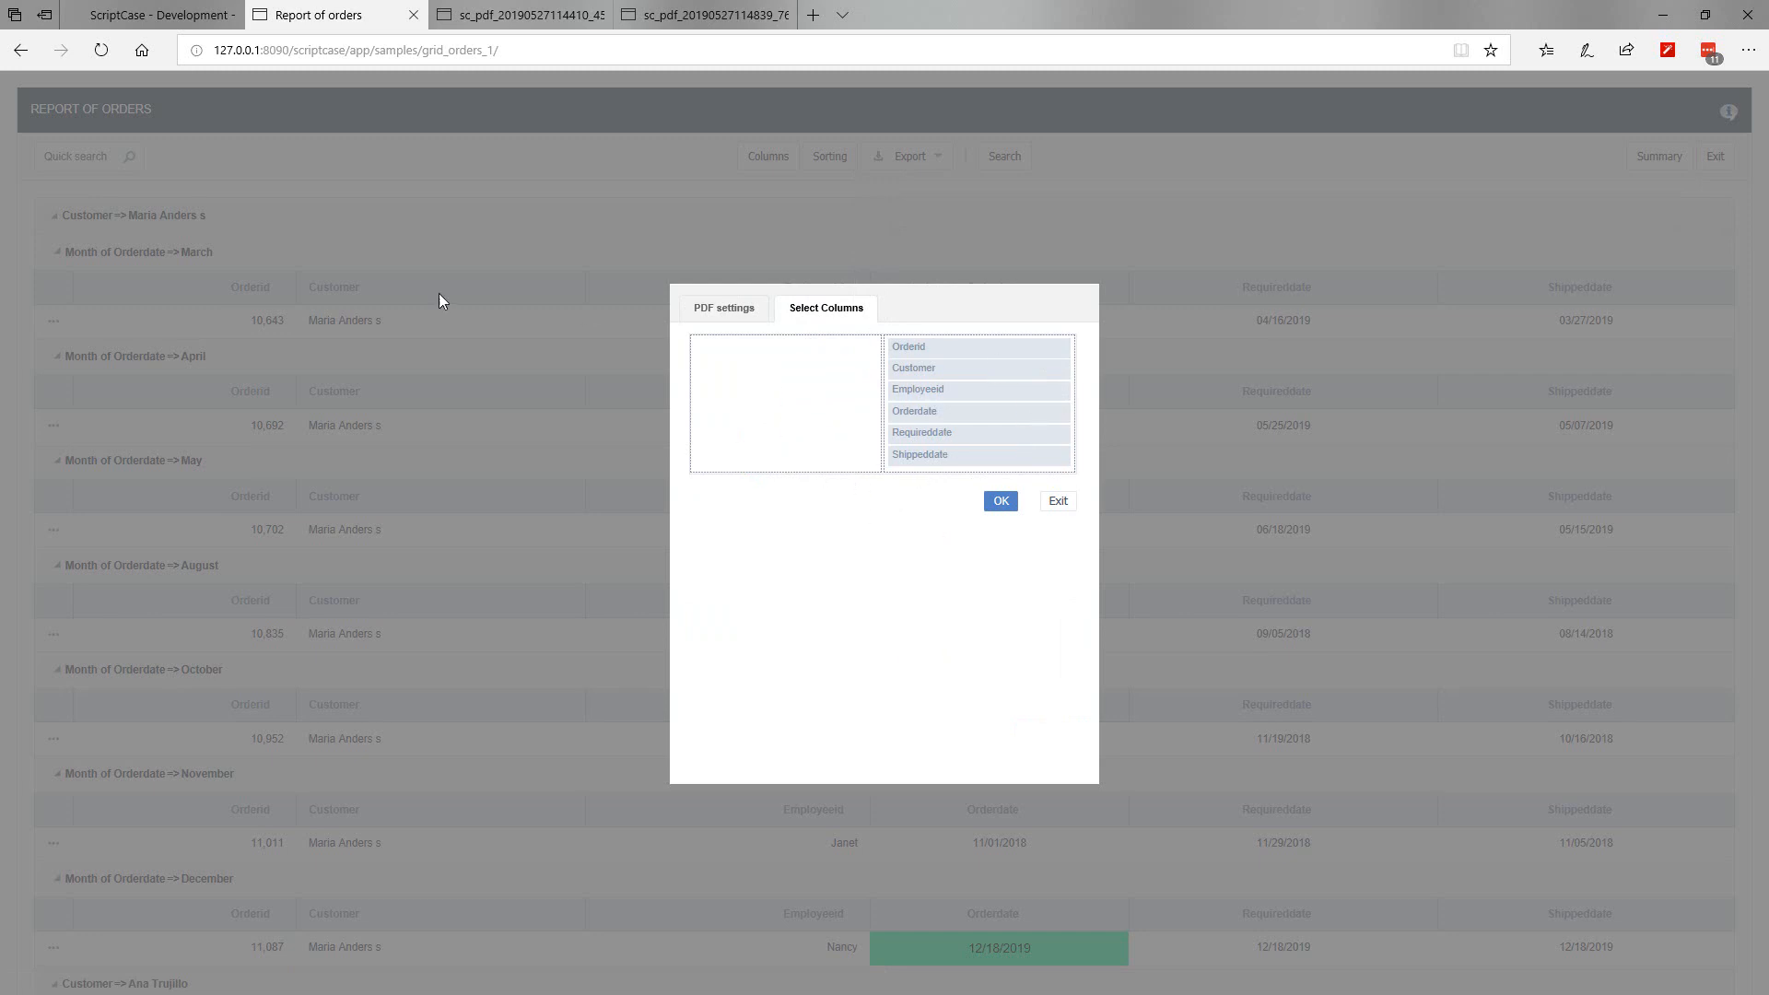
Step: Switch back to ScriptCase and review the PDF Chart depth output selection option and its description
click(153, 21)
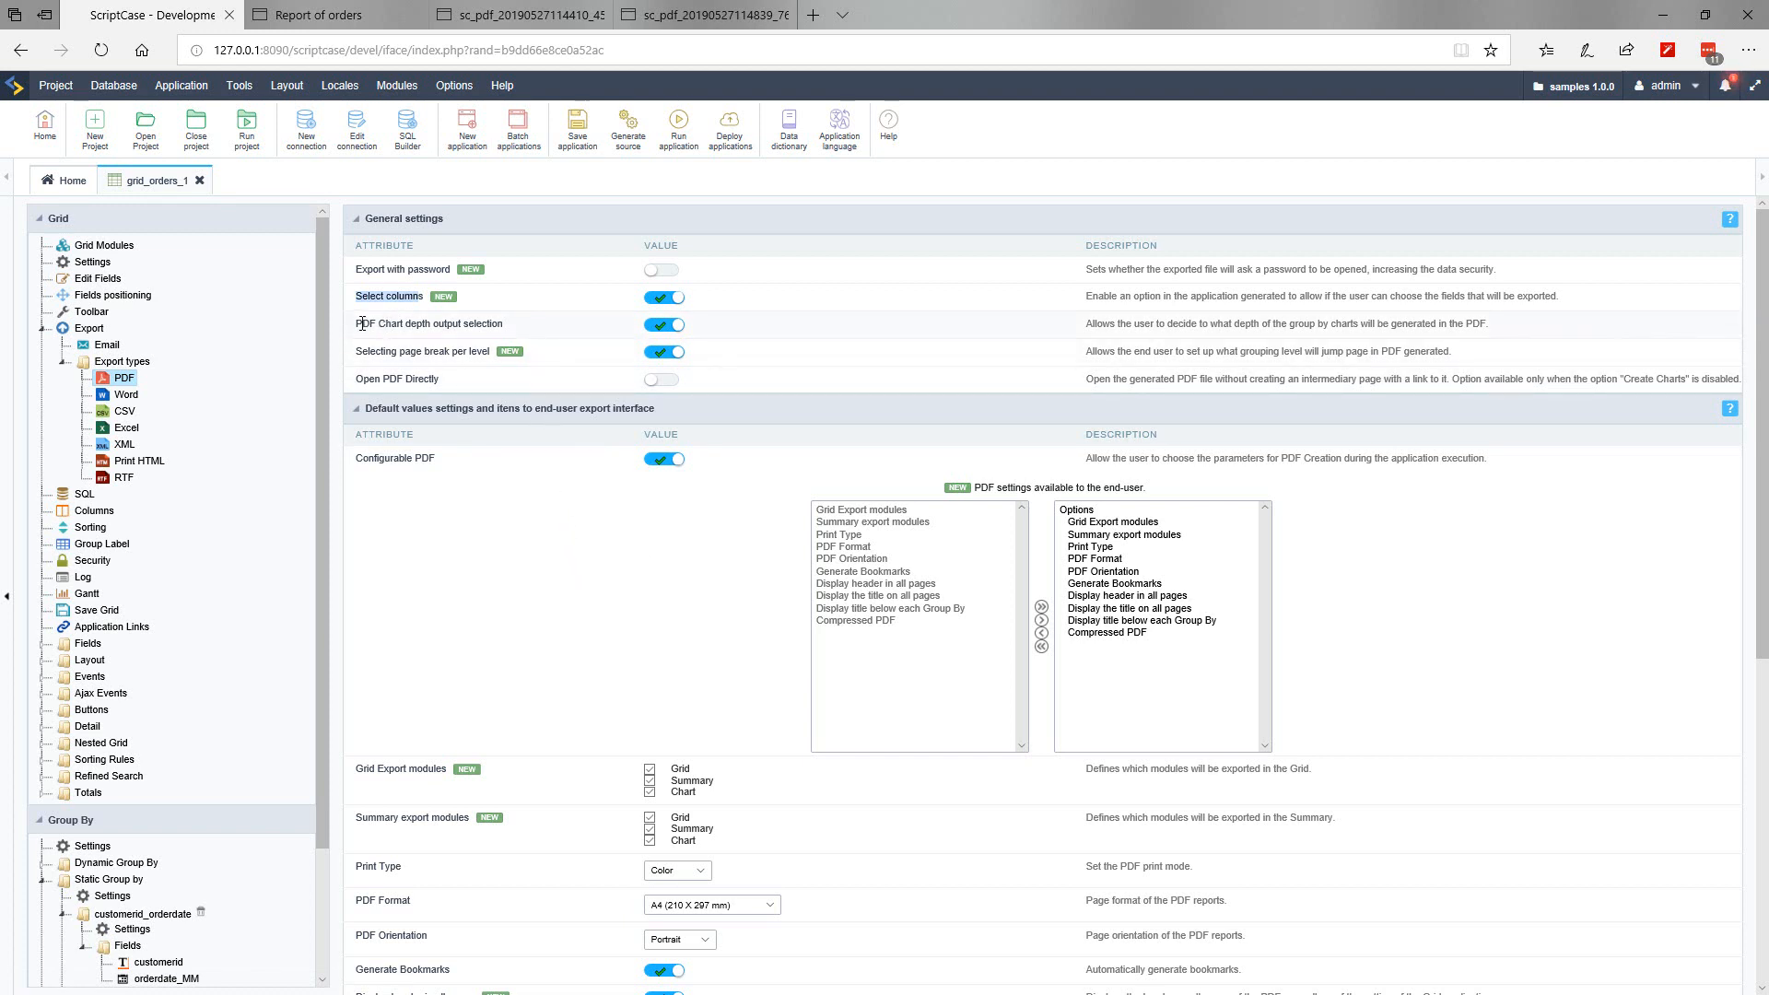
drag(445, 335, 511, 333)
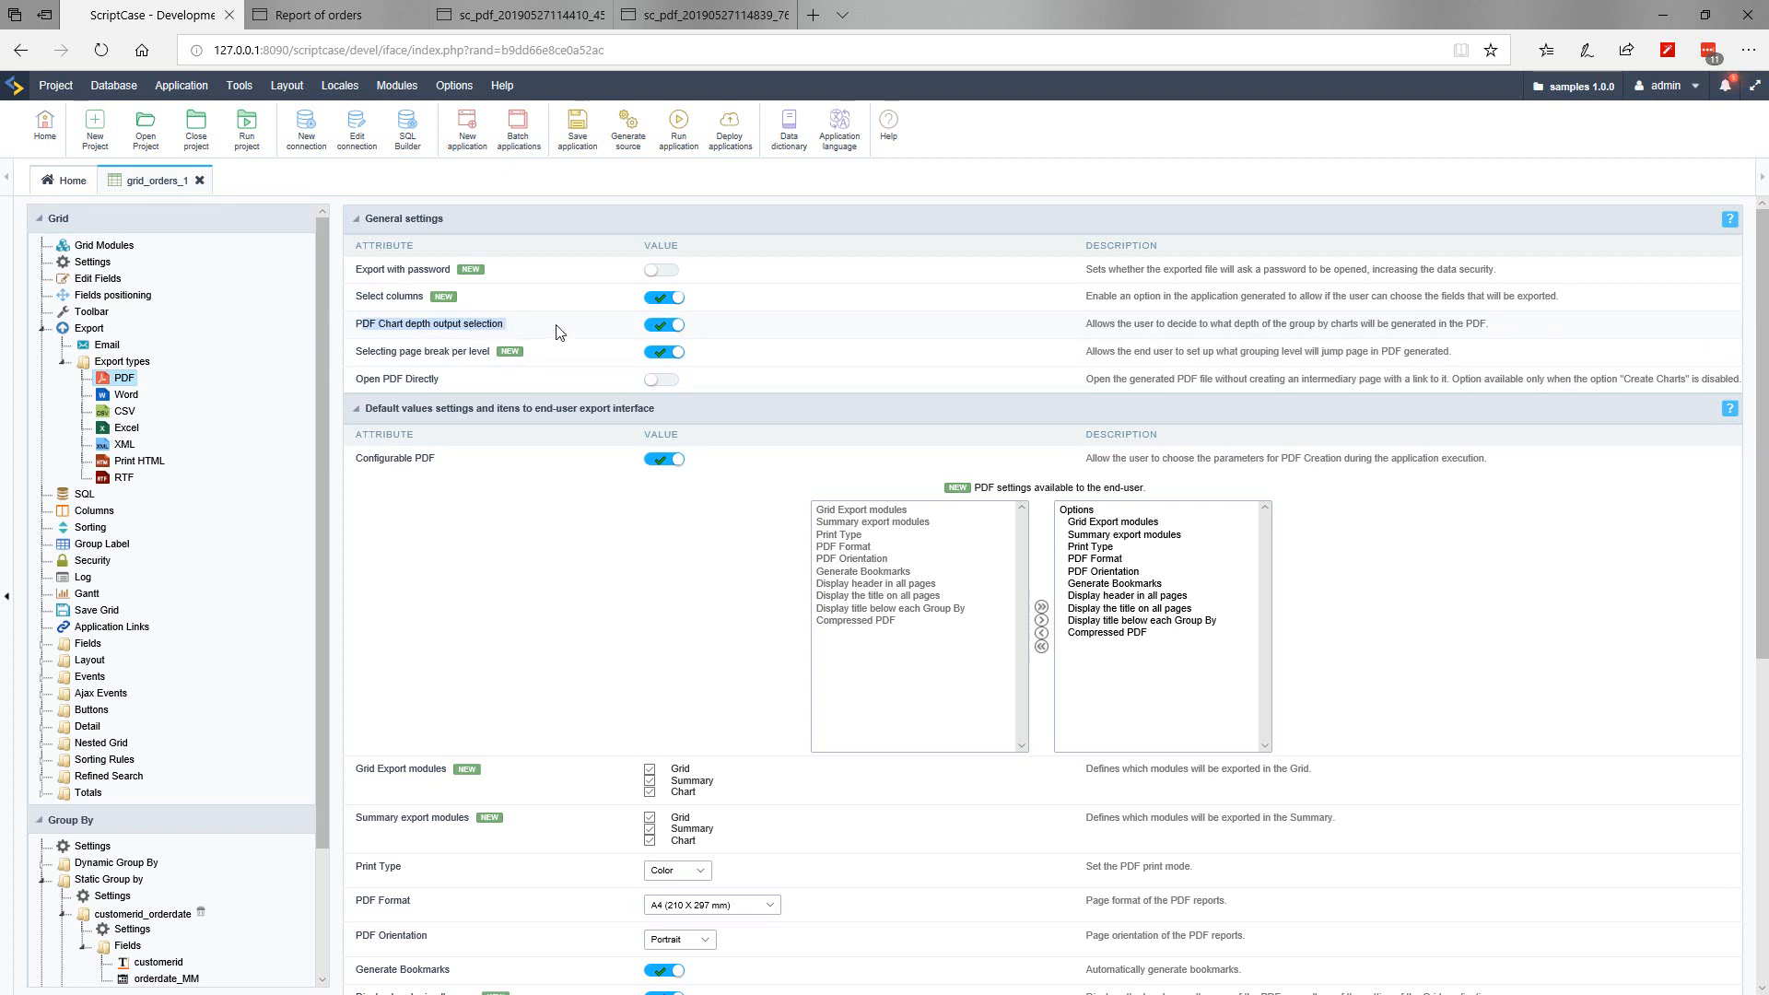
drag(1090, 324, 1253, 325)
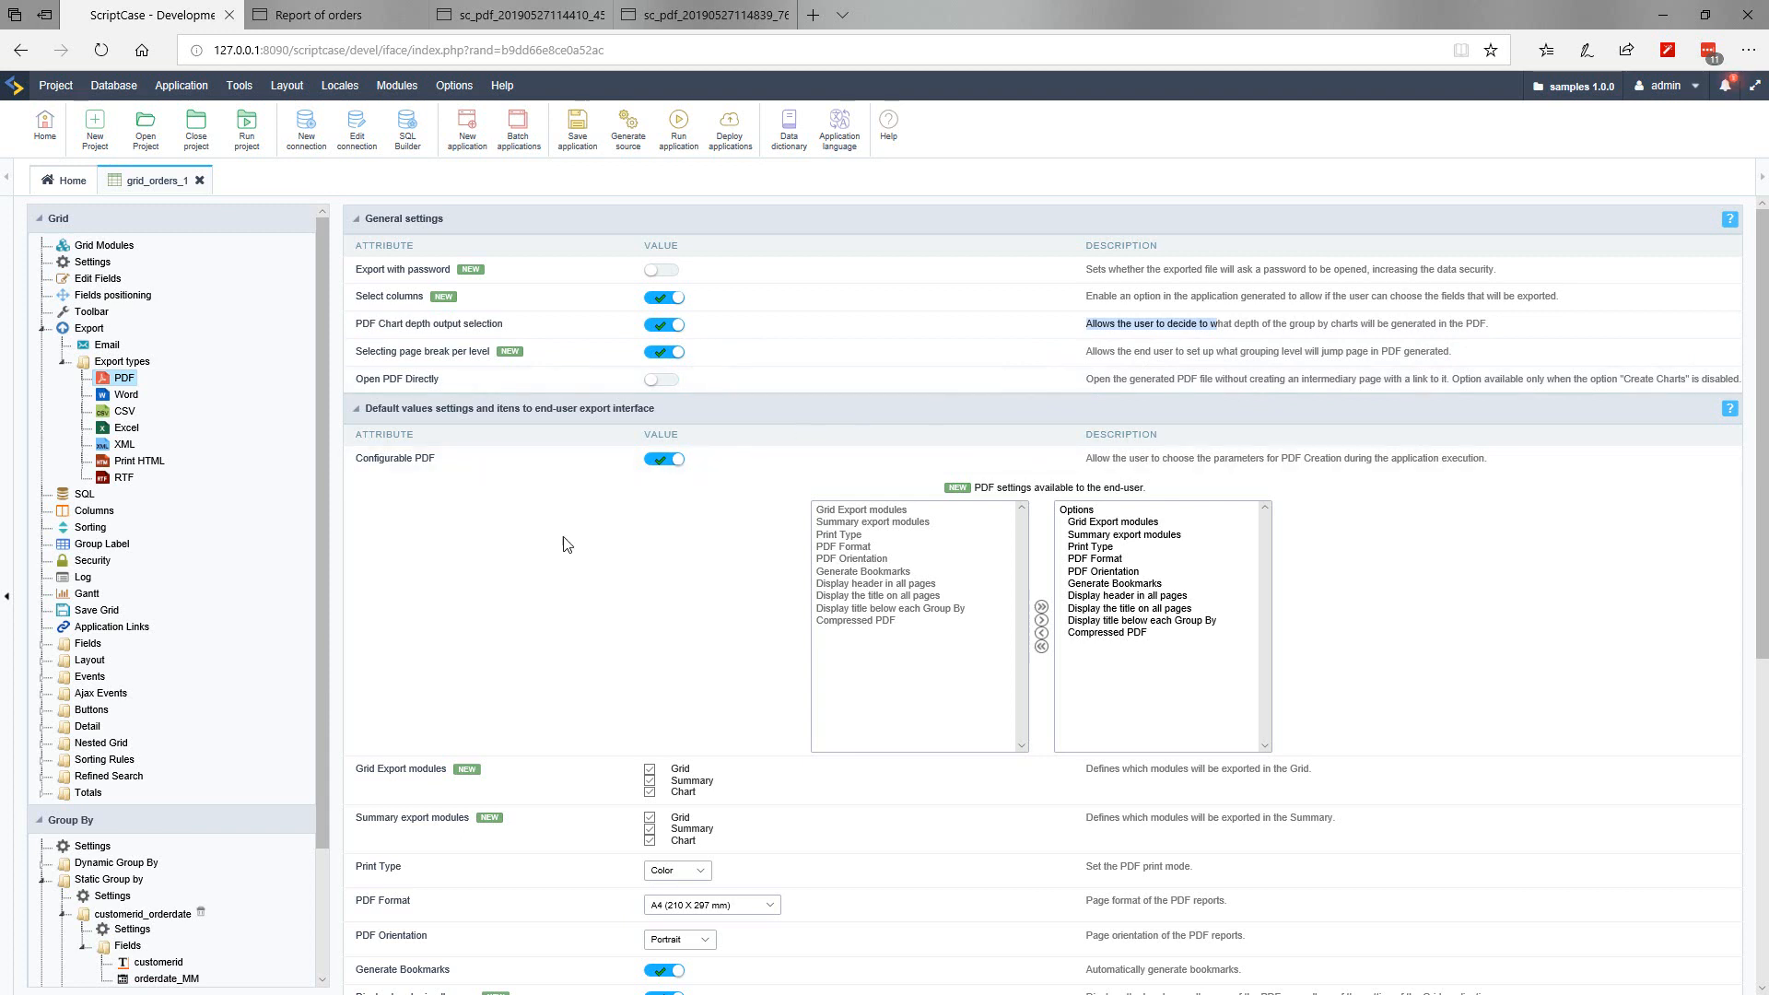
Step: Switch to the report's PDF settings and examine the Customer and Month of Orderdate chart levels
click(356, 19)
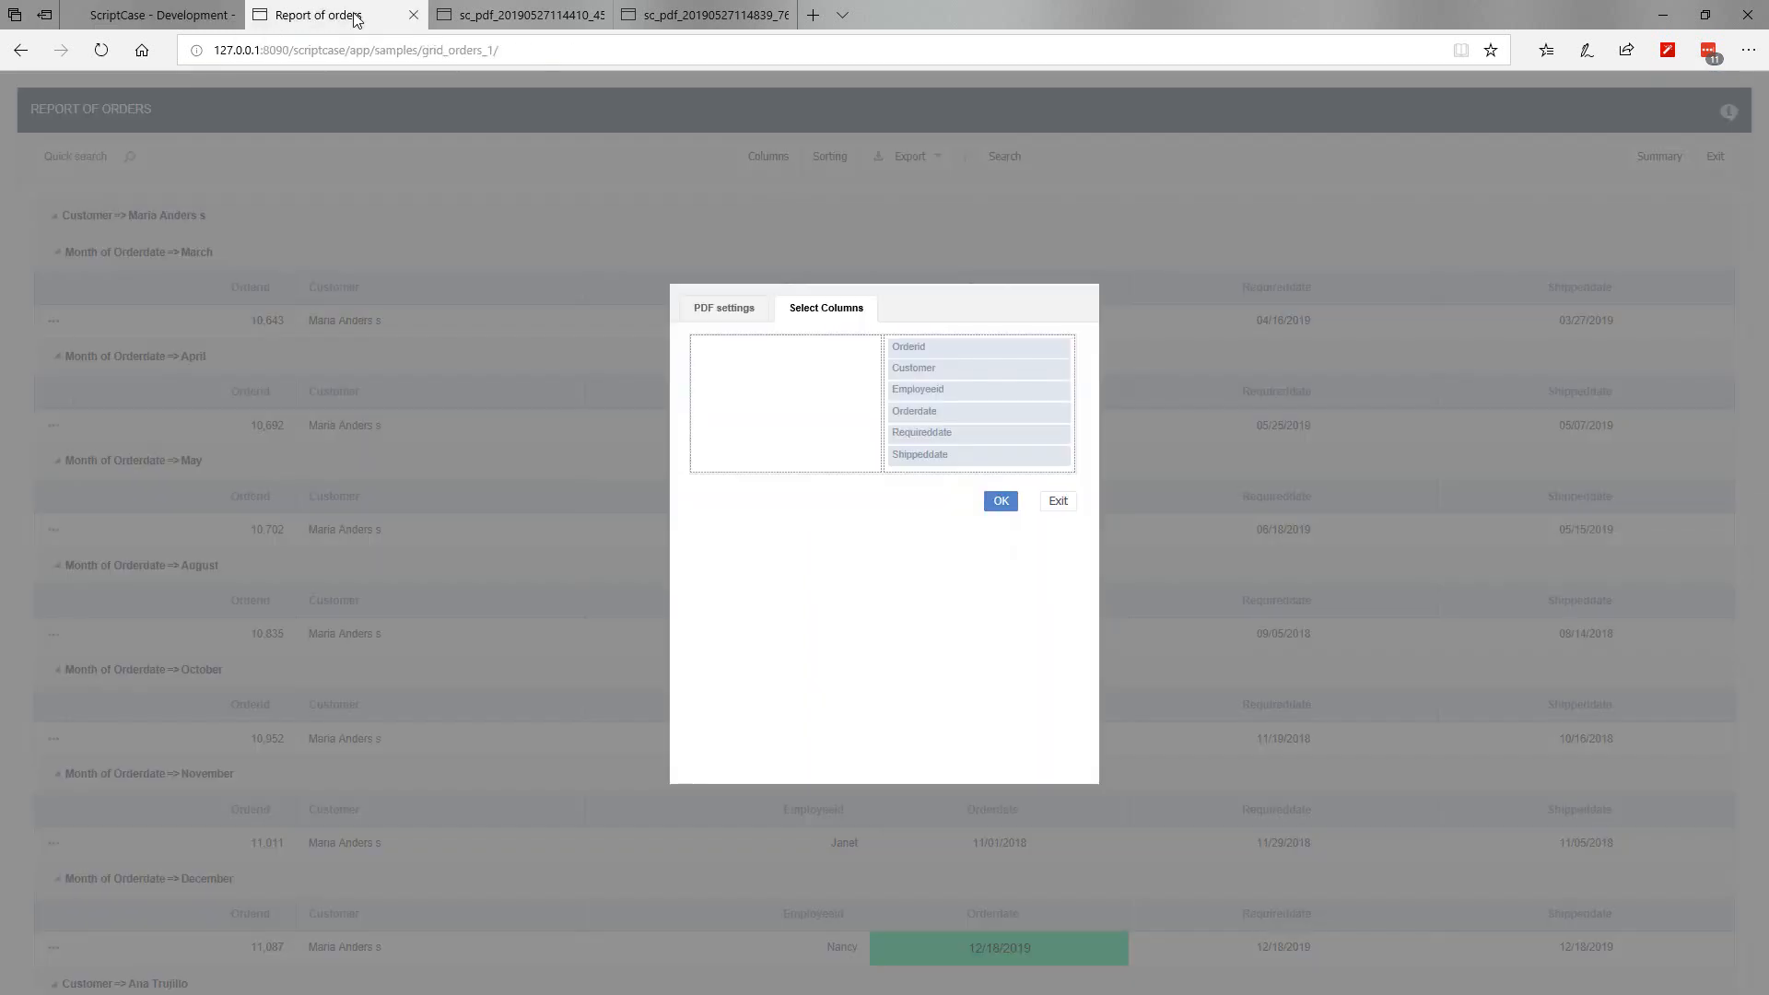
click(718, 312)
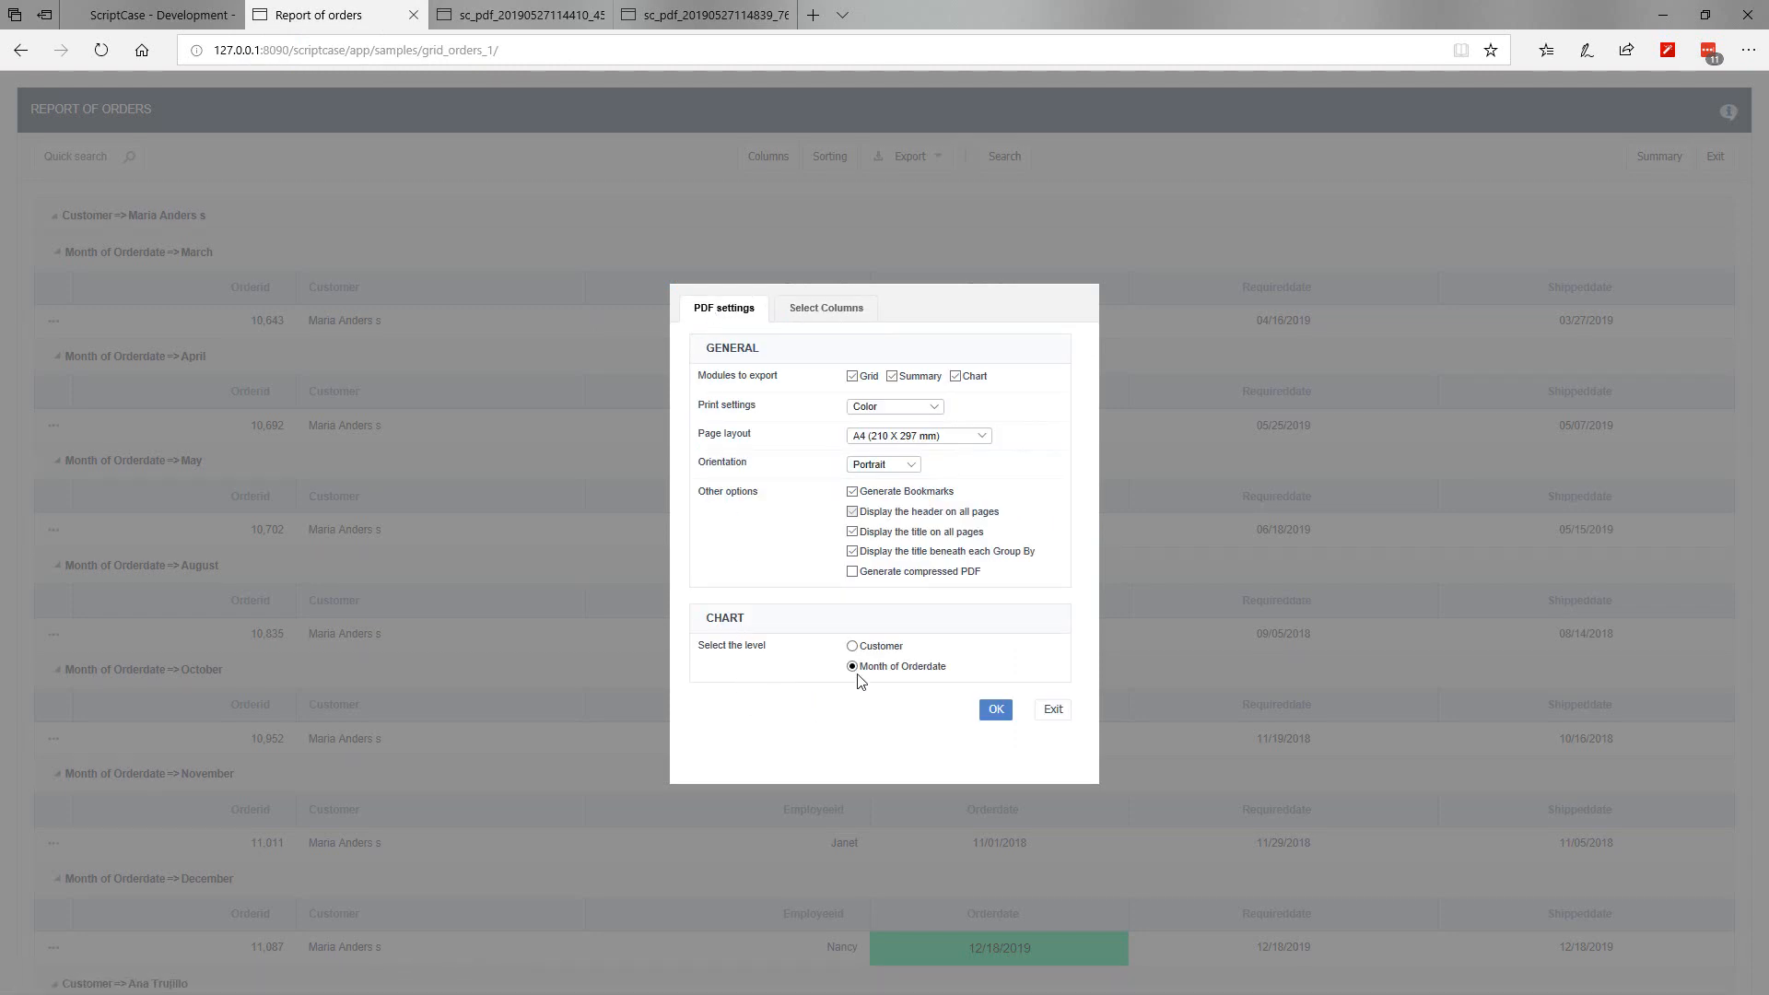
click(852, 646)
Step: Return to the ScriptCase PDF export settings and review the Selecting page break per level option
click(135, 15)
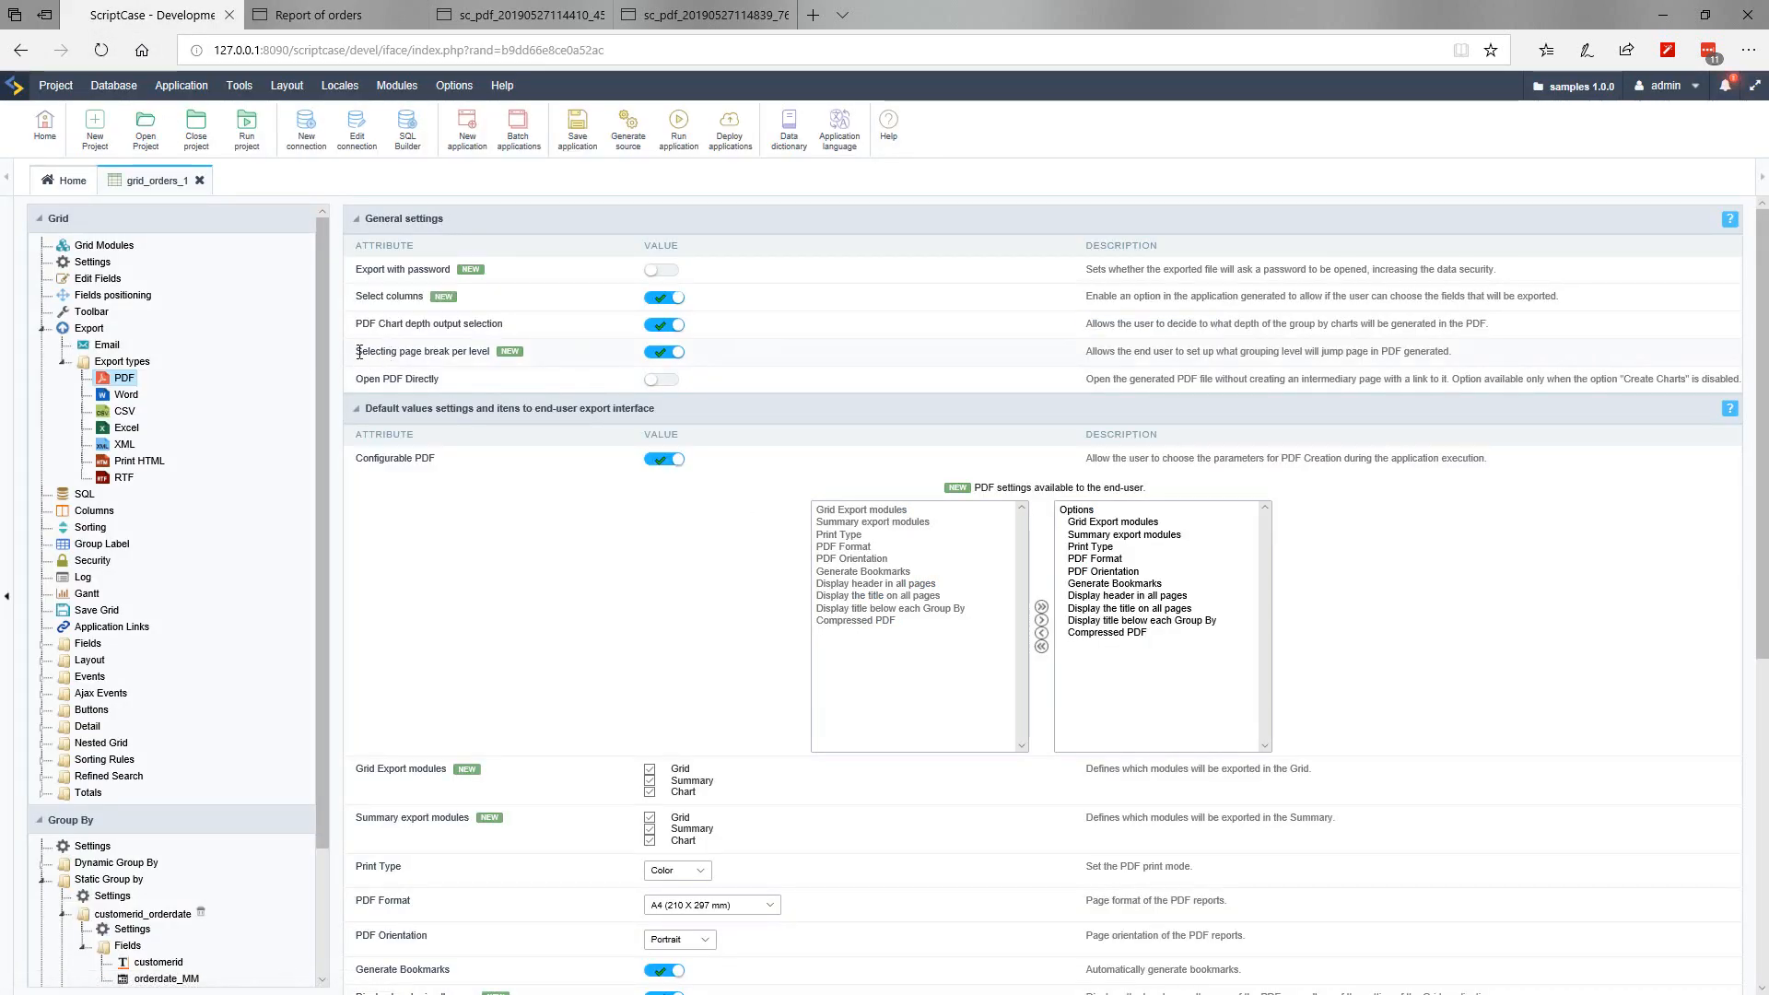
drag(359, 353, 441, 355)
click(478, 389)
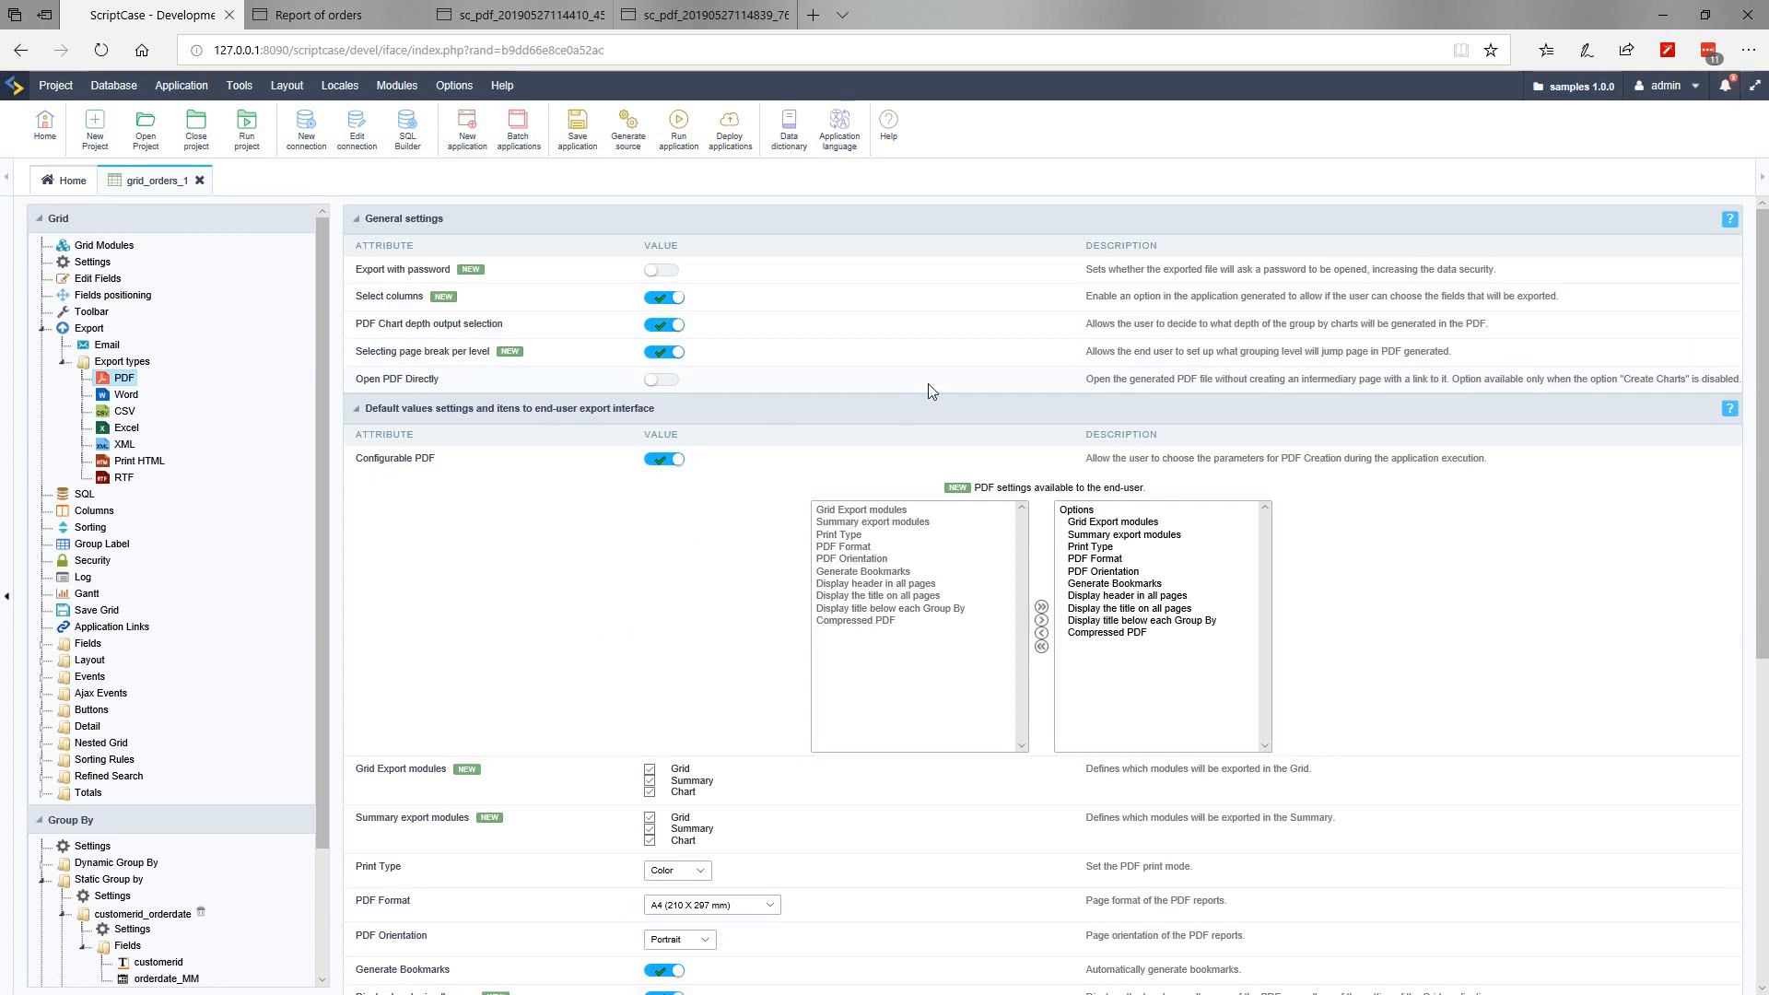
Step: Review the PDF settings available to the end-user and compare them with Other options in the report's export dialog
scroll(751, 502, down, 3)
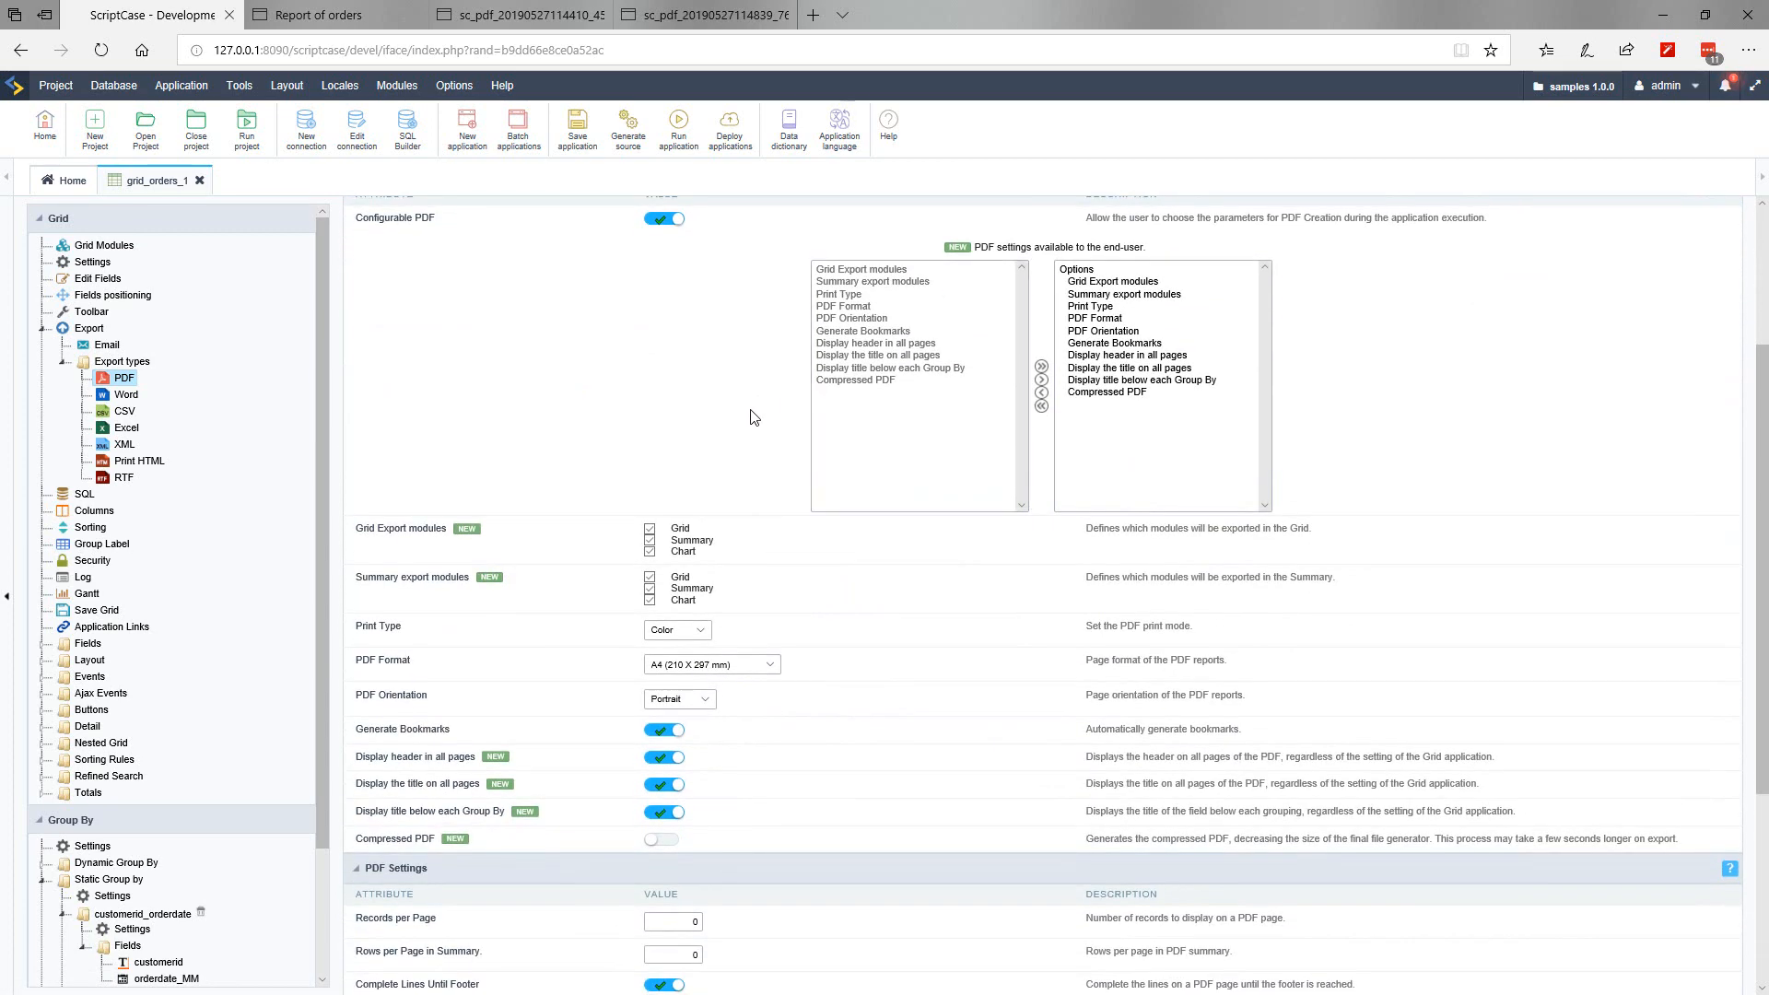
scroll(754, 417, up, 2)
click(1110, 451)
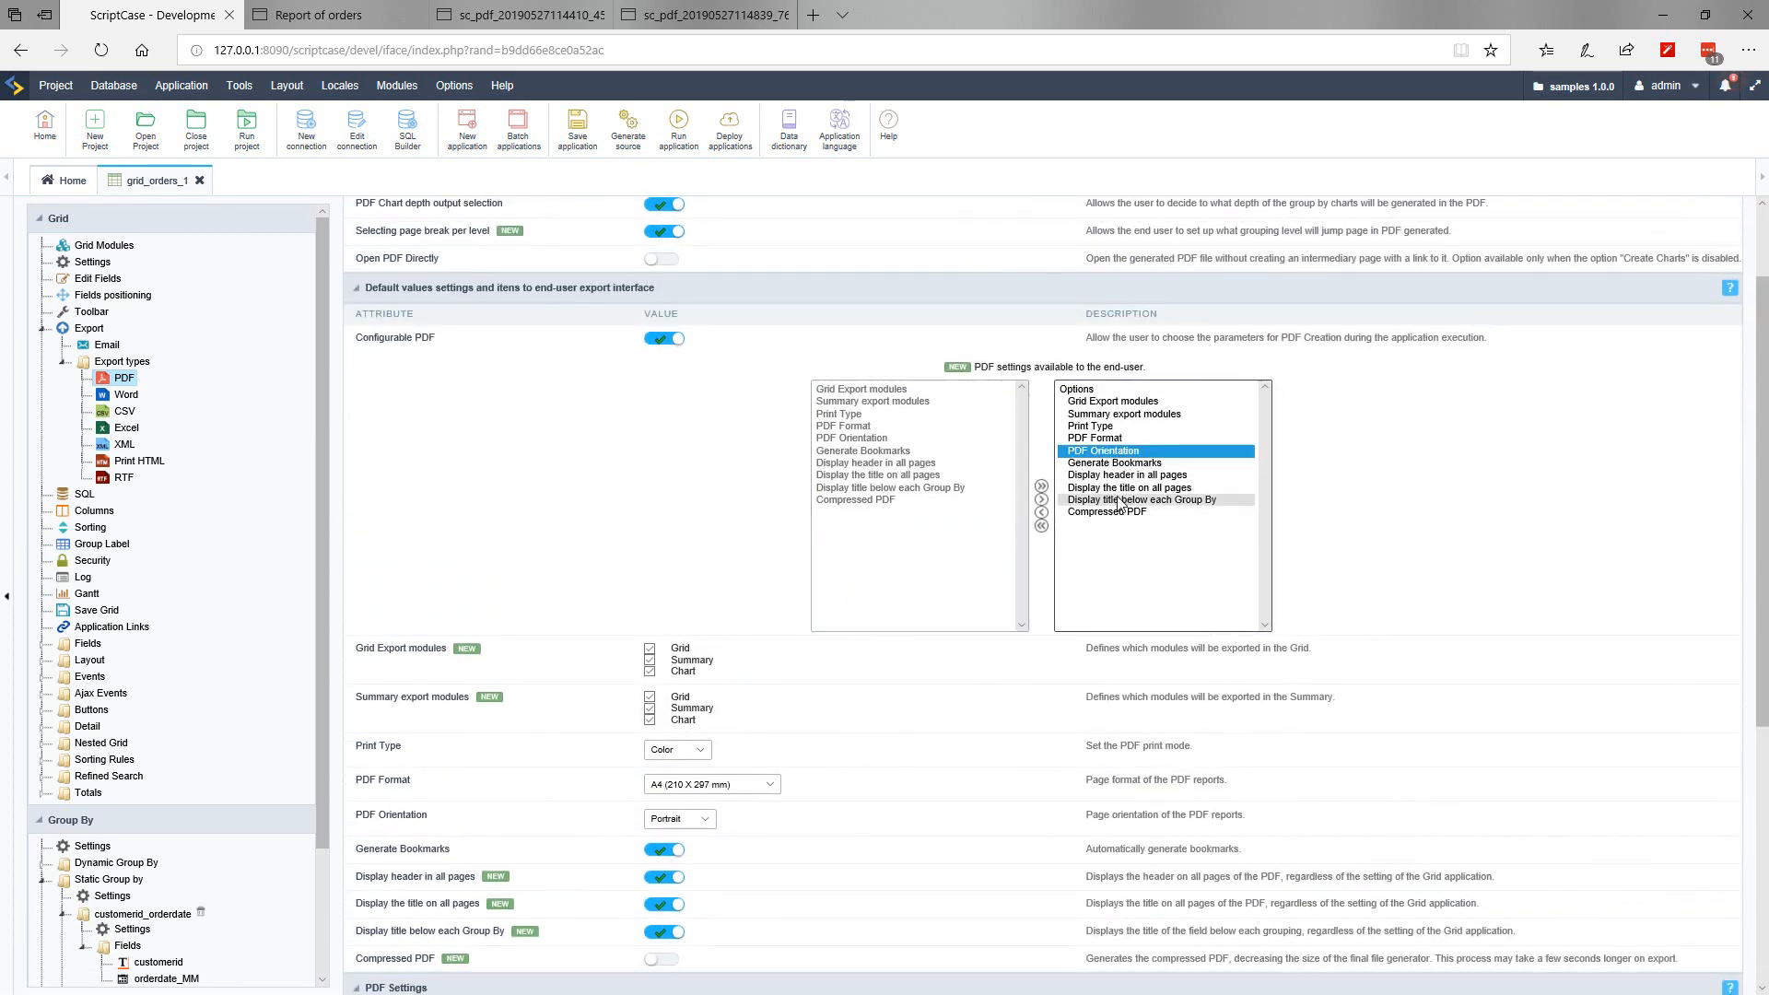
click(1120, 500)
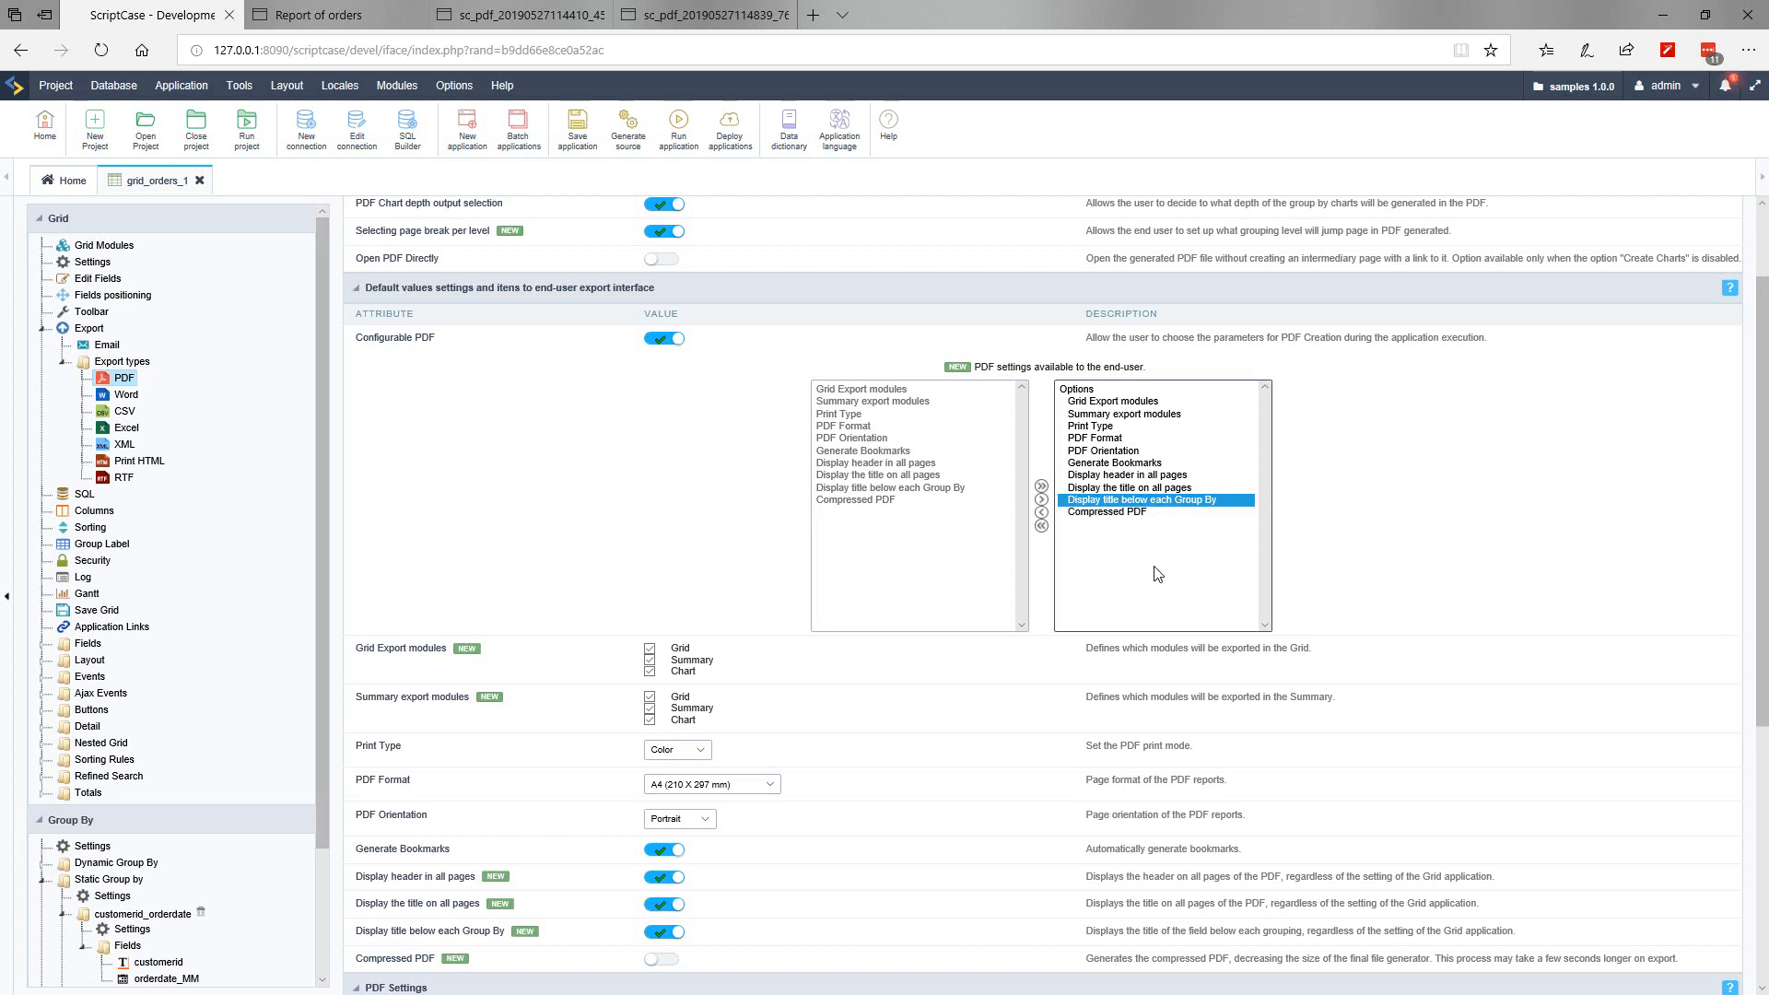
click(324, 20)
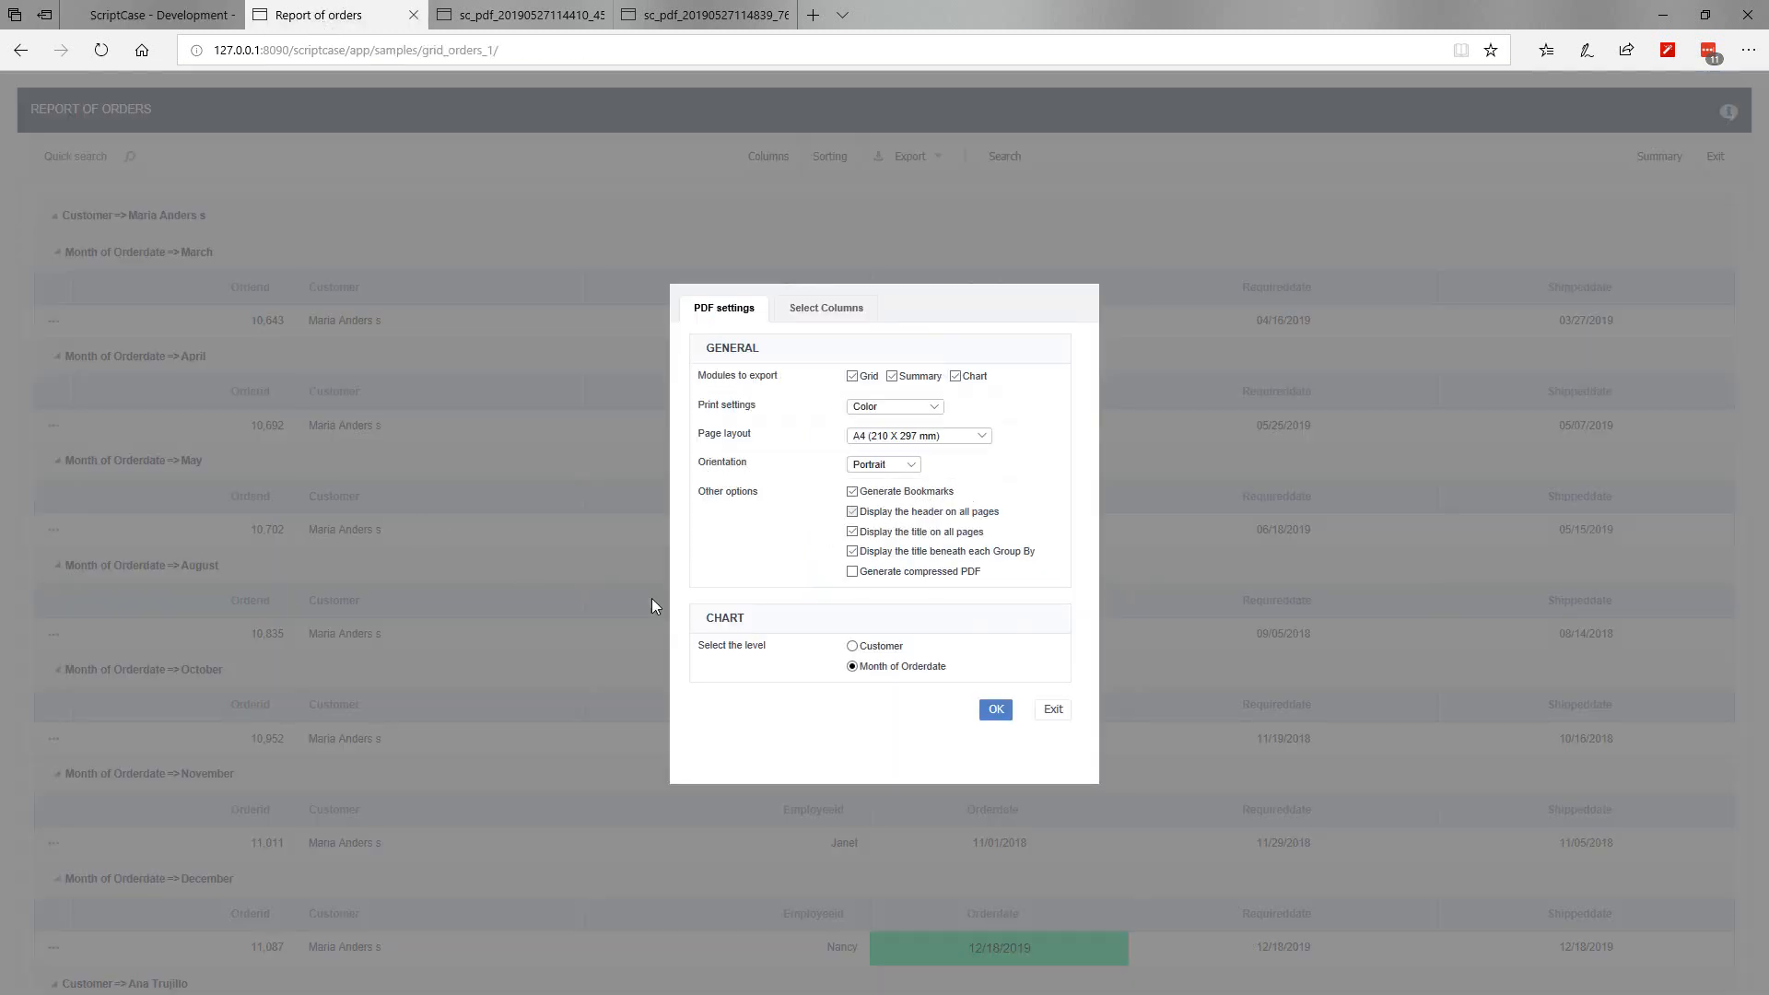
drag(700, 493, 1047, 565)
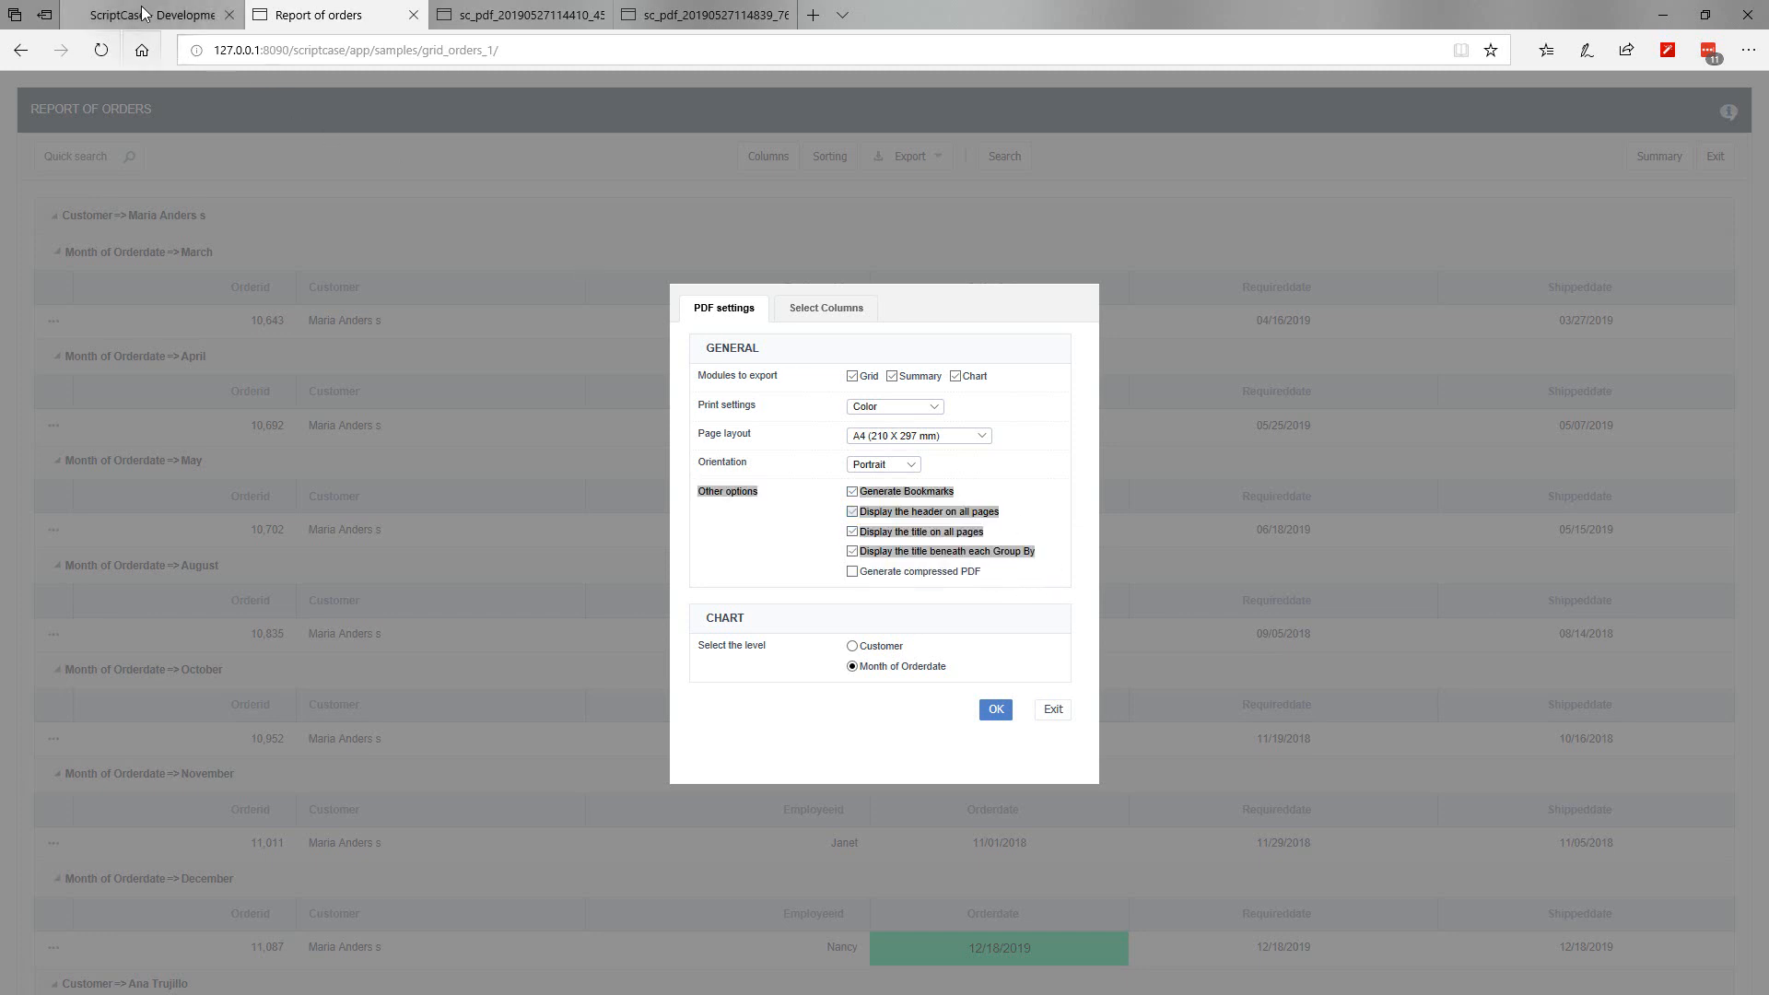
Step: In the ScriptCase PDF export settings, clear Grid and Summary under Grid Export modules
click(148, 14)
scroll(866, 727, down, 1)
scroll(867, 727, down, 2)
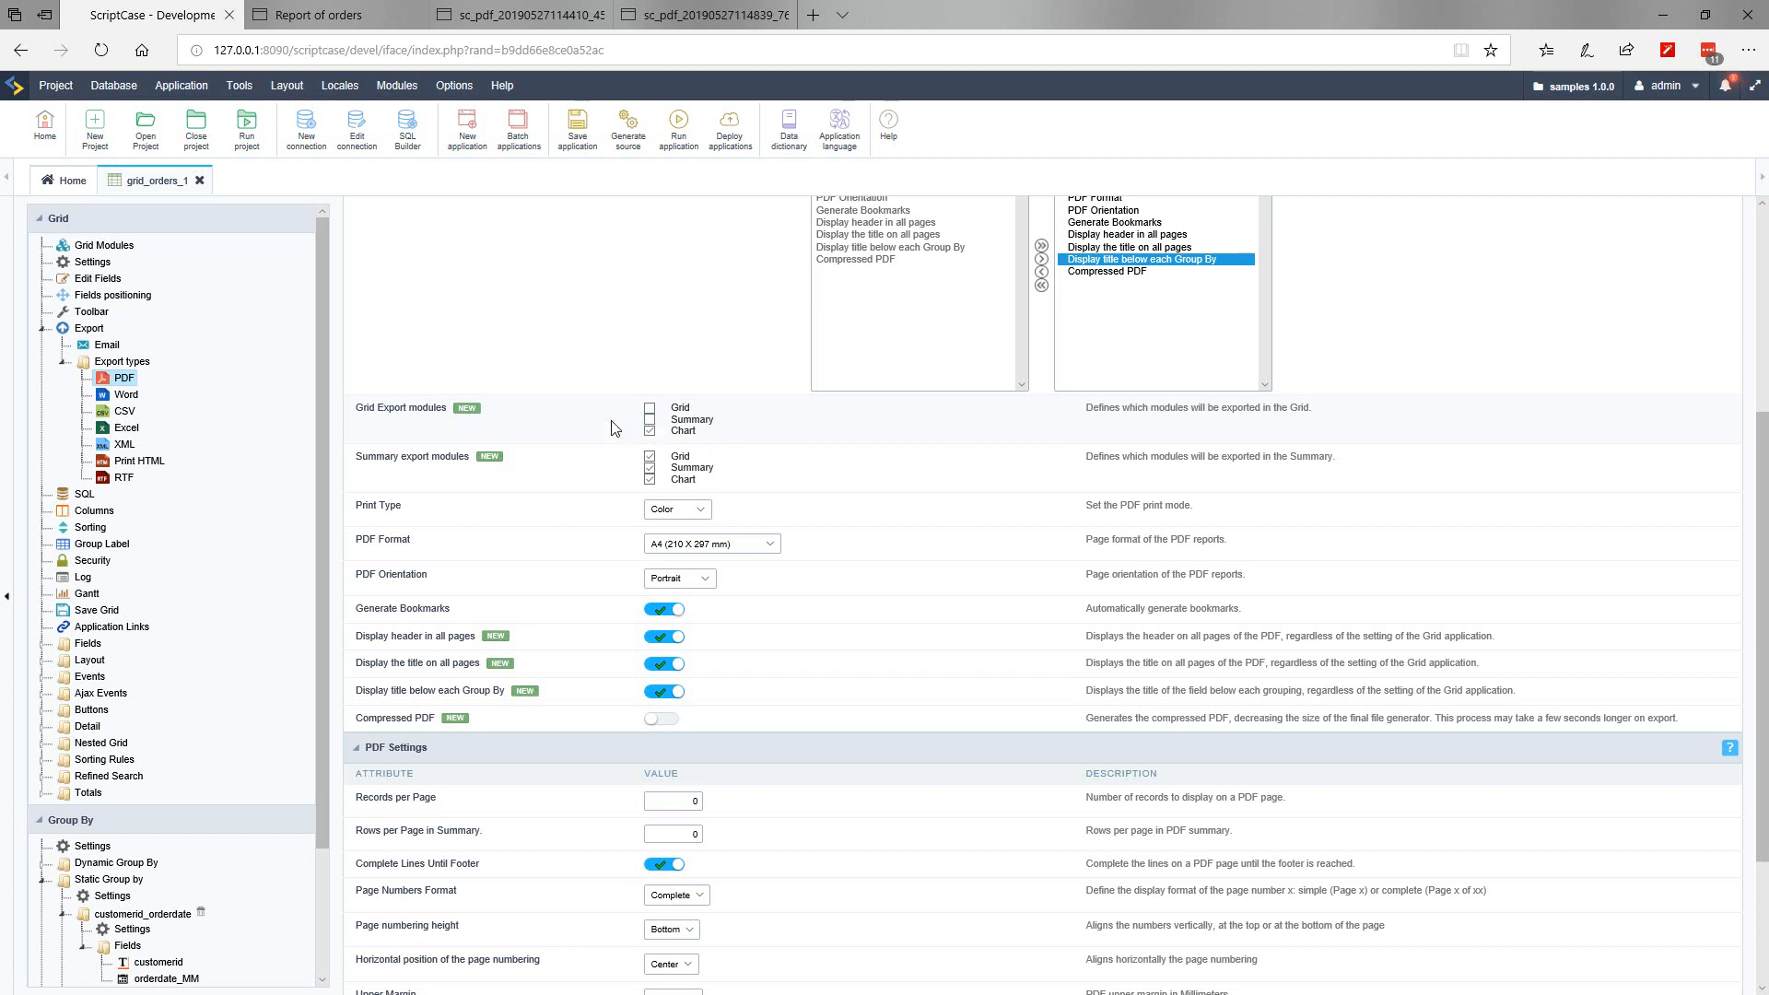
Step: Switch to the orders report and exclude the Grid module in its PDF export settings
click(339, 20)
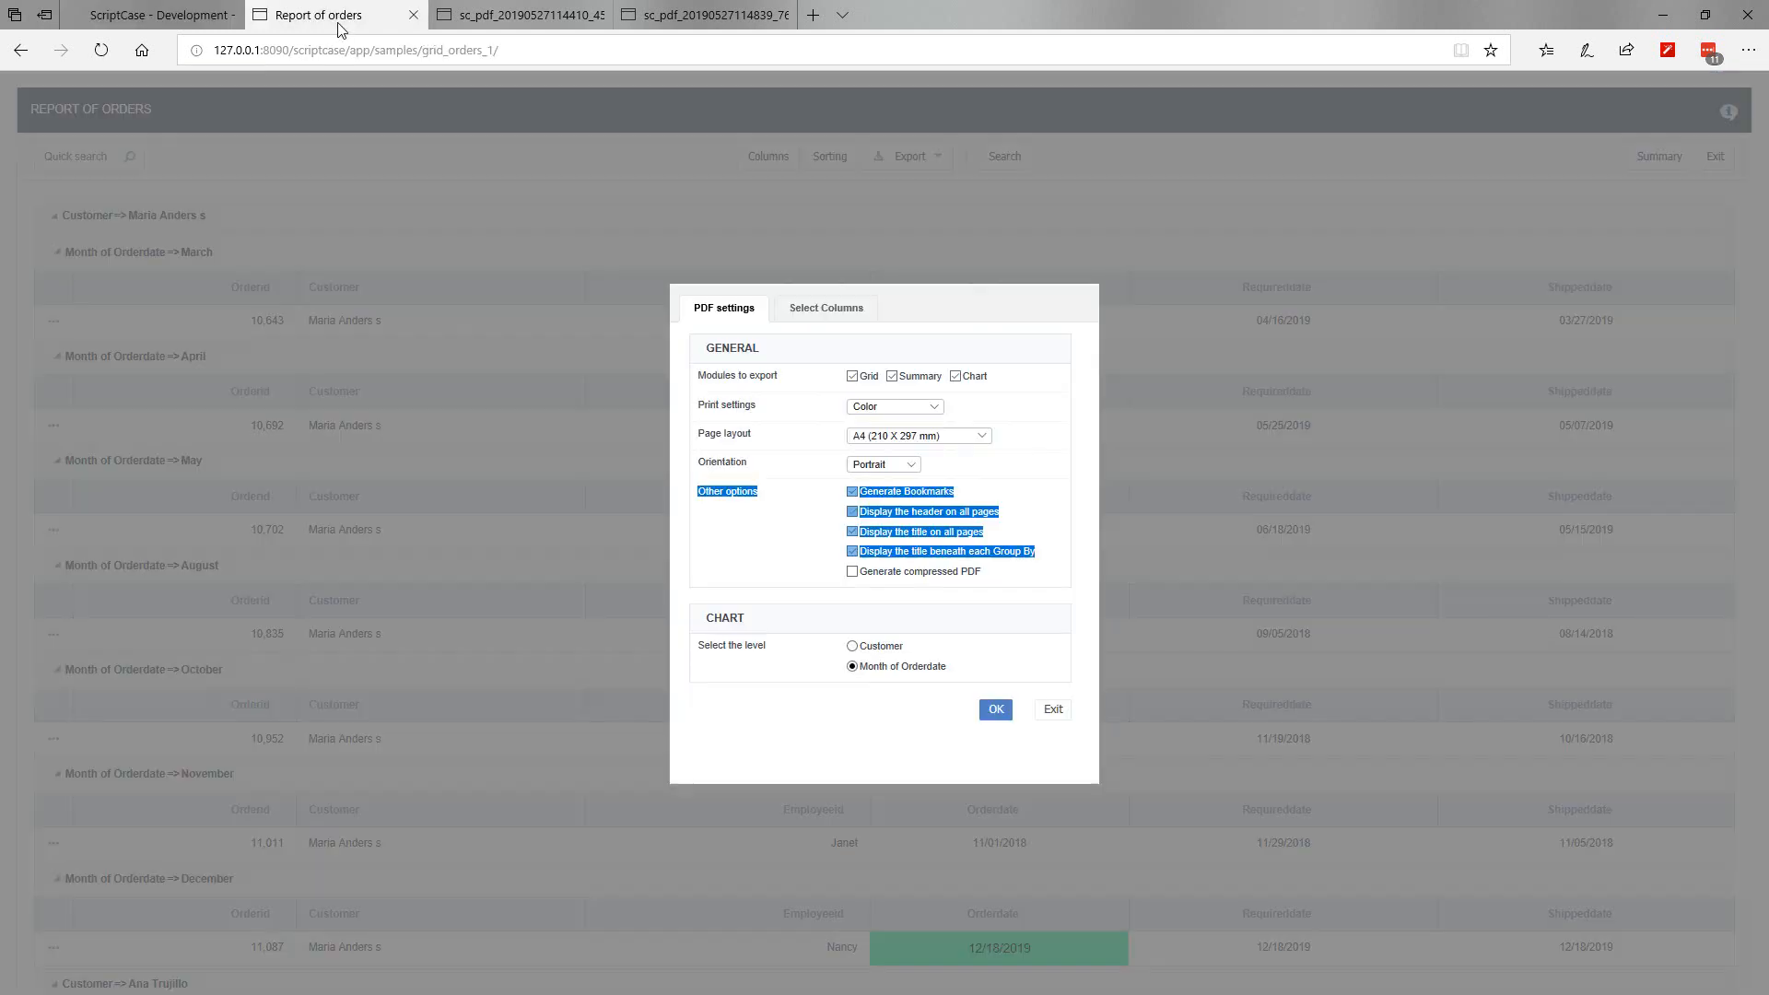
click(852, 376)
click(892, 406)
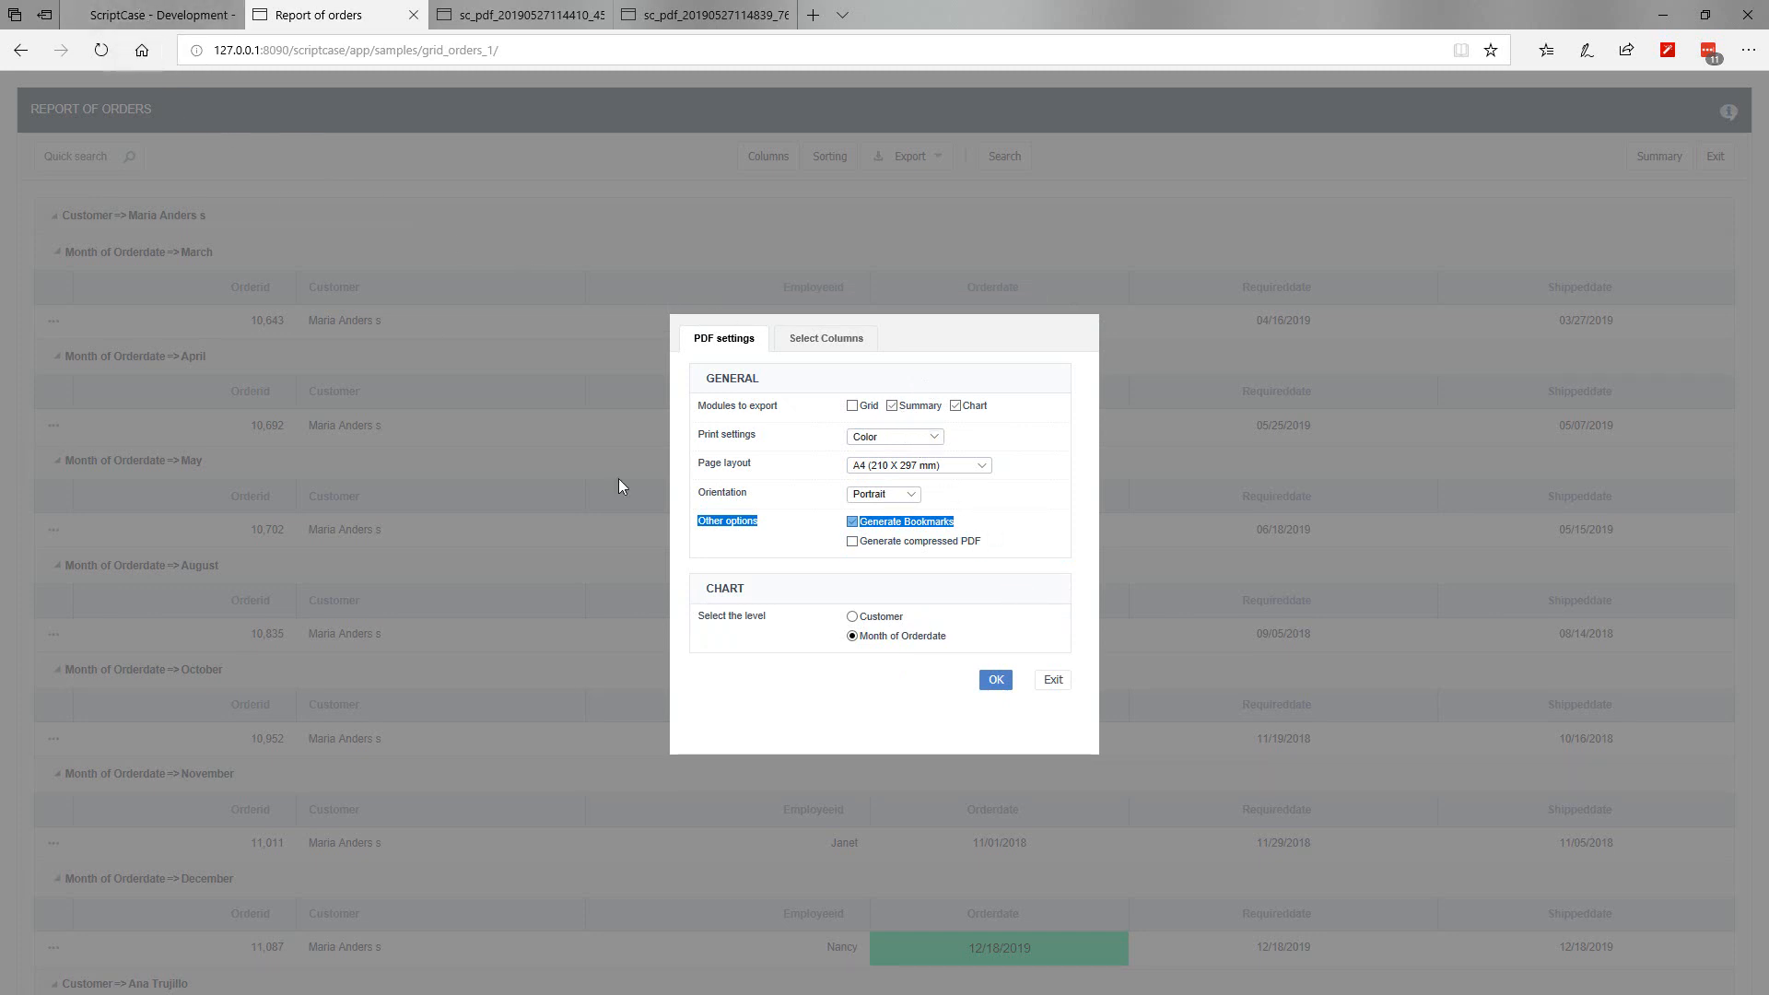
Step: Return to the ScriptCase PDF export settings, re-enable Grid and Summary under Grid Export modules, and review Summary export modules
click(132, 20)
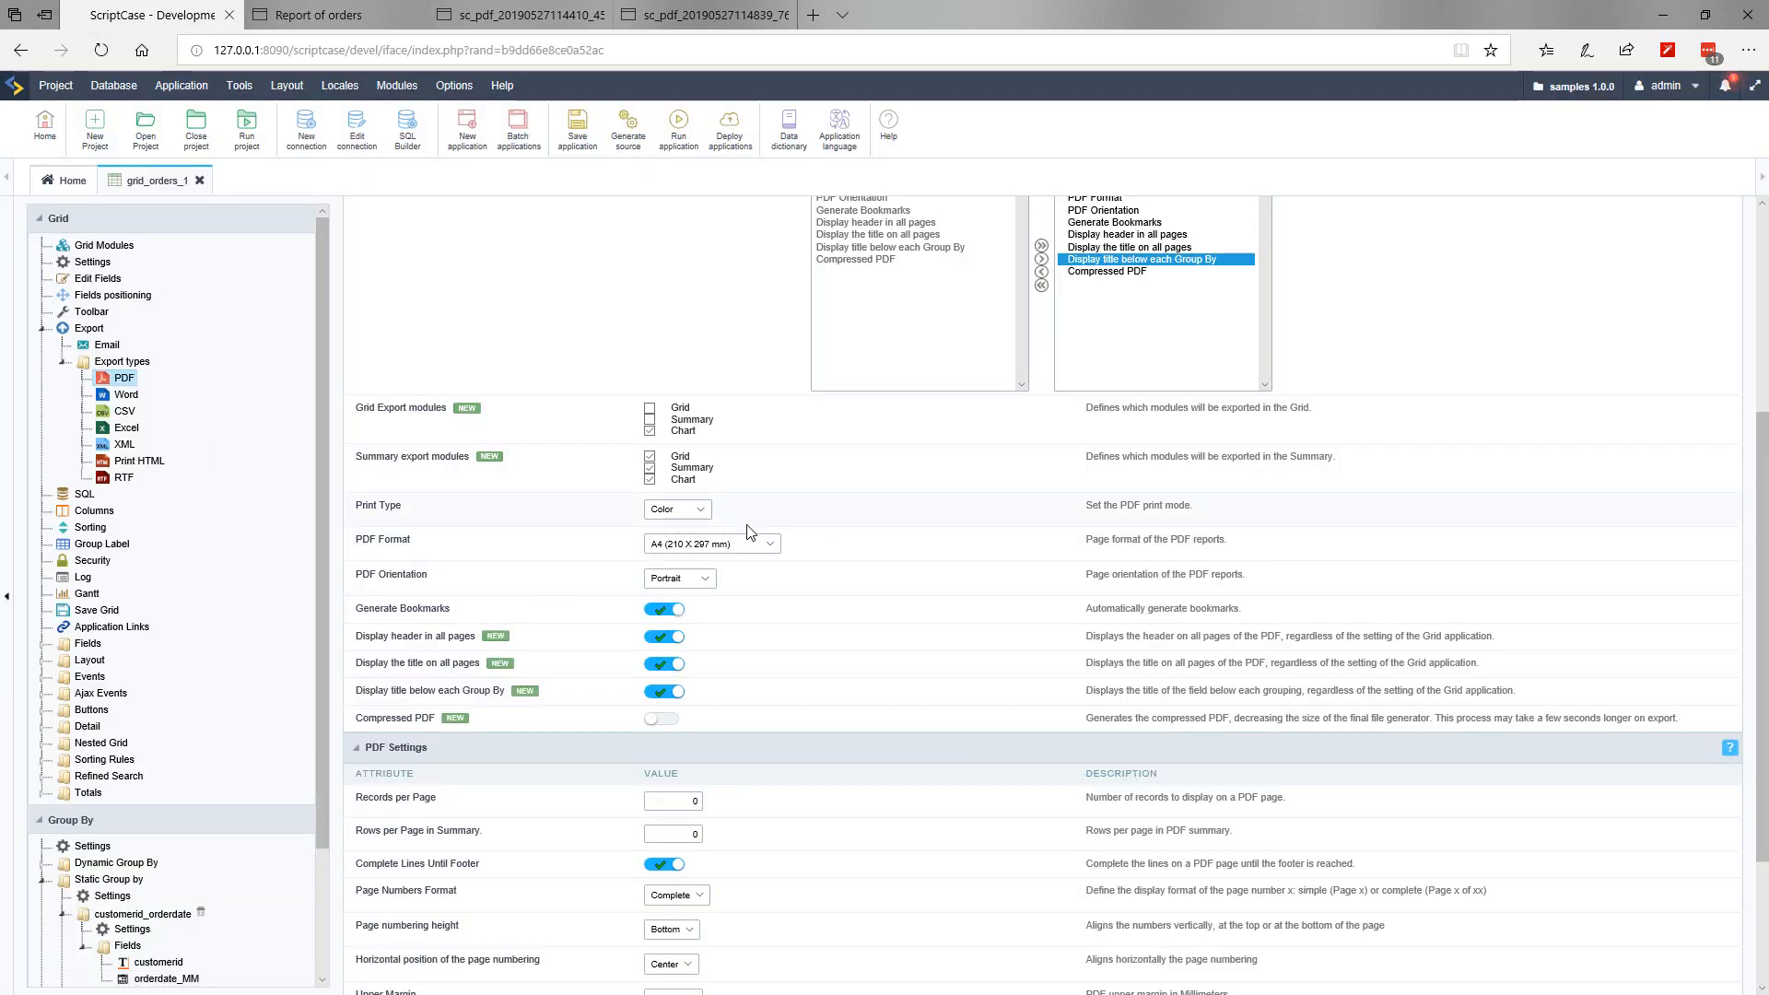
click(650, 408)
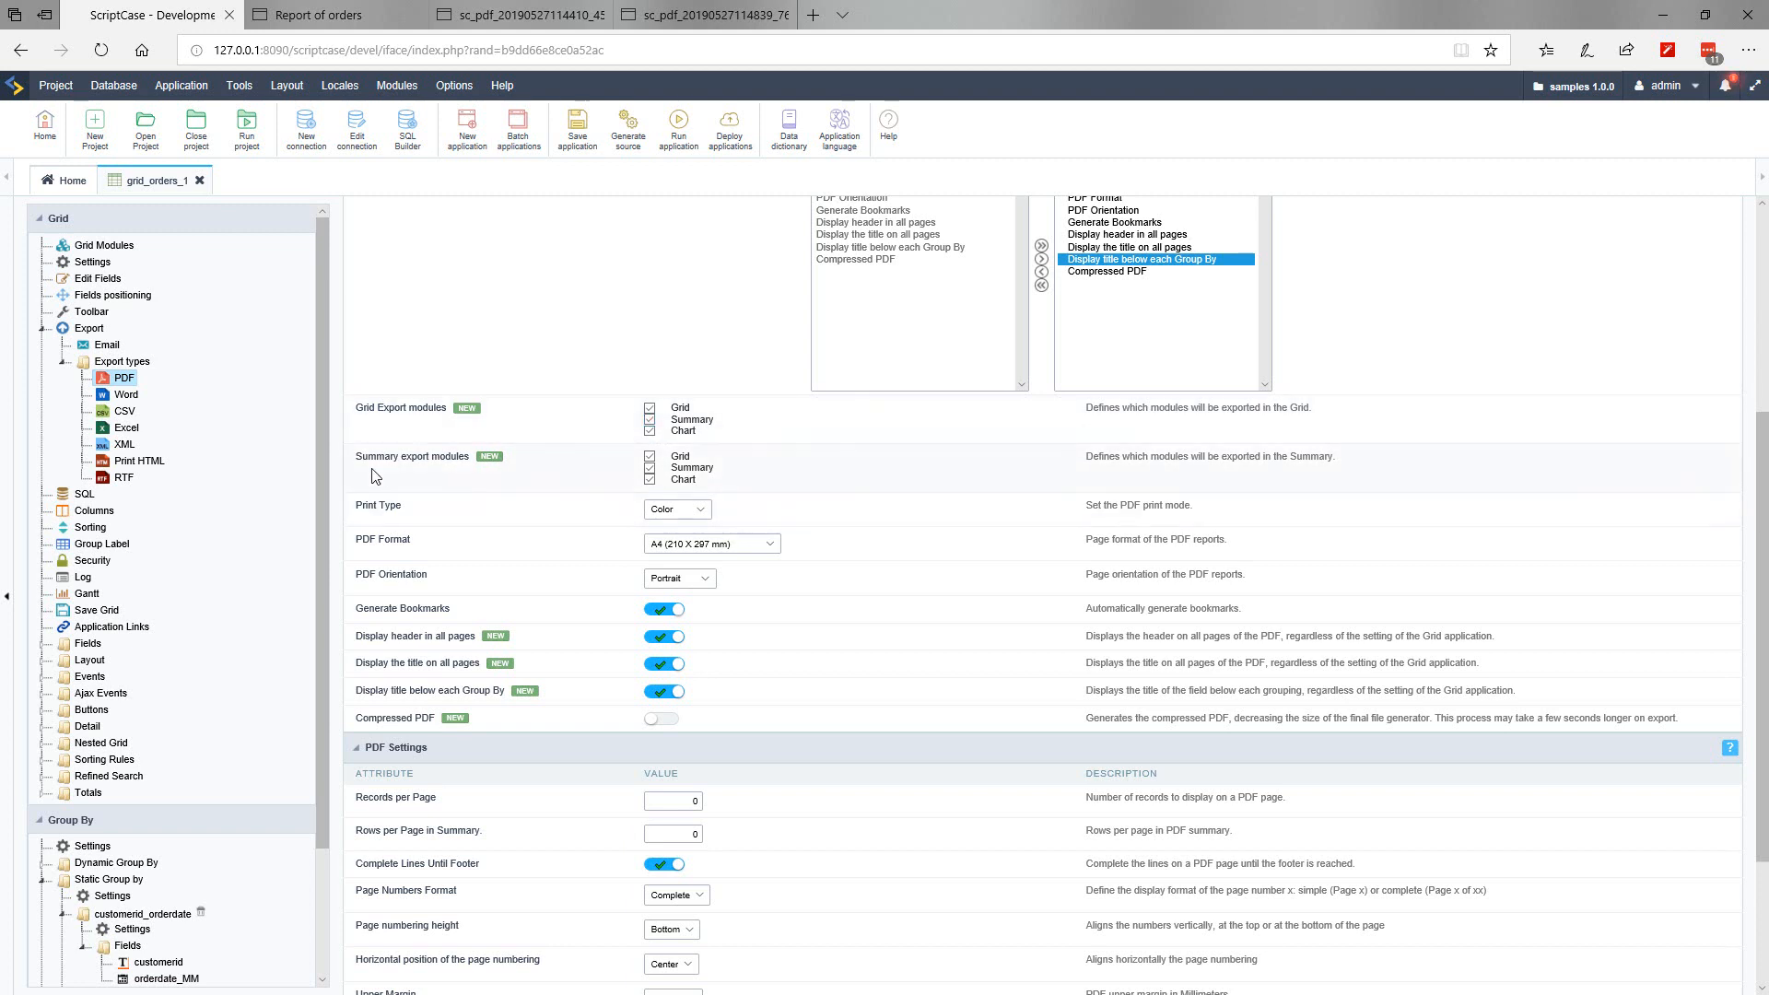
drag(358, 458, 449, 460)
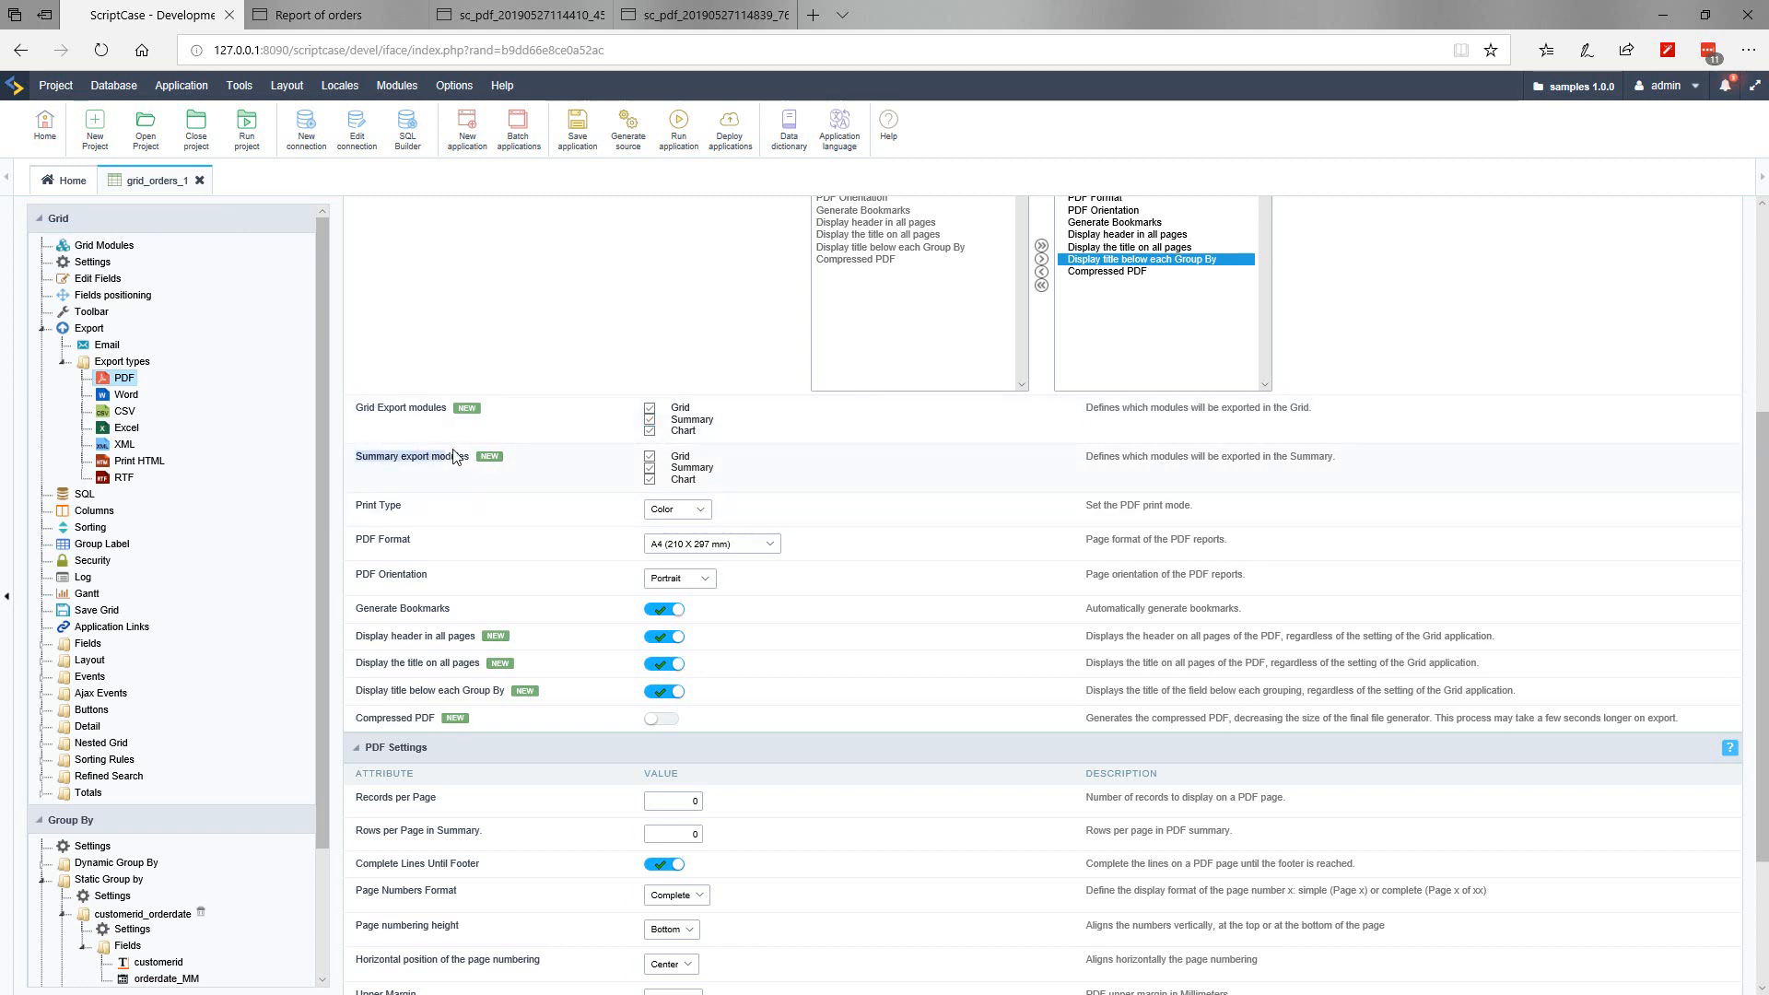
click(1017, 478)
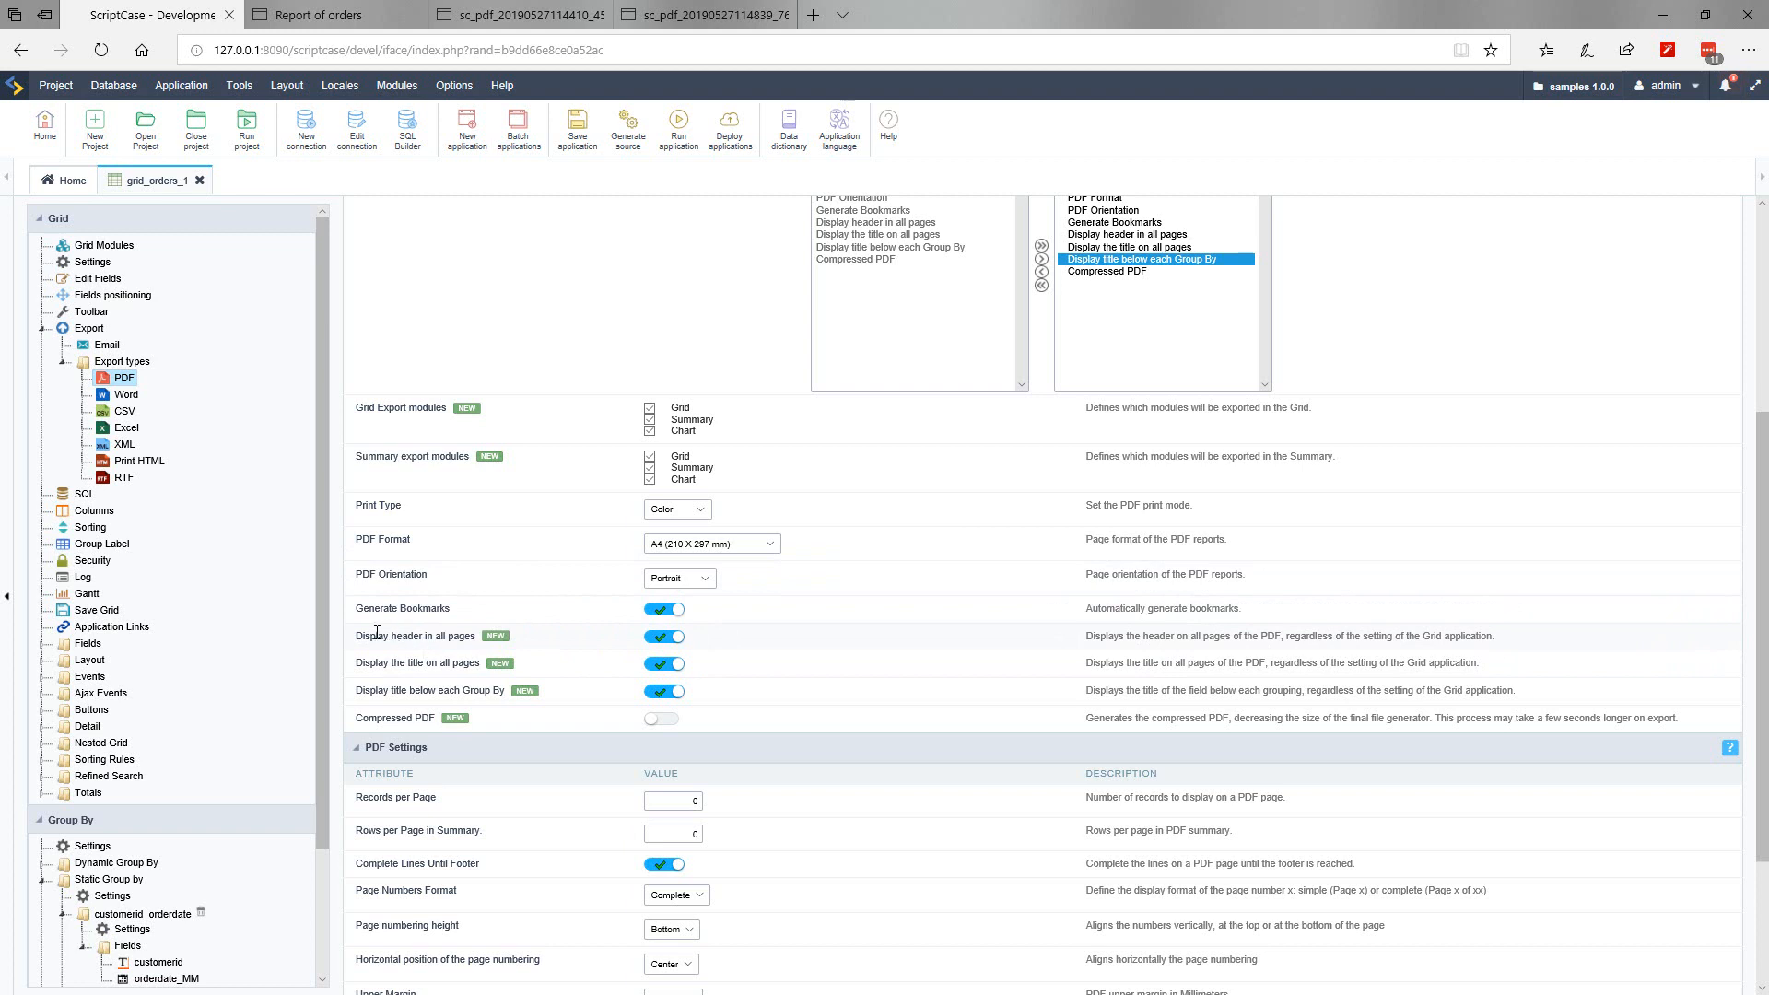
Step: Turn off Display header in all pages in the grid's PDF export settings
drag(365, 637, 475, 642)
click(542, 644)
click(668, 648)
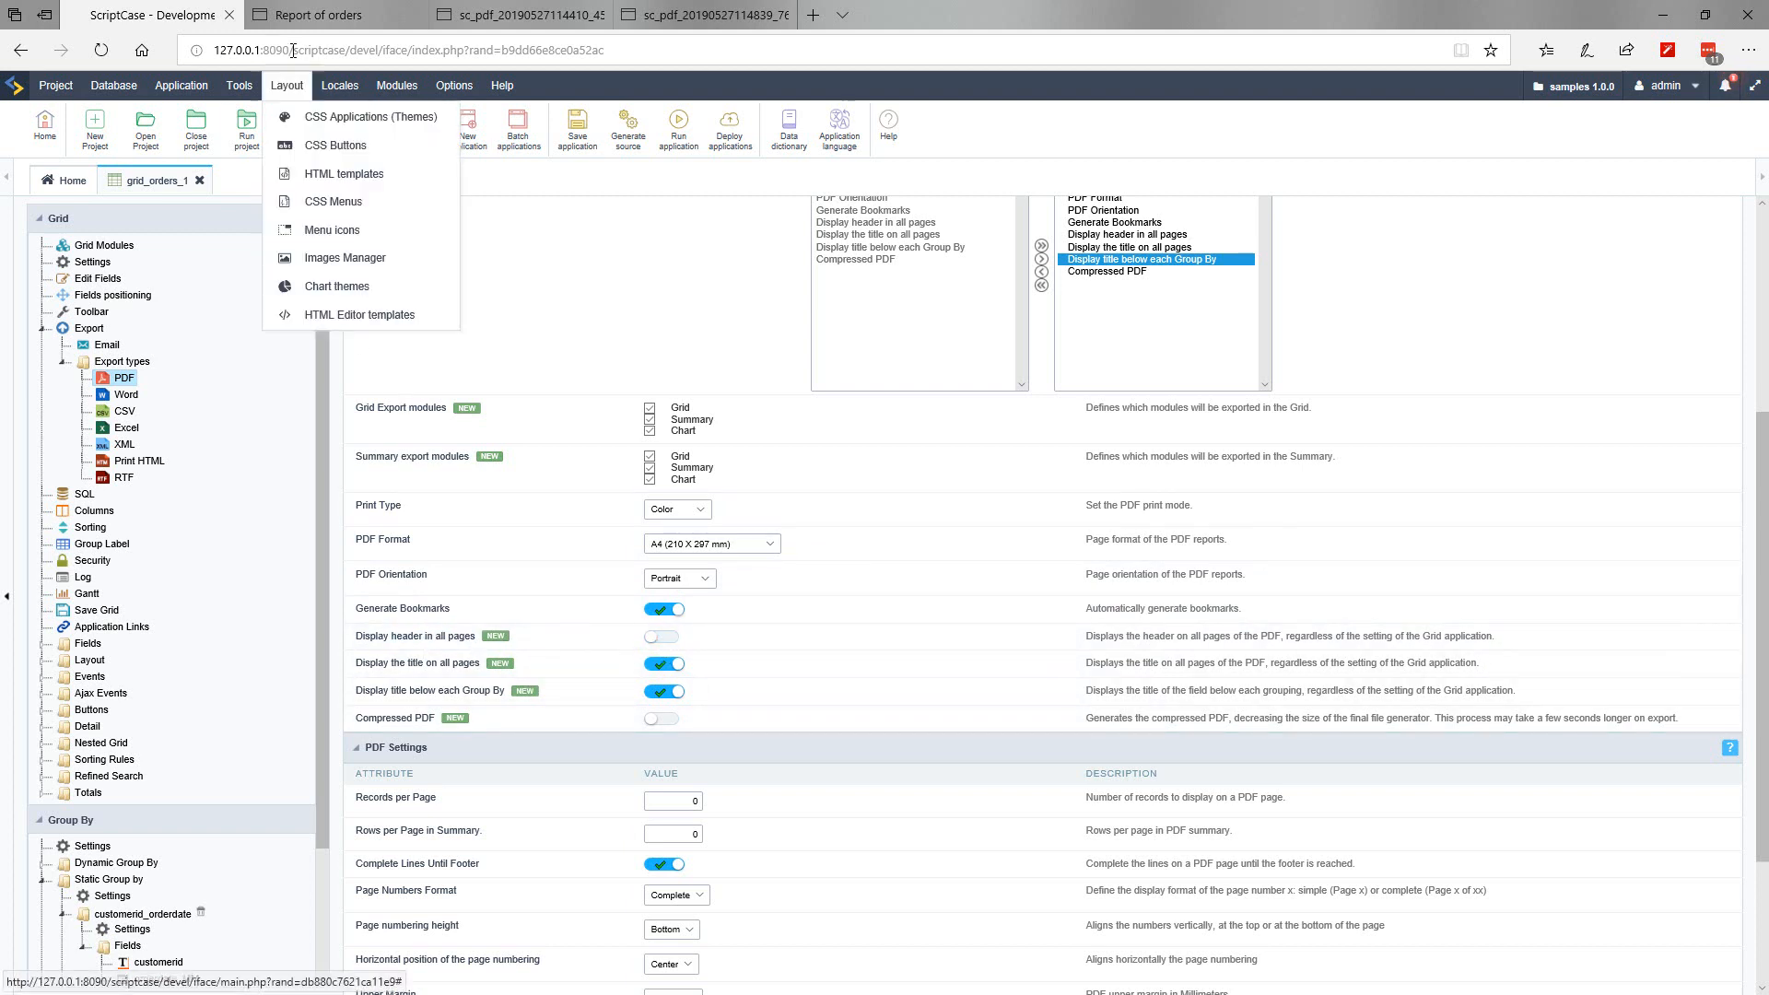
Step: Check the compressed PDF option in the report's export dialog, then review Display title below each Group By and Compressed PDF in ScriptCase
click(314, 26)
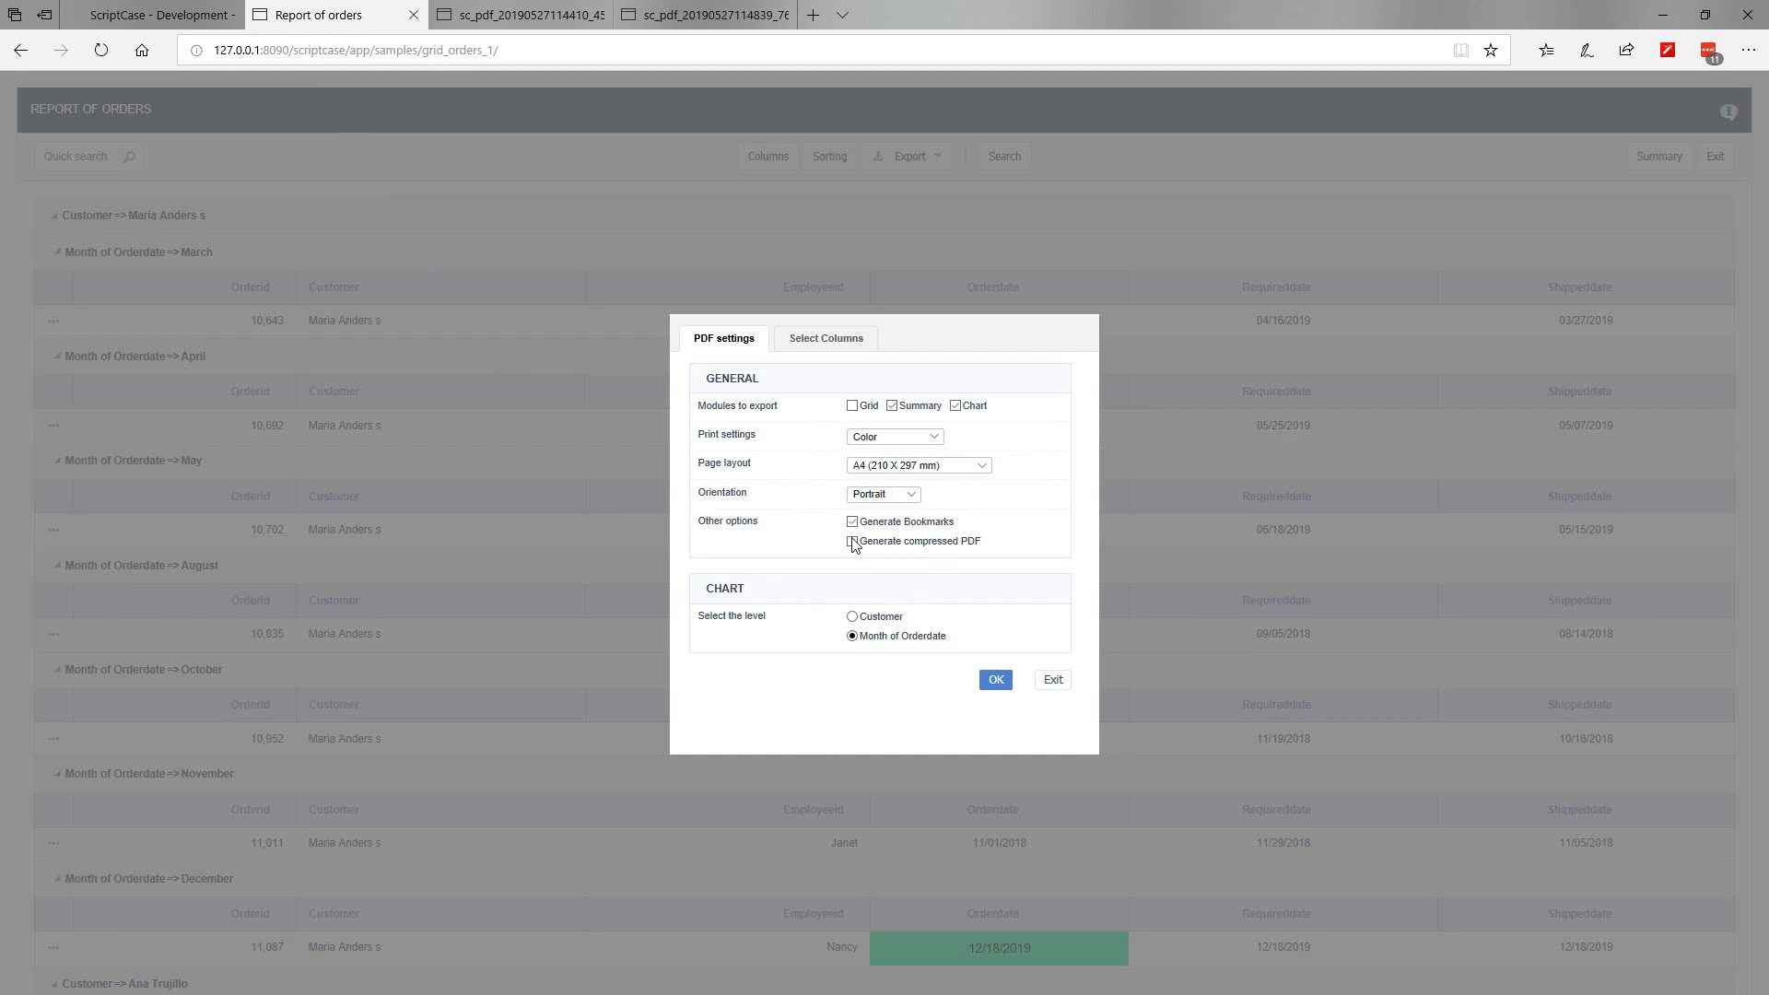
click(156, 16)
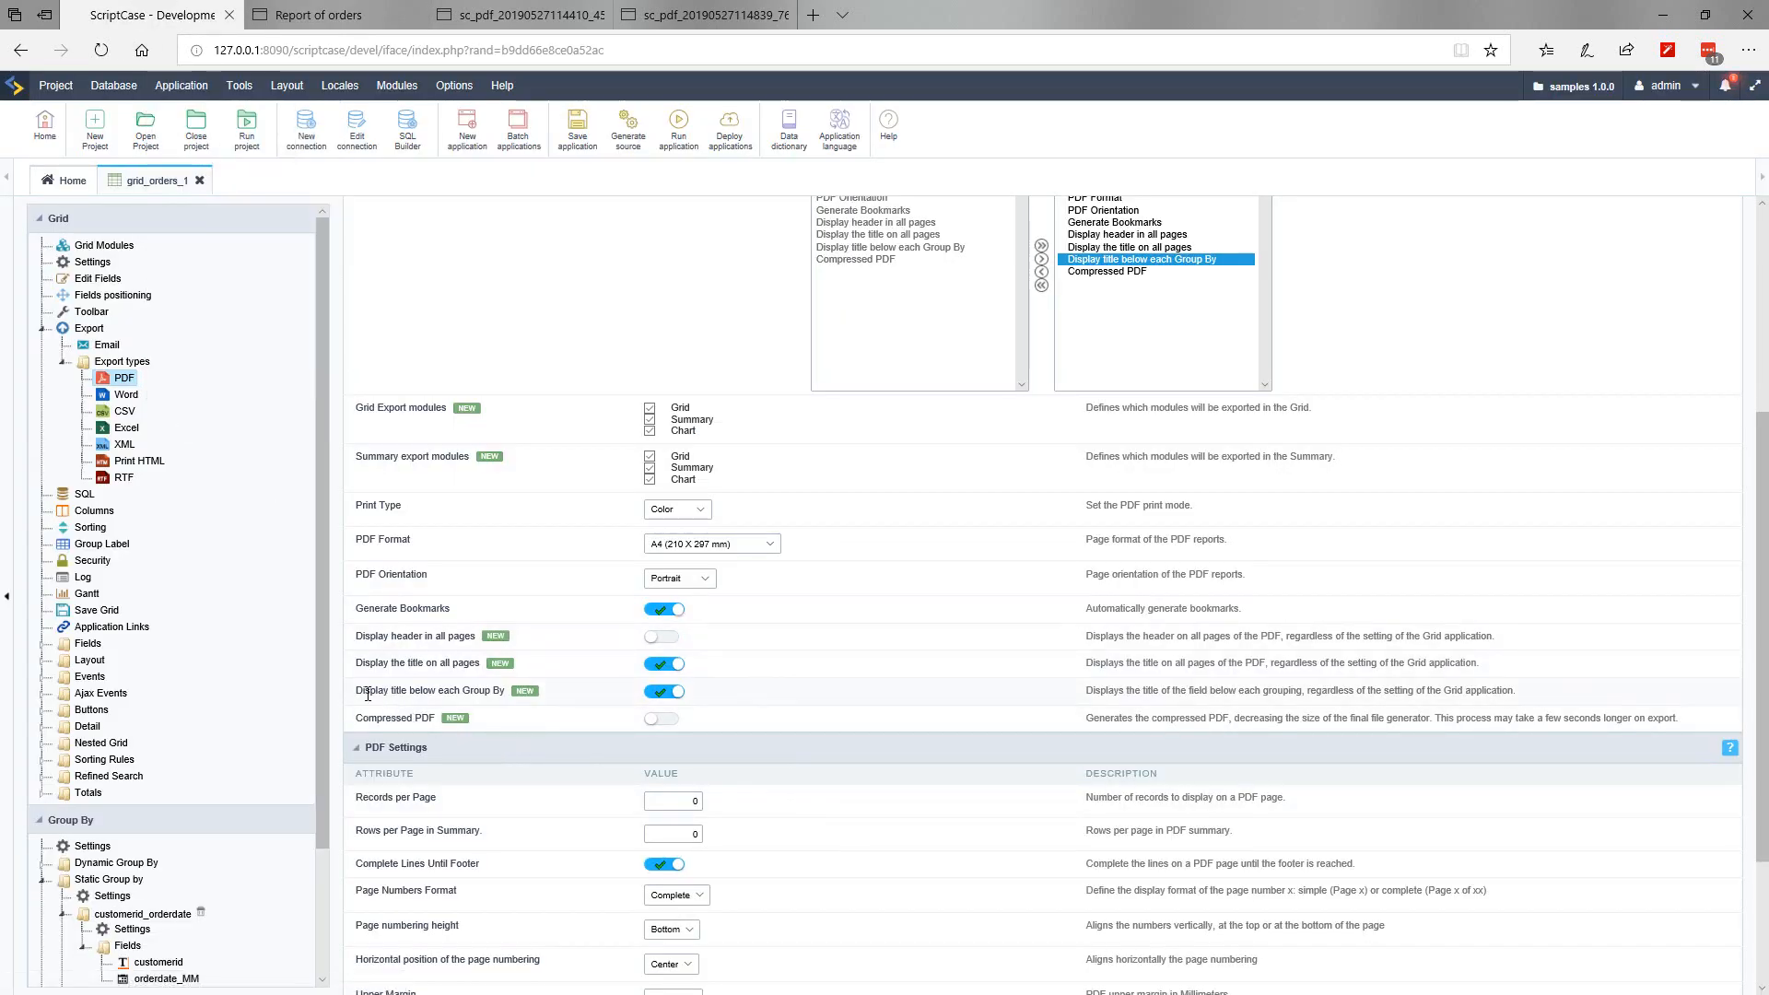
drag(368, 693, 445, 704)
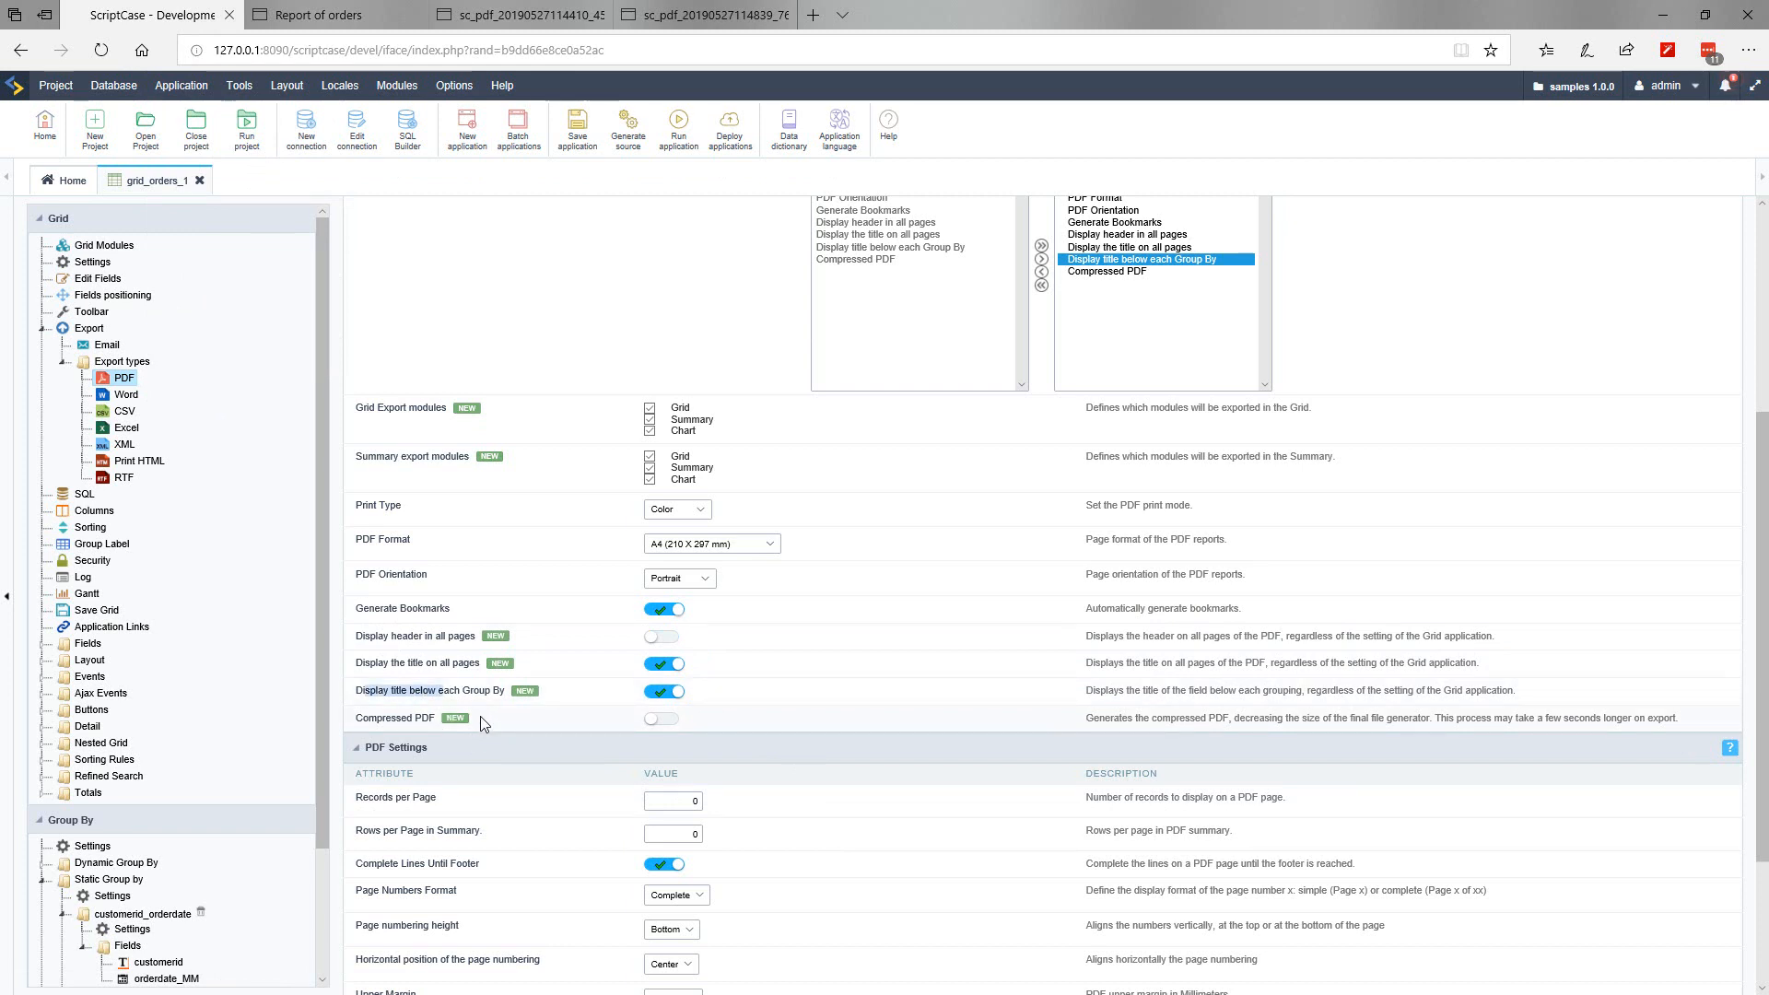
click(385, 715)
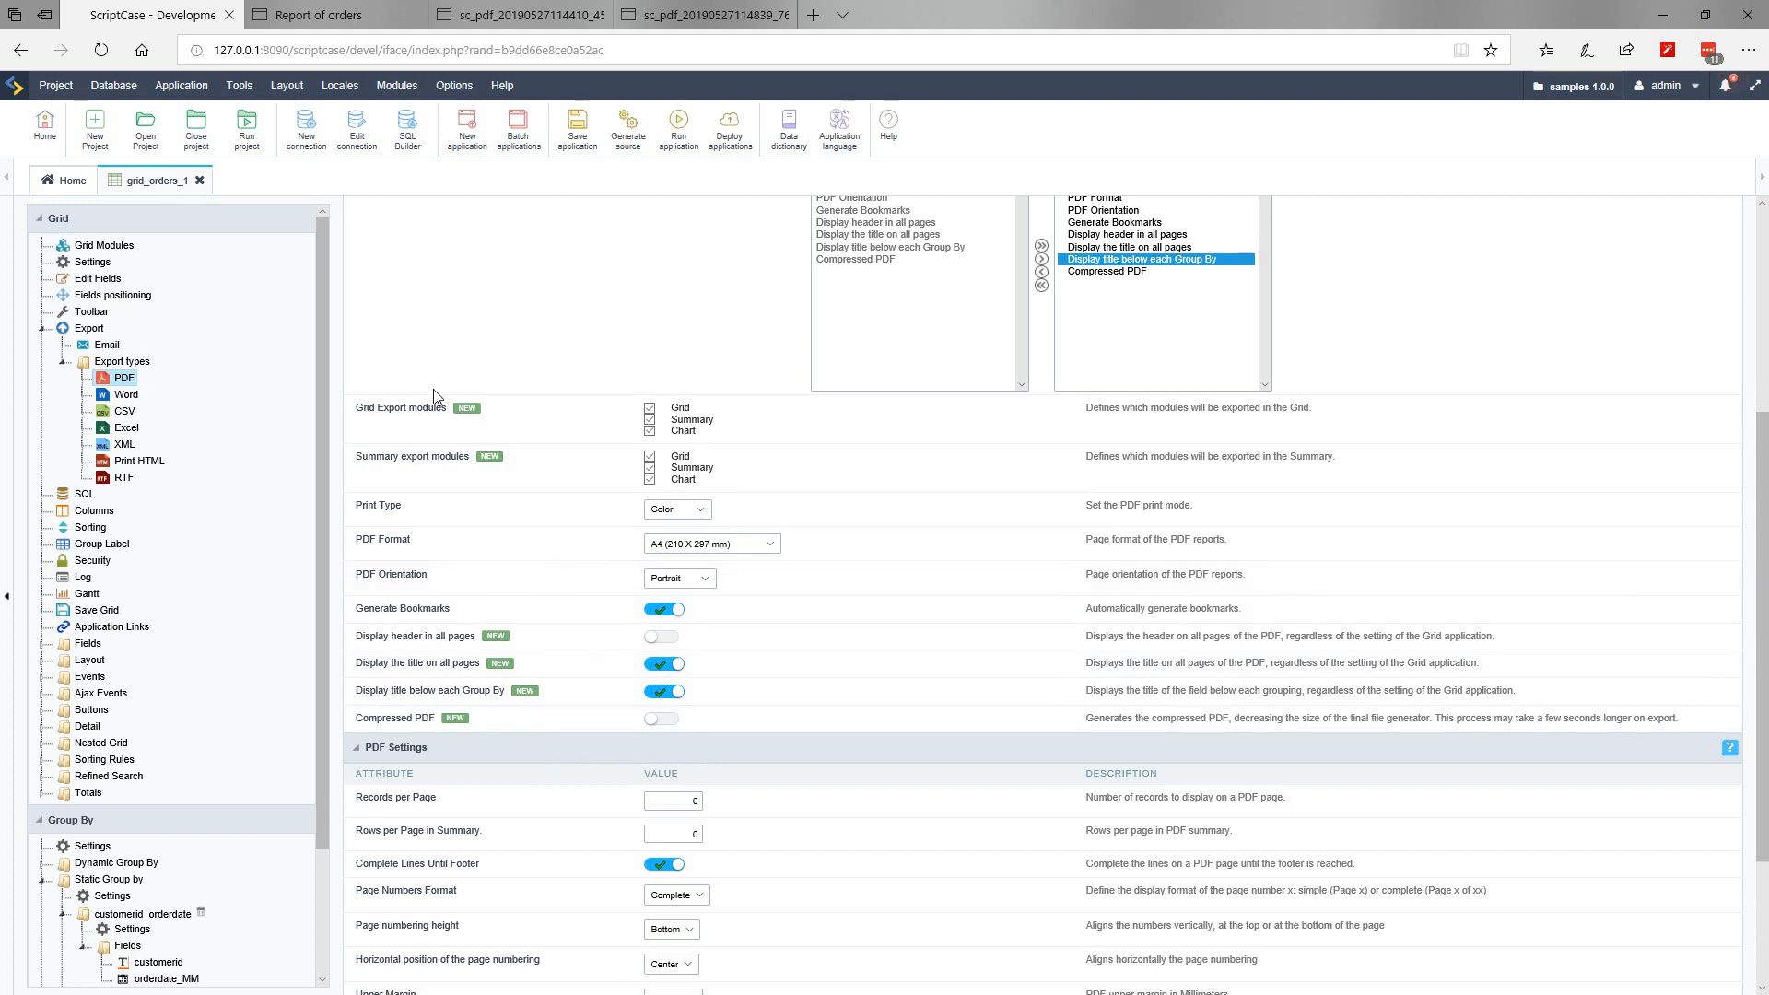
Step: Switch to the orders report and start its PDF export with only the Summary and Chart modules included
click(325, 30)
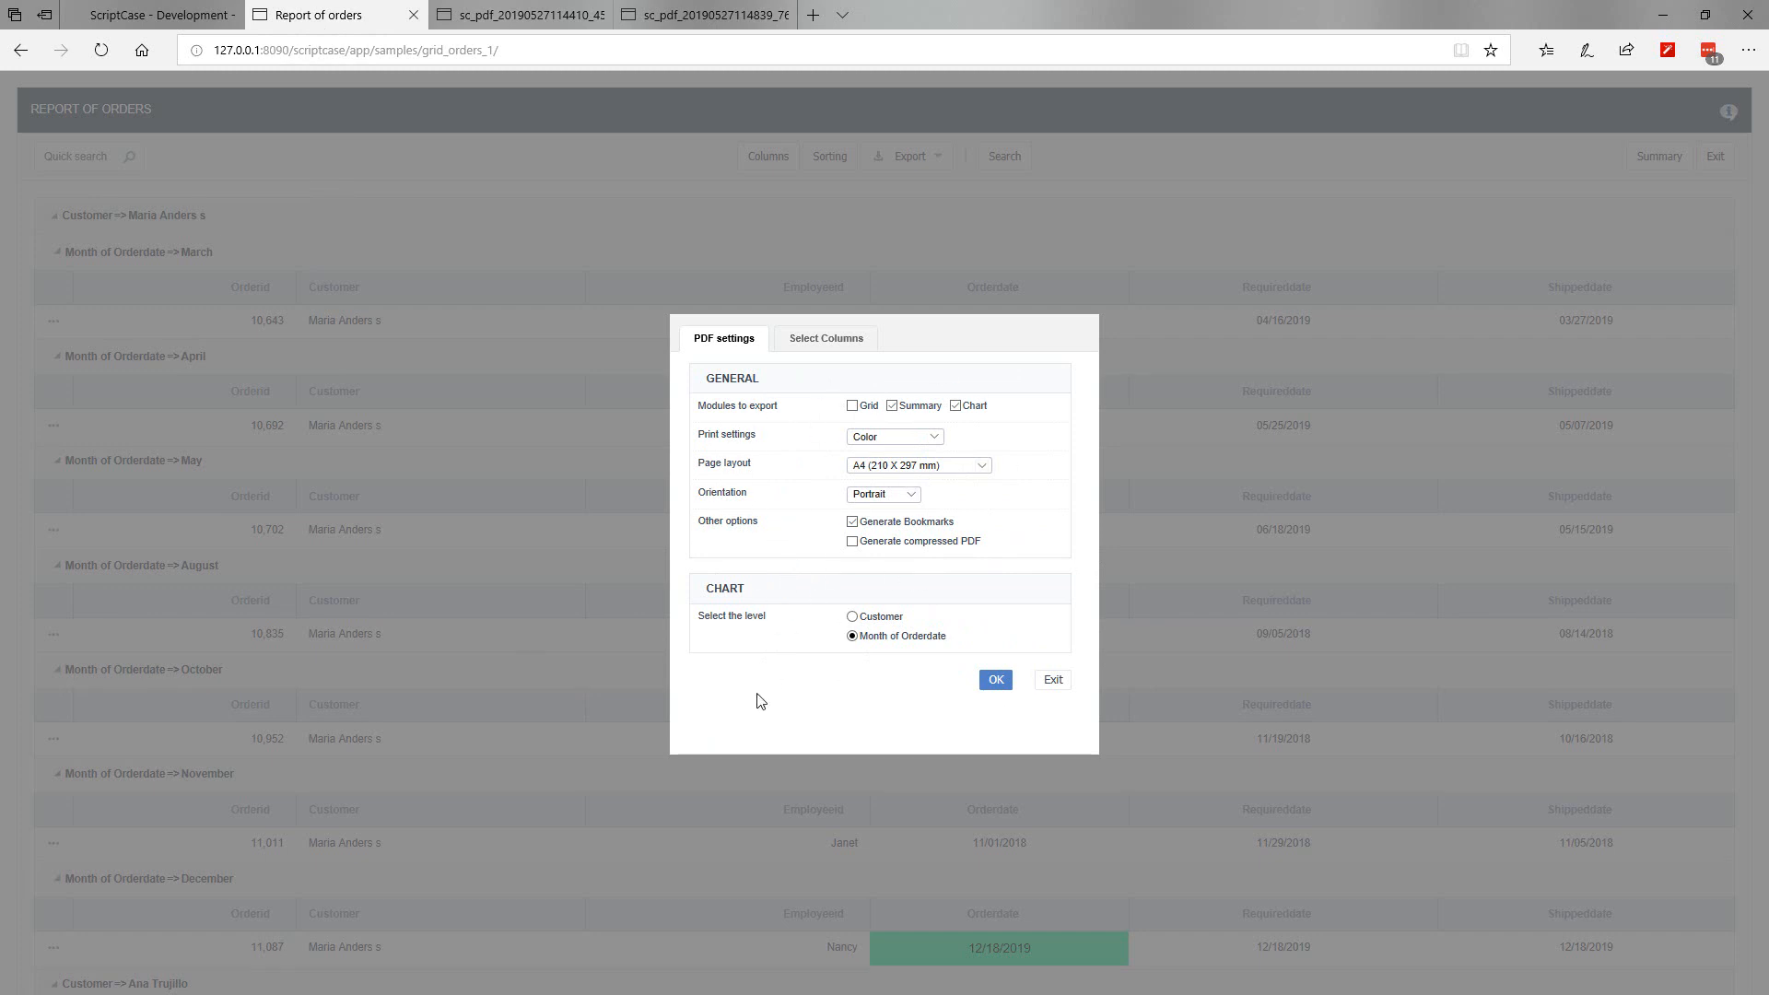
click(996, 680)
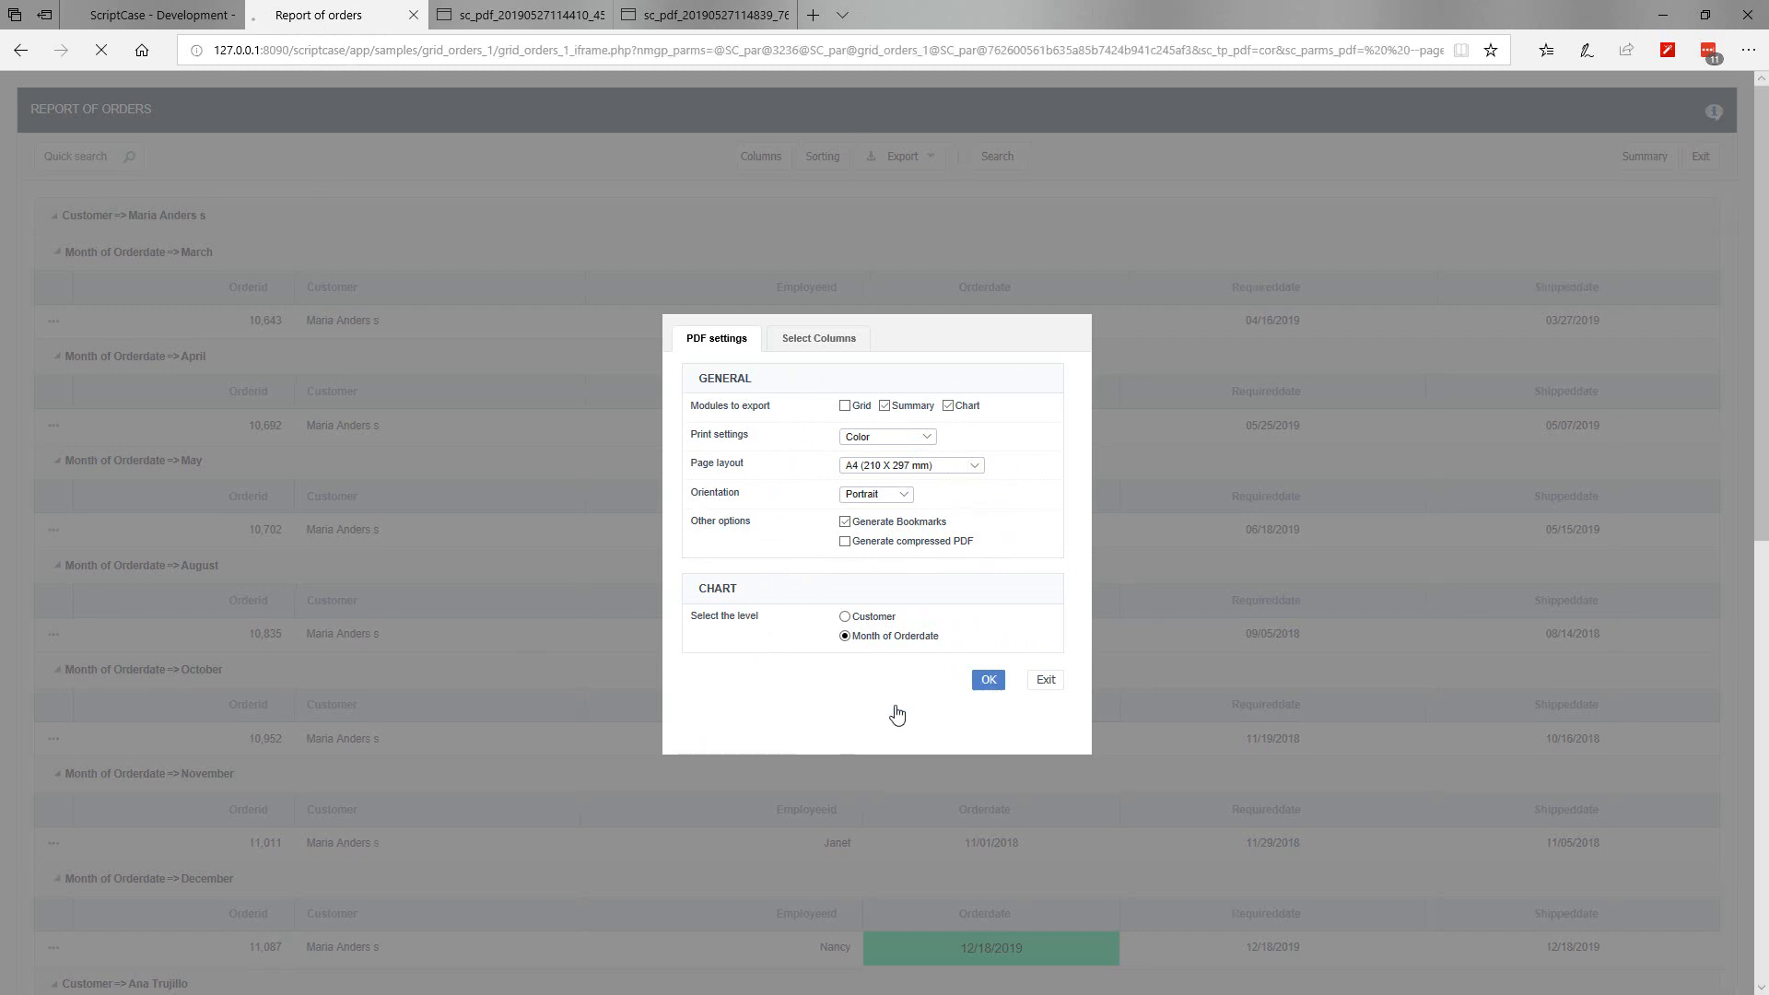